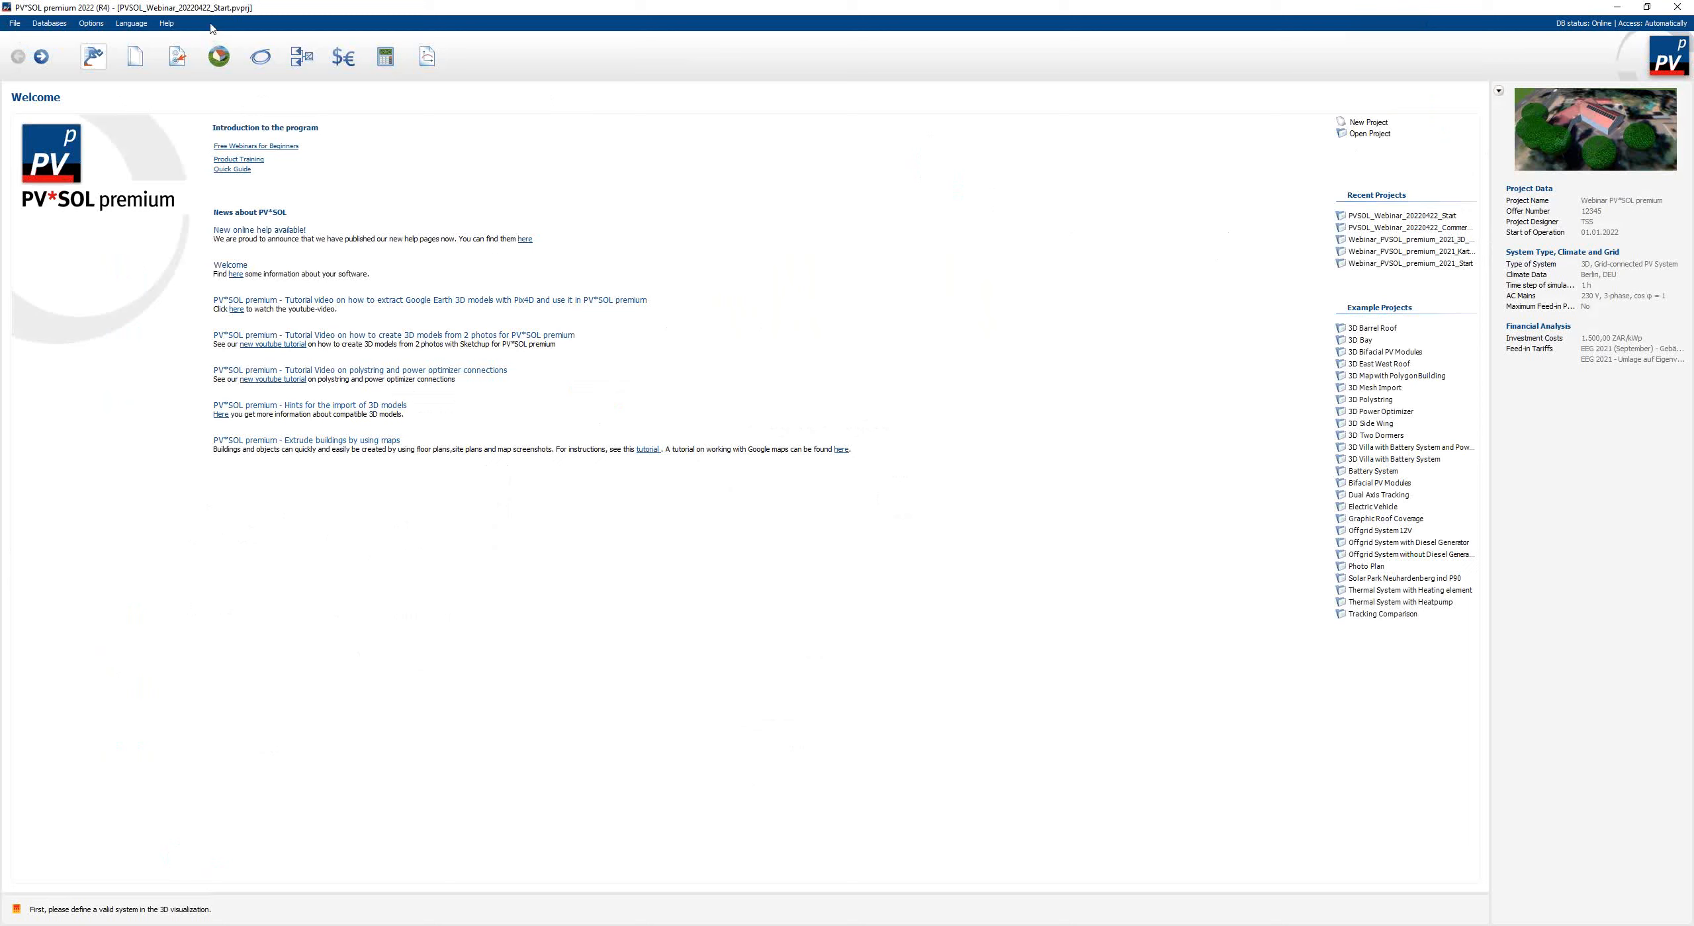
pyautogui.click(16, 29)
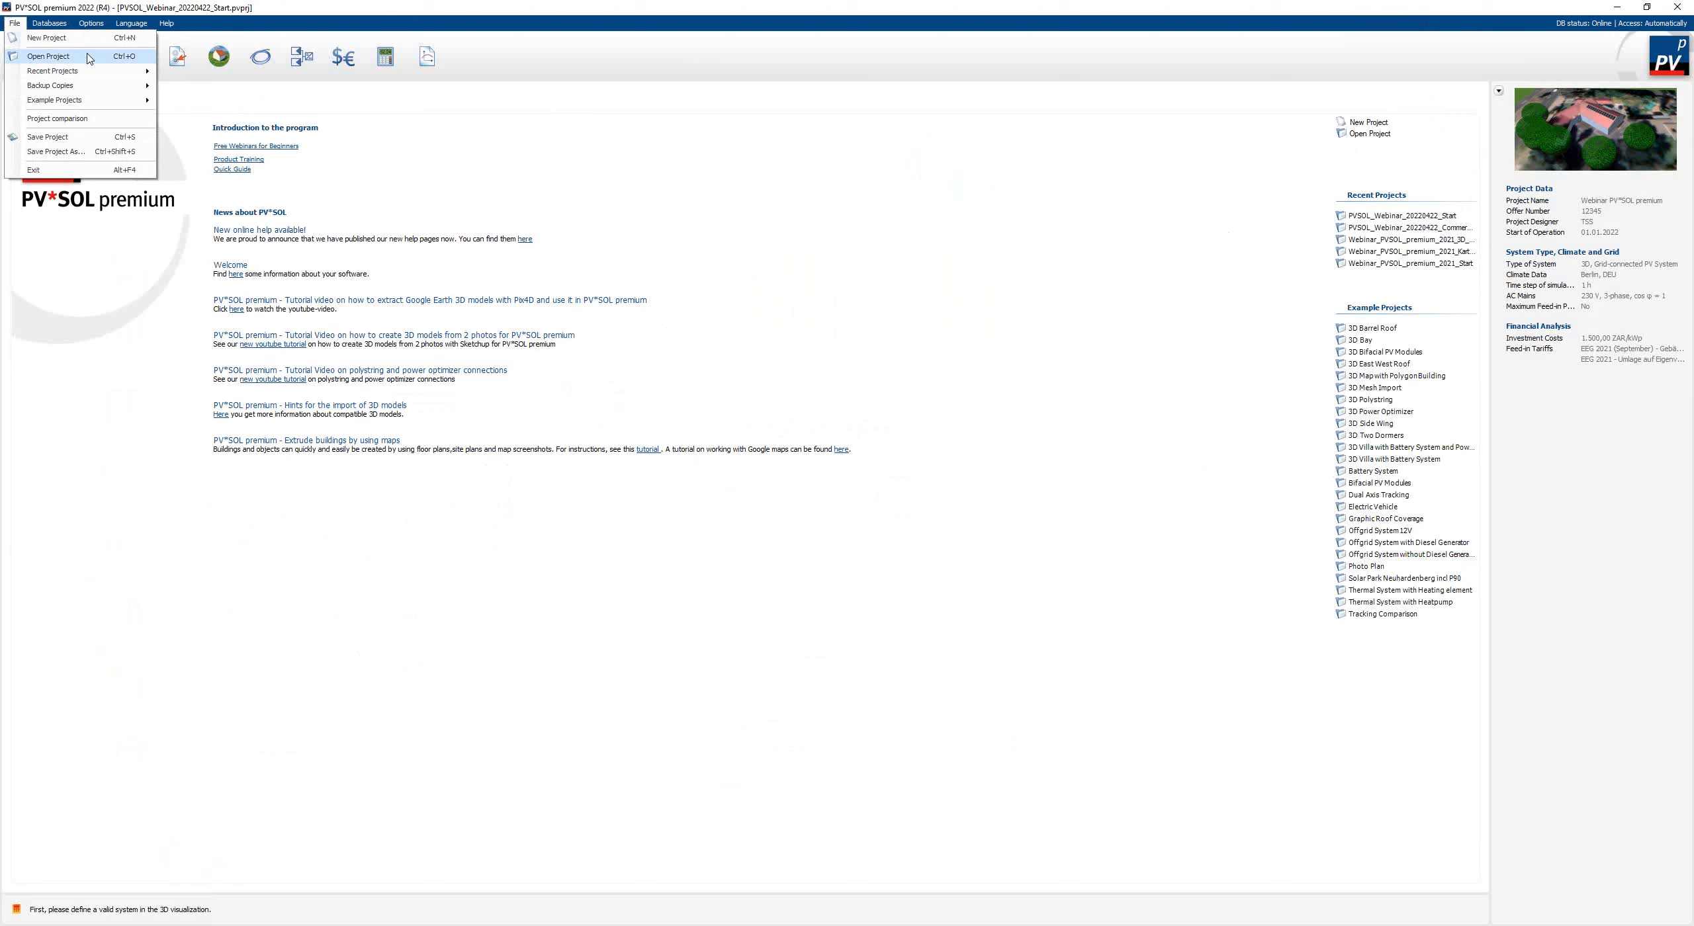
pyautogui.moveTo(89, 76)
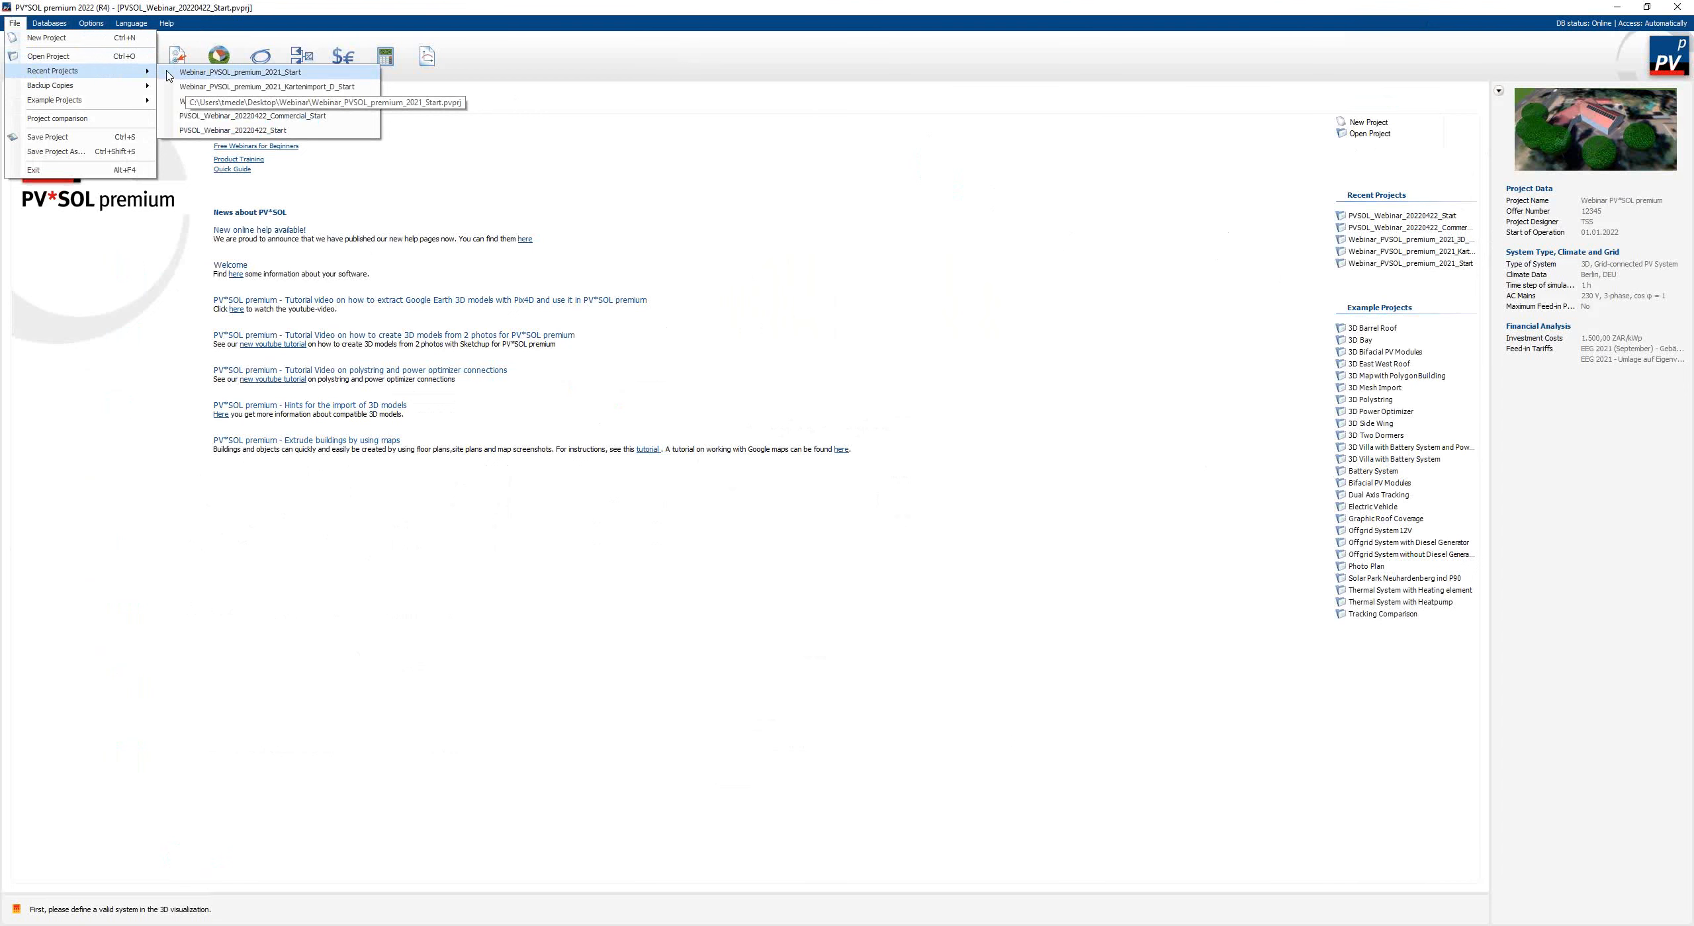
pyautogui.moveTo(136, 93)
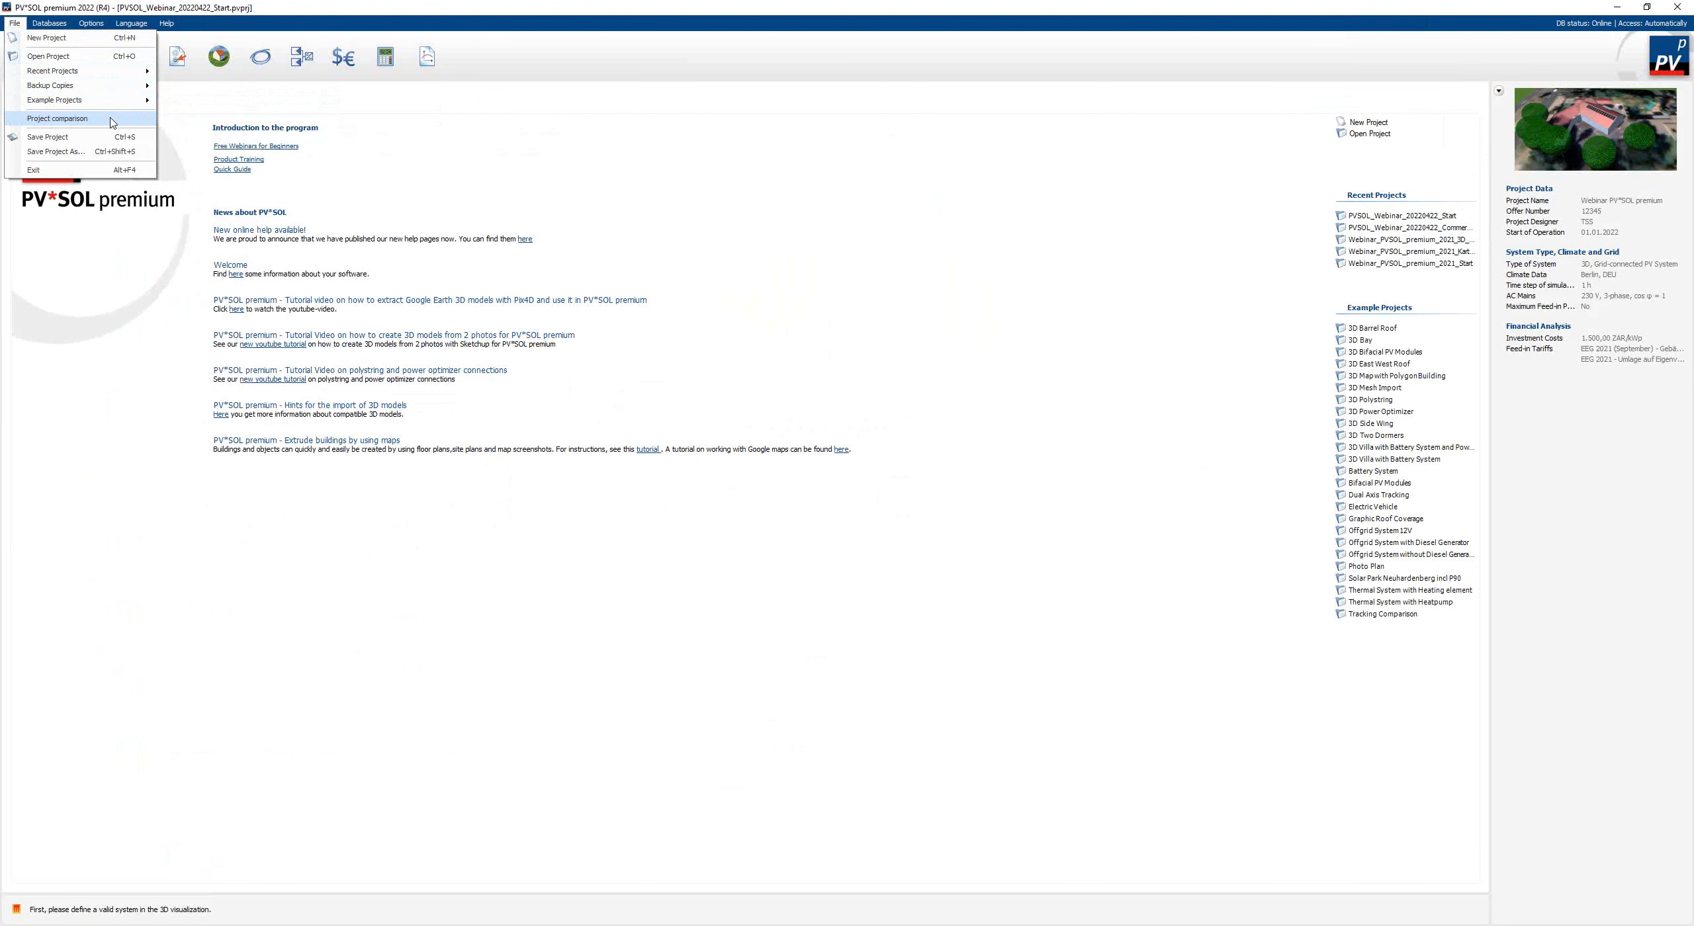
pyautogui.moveTo(46, 26)
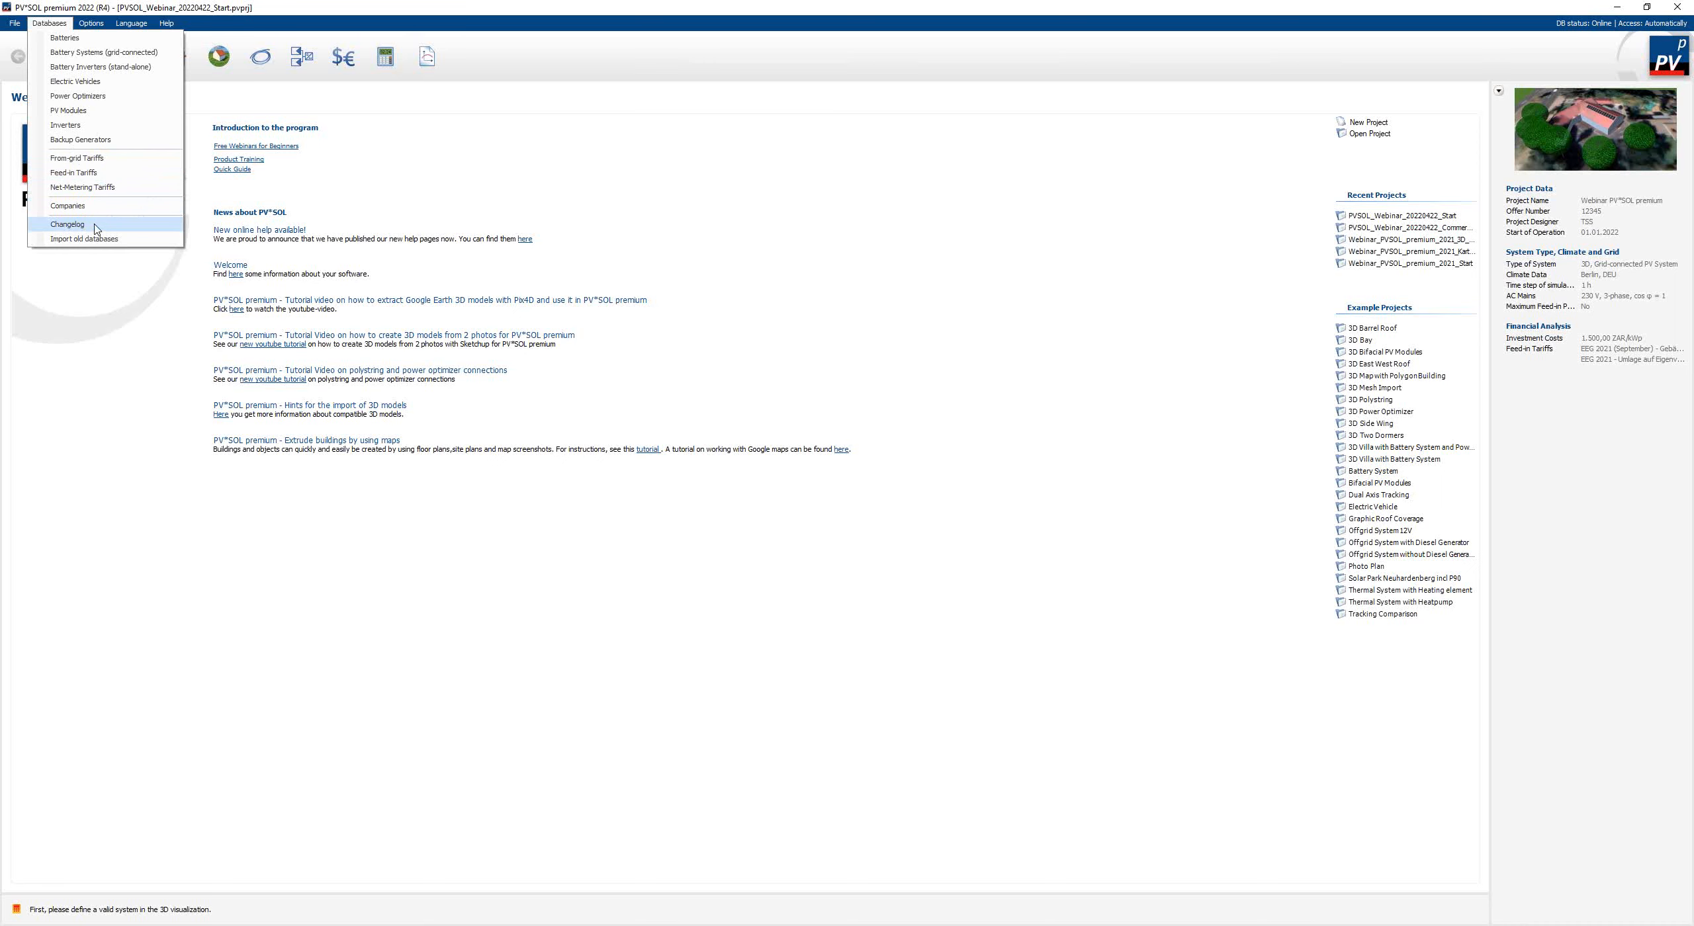
# - Look up "lg" in the PV module database and mark the LG Electronics module LG380N1C-E6 as a favorite
pyautogui.click(75, 110)
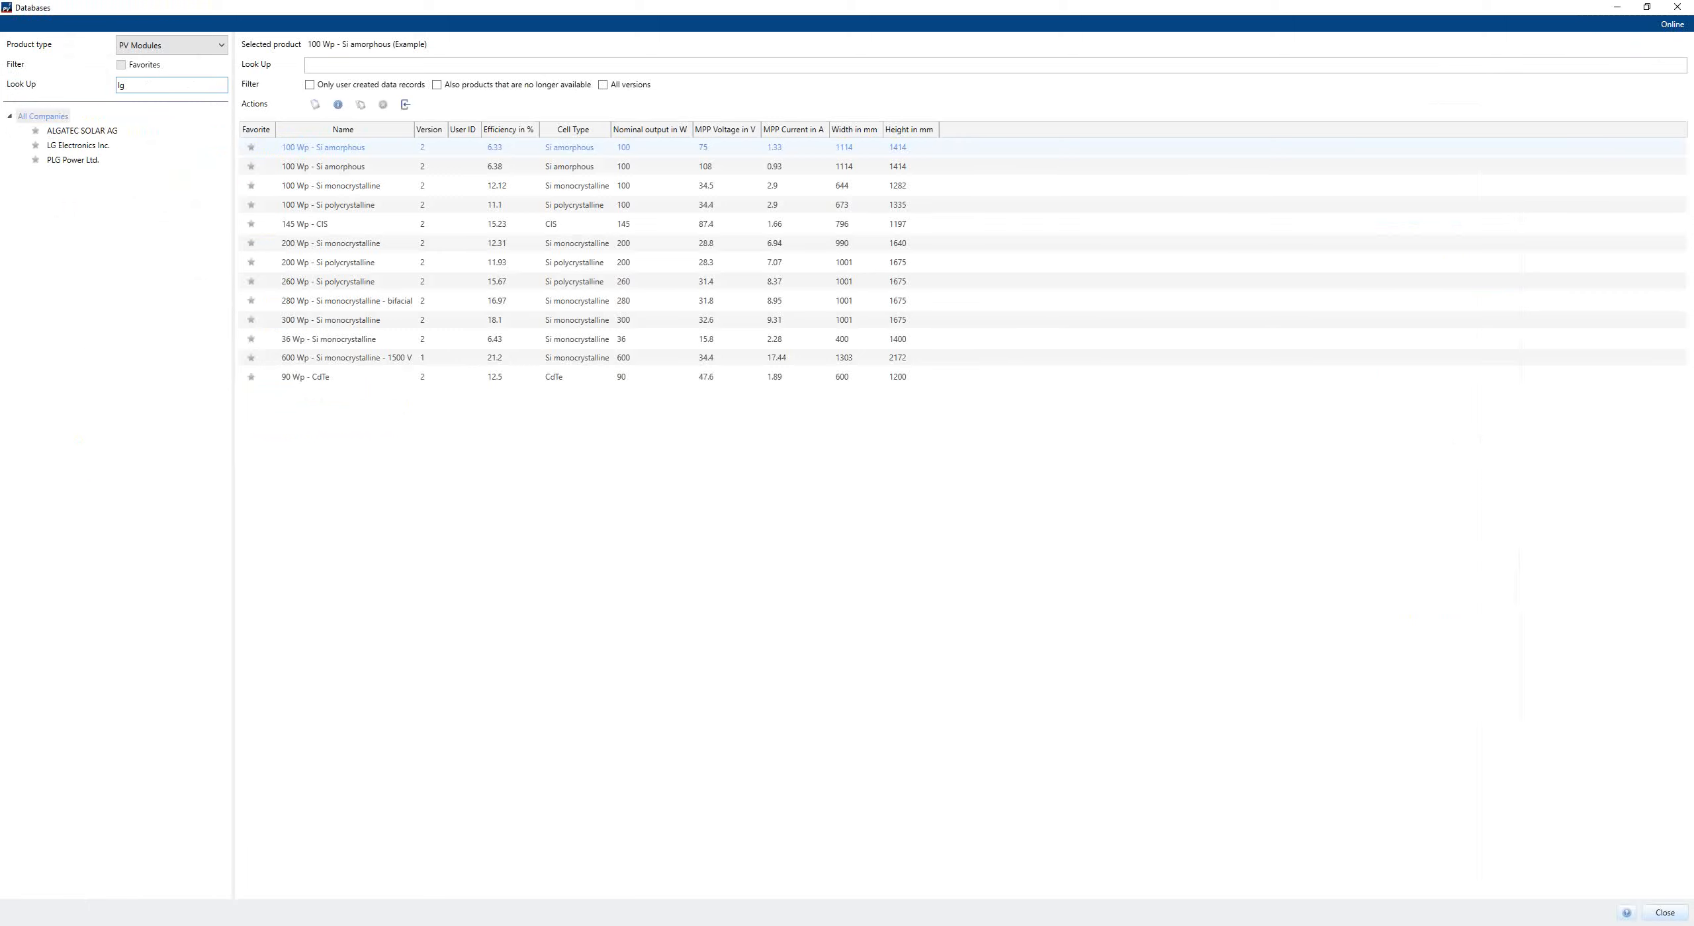
pyautogui.click(77, 145)
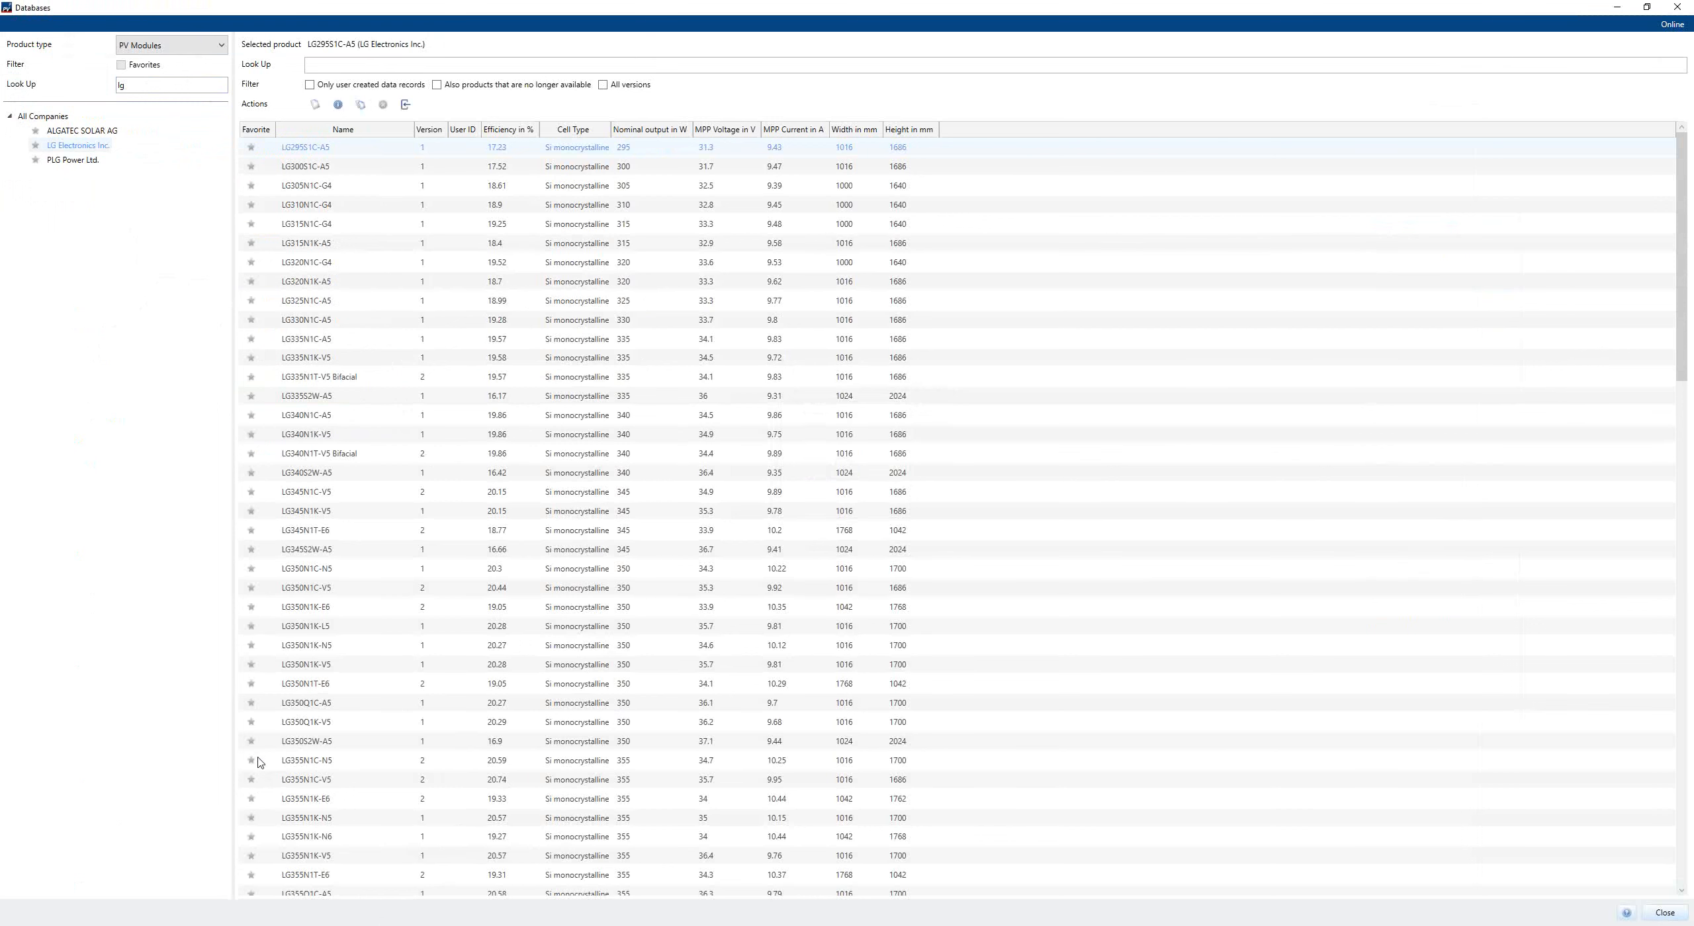
pyautogui.scroll(-7, 301, 707)
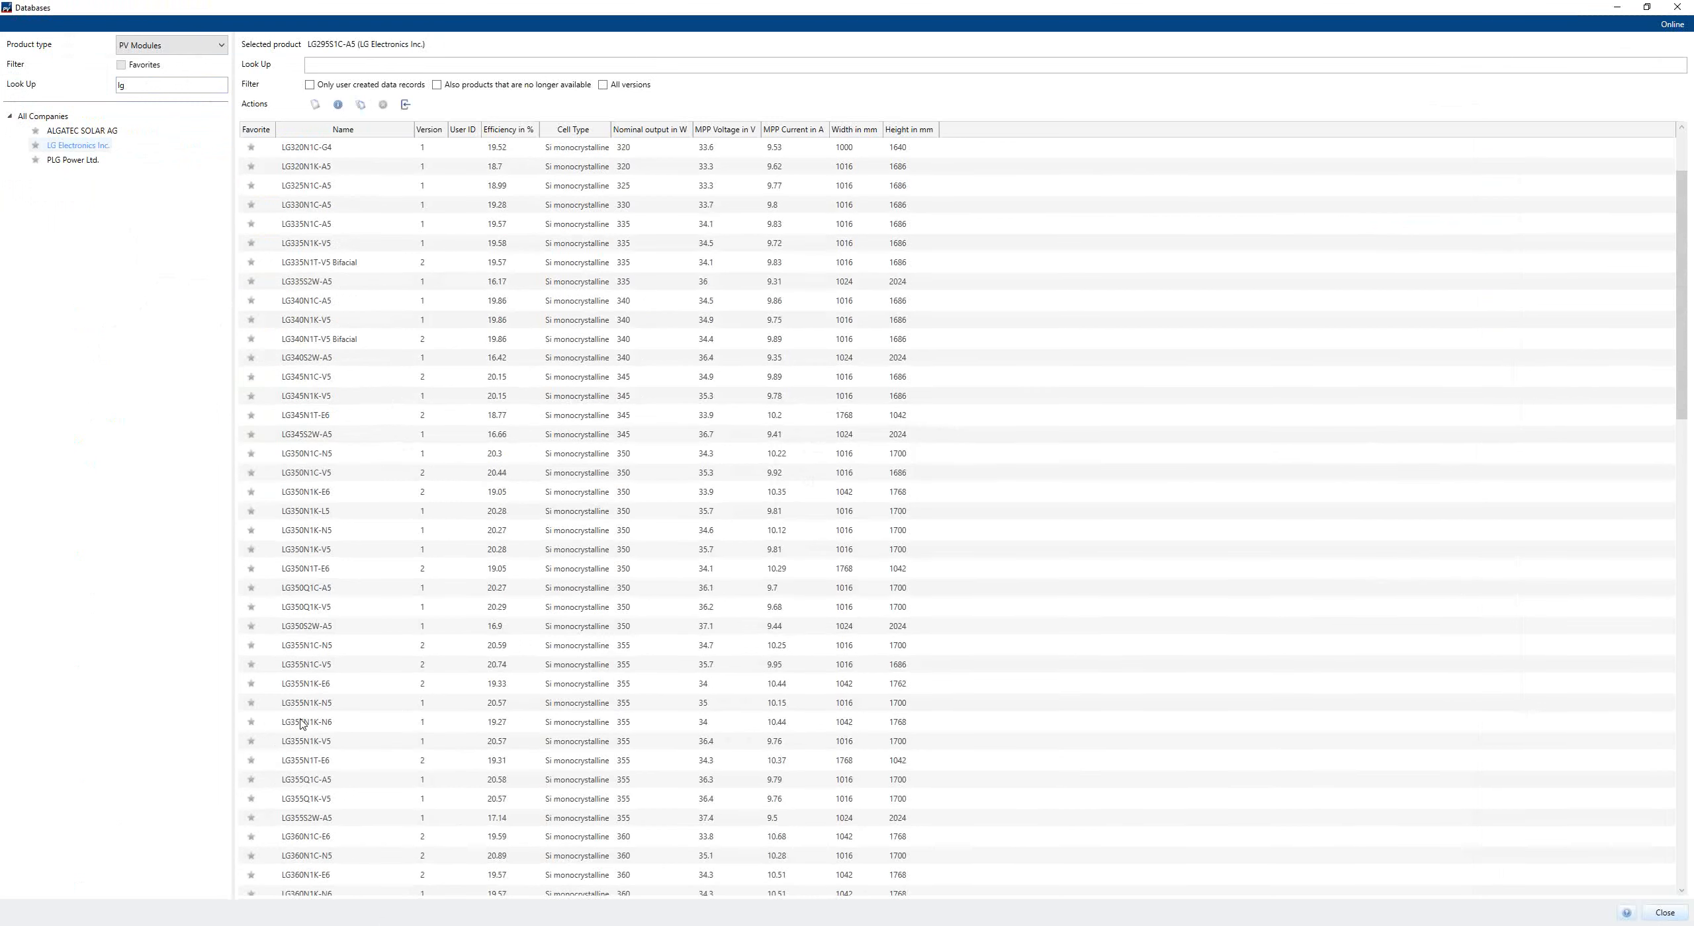
pyautogui.scroll(-3, 302, 707)
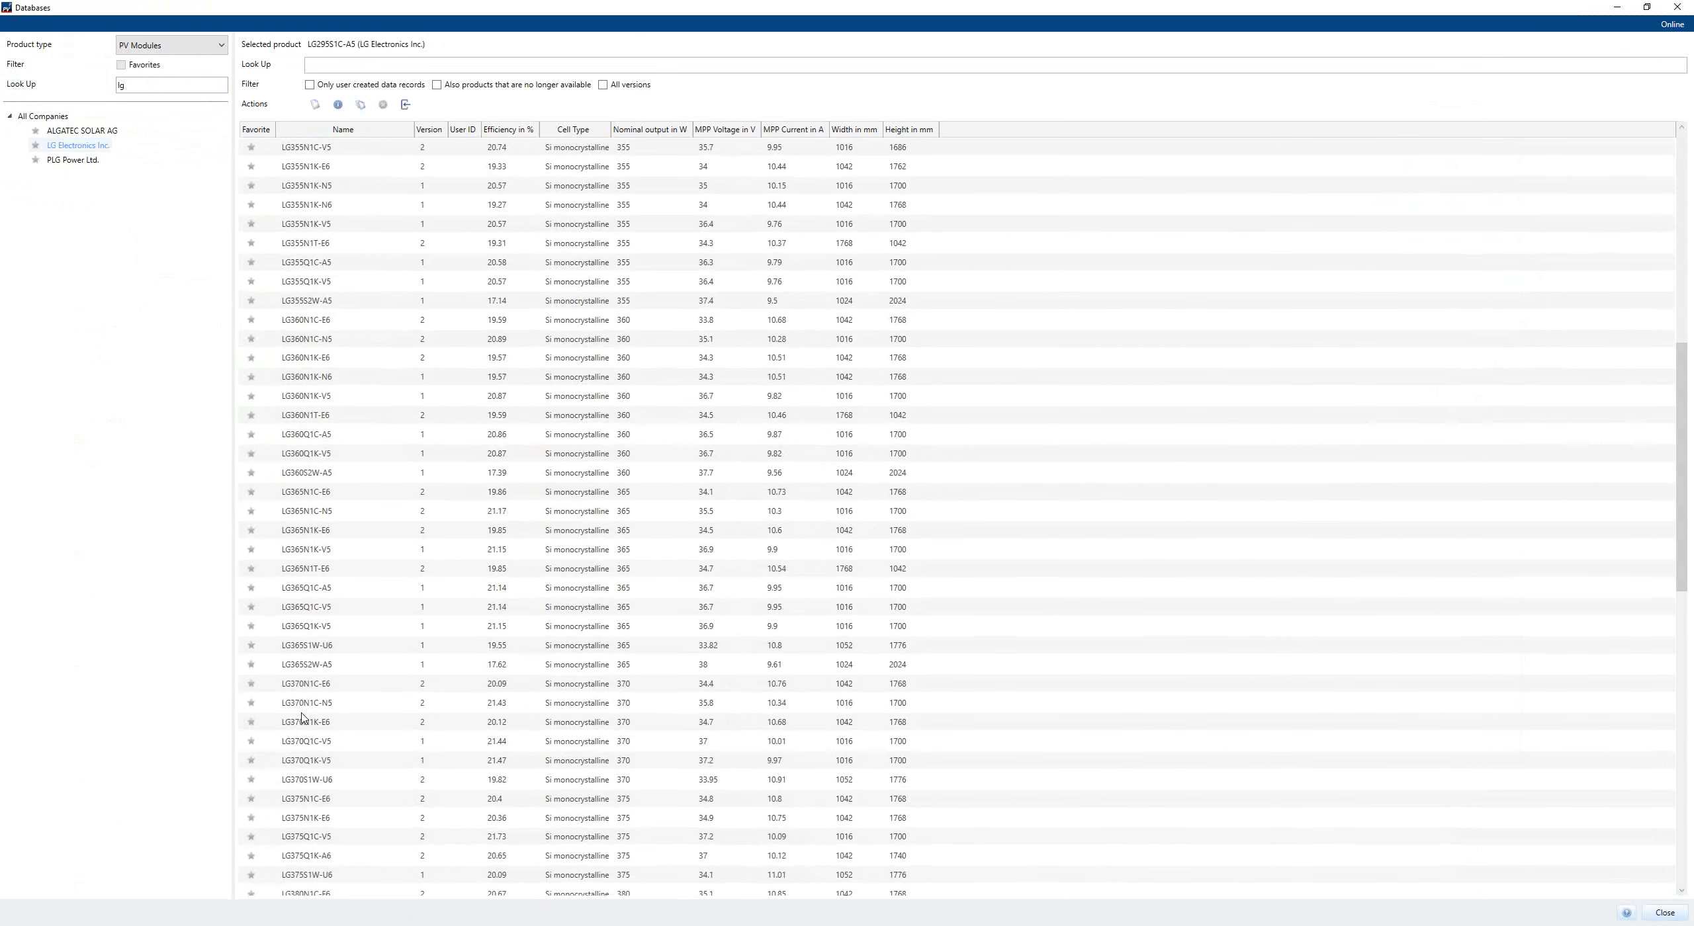
pyautogui.scroll(-3, 615, 725)
pyautogui.scroll(-4, 616, 725)
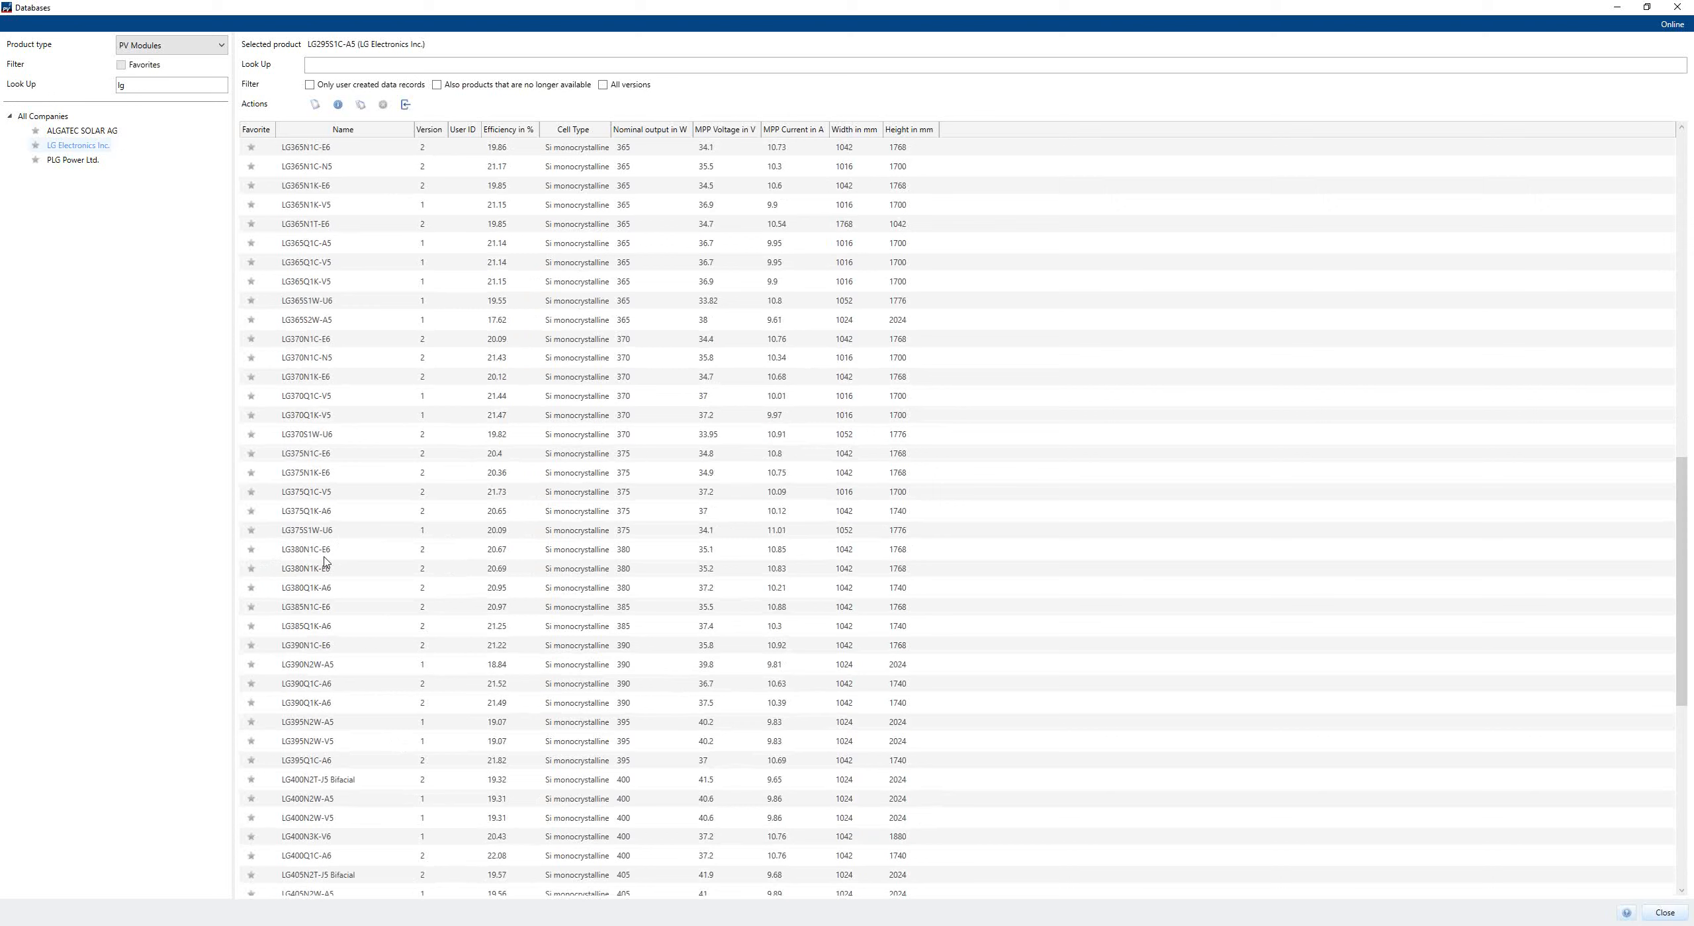
pyautogui.click(251, 550)
pyautogui.click(1667, 915)
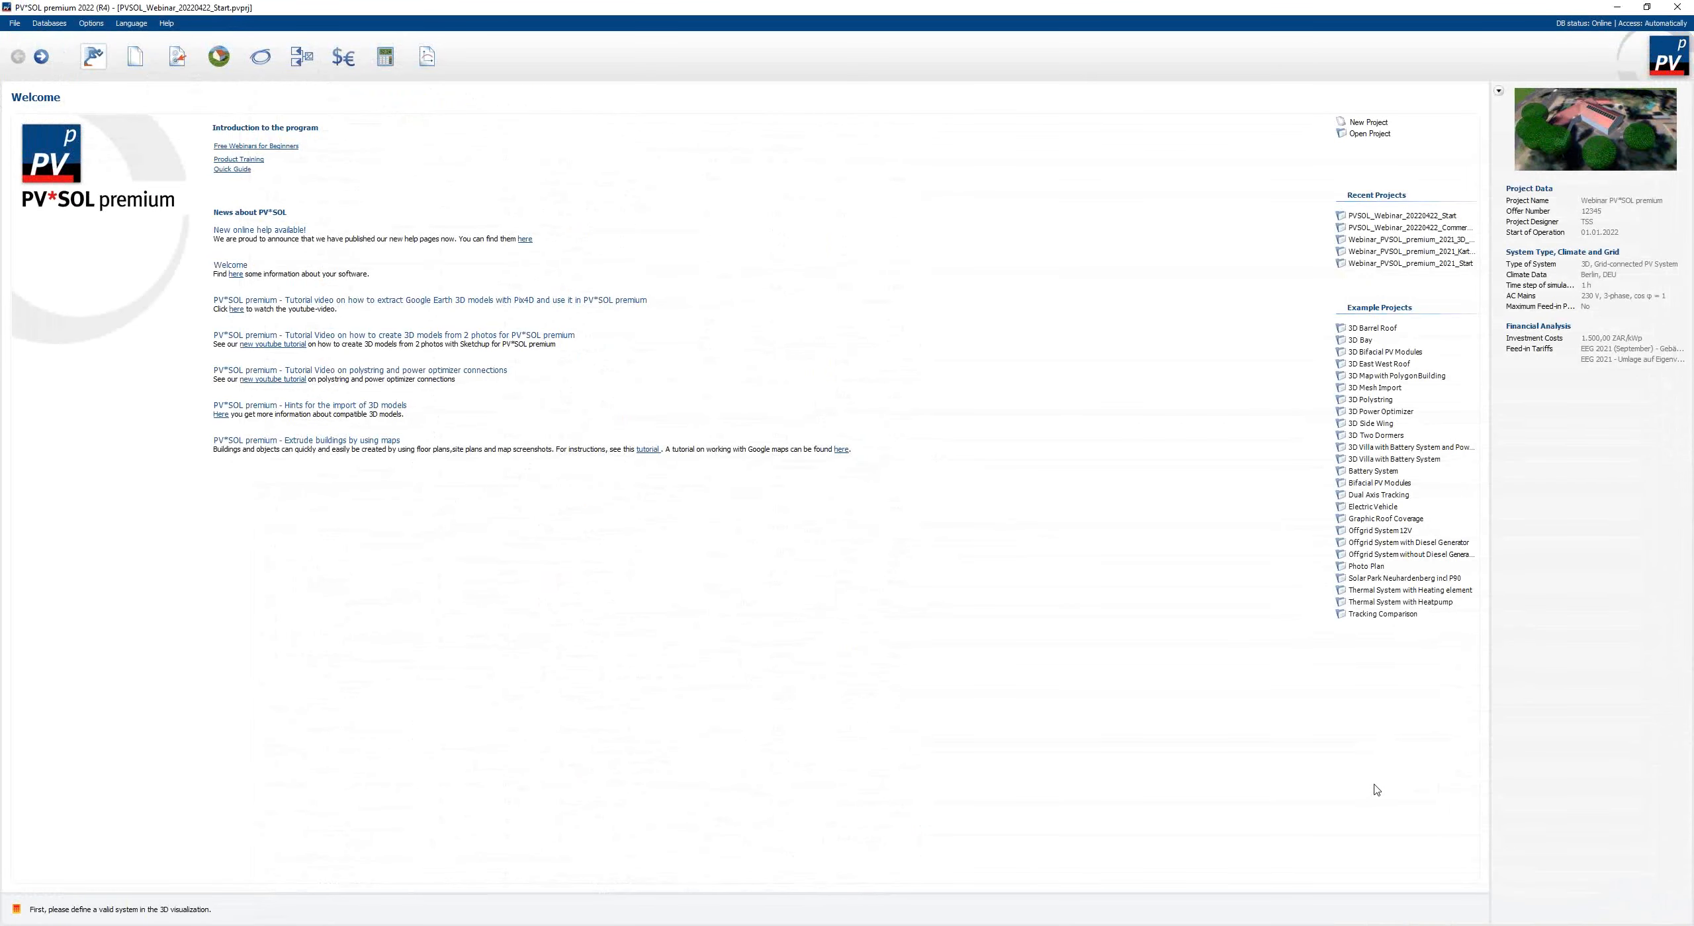
# - Review the user details and the extended program options, including the available unit systems
pyautogui.click(92, 23)
pyautogui.click(122, 40)
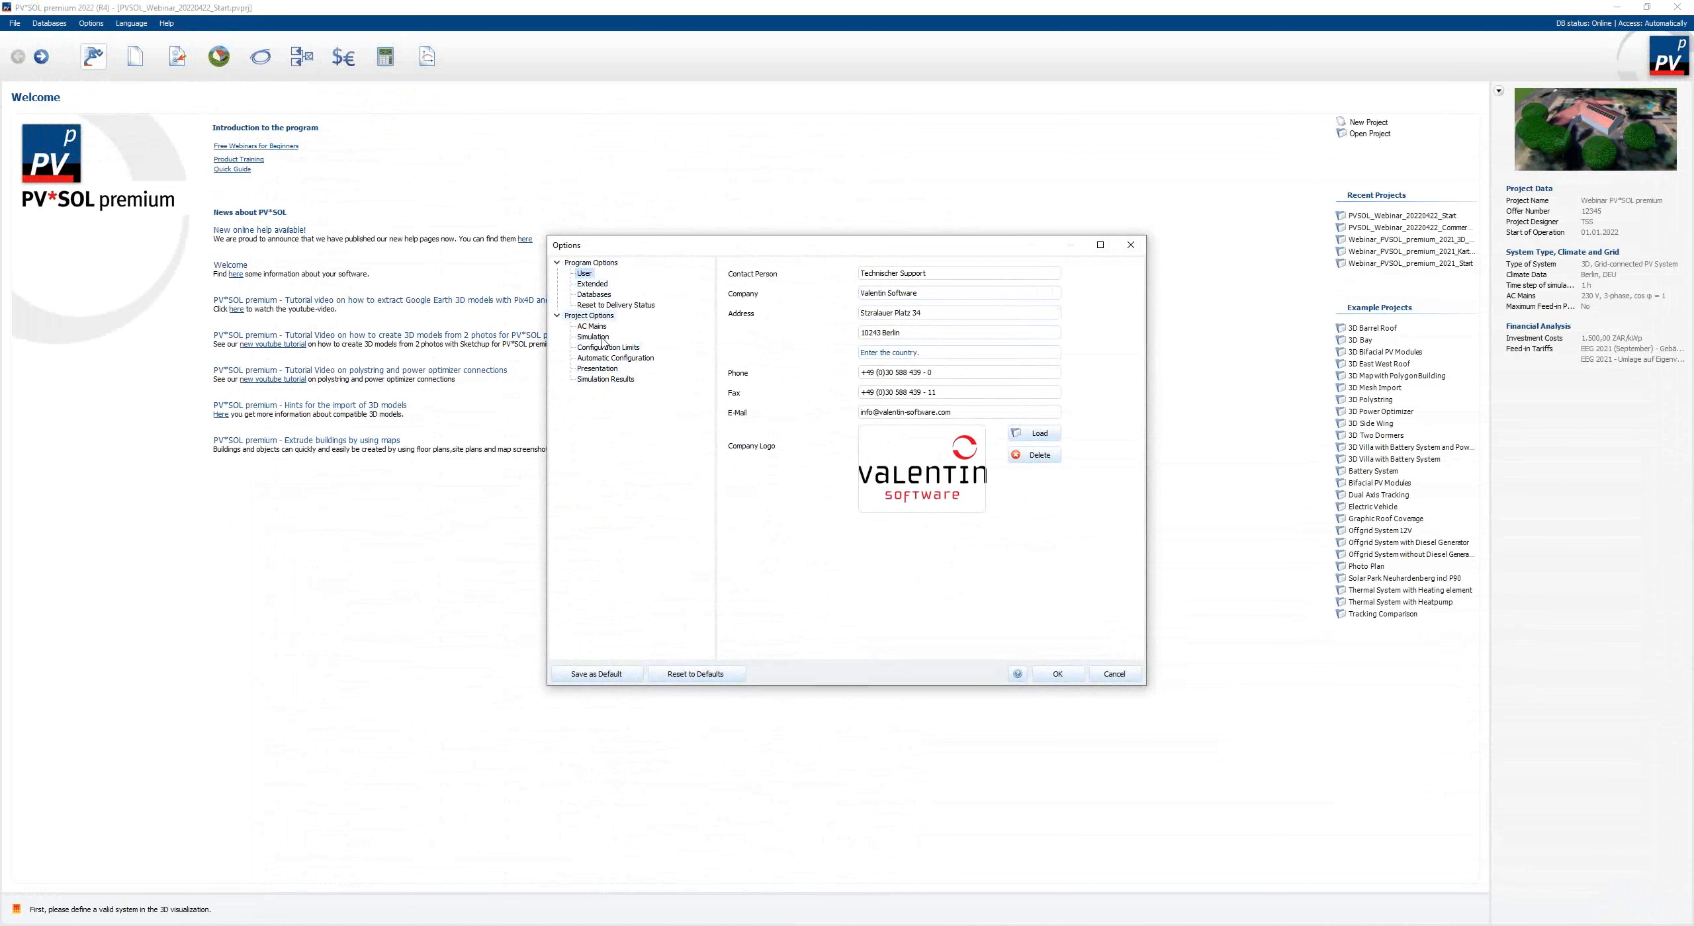
pyautogui.click(603, 285)
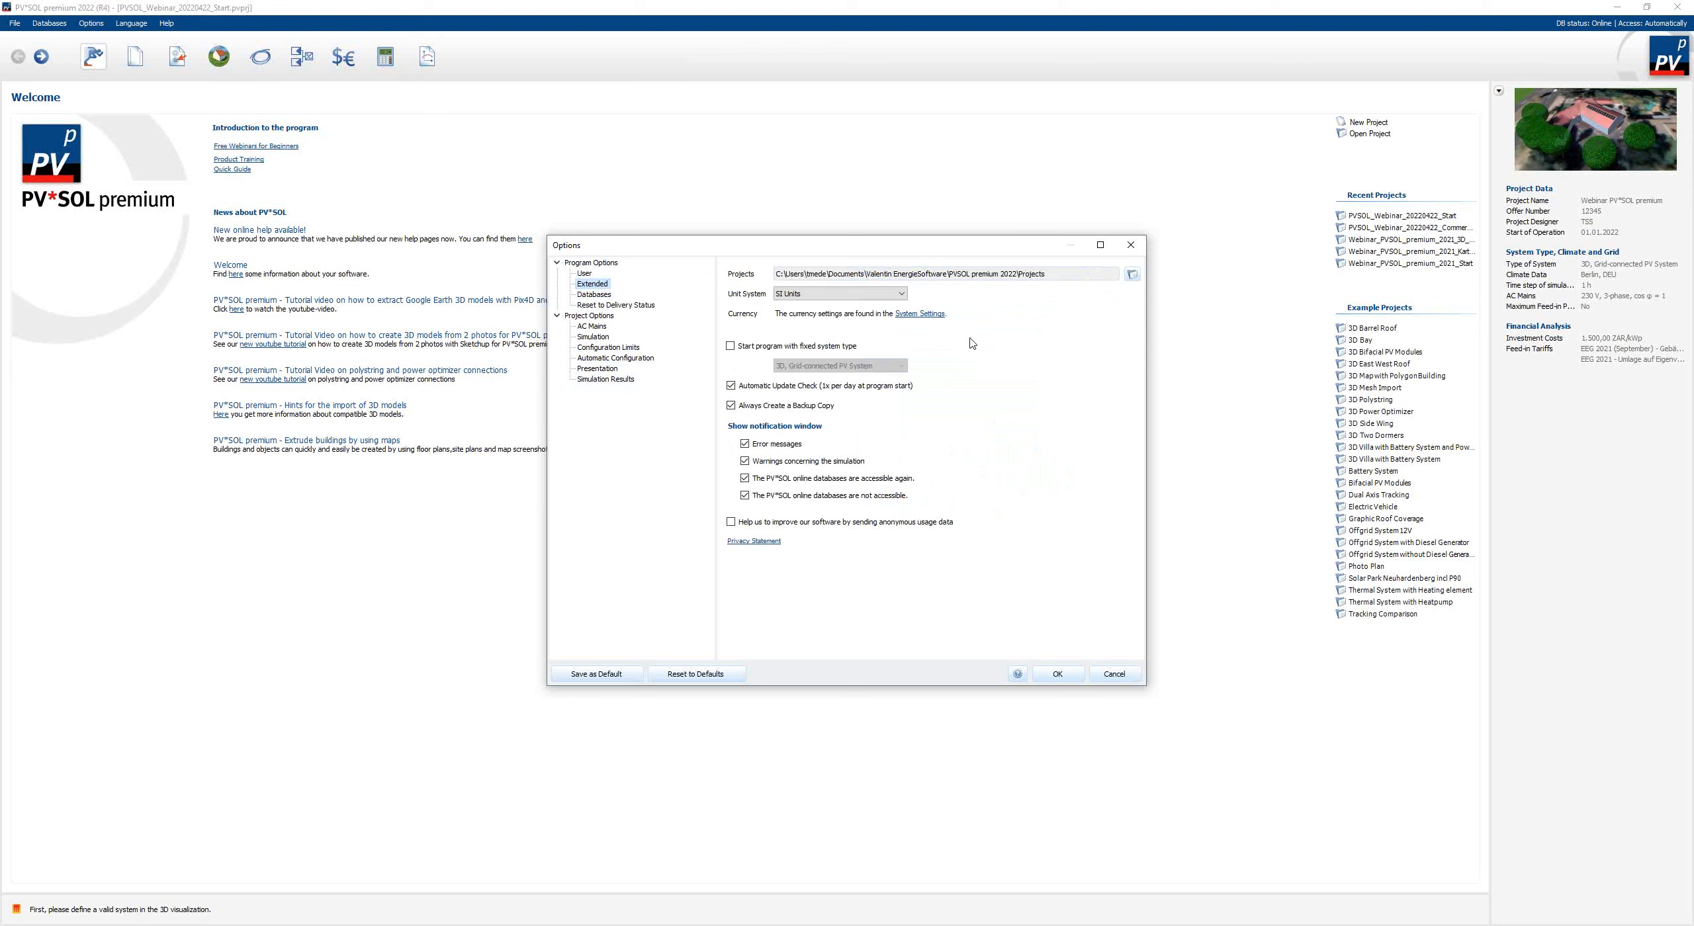
pyautogui.click(902, 295)
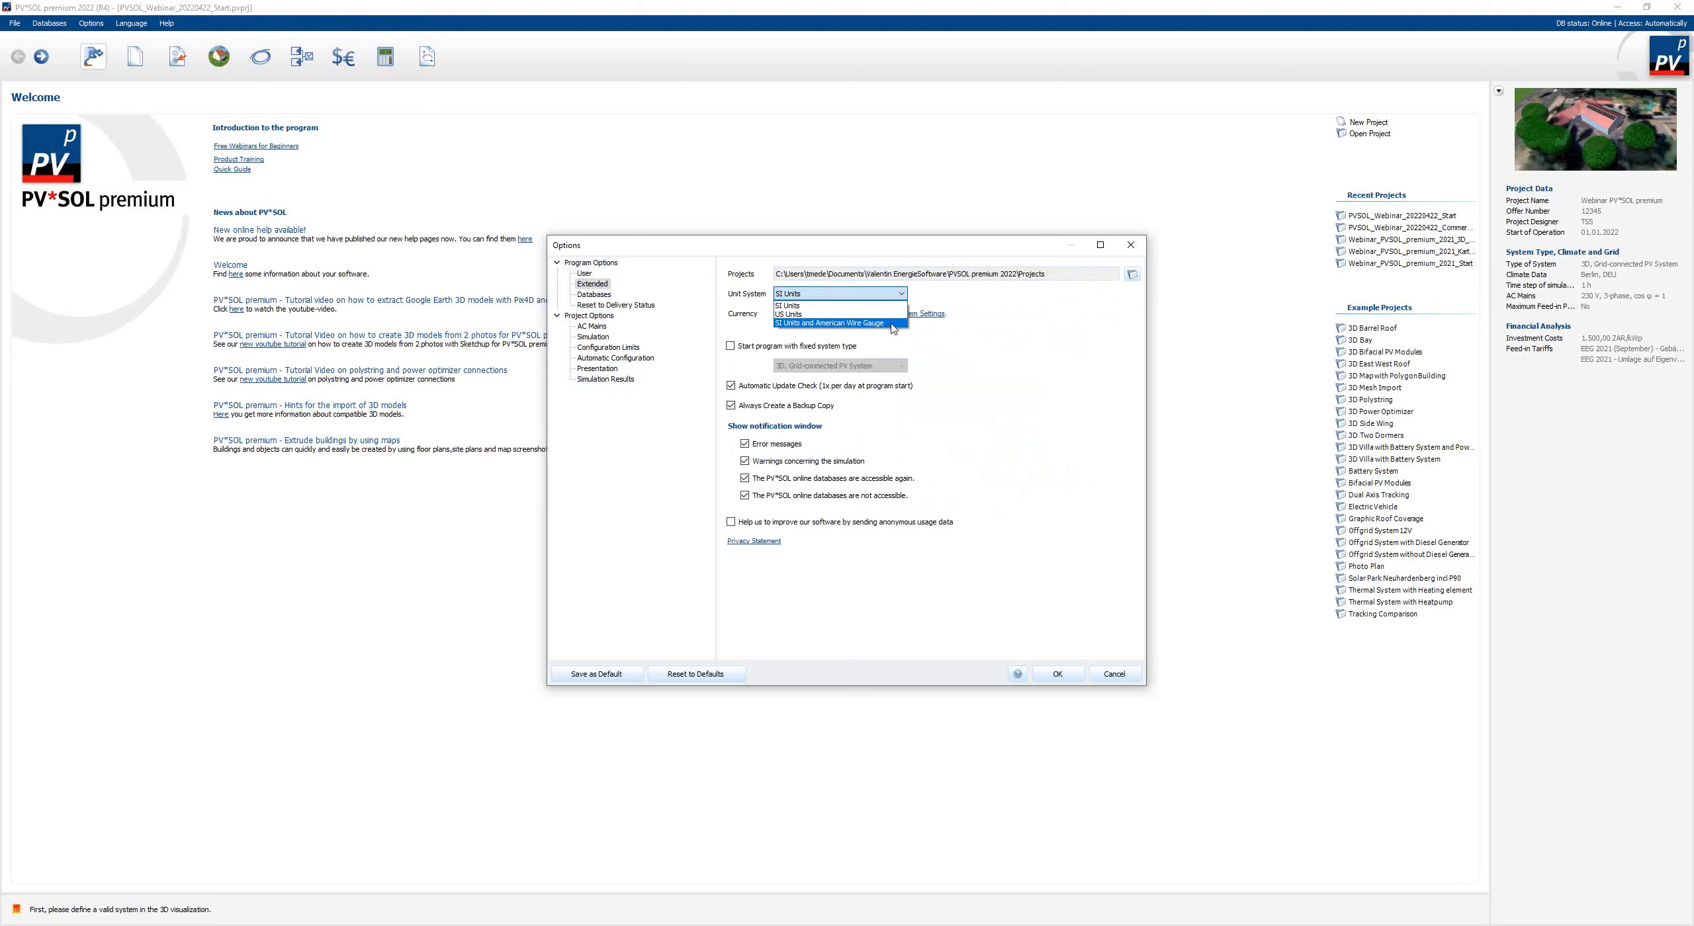
pyautogui.click(894, 306)
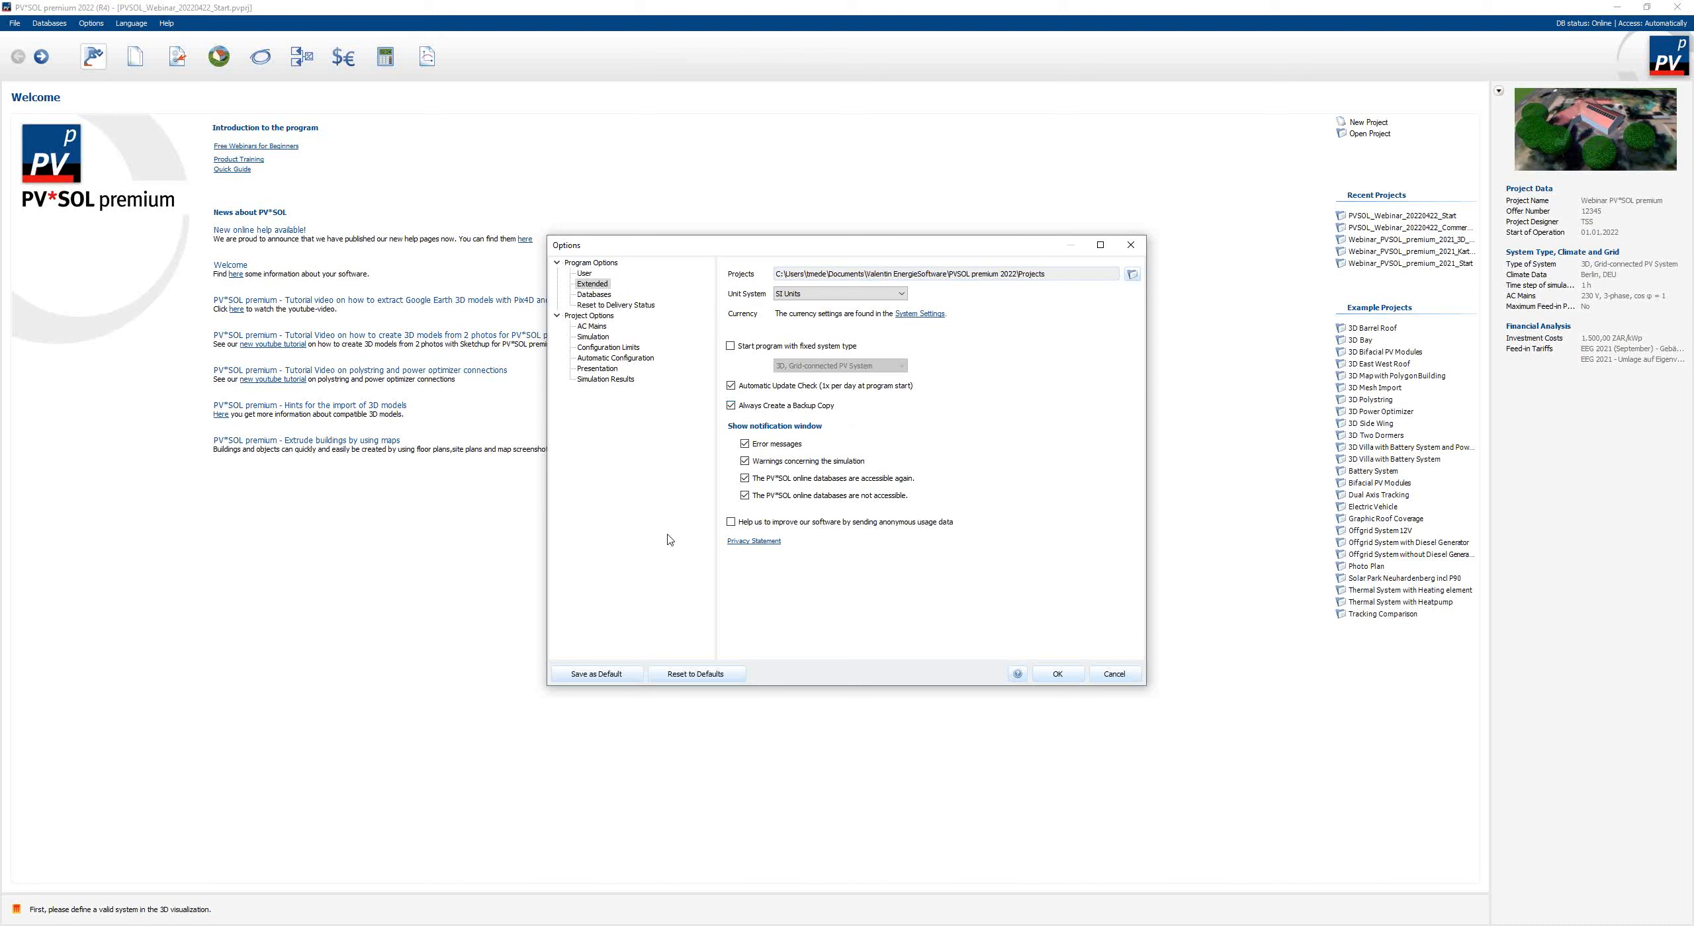
pyautogui.click(1112, 673)
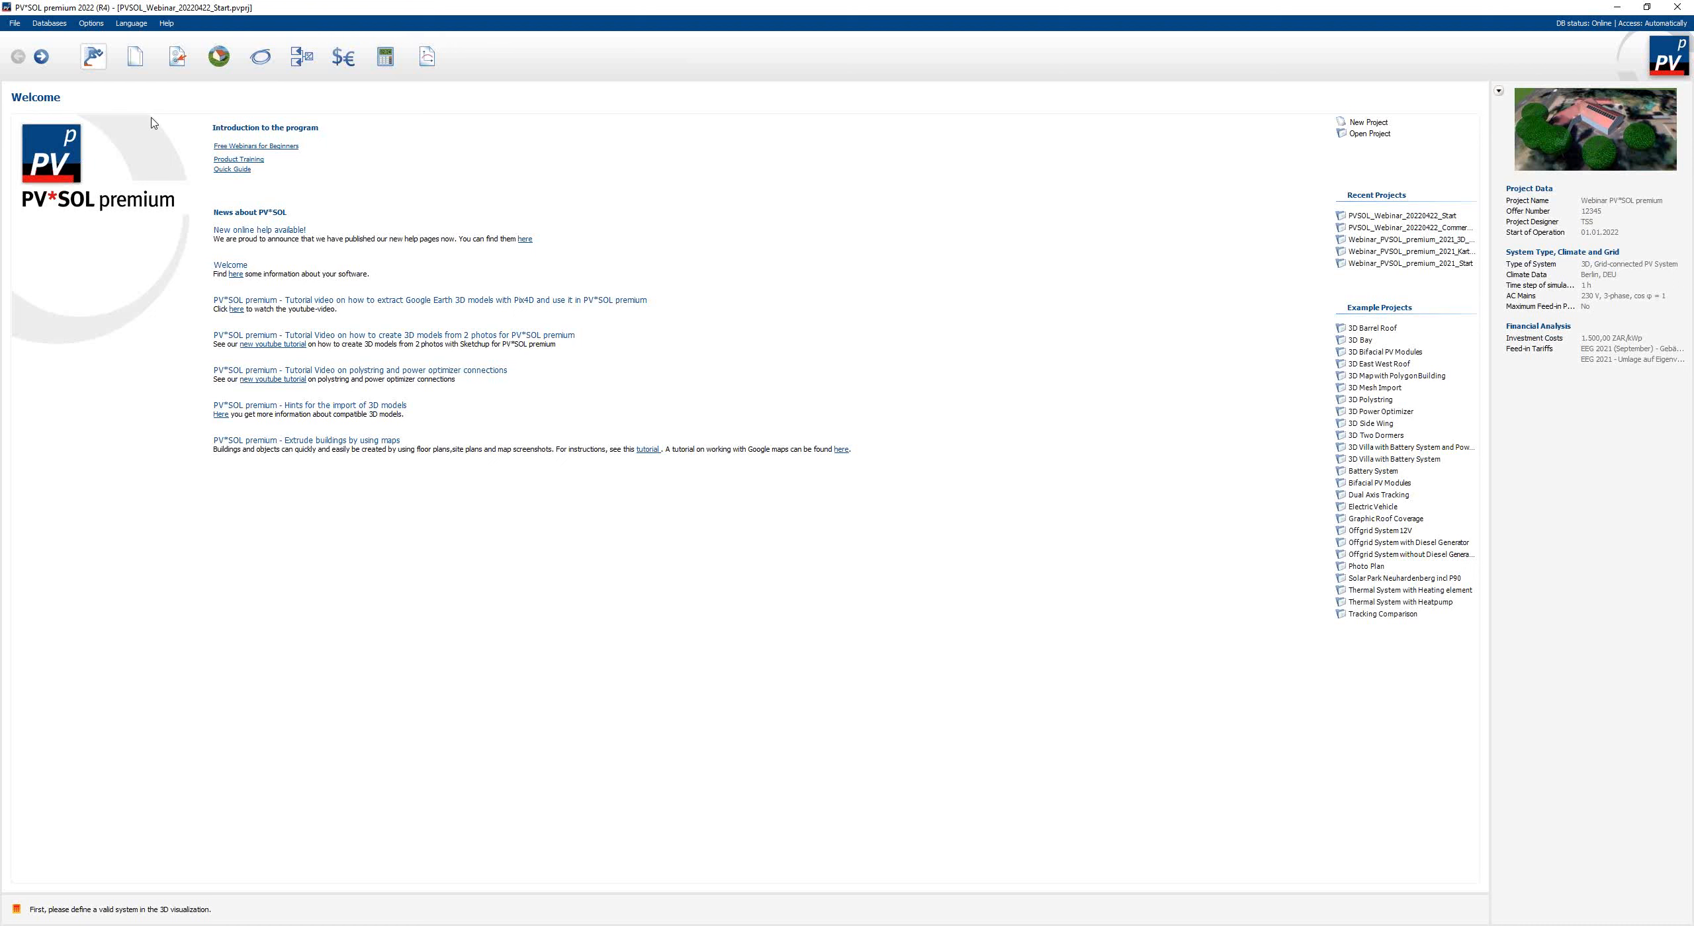
# - Open the project data and select the customer's address text
pyautogui.click(136, 63)
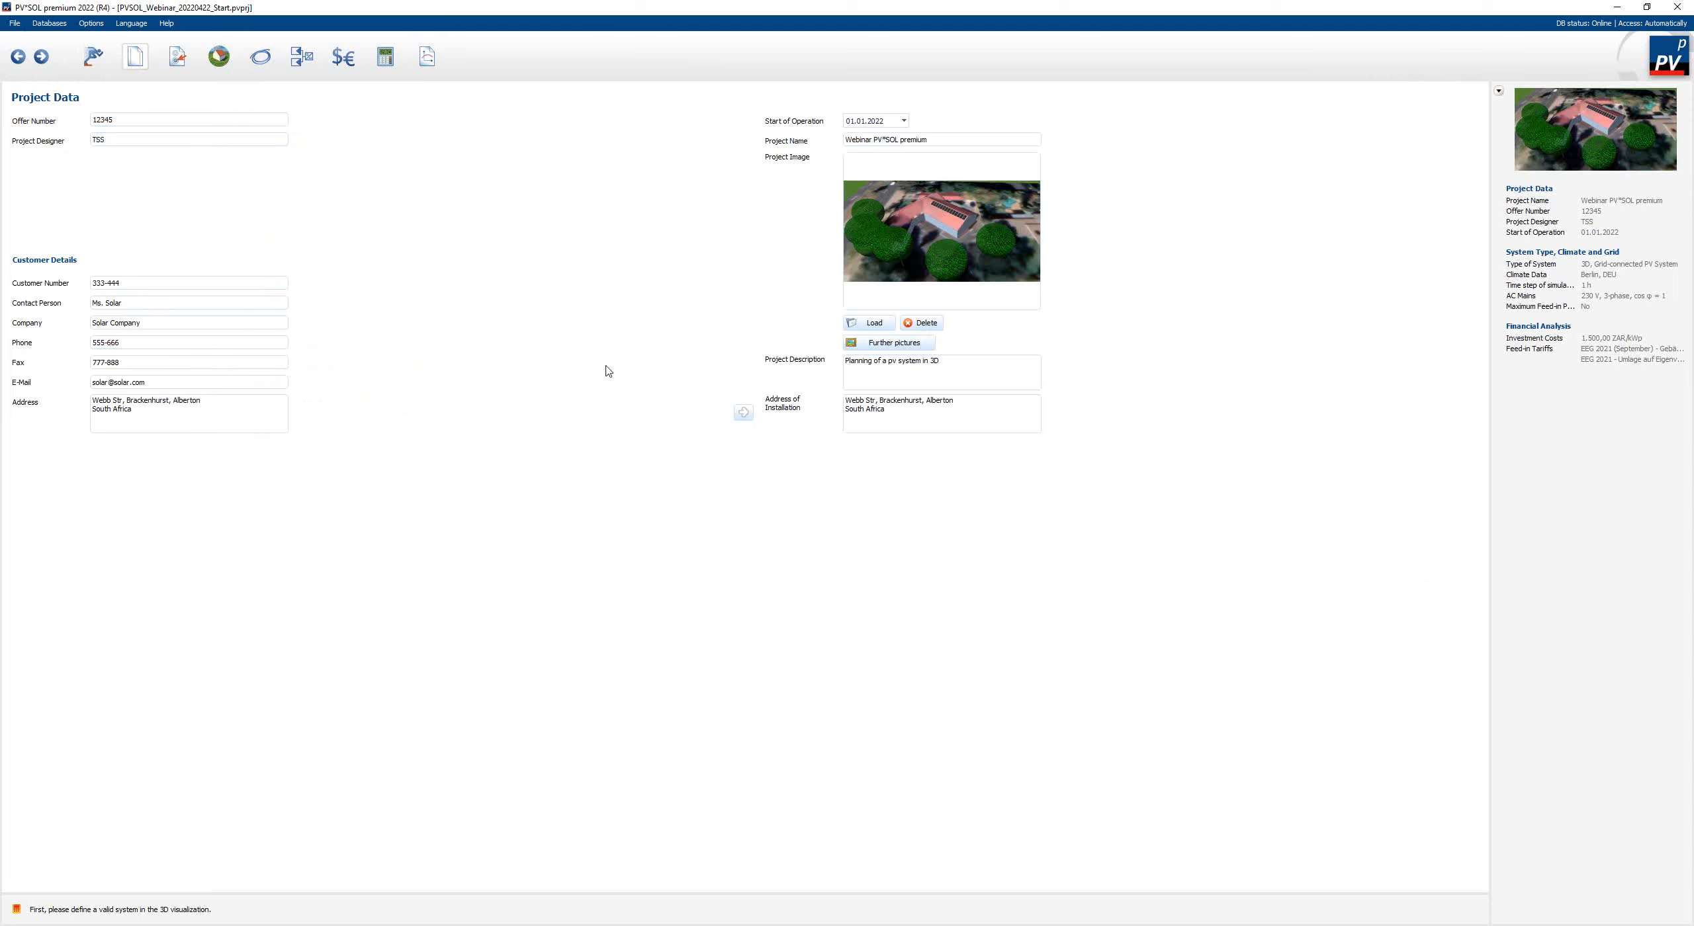
pyautogui.moveTo(137, 410); pyautogui.dragTo(90, 400)
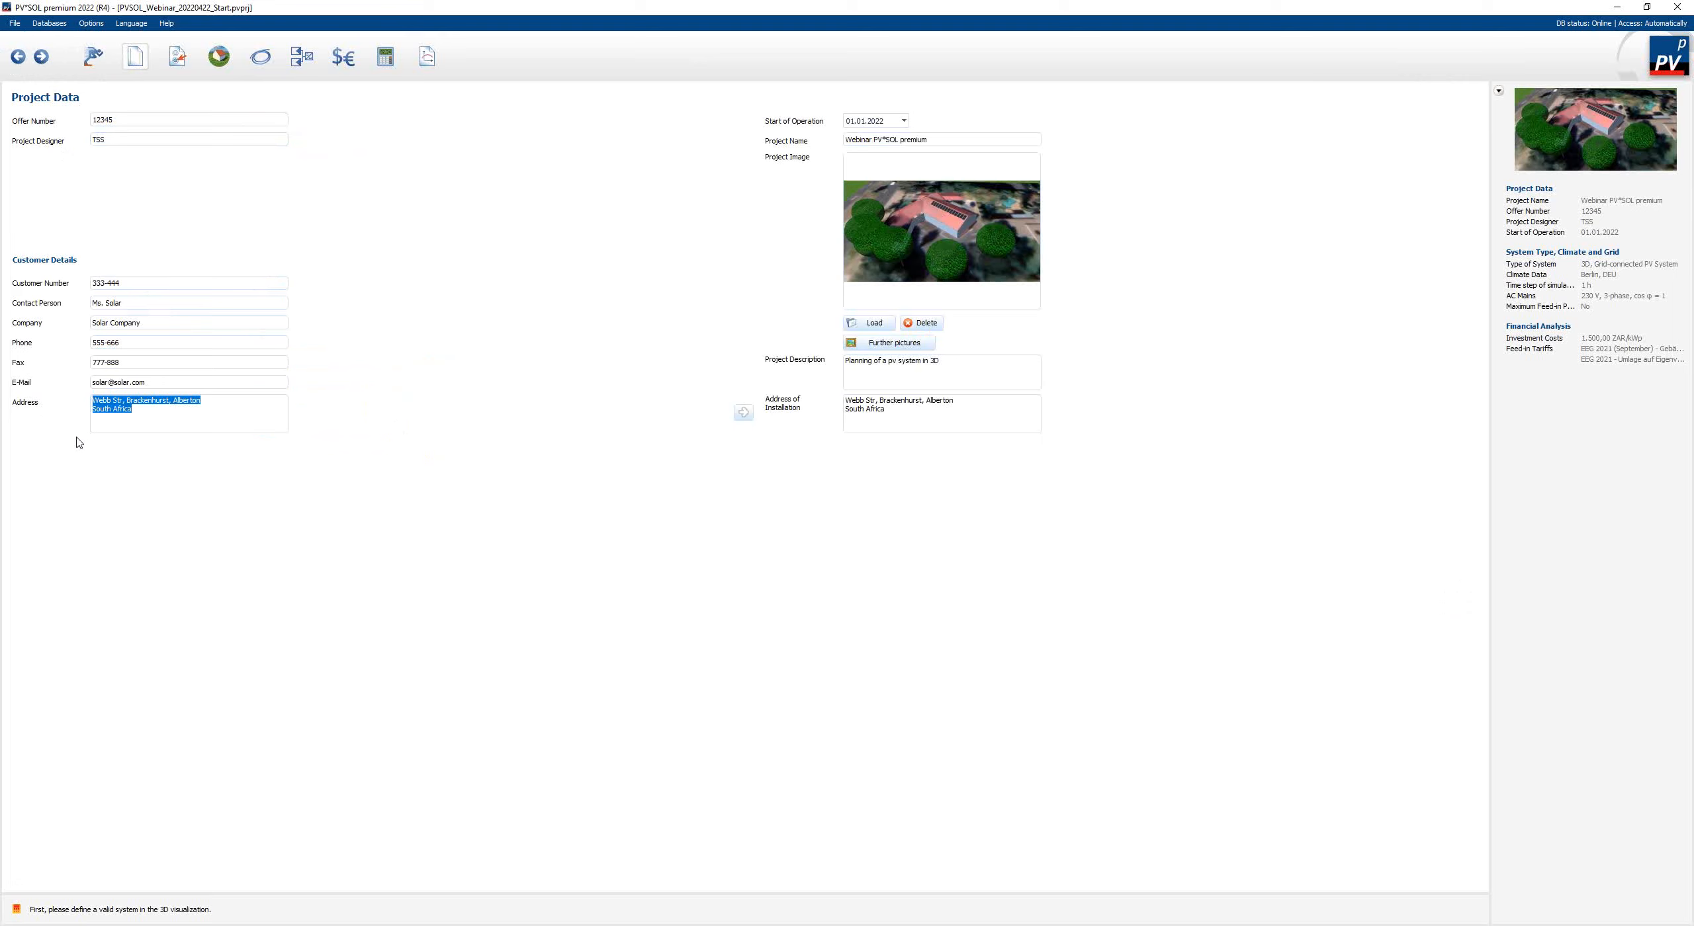
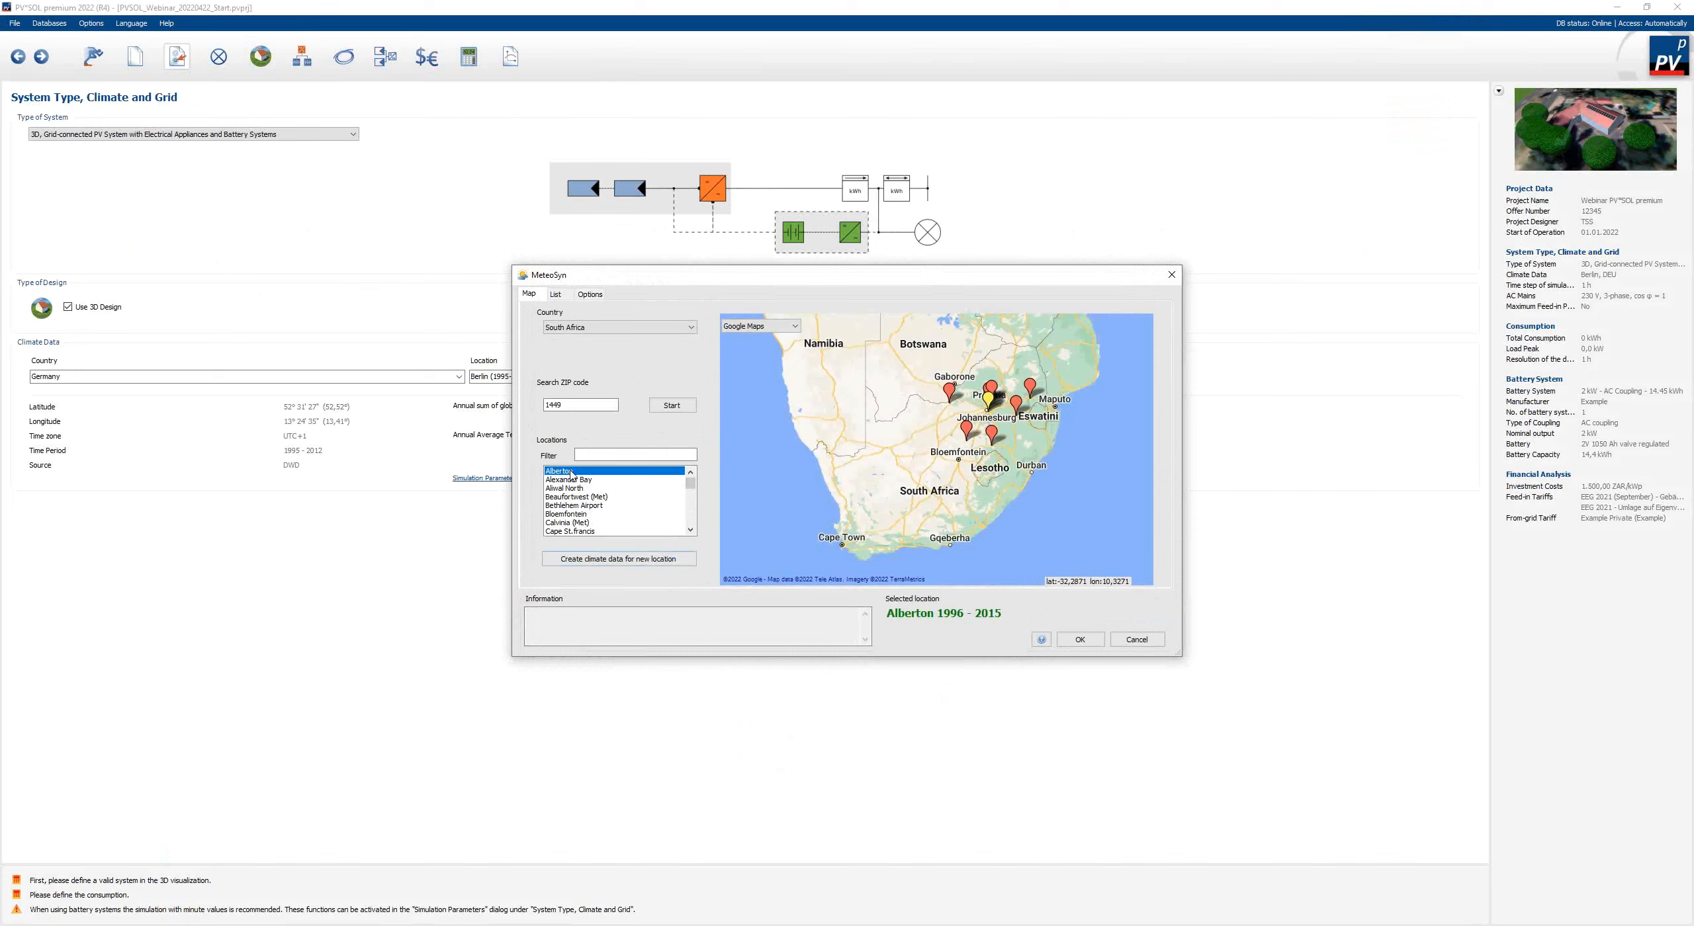
# - Apply the Alberton 1996 - 2015 climate data for South Africa, declining the automatic country adjustments, and check the location list
pyautogui.click(1079, 641)
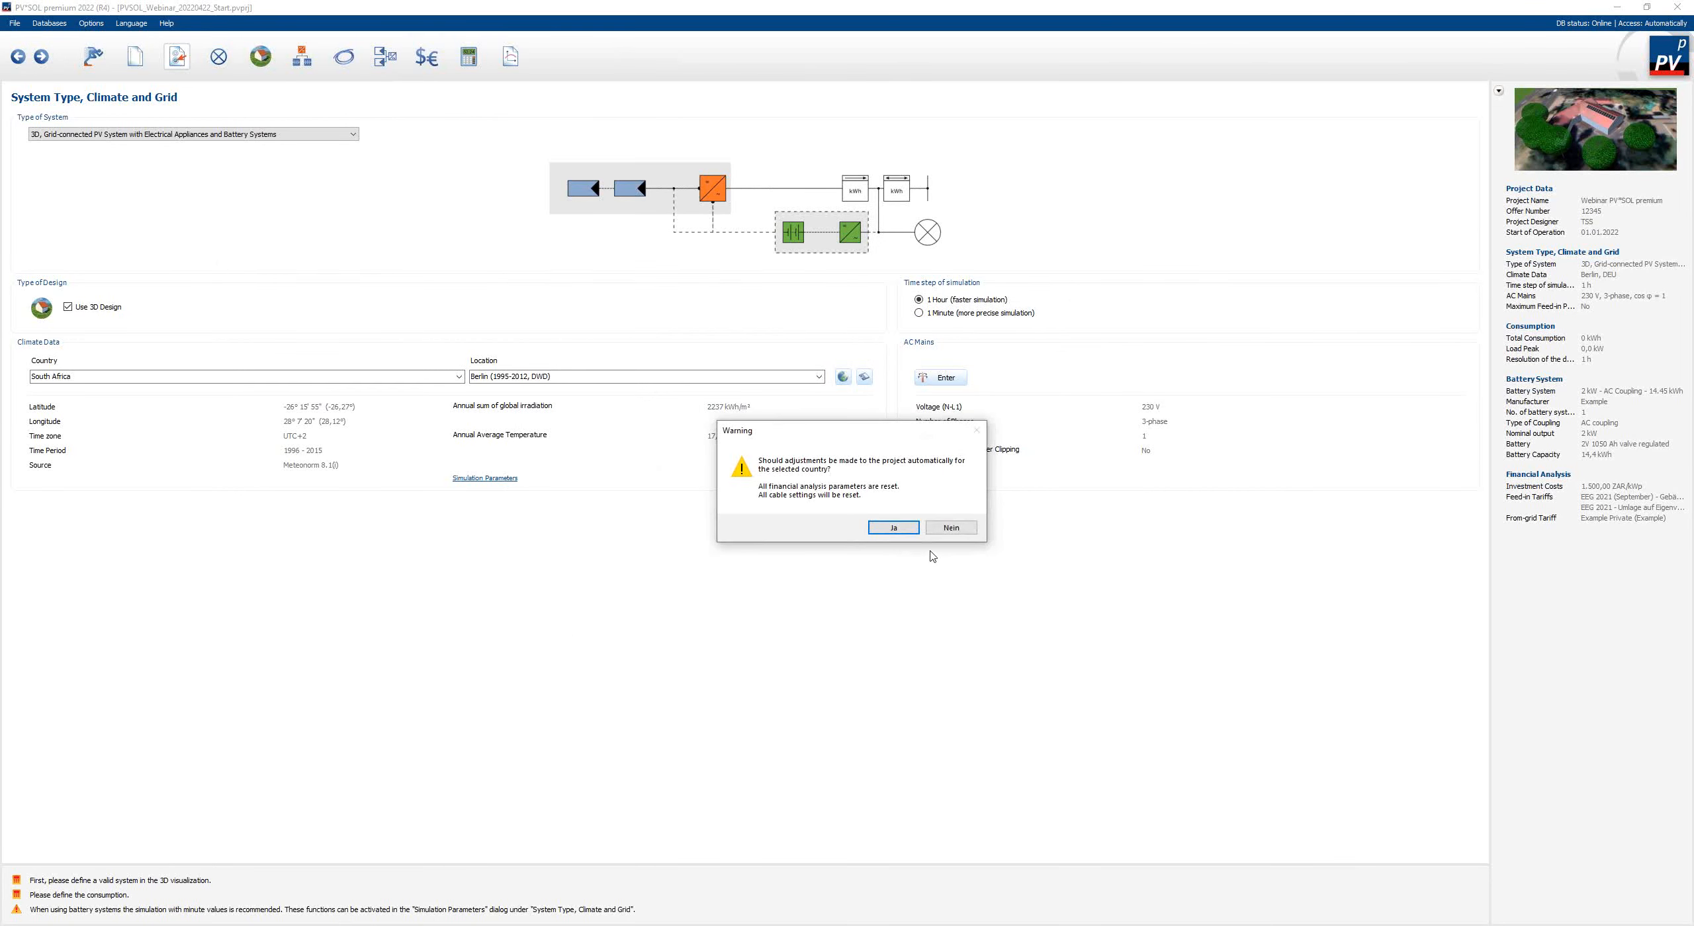
pyautogui.click(951, 528)
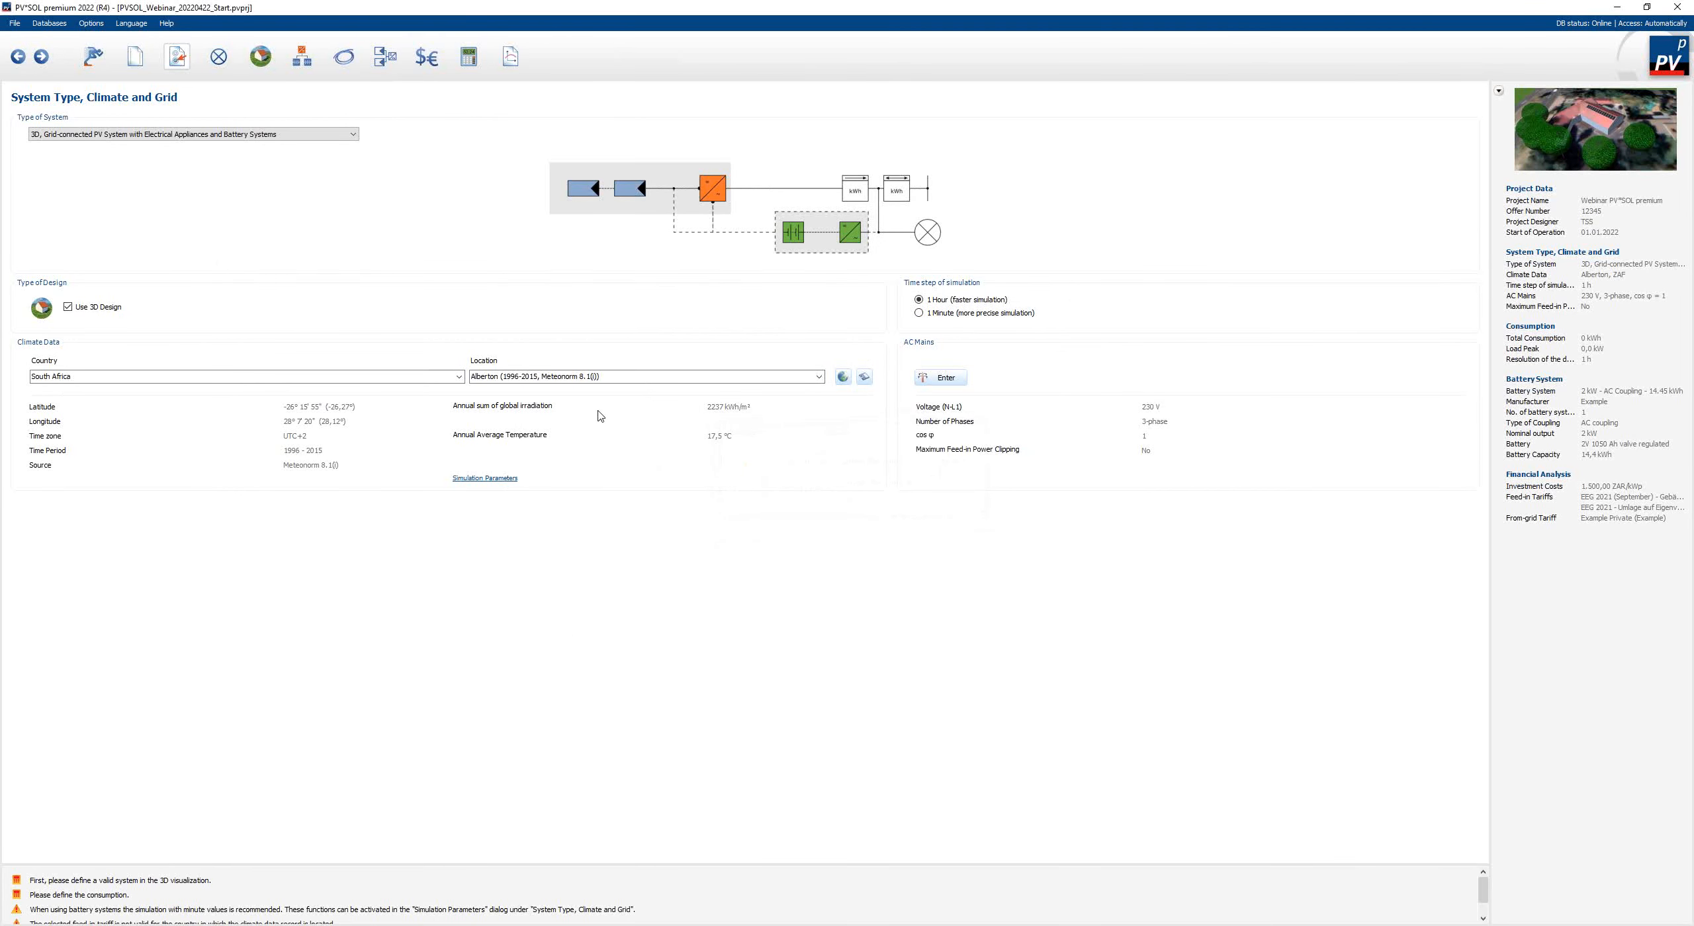
pyautogui.click(820, 378)
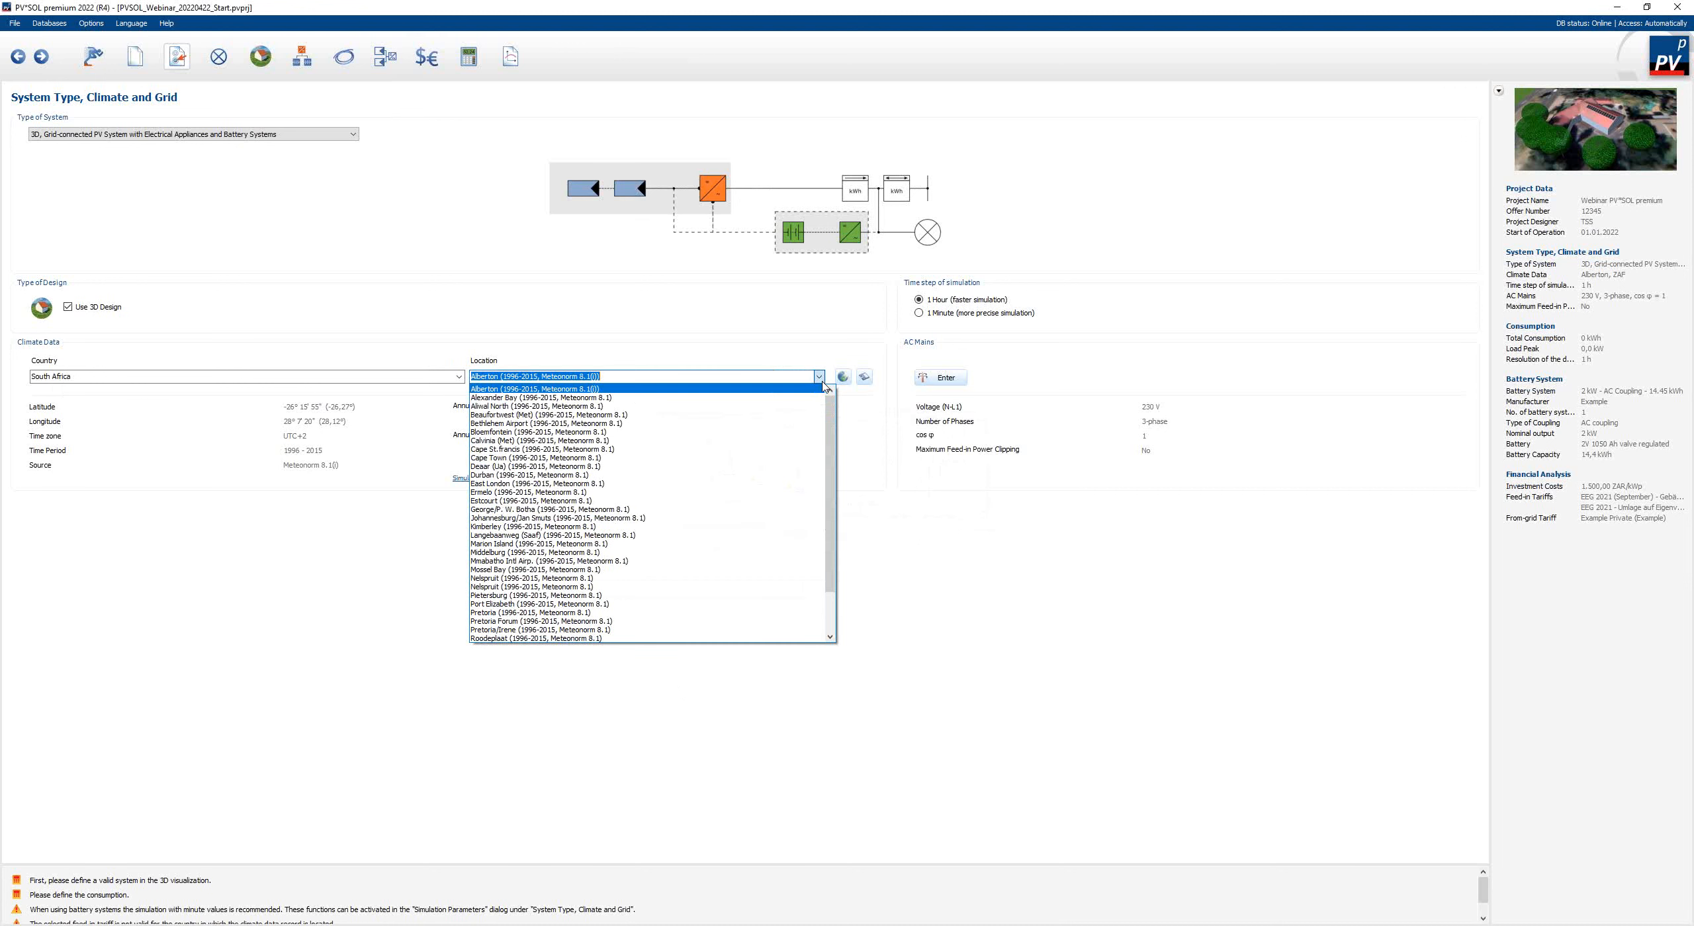
pyautogui.click(822, 381)
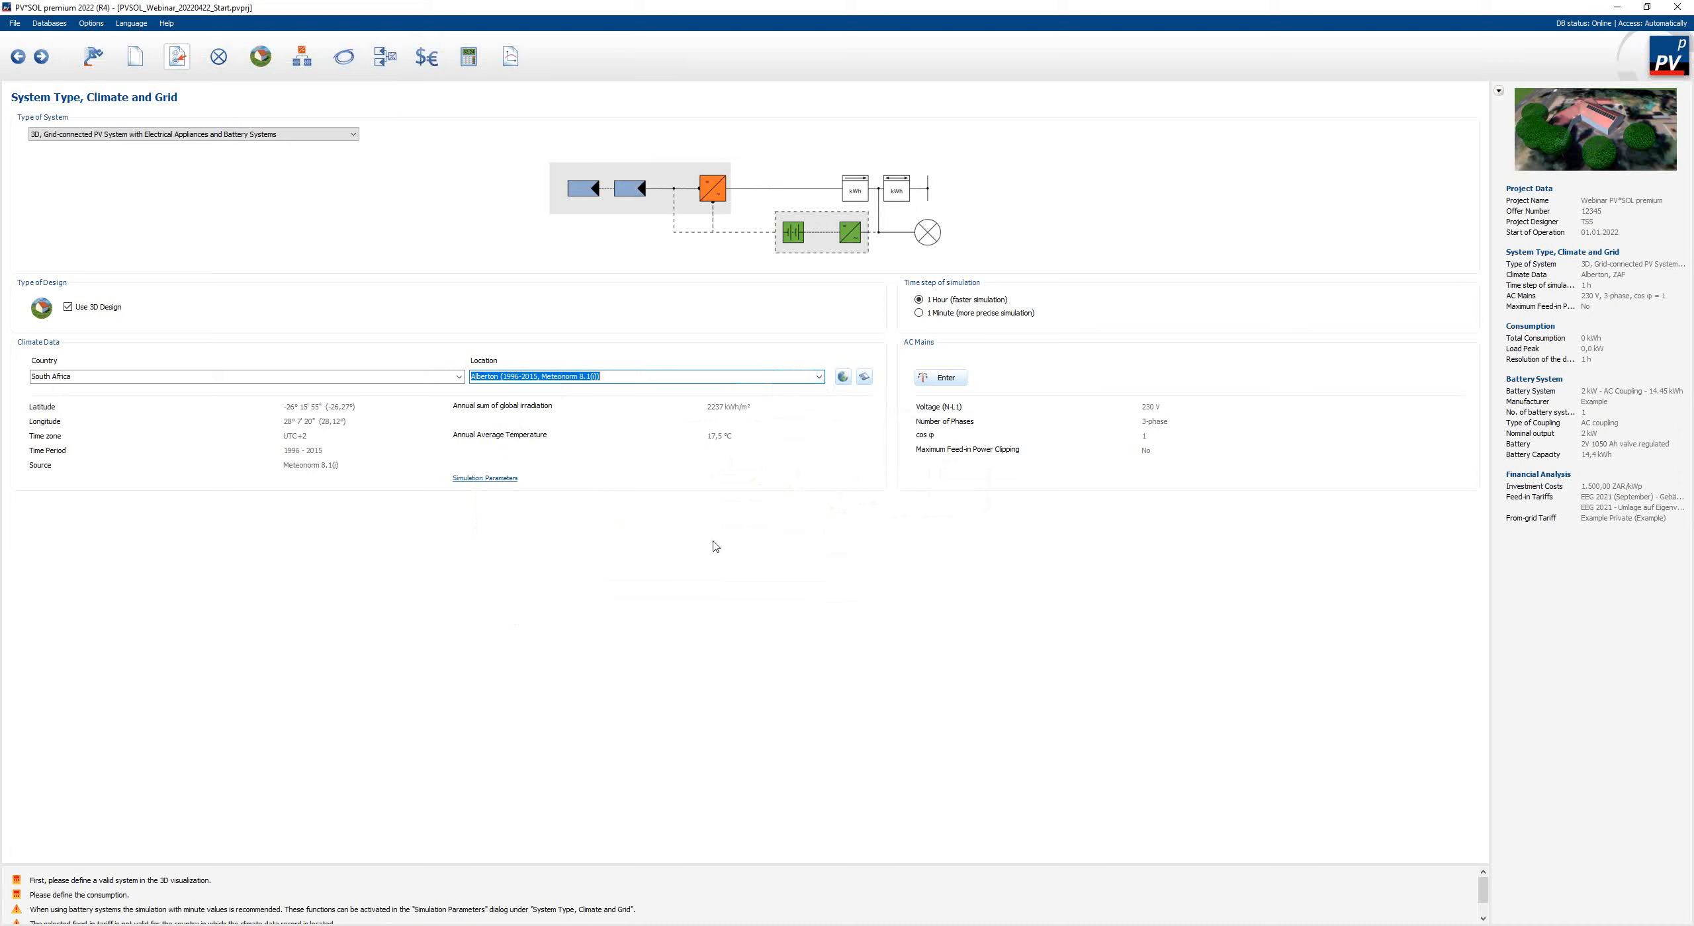
# - Start adding a load profile to the consumption and examine the measured-value profile BDEW load profile business (G0) with its annual energy requirement
pyautogui.click(224, 58)
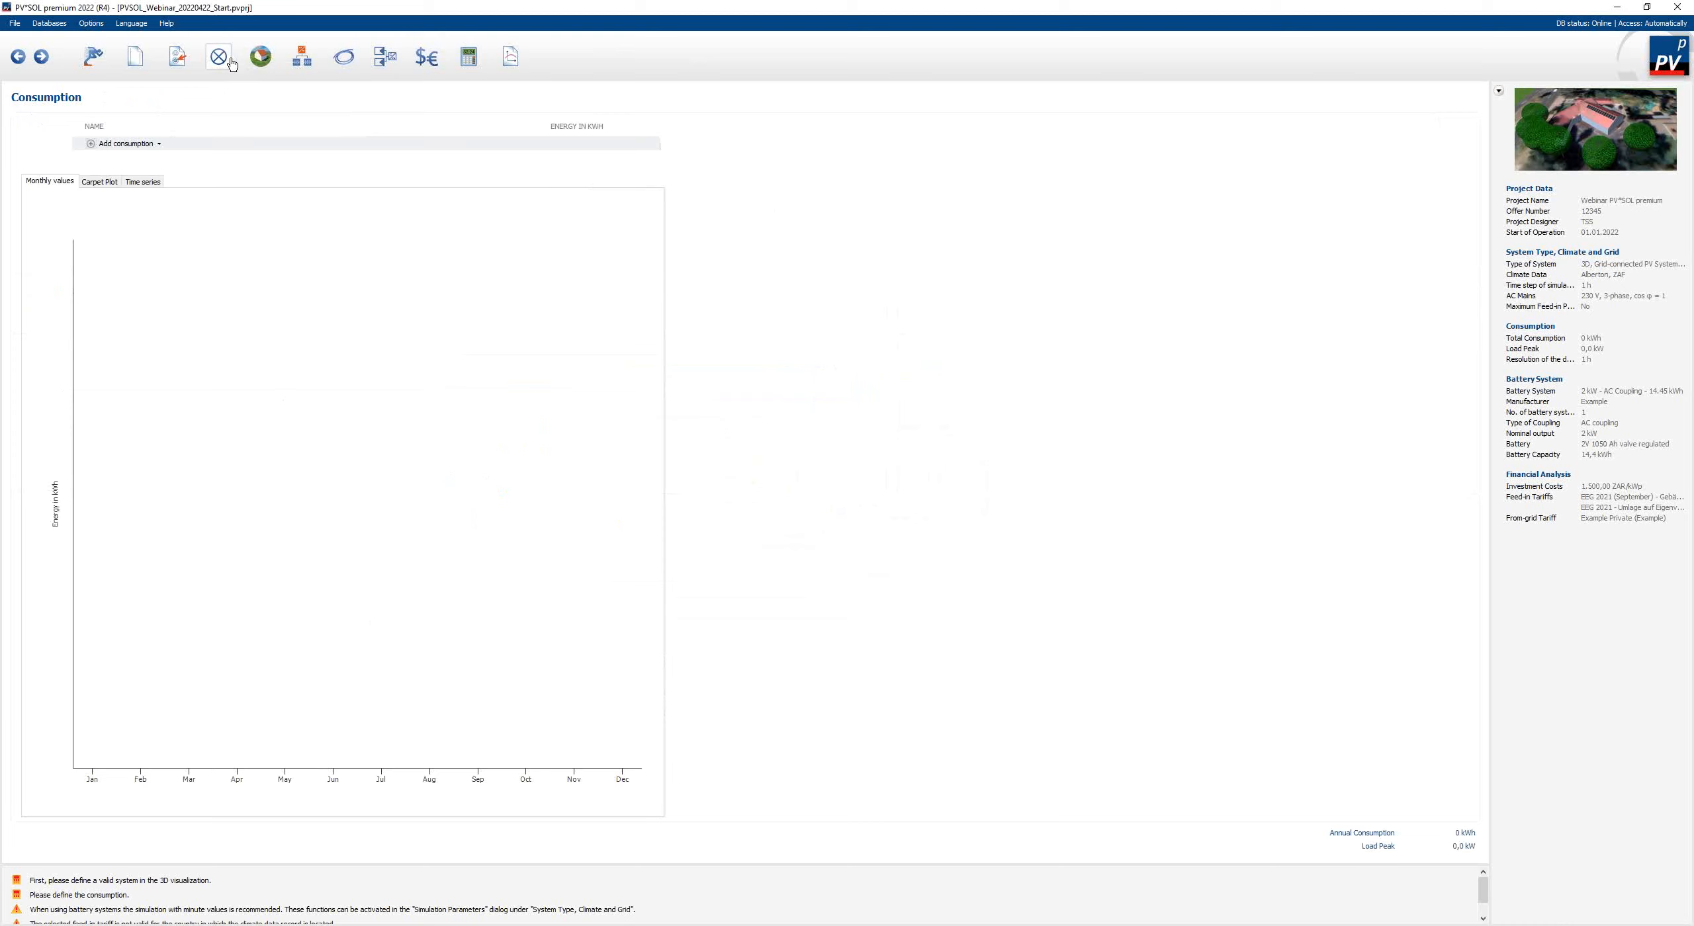
pyautogui.click(93, 144)
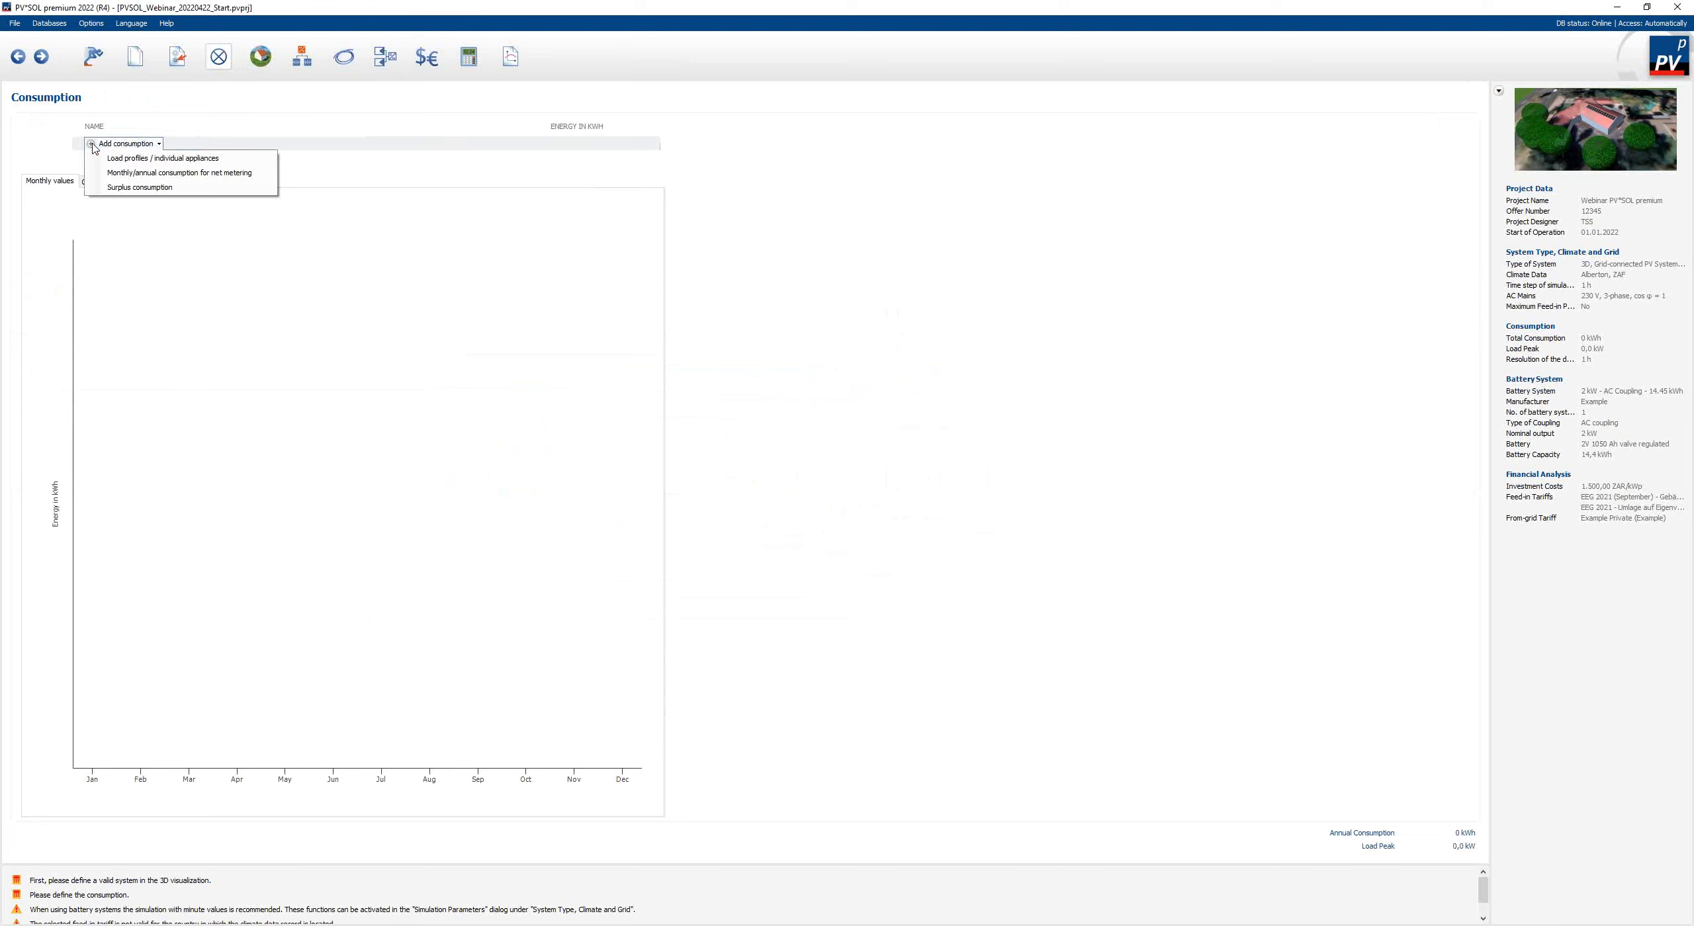
pyautogui.click(141, 160)
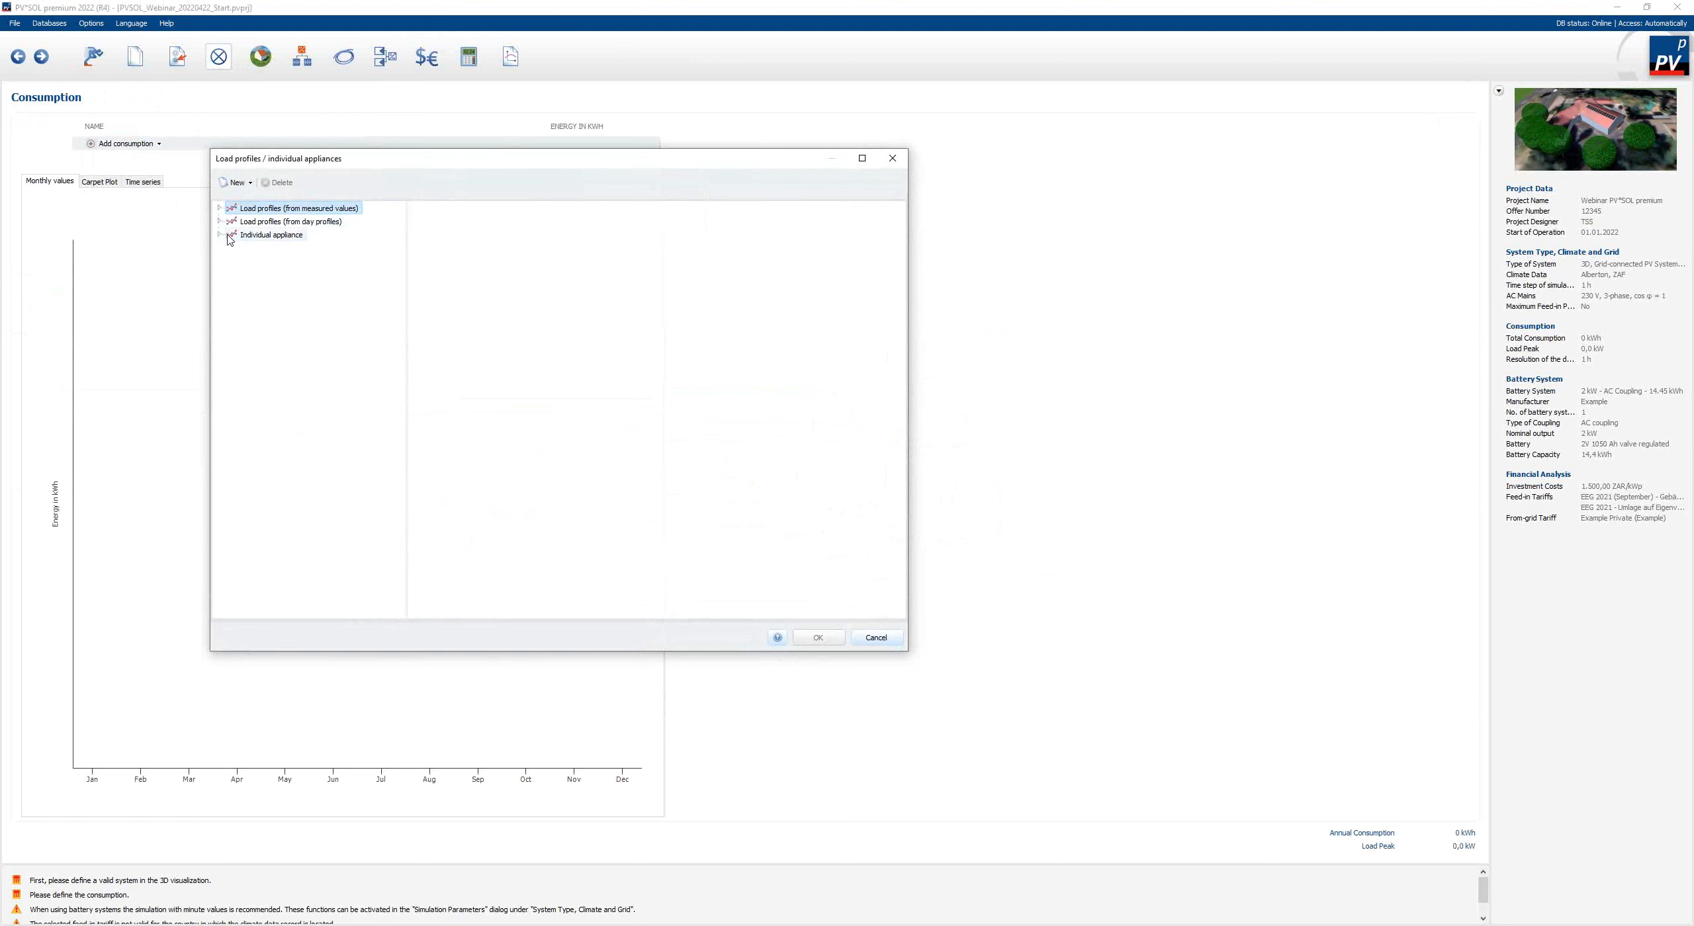
pyautogui.click(220, 209)
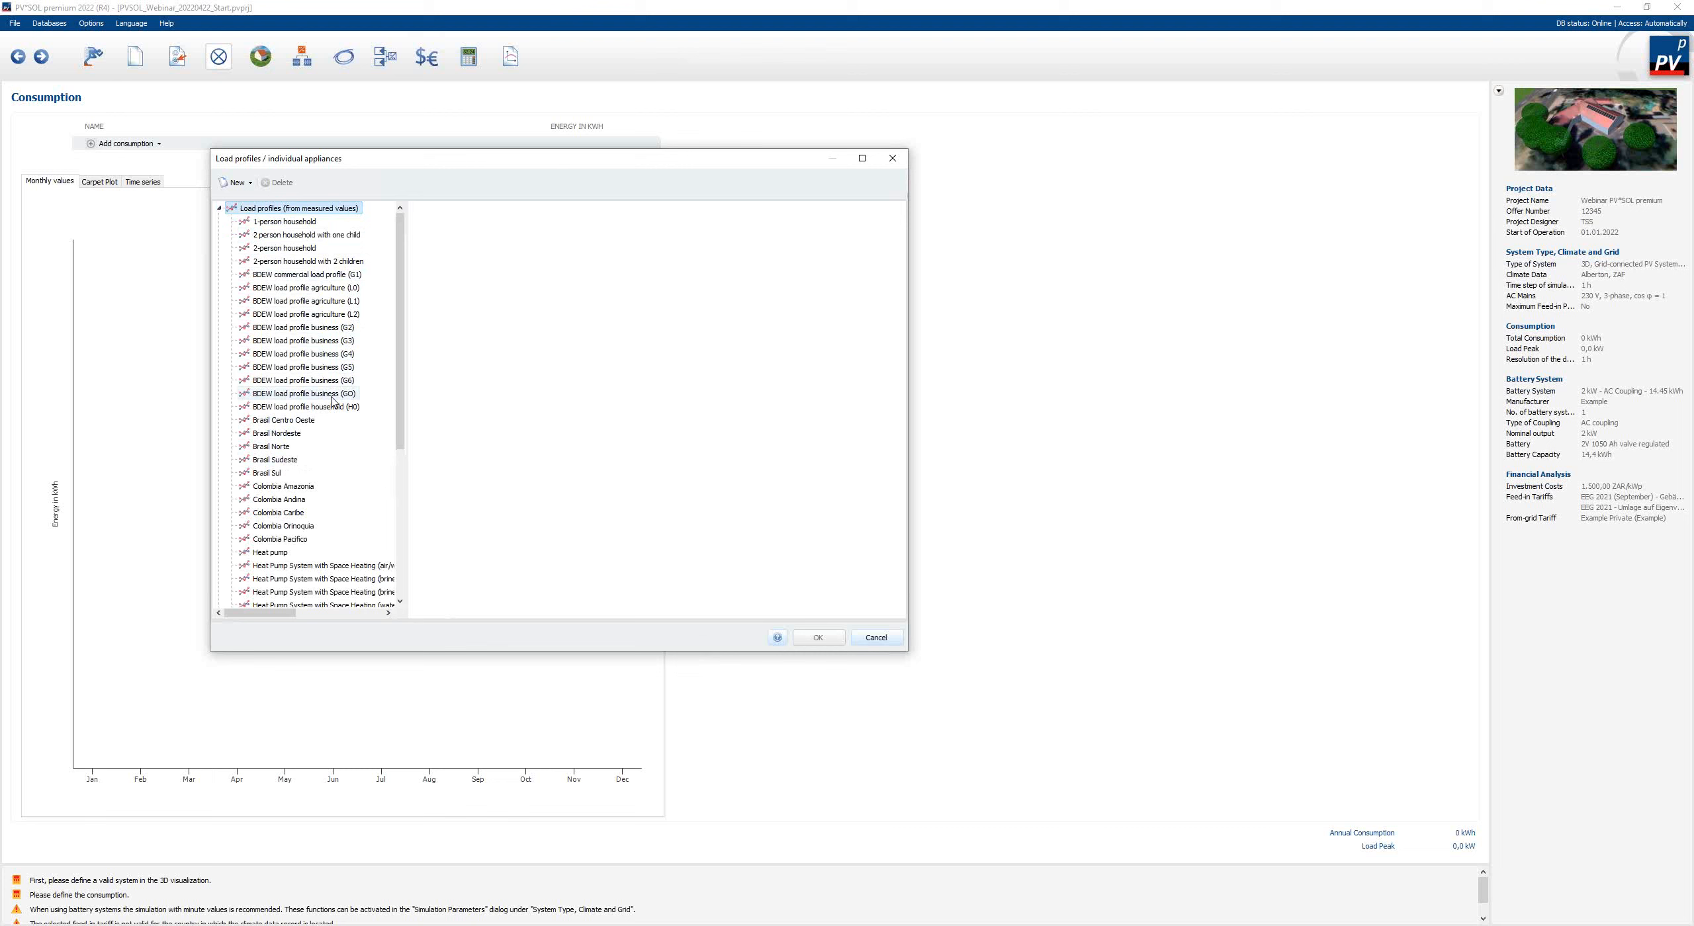
pyautogui.scroll(-3, 326, 455)
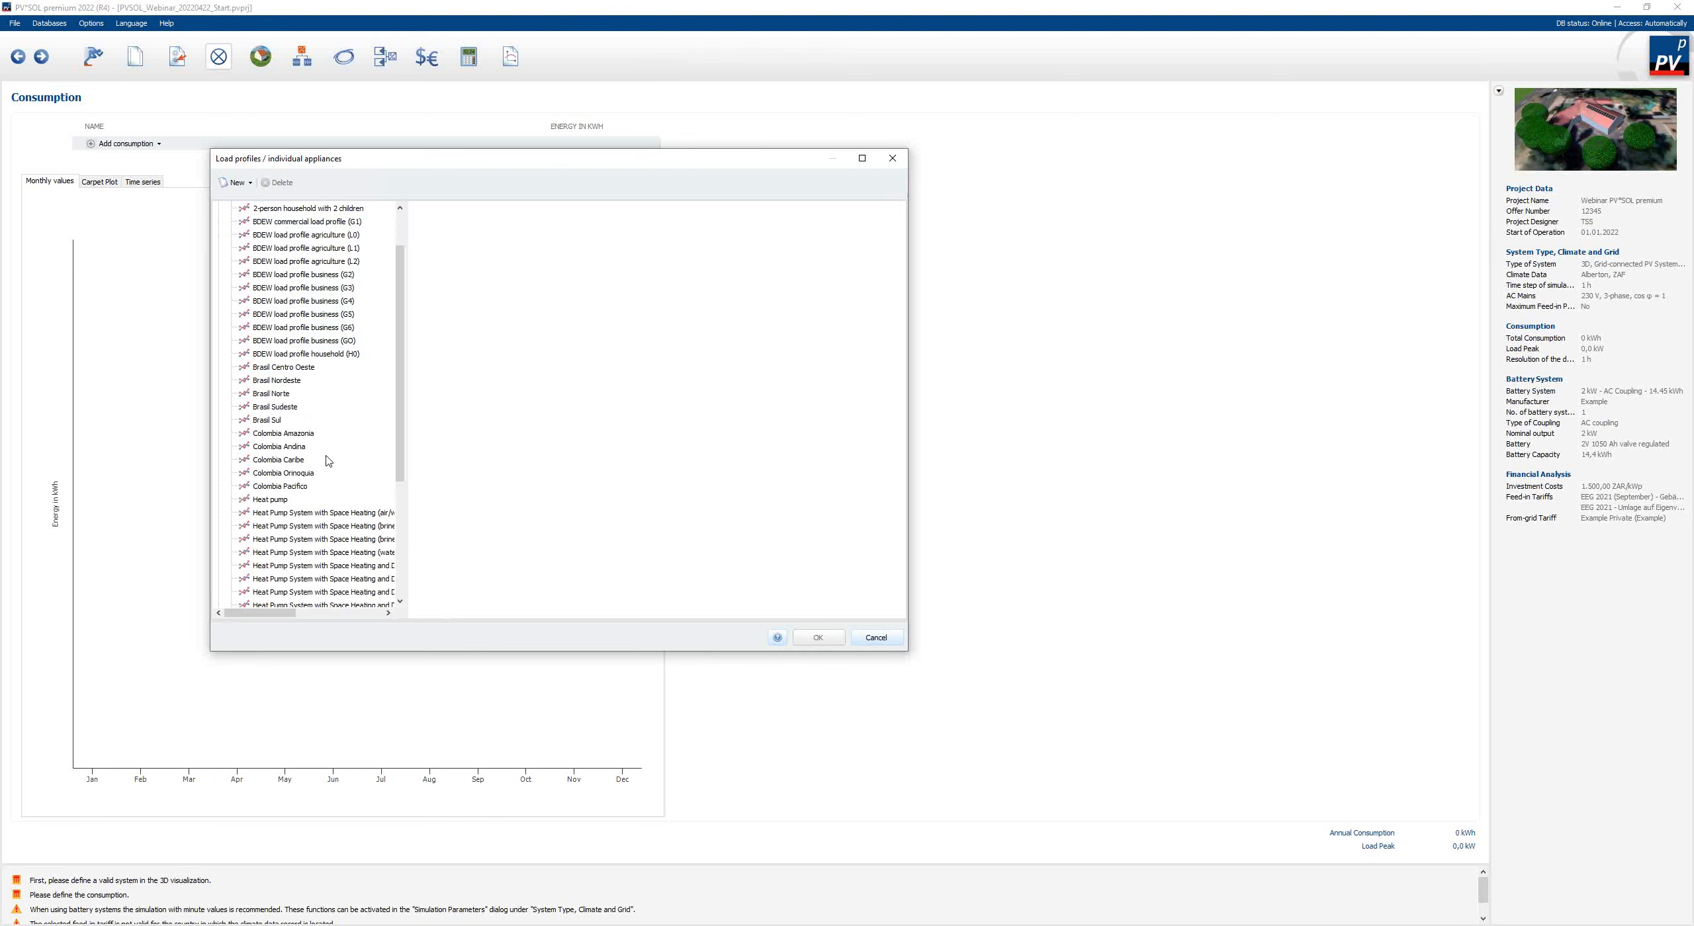
pyautogui.scroll(3, 330, 460)
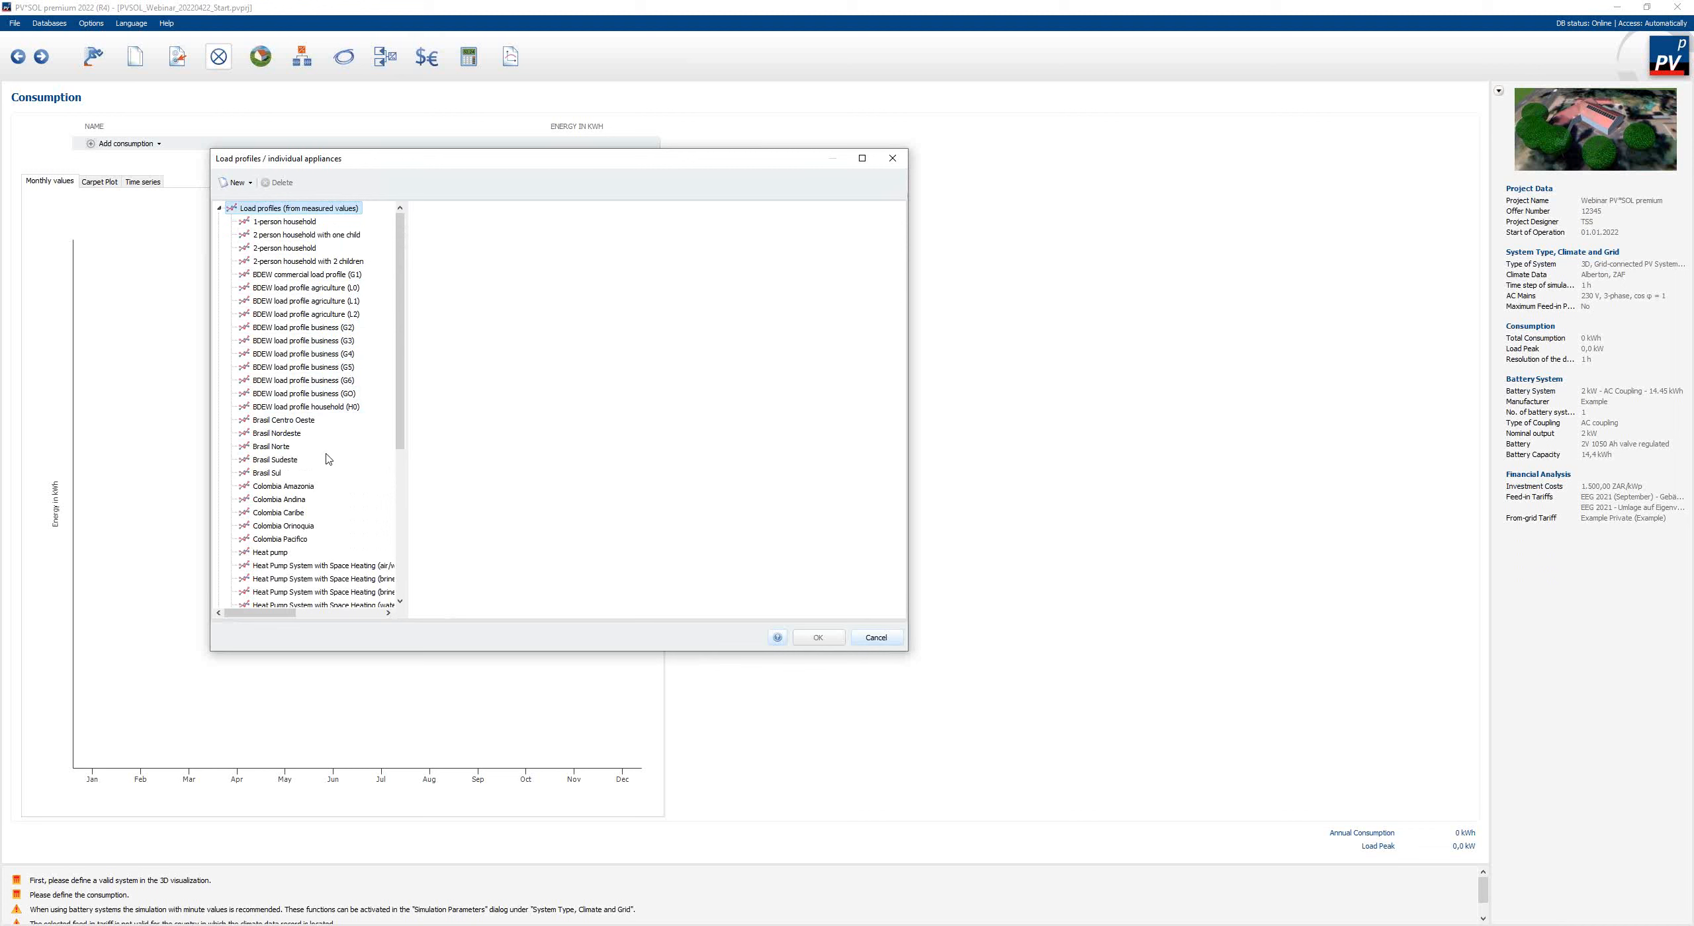
pyautogui.click(320, 395)
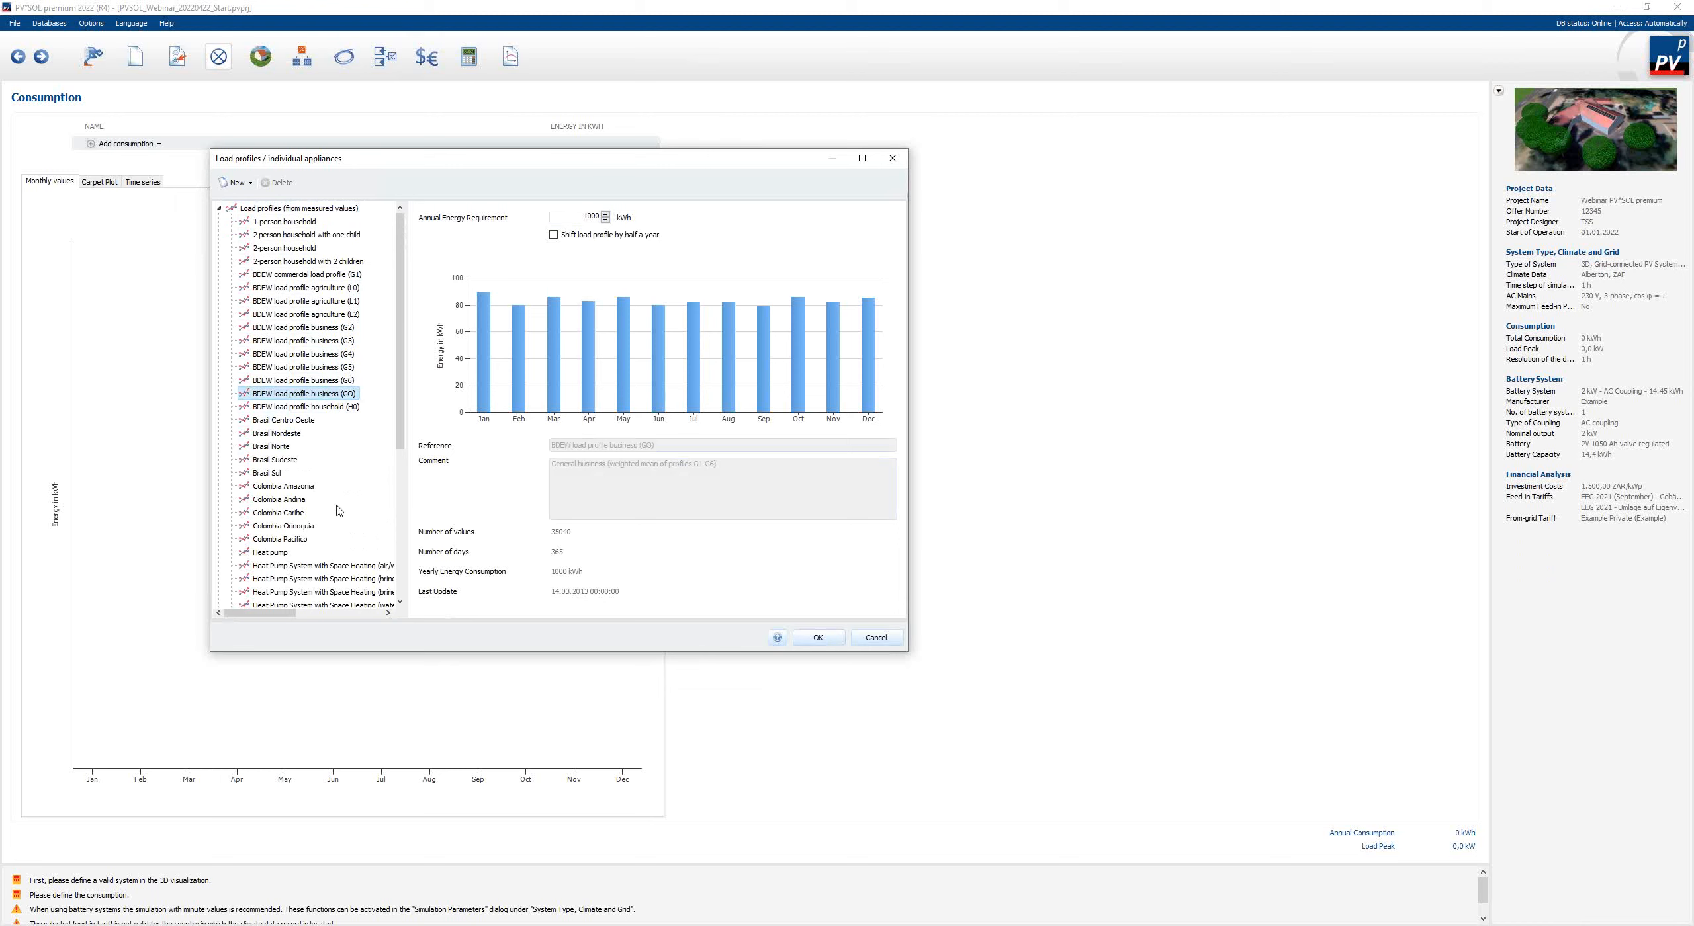
pyautogui.doubleClick(587, 216)
# - Examine the day profile Ghana estate and its hourly percentage values for a winter weekday
pyautogui.click(219, 208)
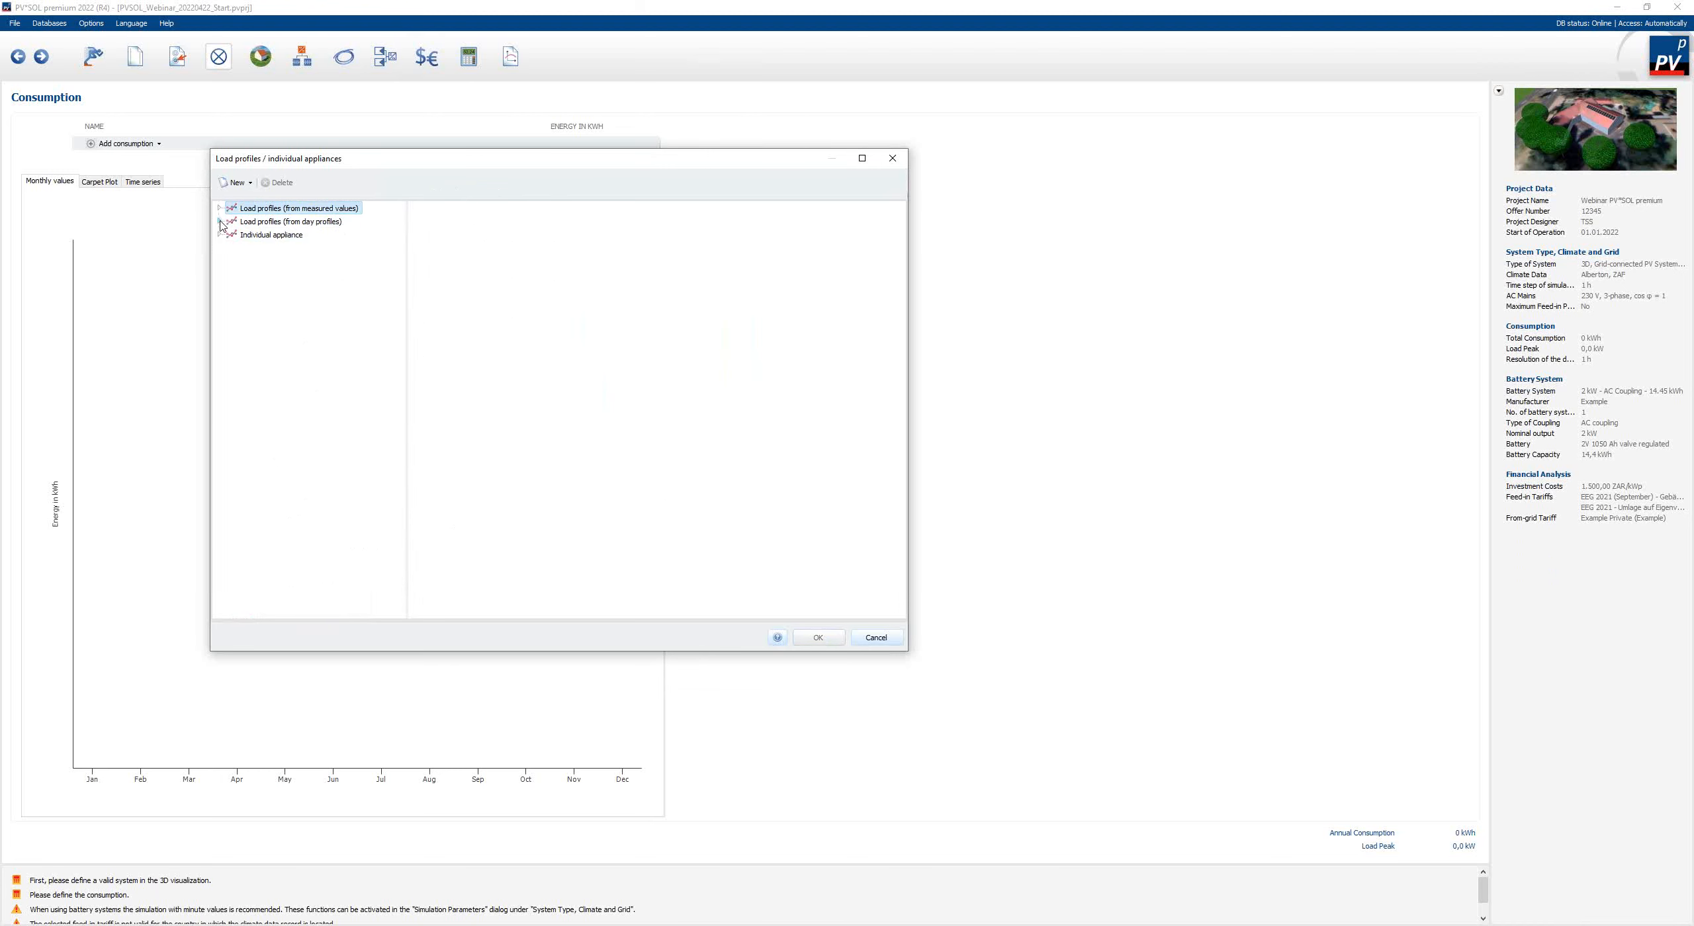
pyautogui.click(219, 221)
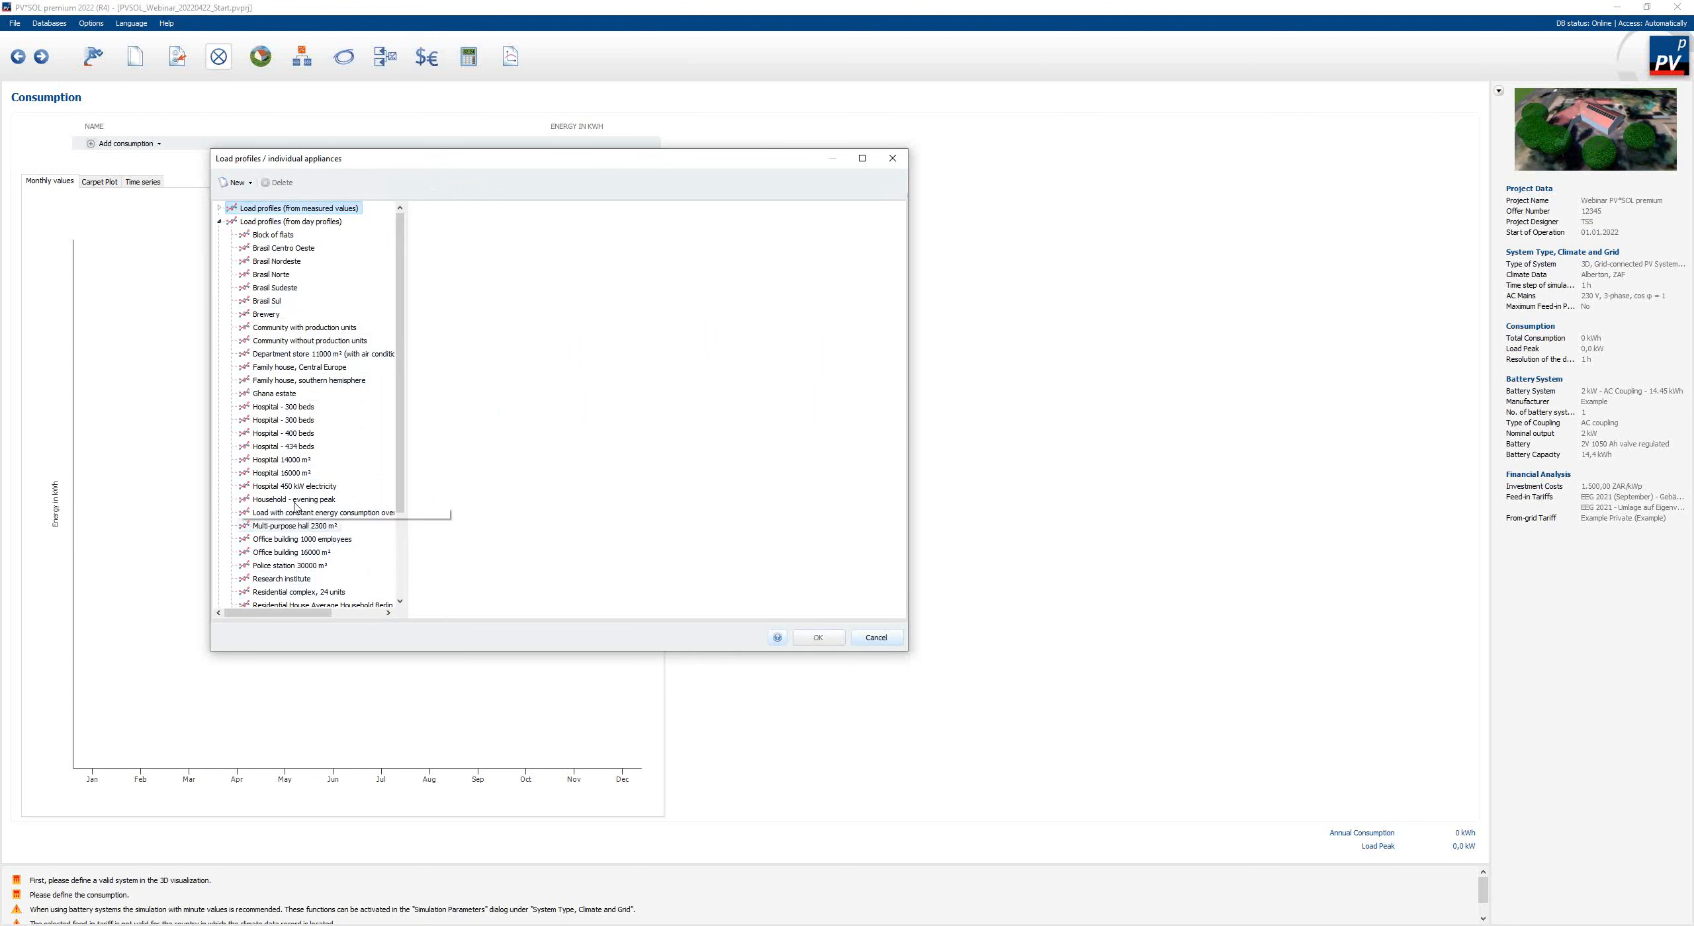
pyautogui.click(273, 394)
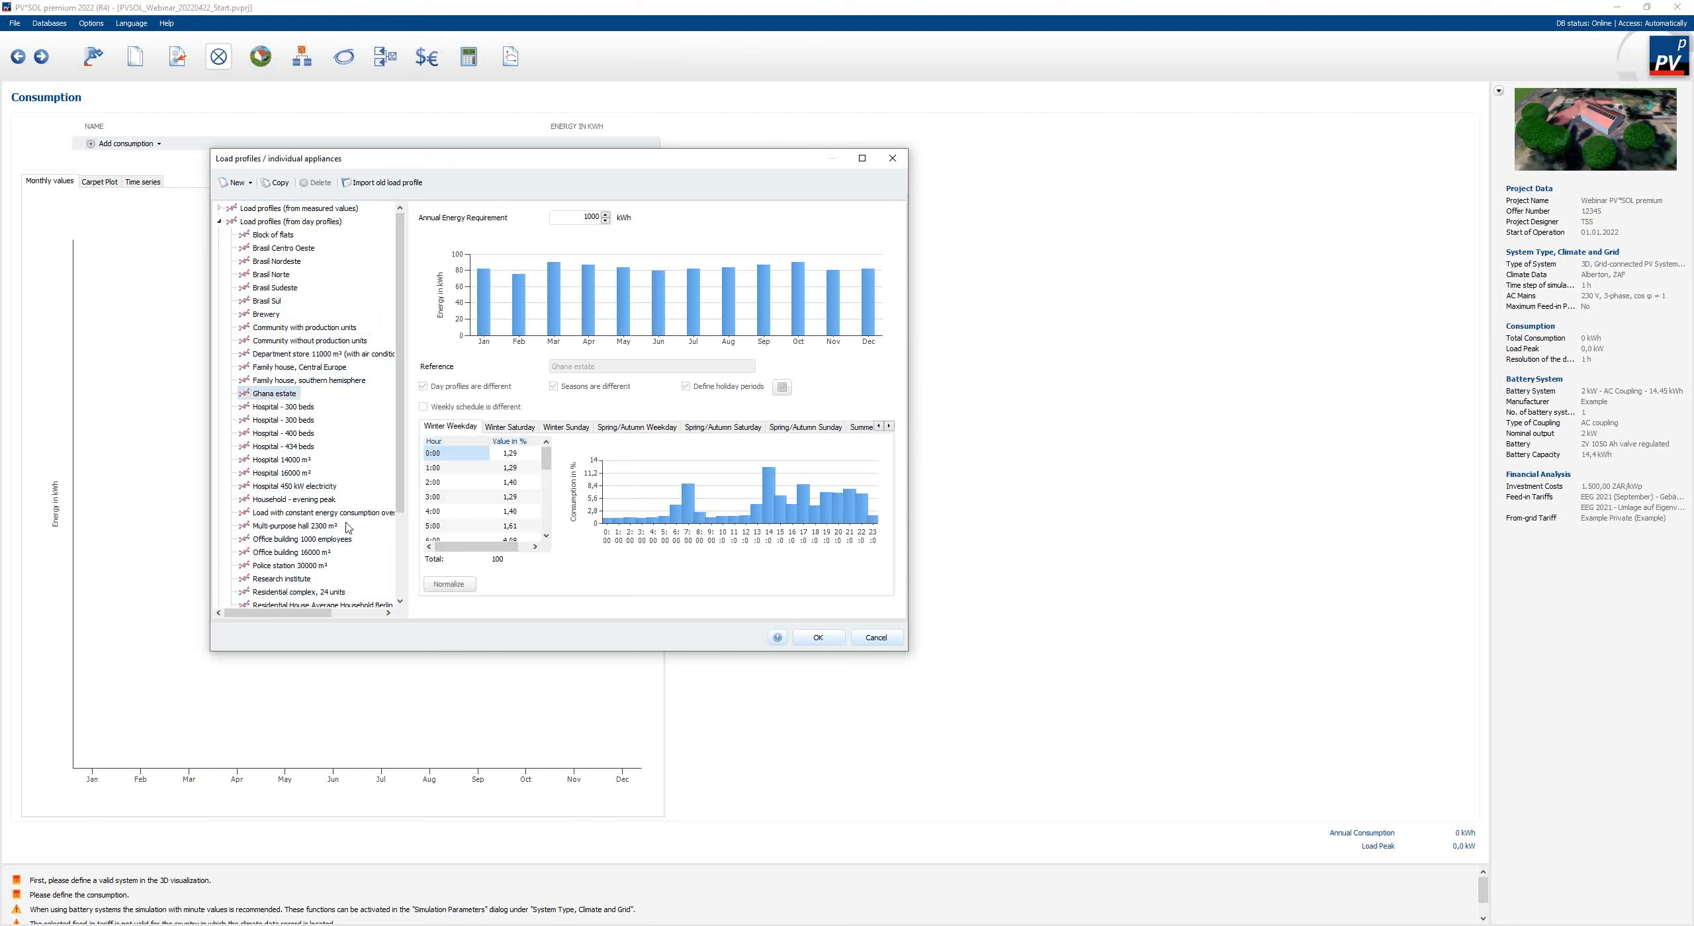
pyautogui.moveTo(548, 458); pyautogui.dragTo(548, 482)
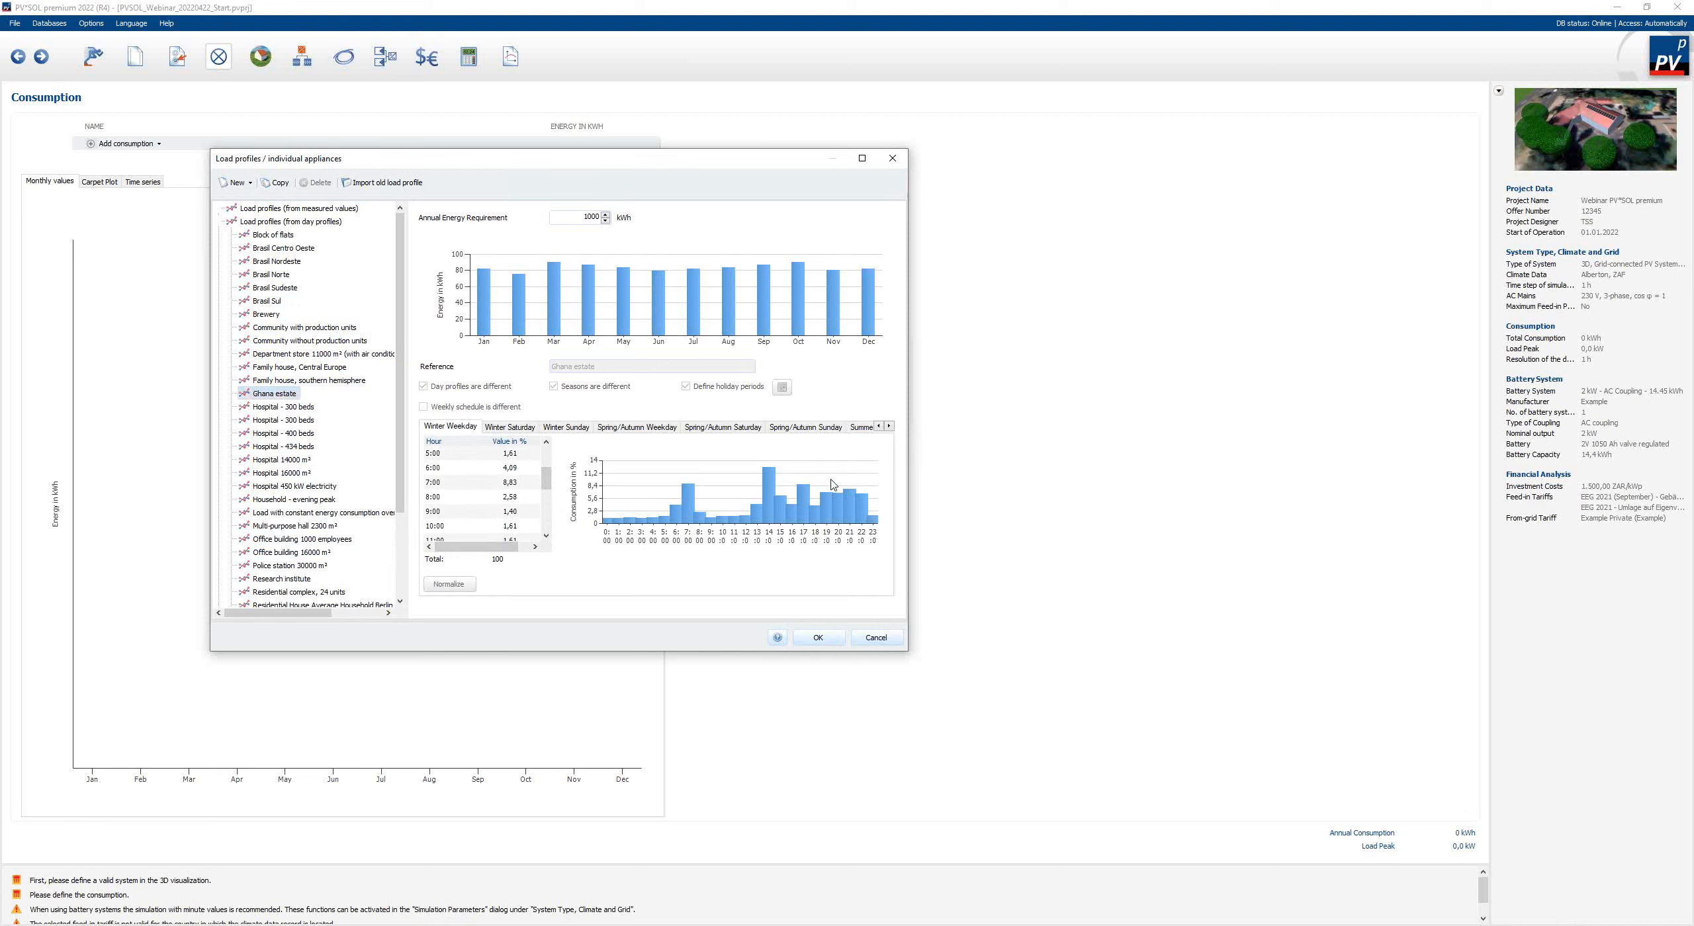
# - Examine the Ghana estate profile's annual course by month and its summer weekday values
pyautogui.click(889, 427)
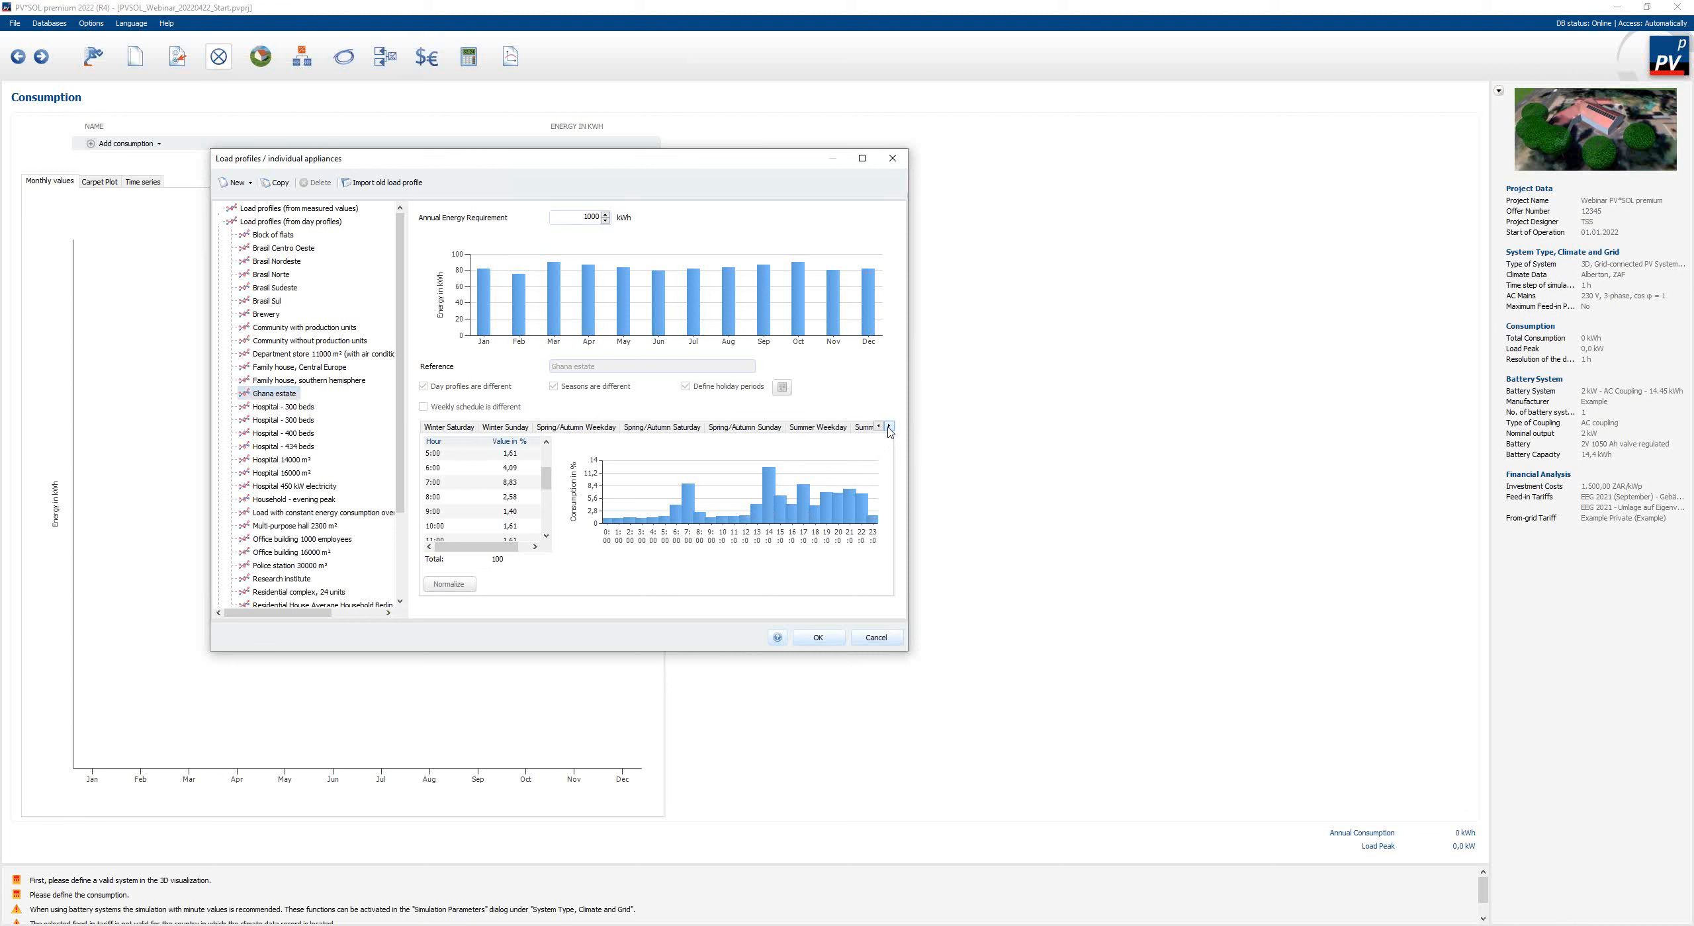
pyautogui.click(888, 427)
pyautogui.click(888, 426)
pyautogui.click(888, 427)
pyautogui.click(889, 427)
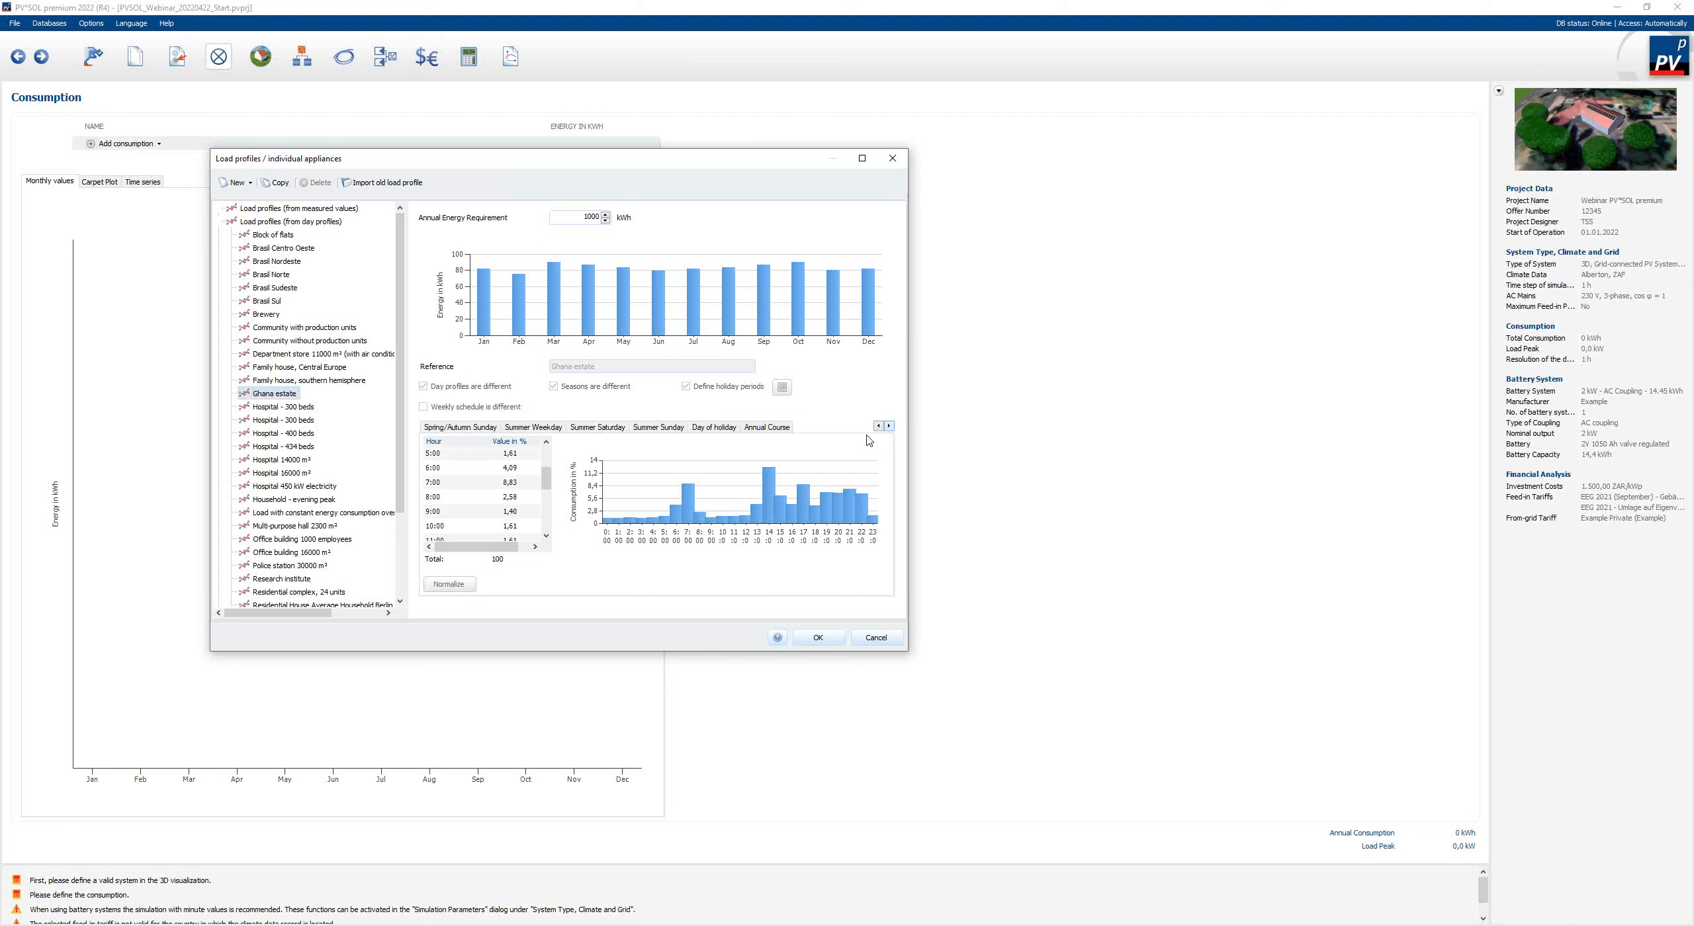
pyautogui.click(786, 431)
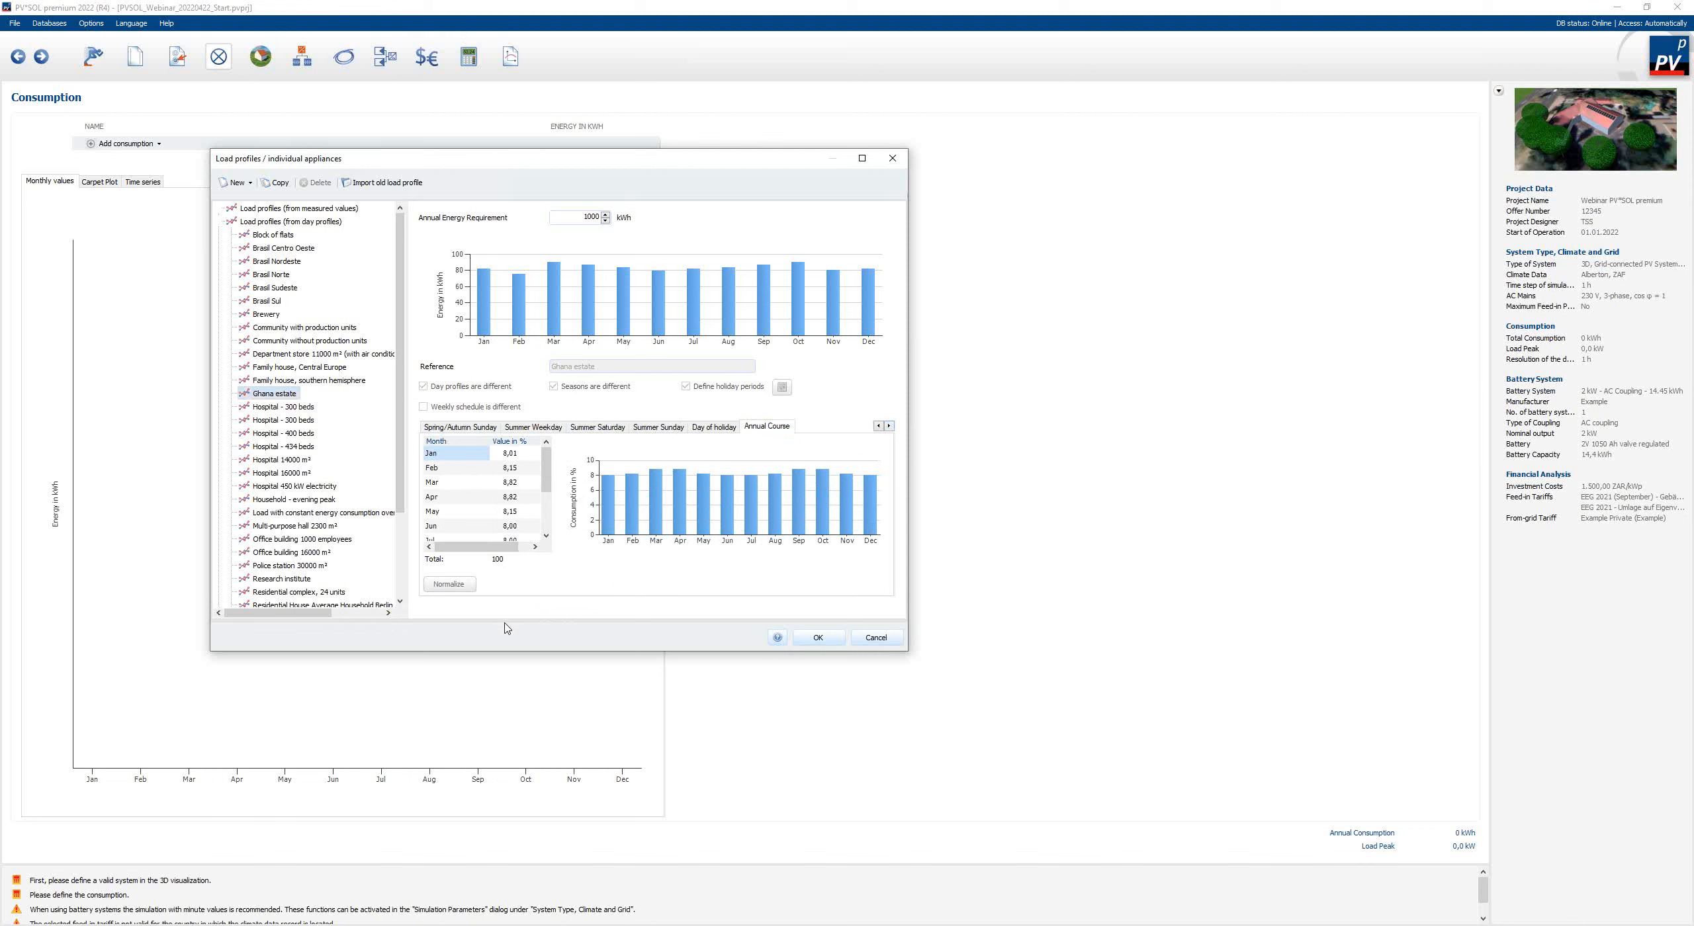
pyautogui.click(514, 455)
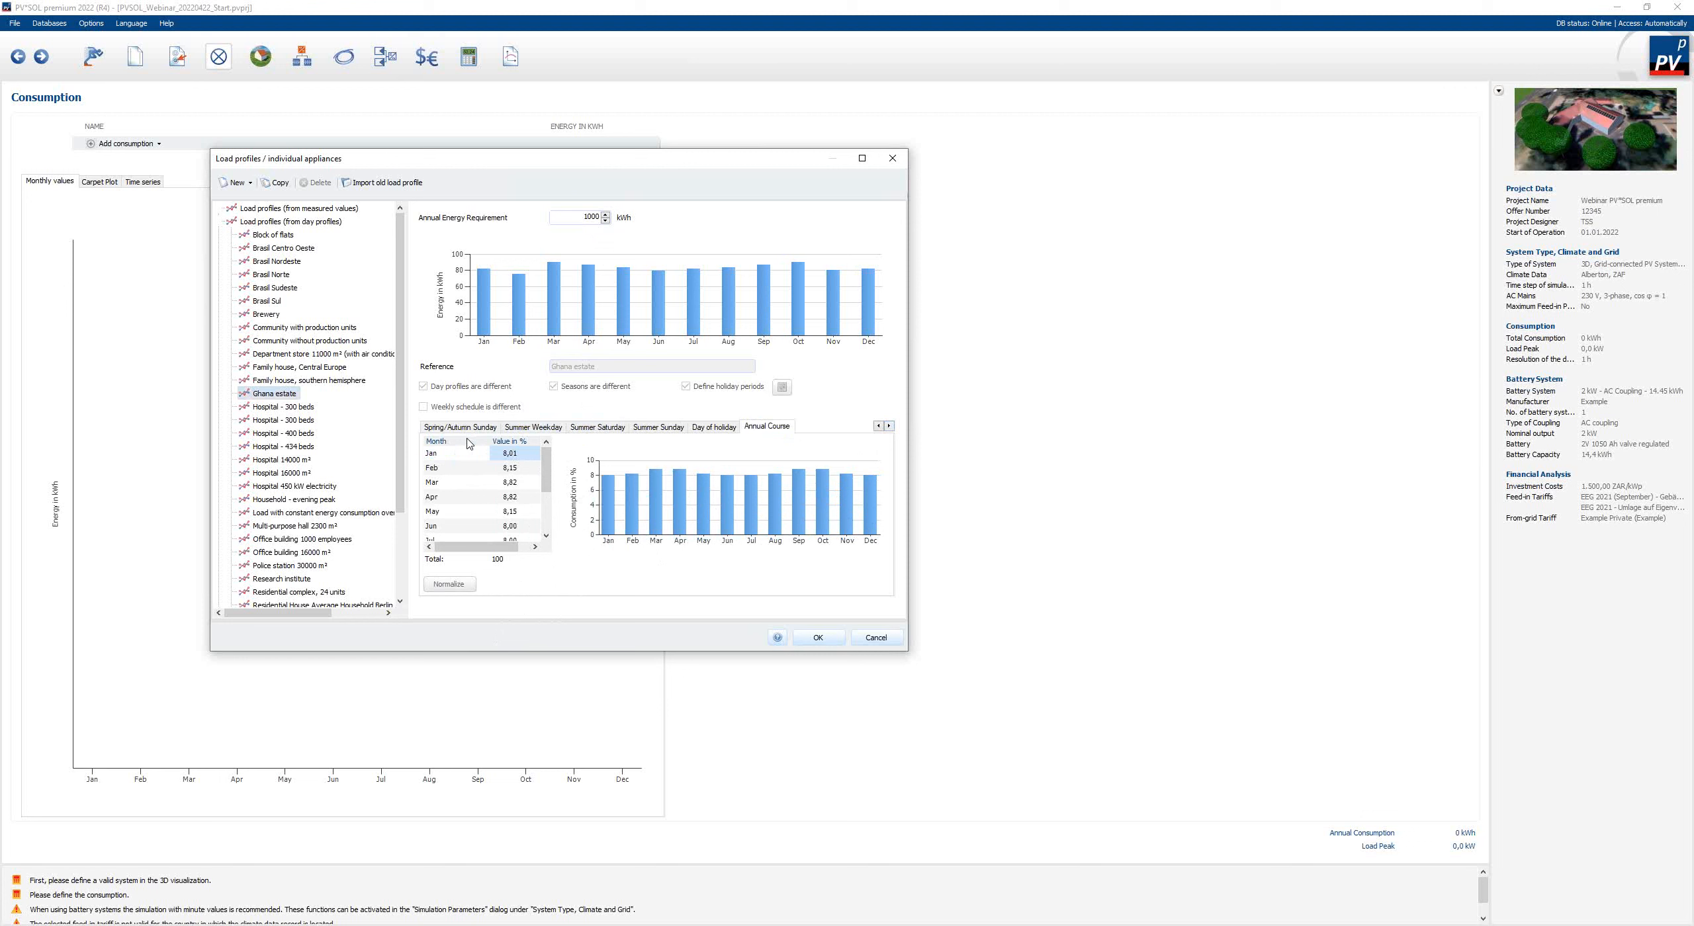
pyautogui.click(519, 429)
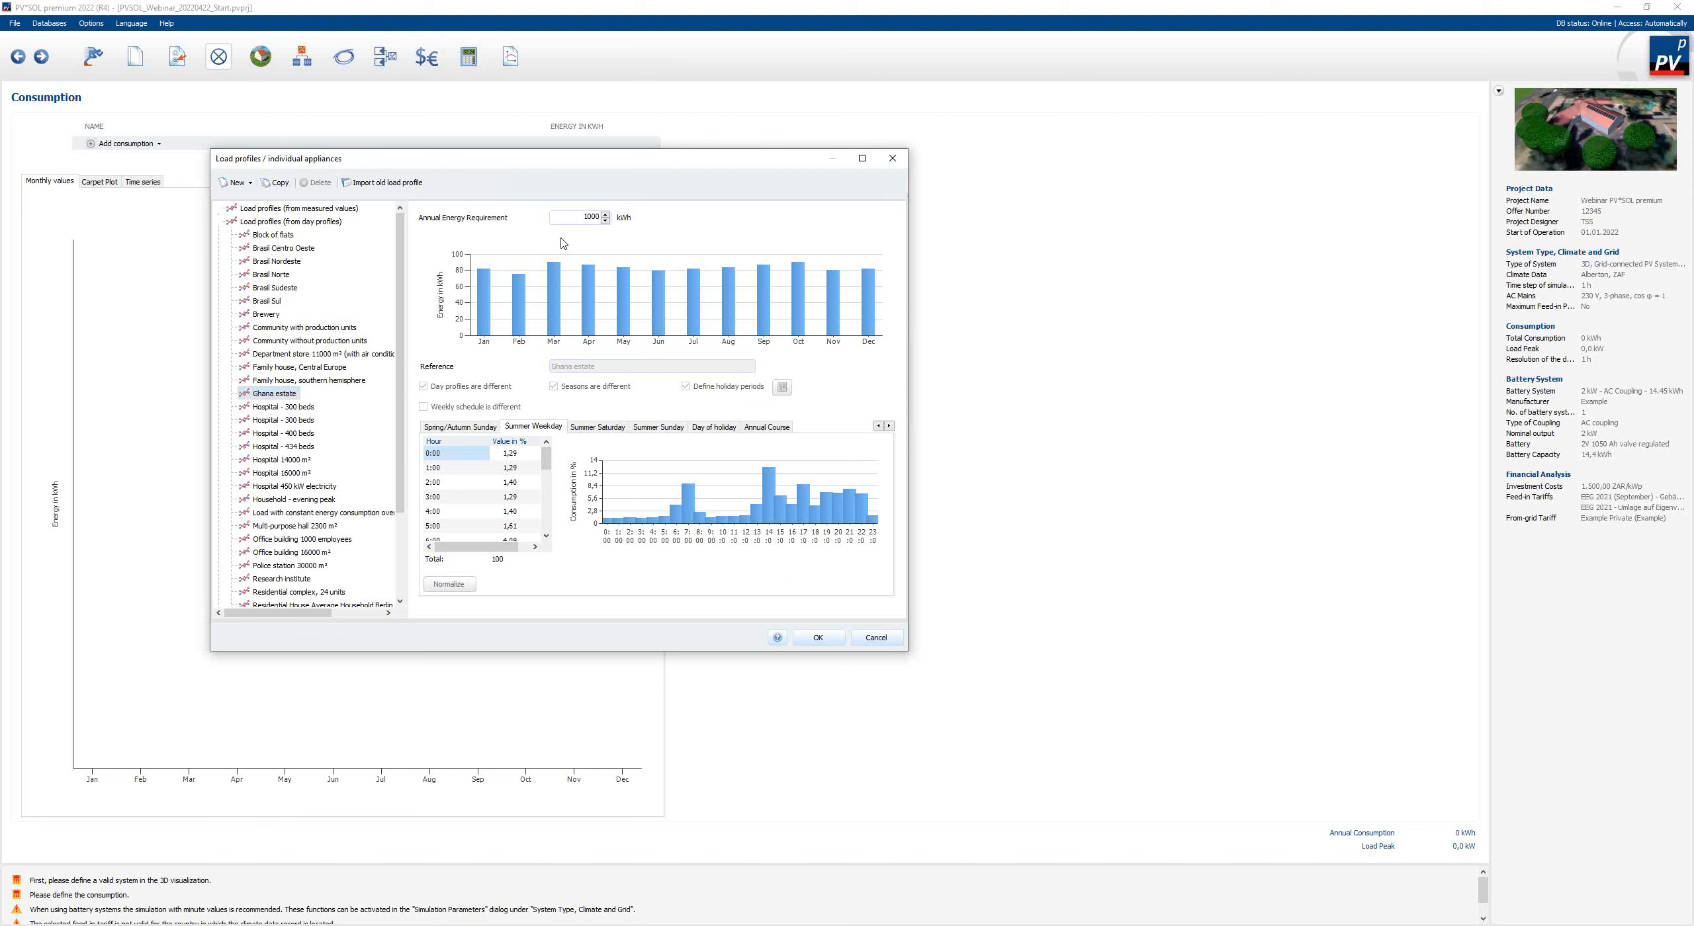
# - Copy the Ghana estate profile, set the copy's winter weekday value at 10:00 to 15,0 %, normalize it and save
pyautogui.rightClick(275, 395)
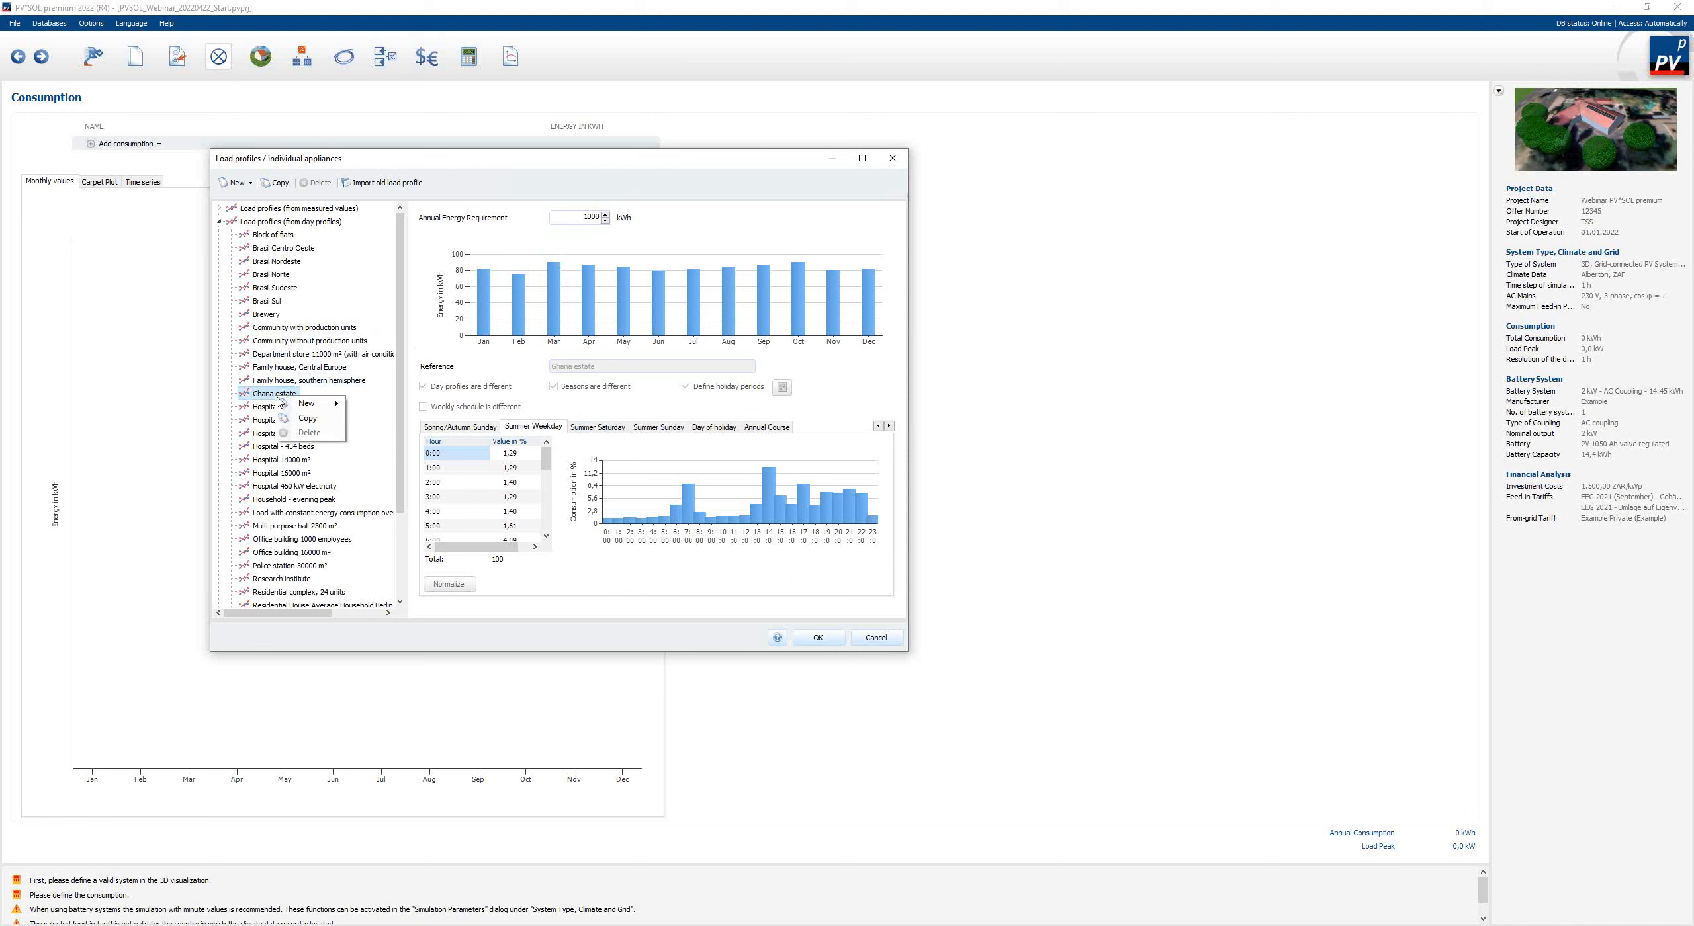
pyautogui.click(307, 418)
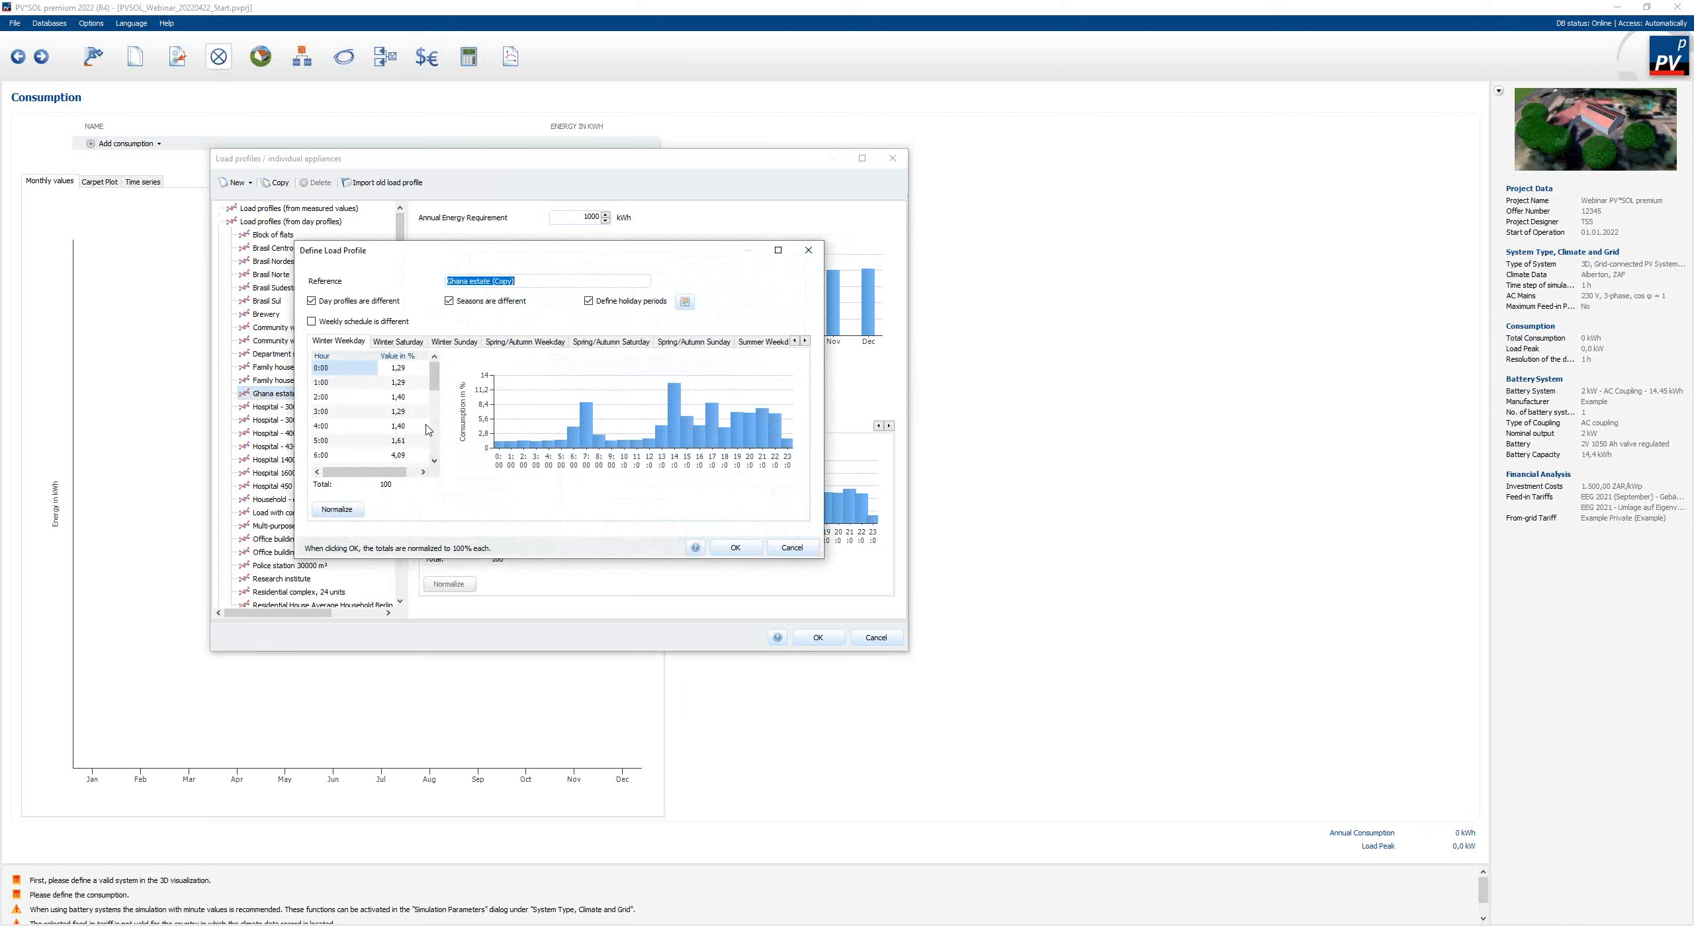
pyautogui.click(403, 398)
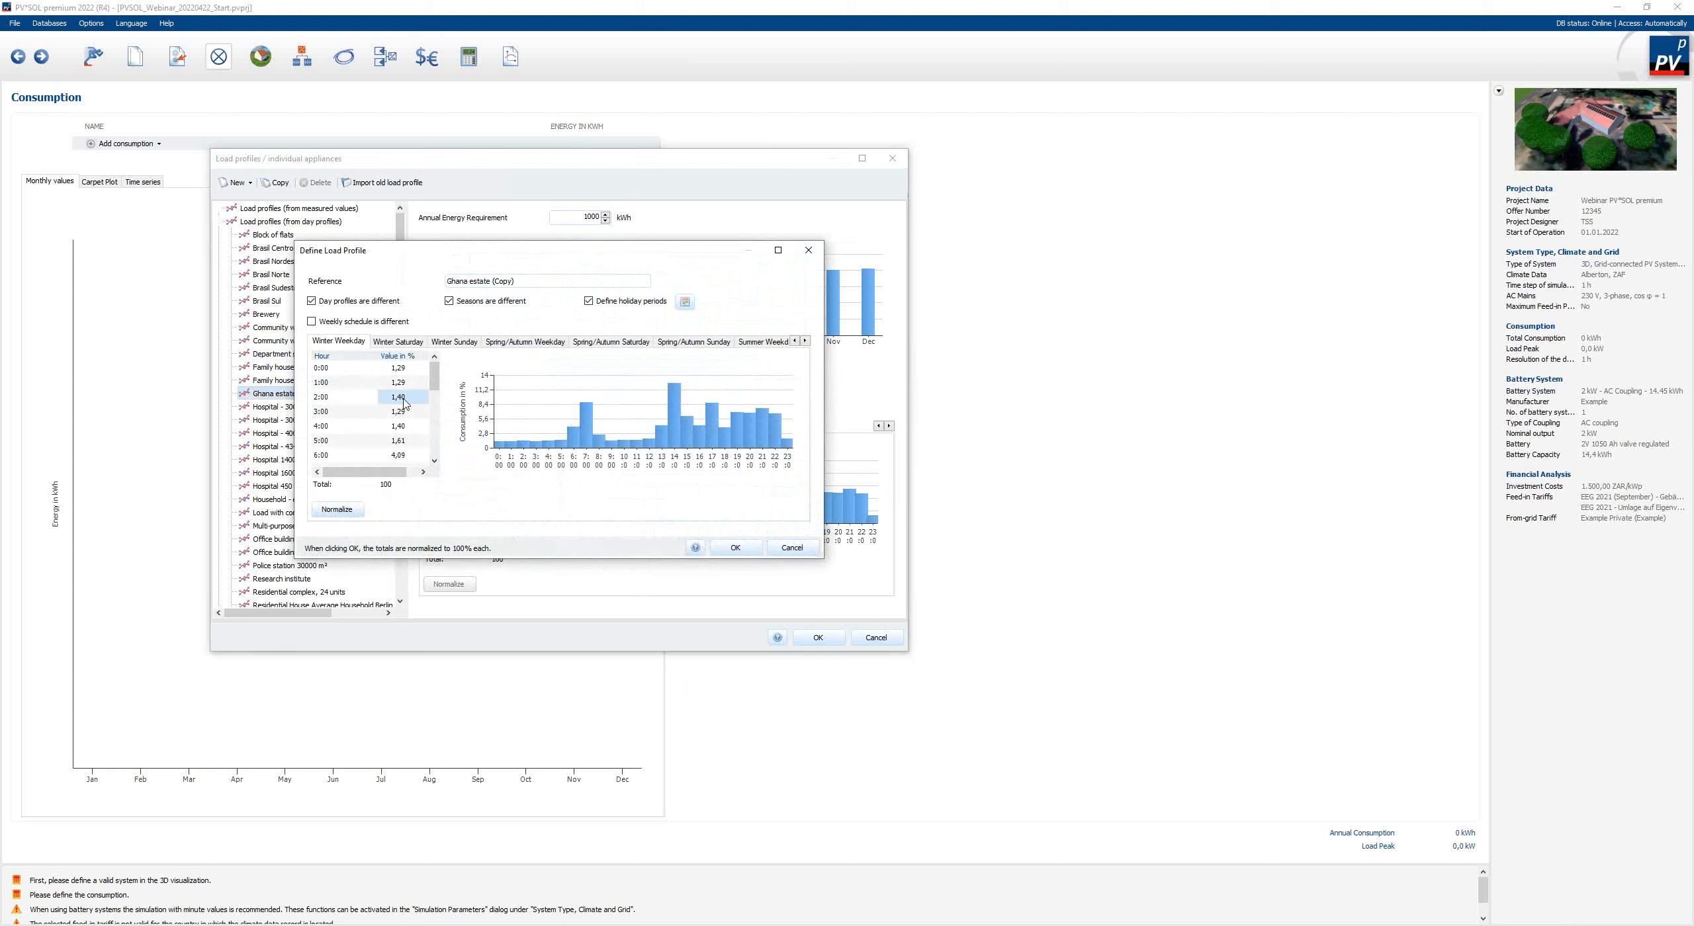
pyautogui.moveTo(437, 384); pyautogui.dragTo(444, 406)
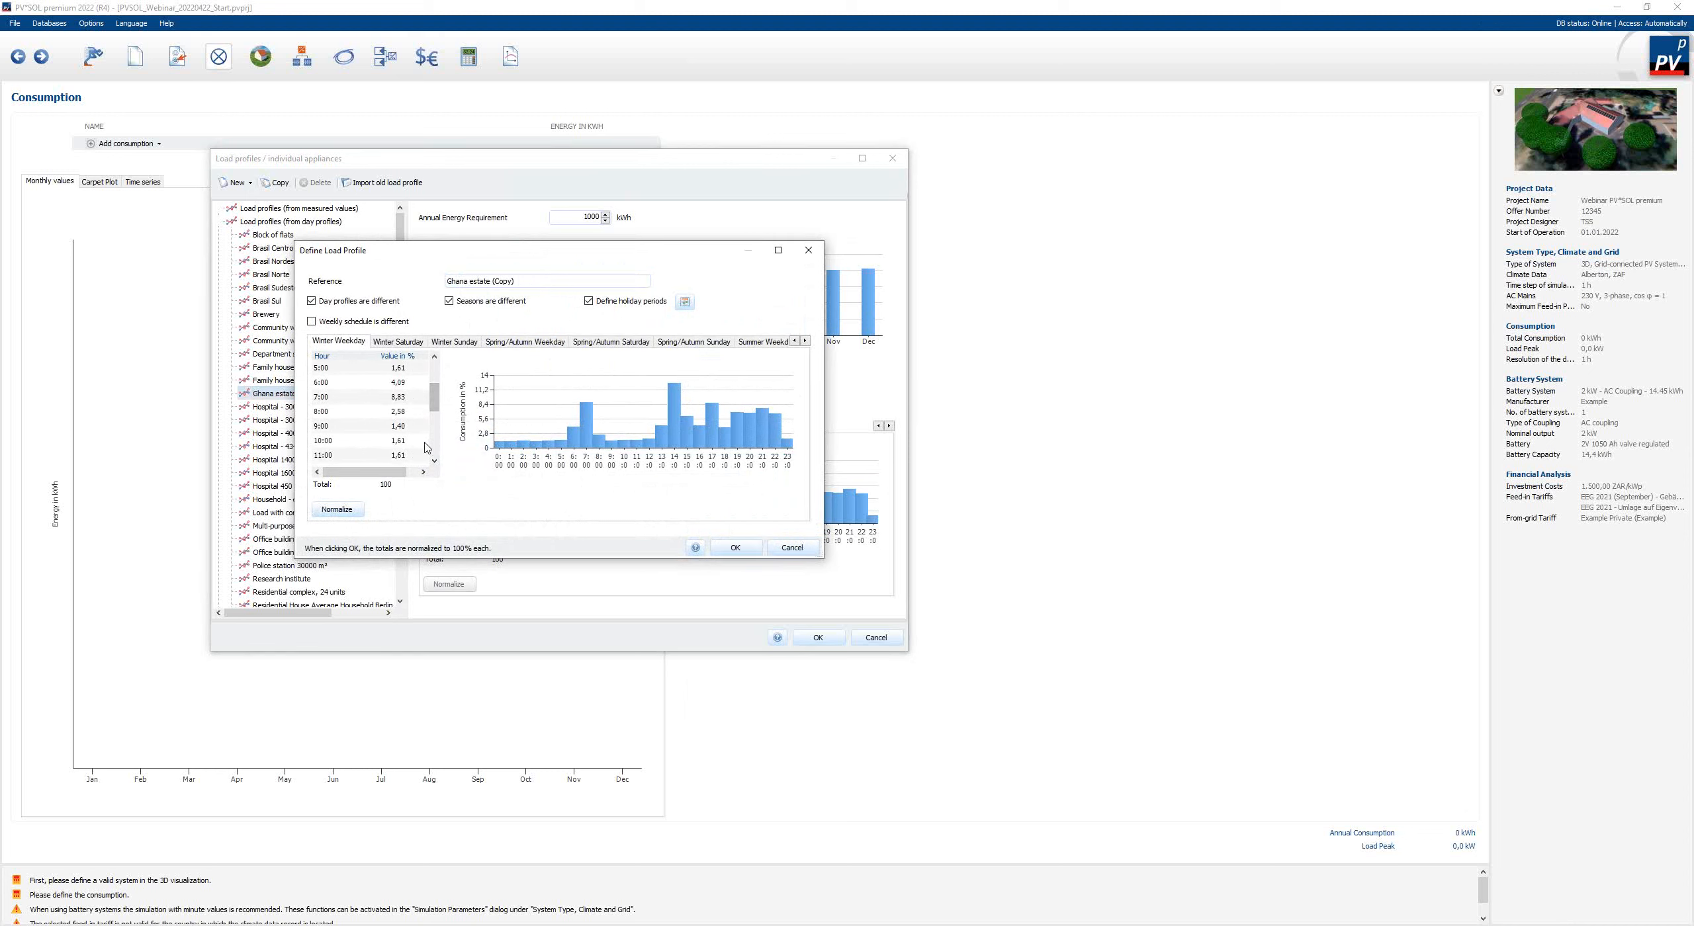
pyautogui.click(400, 442)
pyautogui.write('15,0')
pyautogui.click(331, 511)
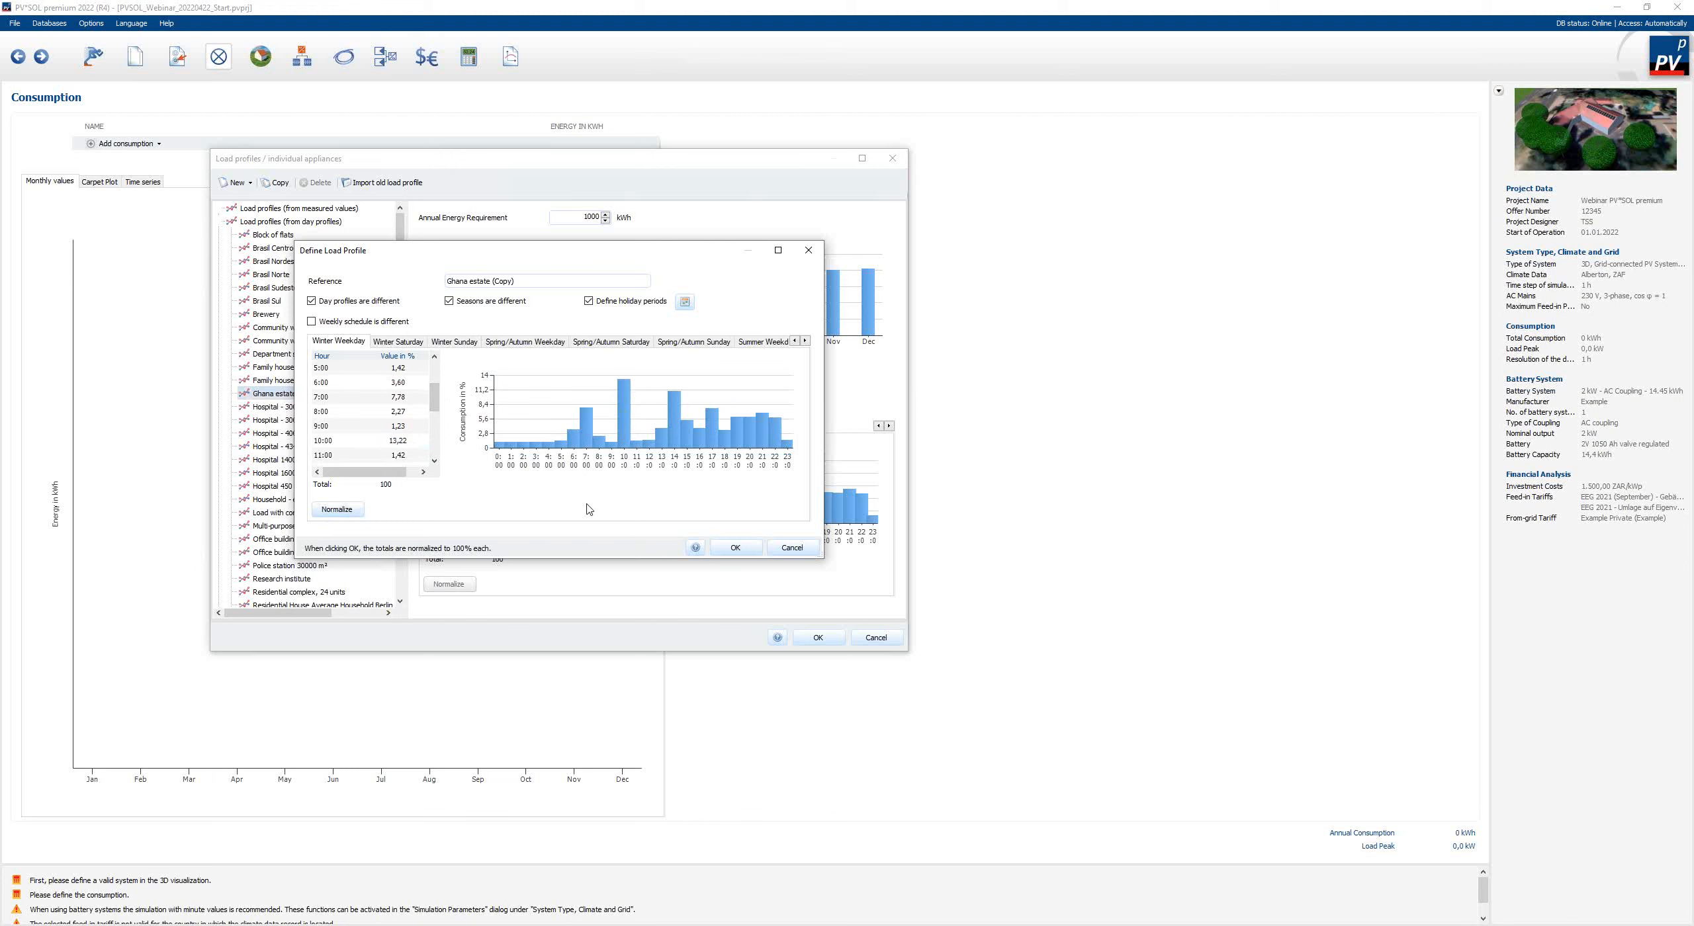
pyautogui.click(736, 548)
# - Examine the individual appliances Energy saving bulb (bright room); frequent use and Coffee machine with their operating times
pyautogui.scroll(-12, 307, 397)
pyautogui.click(272, 247)
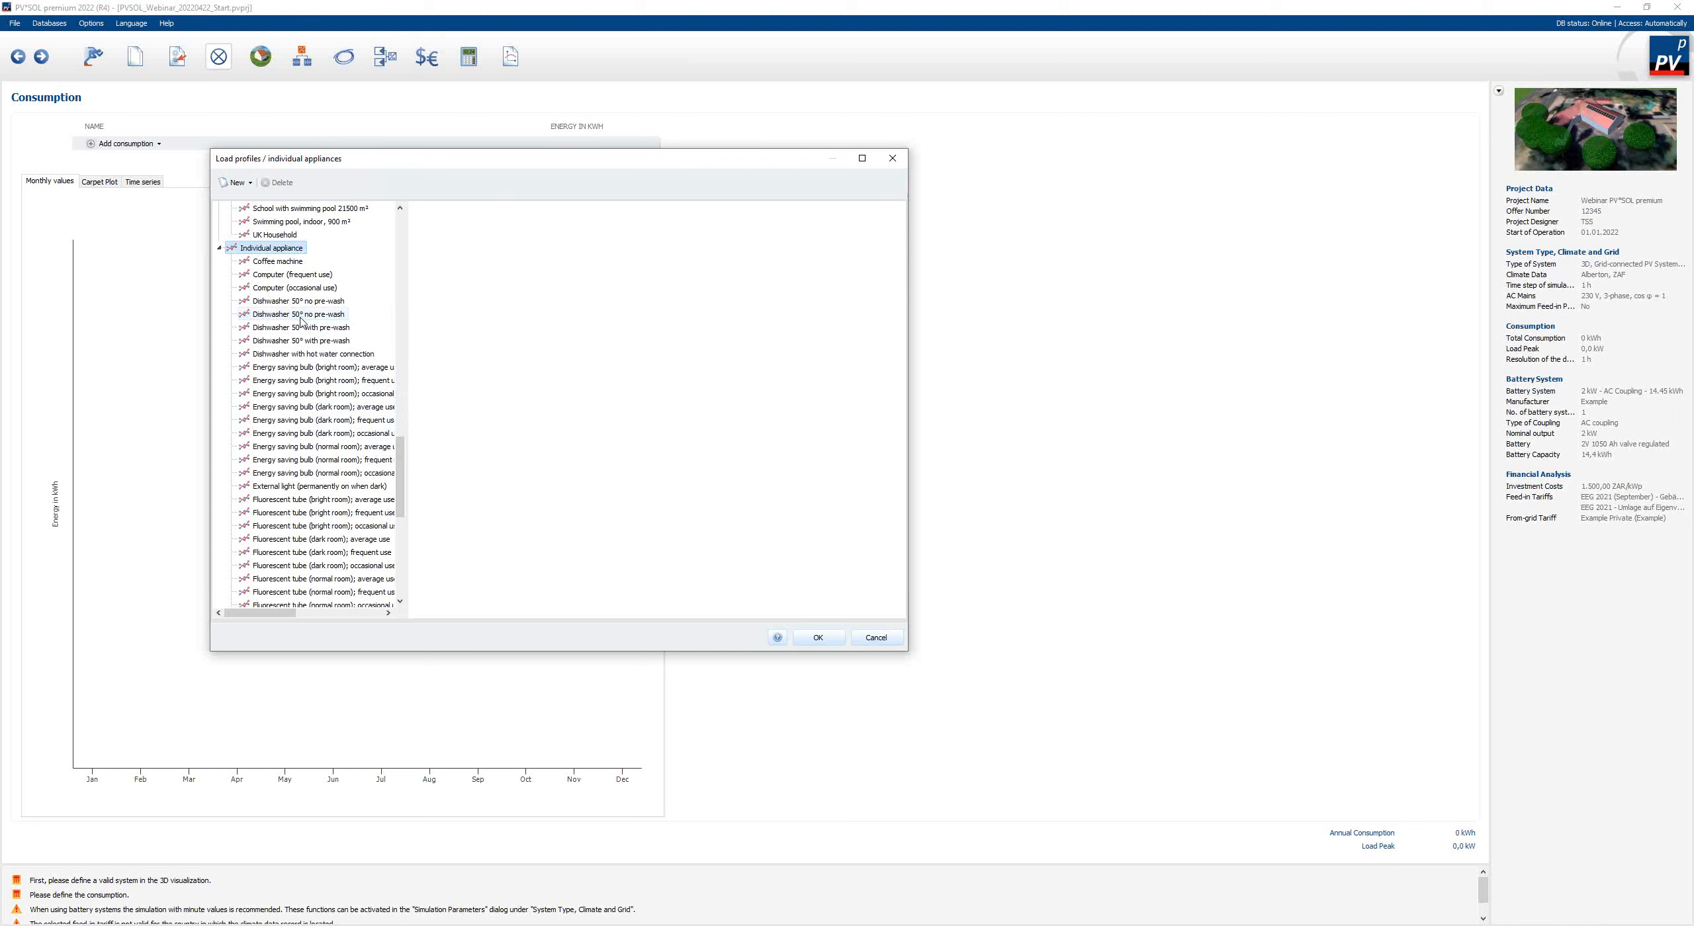
pyautogui.click(274, 382)
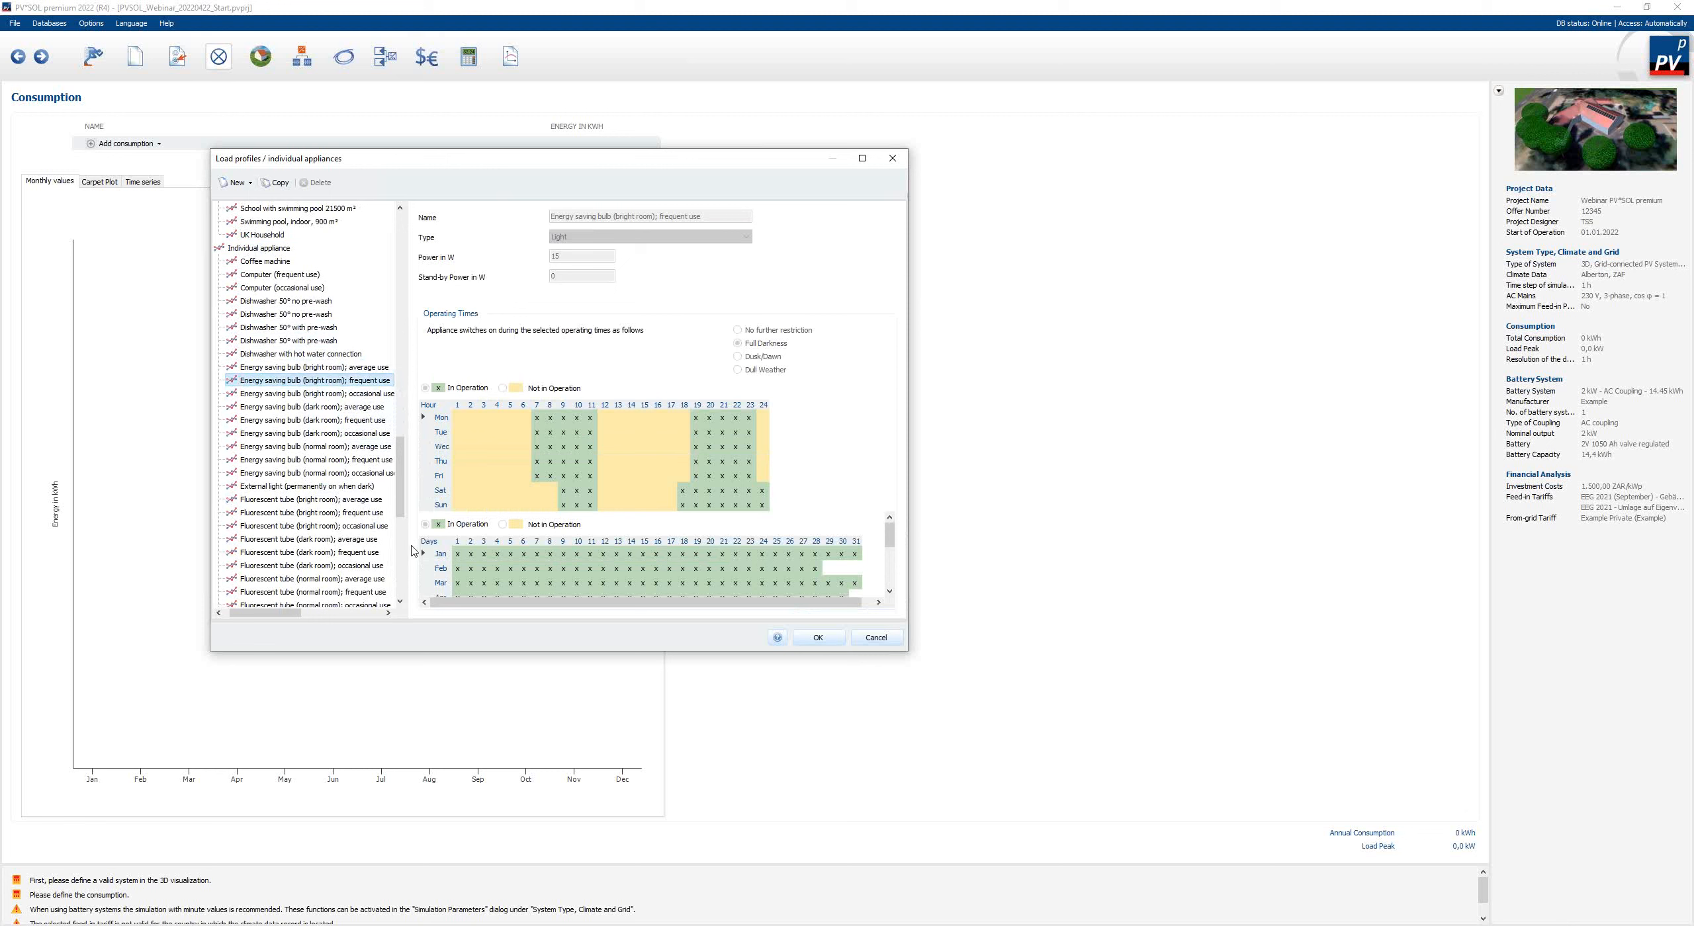
pyautogui.click(295, 265)
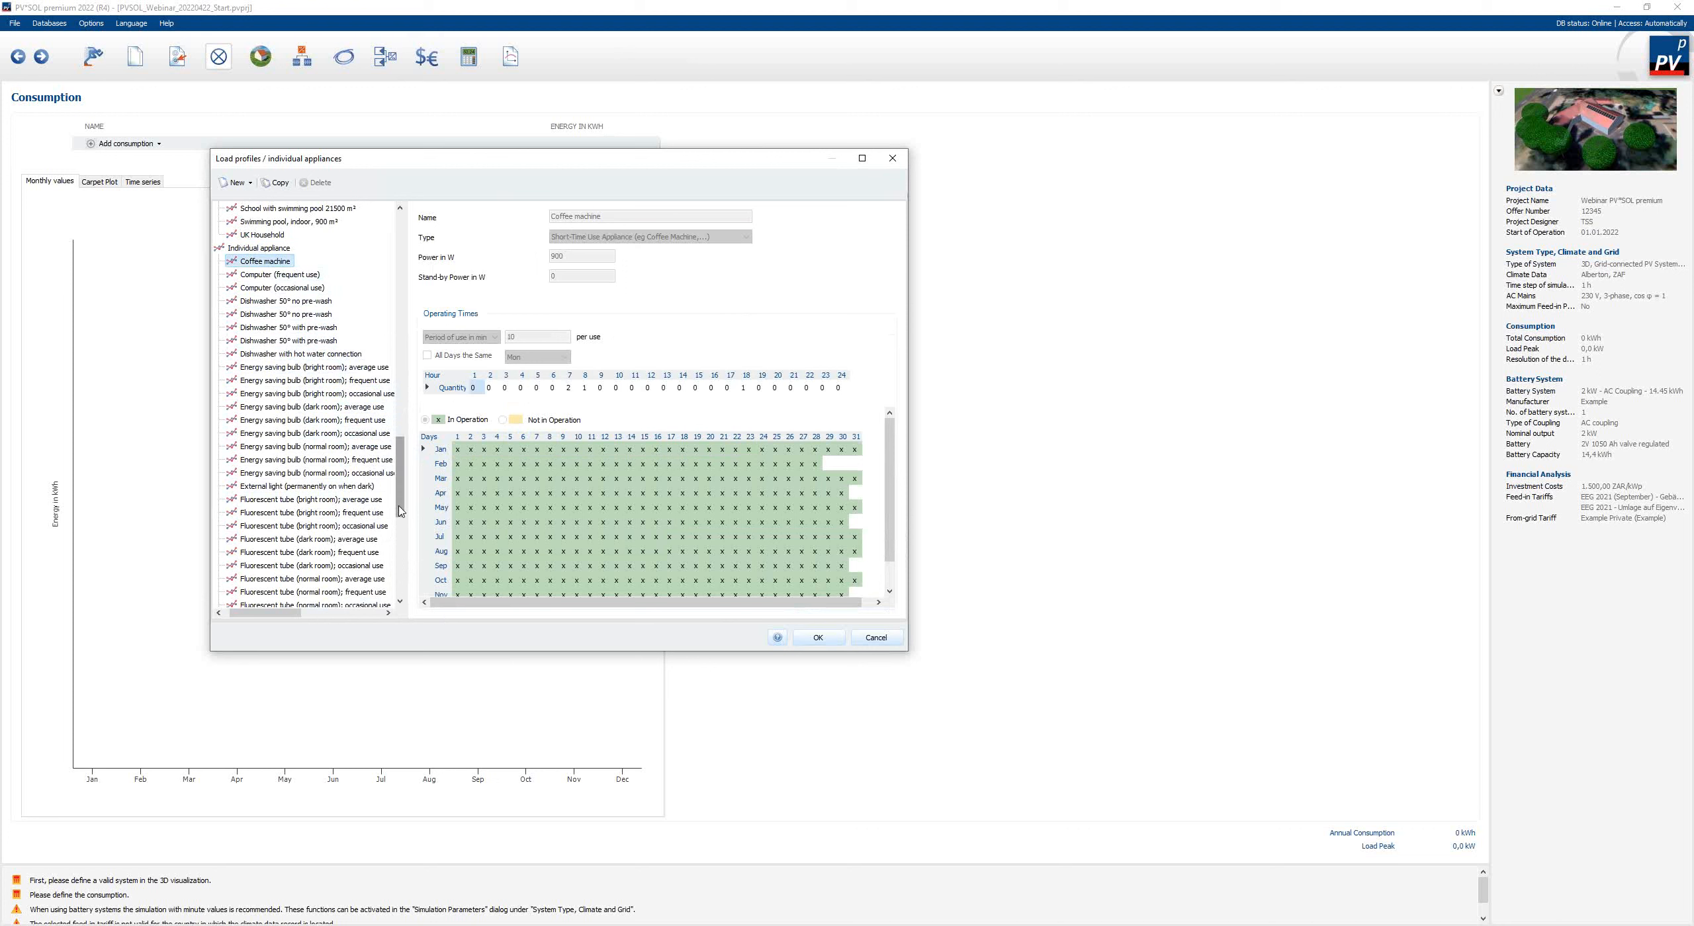
# - Start importing a new load profile from measured values with a 60-minute time interval and W as the unit
pyautogui.moveTo(399, 511); pyautogui.dragTo(363, 292)
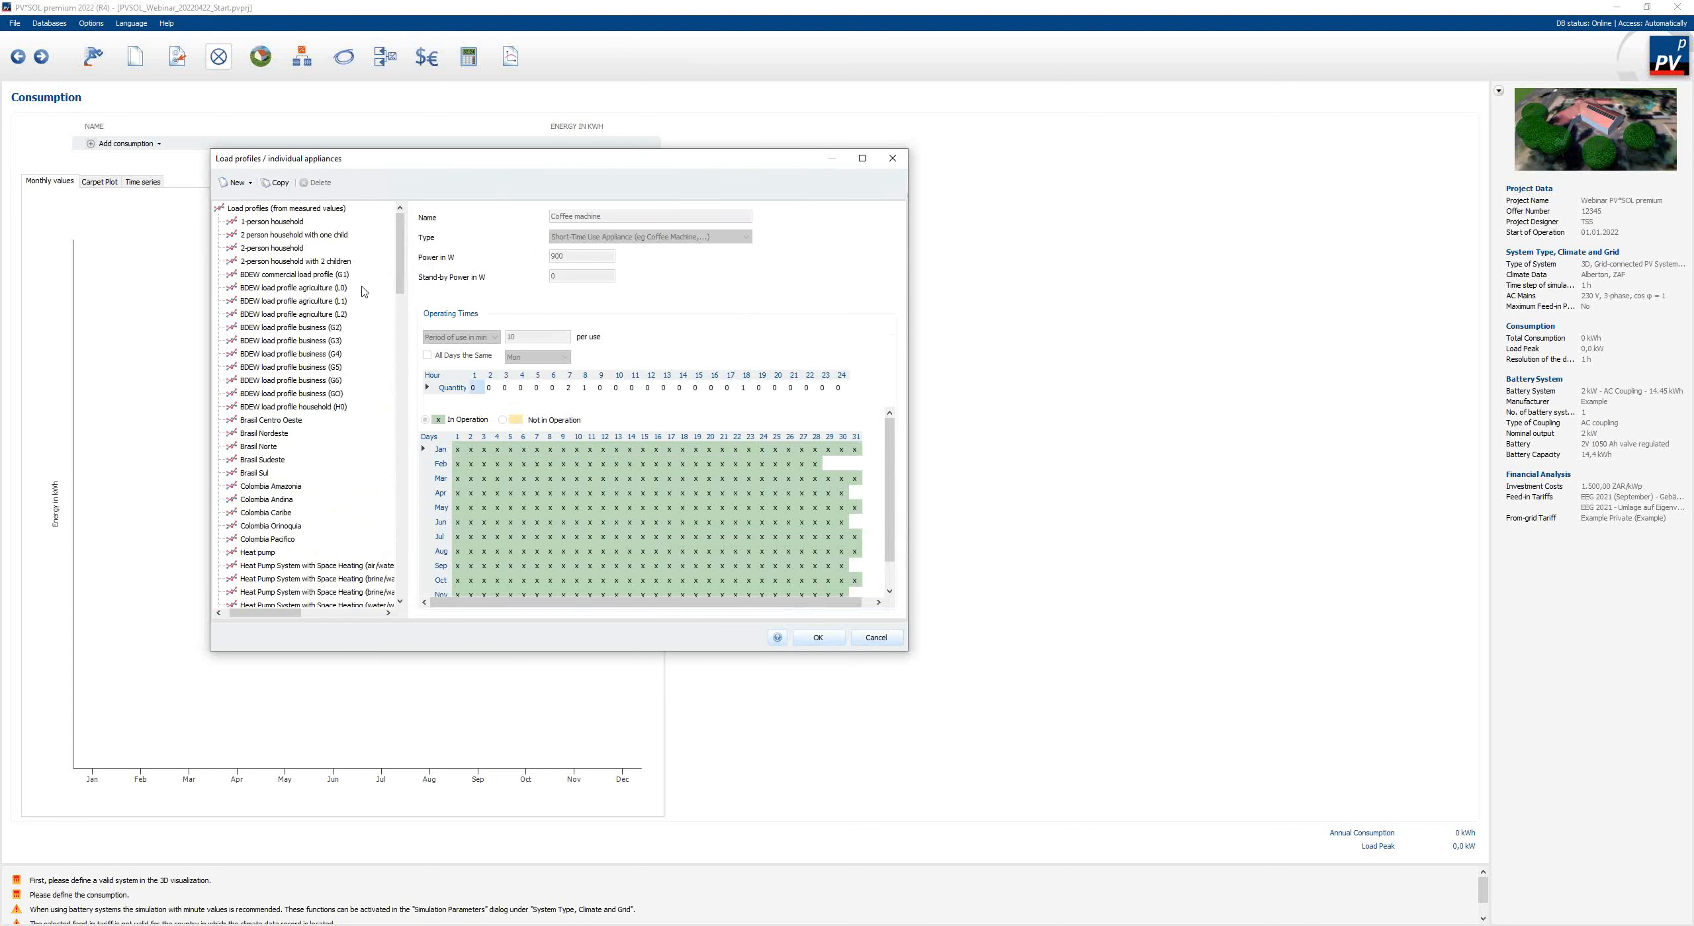
pyautogui.click(237, 182)
pyautogui.click(278, 197)
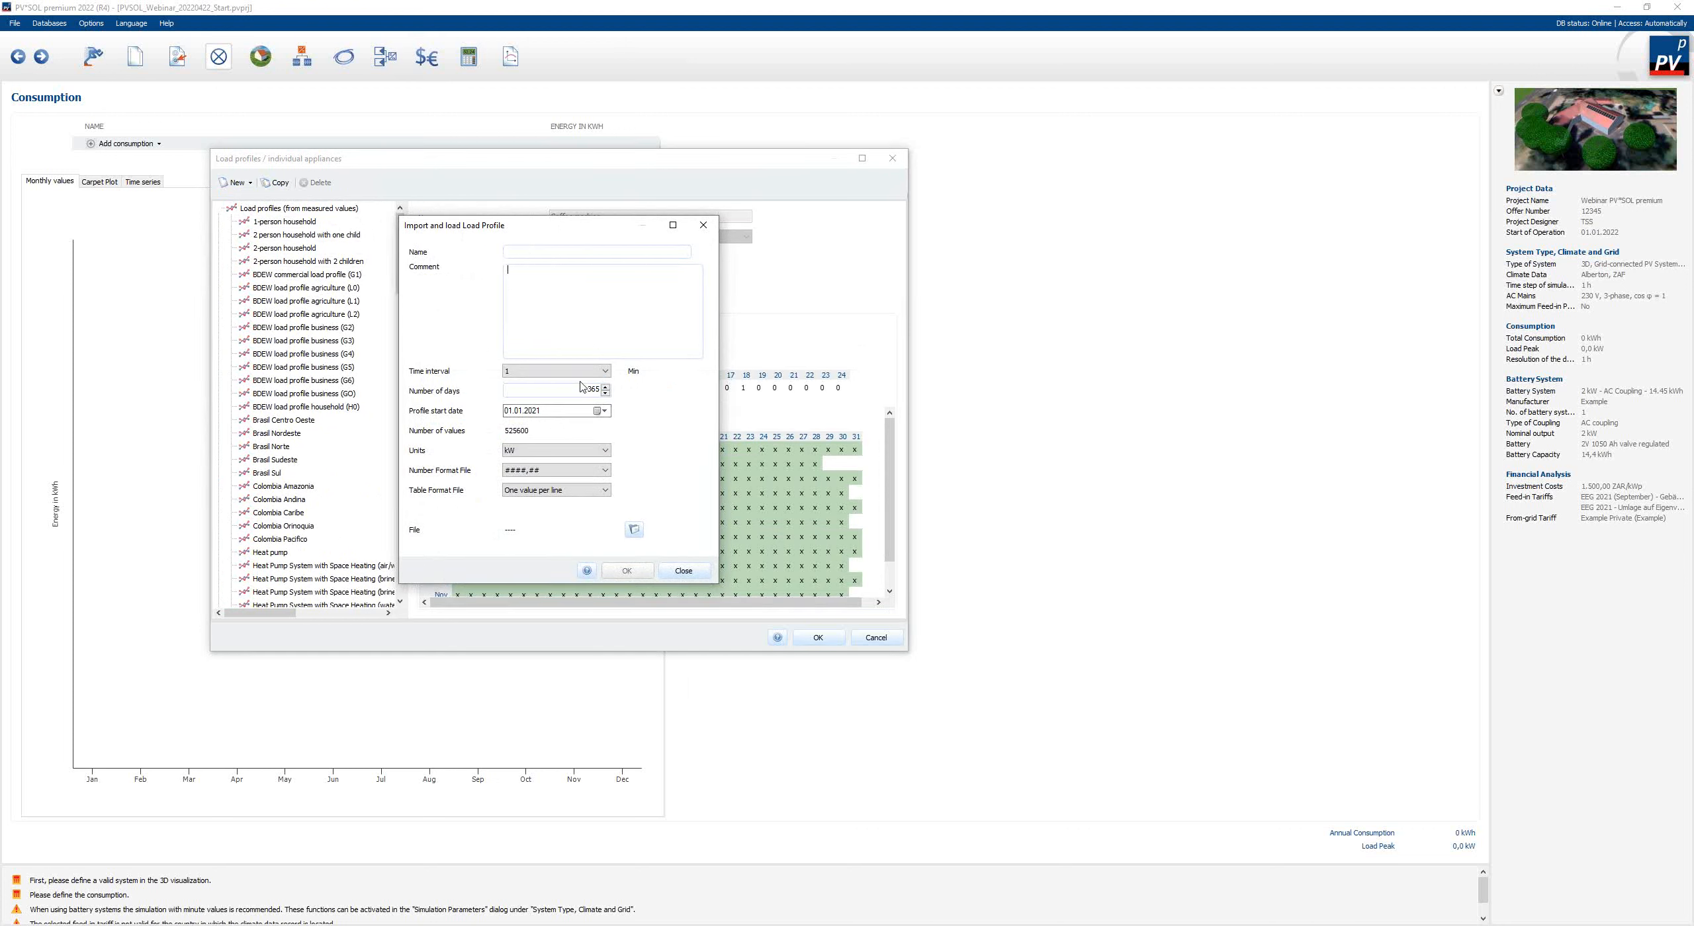
pyautogui.click(604, 372)
pyautogui.click(569, 426)
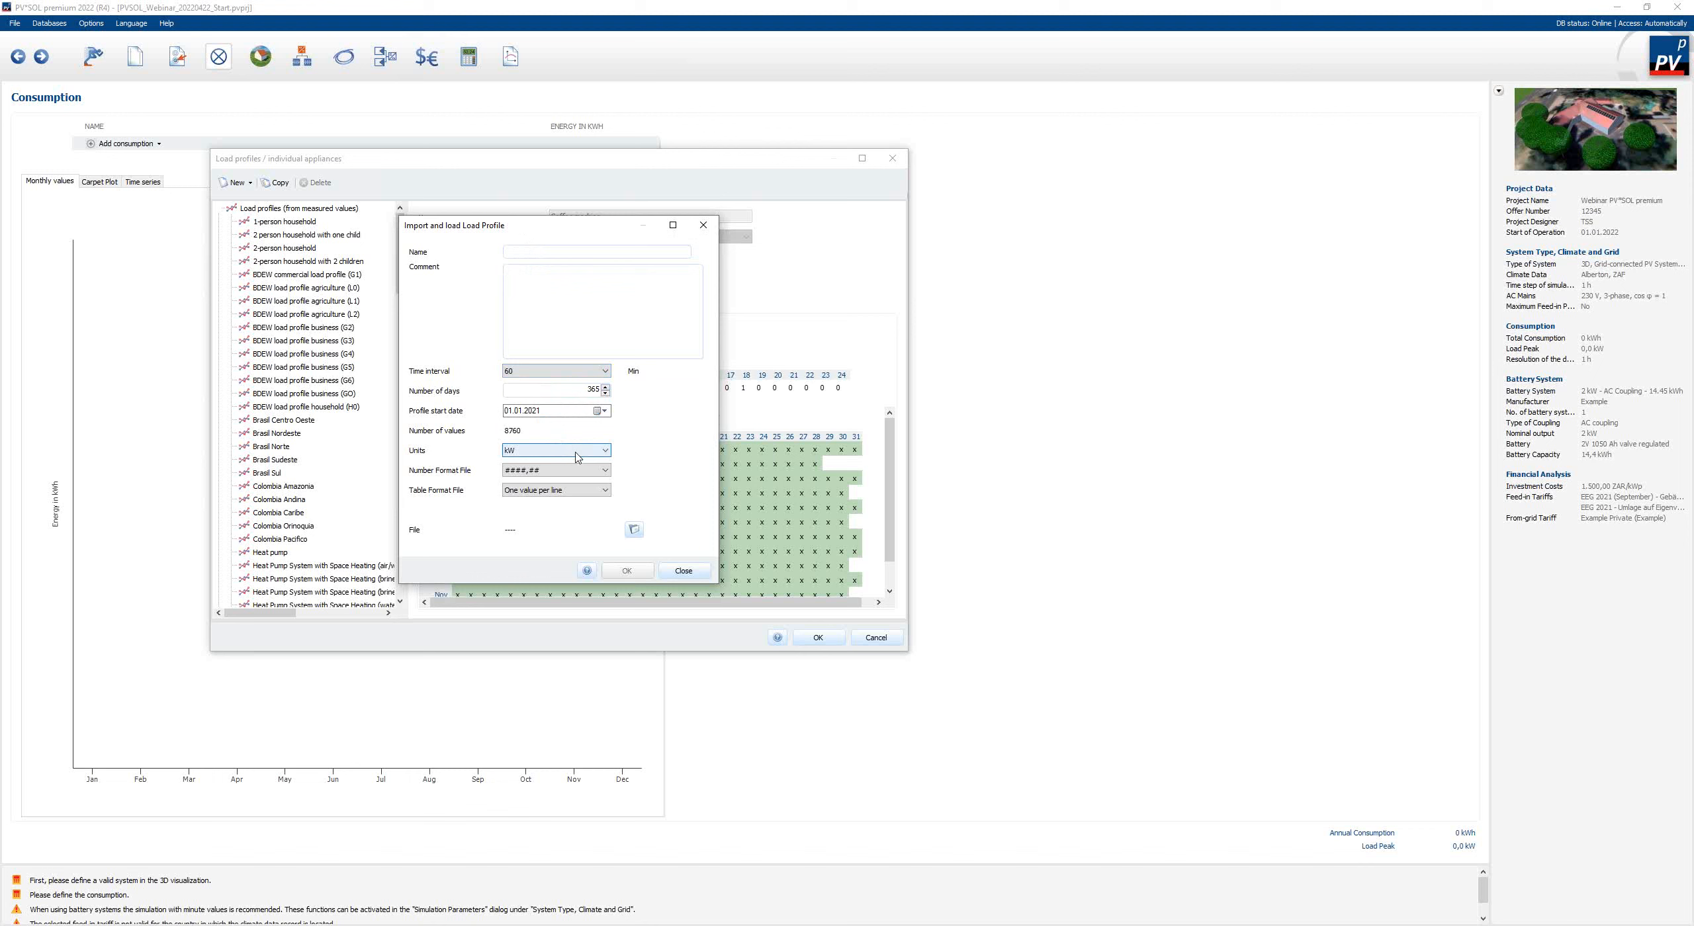
pyautogui.click(577, 450)
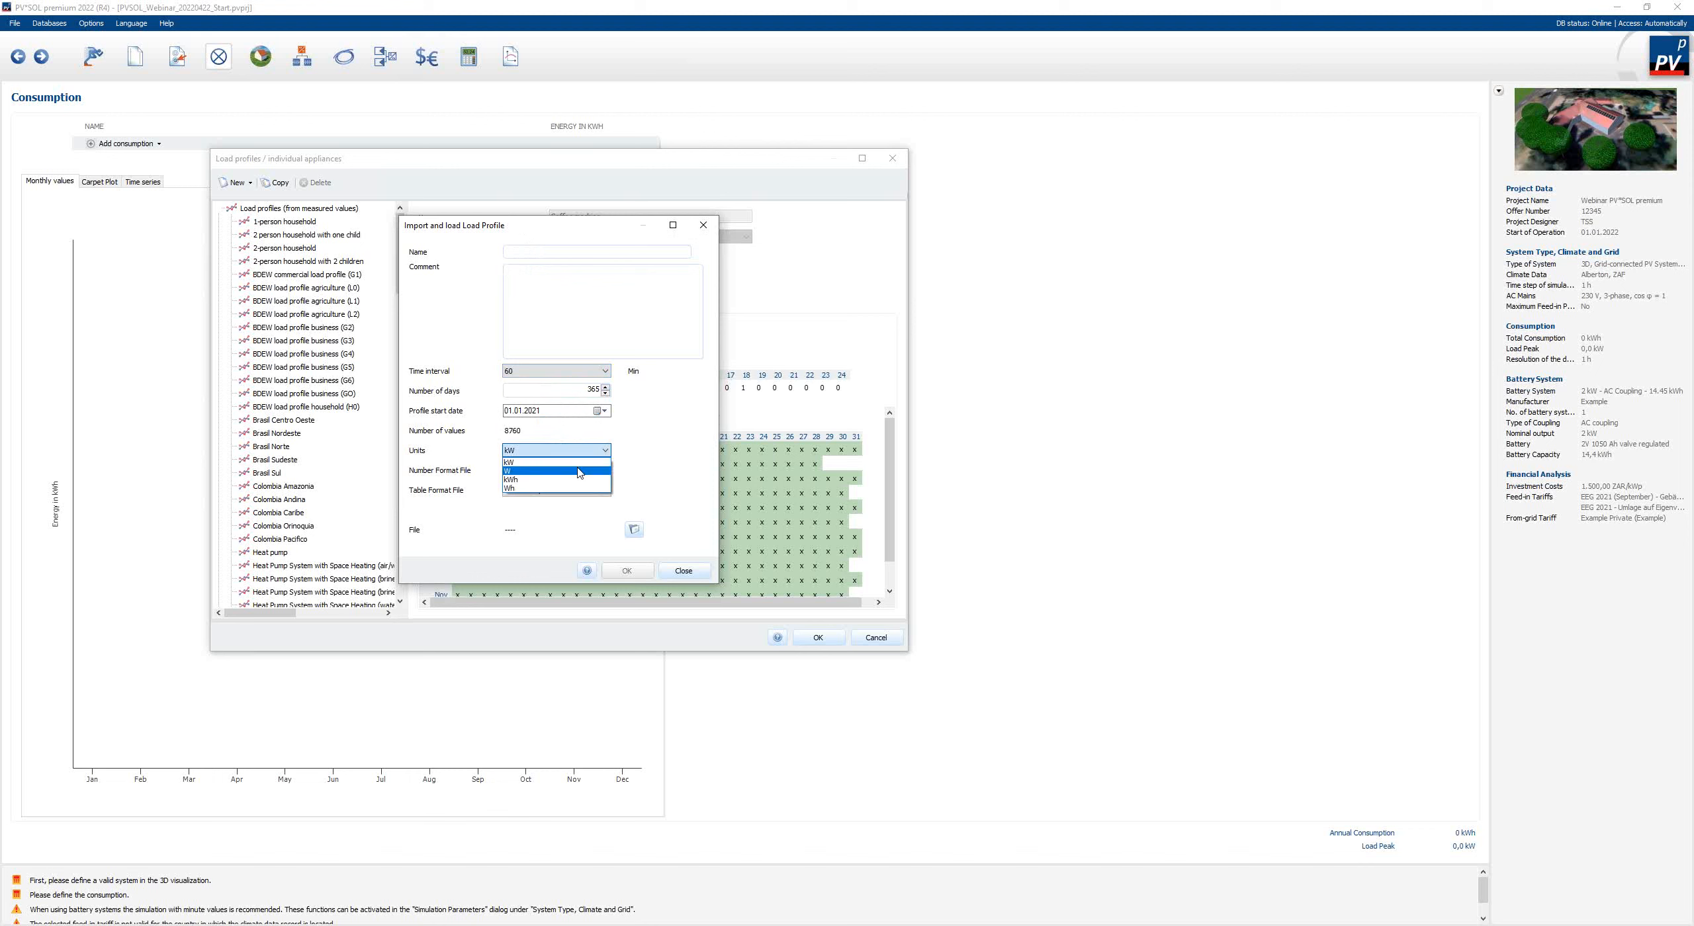
pyautogui.click(577, 471)
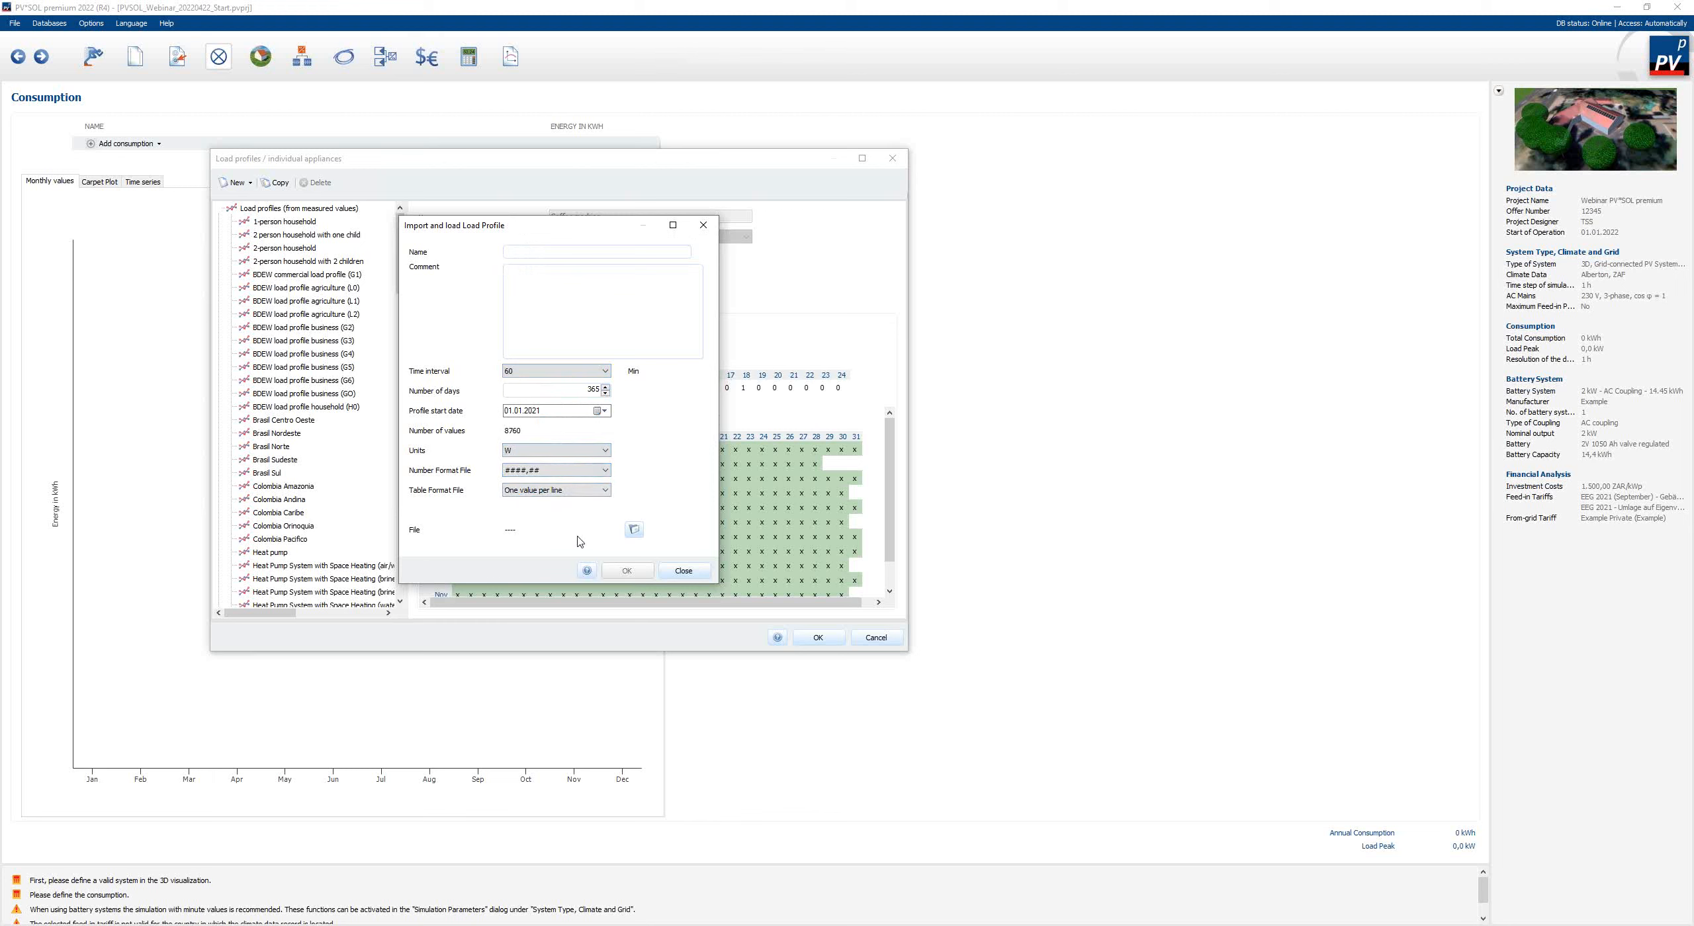
# - Keep the import's number format at ####,## and set its table format to One value per line
pyautogui.click(605, 470)
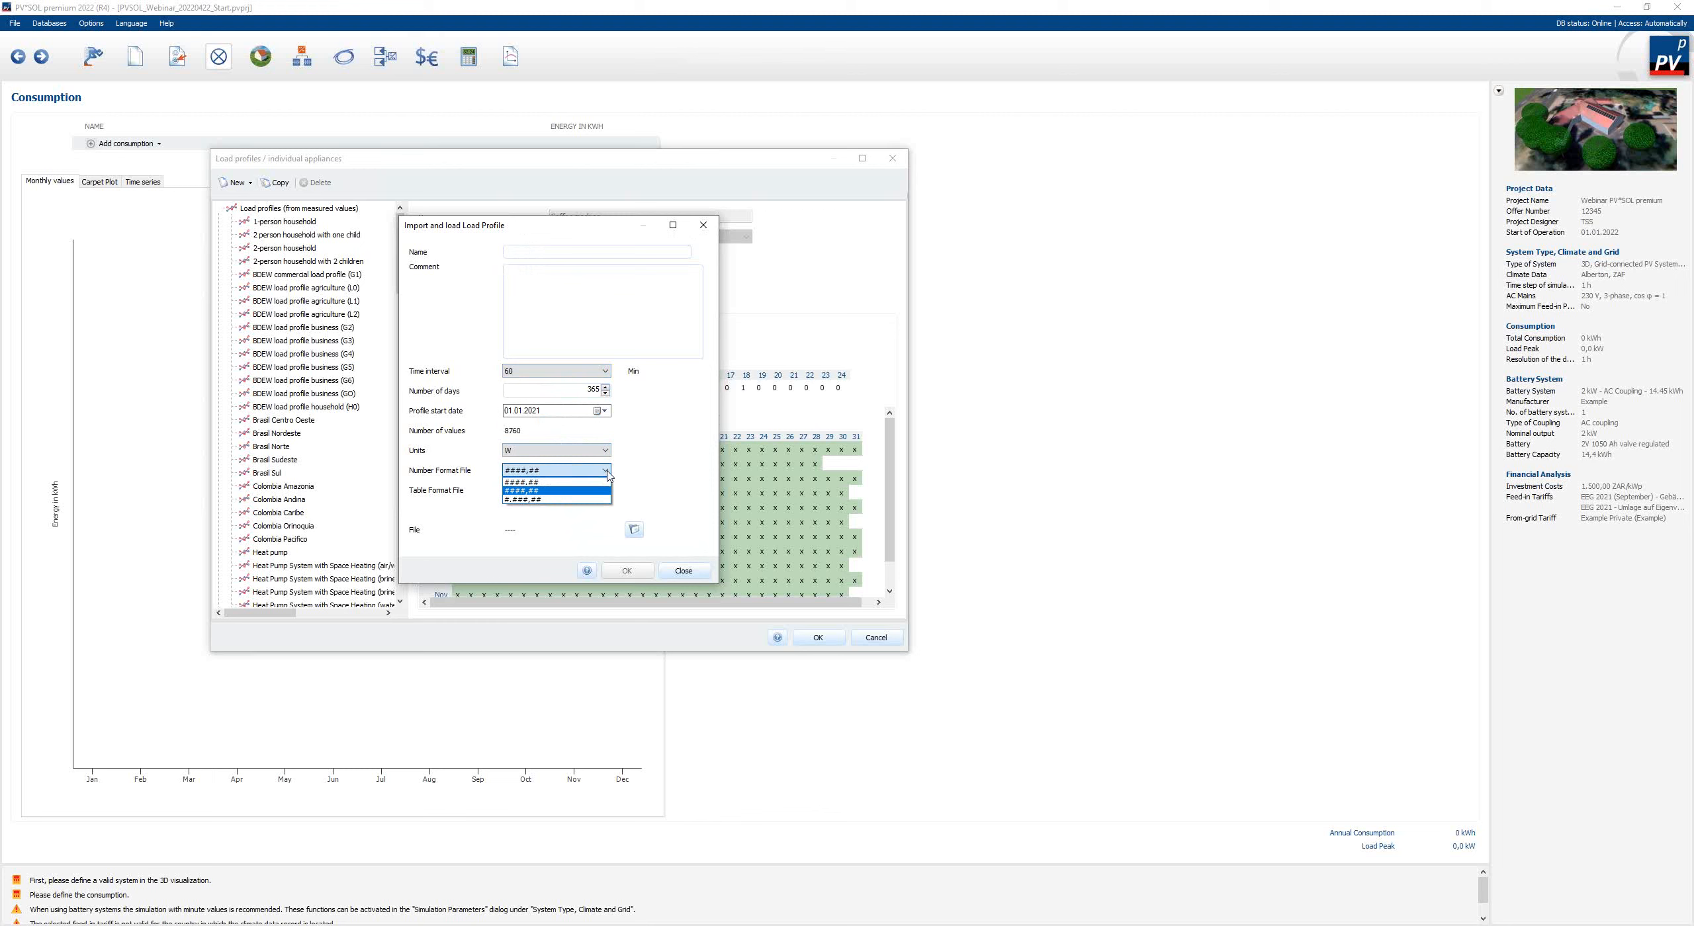
pyautogui.click(608, 475)
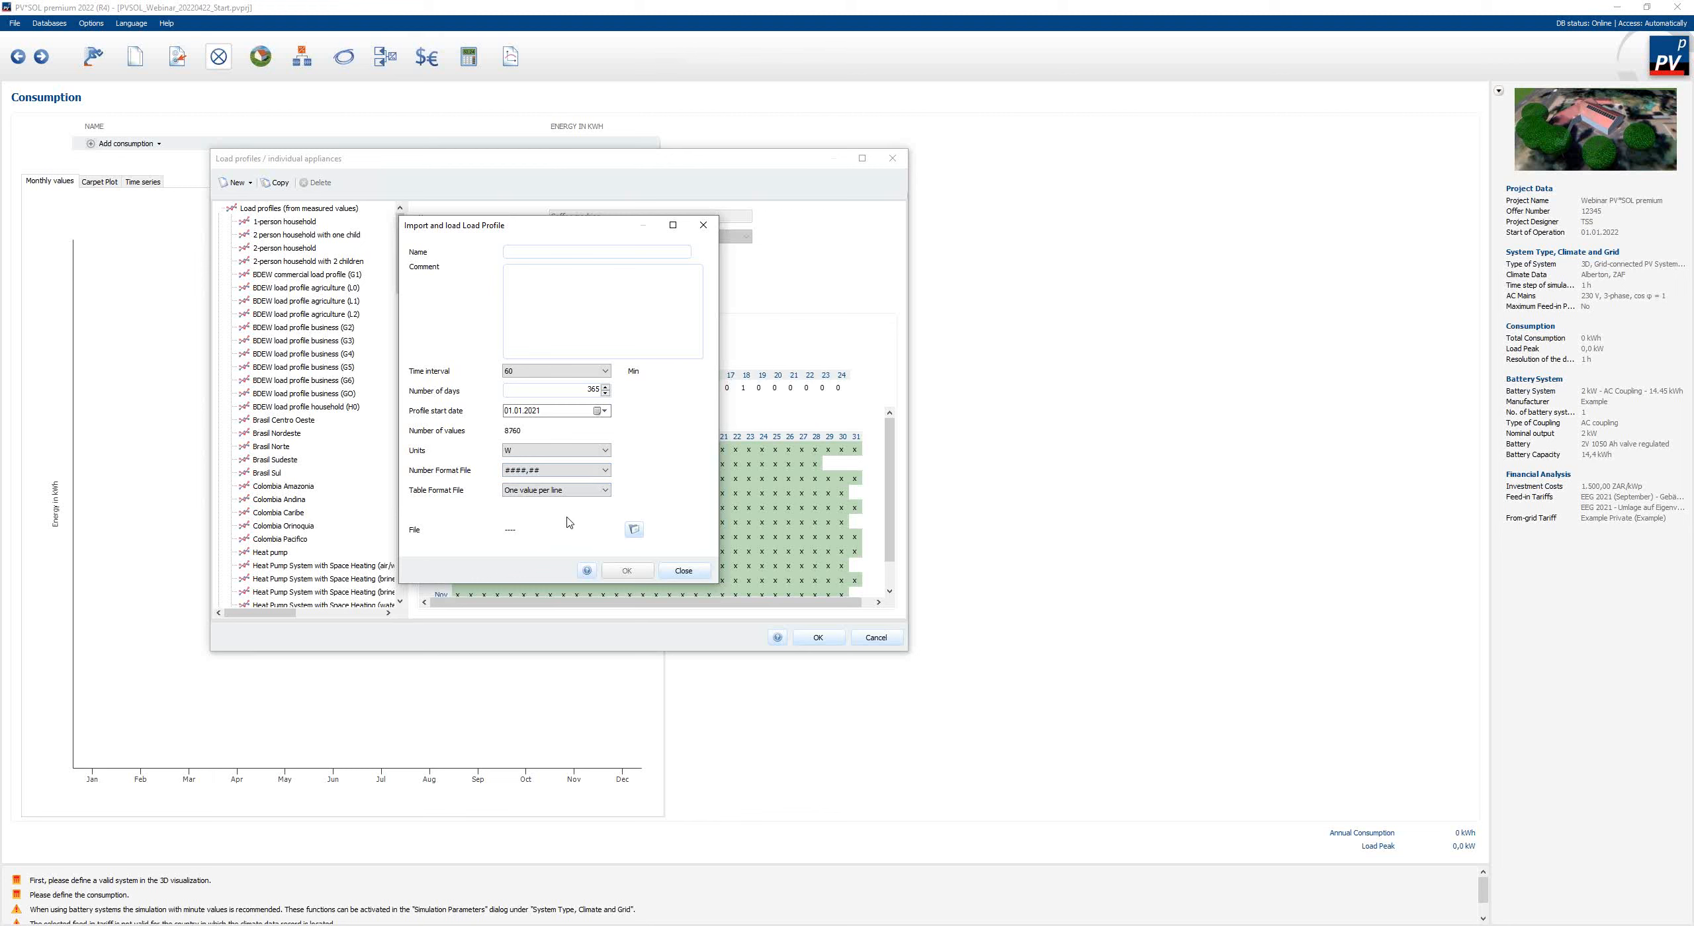
pyautogui.click(605, 490)
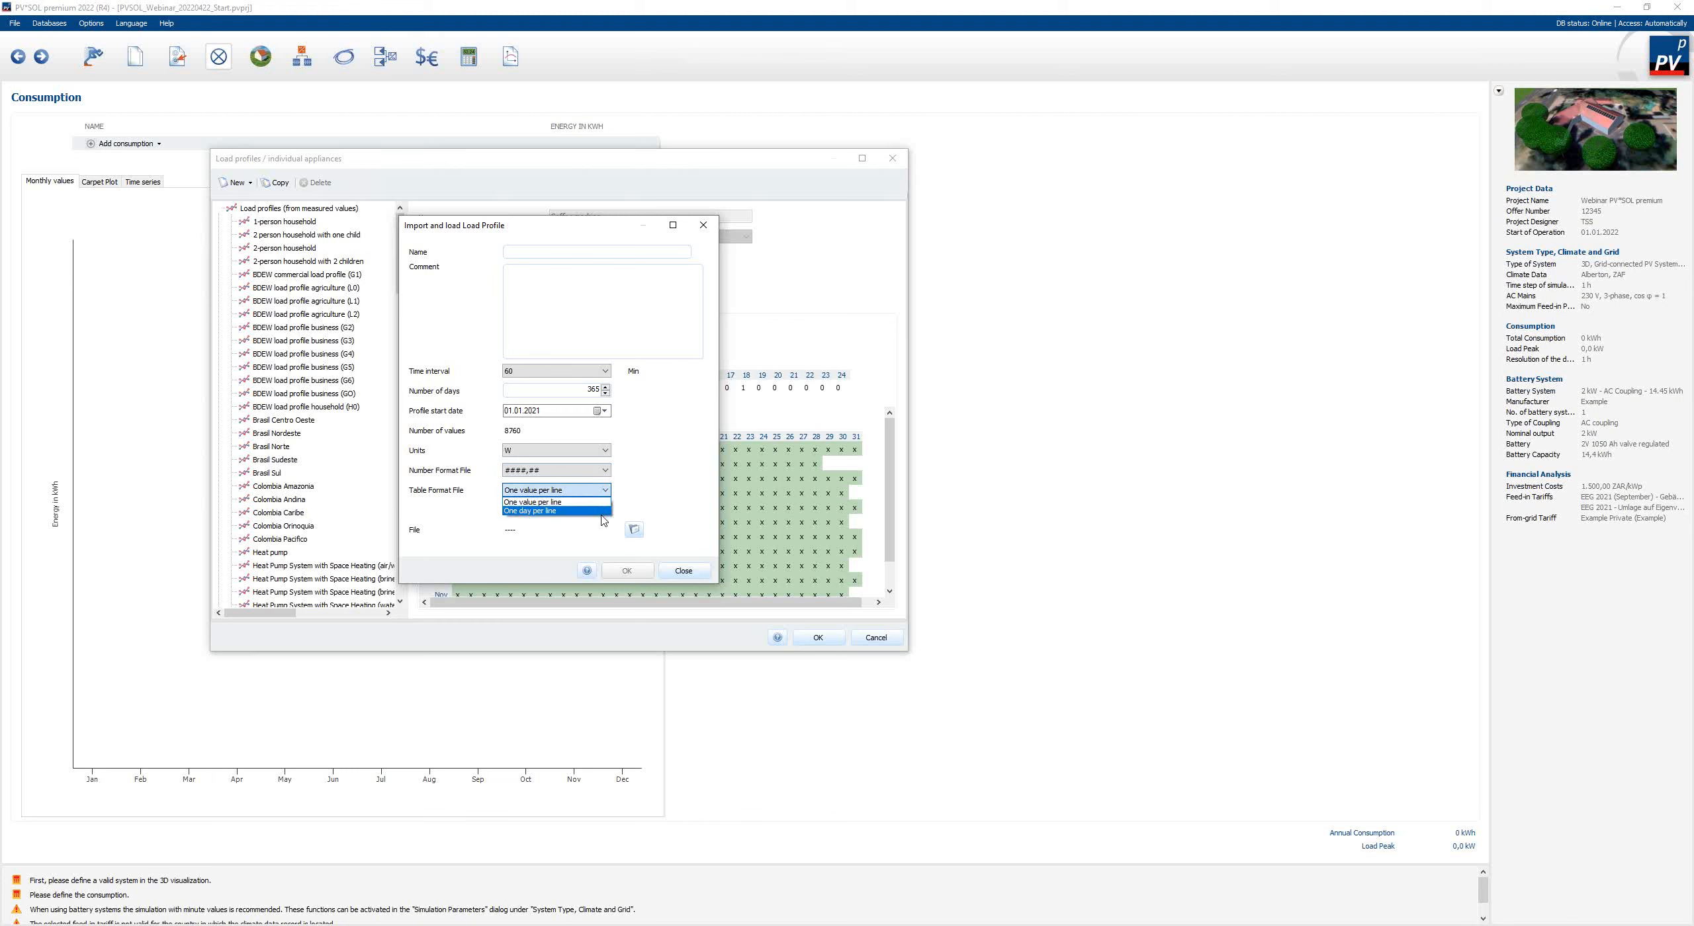
pyautogui.click(602, 503)
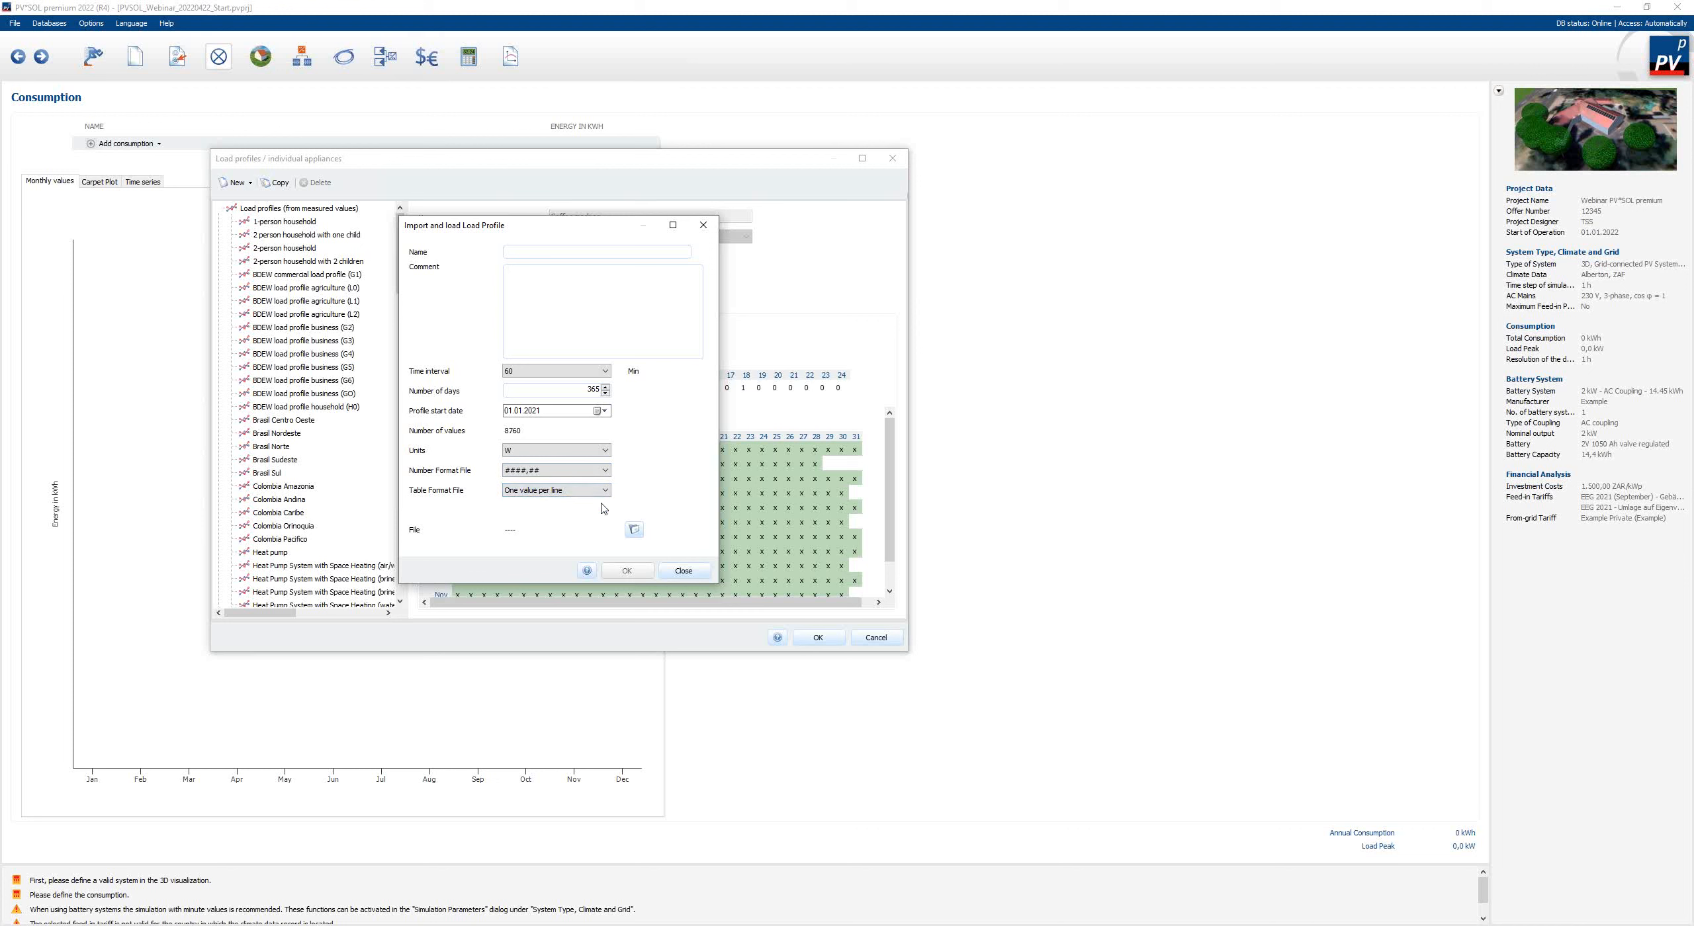
# - Import the measured load profile file Load_Profile_2021.csv from the Develop_PPP_Ghana_Togo folder on the desktop
pyautogui.click(634, 531)
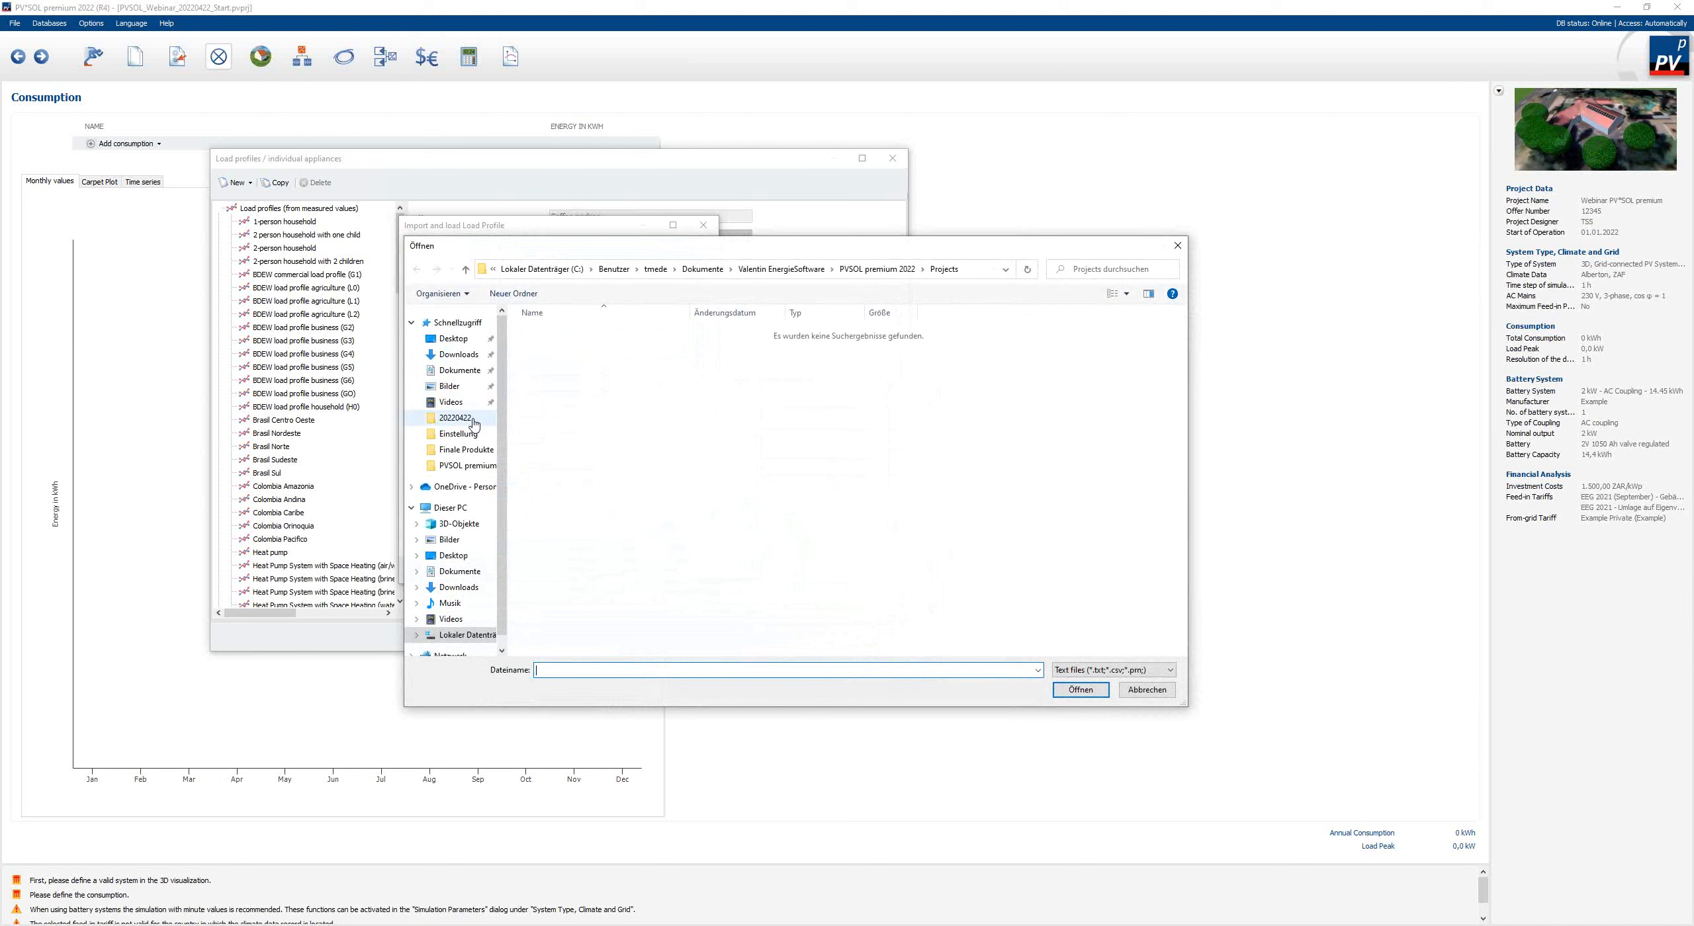
pyautogui.click(454, 339)
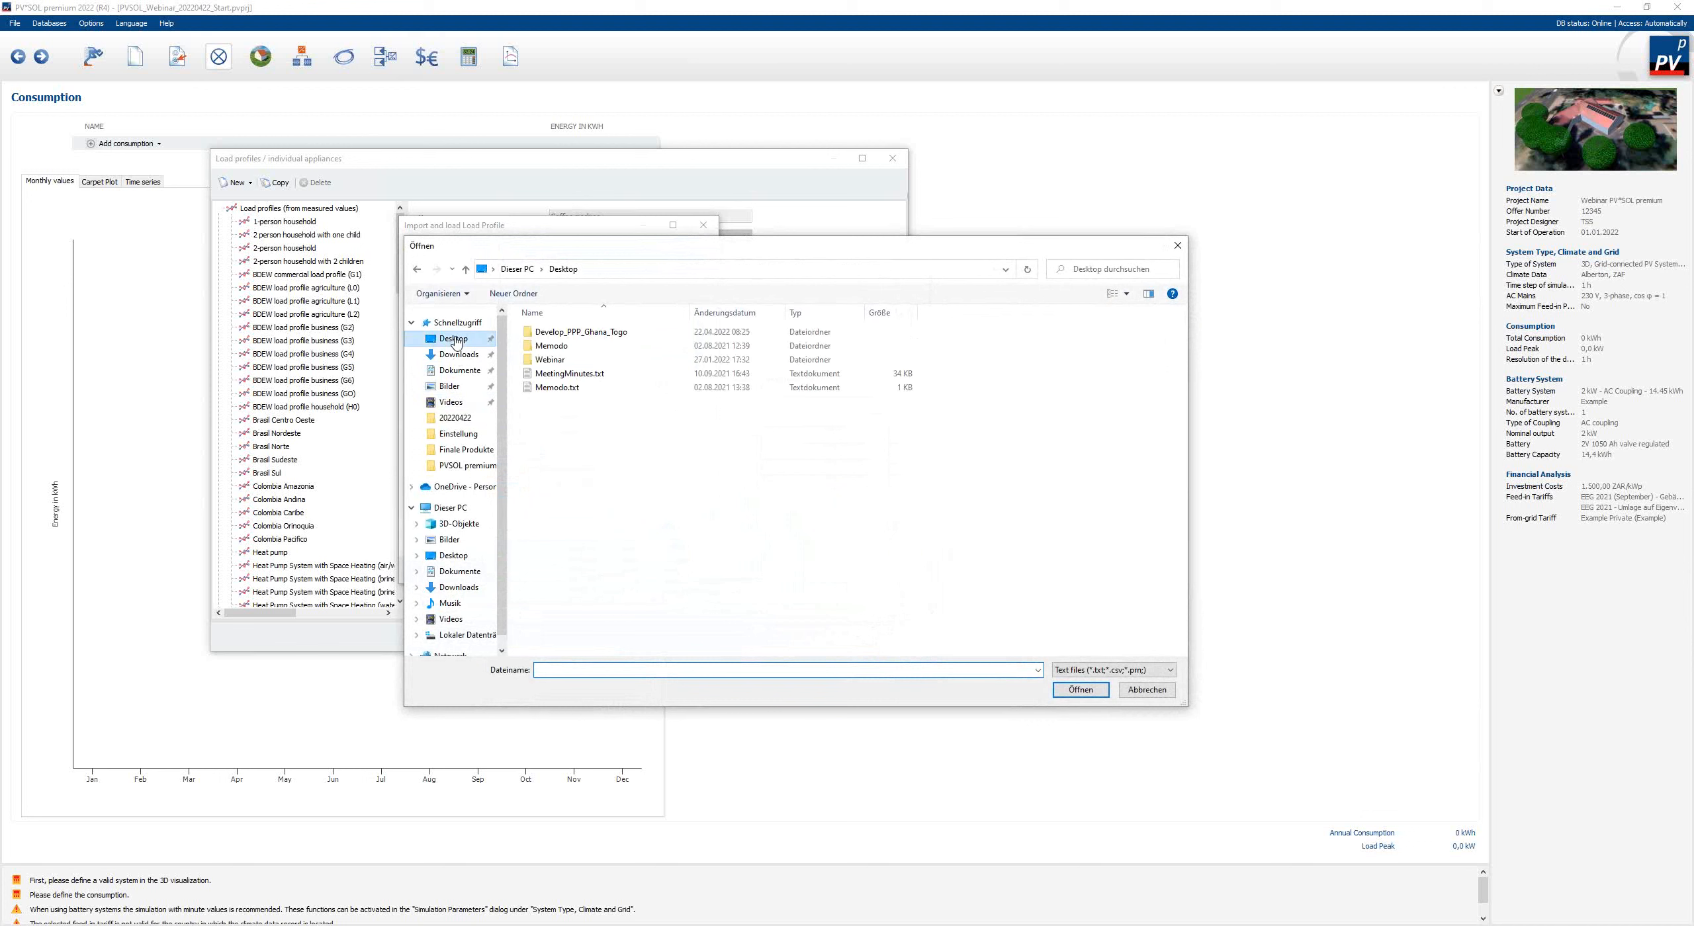
pyautogui.doubleClick(559, 332)
pyautogui.doubleClick(559, 345)
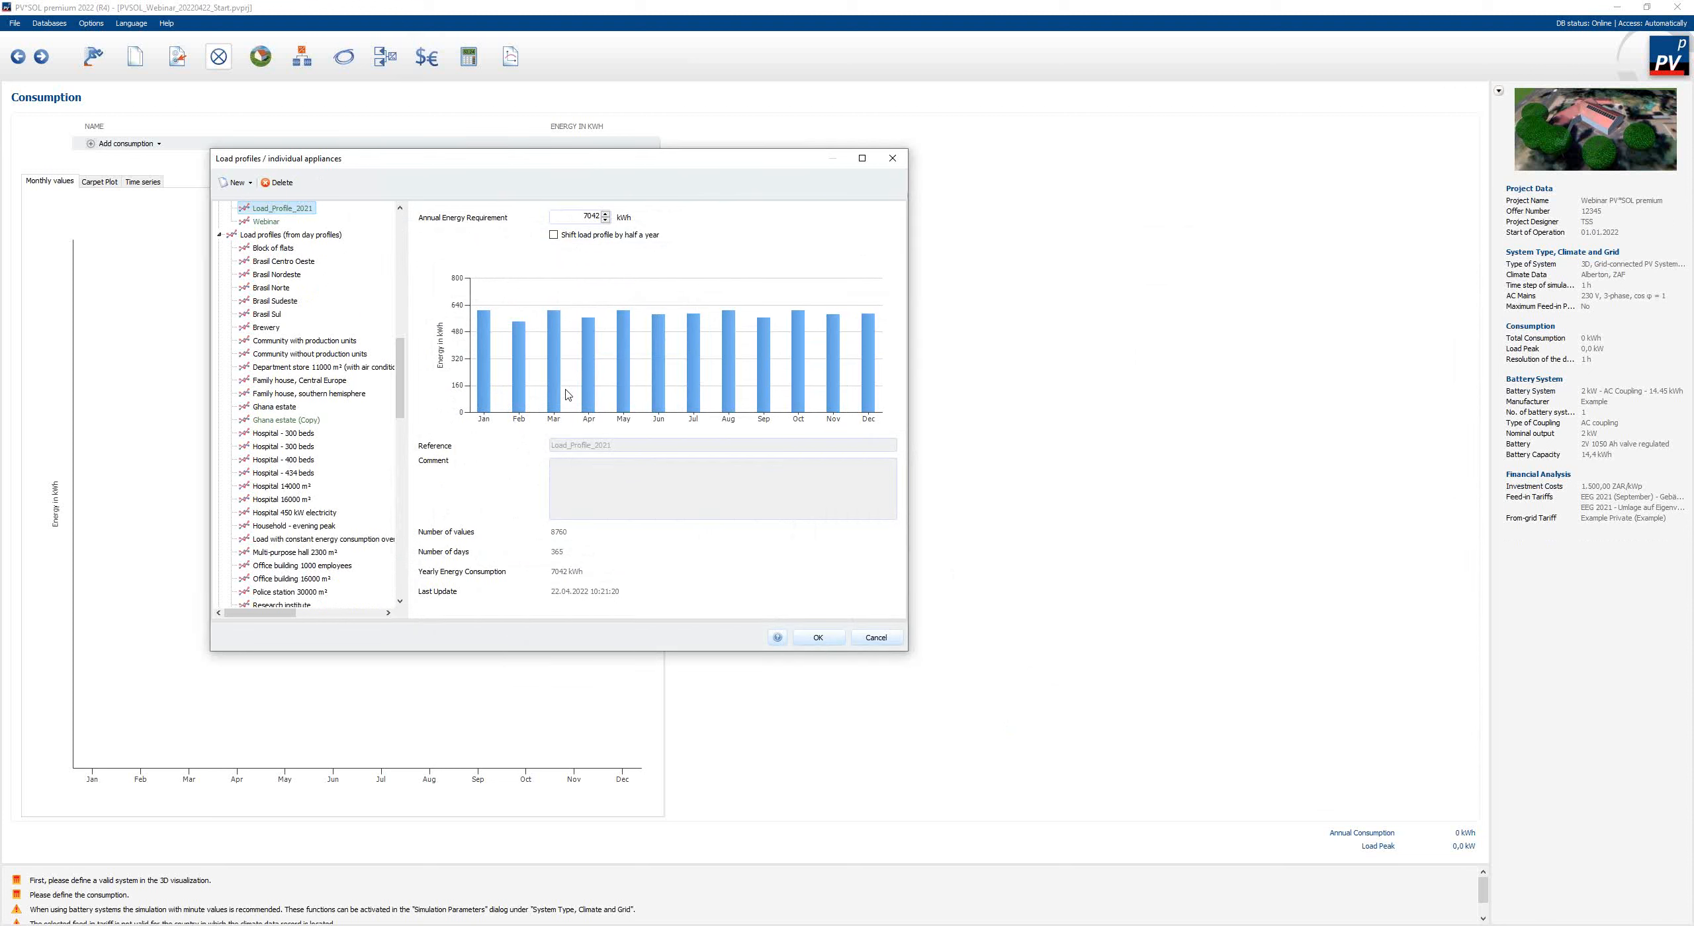
# - Review the annual energy requirement of Load_Profile_2021 and locate the profile in the measured-value list
pyautogui.click(570, 216)
pyautogui.doubleClick(571, 216)
pyautogui.click(401, 410)
pyautogui.scroll(2, 401, 411)
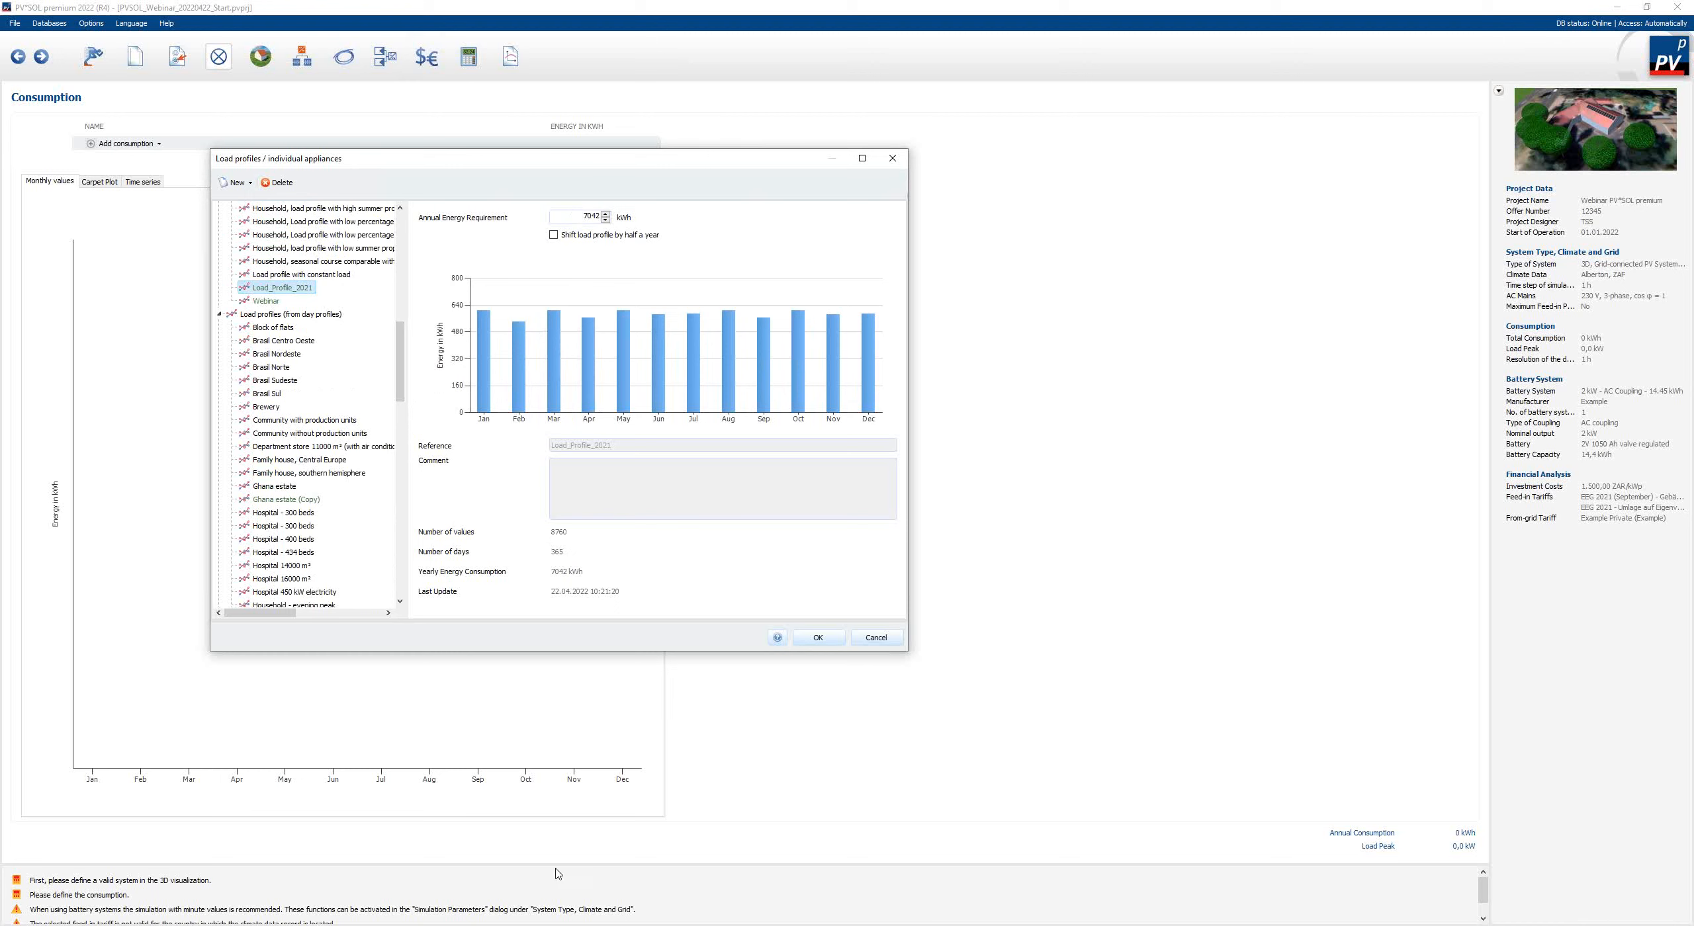
# - Open Load_Profile_2021.csv in Excel, inspect its values down to the last row 8760, and return to PV*SOL
pyautogui.press('super+e')
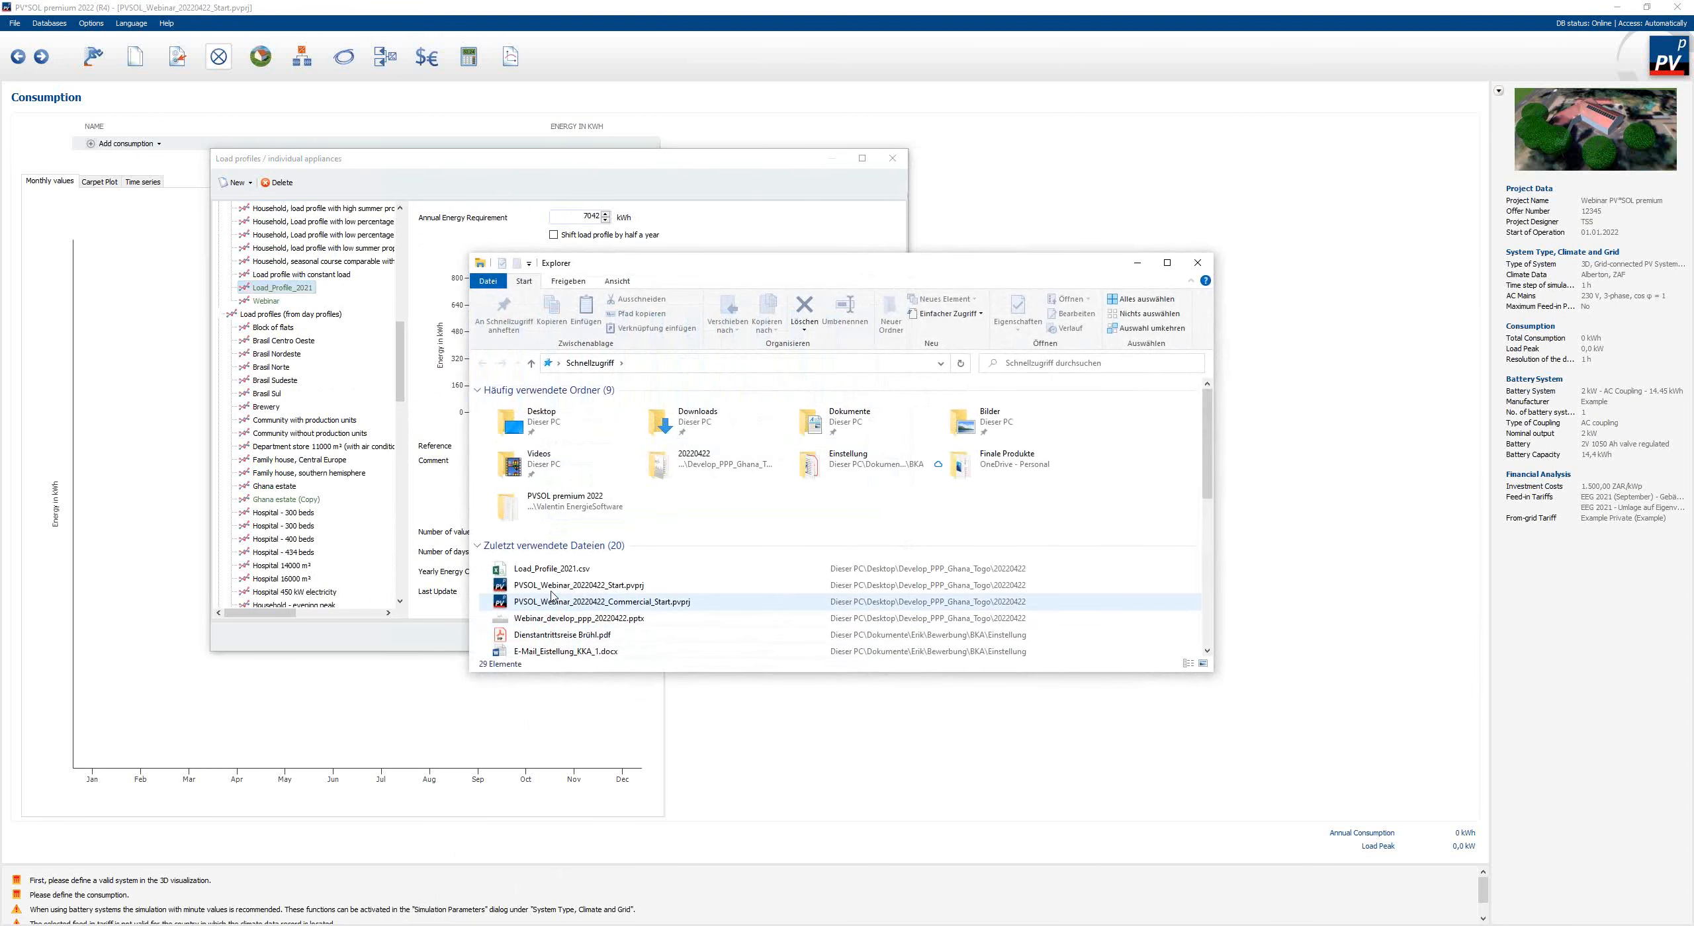
pyautogui.doubleClick(561, 571)
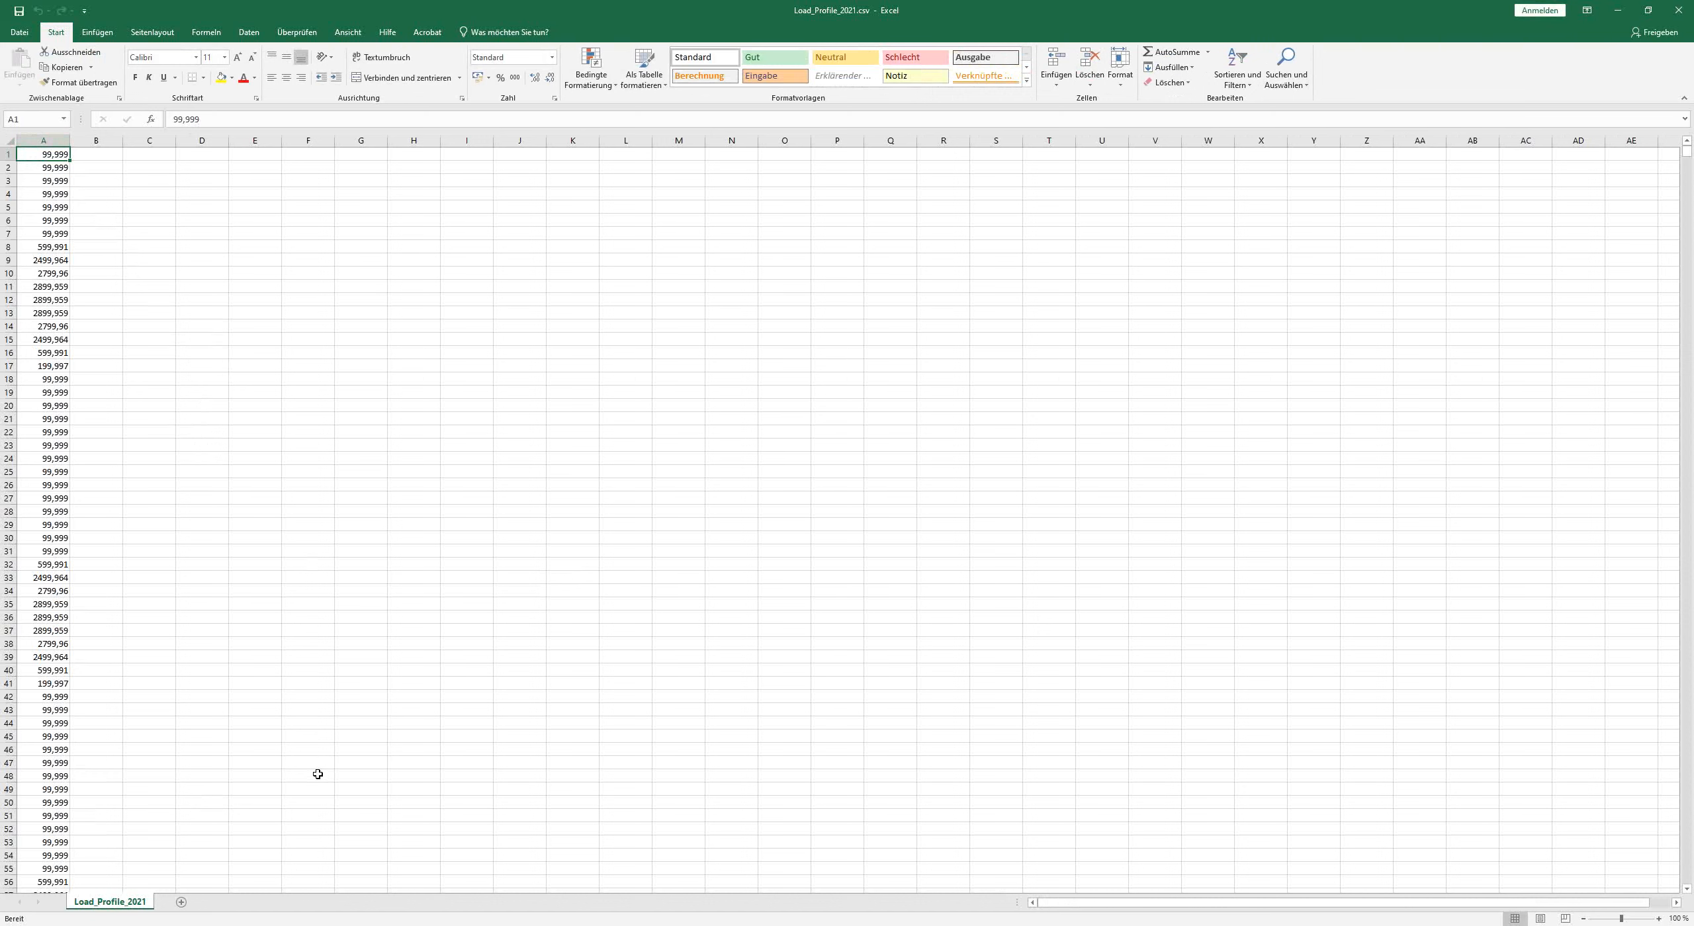
pyautogui.hotkey('ctrl', 'Down')
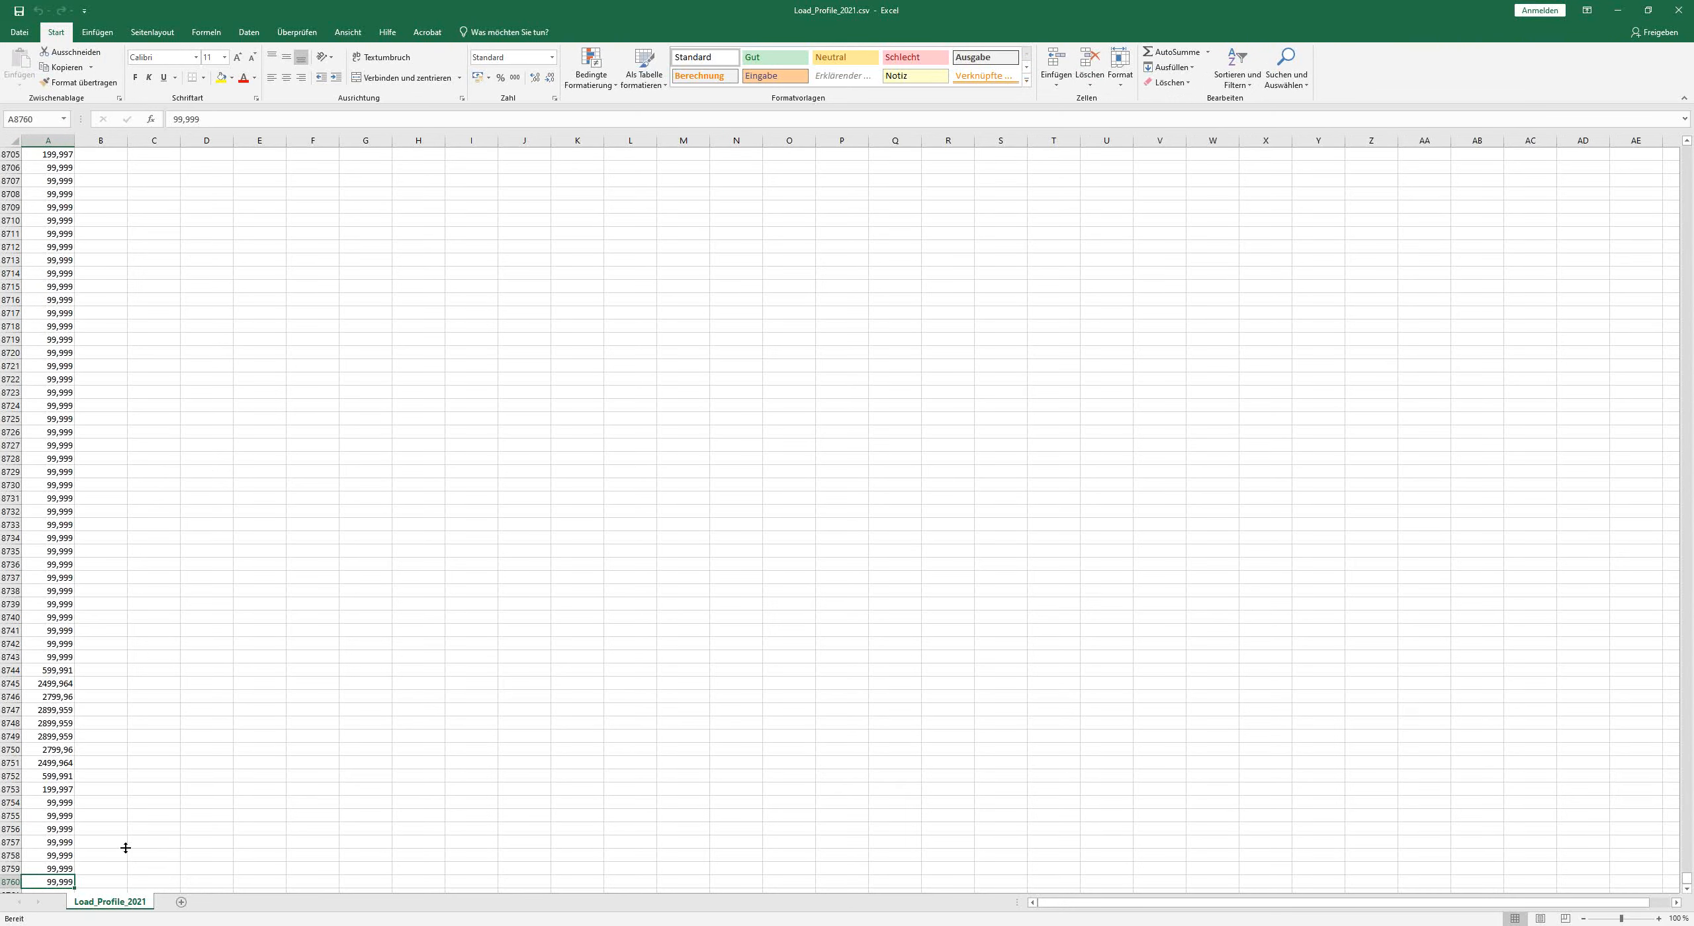
pyautogui.click(16, 883)
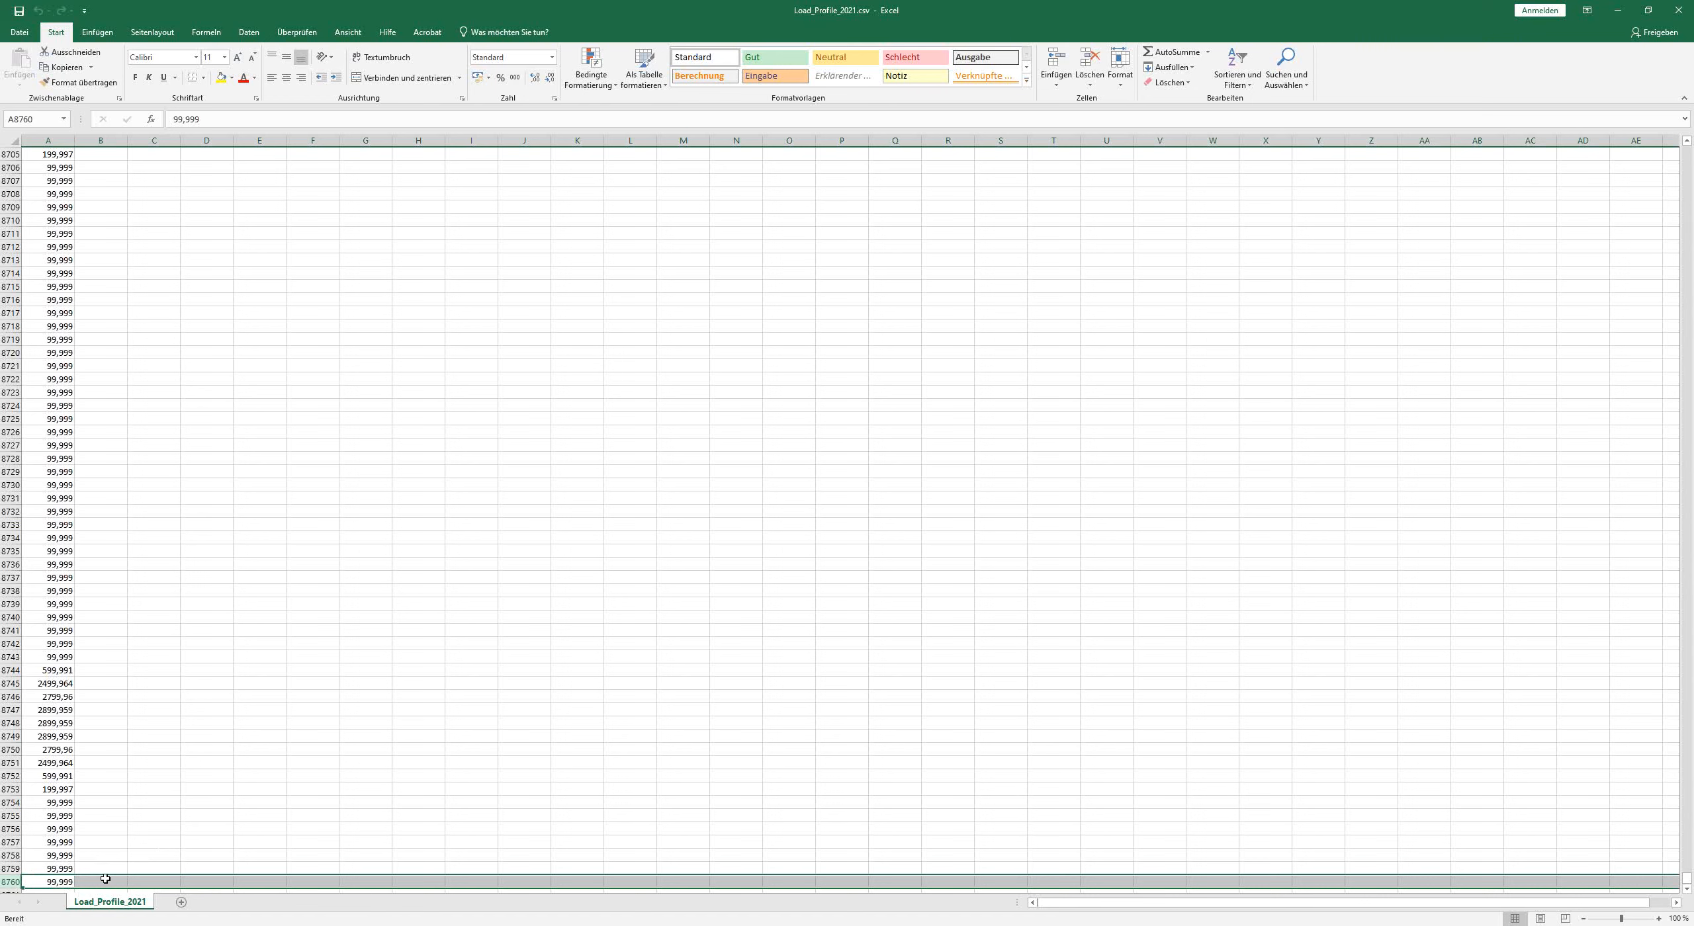
pyautogui.hotkey('ctrl', 'Home')
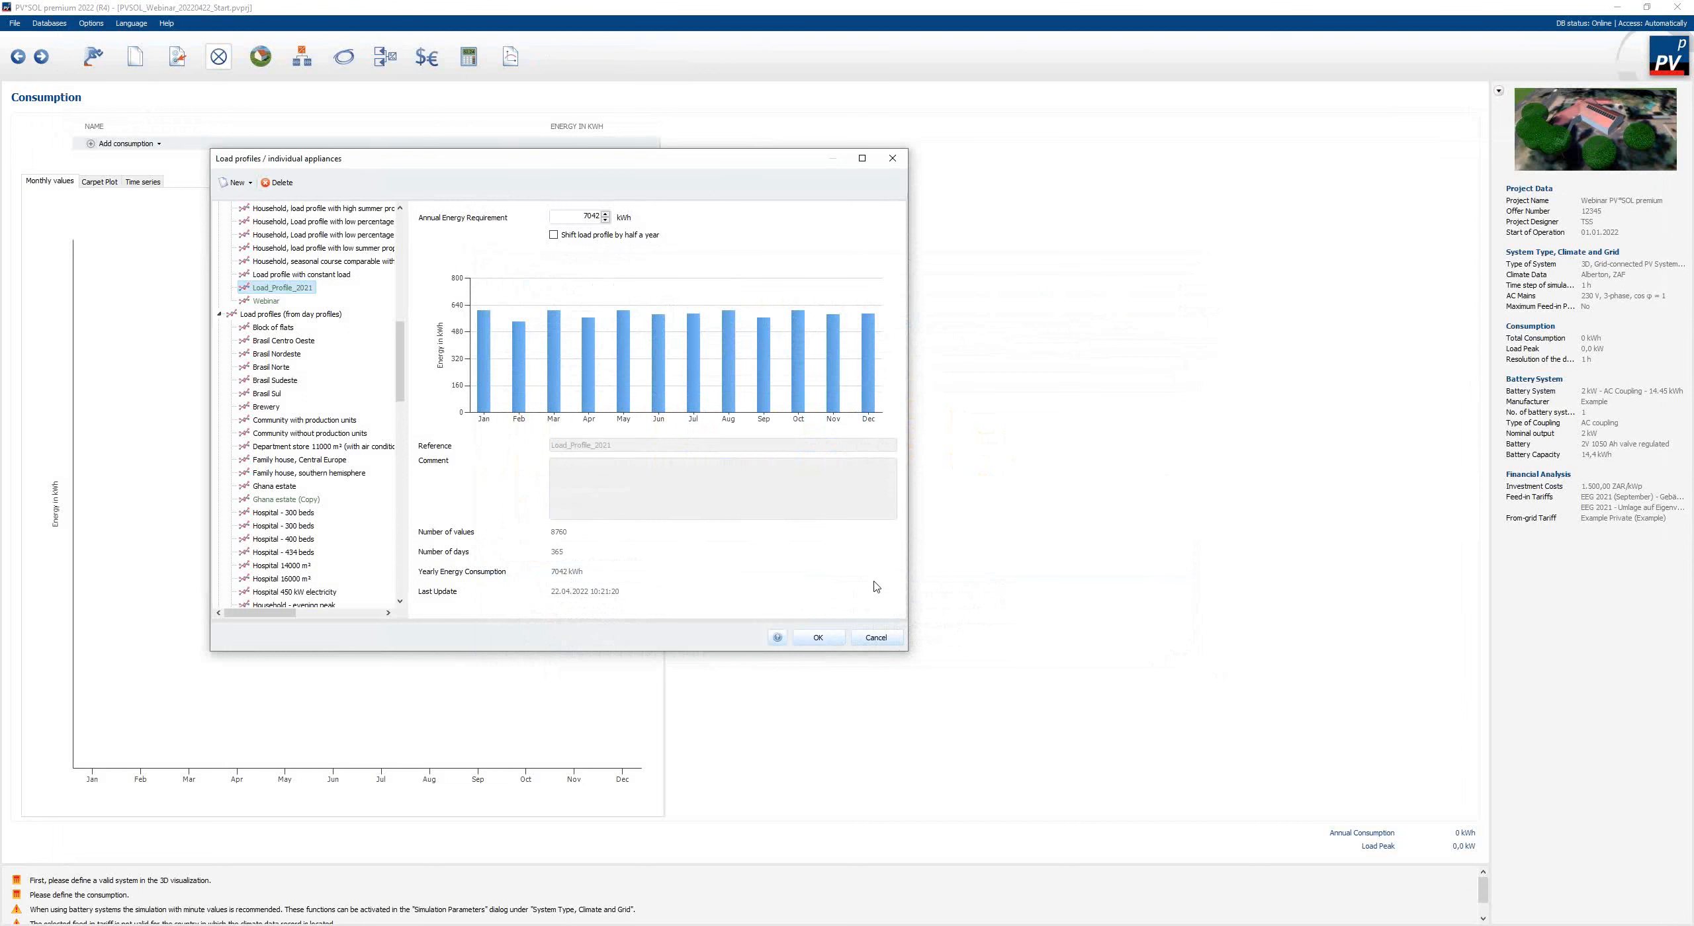
# - Apply Load_Profile_2021 as the system's consumption and open the 3D visualization of the system for editing
pyautogui.click(818, 636)
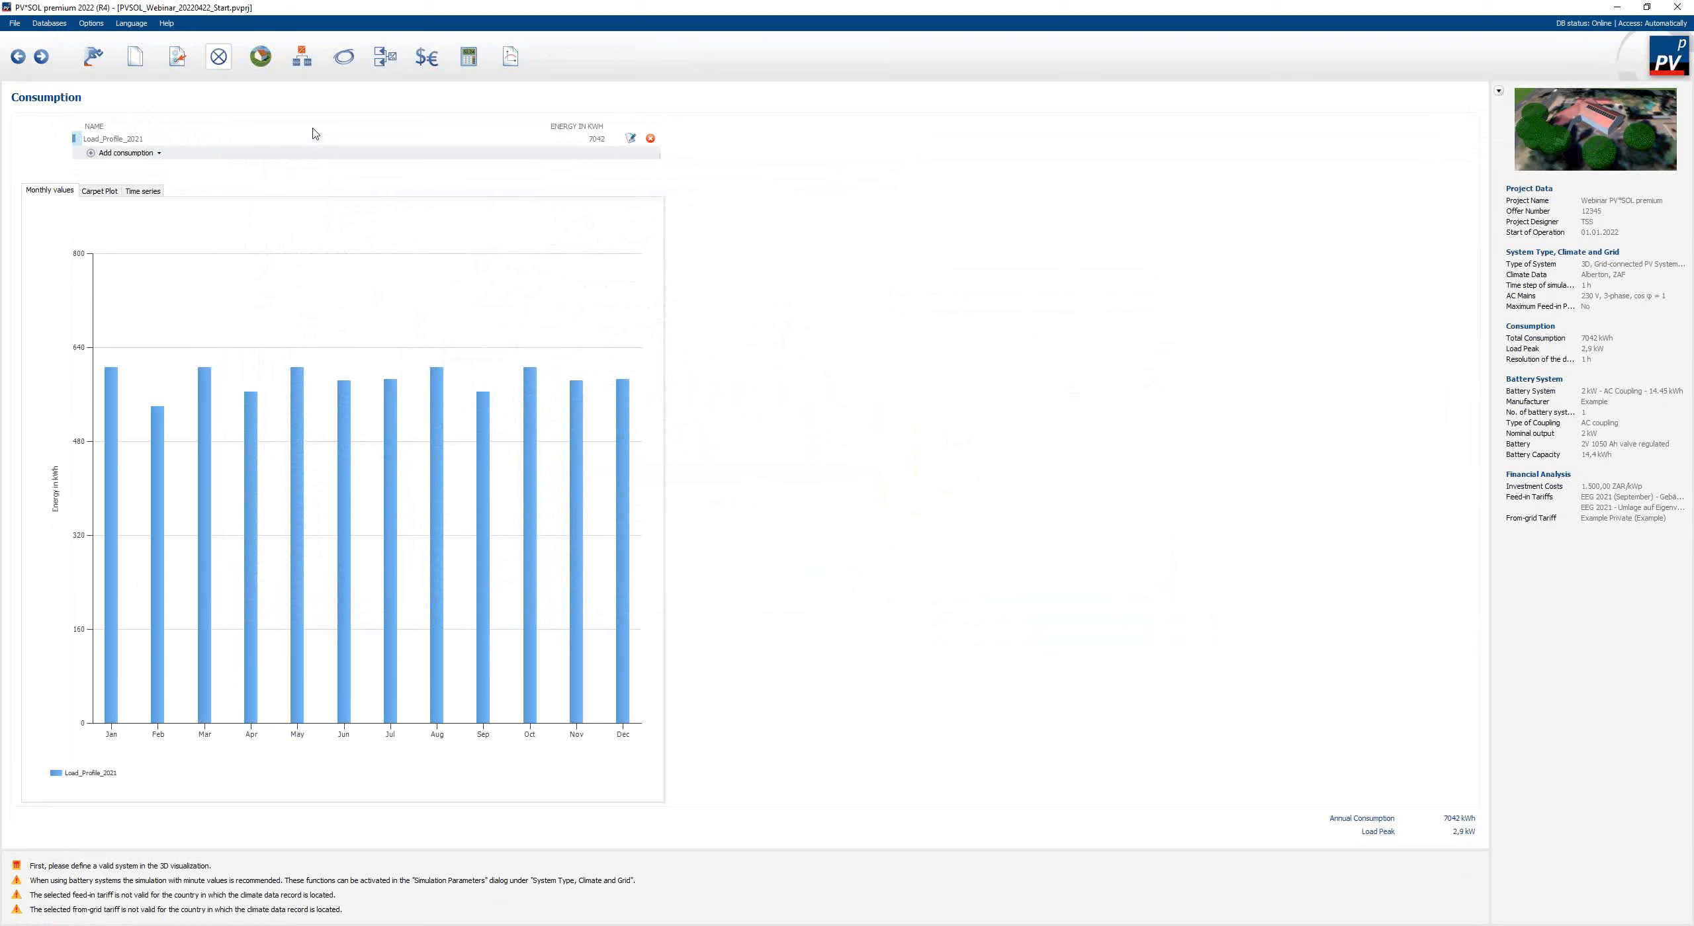
pyautogui.click(258, 59)
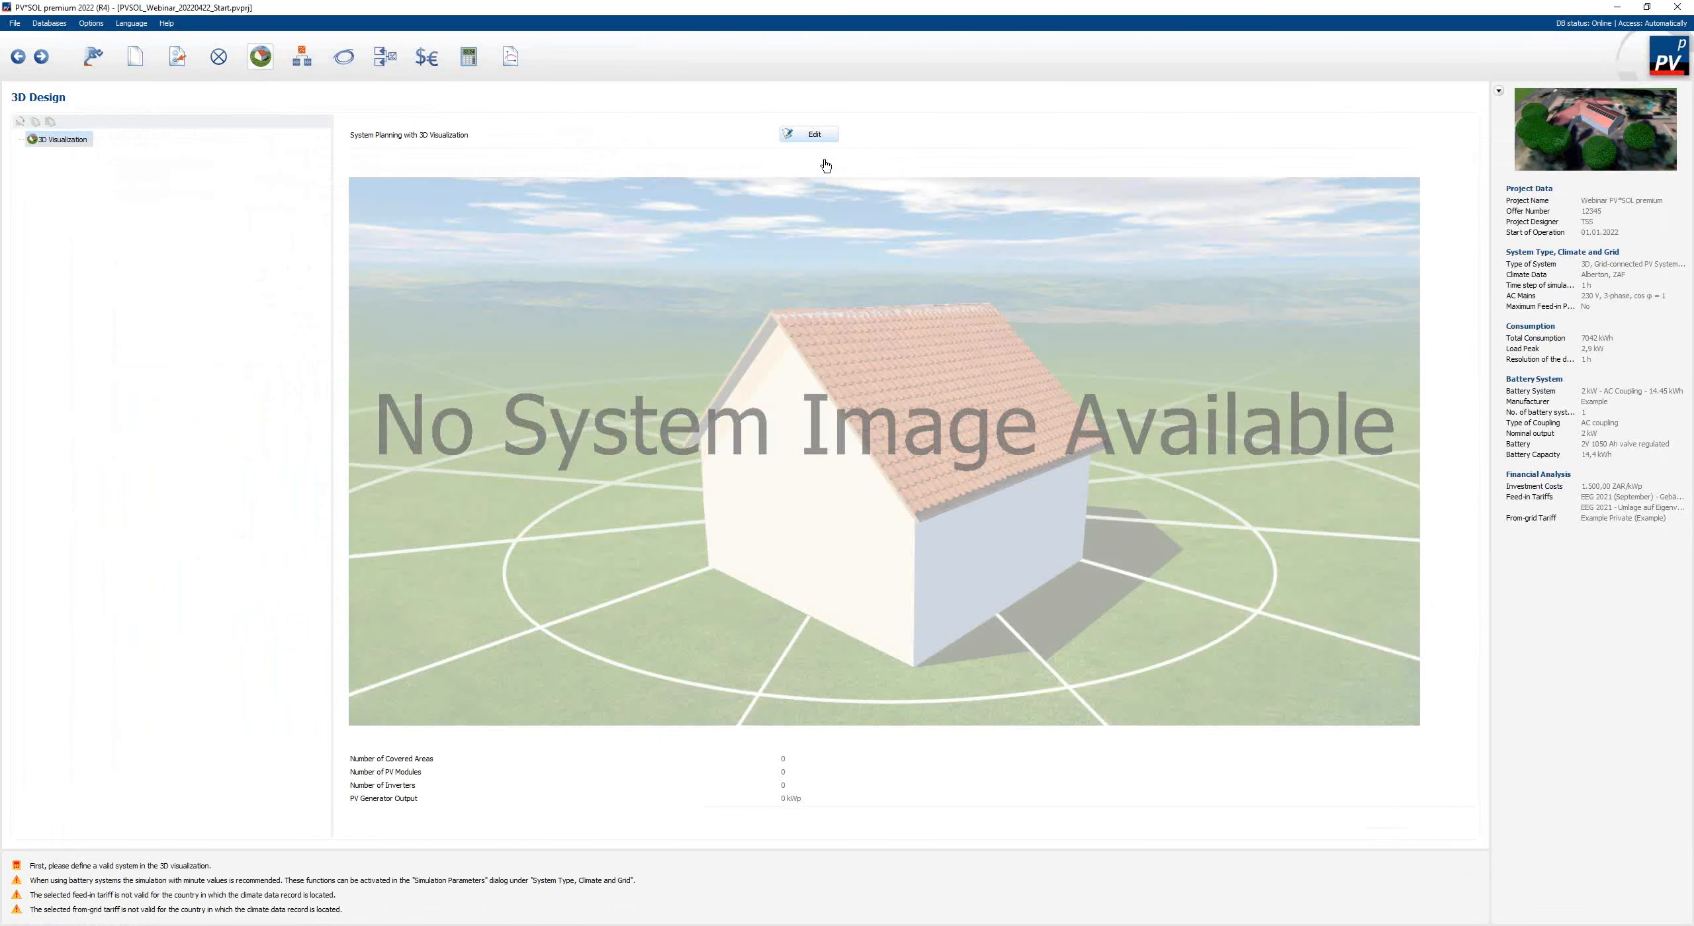
pyautogui.click(816, 135)
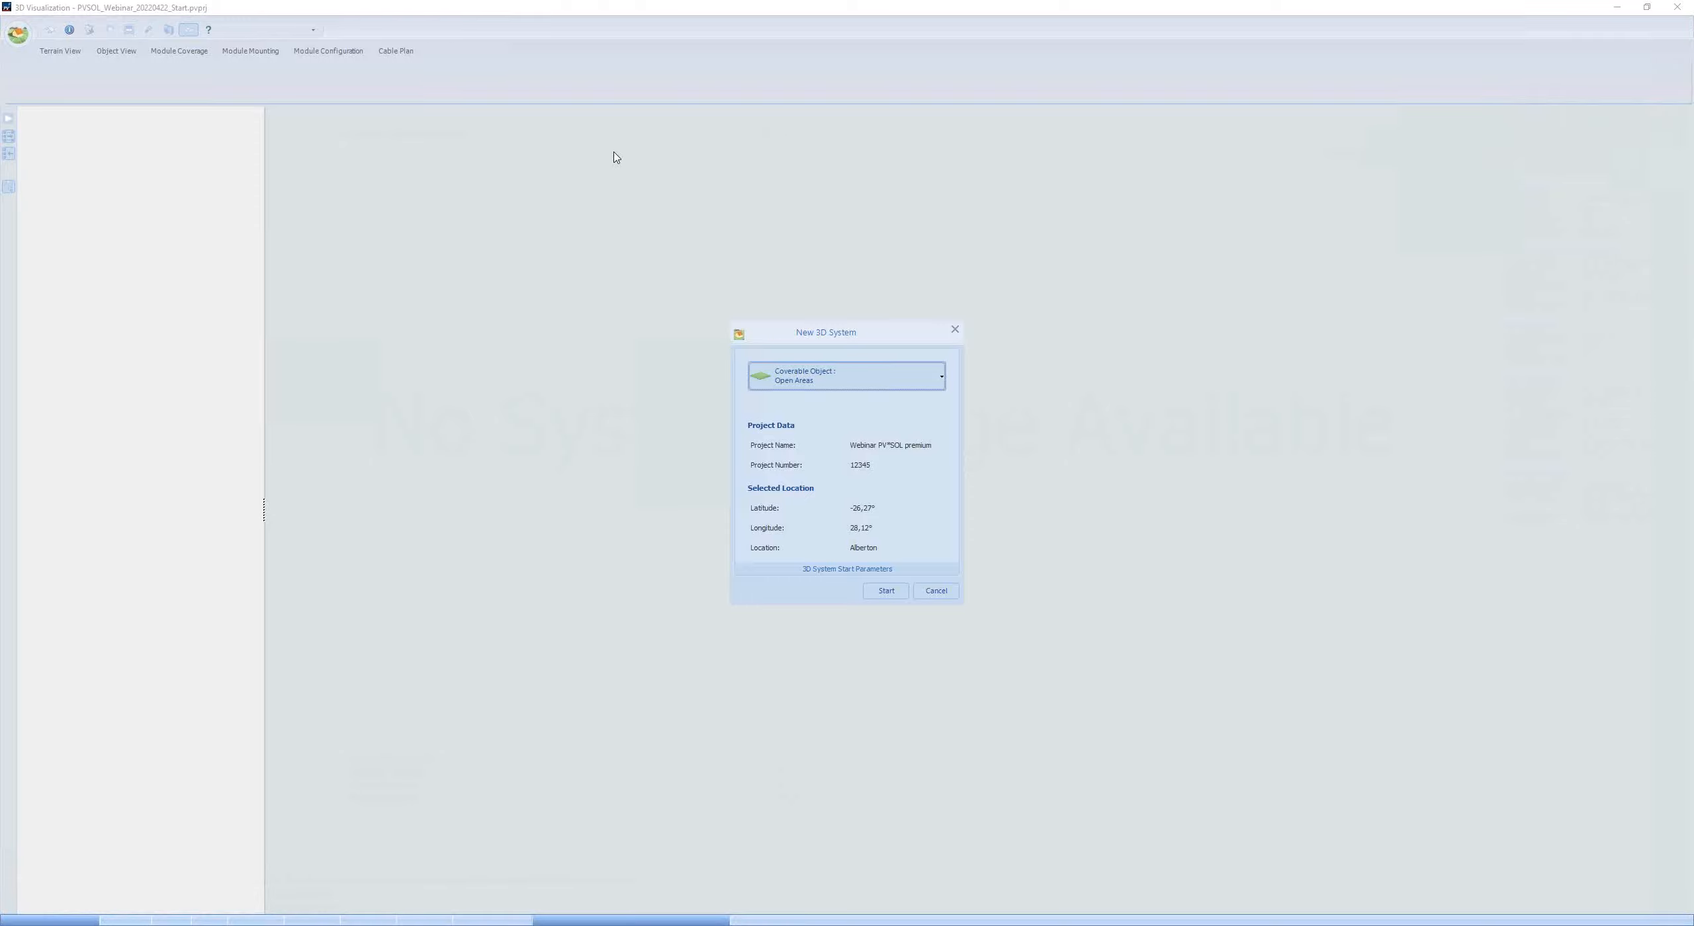
# - Set the new 3D system's coverable object to Map Section and keep Google - Satellite as the map provider
pyautogui.click(943, 378)
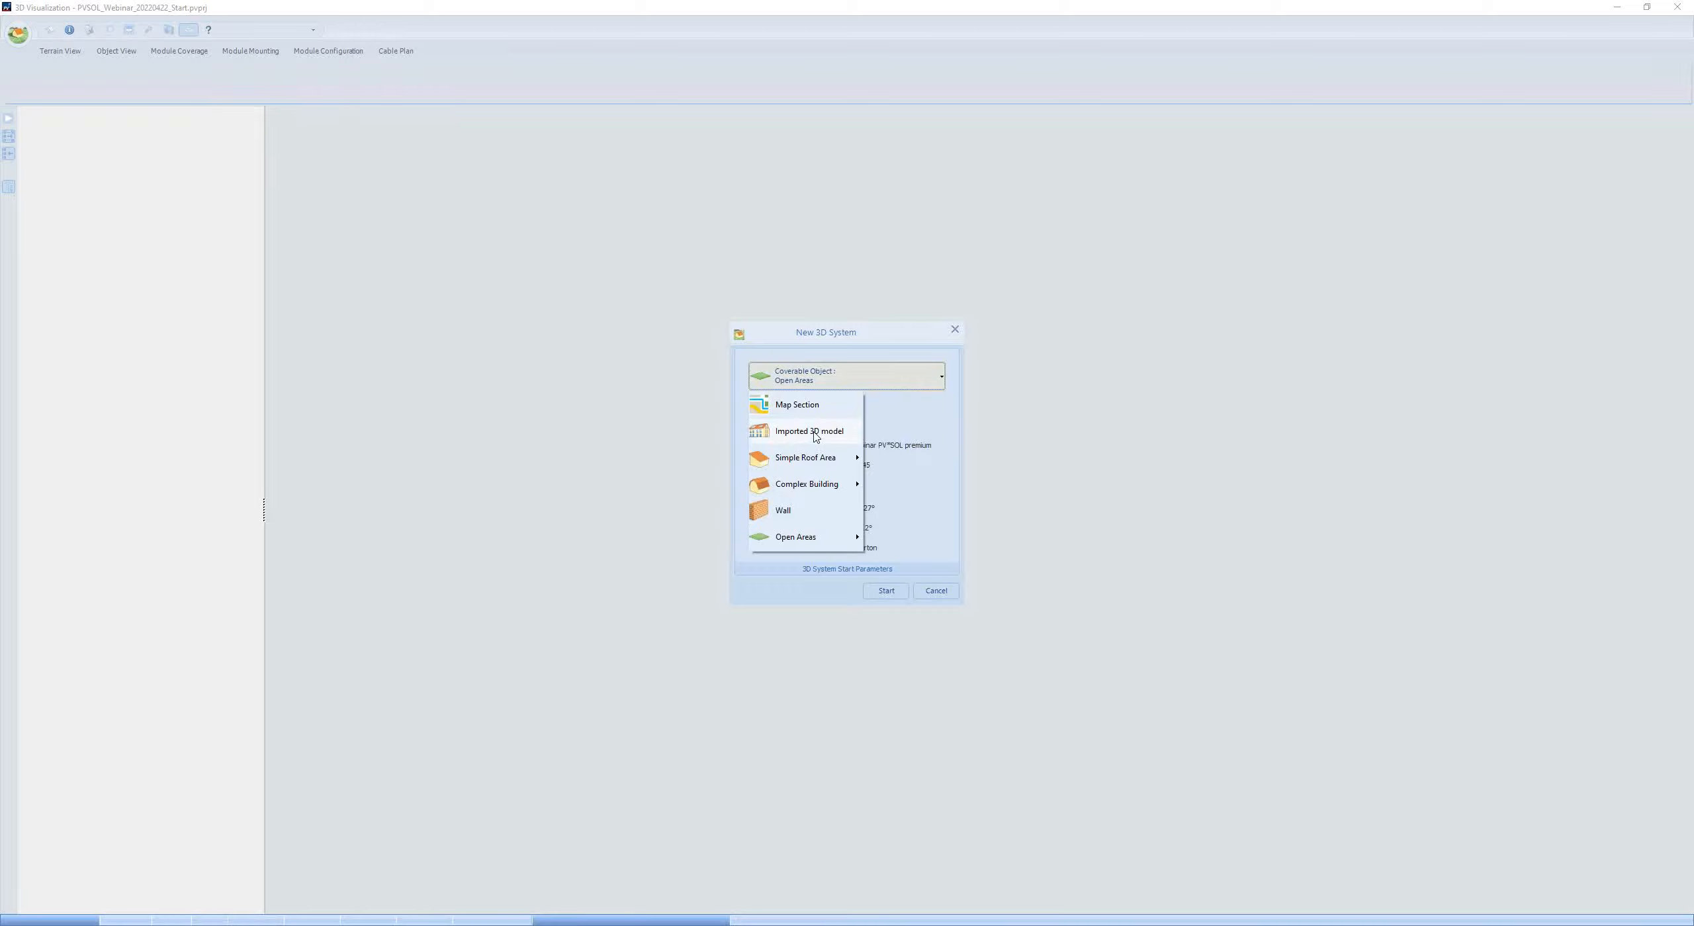
pyautogui.moveTo(809, 466)
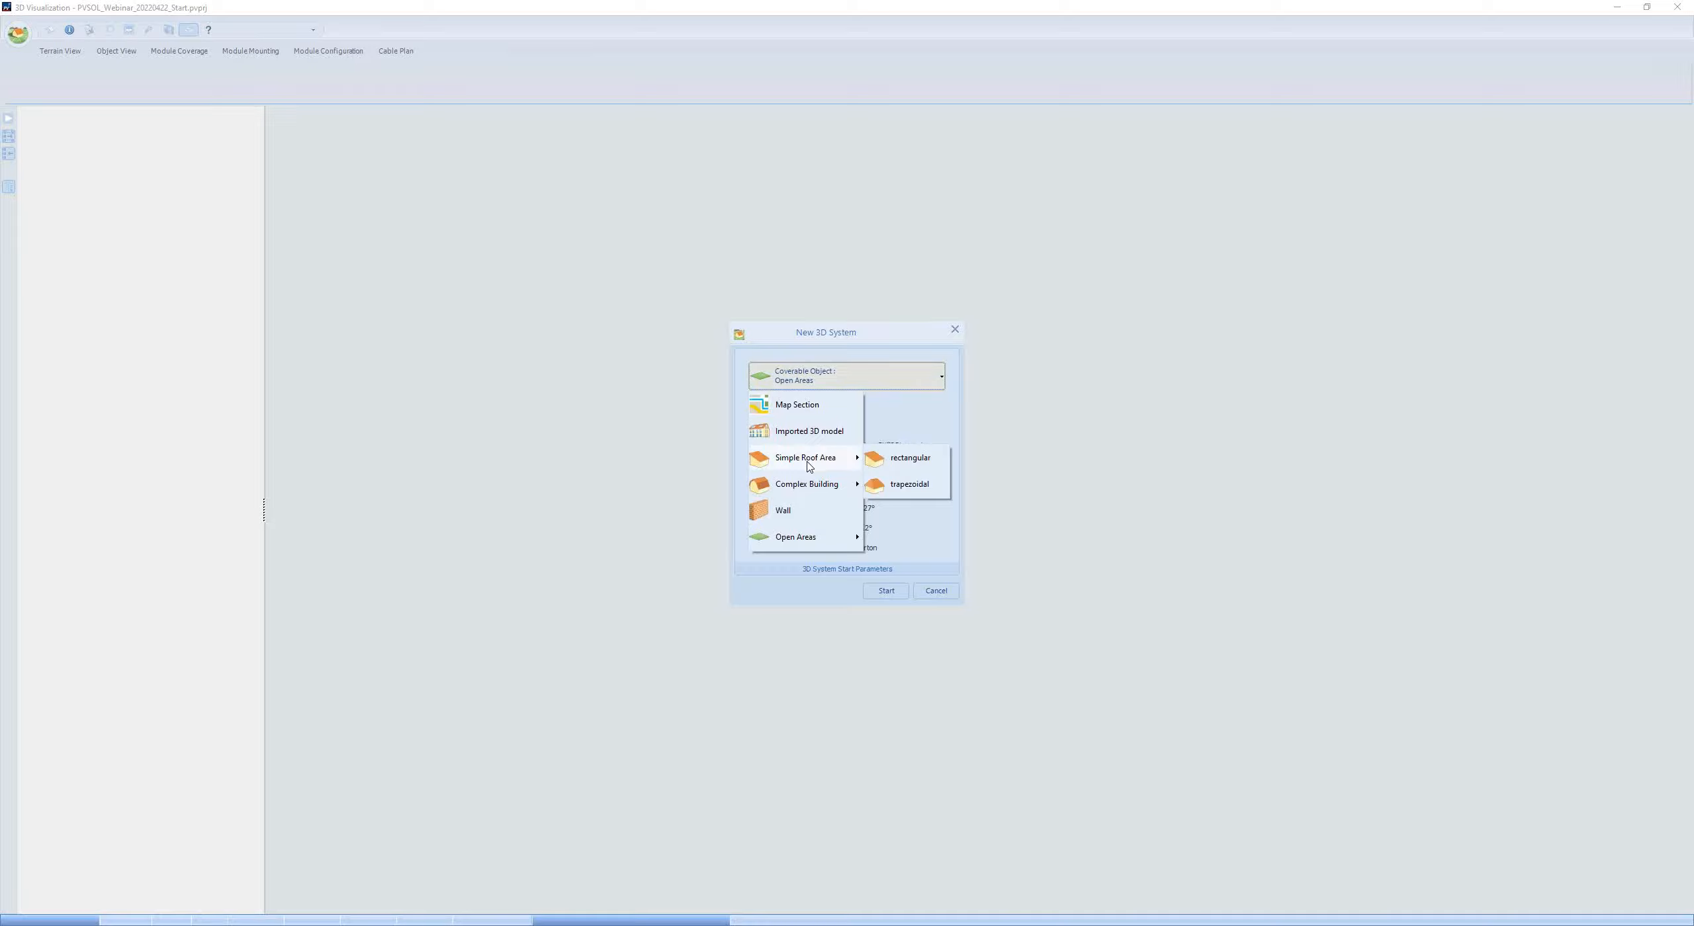
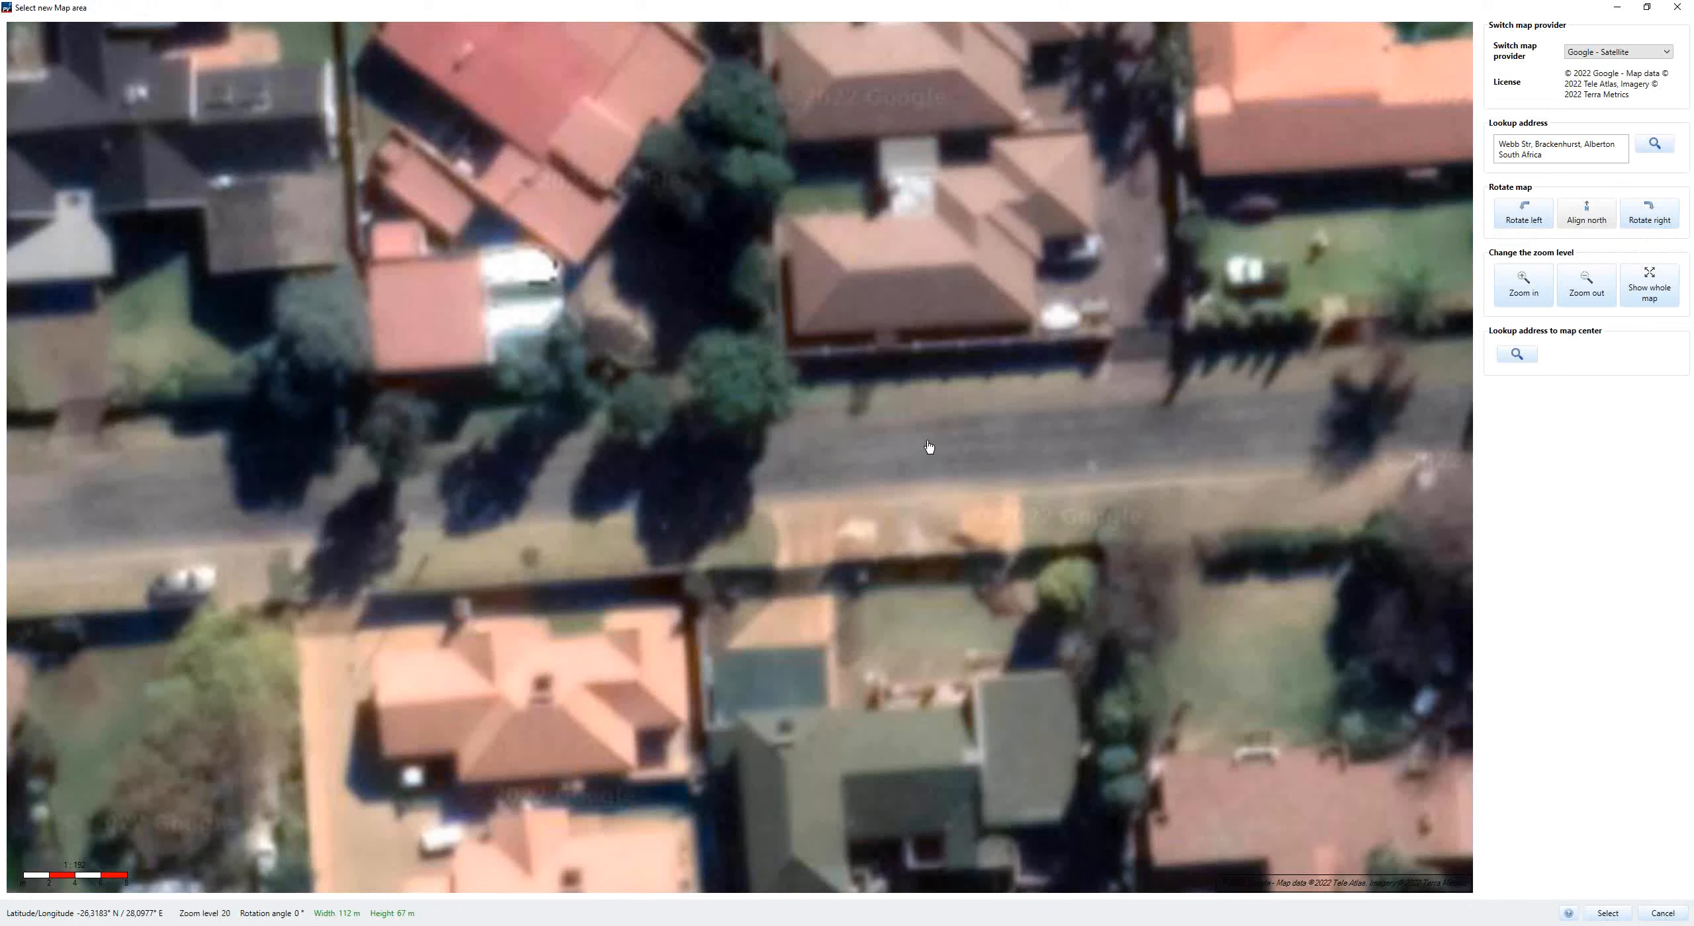
pyautogui.scroll(-1, 929, 447)
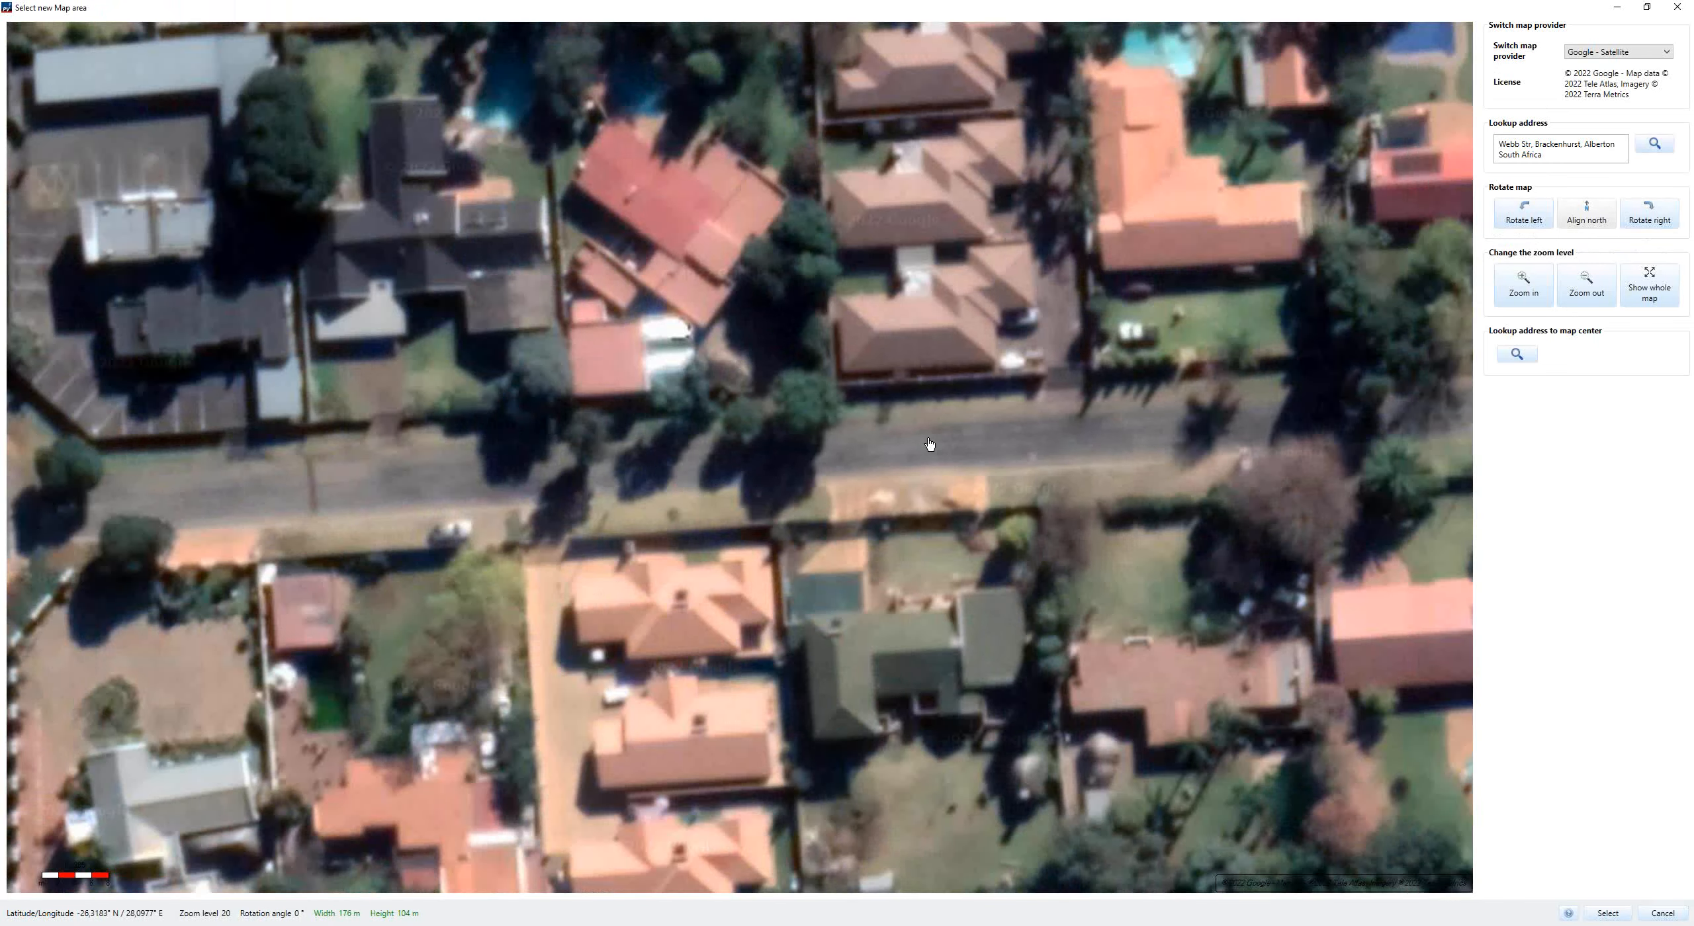
pyautogui.scroll(-1, 930, 442)
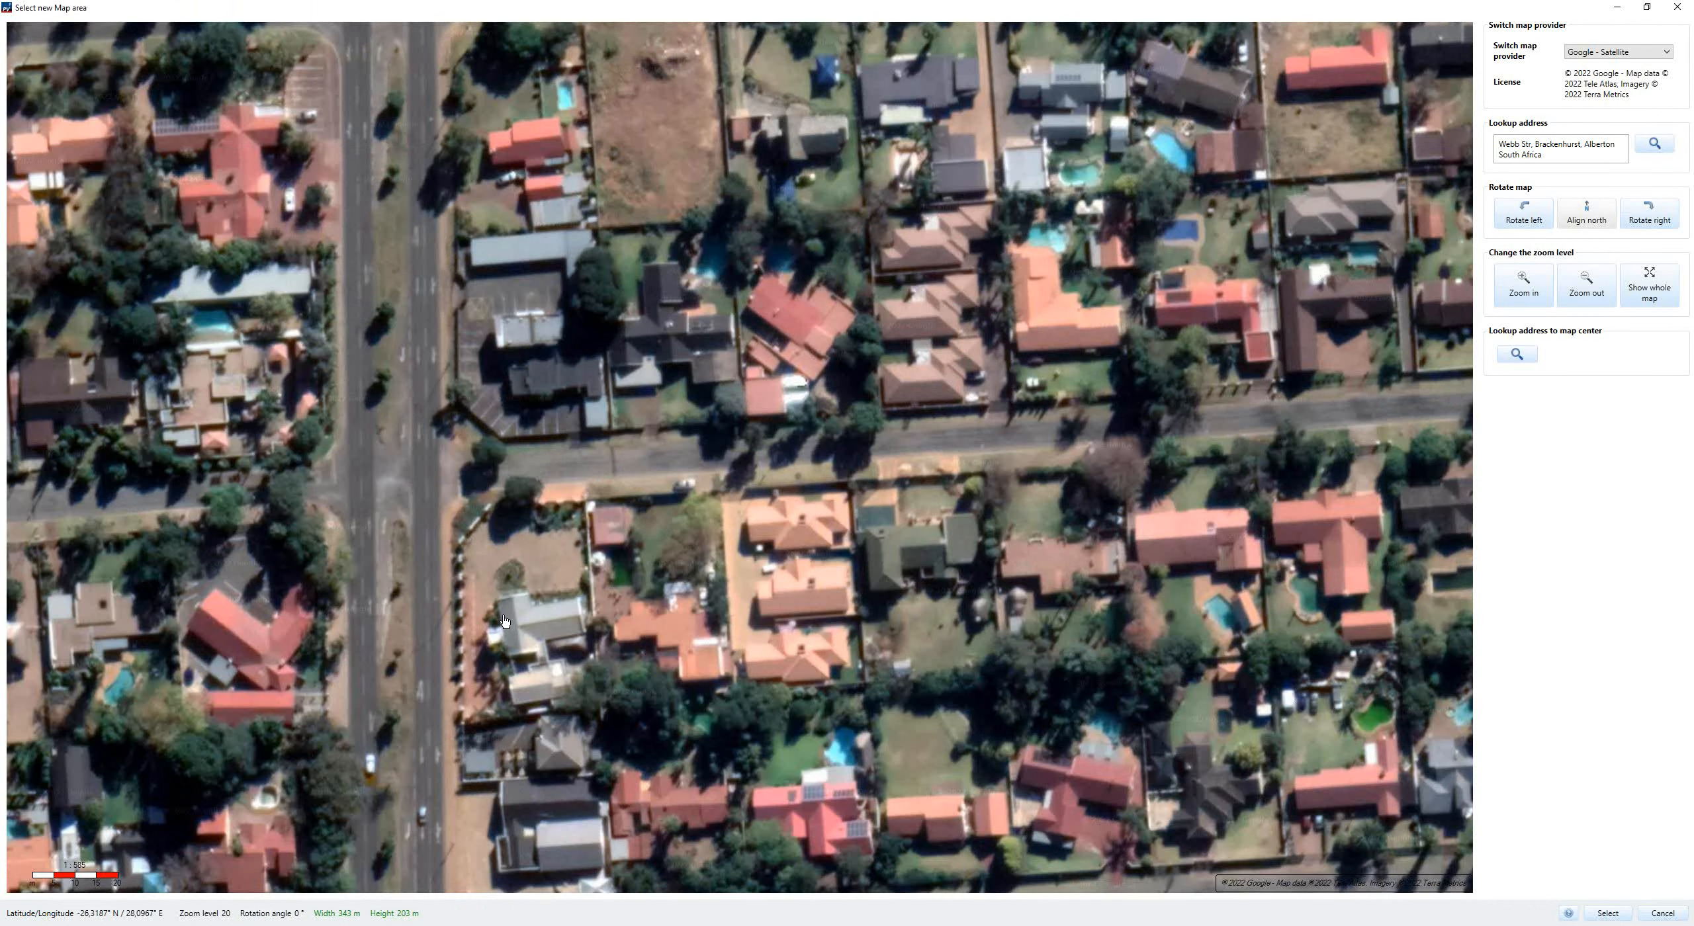
pyautogui.moveTo(497, 622); pyautogui.dragTo(917, 460)
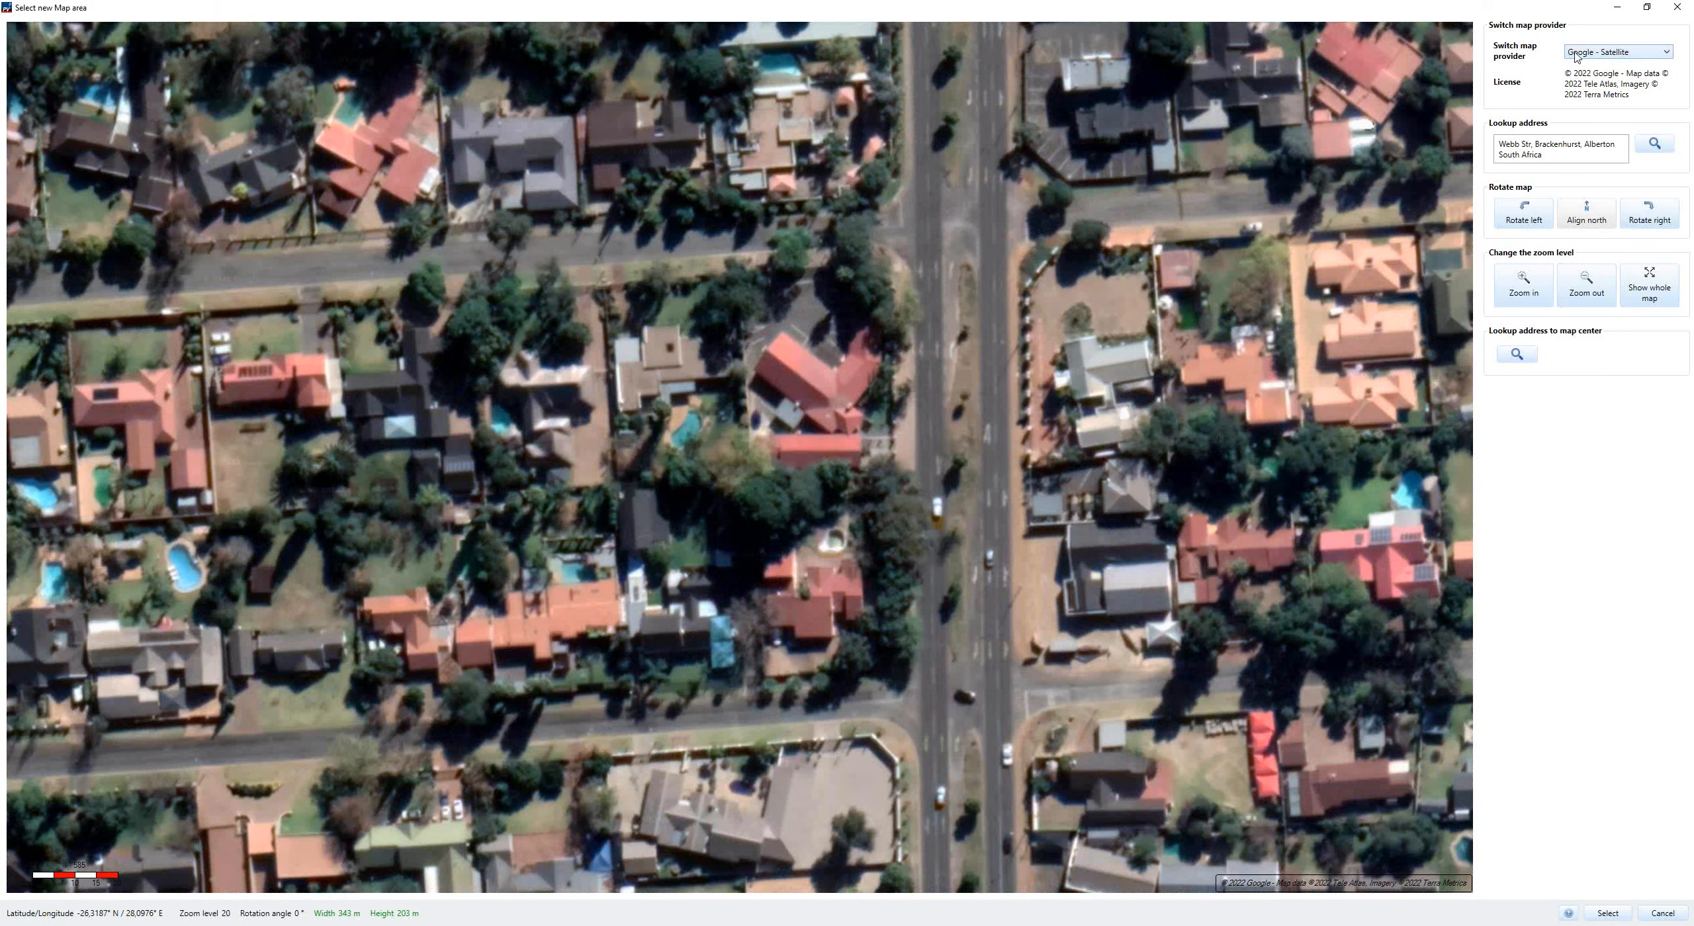
pyautogui.click(1667, 53)
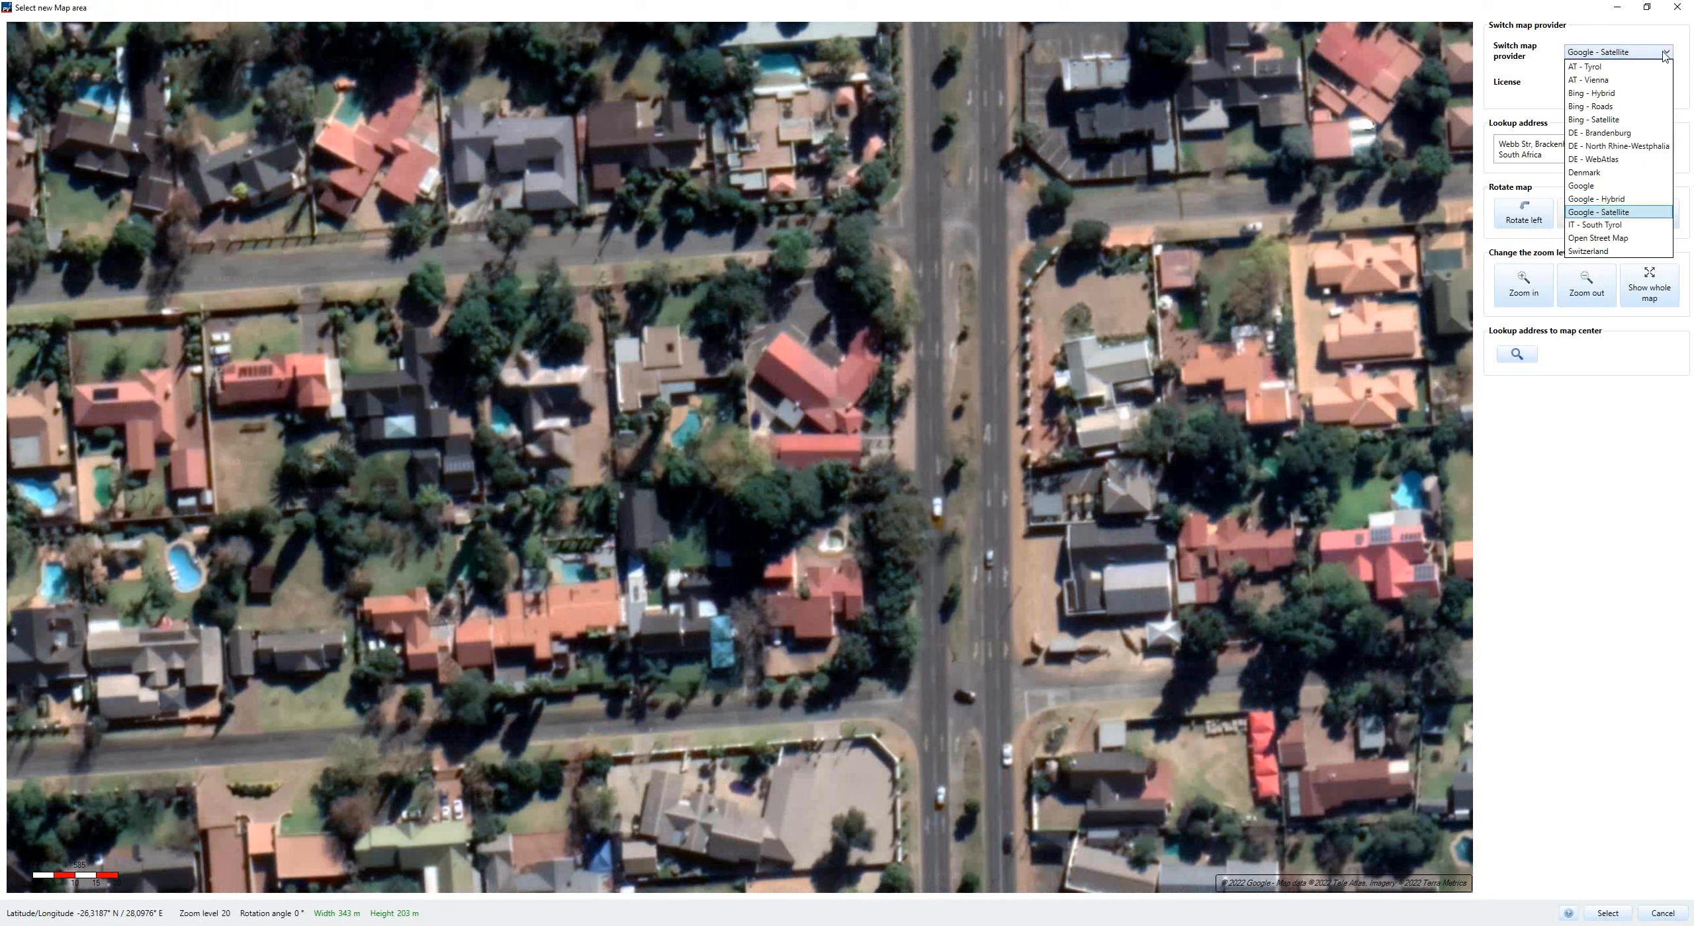
pyautogui.click(1610, 212)
# - Frame the V-shaped red-roofed building west of the main road as the map section and start the 3D system with it
pyautogui.scroll(3, 851, 377)
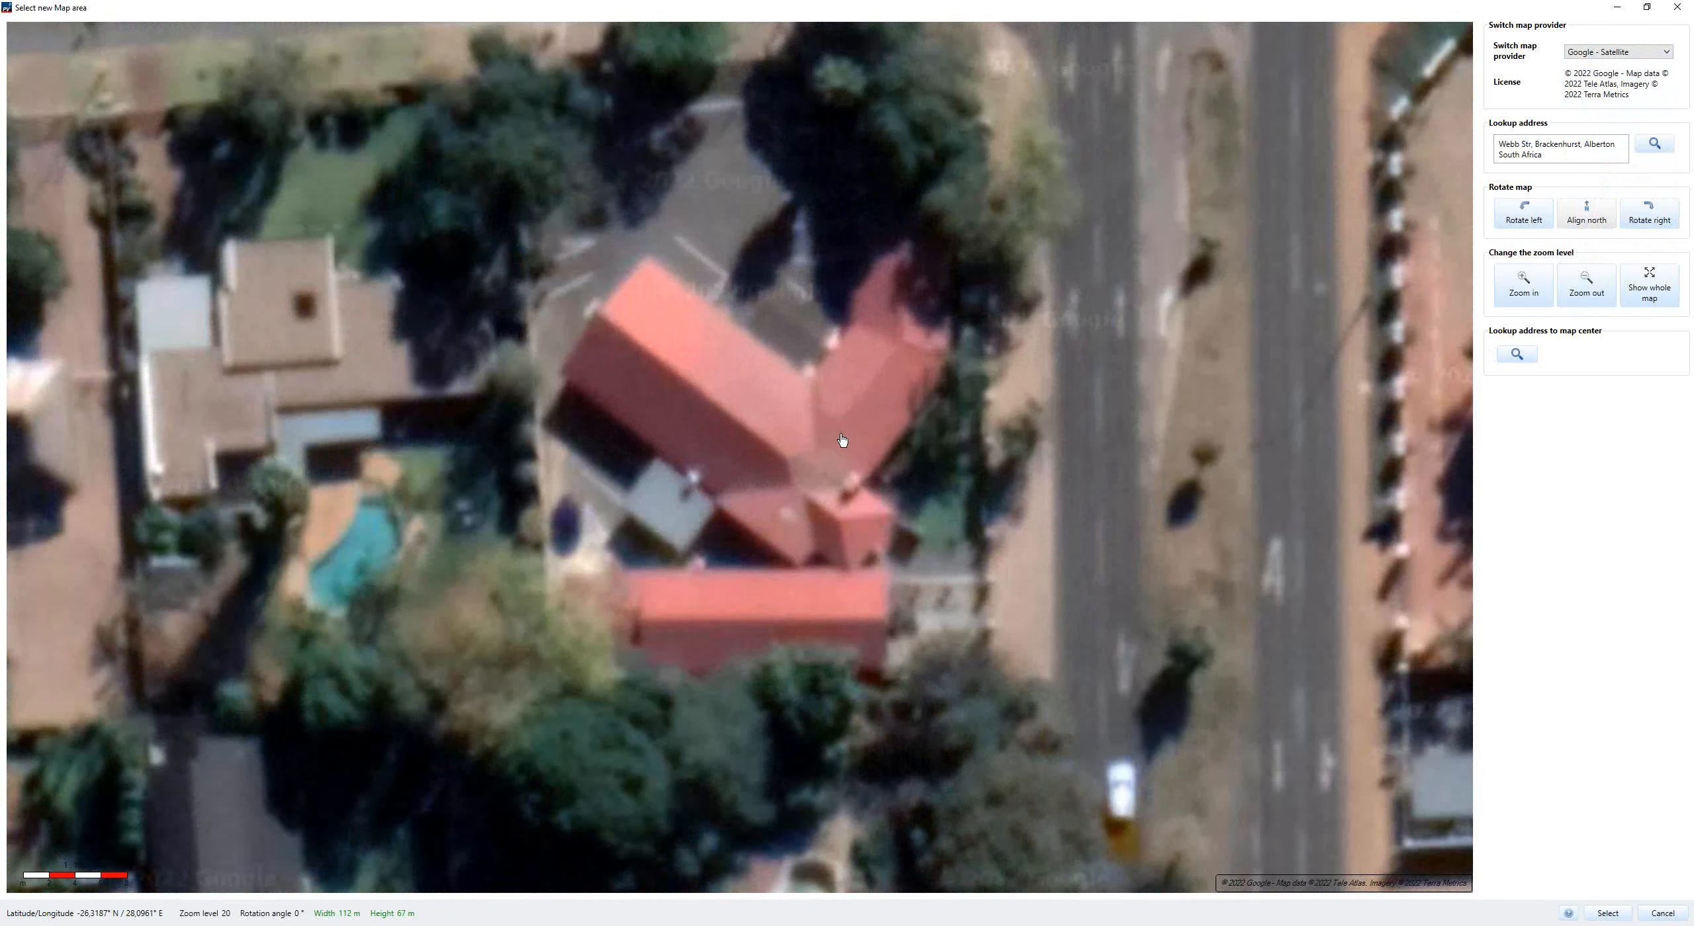
pyautogui.scroll(1, 846, 507)
pyautogui.moveTo(846, 507)
pyautogui.mouseDown()
pyautogui.moveTo(846, 543)
pyautogui.moveTo(844, 441)
pyautogui.moveTo(849, 492)
pyautogui.mouseUp()
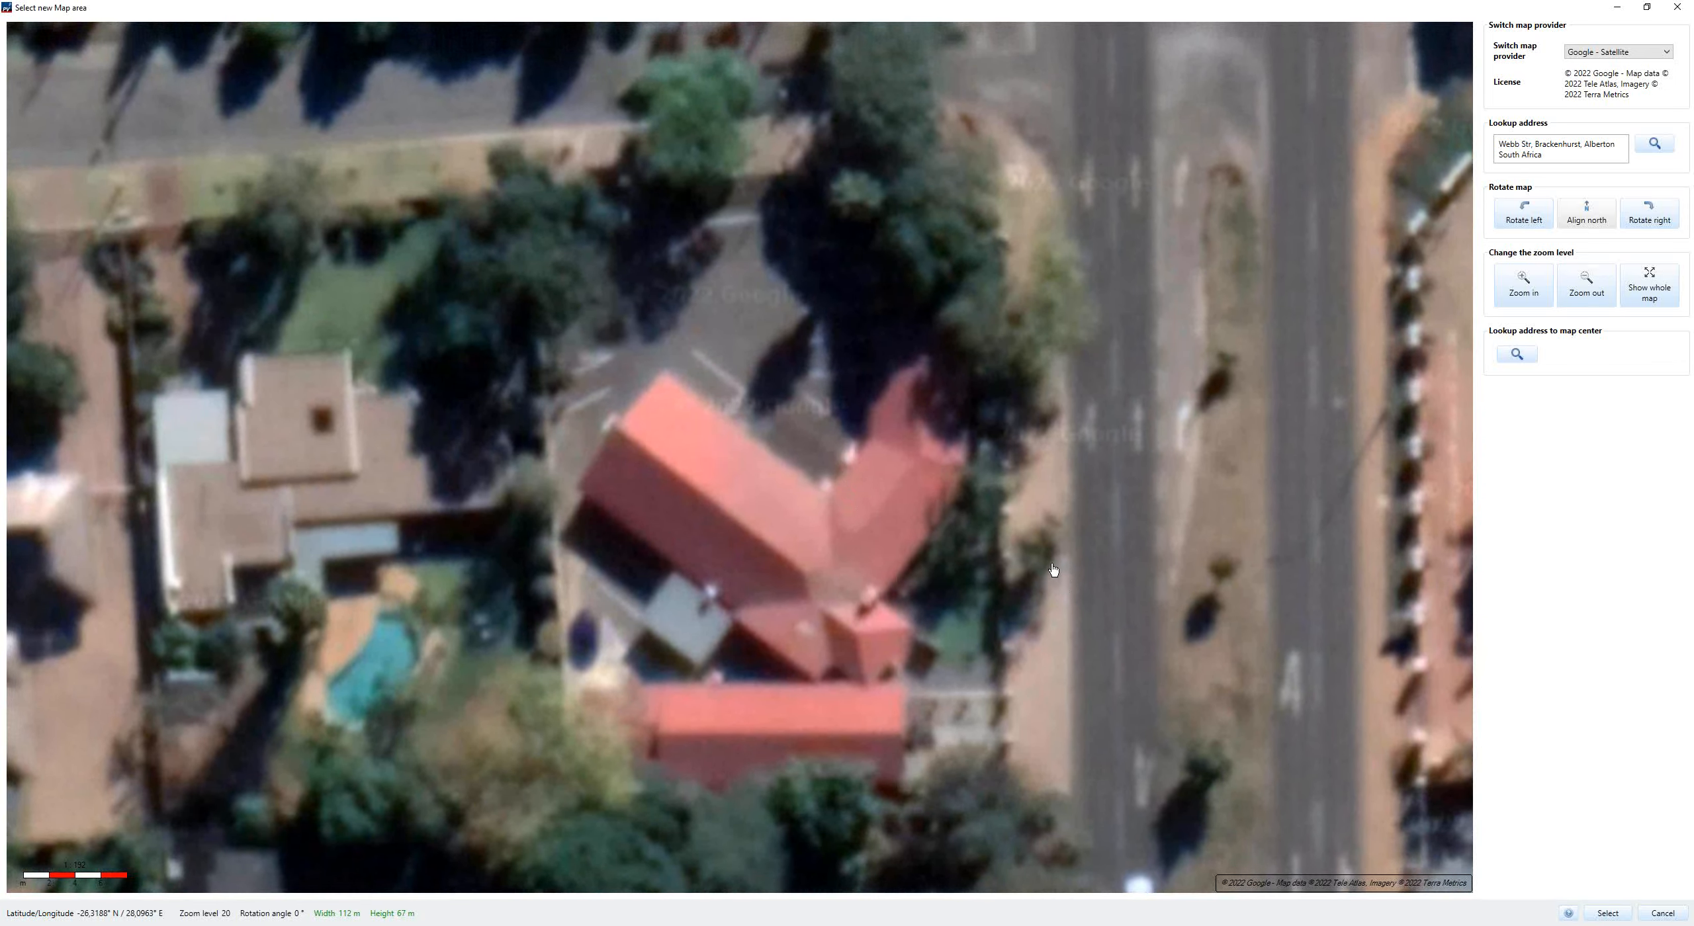
pyautogui.click(1608, 914)
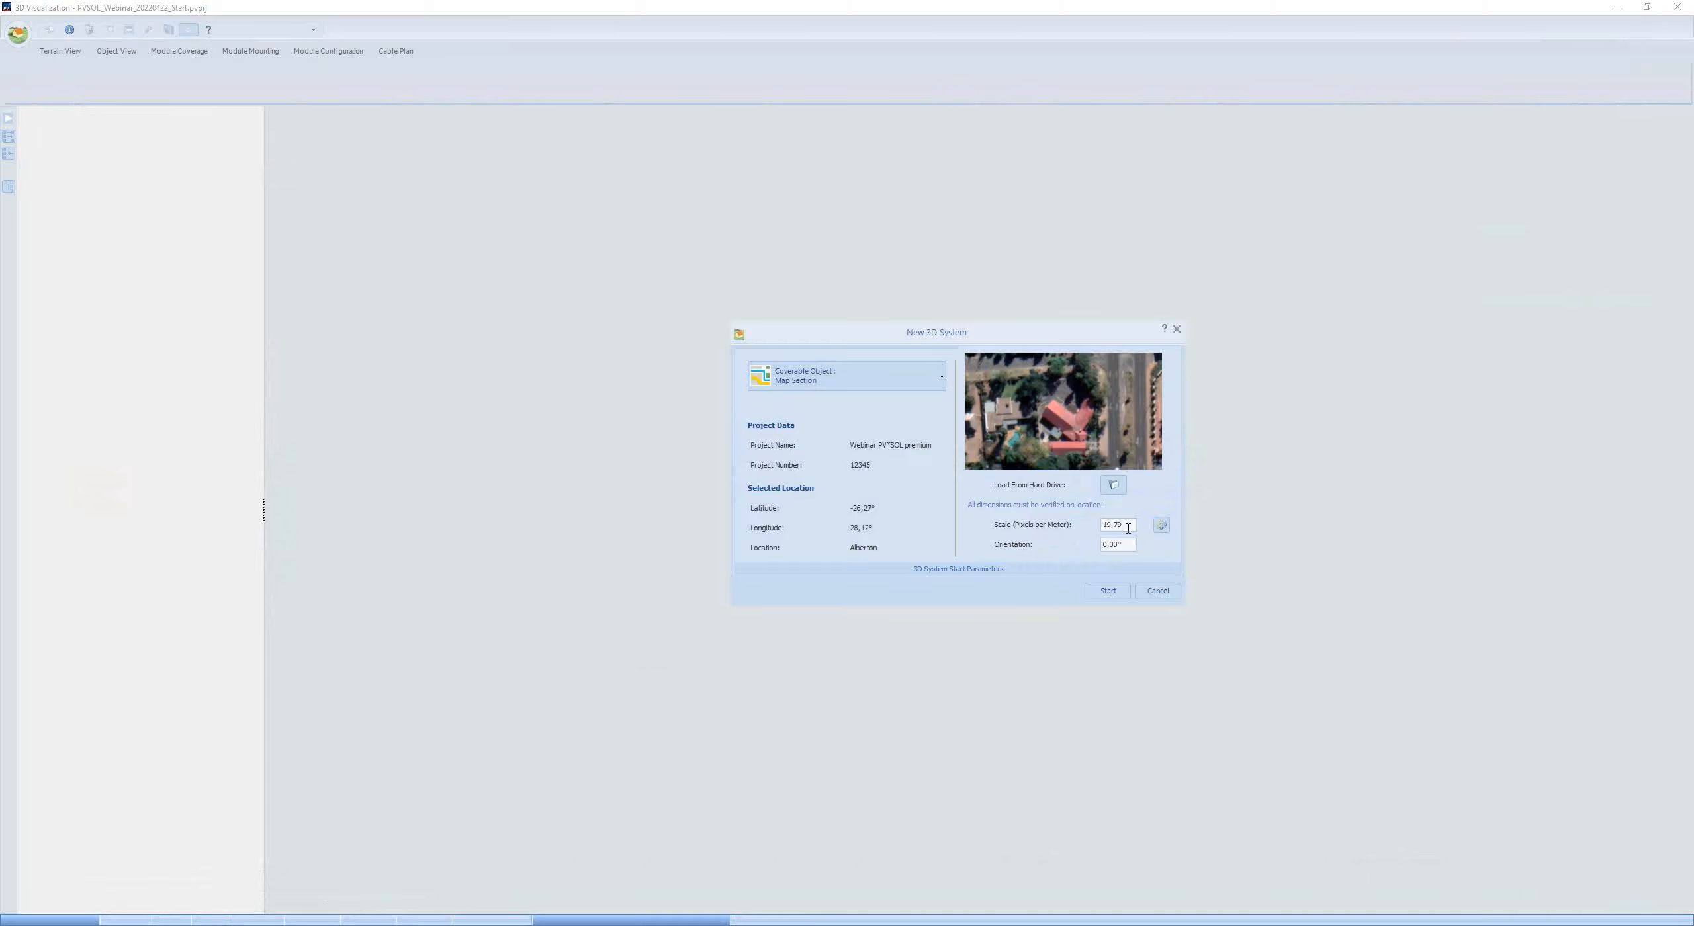
pyautogui.click(1106, 593)
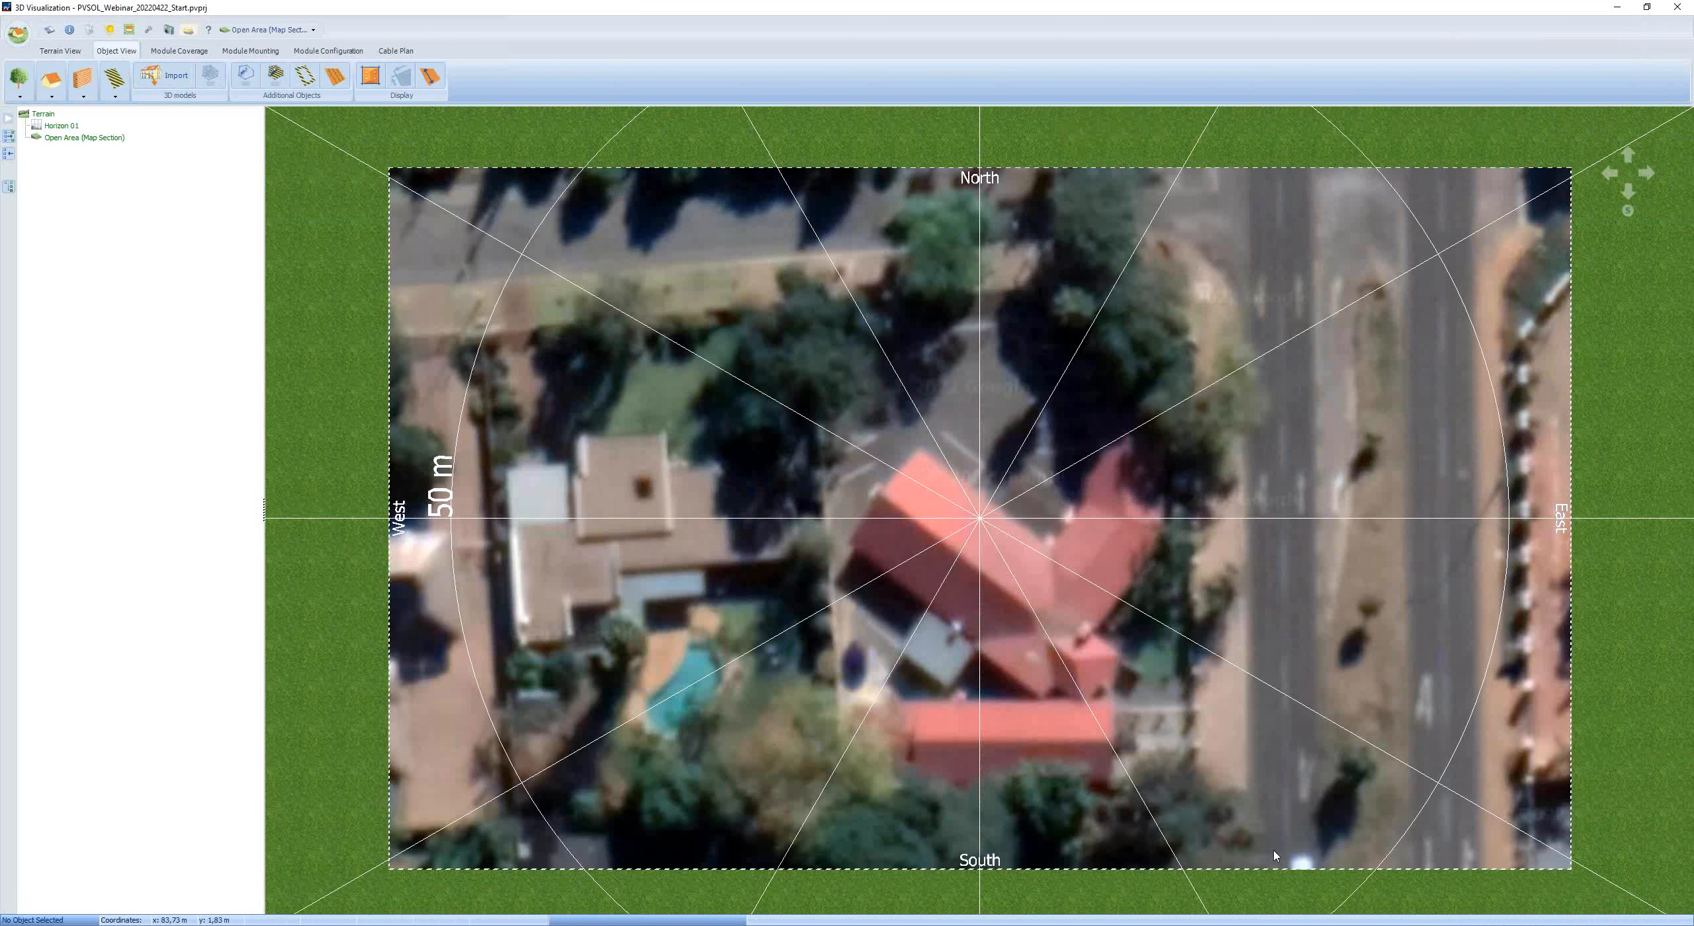
# - Turn off the terrain's coordinate grid in the 3D visualization options
pyautogui.scroll(4, 1274, 855)
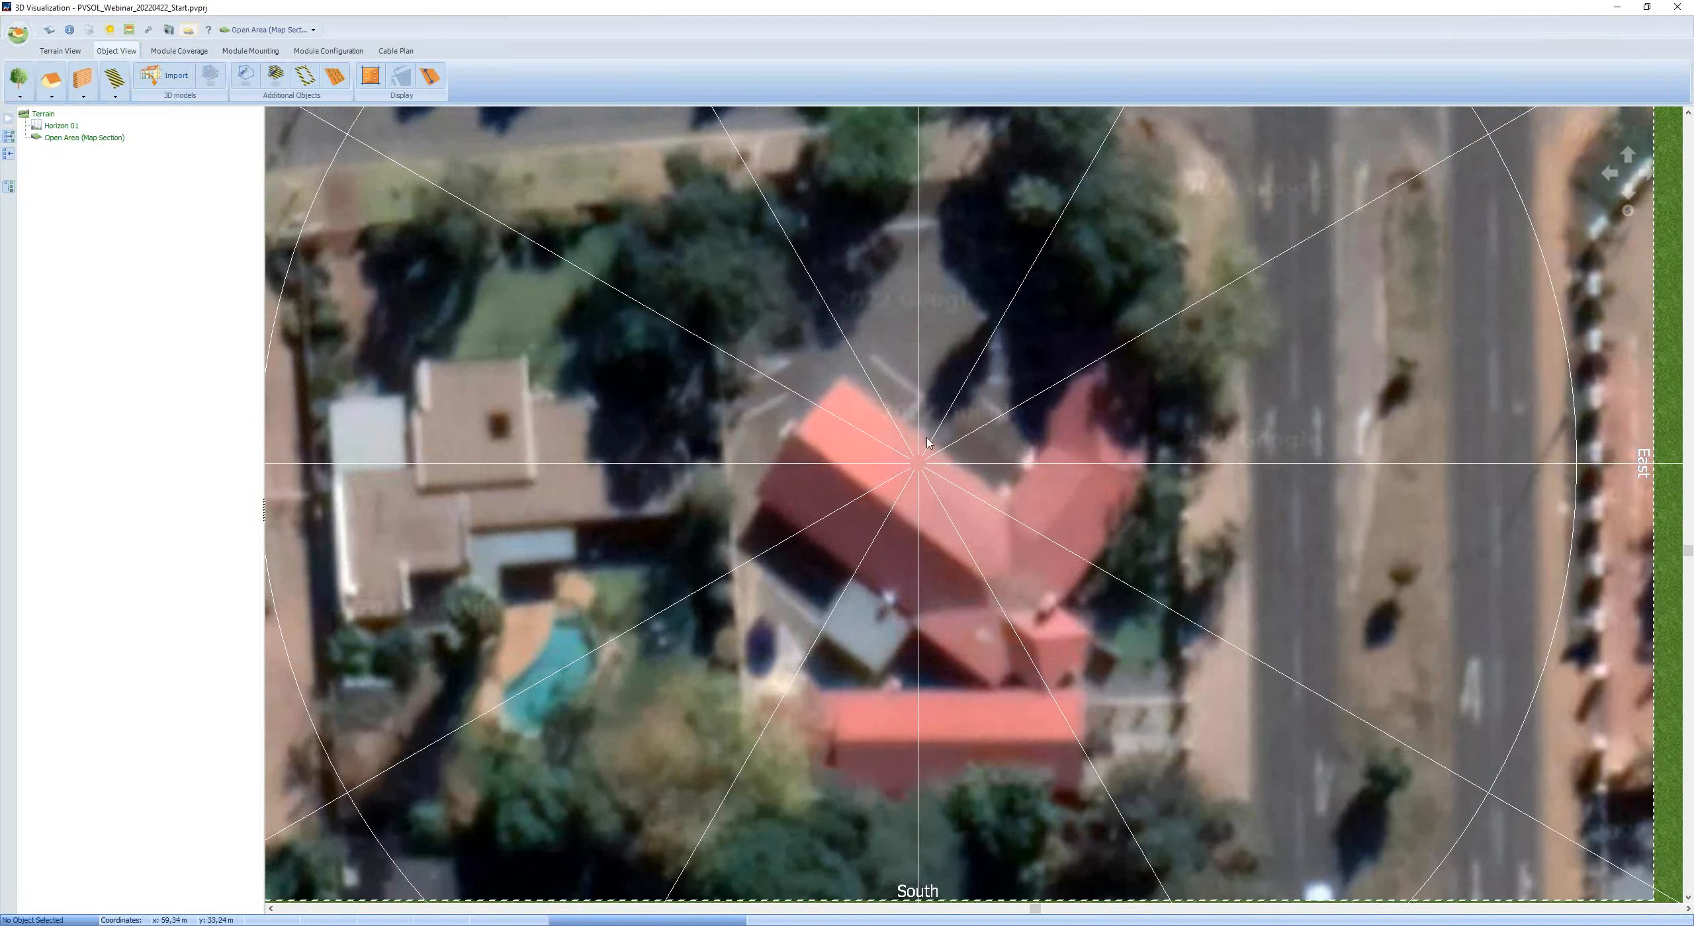
pyautogui.scroll(2, 1016, 897)
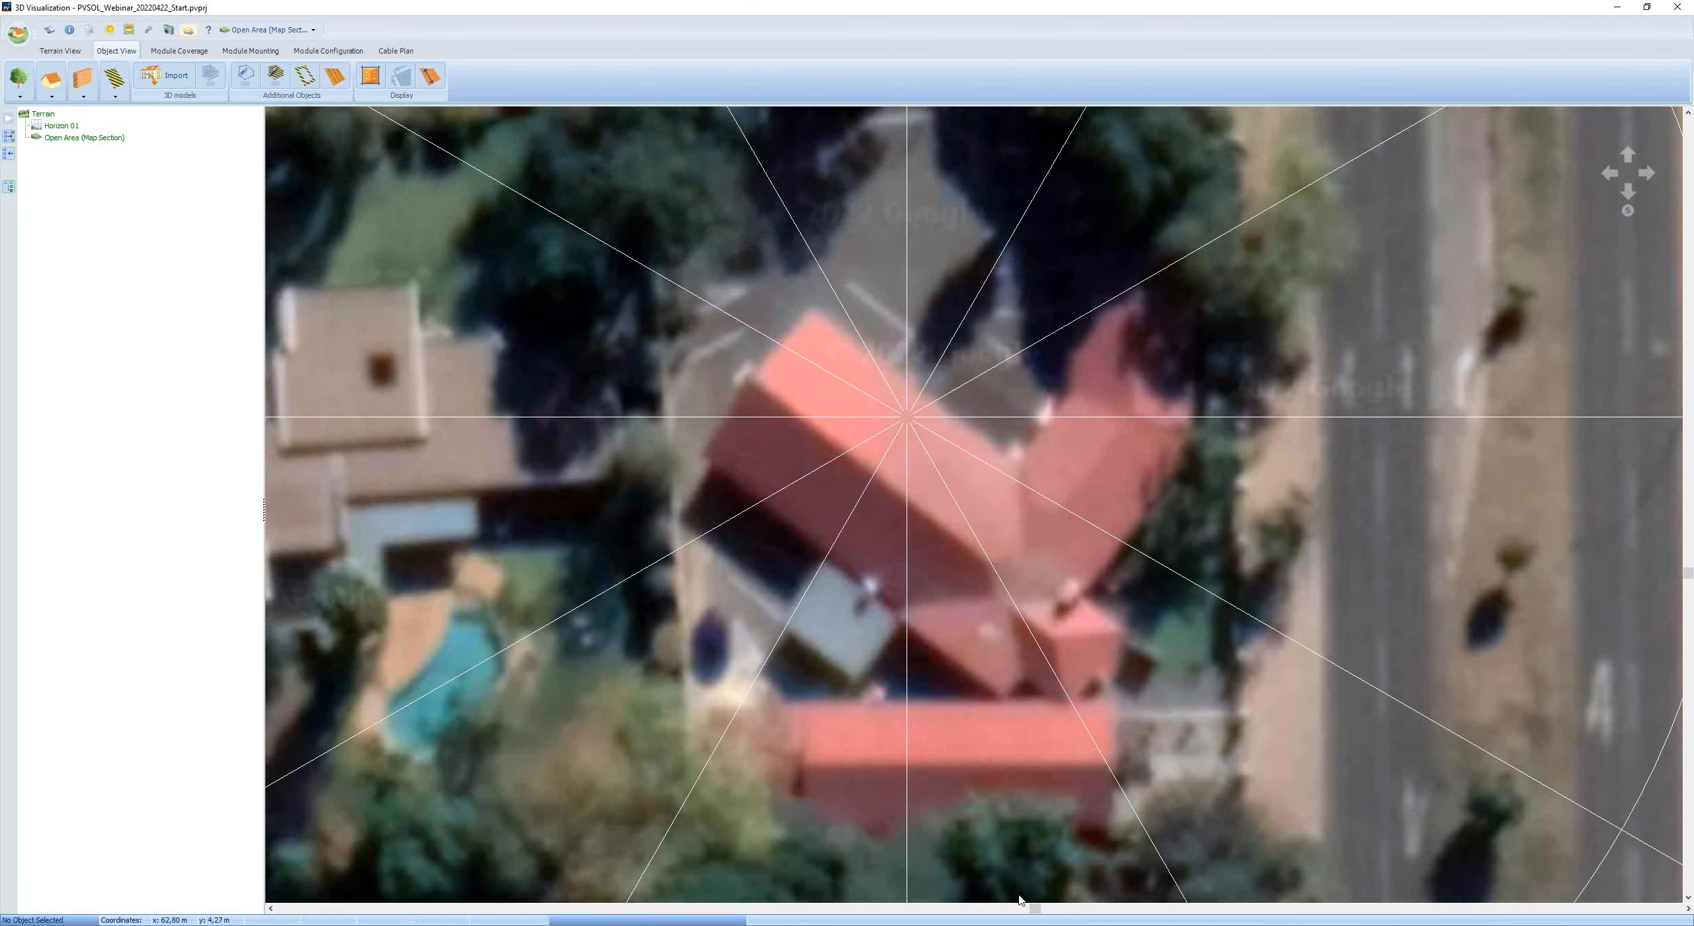
pyautogui.scroll(-2, 1019, 899)
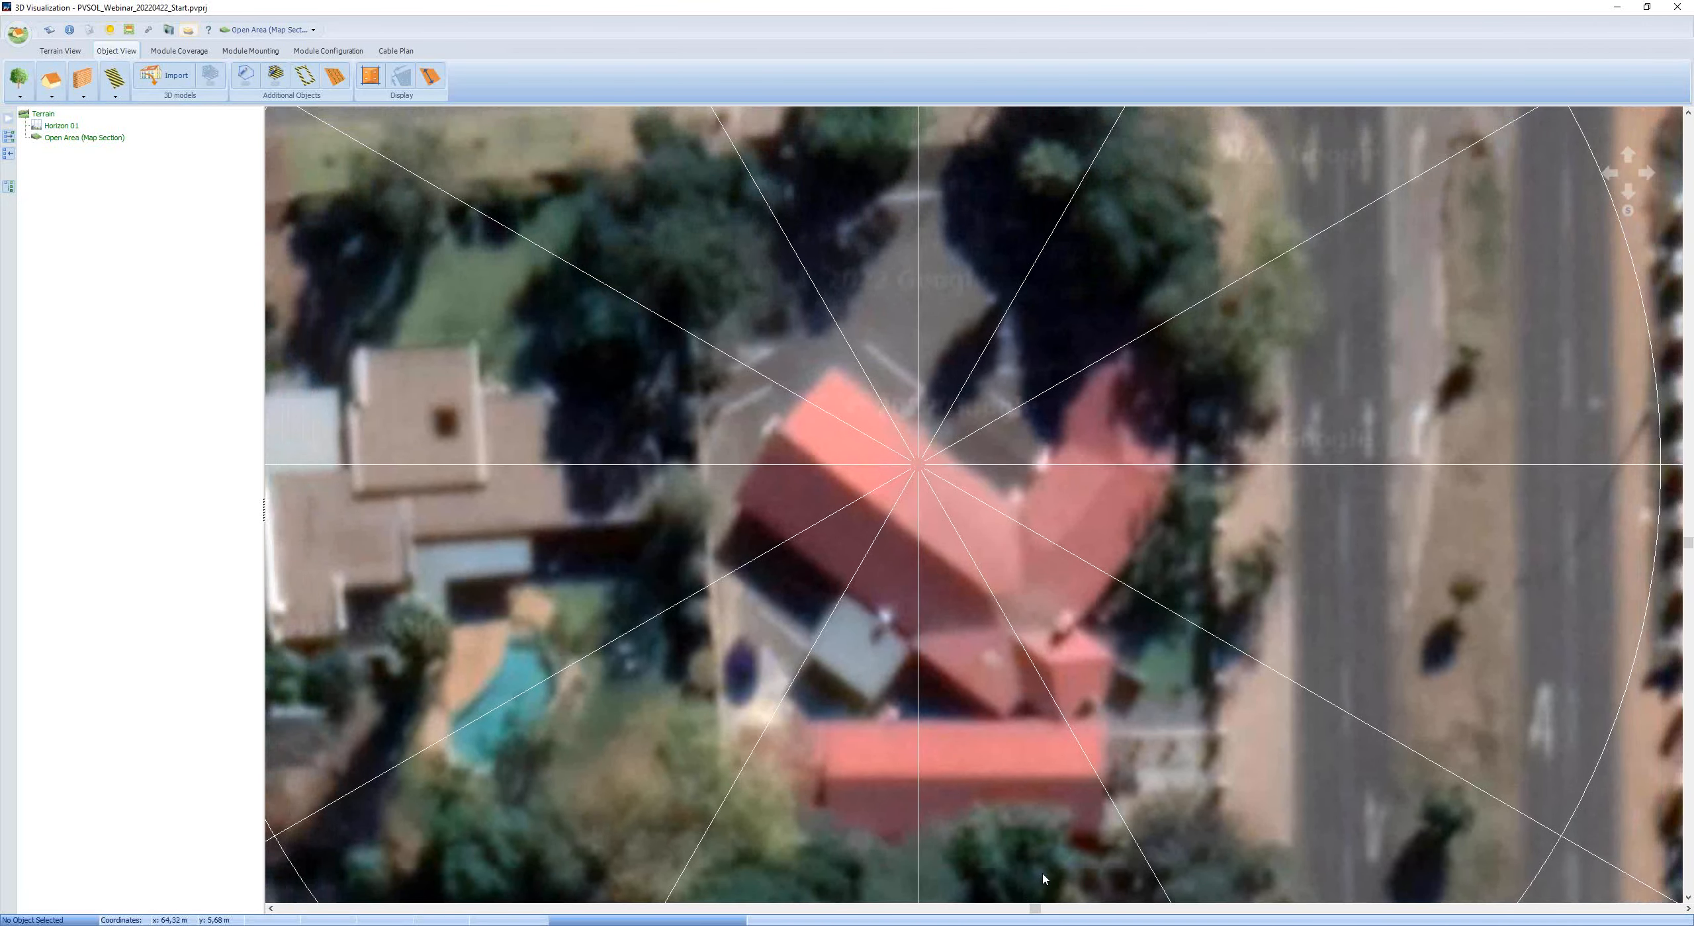
pyautogui.scroll(2, 1027, 848)
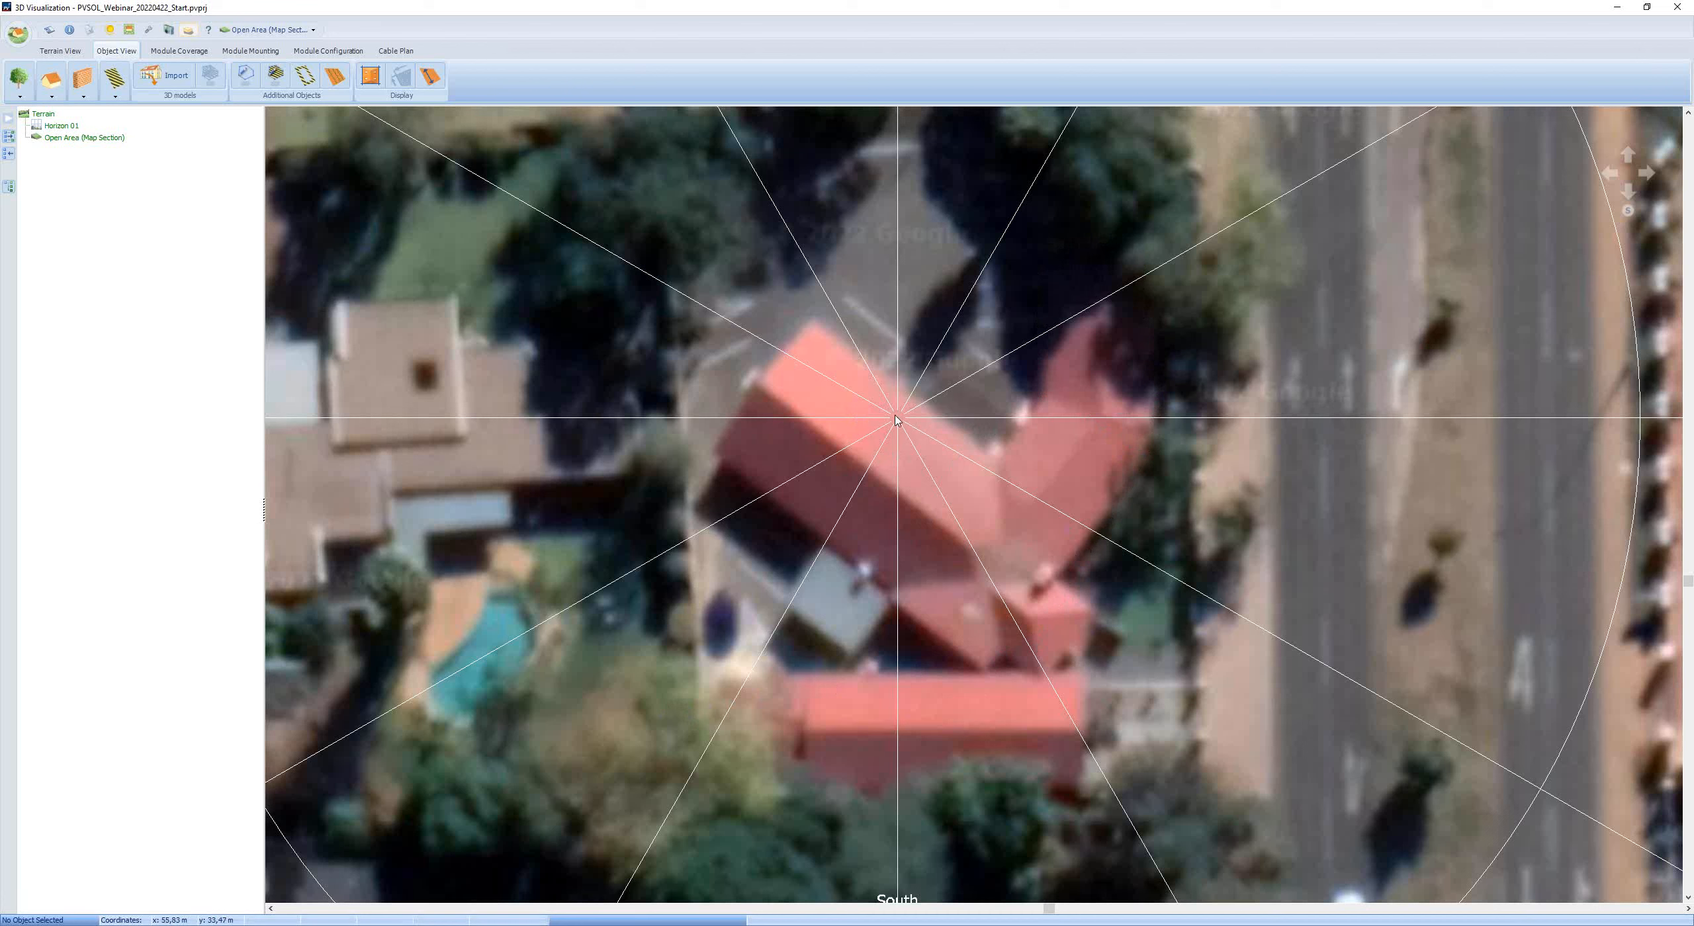
pyautogui.click(149, 33)
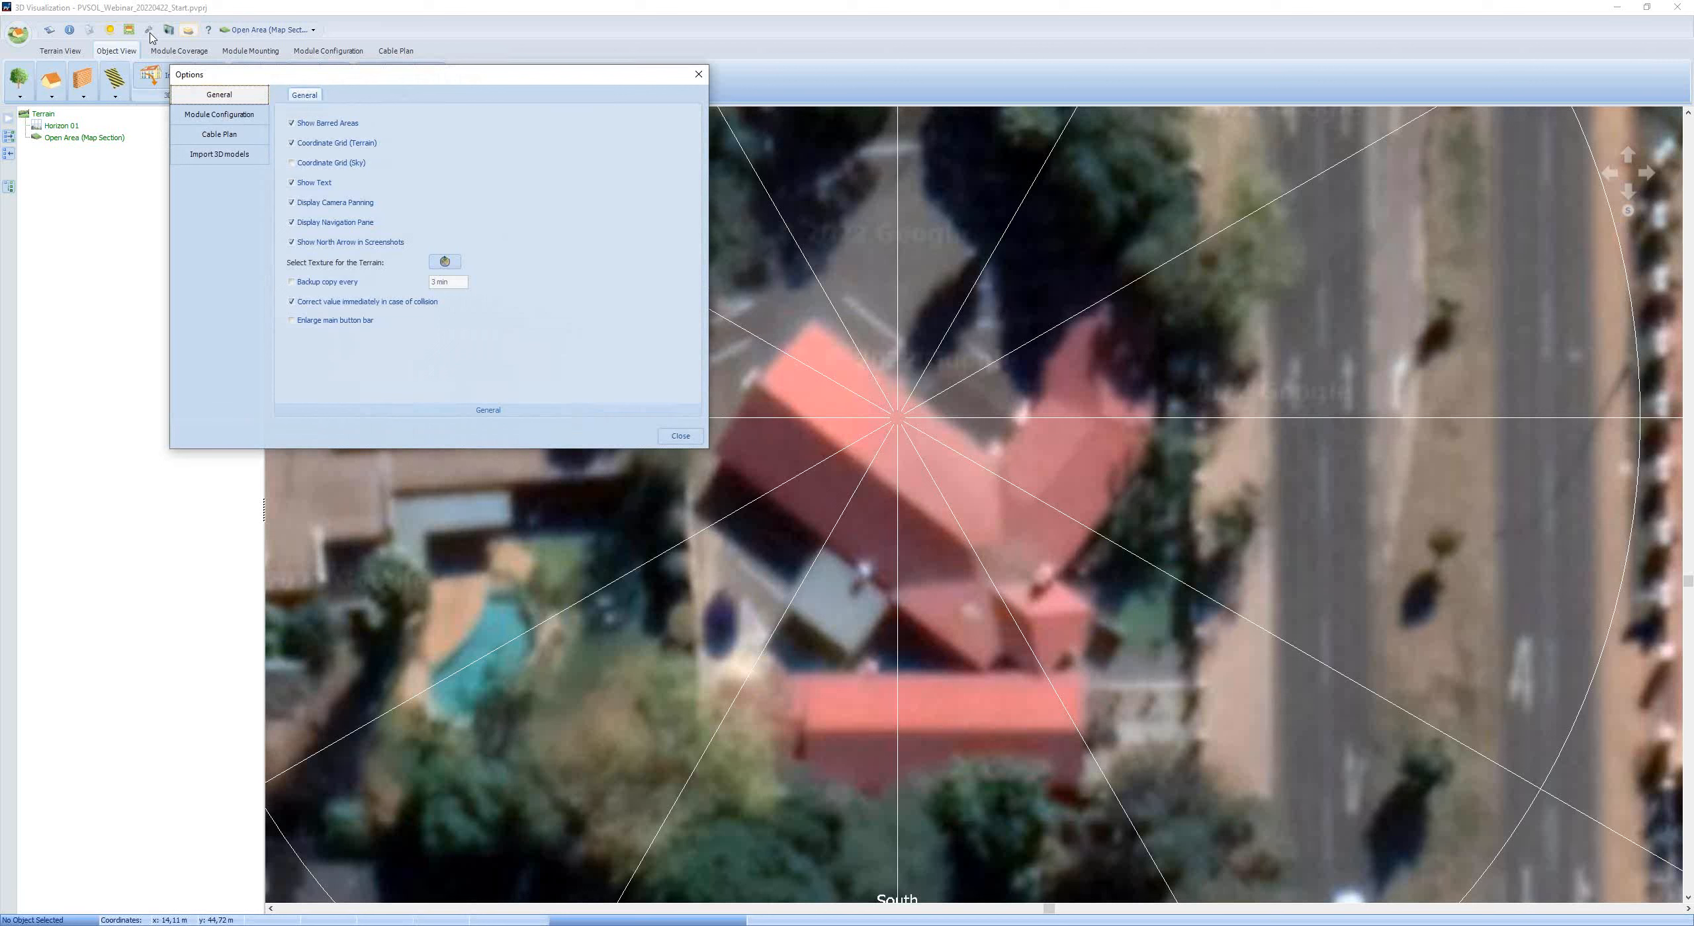
pyautogui.click(292, 144)
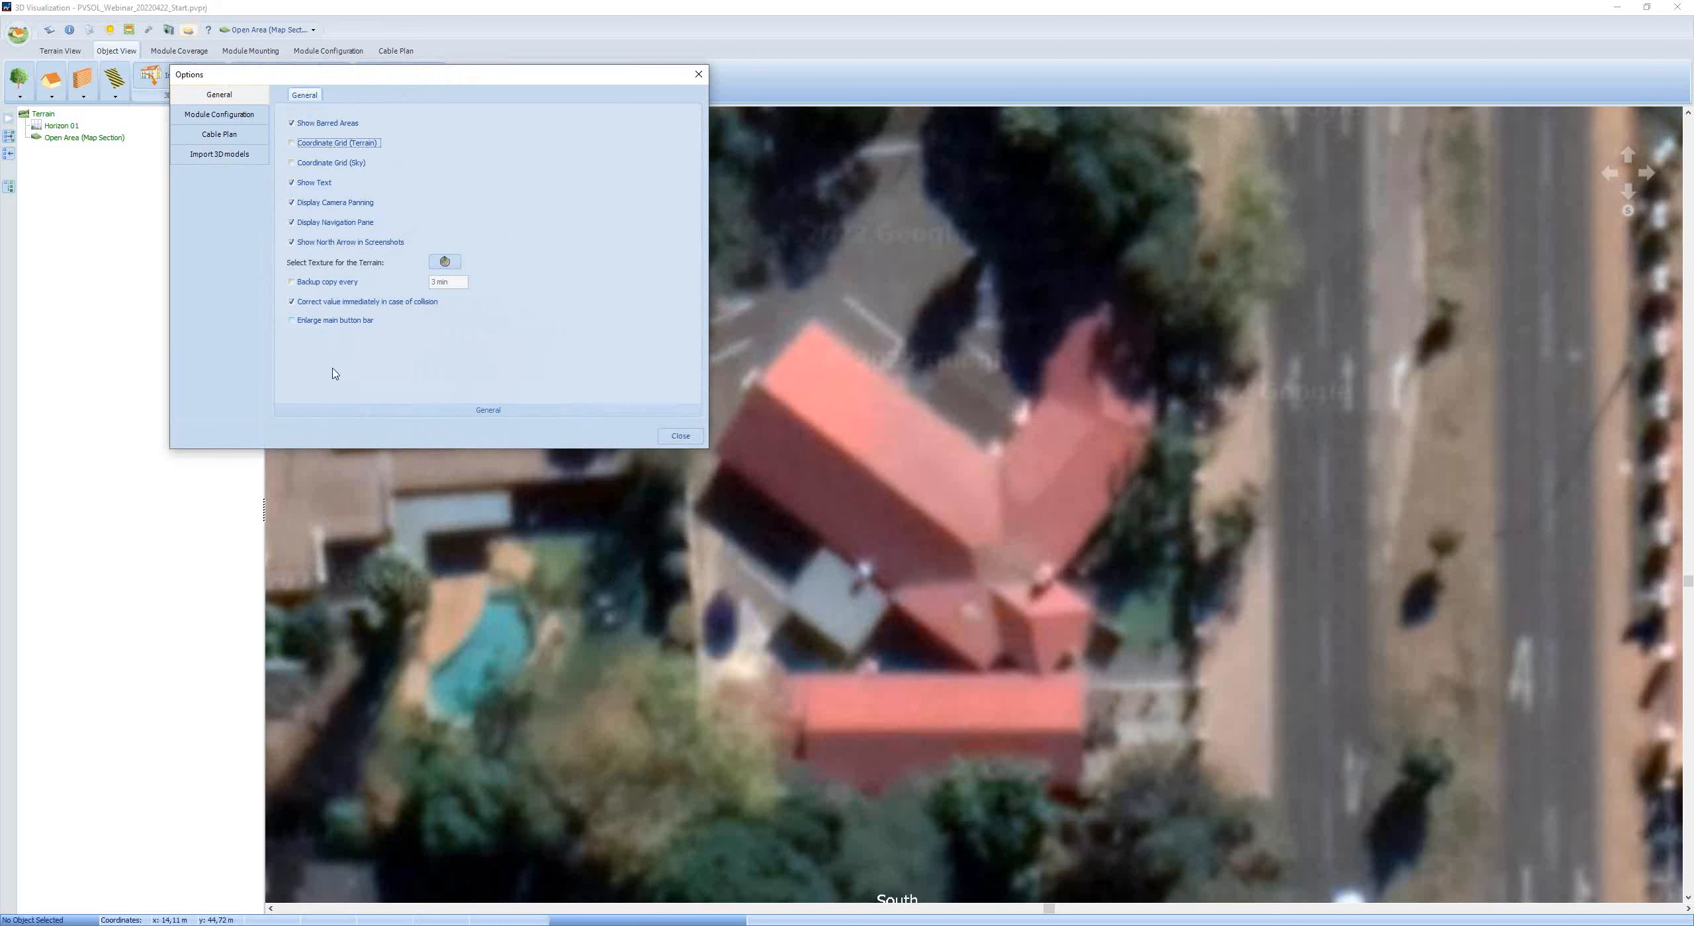
pyautogui.click(682, 436)
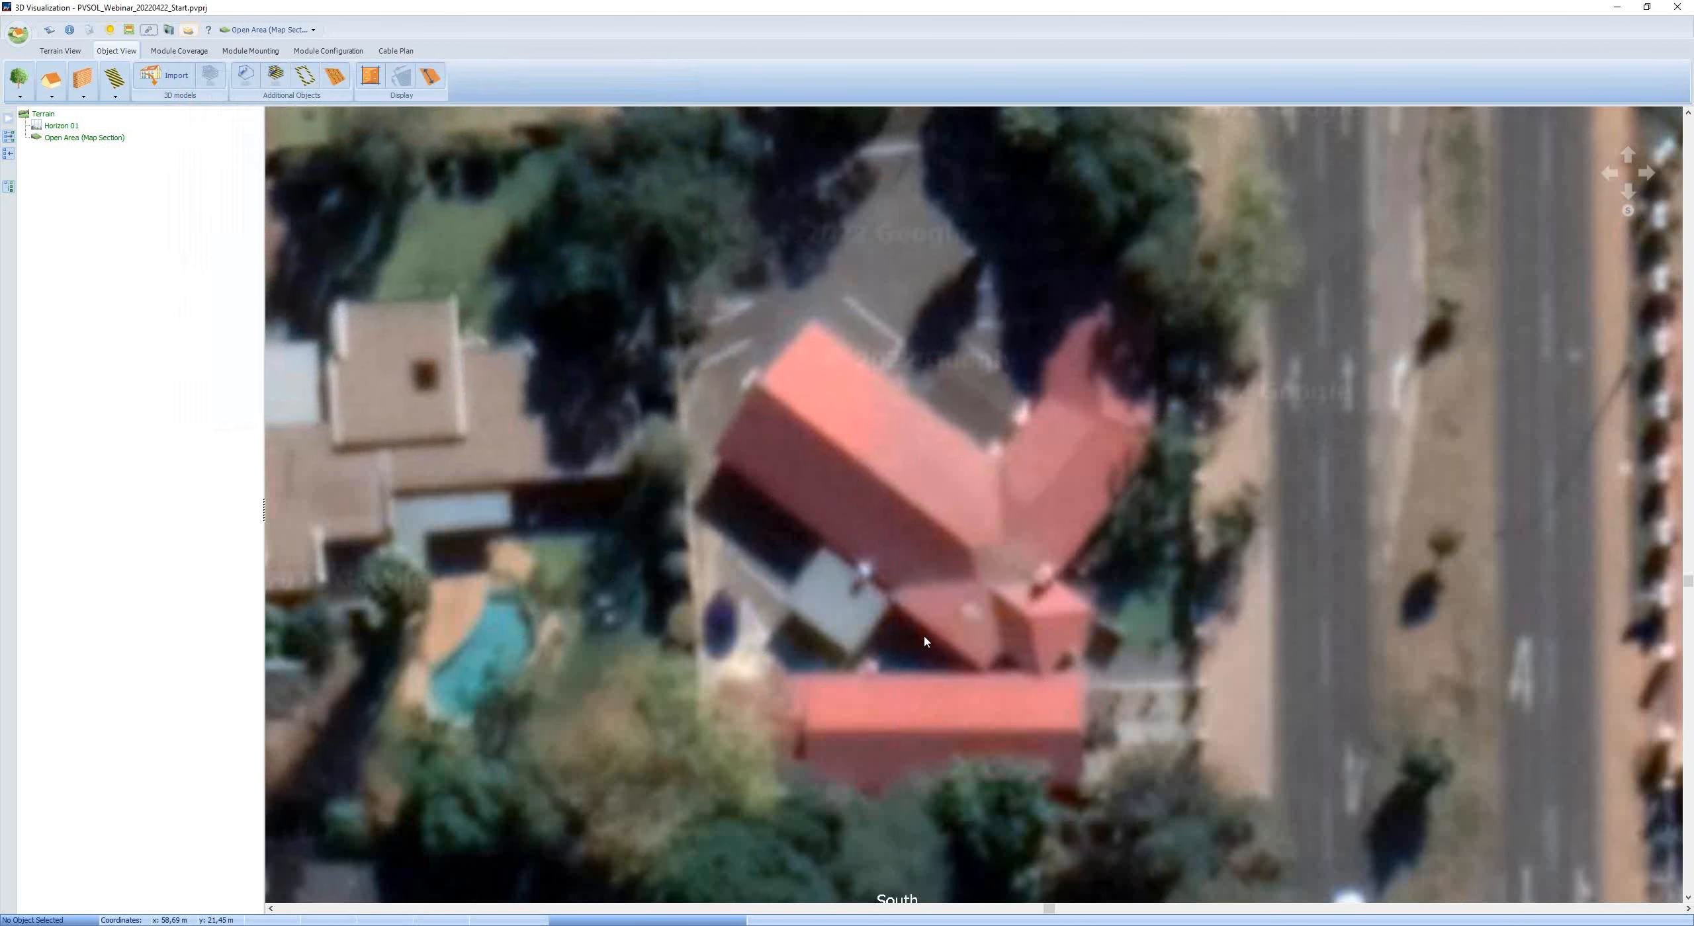
# - Outline the red building's northwest wing with a four-corner 3D polygon about 23.3 m long and 10.5 m wide
pyautogui.scroll(2, 1189, 686)
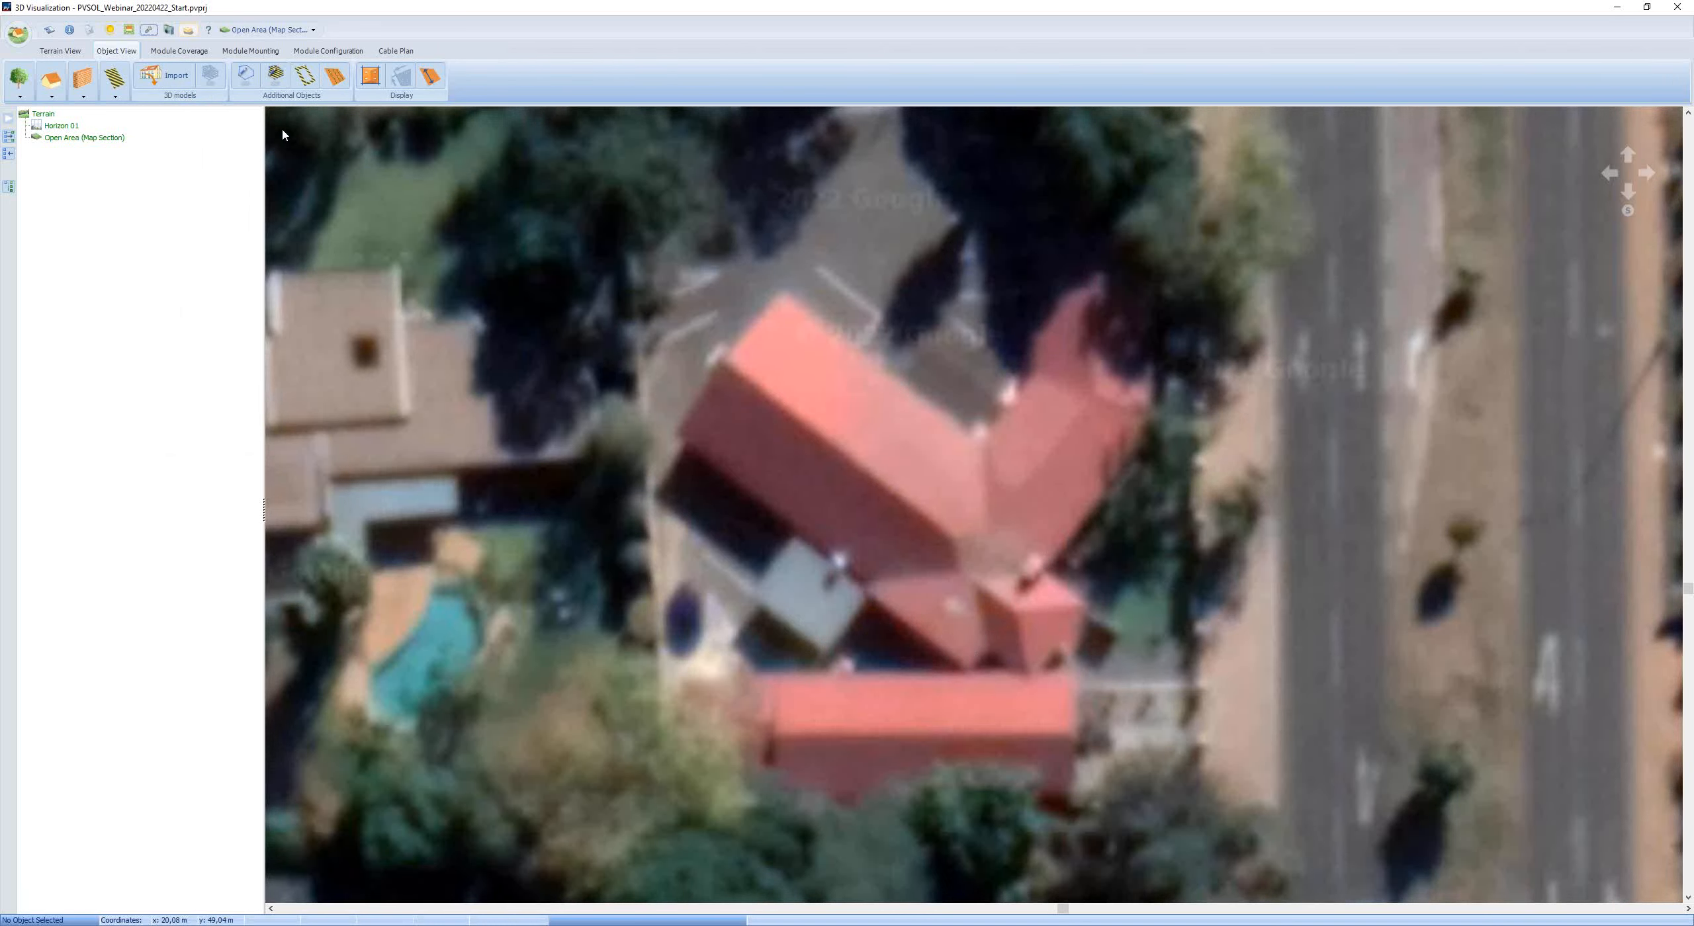
pyautogui.click(247, 82)
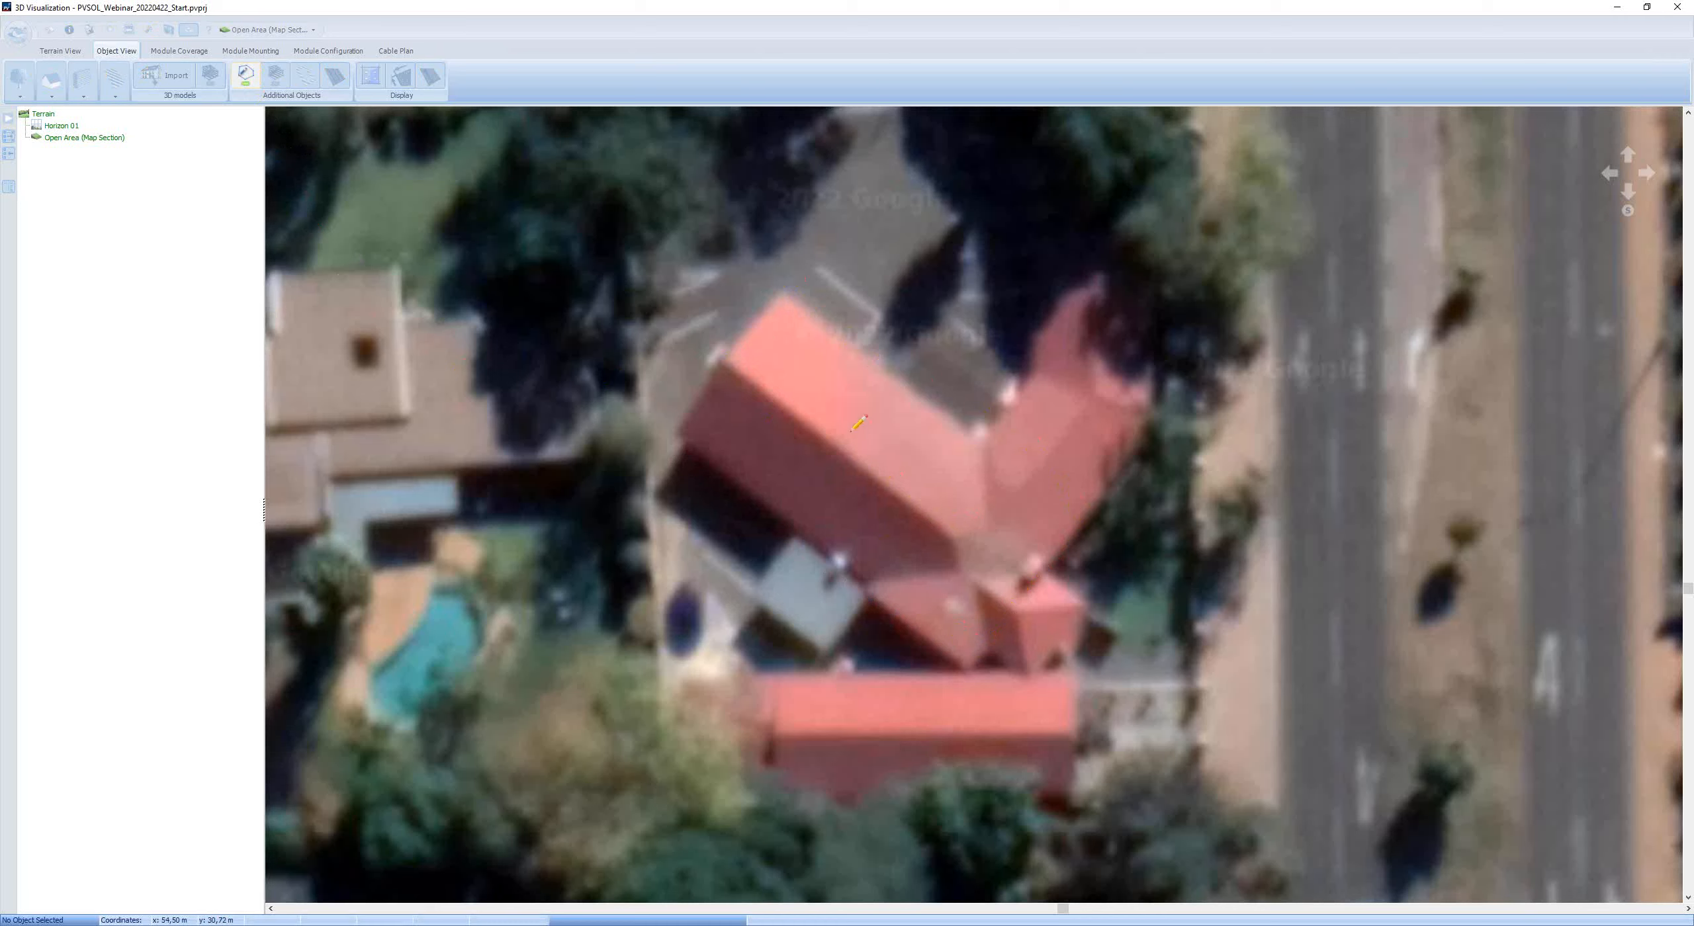
pyautogui.click(786, 294)
pyautogui.click(1075, 527)
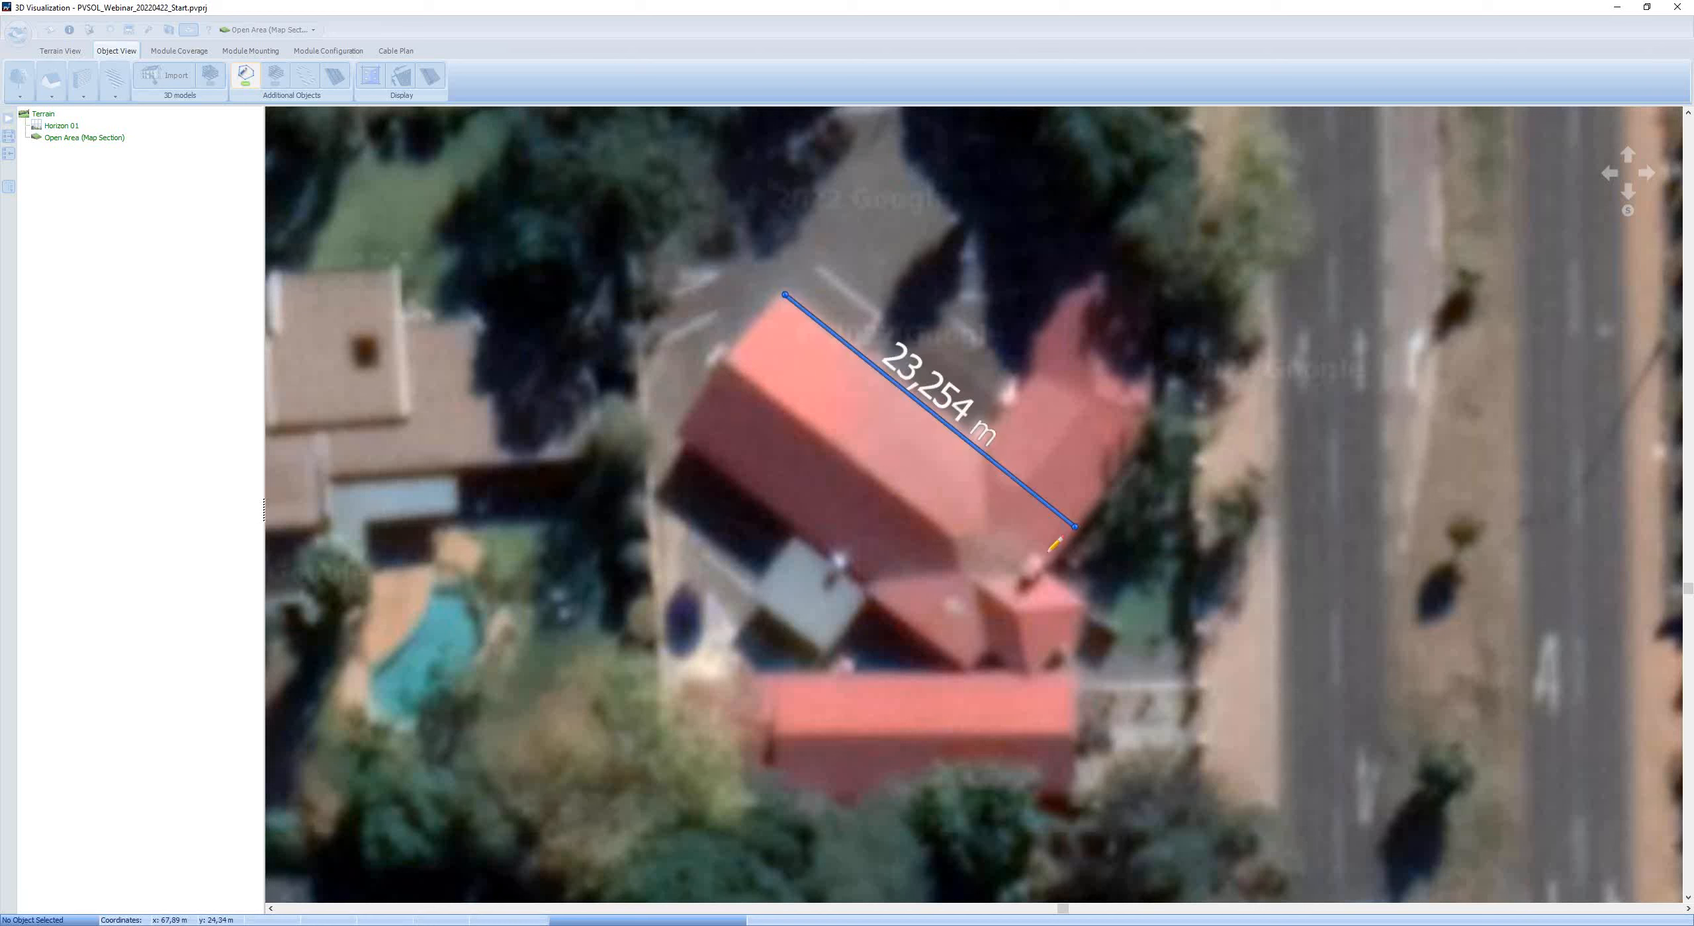
pyautogui.click(973, 660)
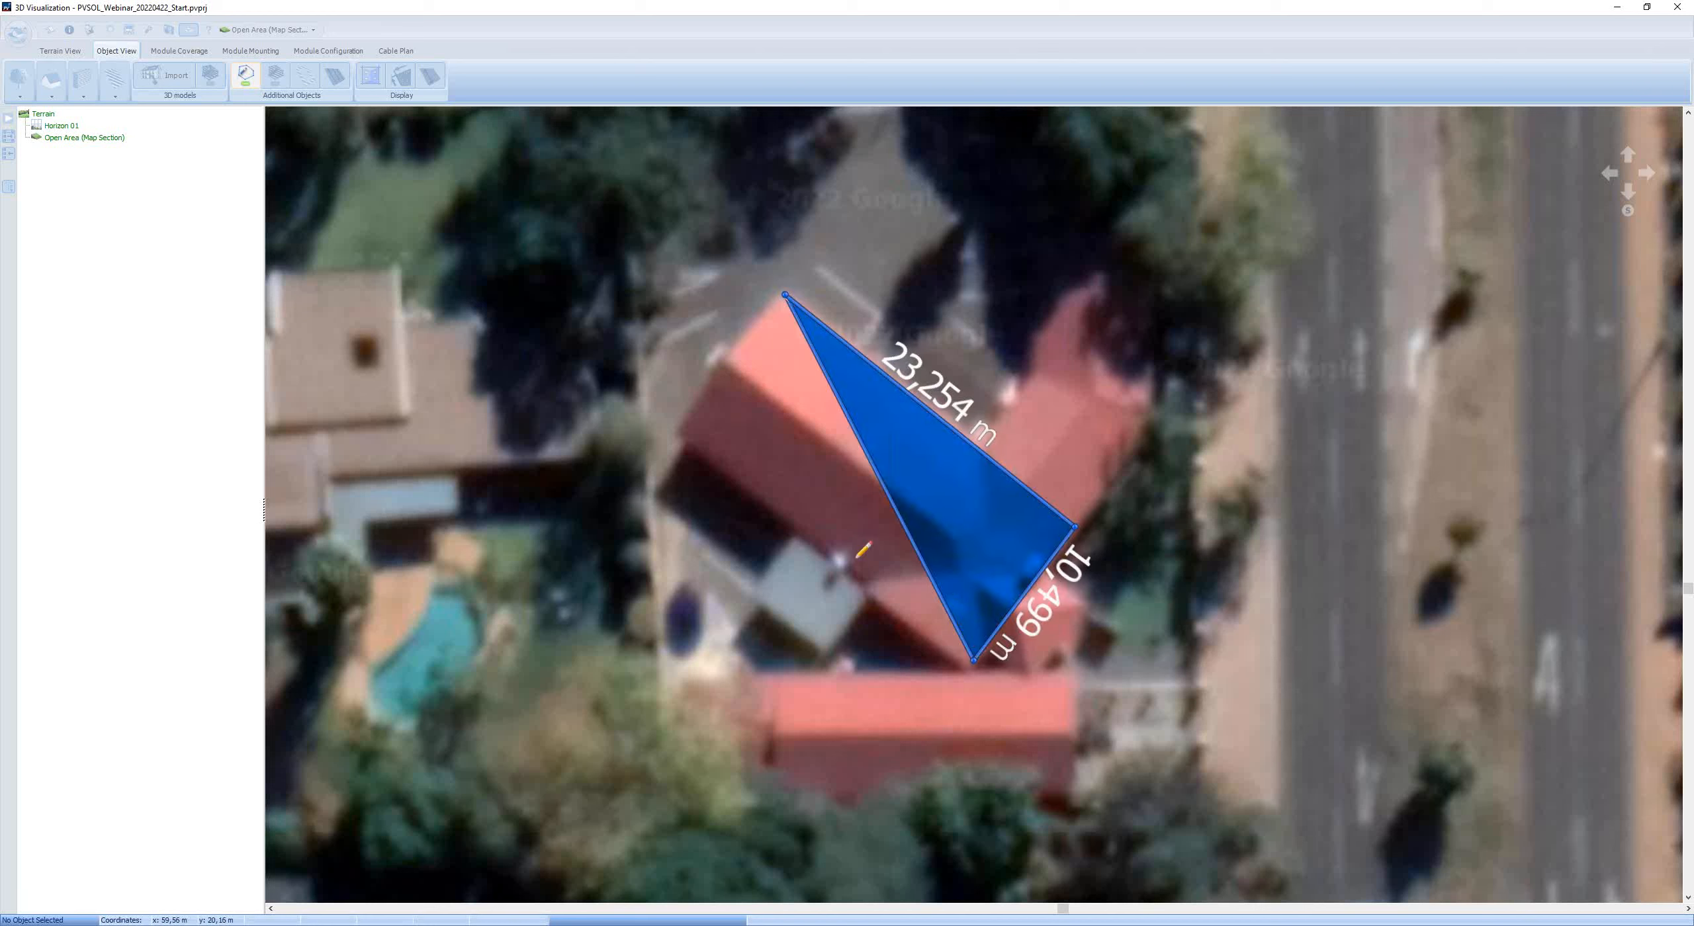
pyautogui.click(678, 433)
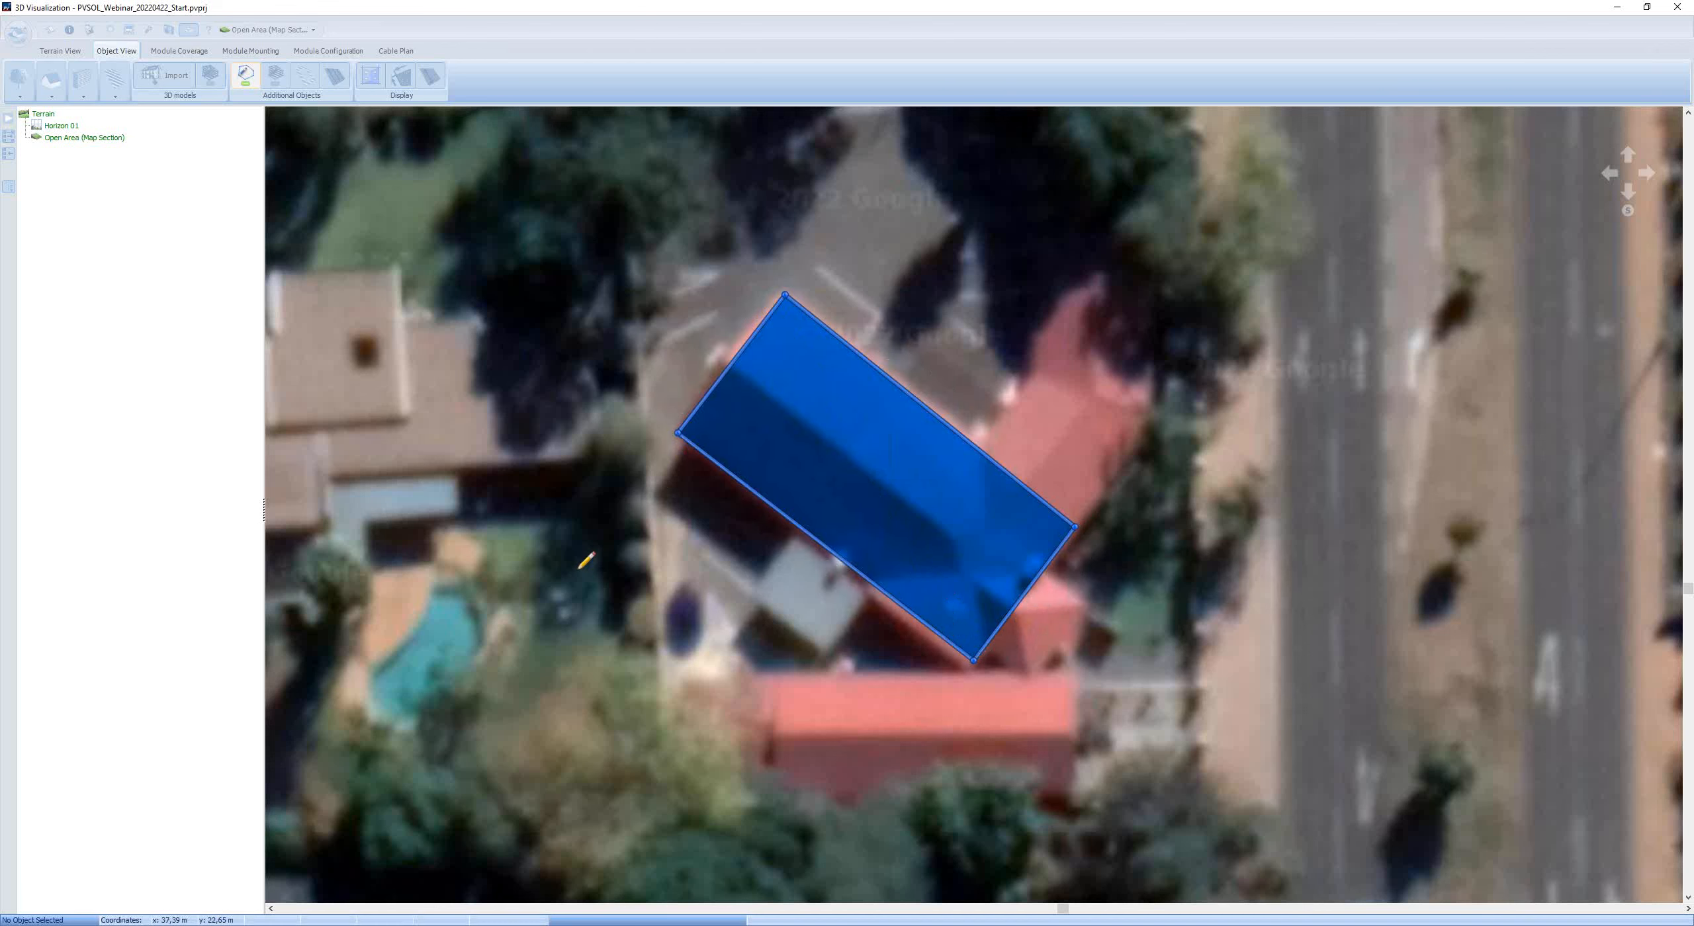
# - Draw the roof ridge inside the outline as a line about 17.6 m long, starting on its northwest edge, and finish drawing
pyautogui.click(732, 367)
pyautogui.click(954, 538)
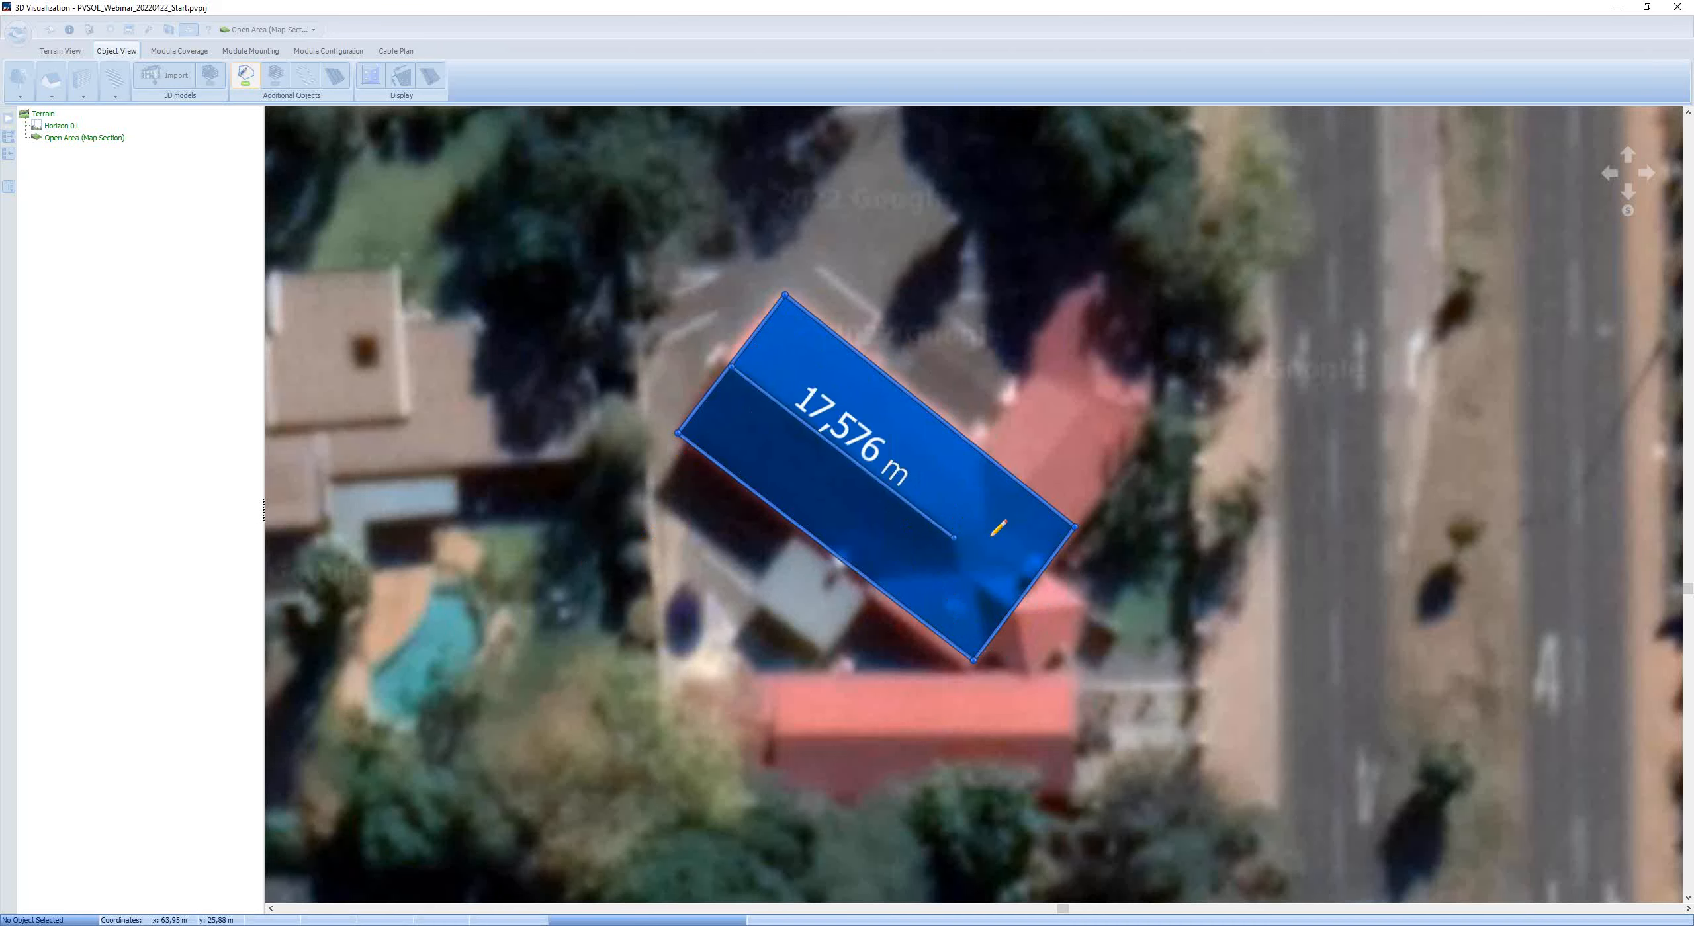
pyautogui.rightClick(877, 740)
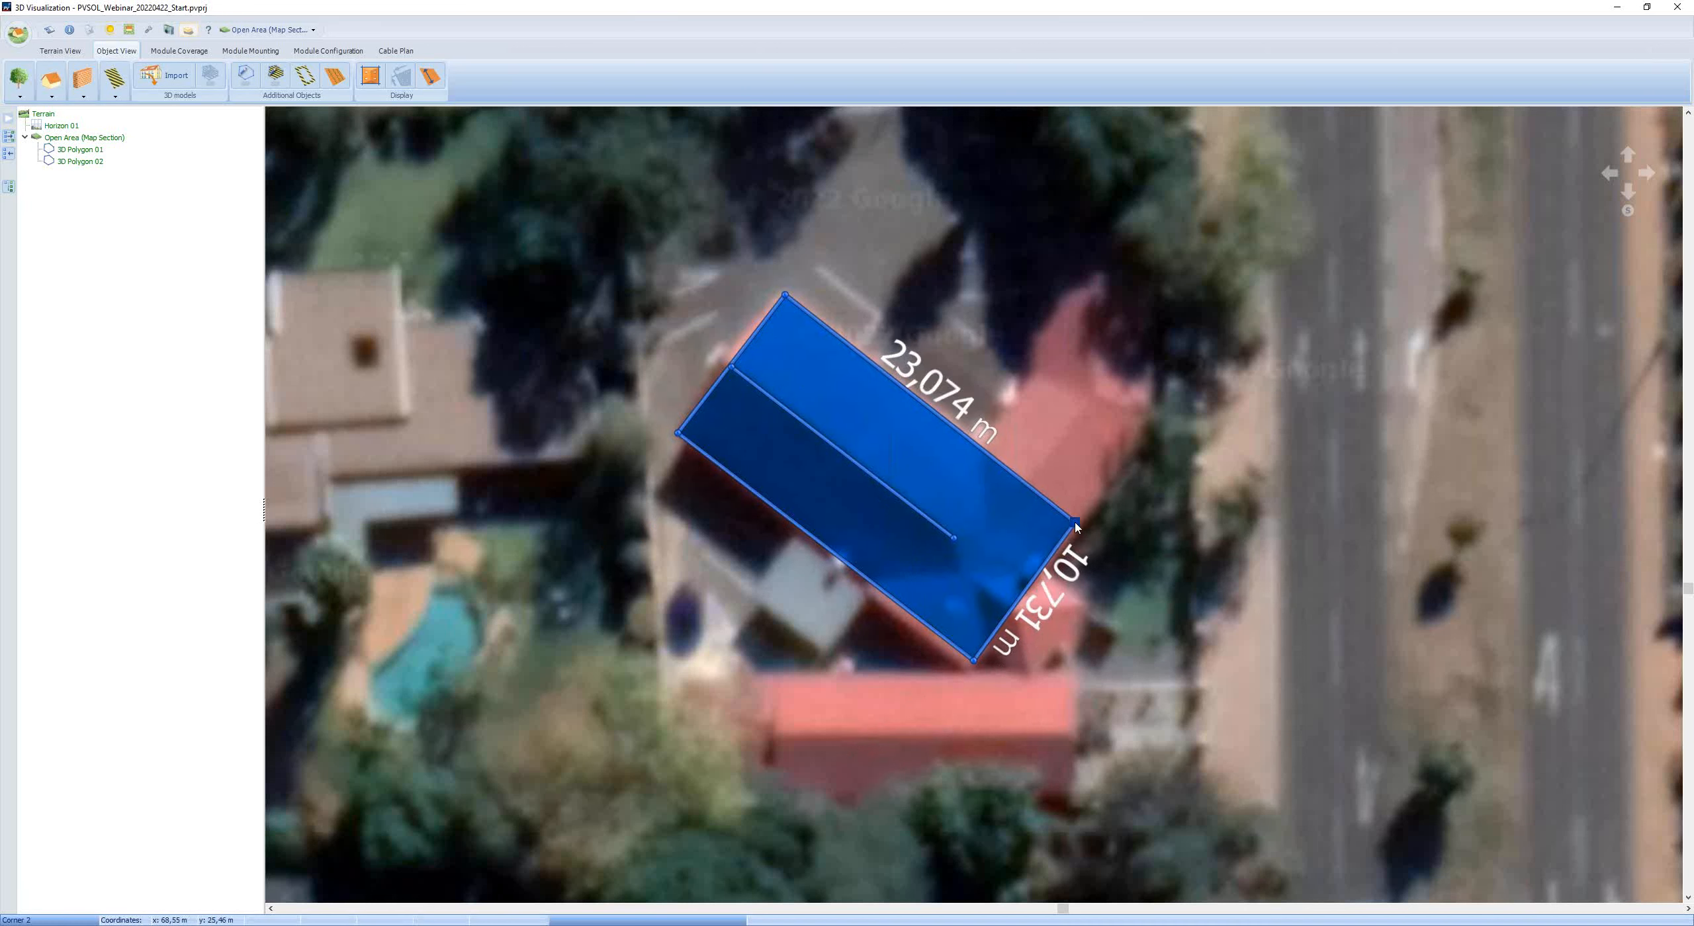
# - Move the outline's eastern corner so its adjoining sides are about 23.4 m and 10.9 m, and make the polygon right-angled
pyautogui.moveTo(1075, 526); pyautogui.dragTo(1082, 528)
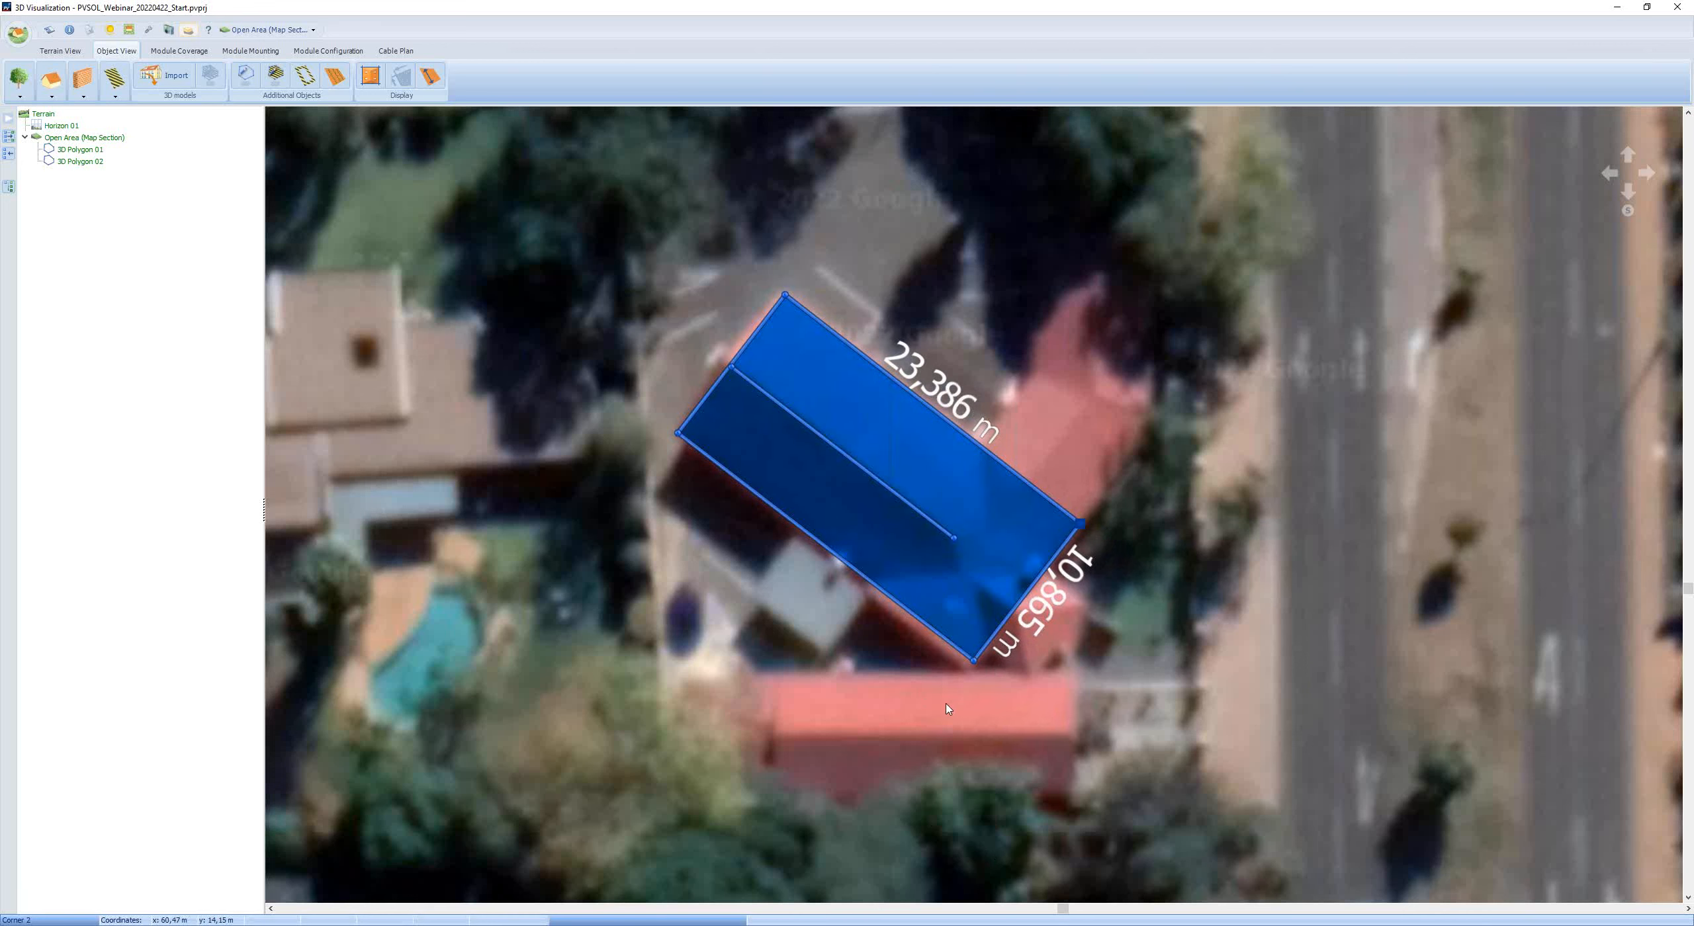
pyautogui.rightClick(879, 427)
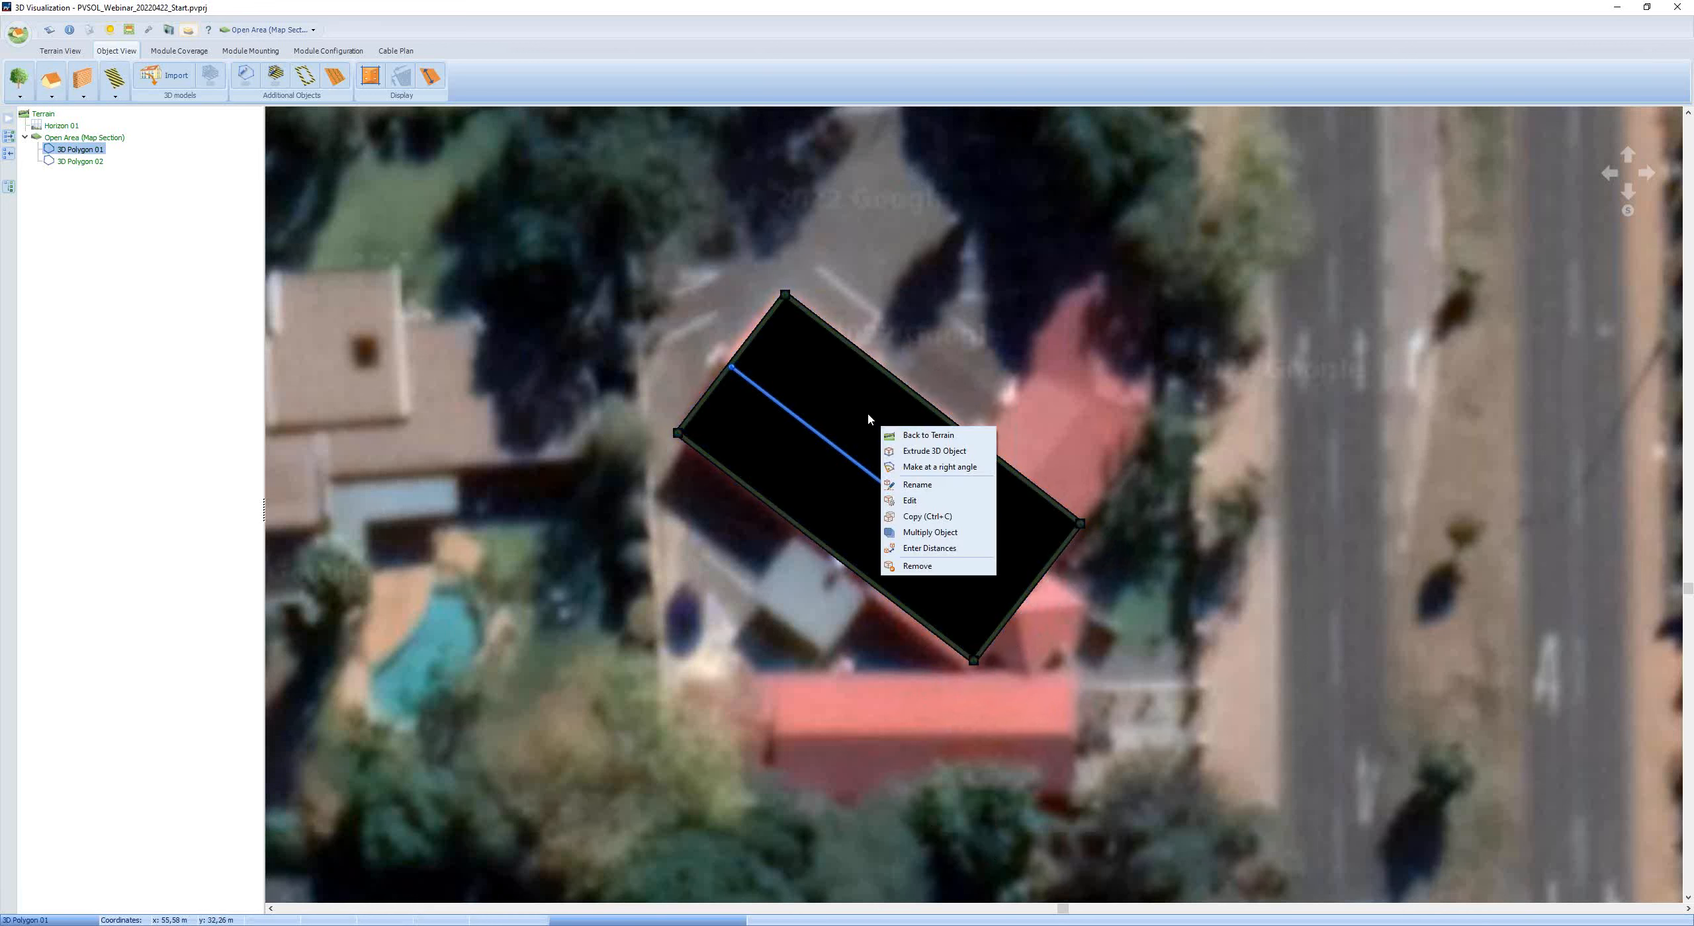
pyautogui.click(940, 468)
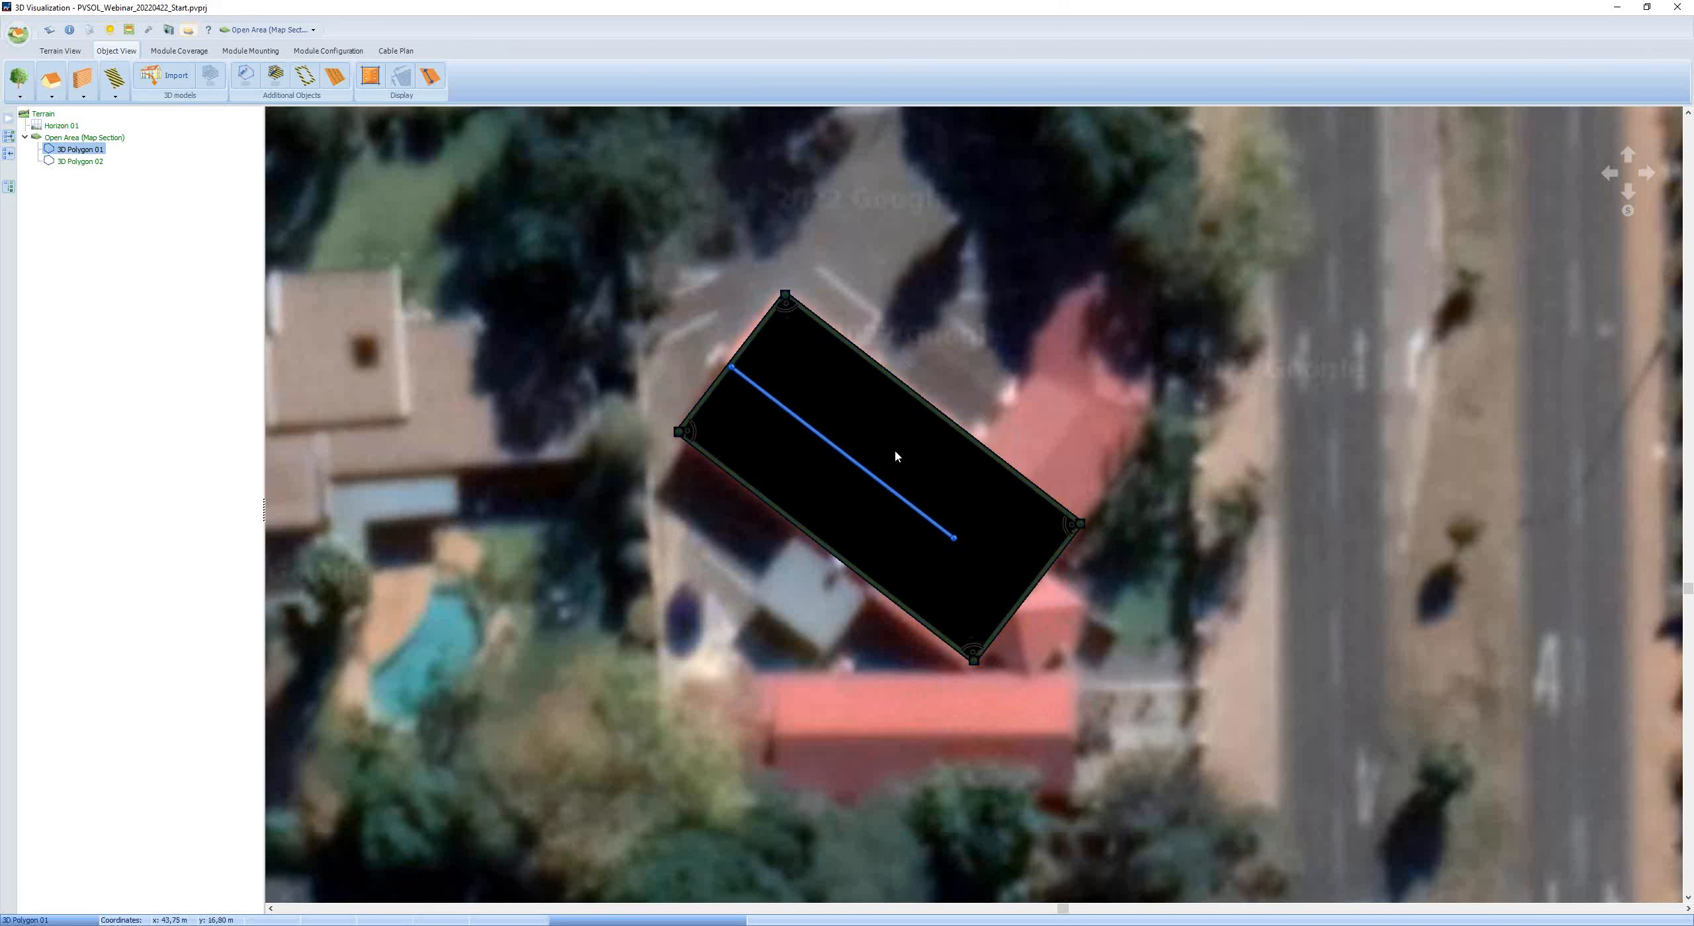
# - Extrude the northwest wing polygon into a building with hipped roof, eaves height 3 m and roof pitch 25°
pyautogui.rightClick(907, 462)
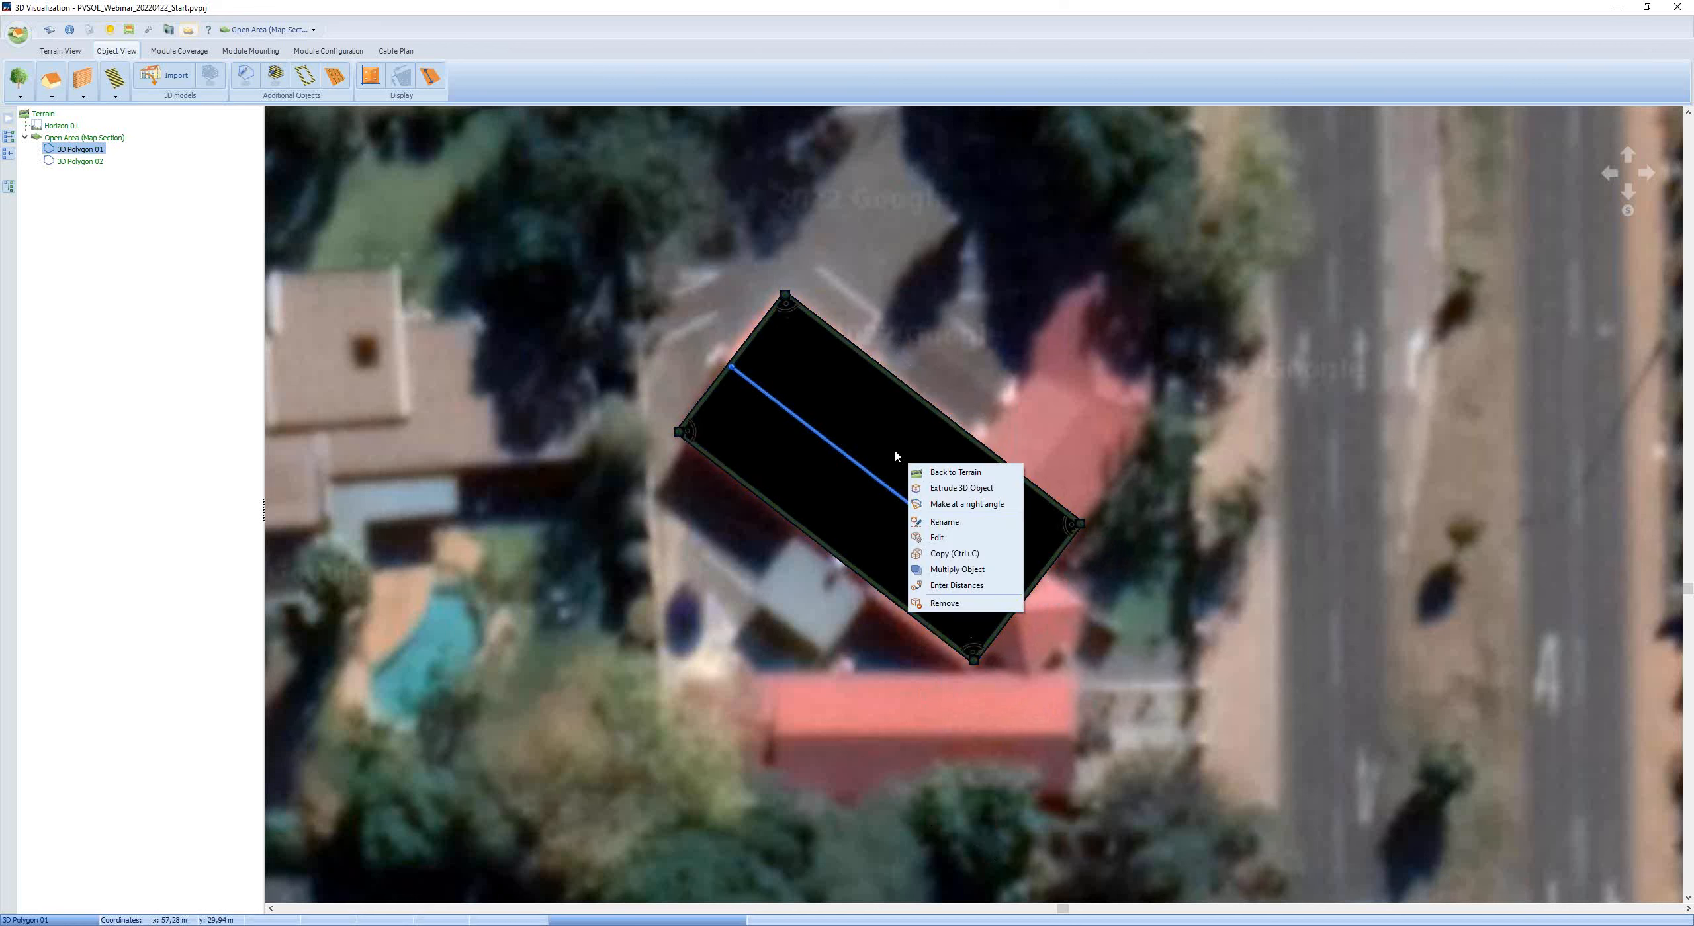
pyautogui.click(963, 491)
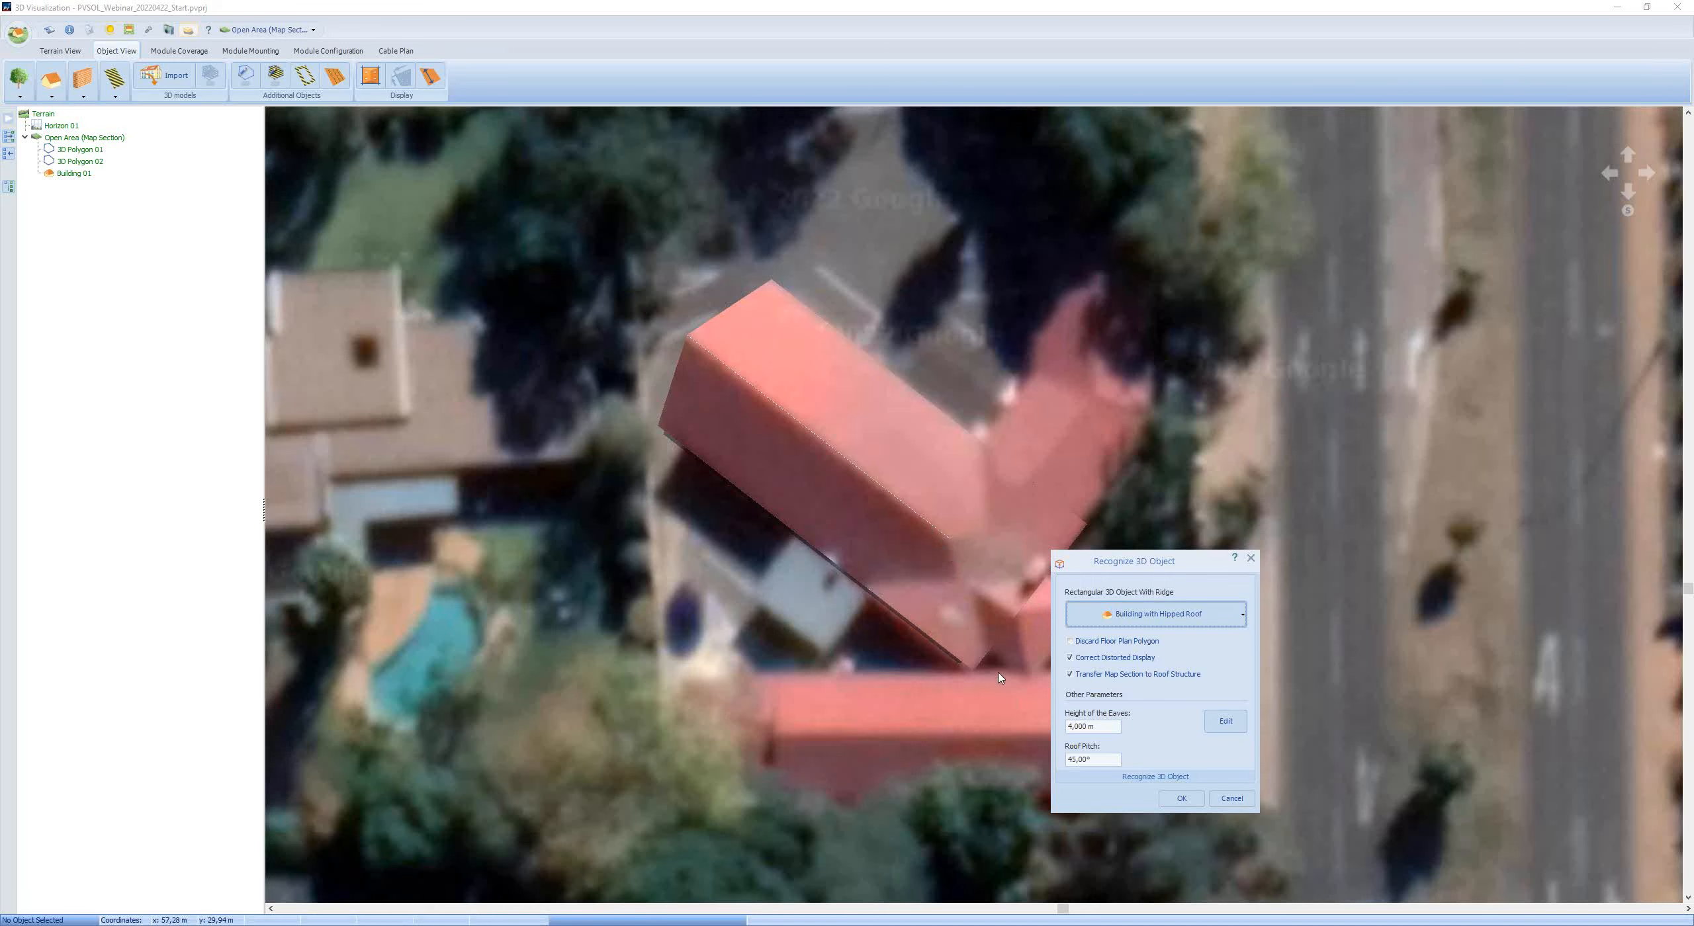
pyautogui.doubleClick(1075, 727)
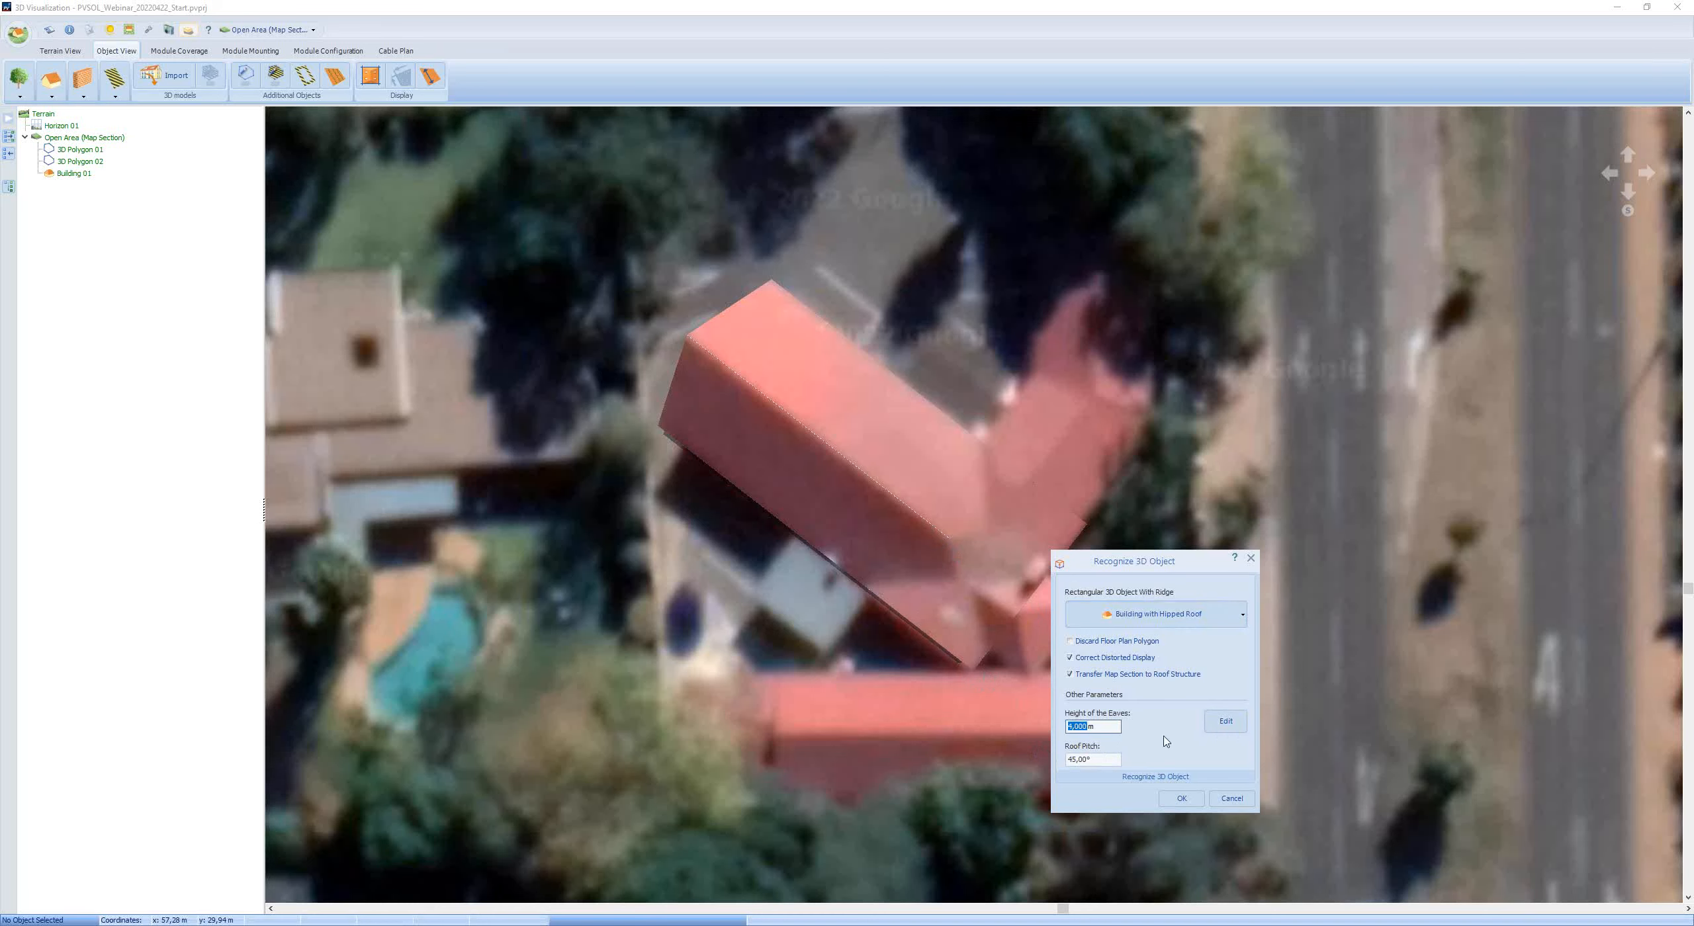
pyautogui.write('3')
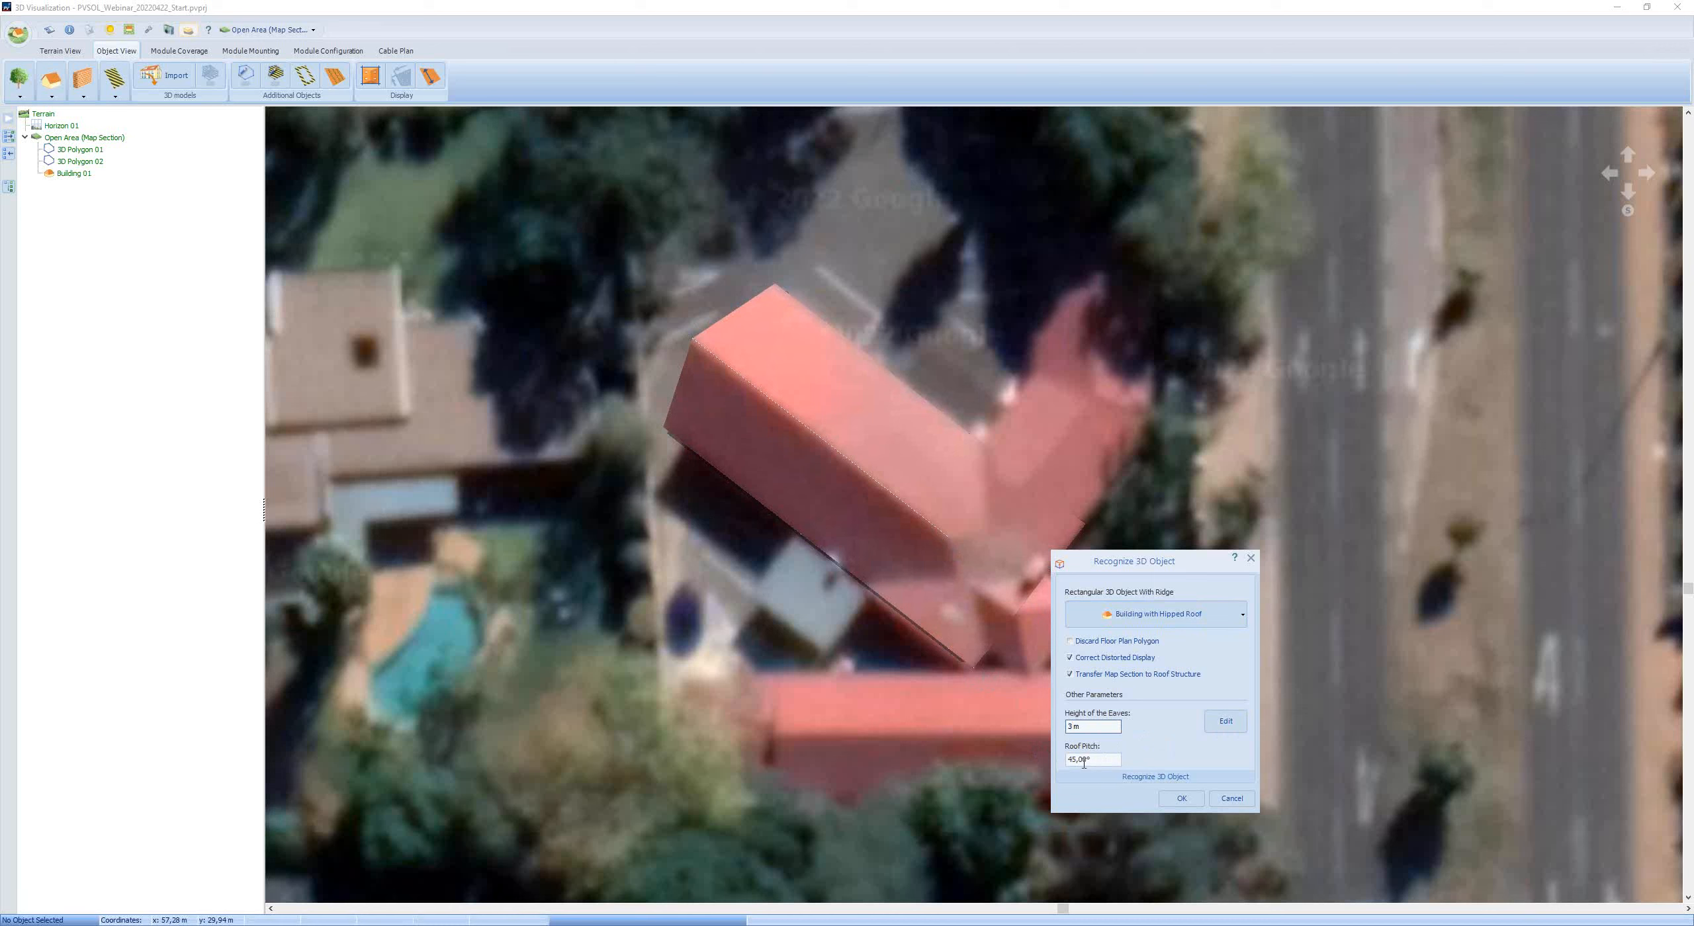
pyautogui.doubleClick(1084, 763)
pyautogui.write('25')
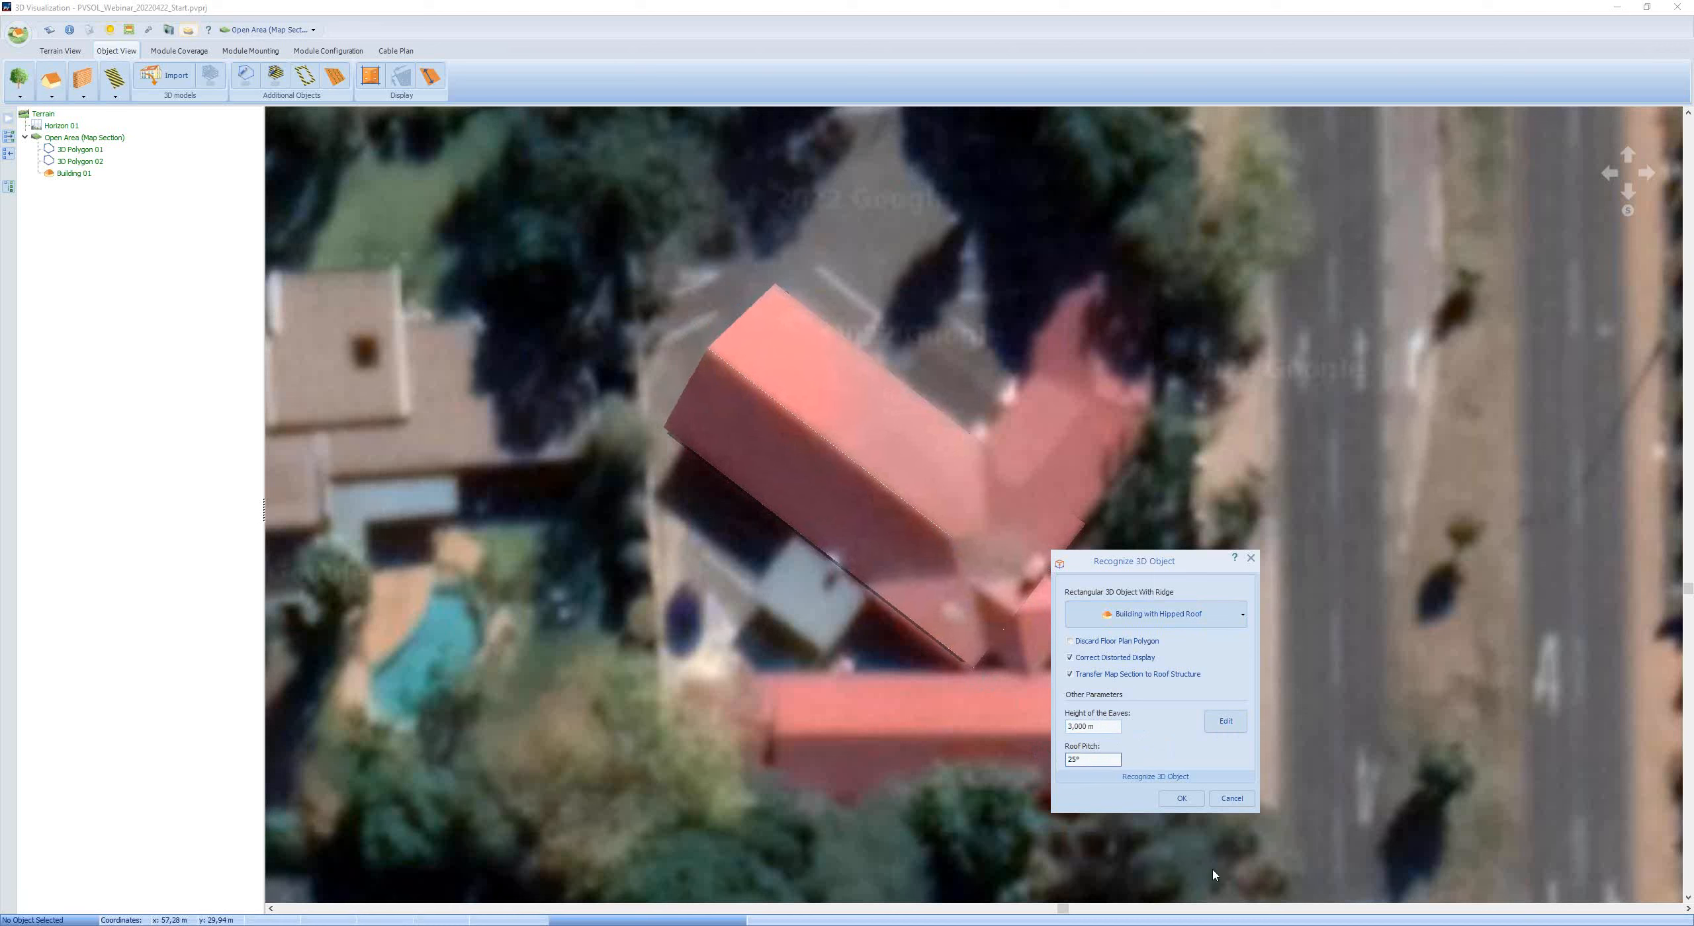
pyautogui.click(1182, 799)
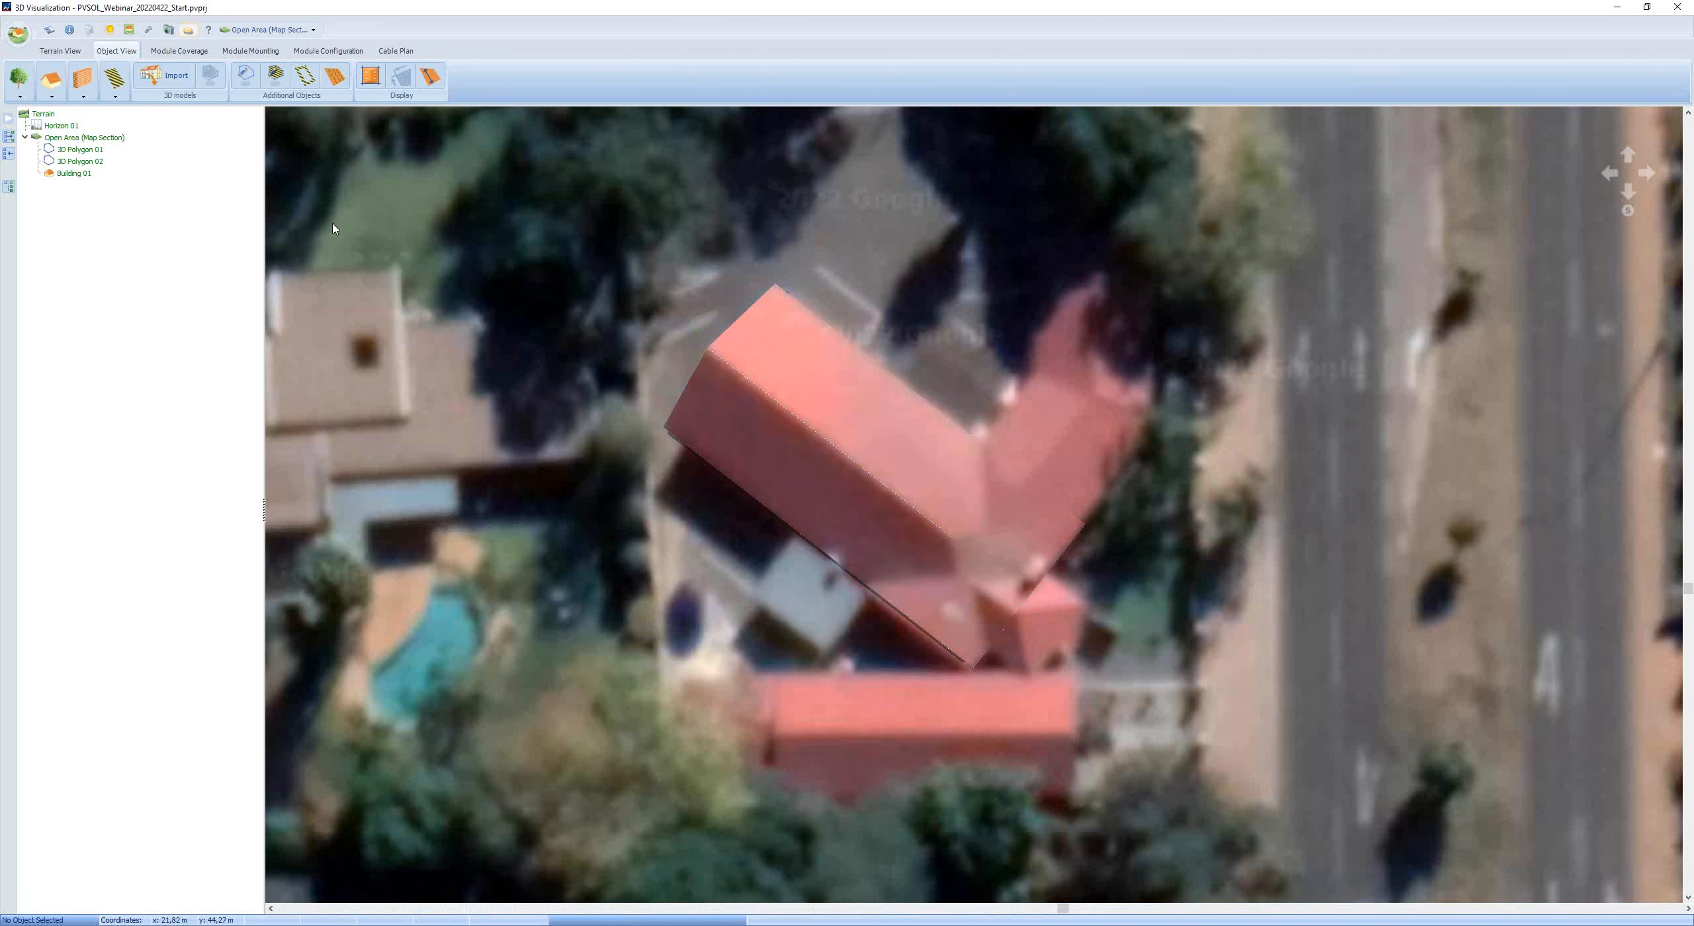
# - Move the extruded building northwest, clear of the red roof, and delete the outline and ridge polygons left on the map
pyautogui.scroll(-3, 595, 589)
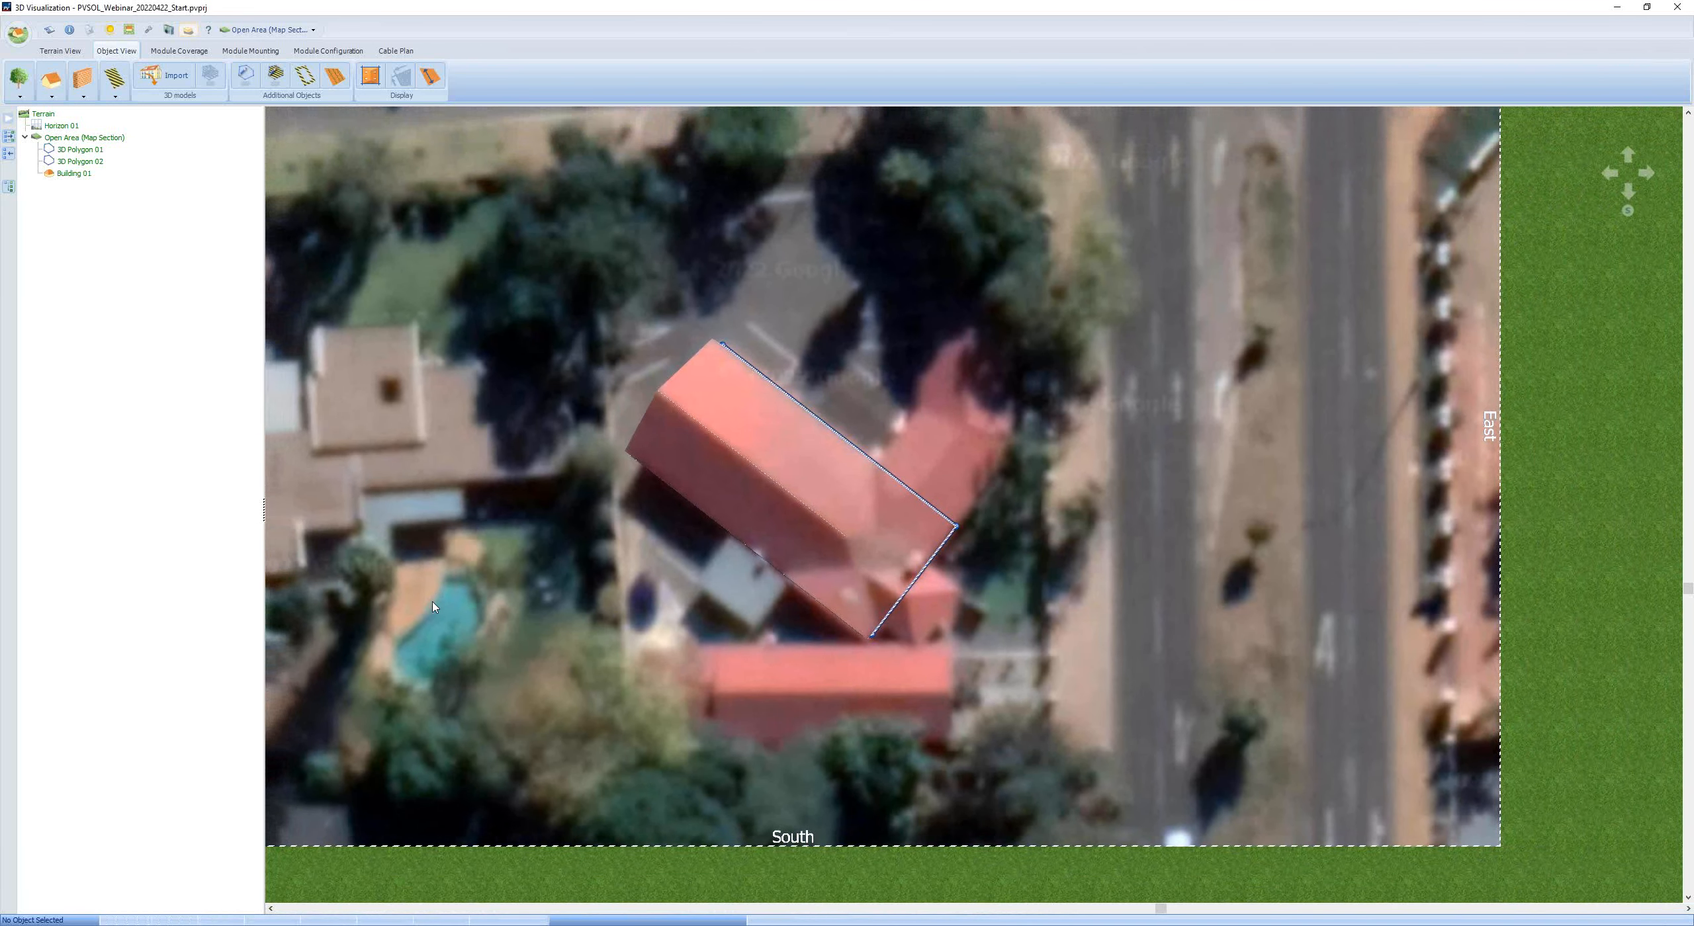
pyautogui.moveTo(433, 600); pyautogui.dragTo(566, 603)
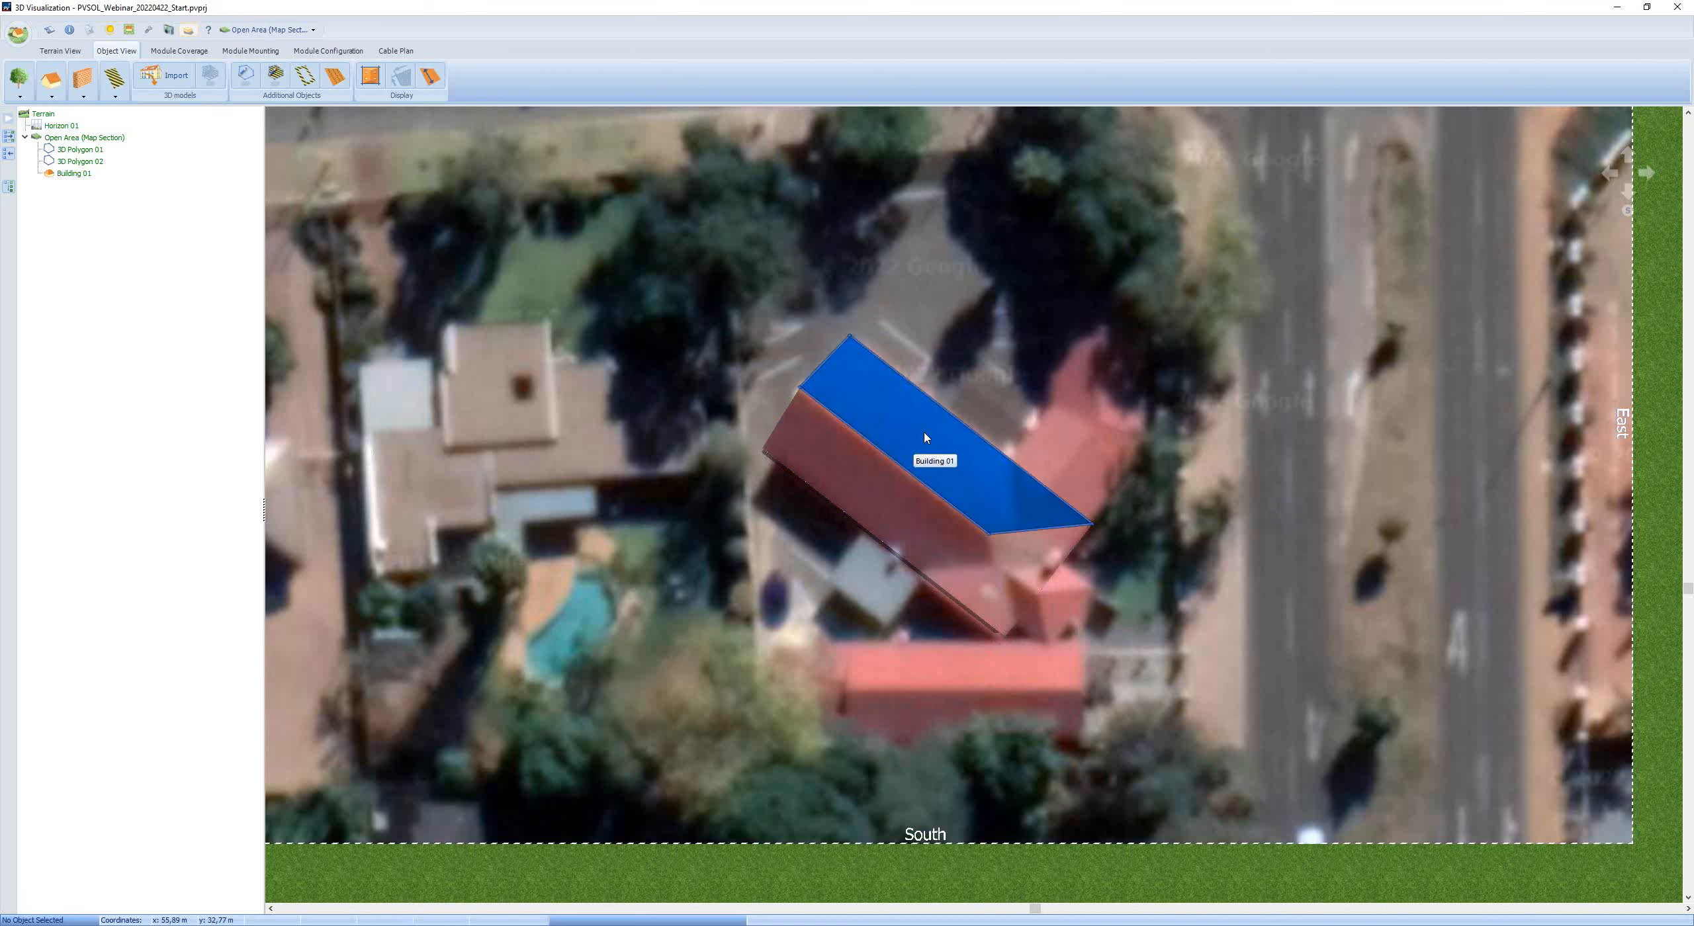
pyautogui.moveTo(925, 446); pyautogui.dragTo(382, 436)
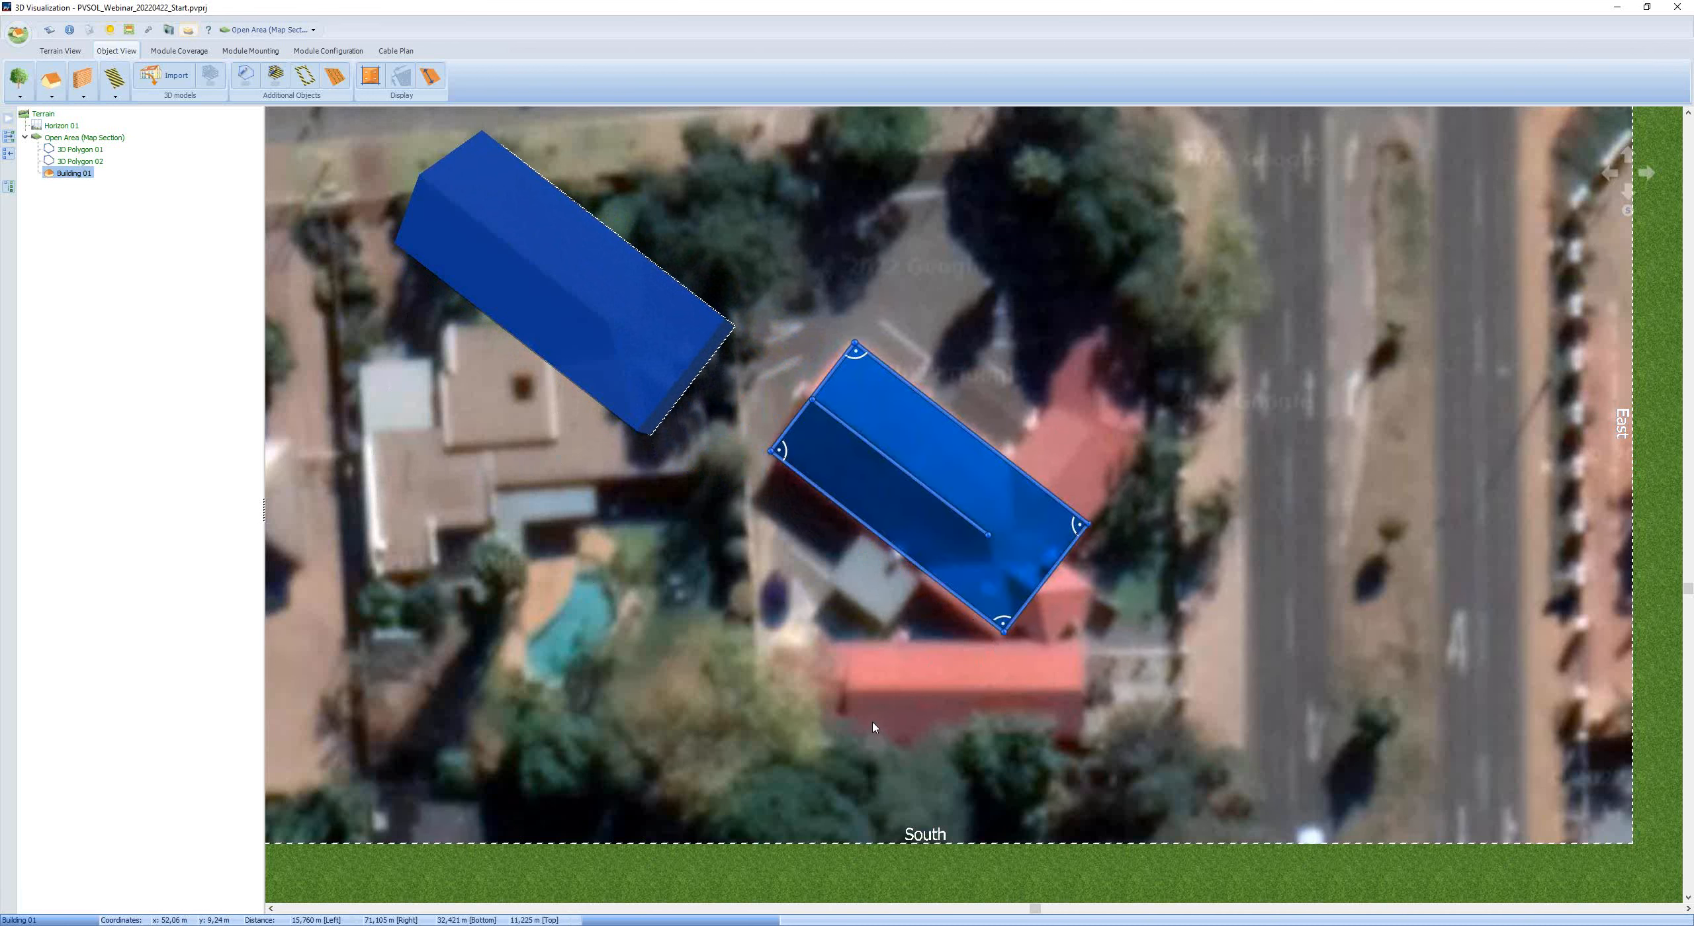
pyautogui.moveTo(766, 288); pyautogui.dragTo(1108, 701)
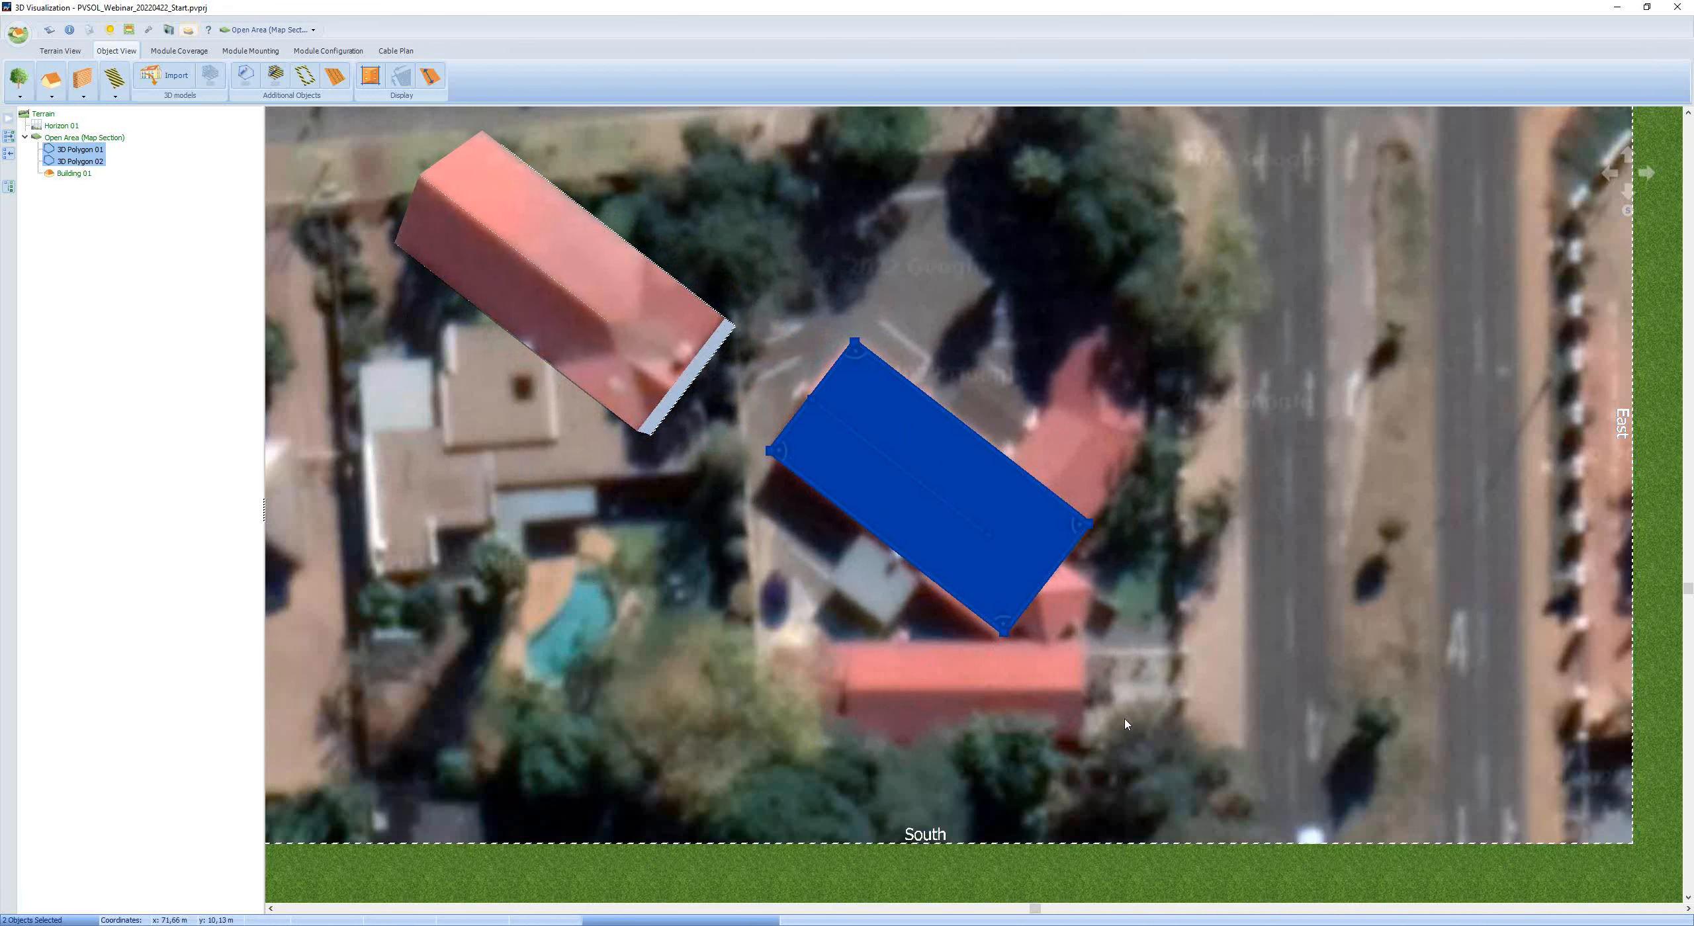
pyautogui.press('Delete')
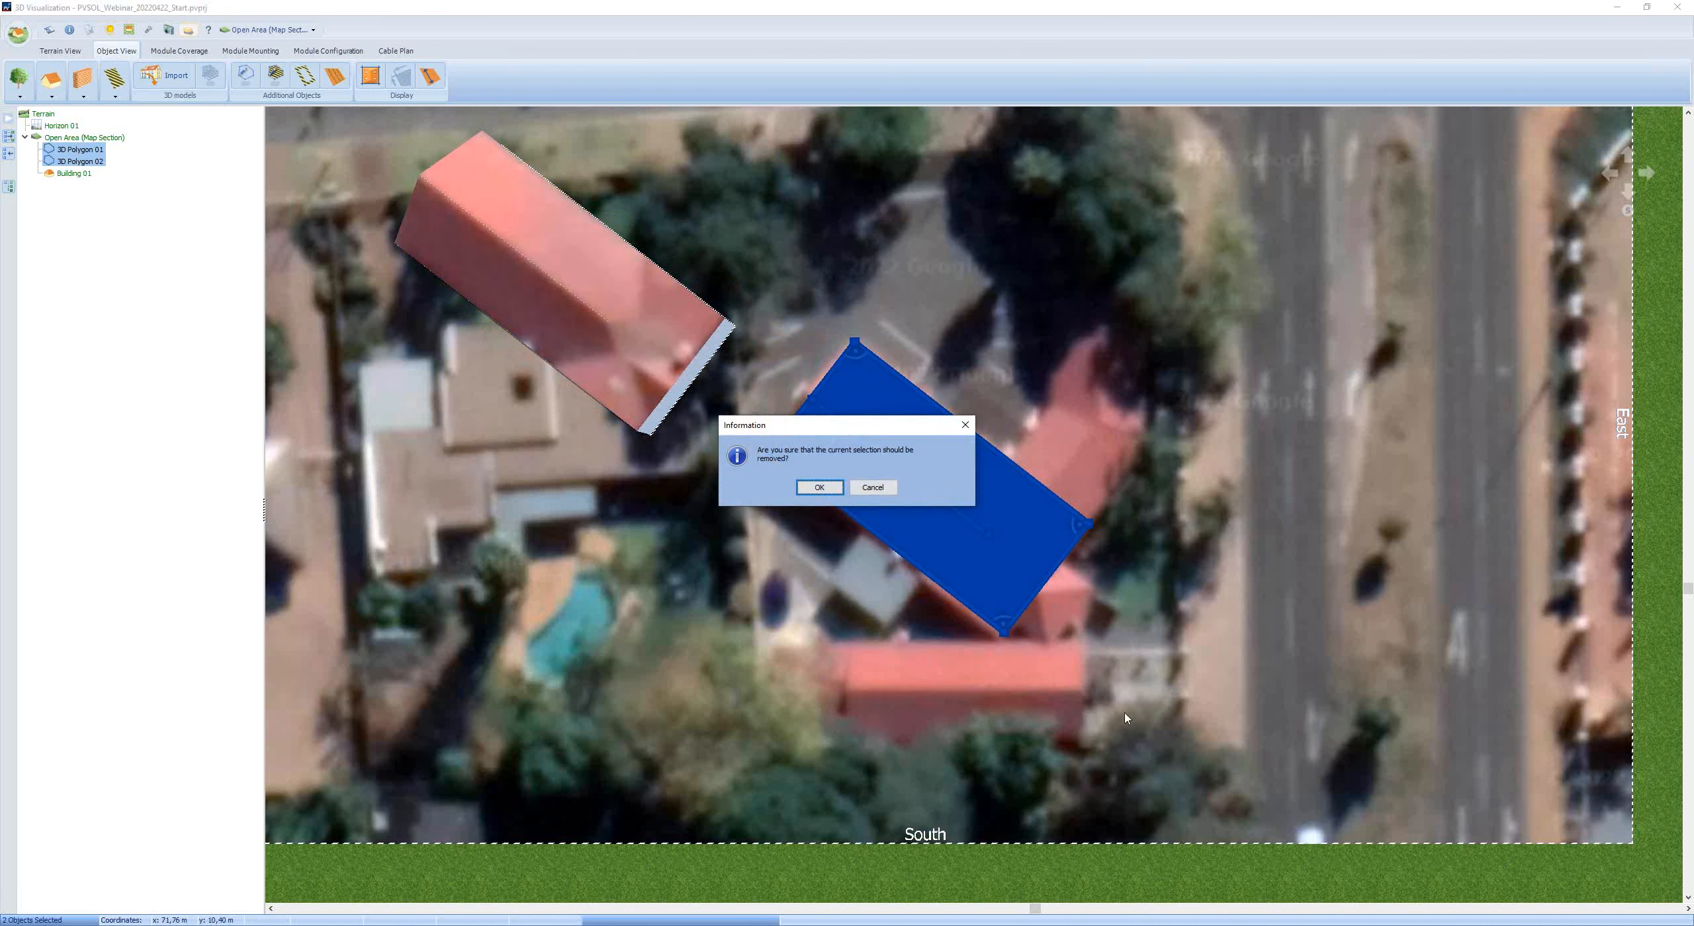
pyautogui.press('Return')
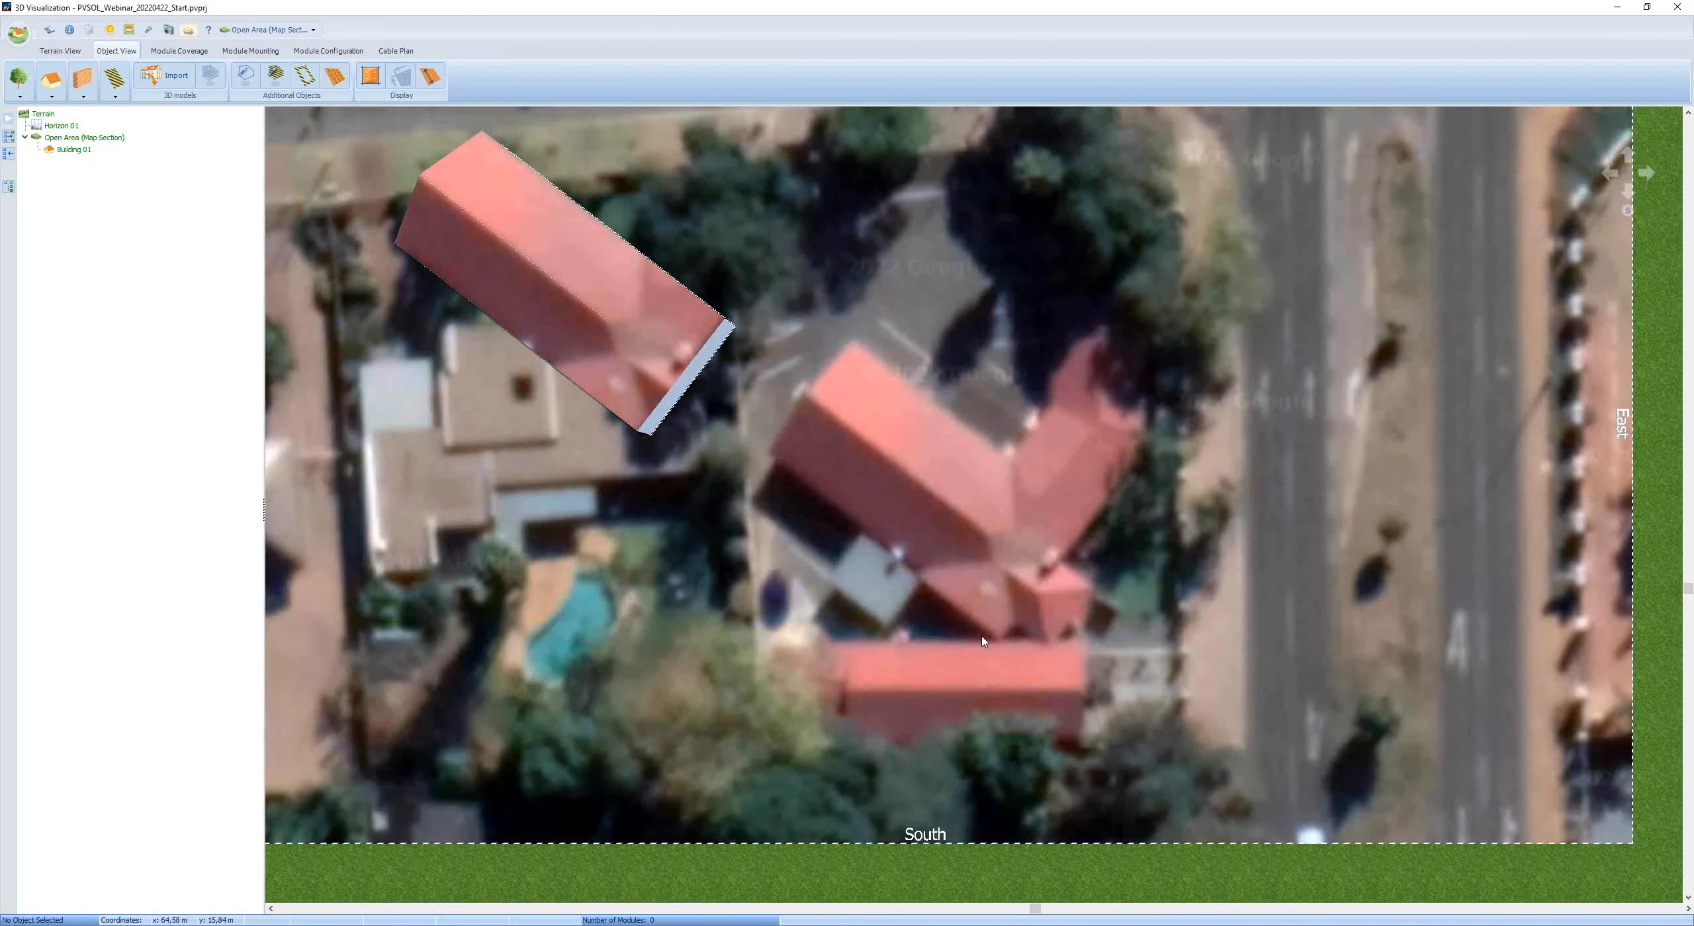
# - Outline the red building's northeast-running wing with a four-corner 3D polygon about 19.5 m long and 7.7 m wide
pyautogui.click(248, 82)
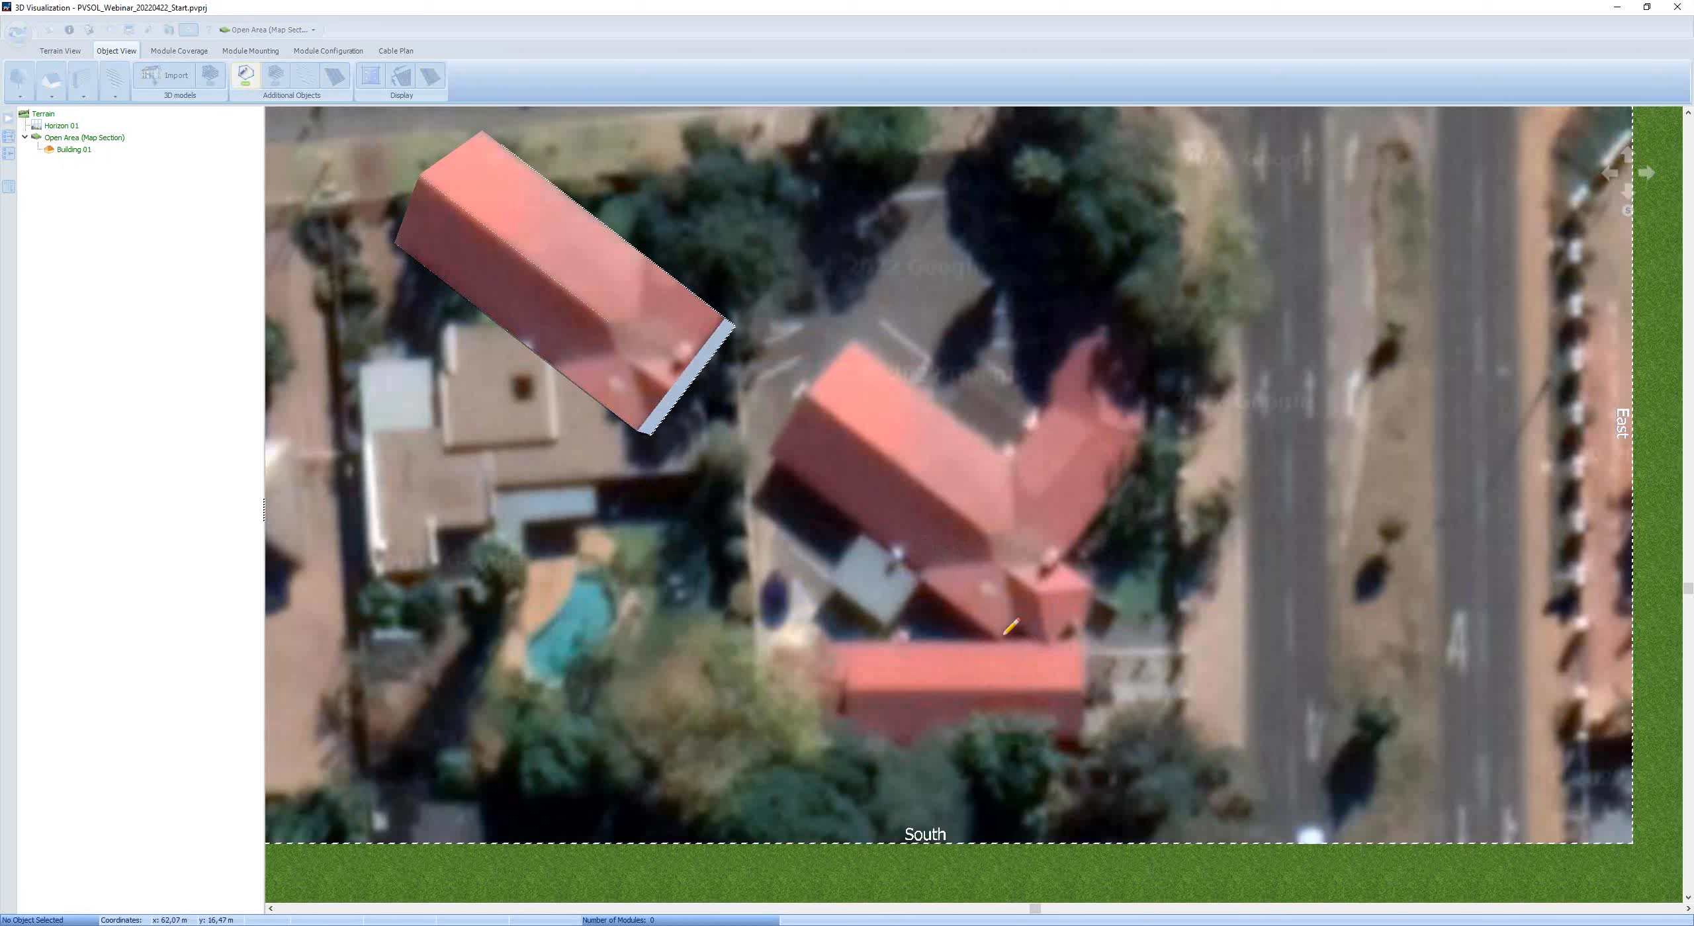
pyautogui.click(1000, 637)
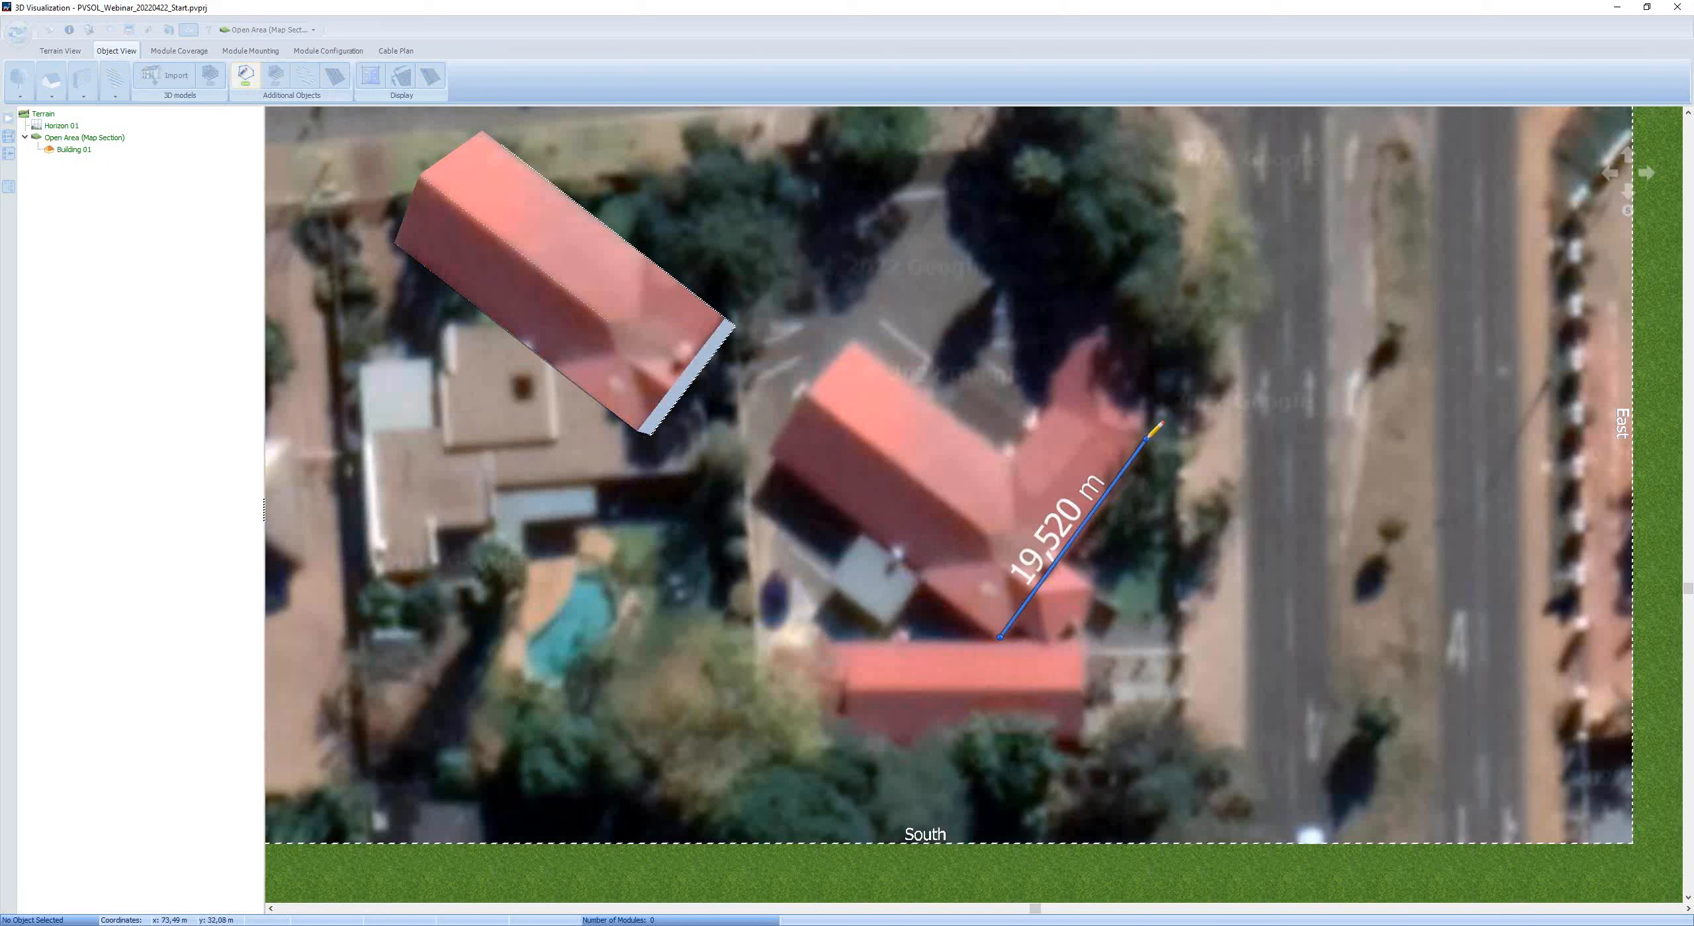
pyautogui.click(1146, 439)
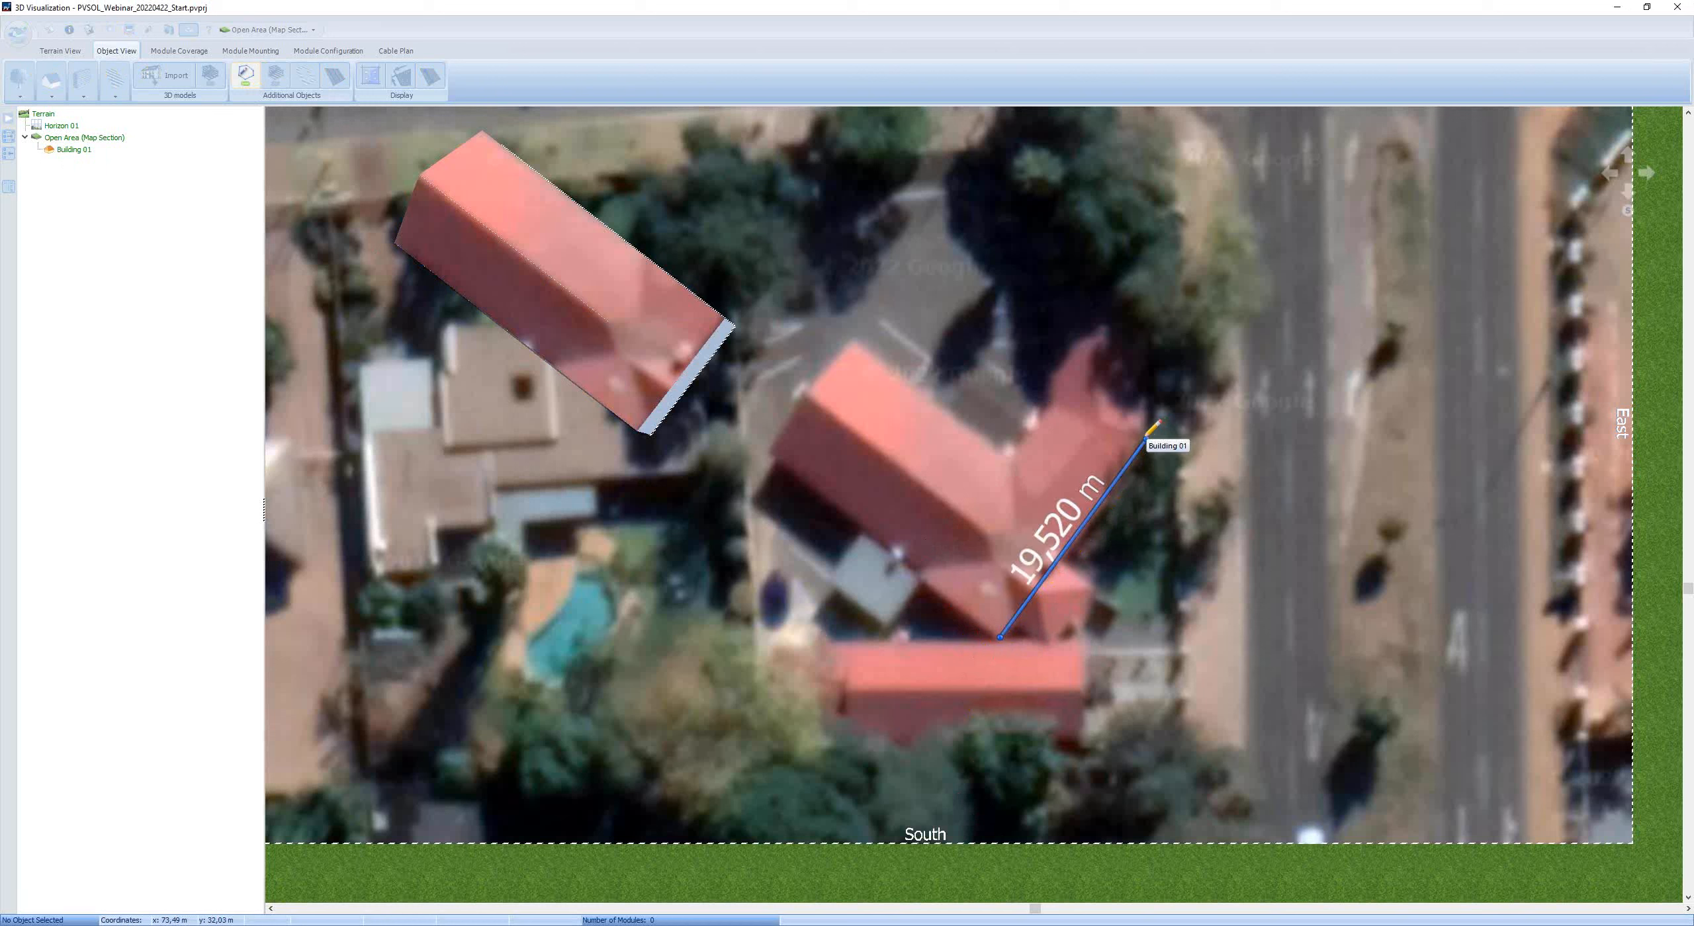
pyautogui.click(1067, 383)
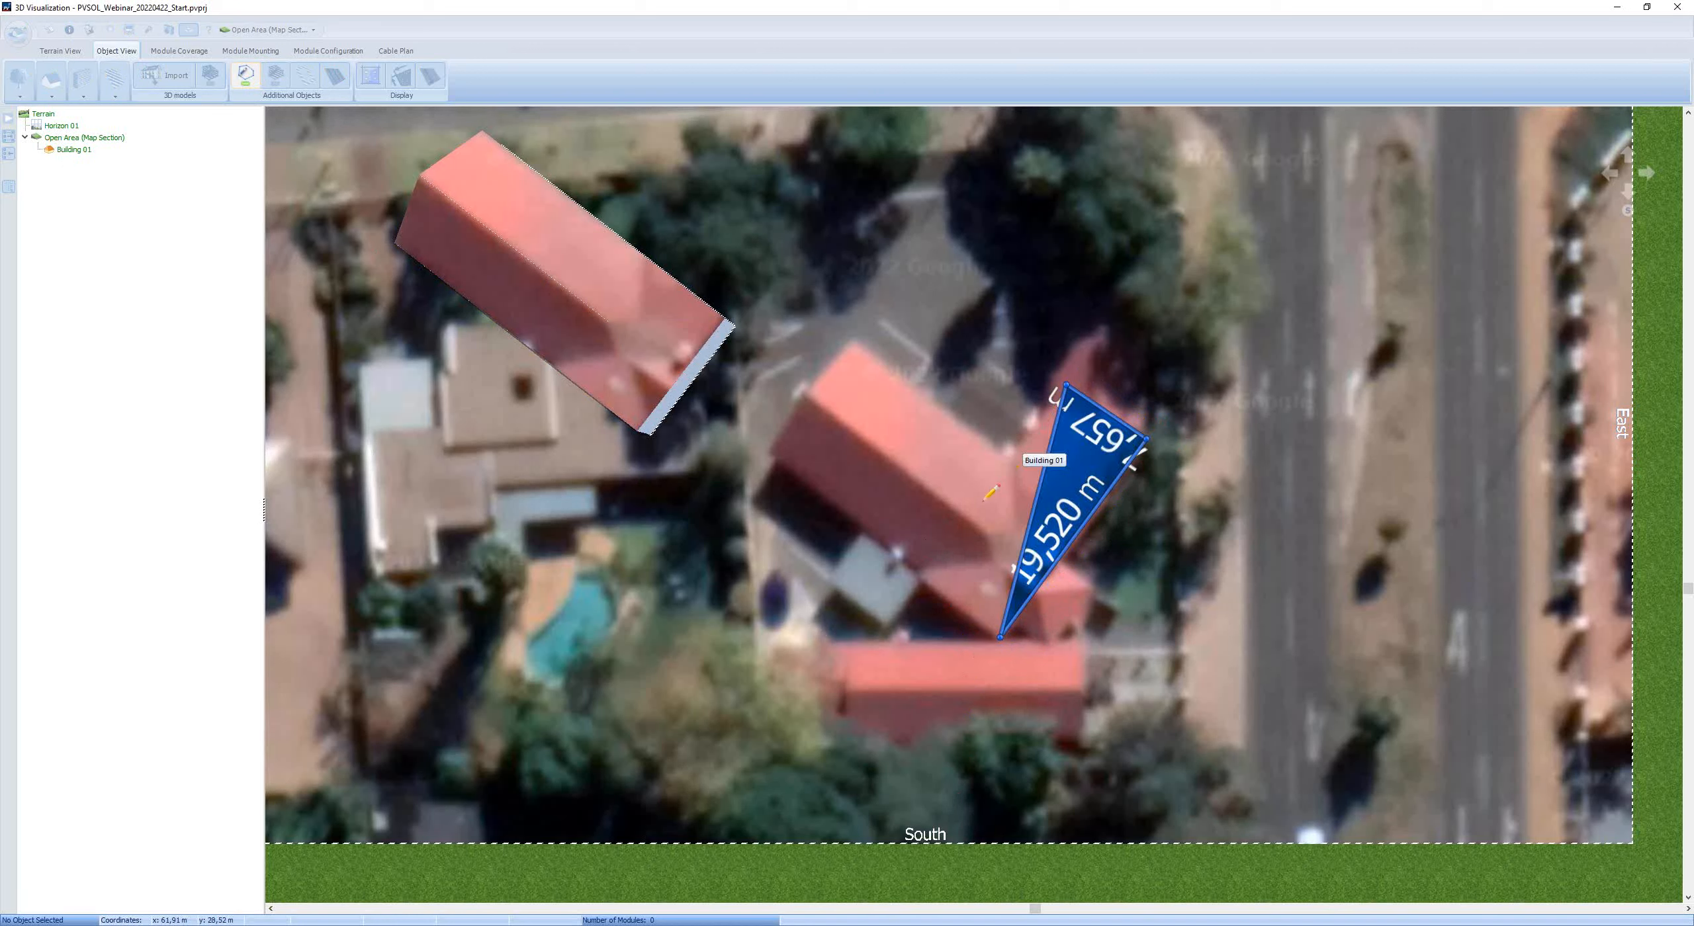
pyautogui.click(929, 582)
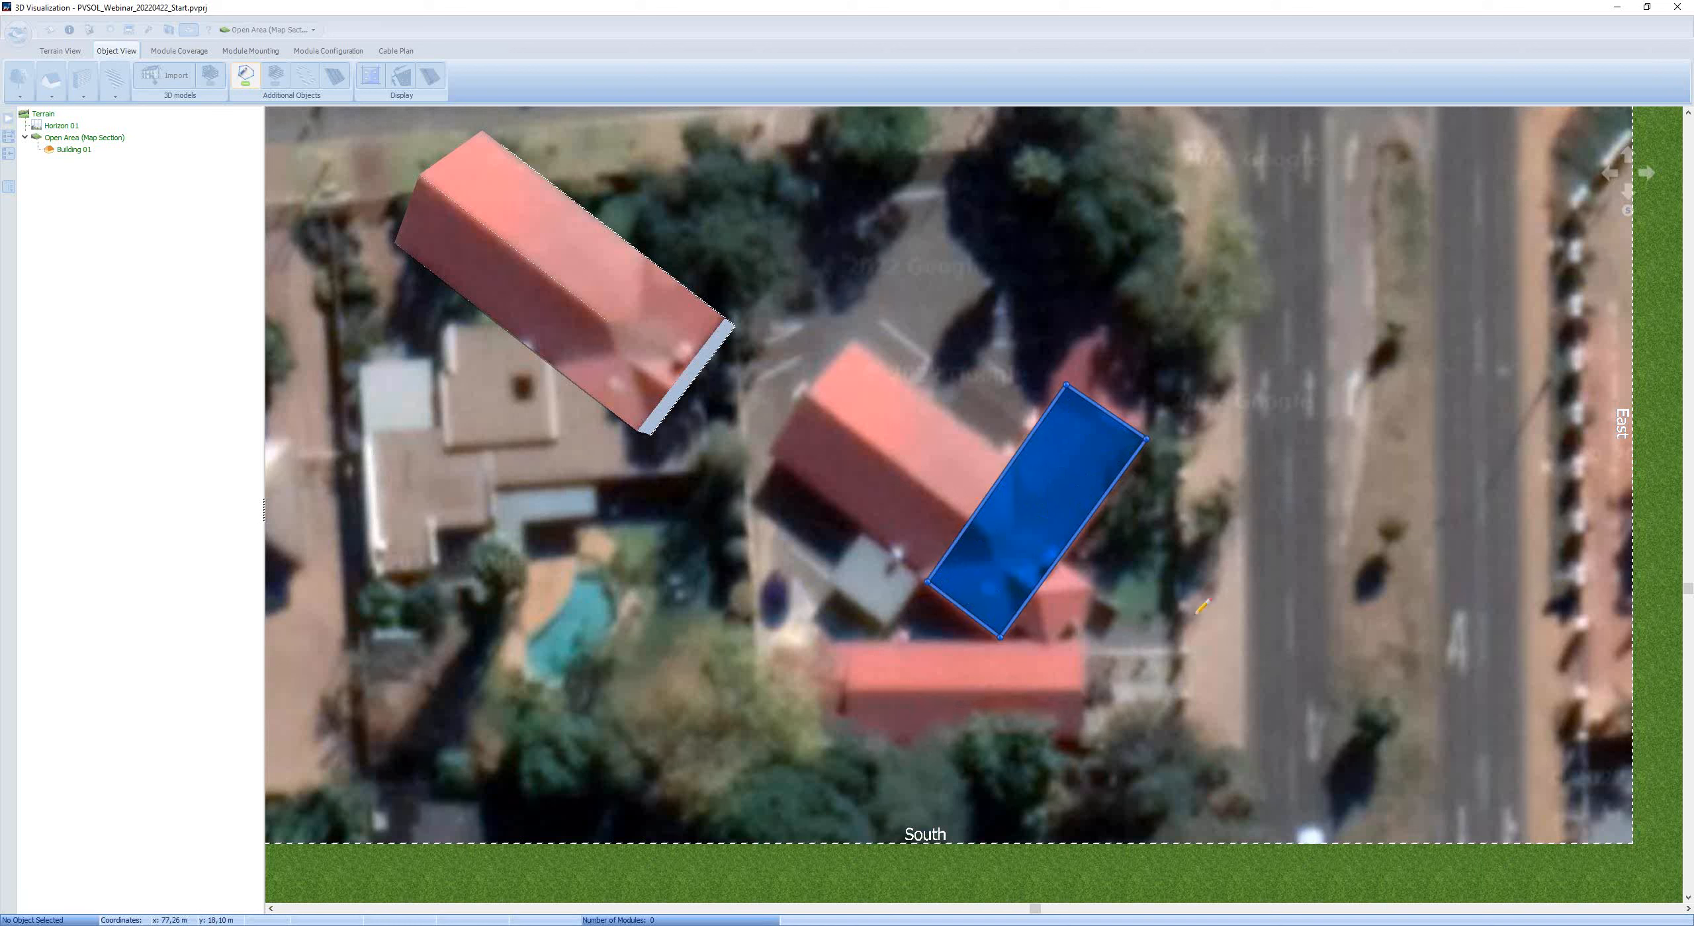
# - Draw the wing's roof ridge inside the outline as a line about 17.6 m long, starting near its southwest edge, and finish drawing
pyautogui.click(965, 608)
pyautogui.click(1096, 429)
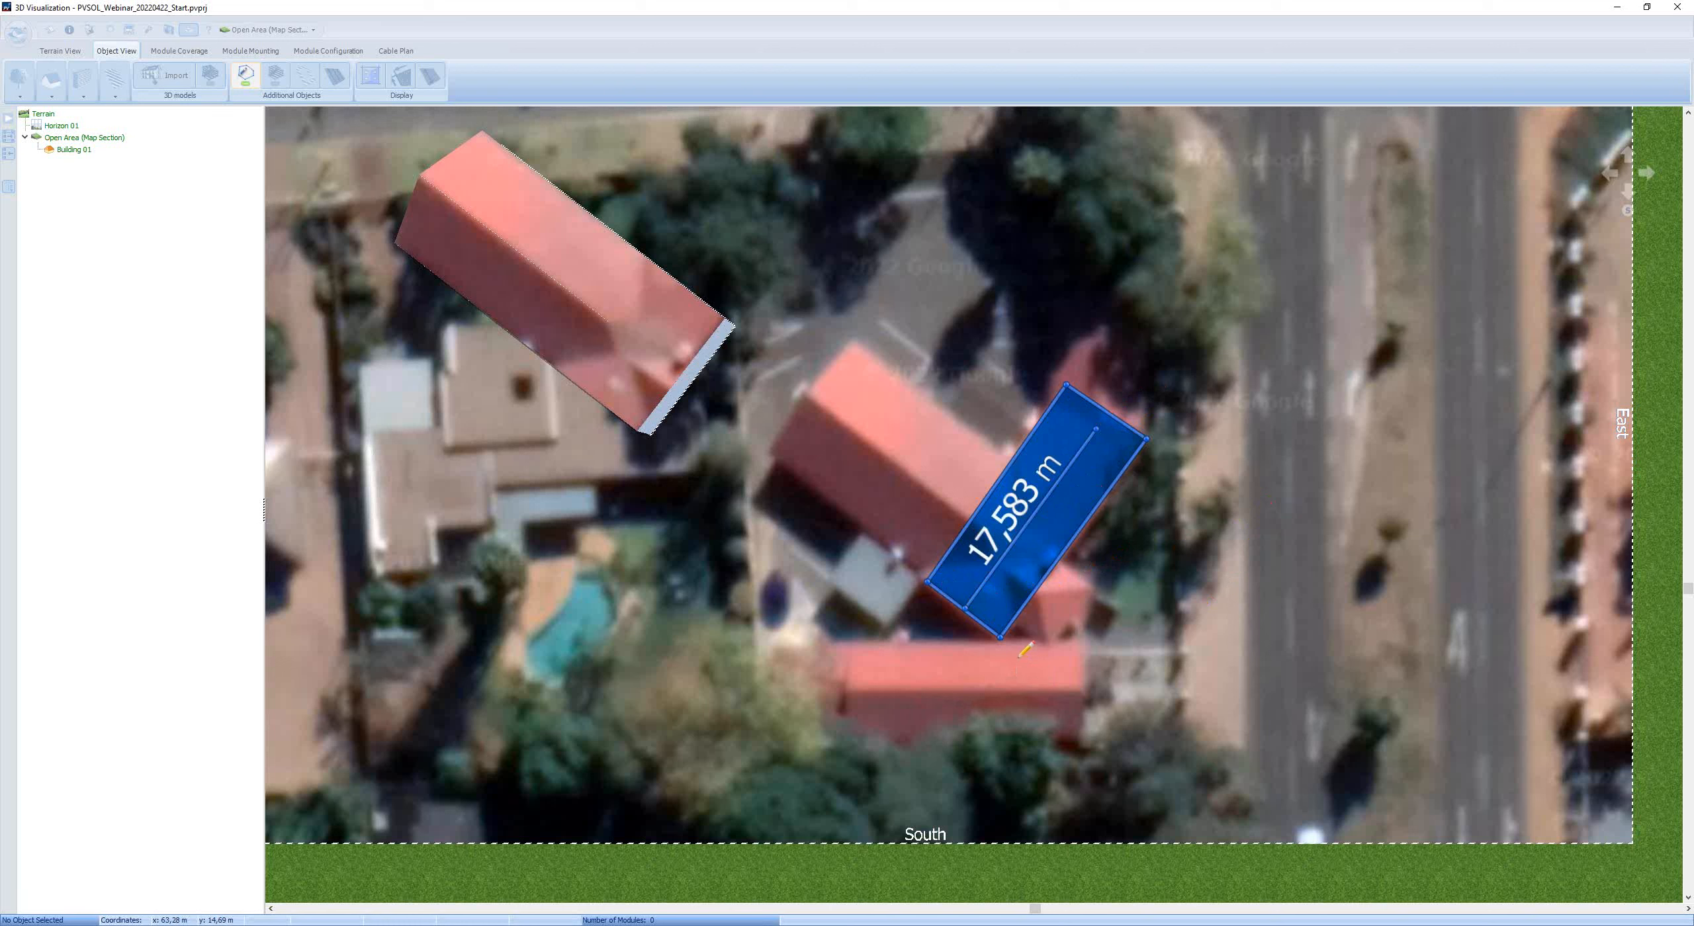
pyautogui.press('Escape')
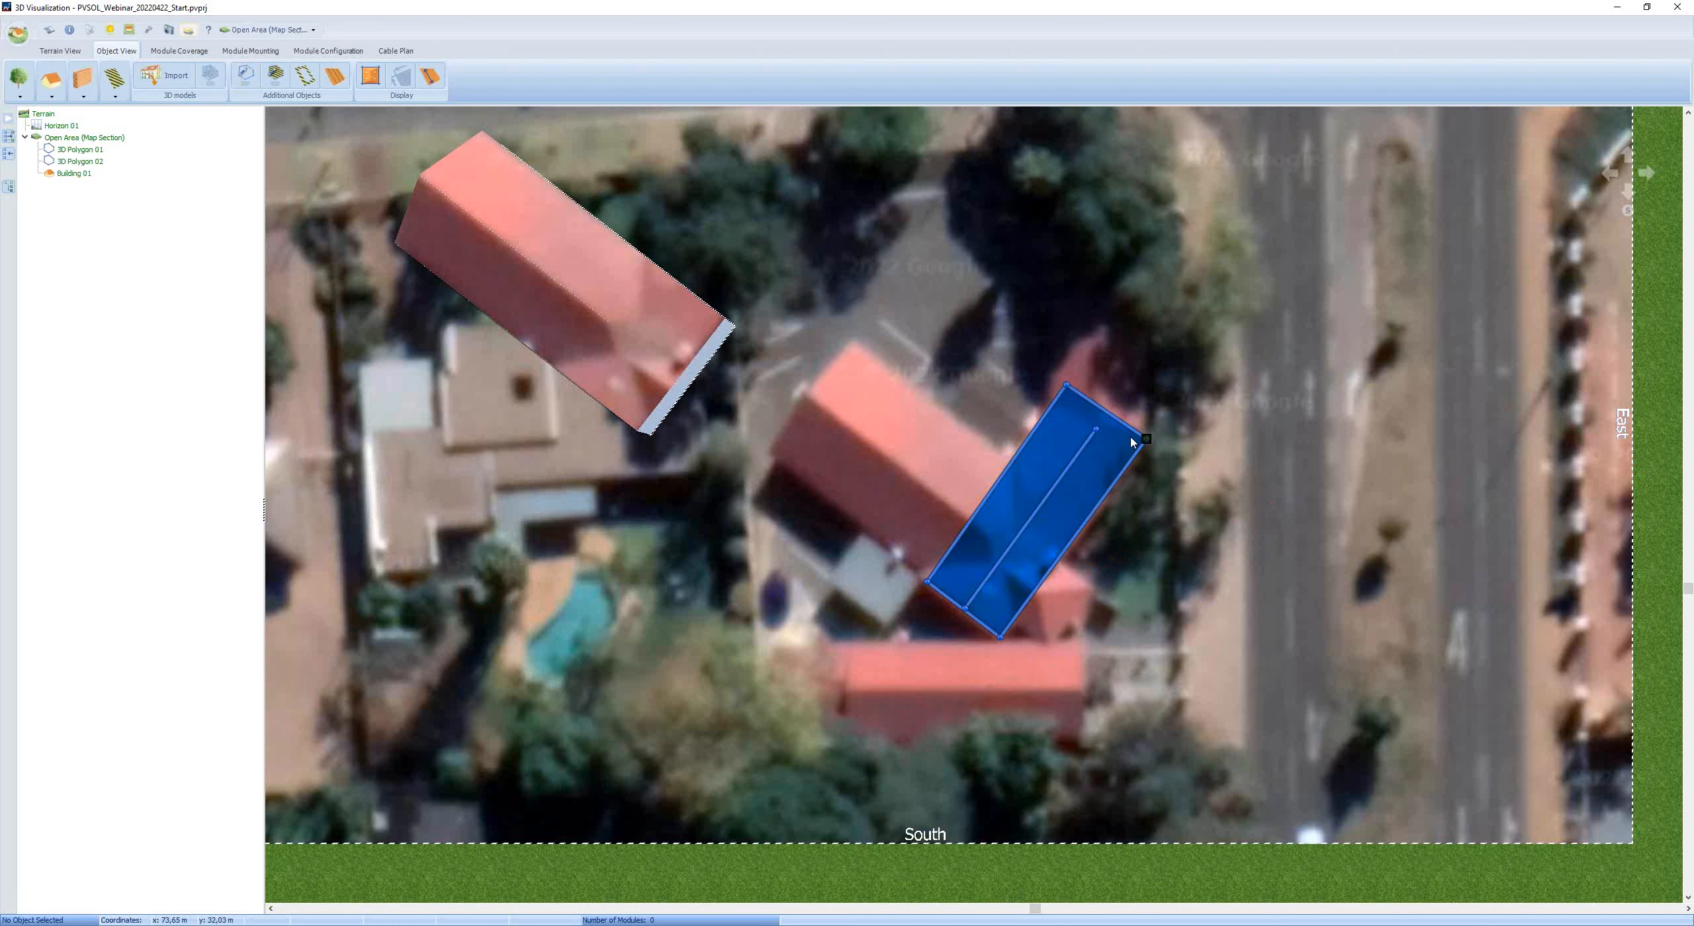
# - Adjust the wing outline's northern corner so its adjoining long side is about 19.2 m, and make the polygon right-angled
pyautogui.click(1065, 388)
pyautogui.moveTo(1067, 389); pyautogui.dragTo(1069, 388)
pyautogui.click(928, 582)
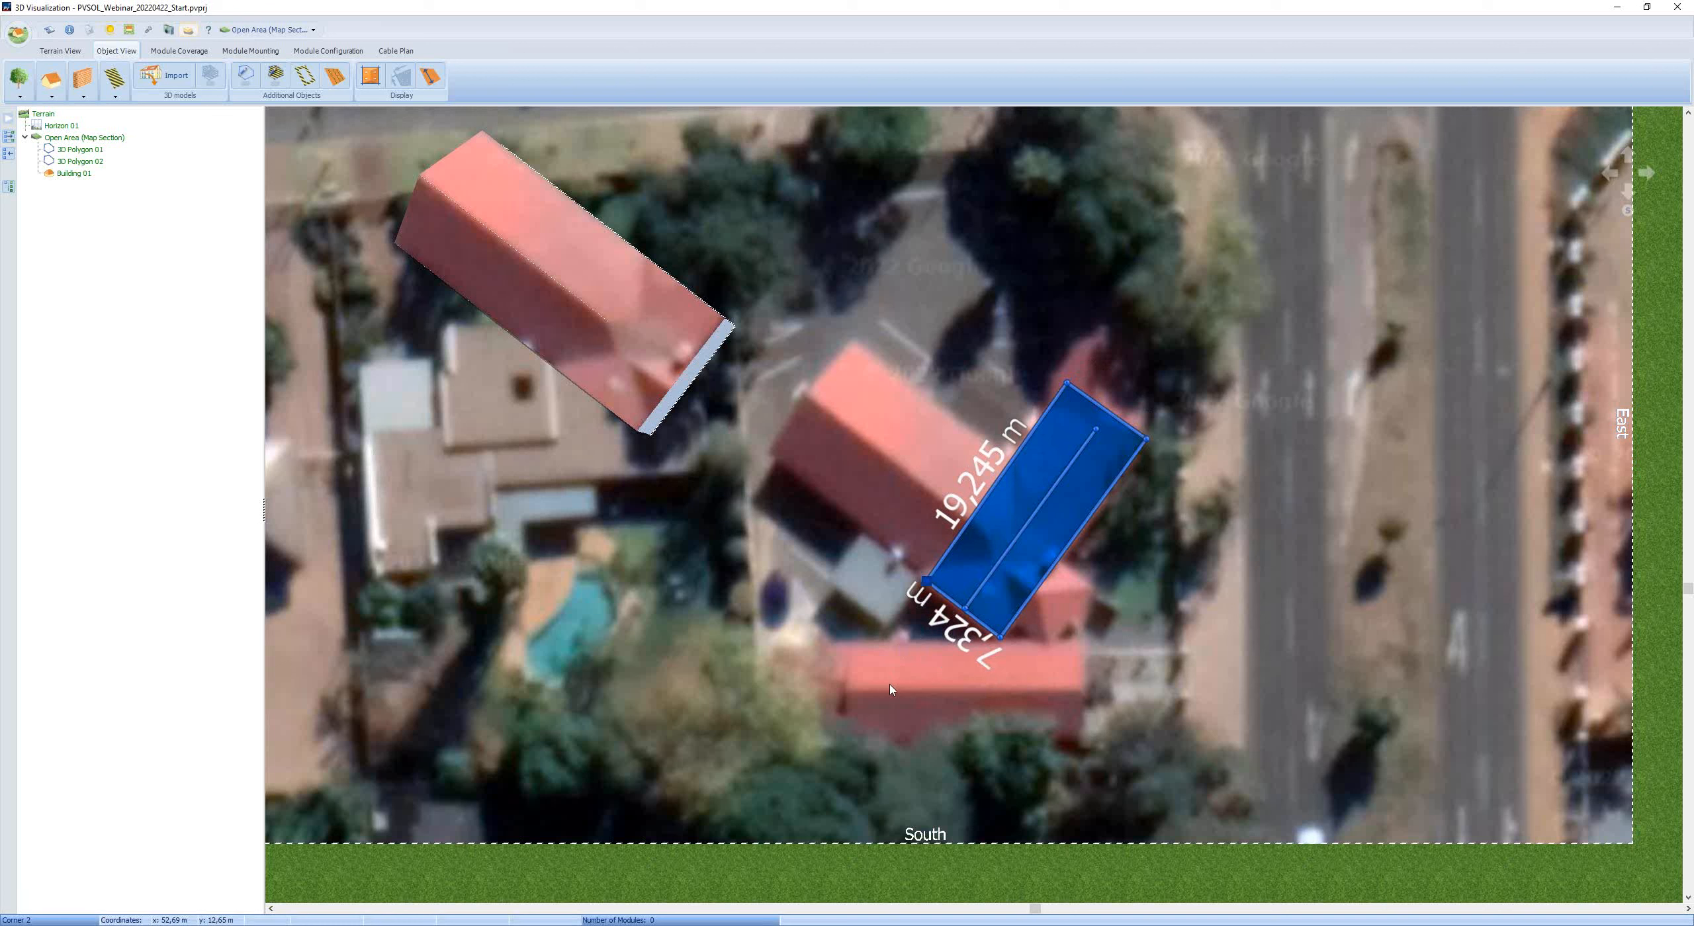
pyautogui.rightClick(1056, 531)
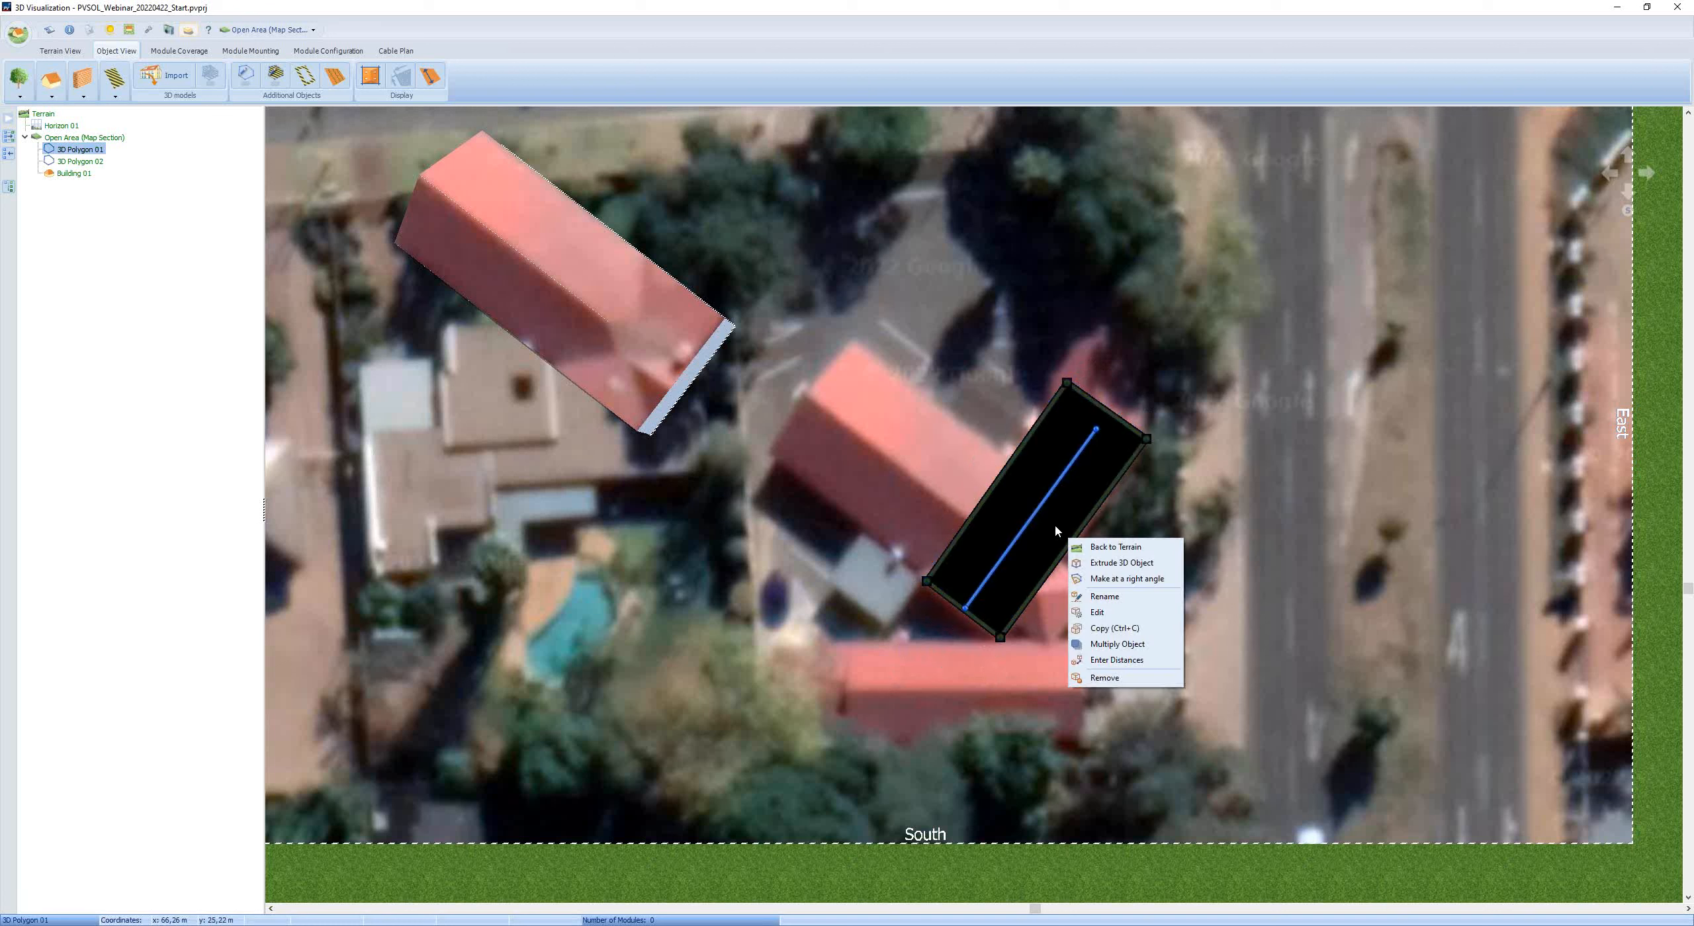
pyautogui.click(1118, 581)
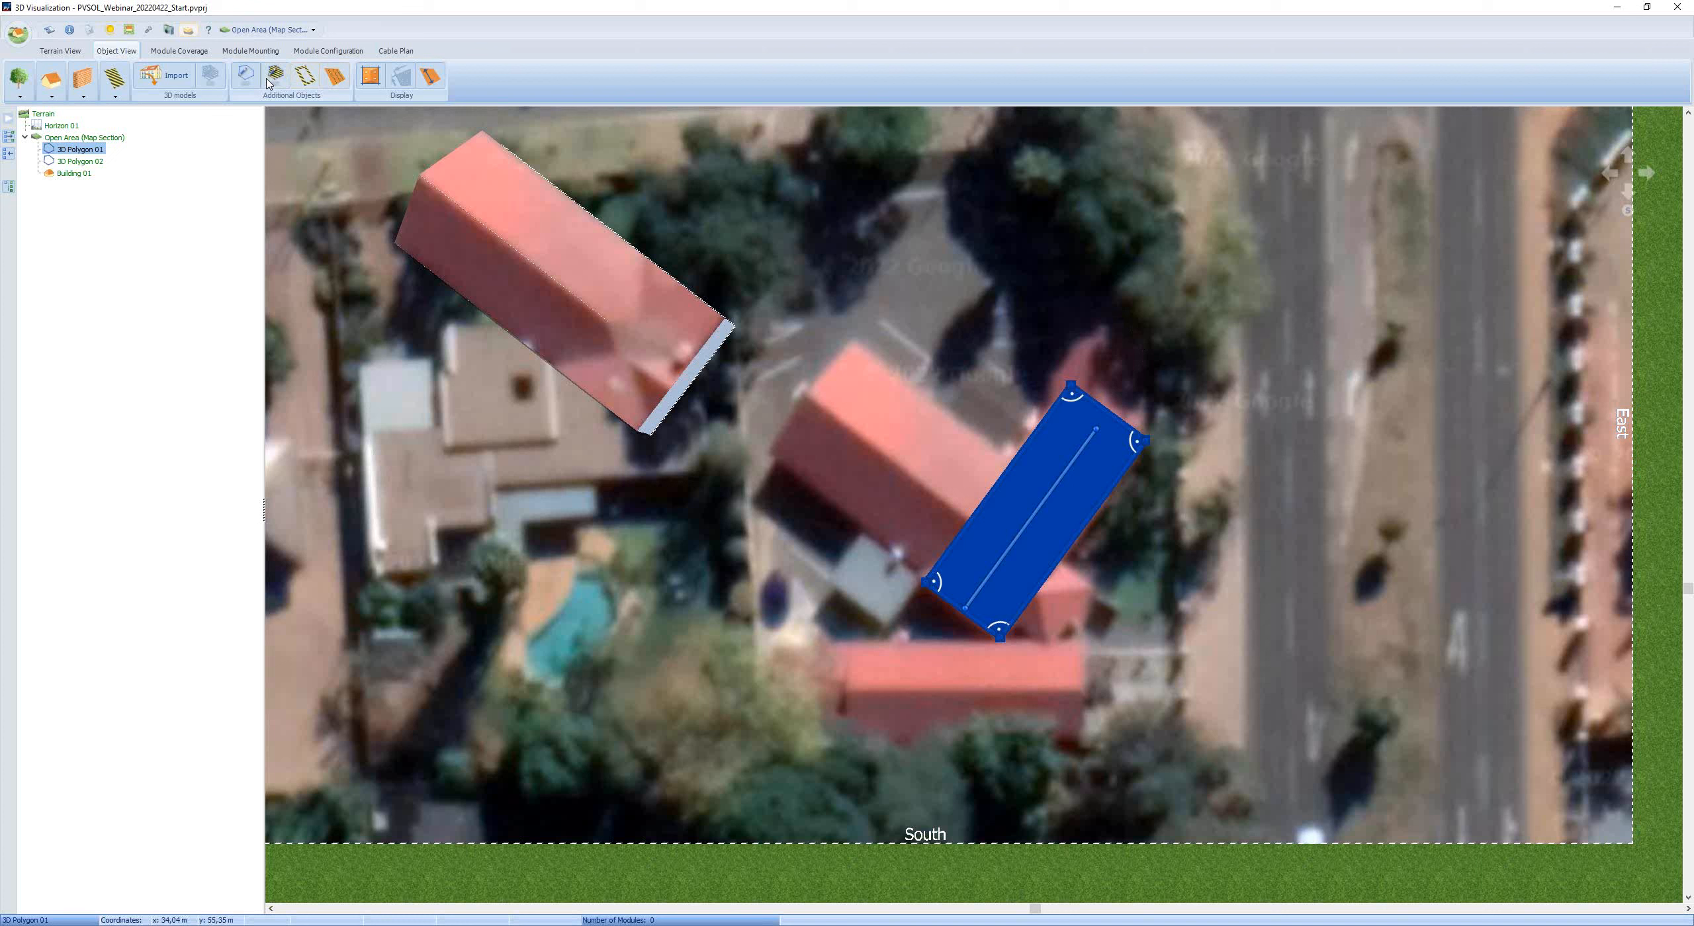
# - Outline the tree-shaded north end with a four-corner 3D polygon about 11.6 m long and 7.5 m wide, starting at the wing's eastern corner
pyautogui.click(246, 75)
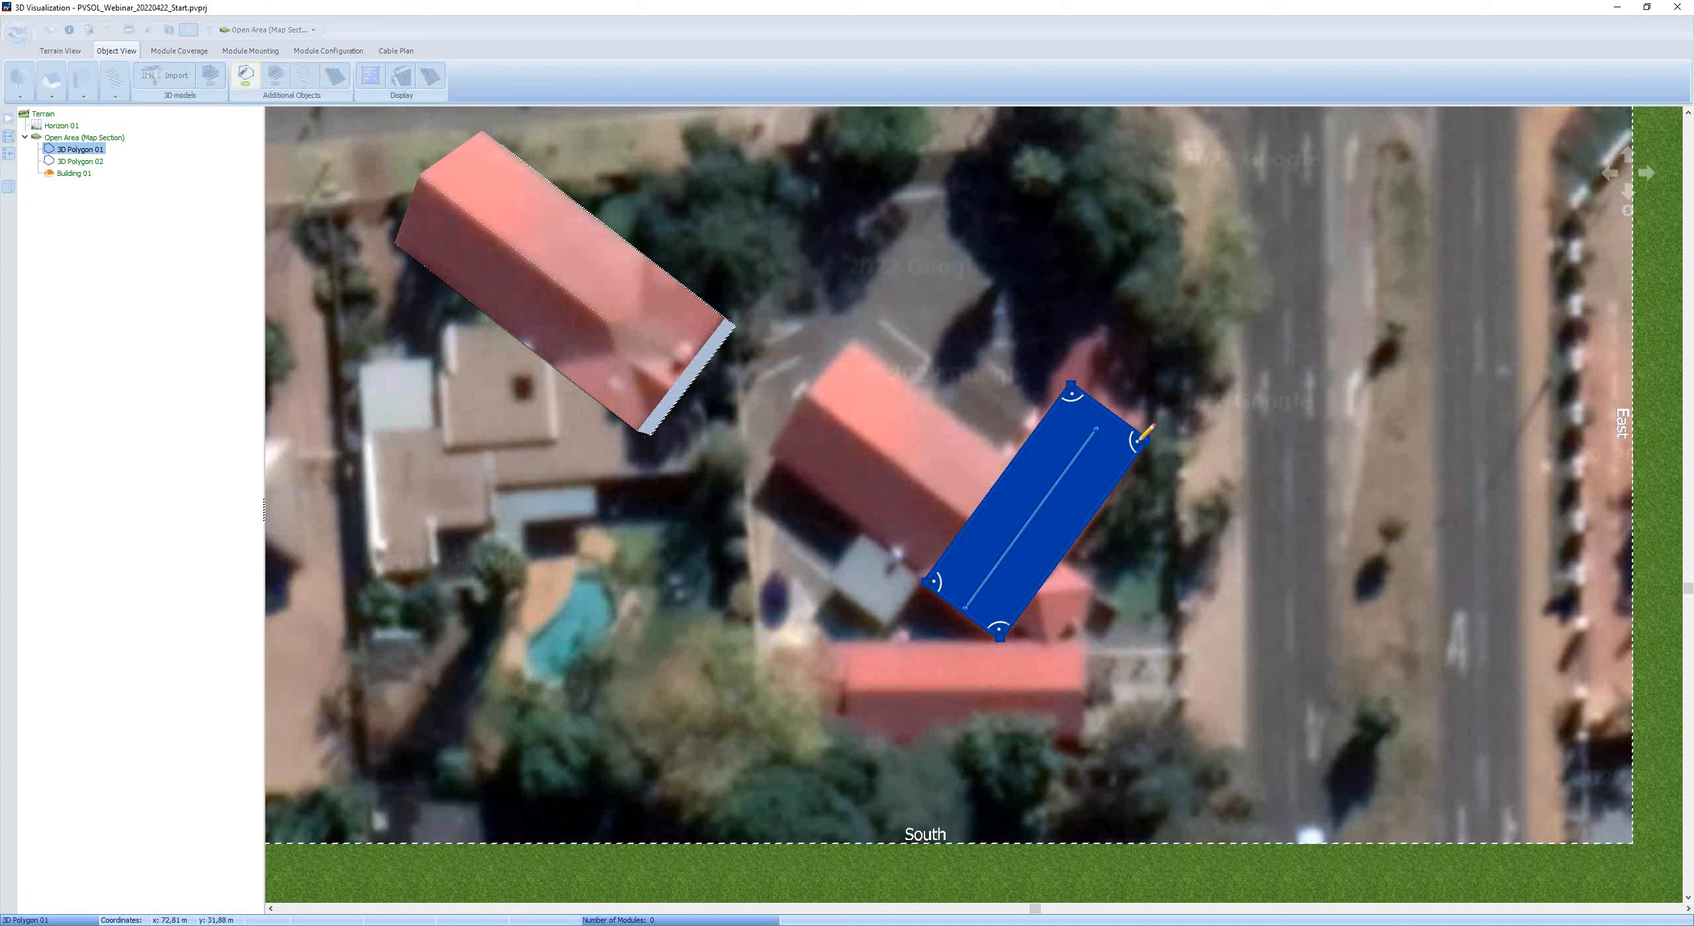
pyautogui.click(1138, 441)
pyautogui.click(1145, 298)
pyautogui.click(1046, 295)
pyautogui.click(1044, 443)
pyautogui.click(1139, 441)
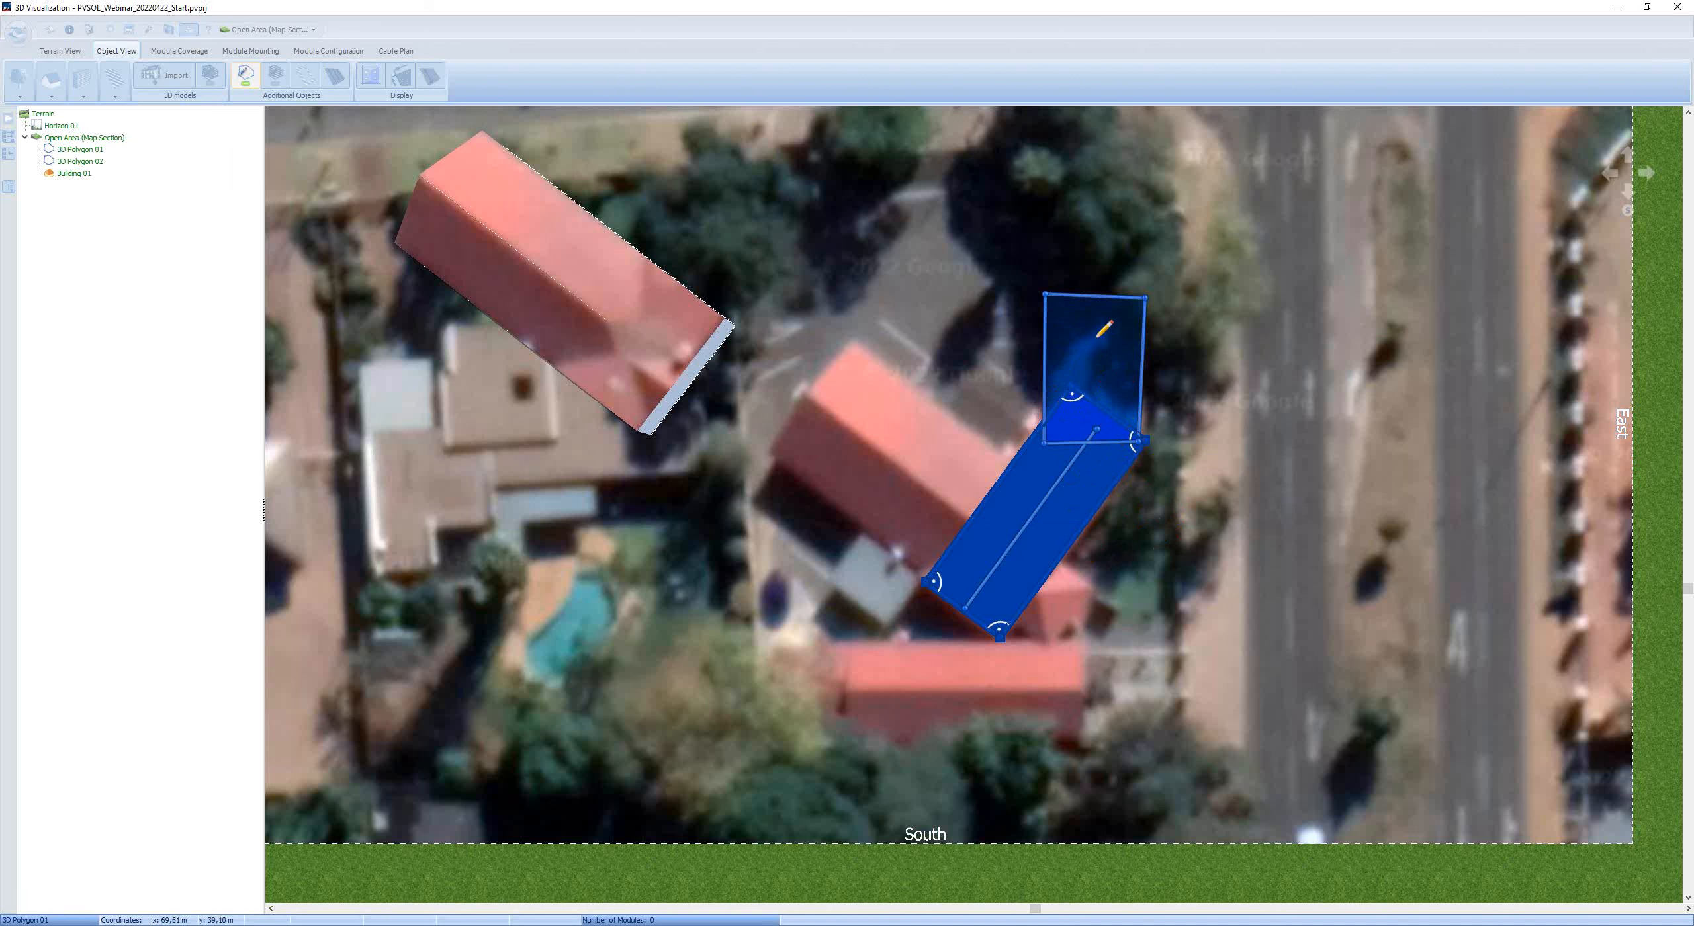
# - Draw the north end's ridge as a line about 10.3 m long from its north edge to the wing's ridge end, and finish drawing
pyautogui.click(1099, 296)
pyautogui.click(1096, 429)
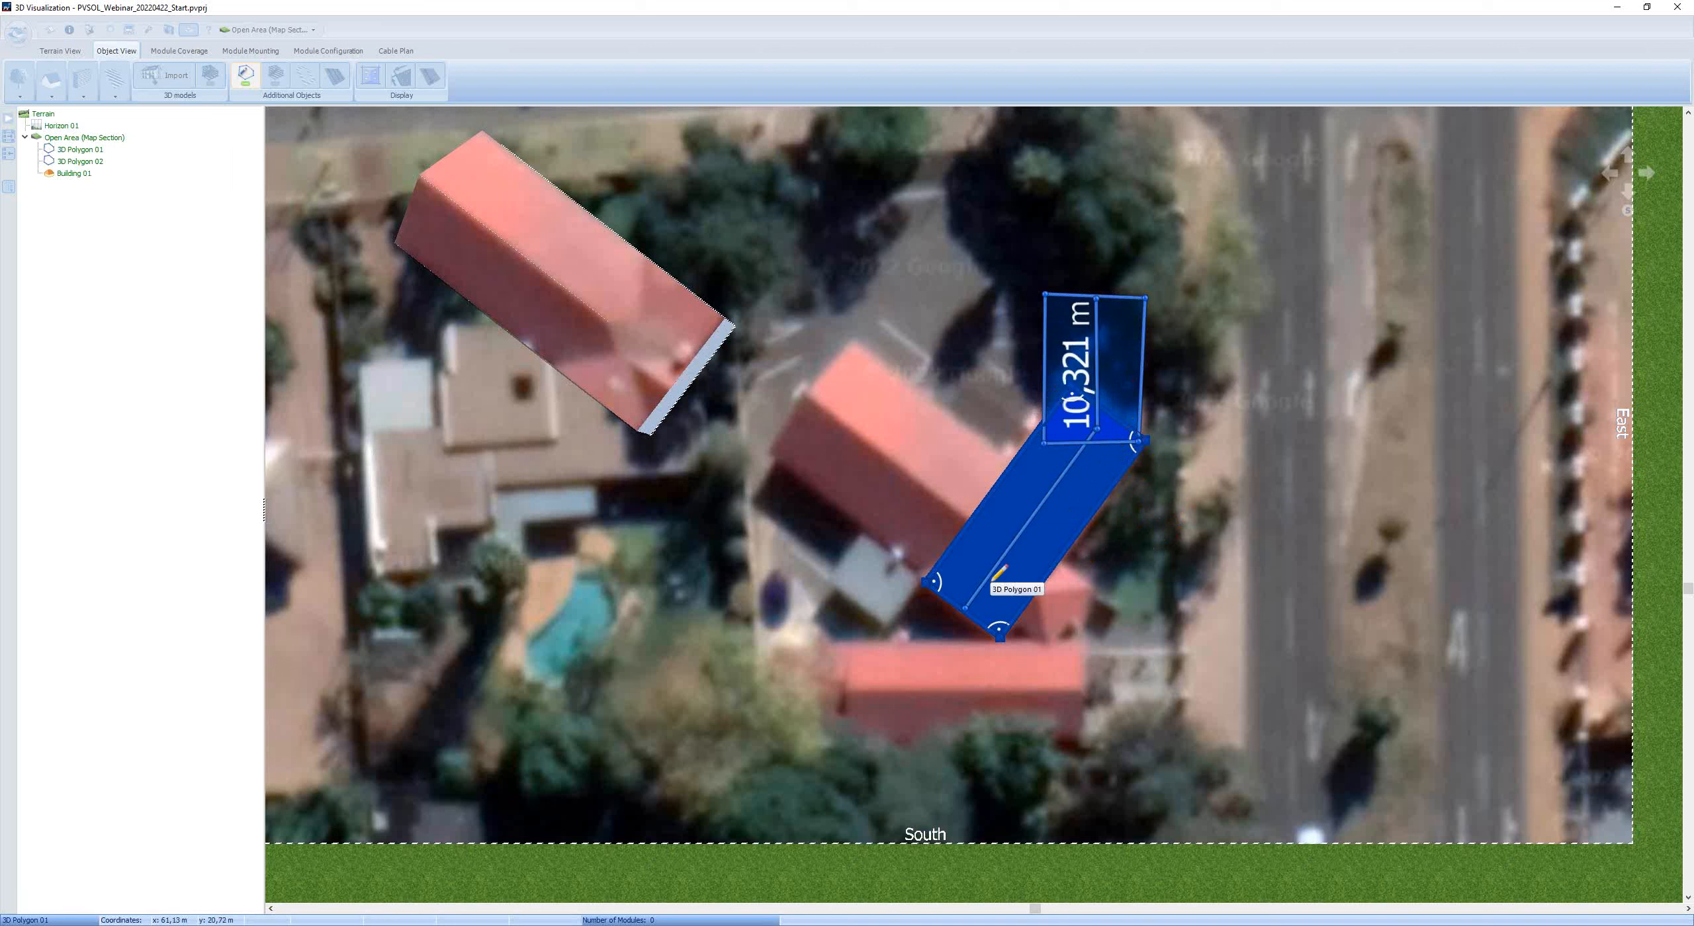
pyautogui.press('Escape')
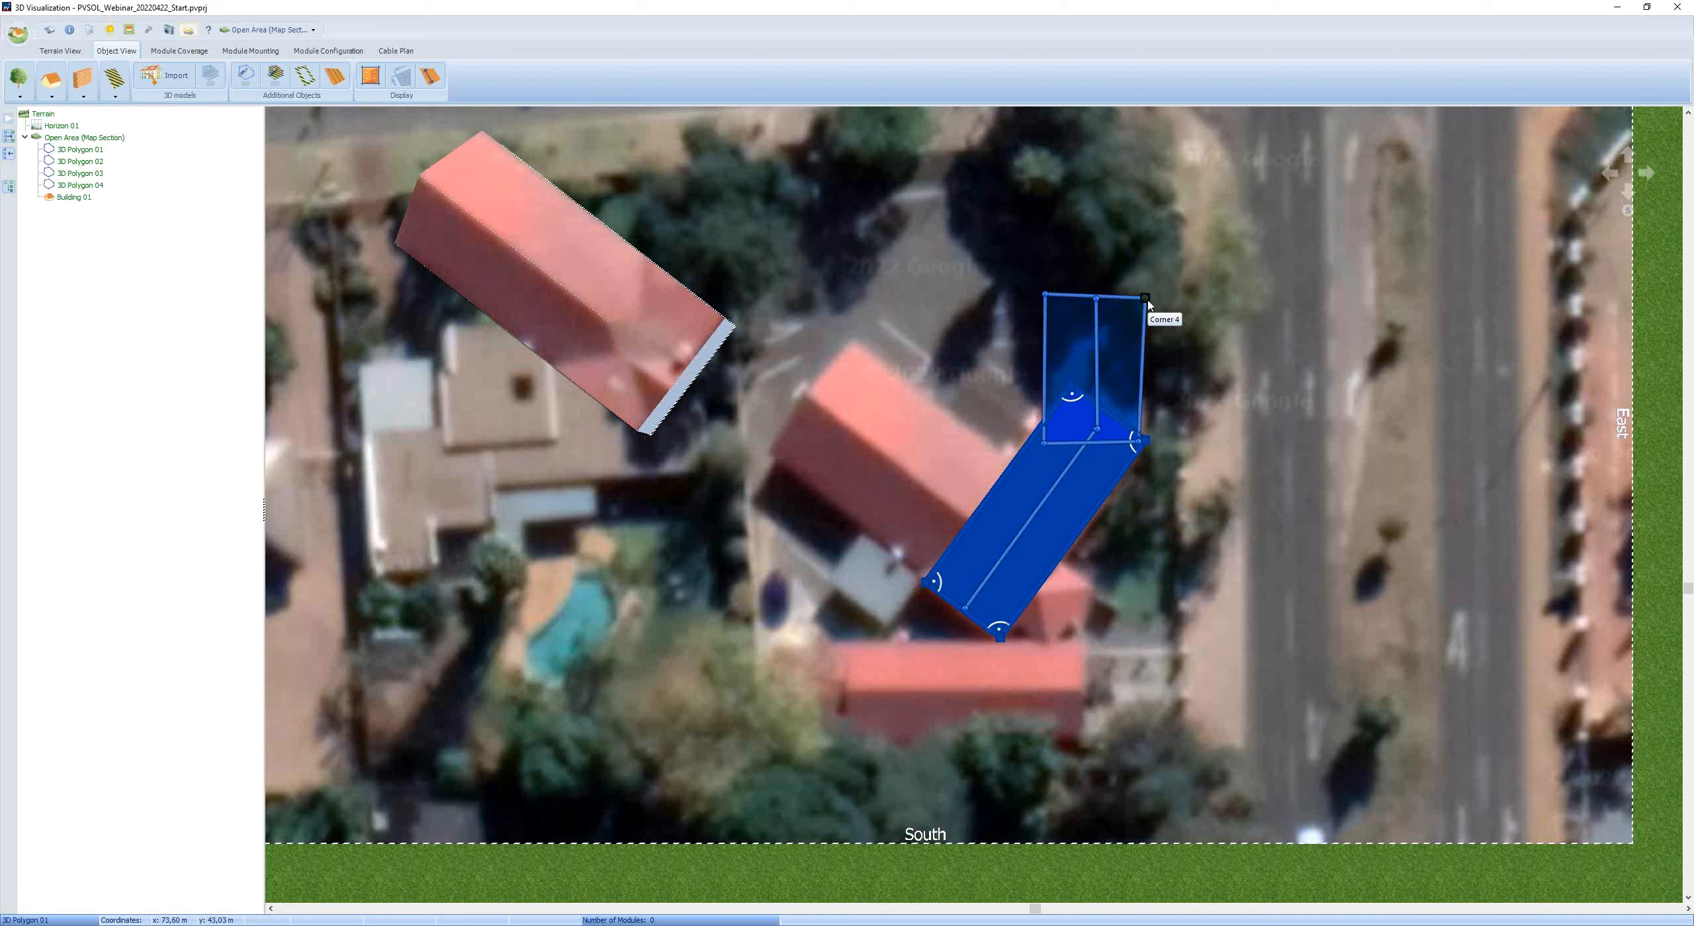
# - Straighten the north-end outline's corners so its sides are about 11.6 m and 7.5 m, and make the polygon right-angled
pyautogui.moveTo(1148, 303); pyautogui.dragTo(1096, 295)
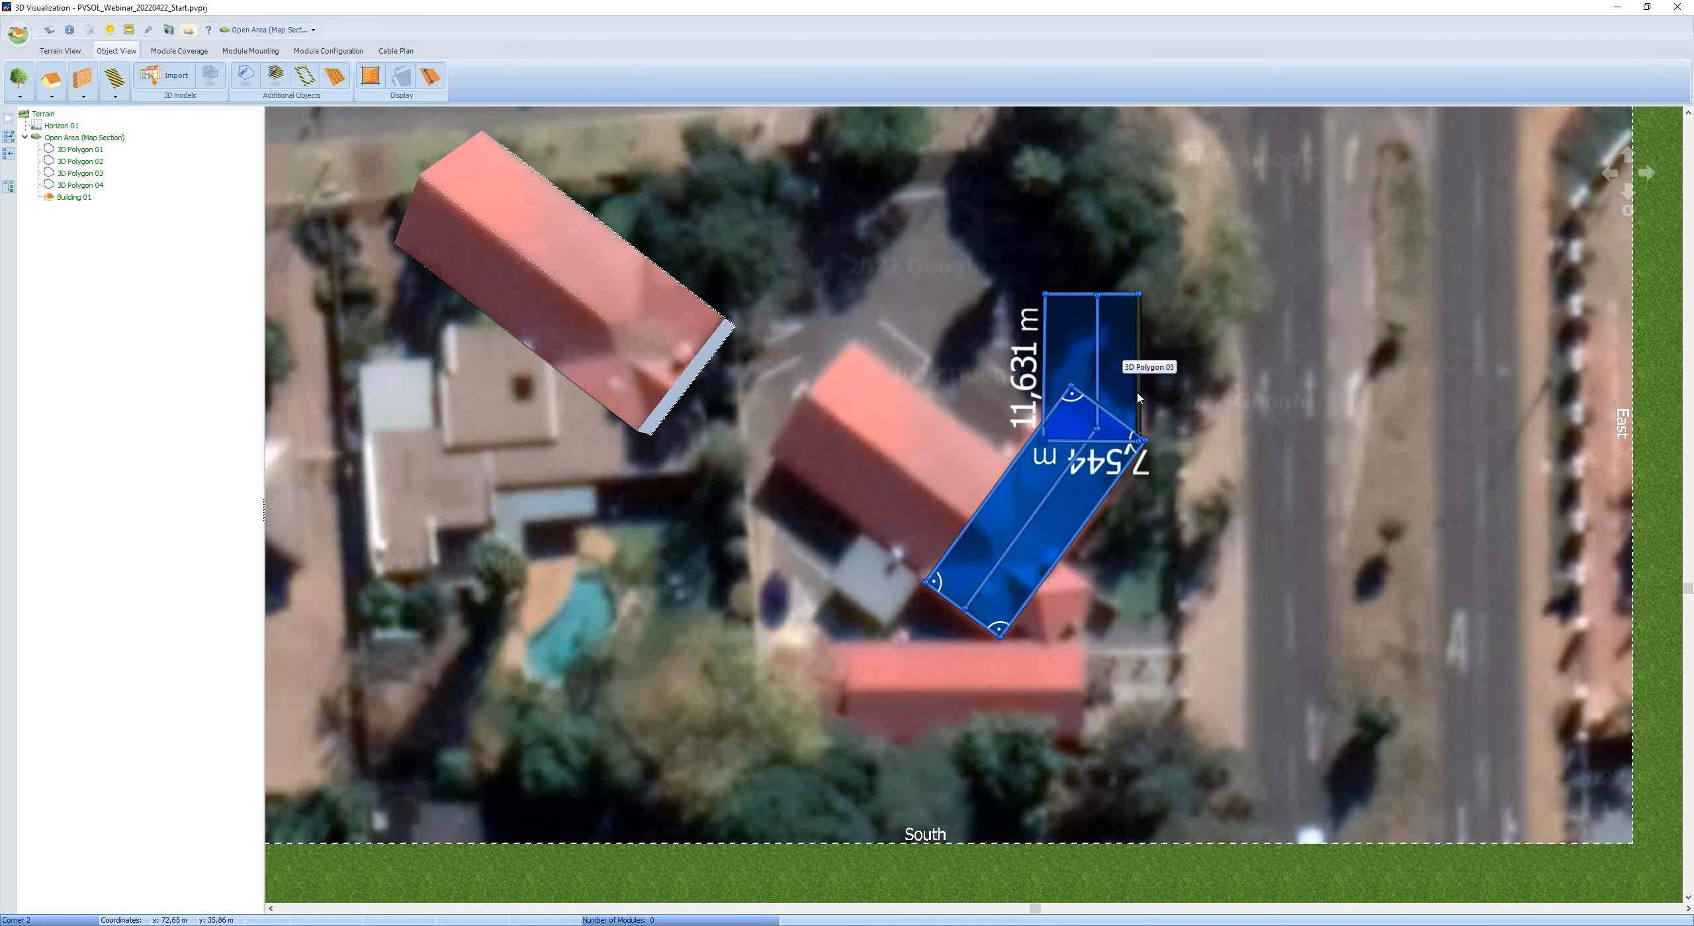
pyautogui.rightClick(1120, 353)
pyautogui.click(1190, 401)
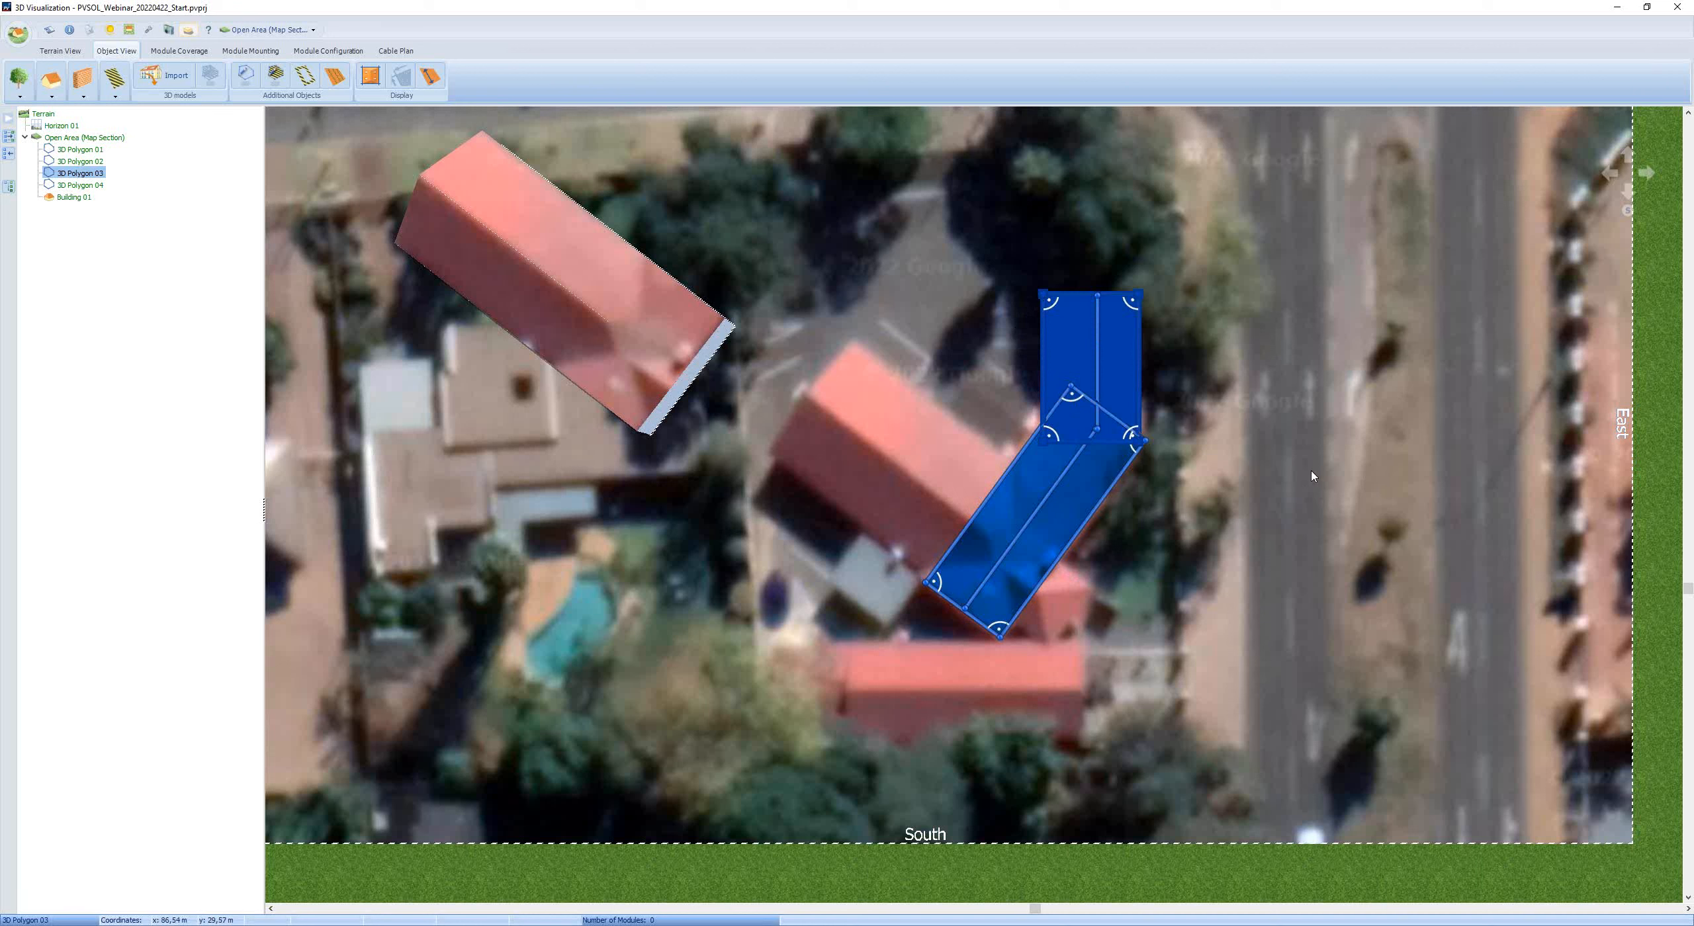
# - Move the north-end polygon together with its ridge line northeast, clear of the wing outline
pyautogui.keyDown('ctrl'); pyautogui.click(1117, 375); pyautogui.keyUp('ctrl')
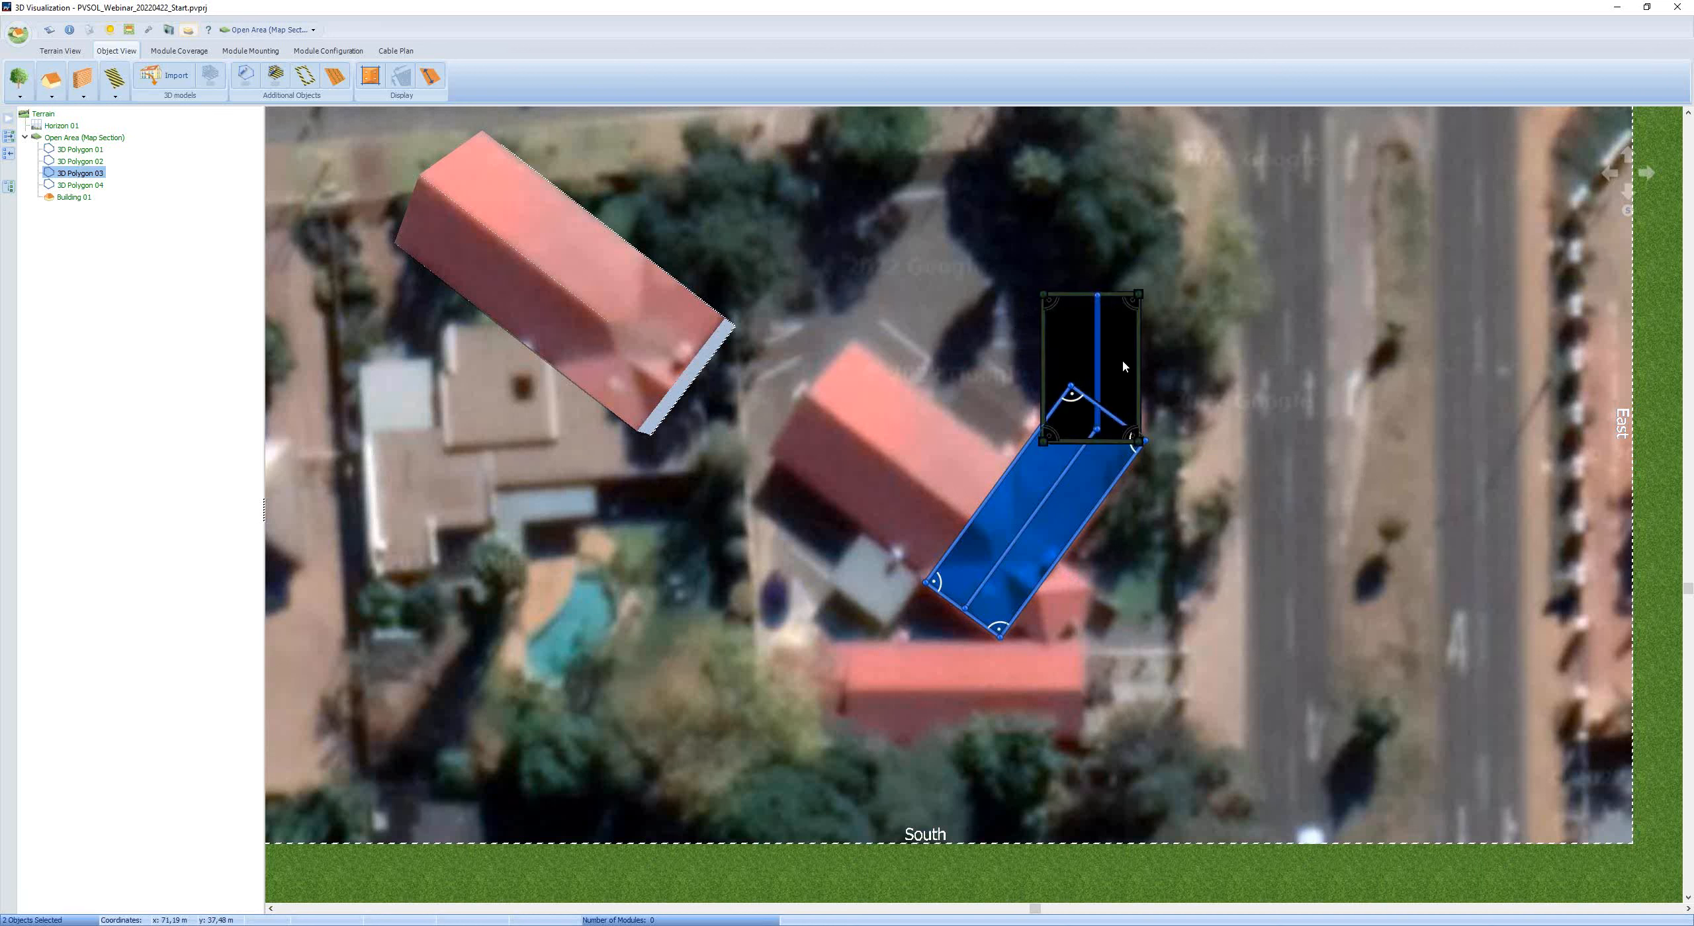
pyautogui.moveTo(1123, 365); pyautogui.dragTo(1206, 302)
# - Extrude the northeast-running wing polygon into a building with hipped roof, eaves height 3 m and roof pitch 25°
pyautogui.rightClick(1064, 556)
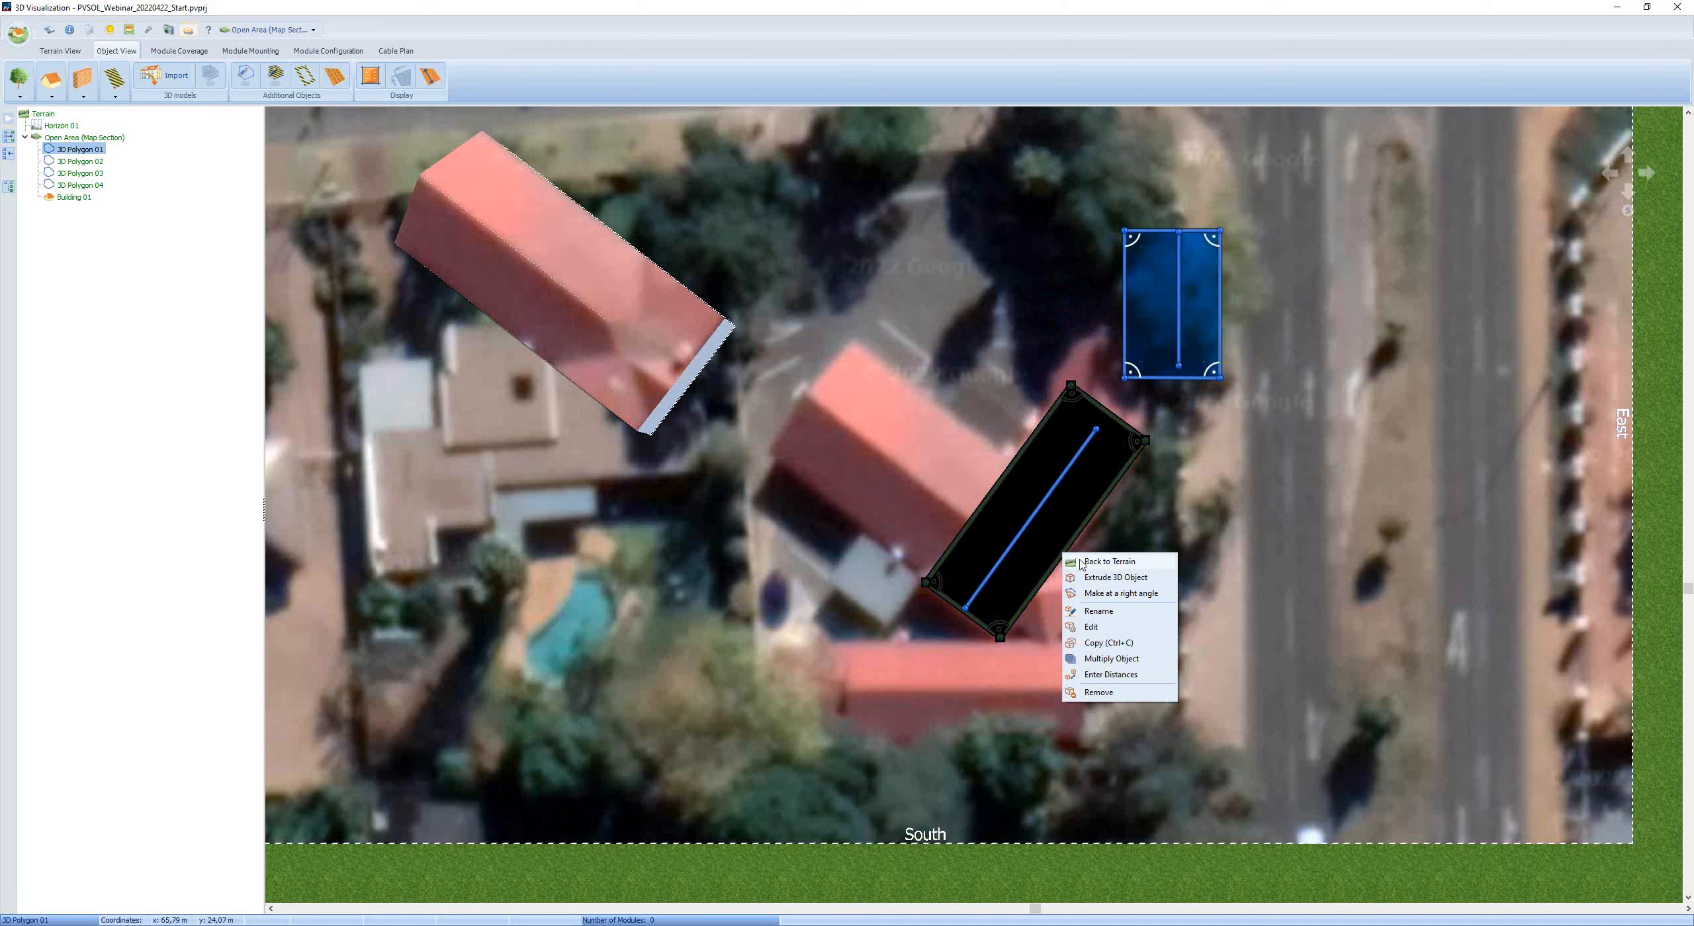
pyautogui.click(1123, 580)
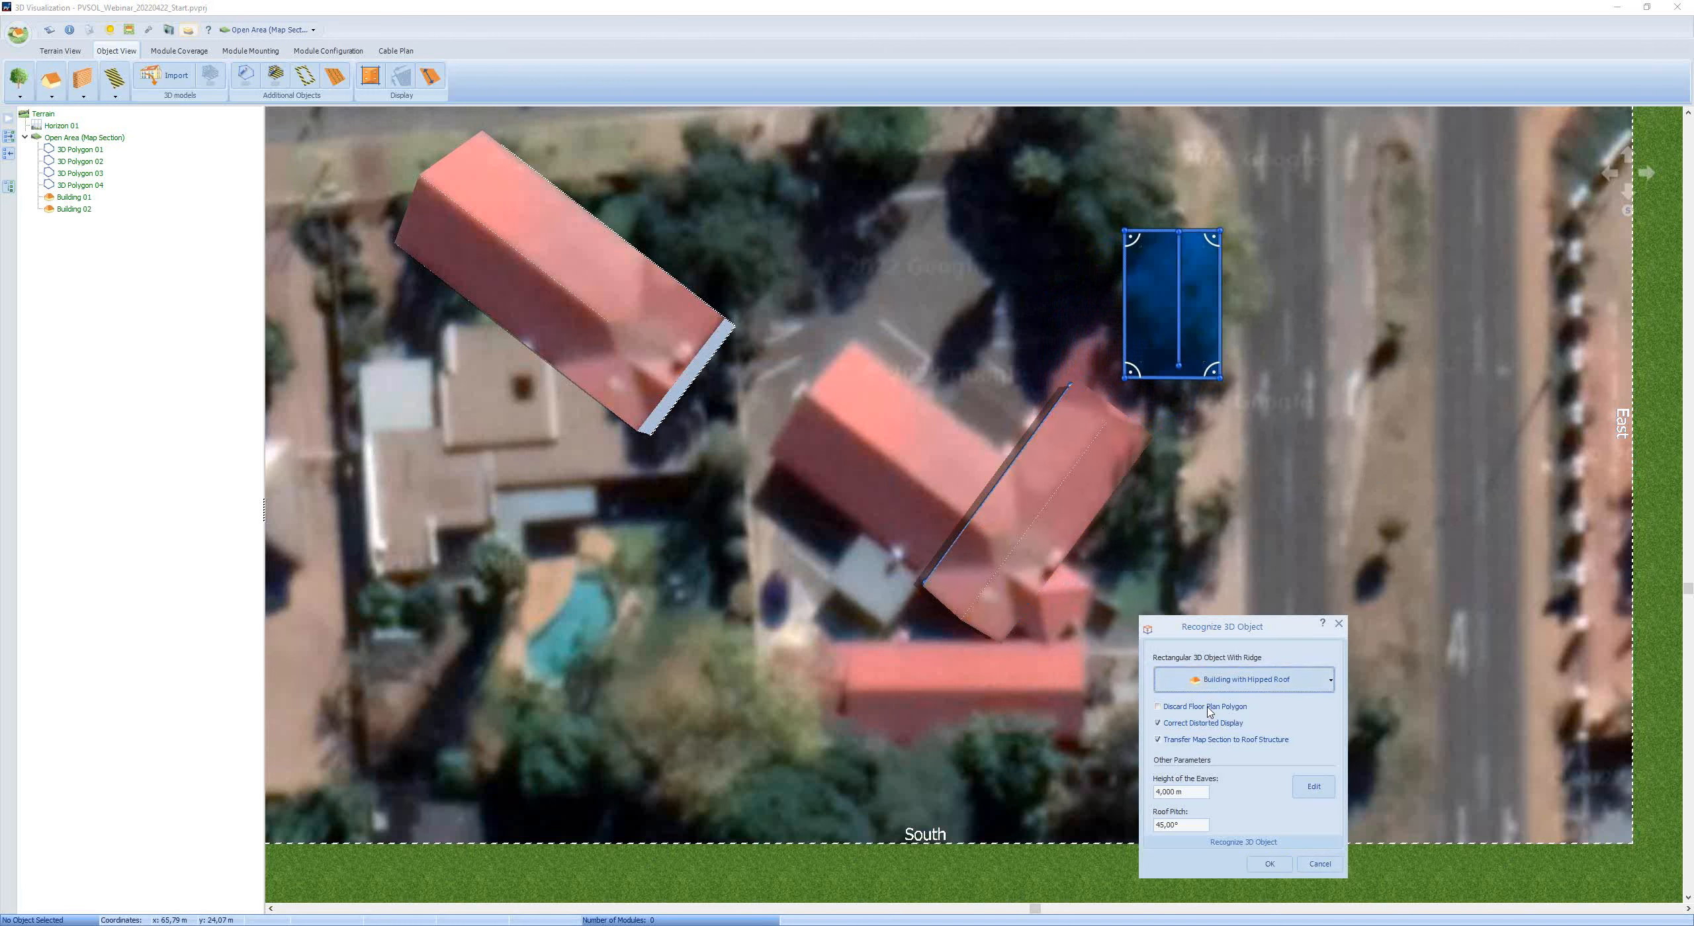
pyautogui.doubleClick(1188, 787)
pyautogui.write('3')
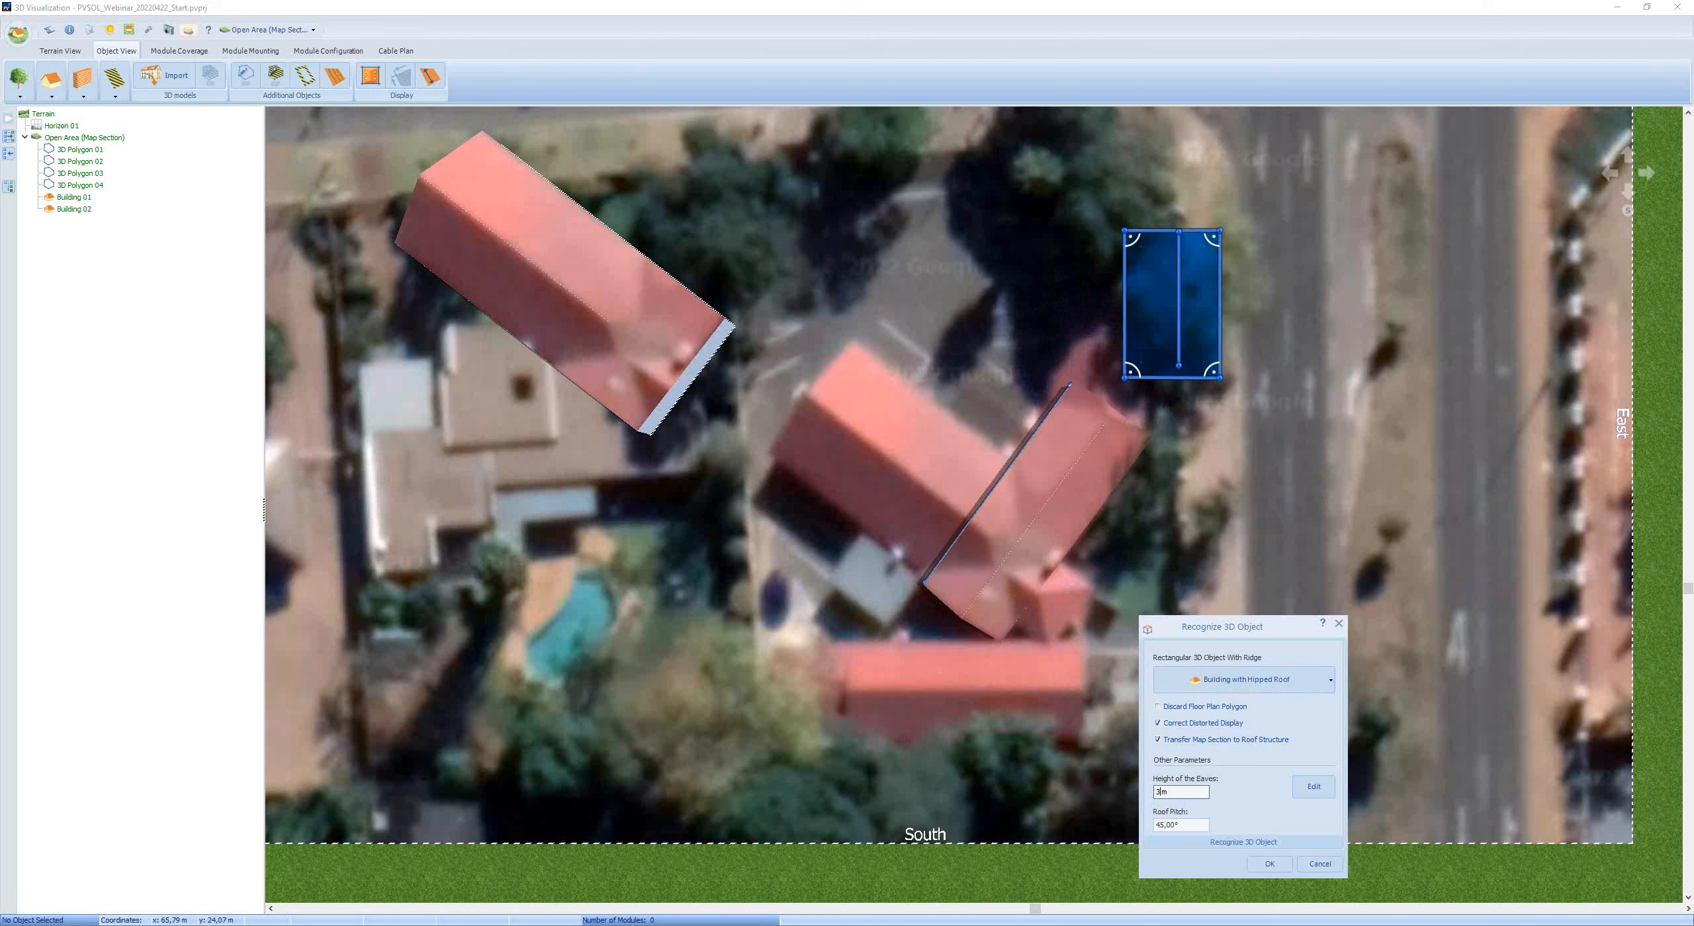
pyautogui.doubleClick(1158, 825)
pyautogui.write('25')
pyautogui.click(1269, 865)
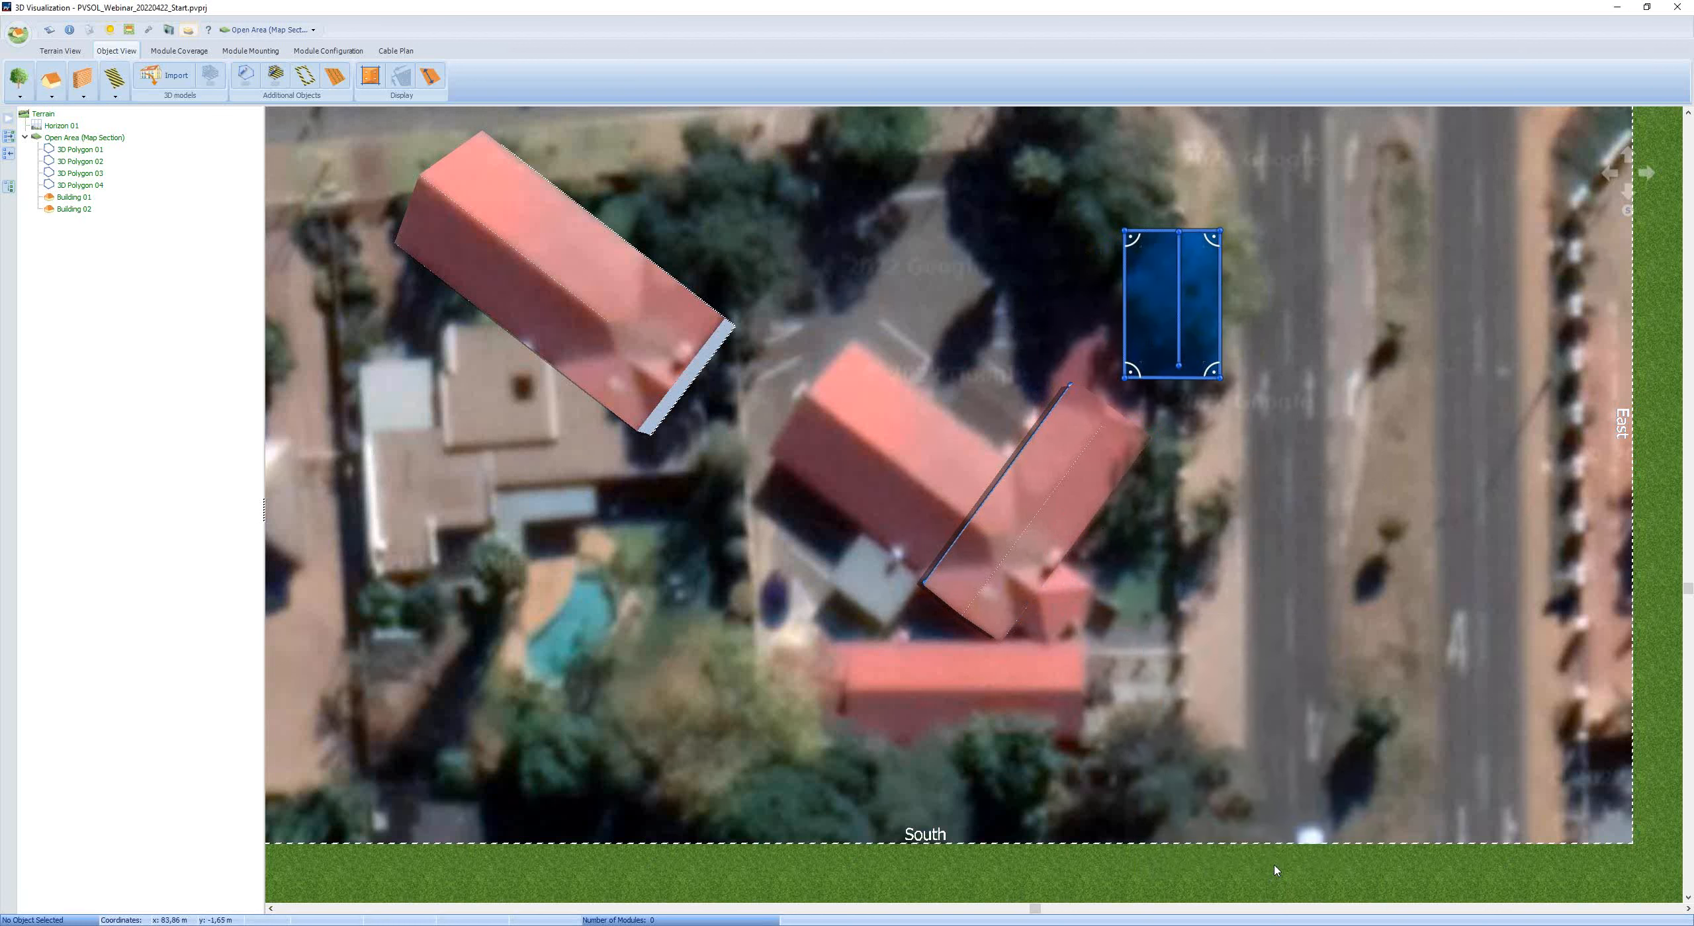
# - Move the northeast-running wing building southwest, clear of its outline, and move the north-end polygon with its ridge line back against the wing's end
pyautogui.moveTo(1044, 463); pyautogui.dragTo(779, 595)
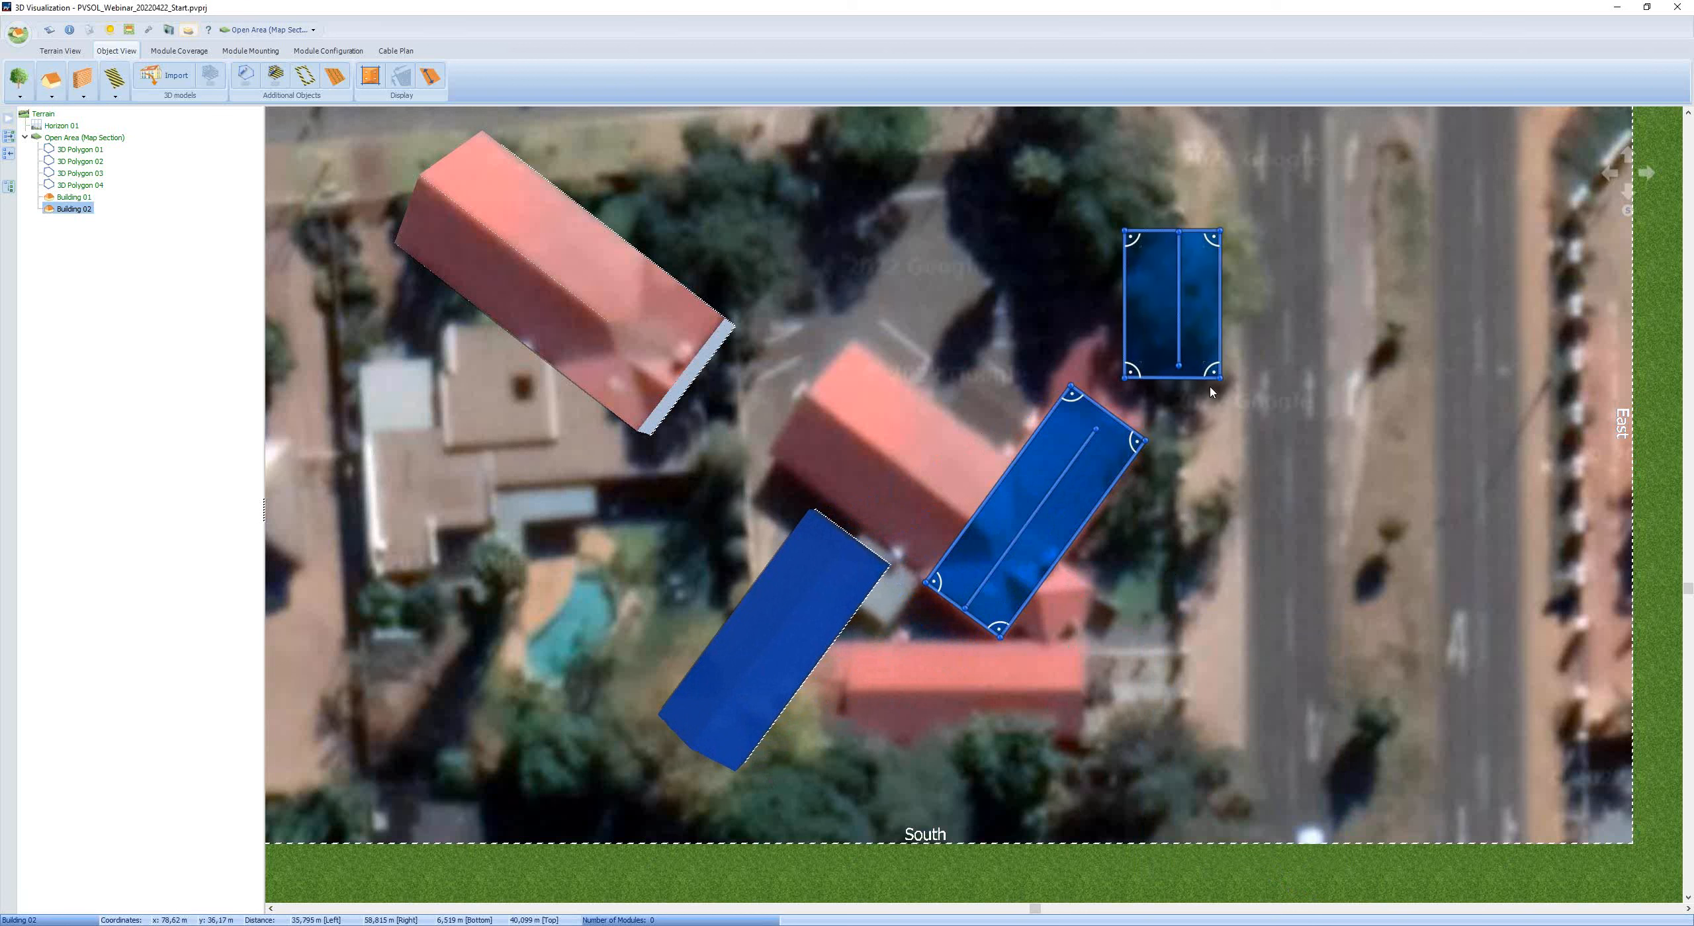
pyautogui.click(1199, 336)
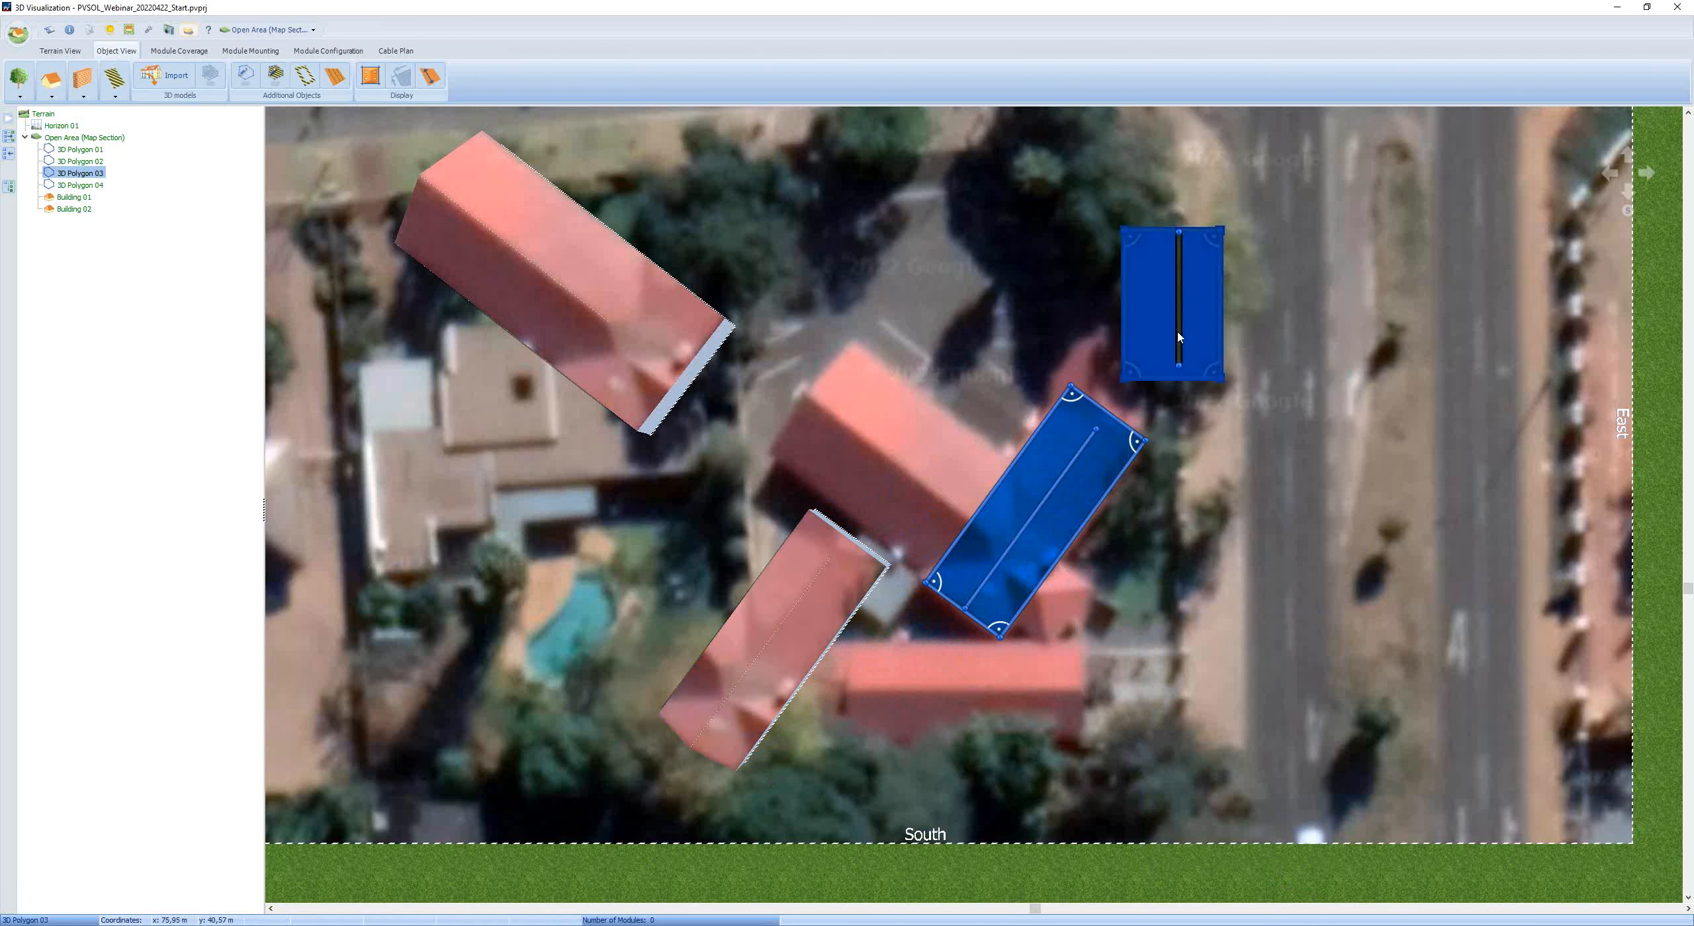
pyautogui.keyDown('ctrl'); pyautogui.click(1179, 334); pyautogui.keyUp('ctrl')
pyautogui.moveTo(1127, 381); pyautogui.dragTo(1045, 447)
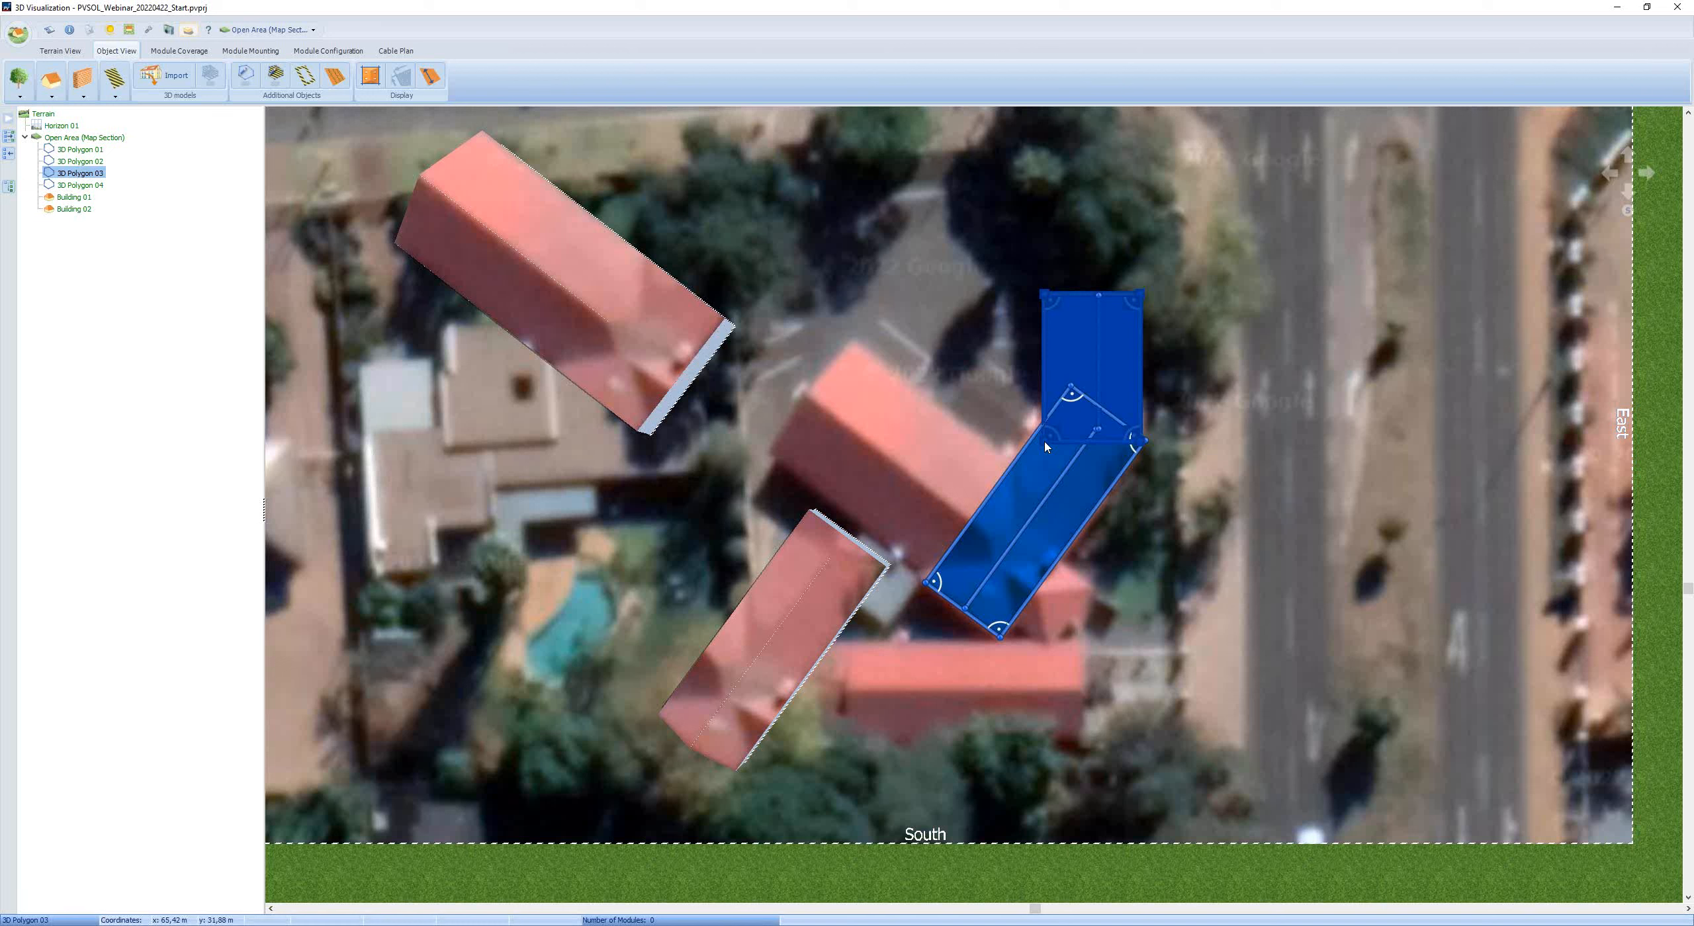
pyautogui.keyDown('ctrl'); pyautogui.click(1045, 448); pyautogui.keyUp('ctrl')
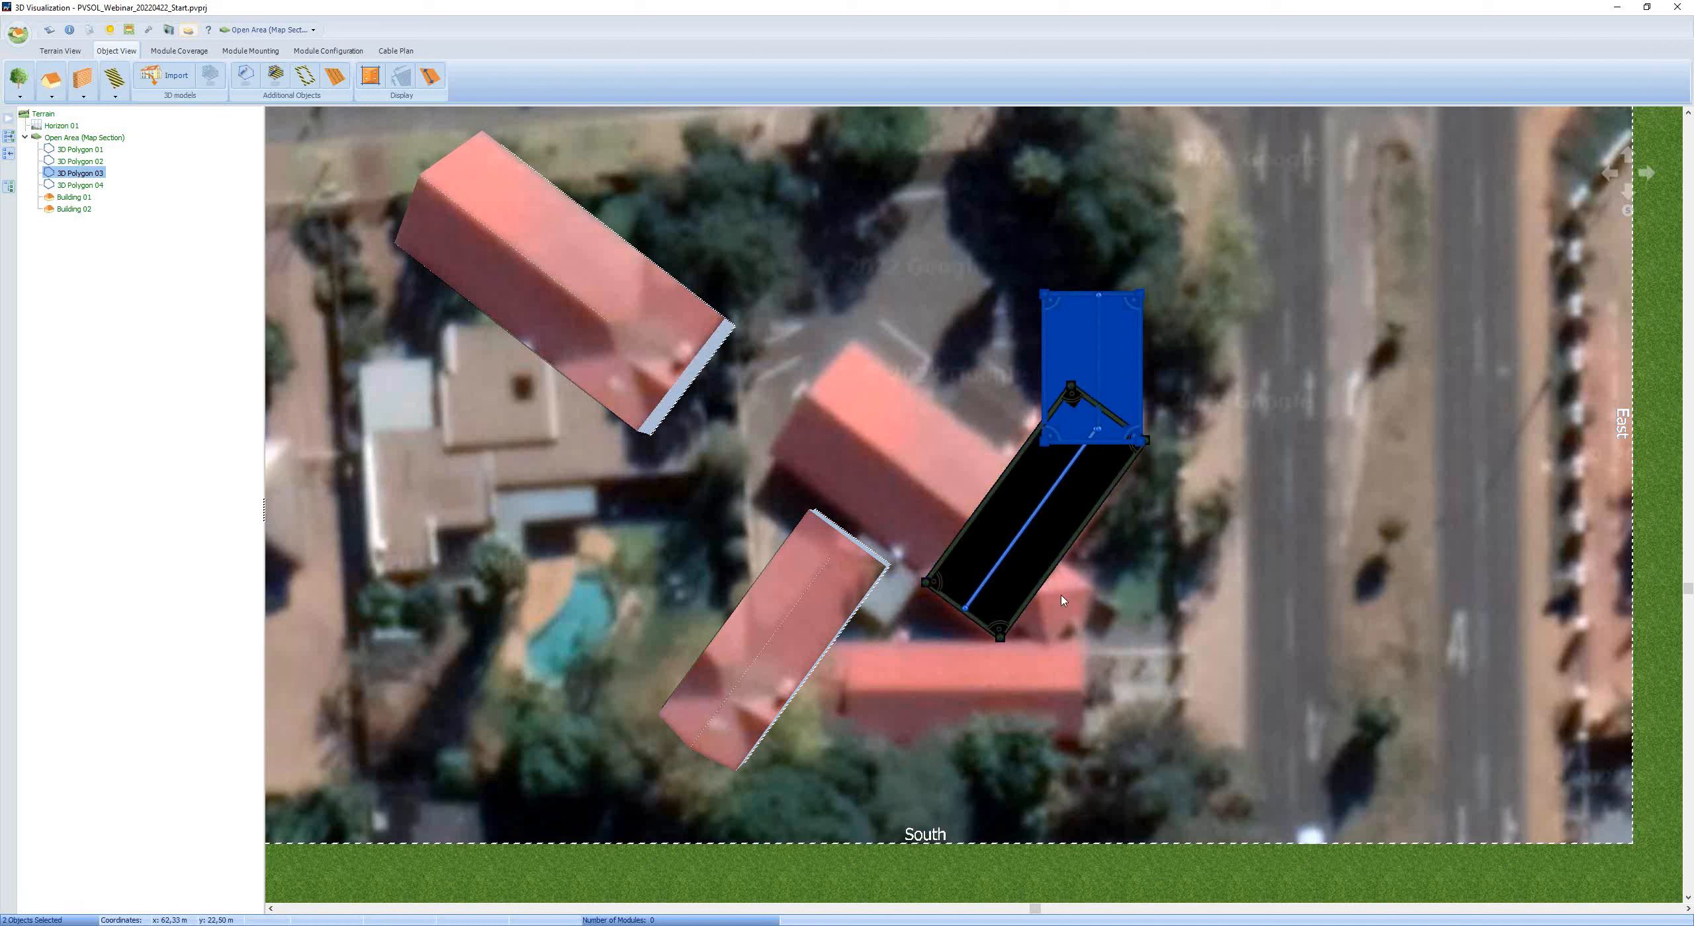
# - Remove the northeast-running wing's floor plan polygon and its ridge line
pyautogui.click(1019, 603)
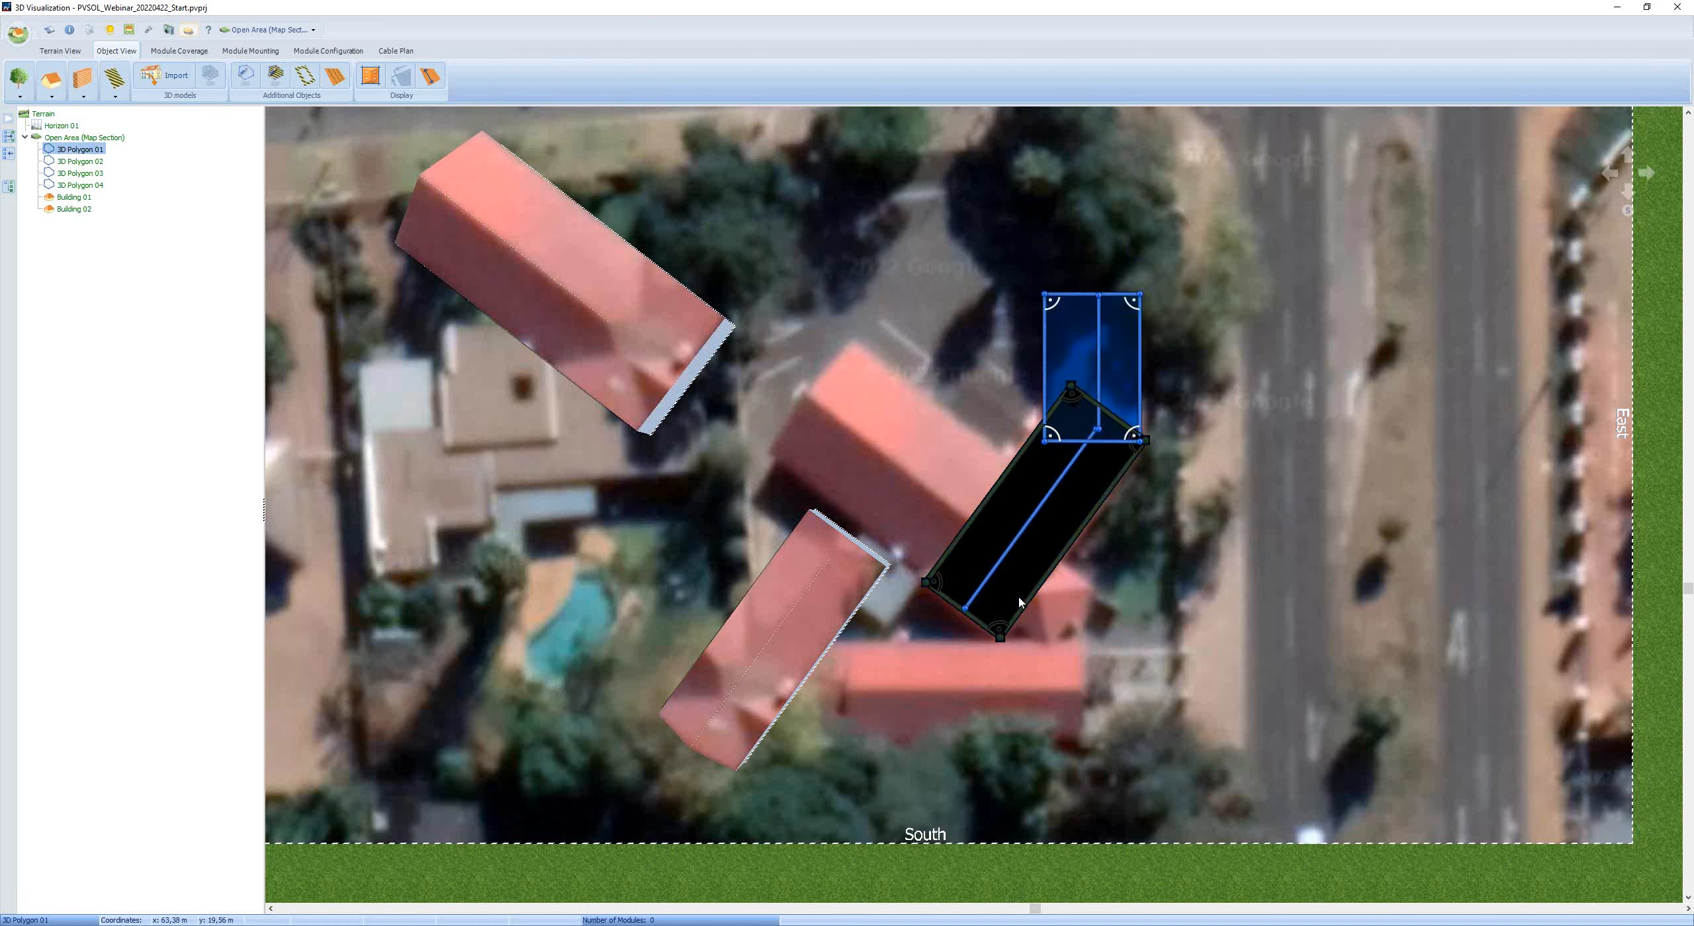
pyautogui.rightClick(1019, 602)
pyautogui.click(1067, 754)
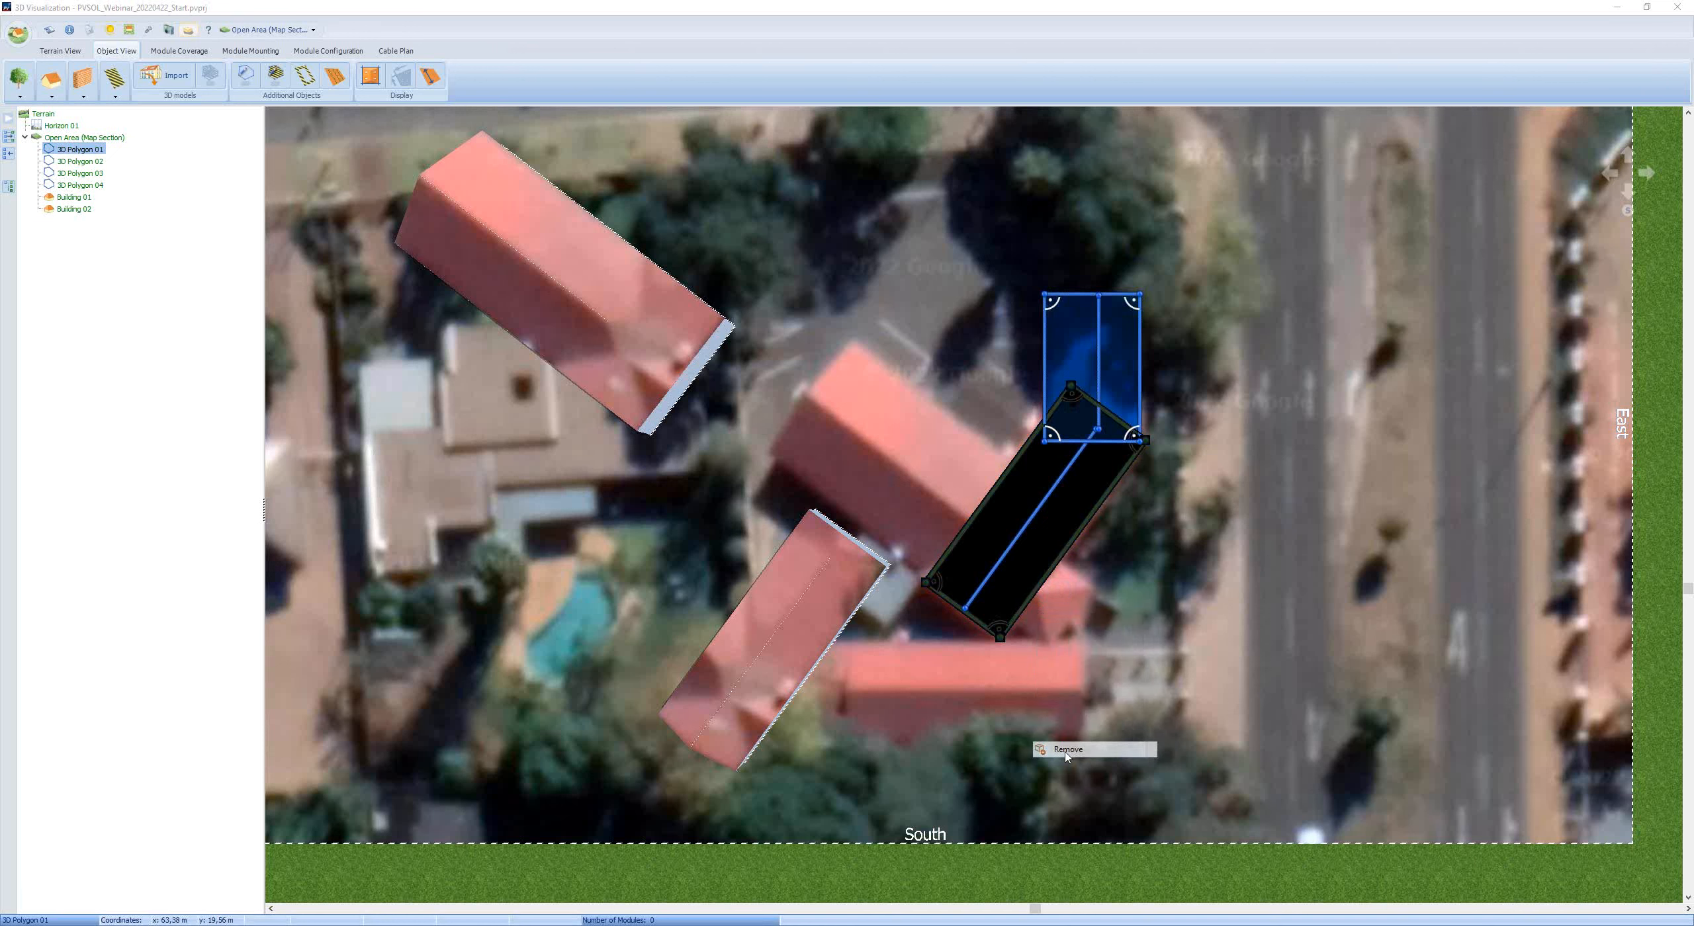
pyautogui.click(819, 487)
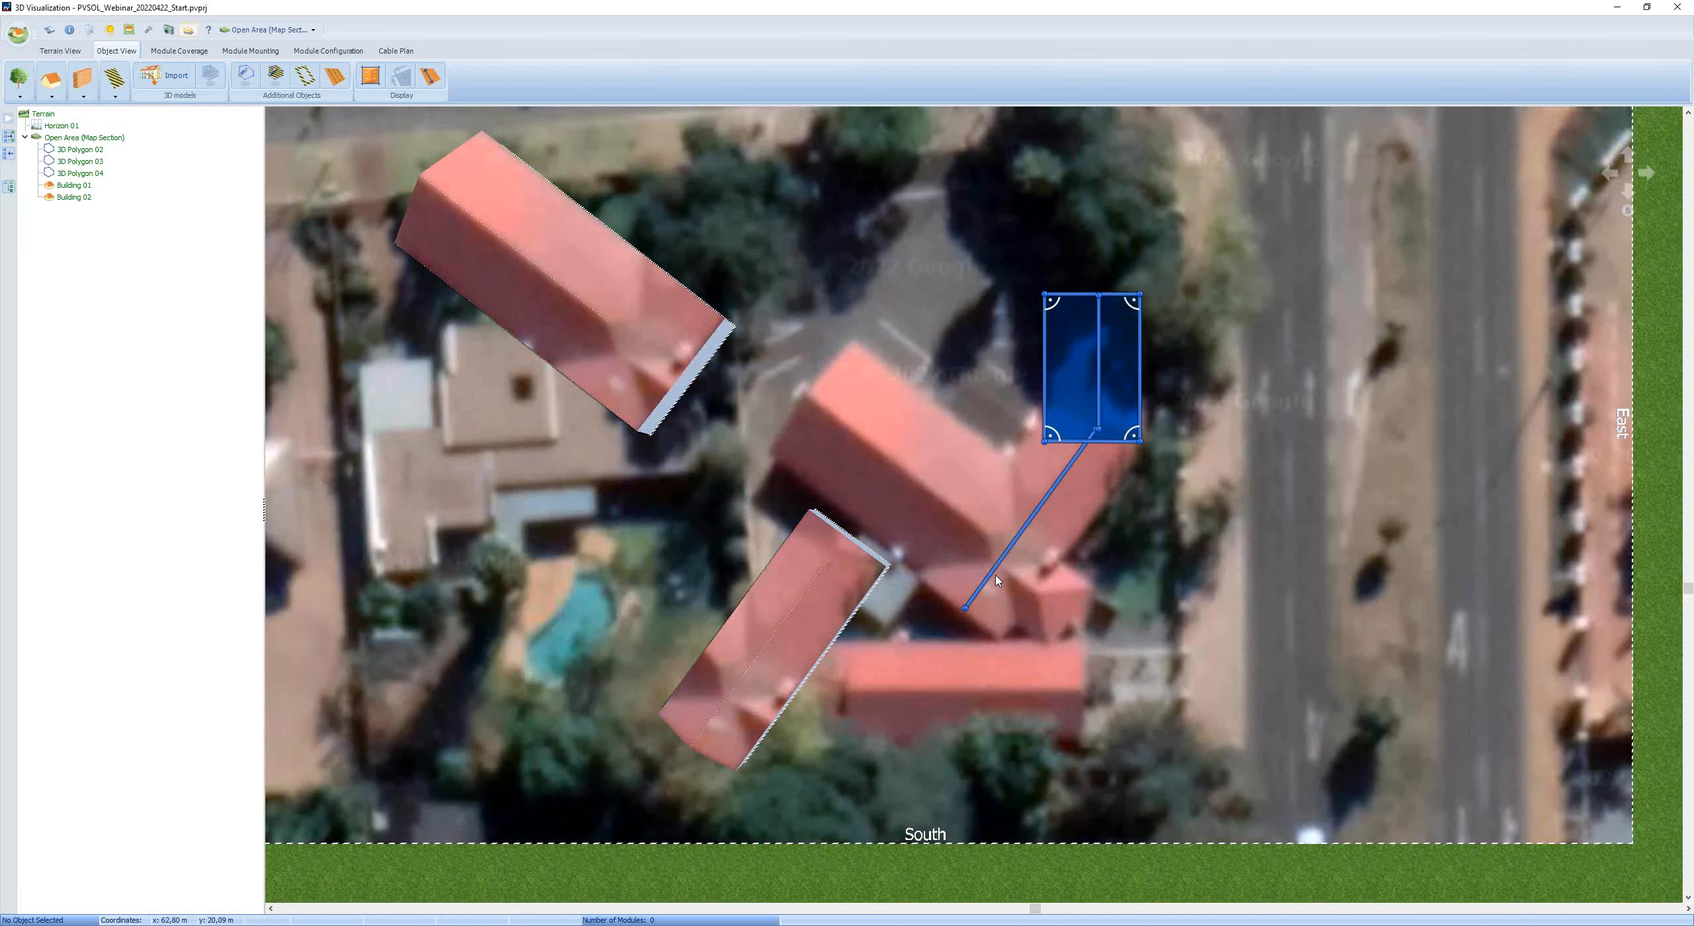
pyautogui.rightClick(1005, 586)
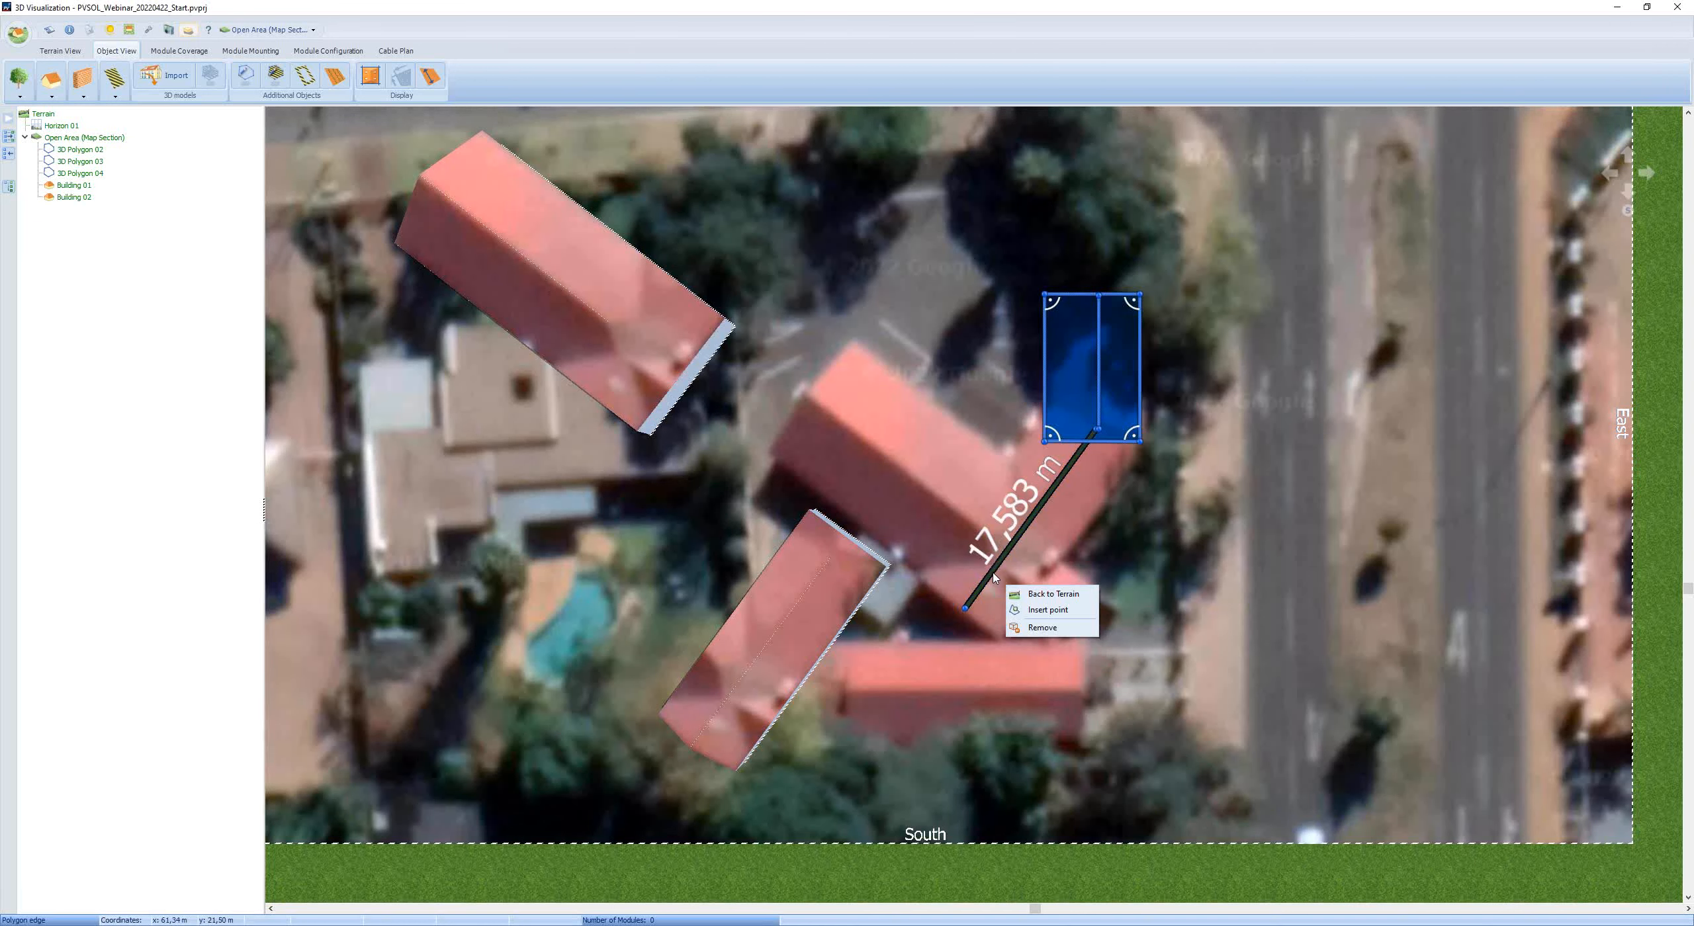
pyautogui.click(1039, 629)
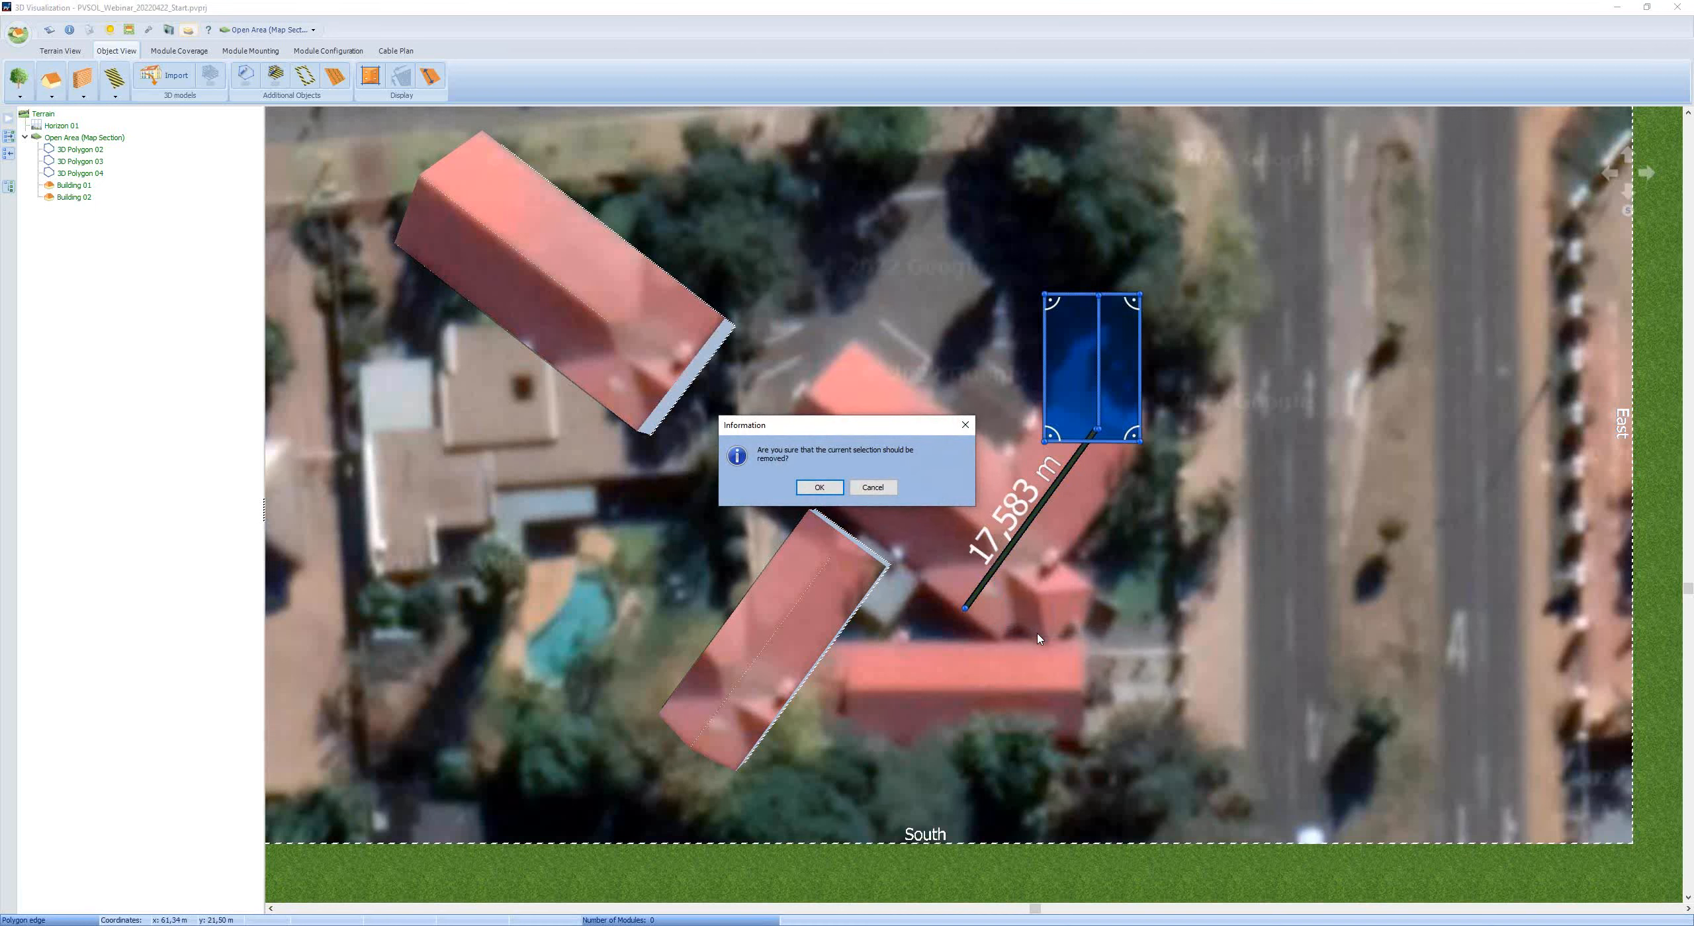
pyautogui.click(819, 488)
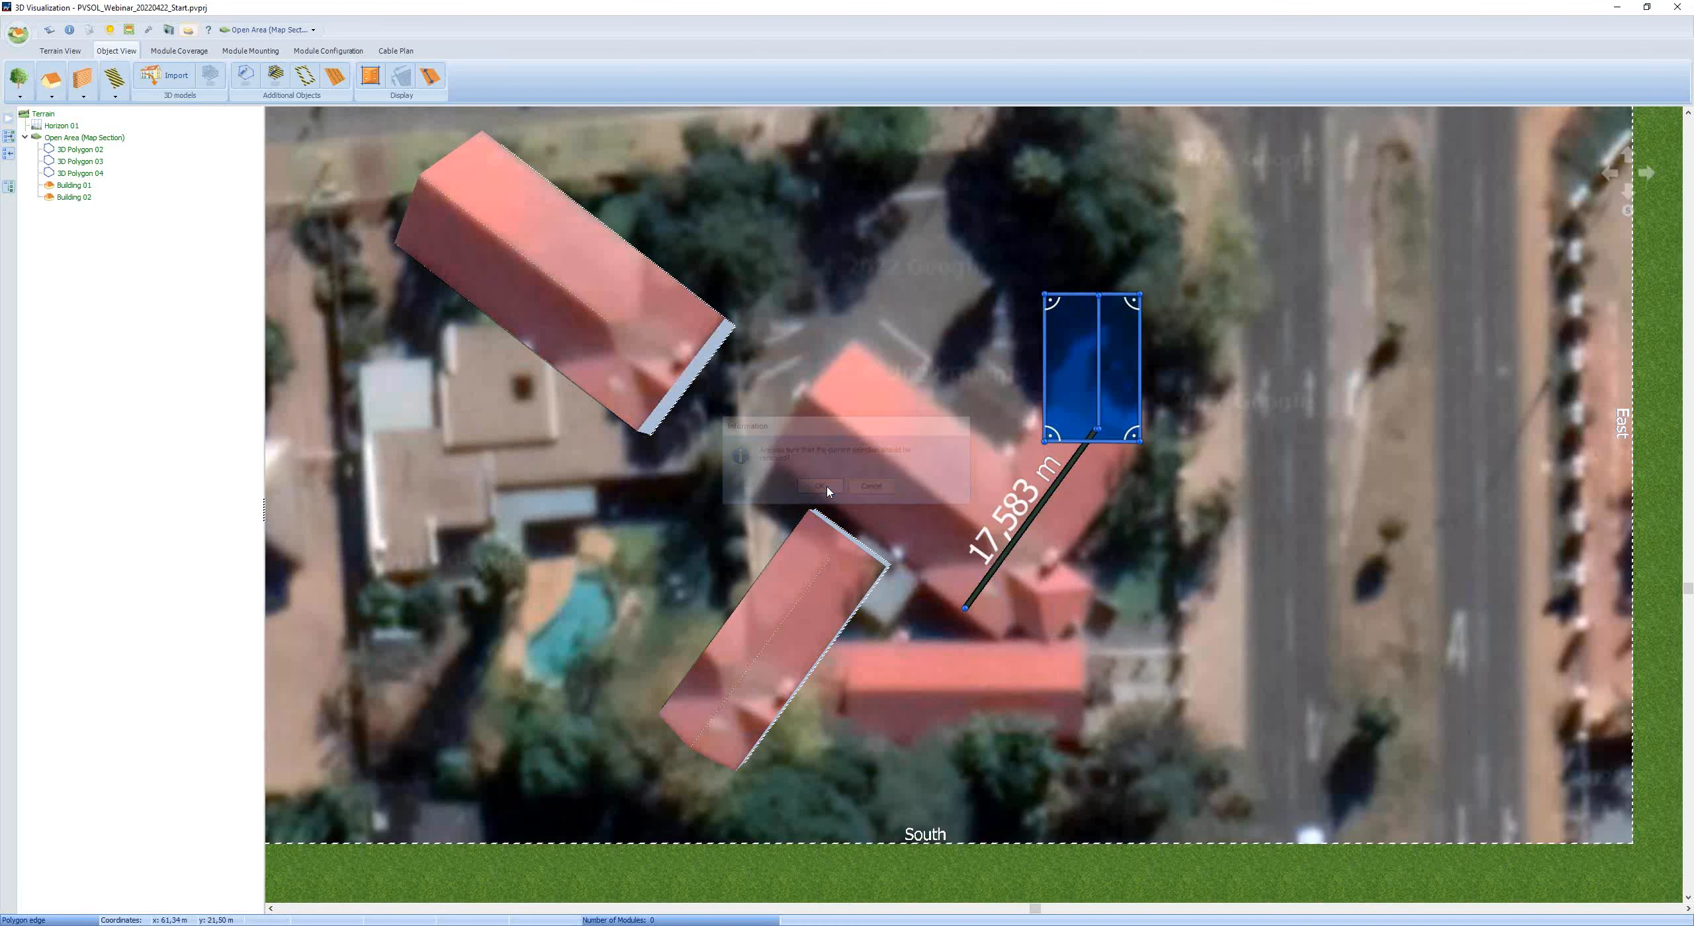
# - Extrude the north-end polygon into a building with hipped roof, eaves height 3 m and roof pitch 25°
pyautogui.rightClick(1082, 380)
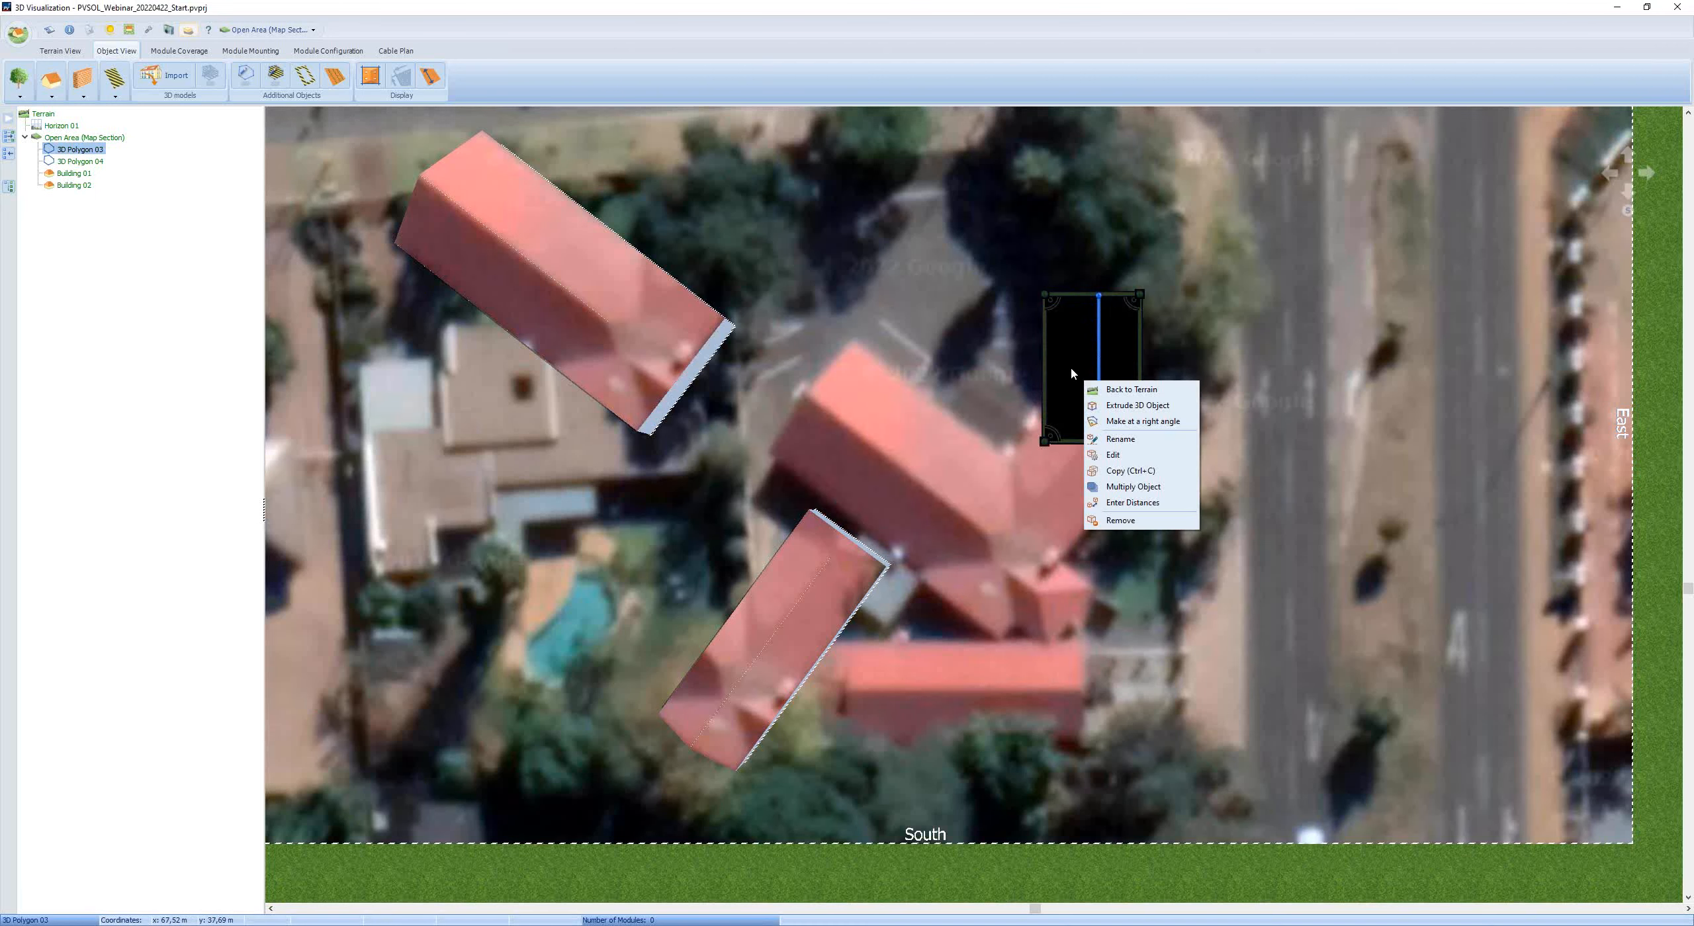
pyautogui.click(1142, 406)
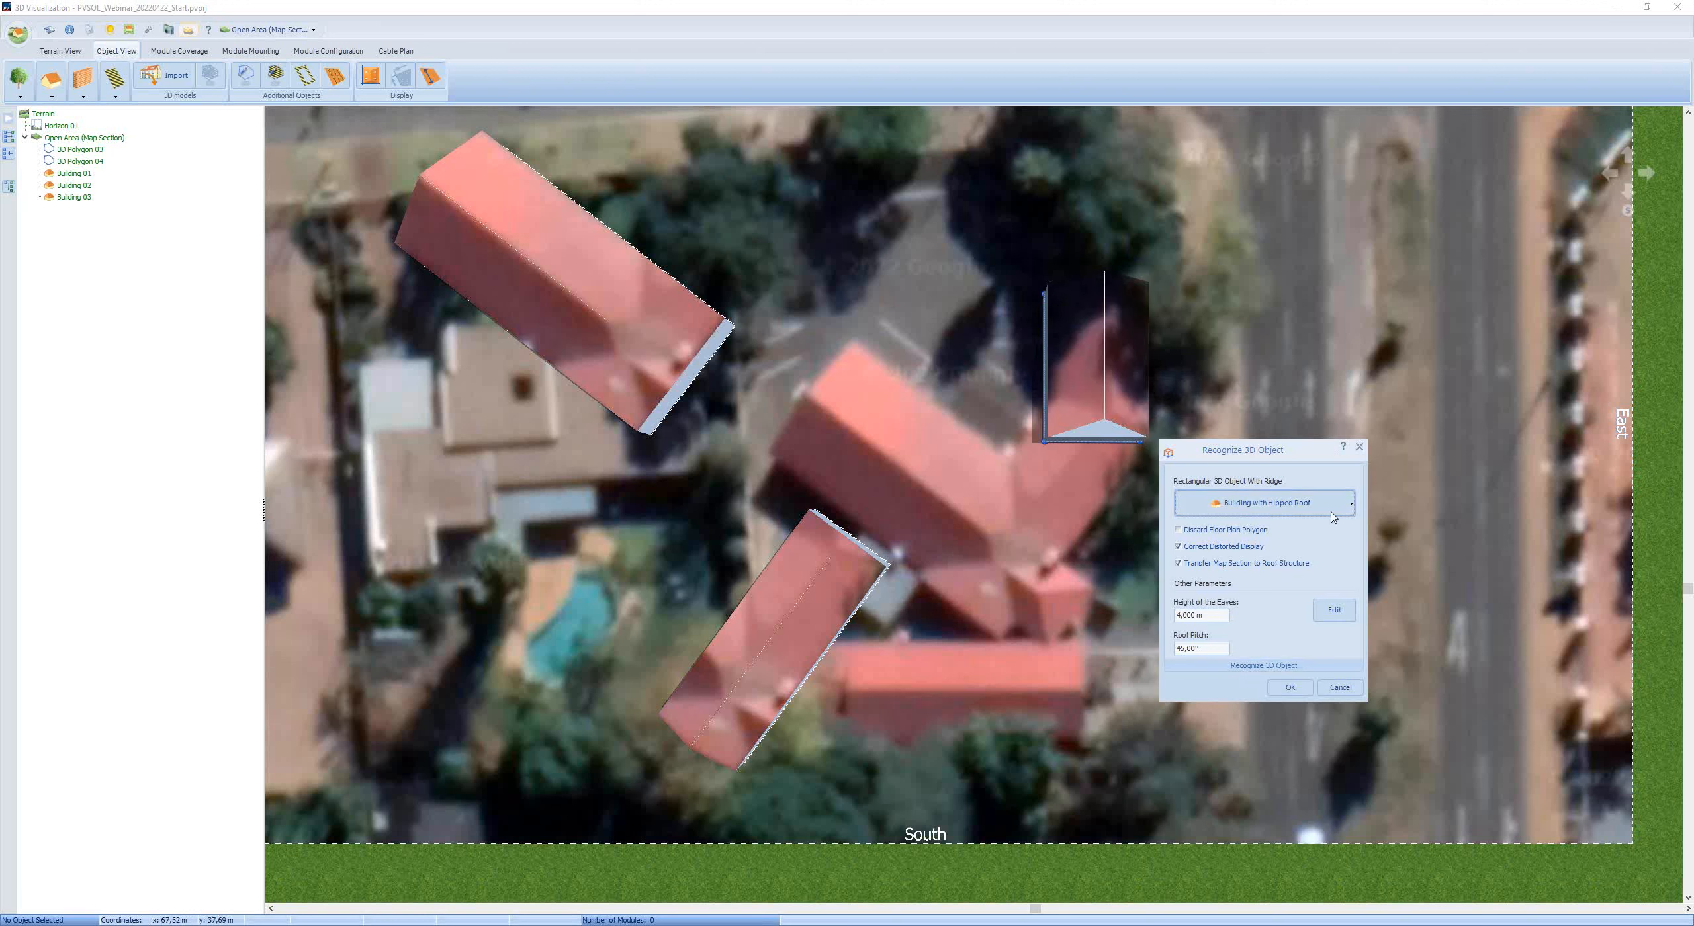
pyautogui.doubleClick(1188, 616)
pyautogui.write('3')
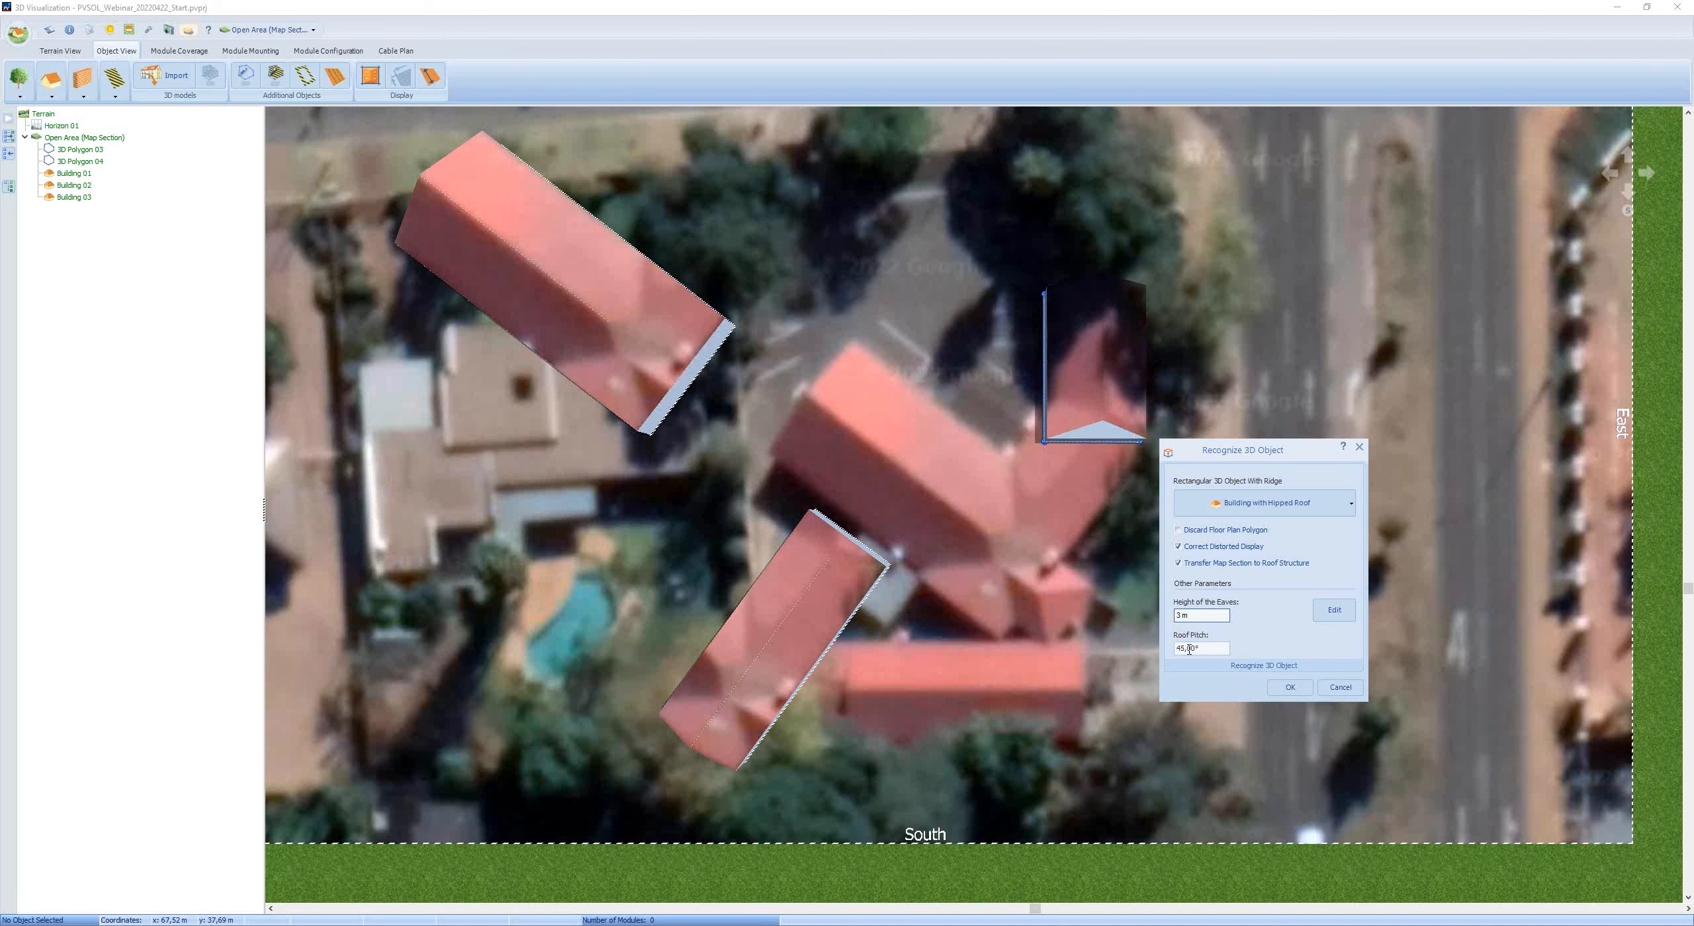
pyautogui.doubleClick(1190, 649)
pyautogui.write('25')
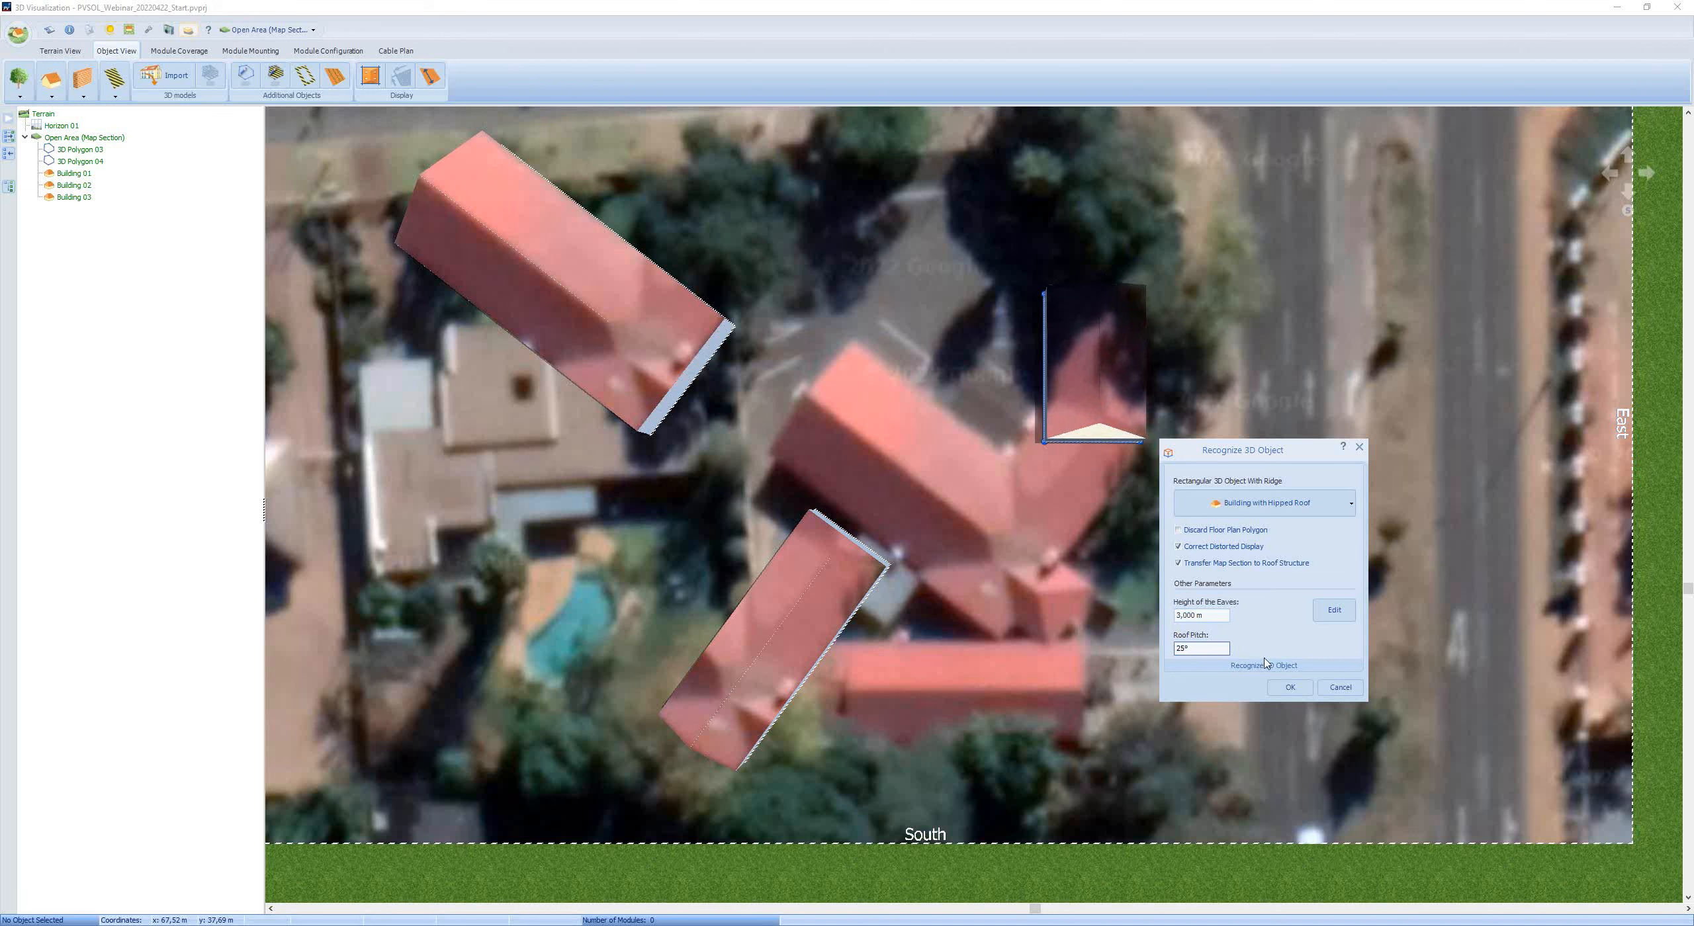
pyautogui.click(1290, 687)
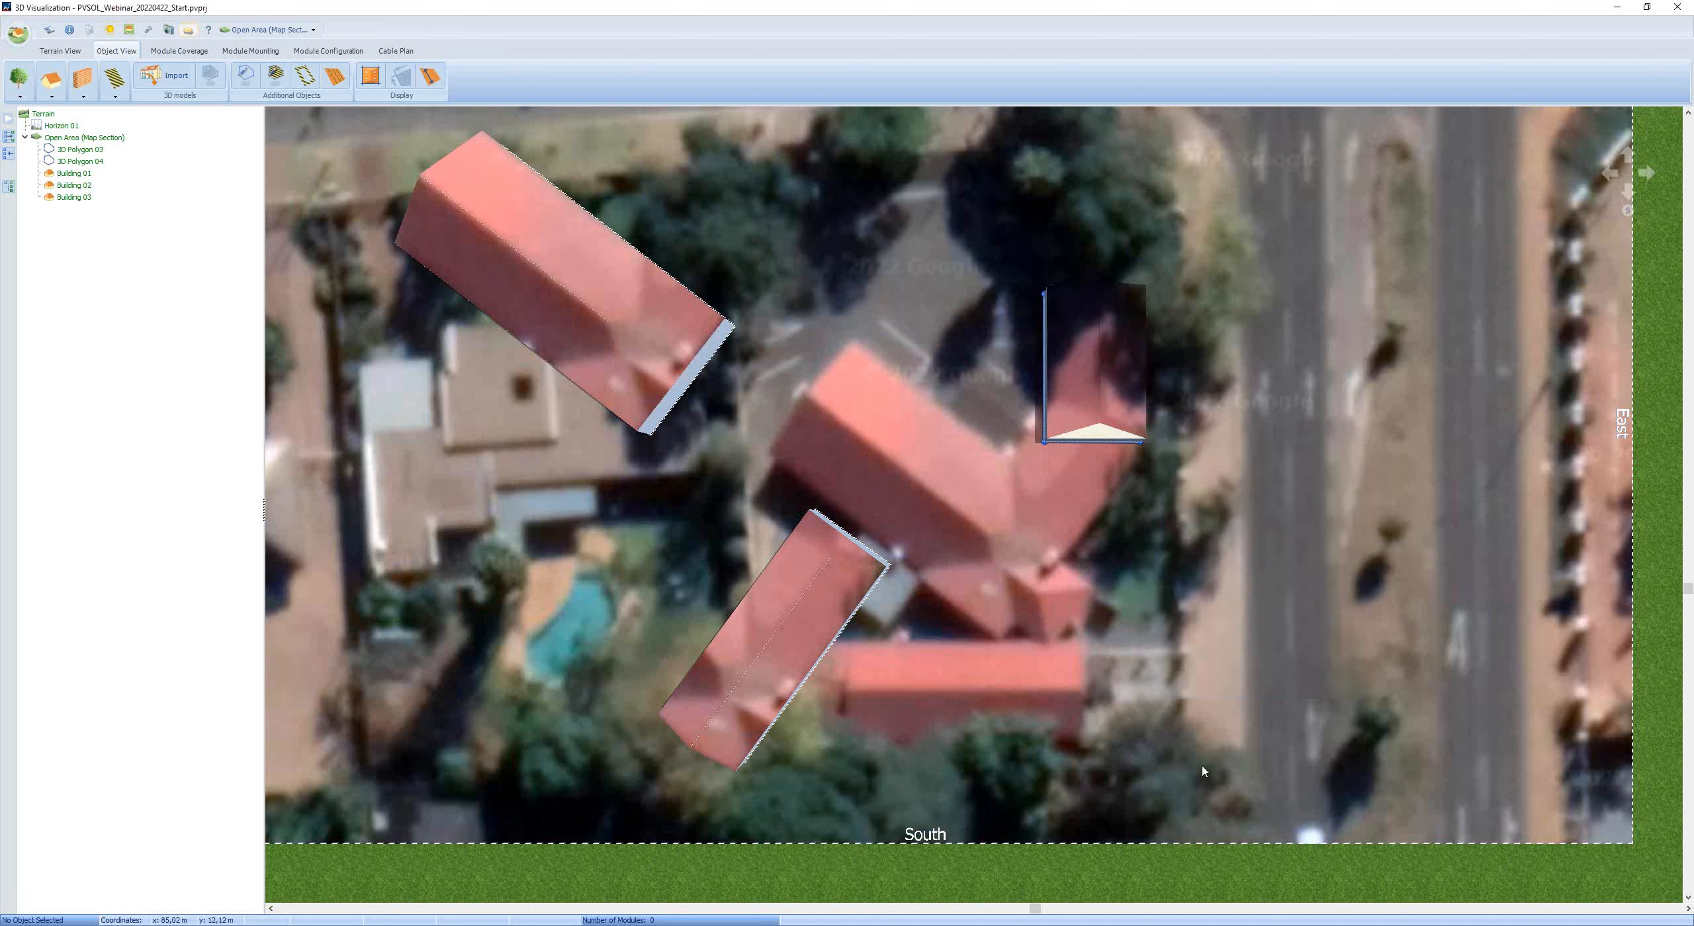
# - Deactivate collision for the northeast-running wing building and move it back onto its wing on the map, overlapping the north-end building
pyautogui.rightClick(799, 653)
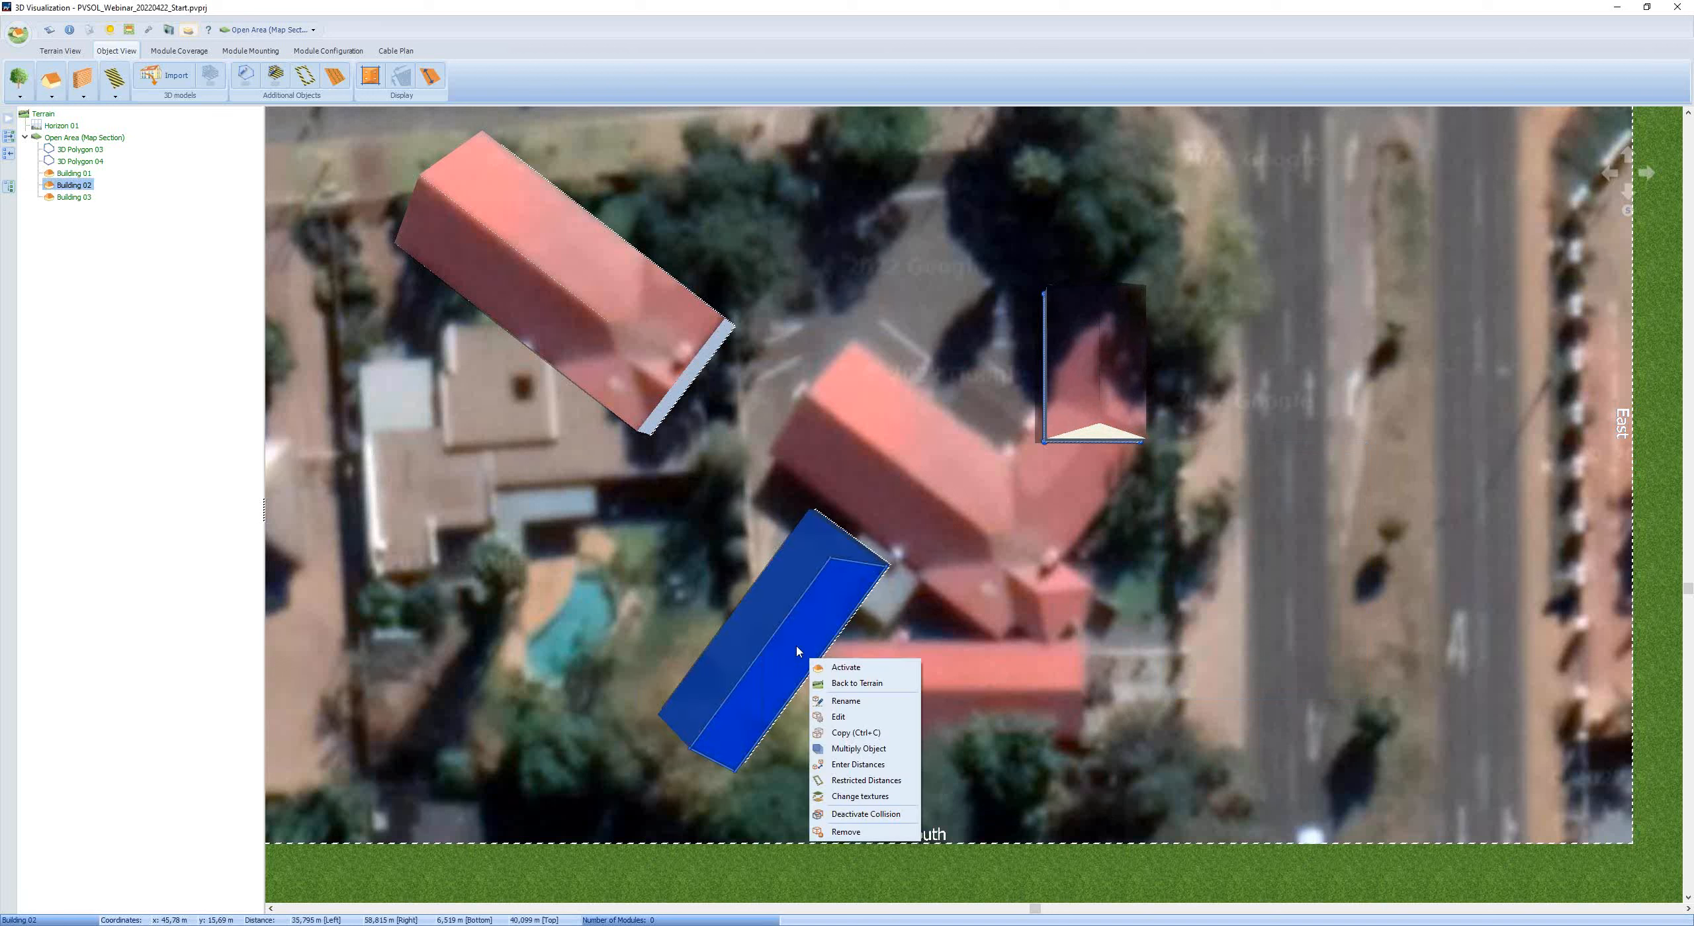
pyautogui.click(870, 816)
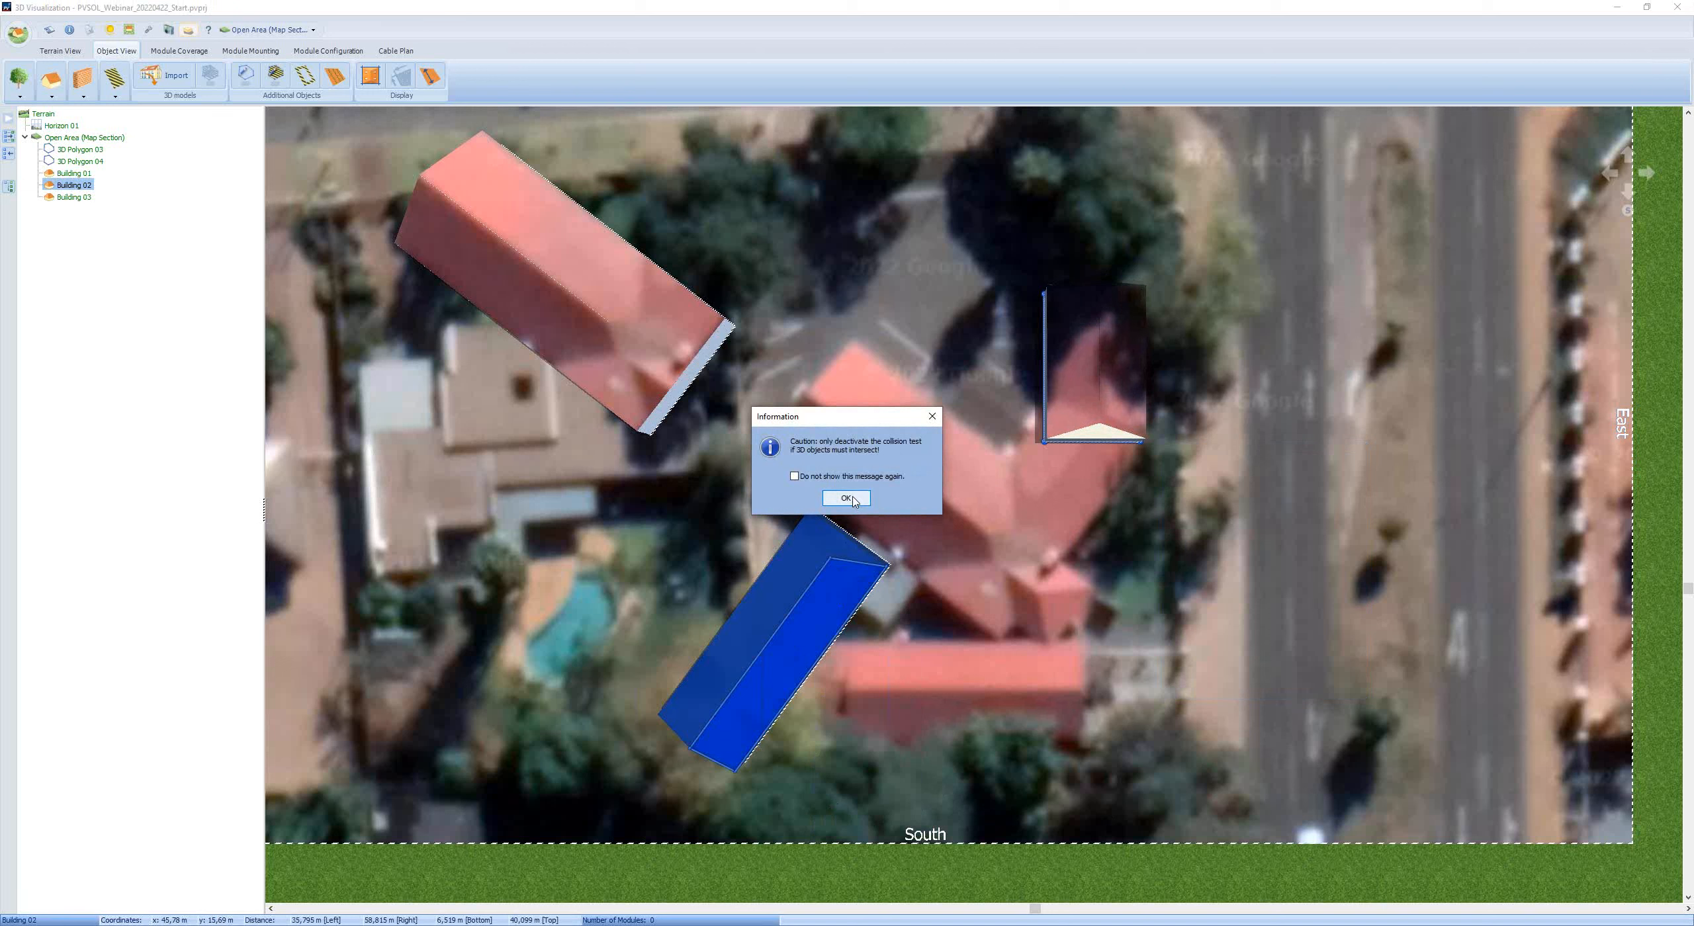
pyautogui.click(846, 498)
pyautogui.moveTo(744, 761); pyautogui.dragTo(999, 642)
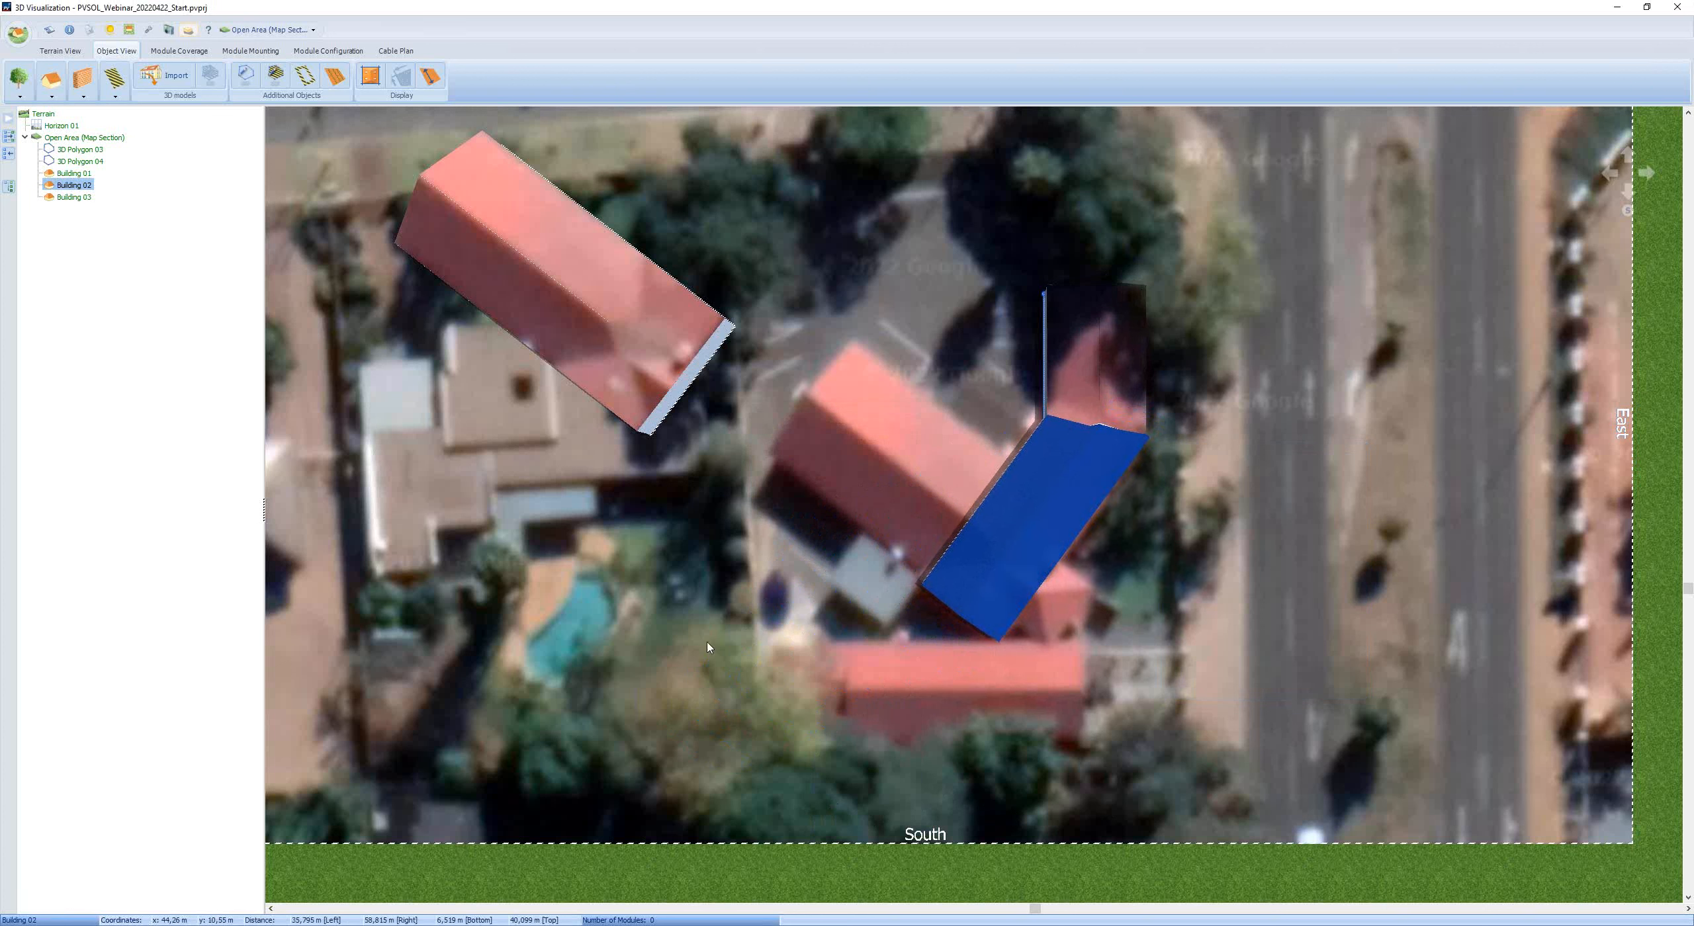
# - Deactivate collision for the large northwest wing building and move it onto its map position so it intersects the northeast-running wing
pyautogui.rightClick(655, 369)
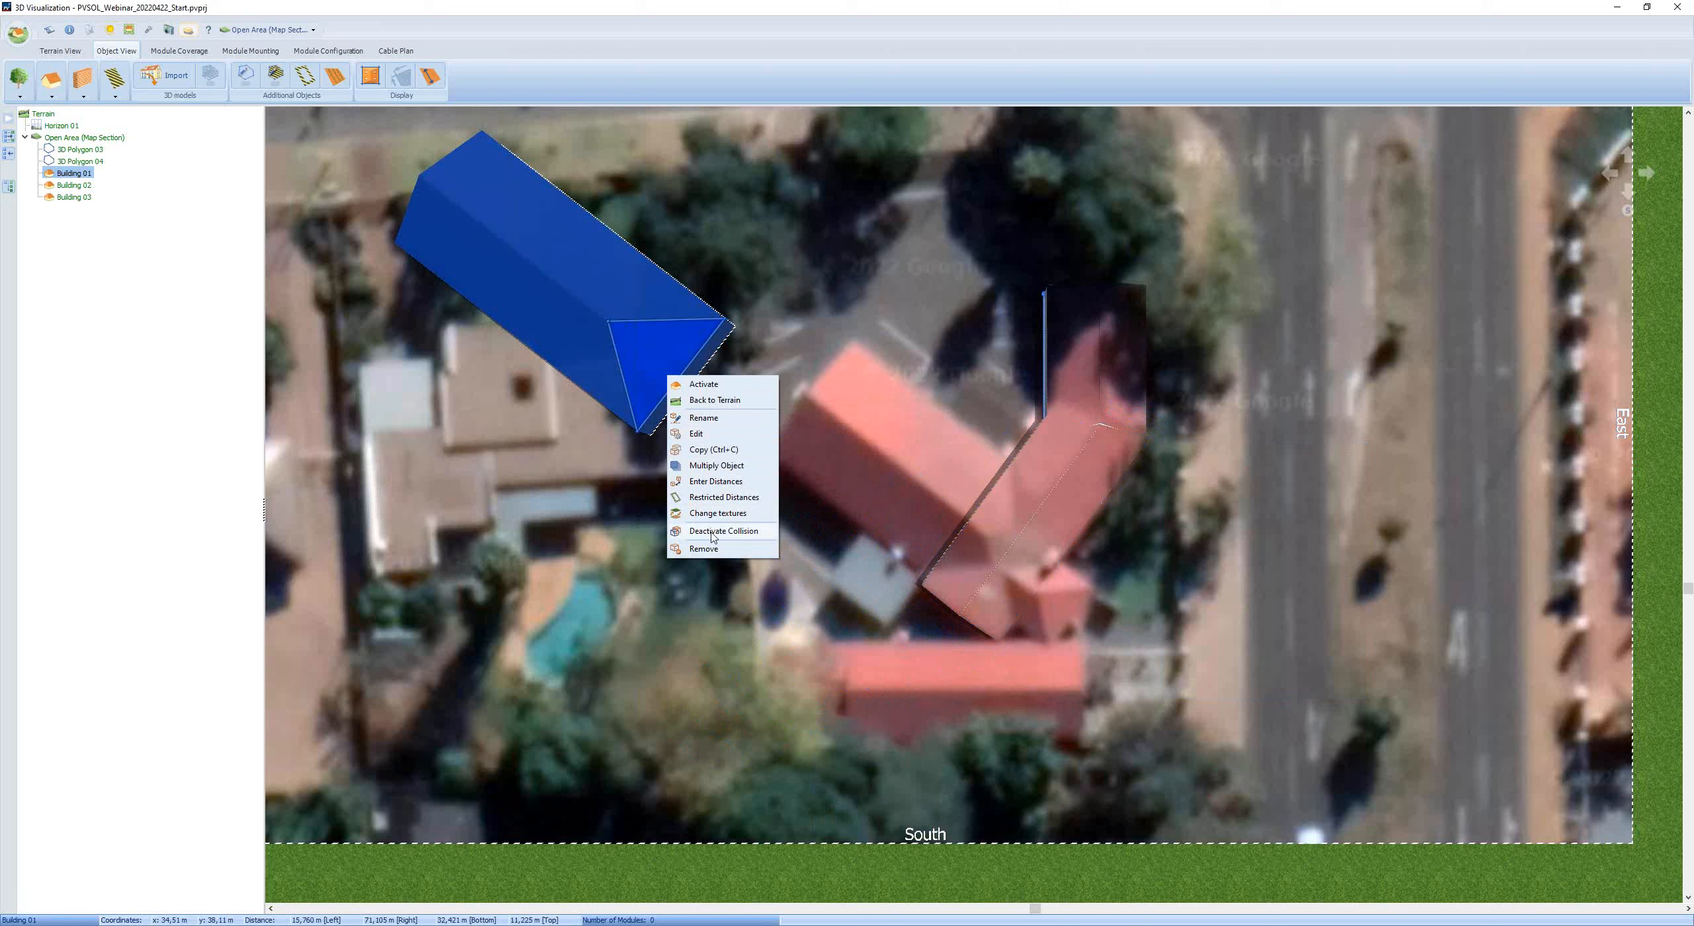
pyautogui.click(582, 309)
pyautogui.moveTo(583, 309); pyautogui.dragTo(712, 311)
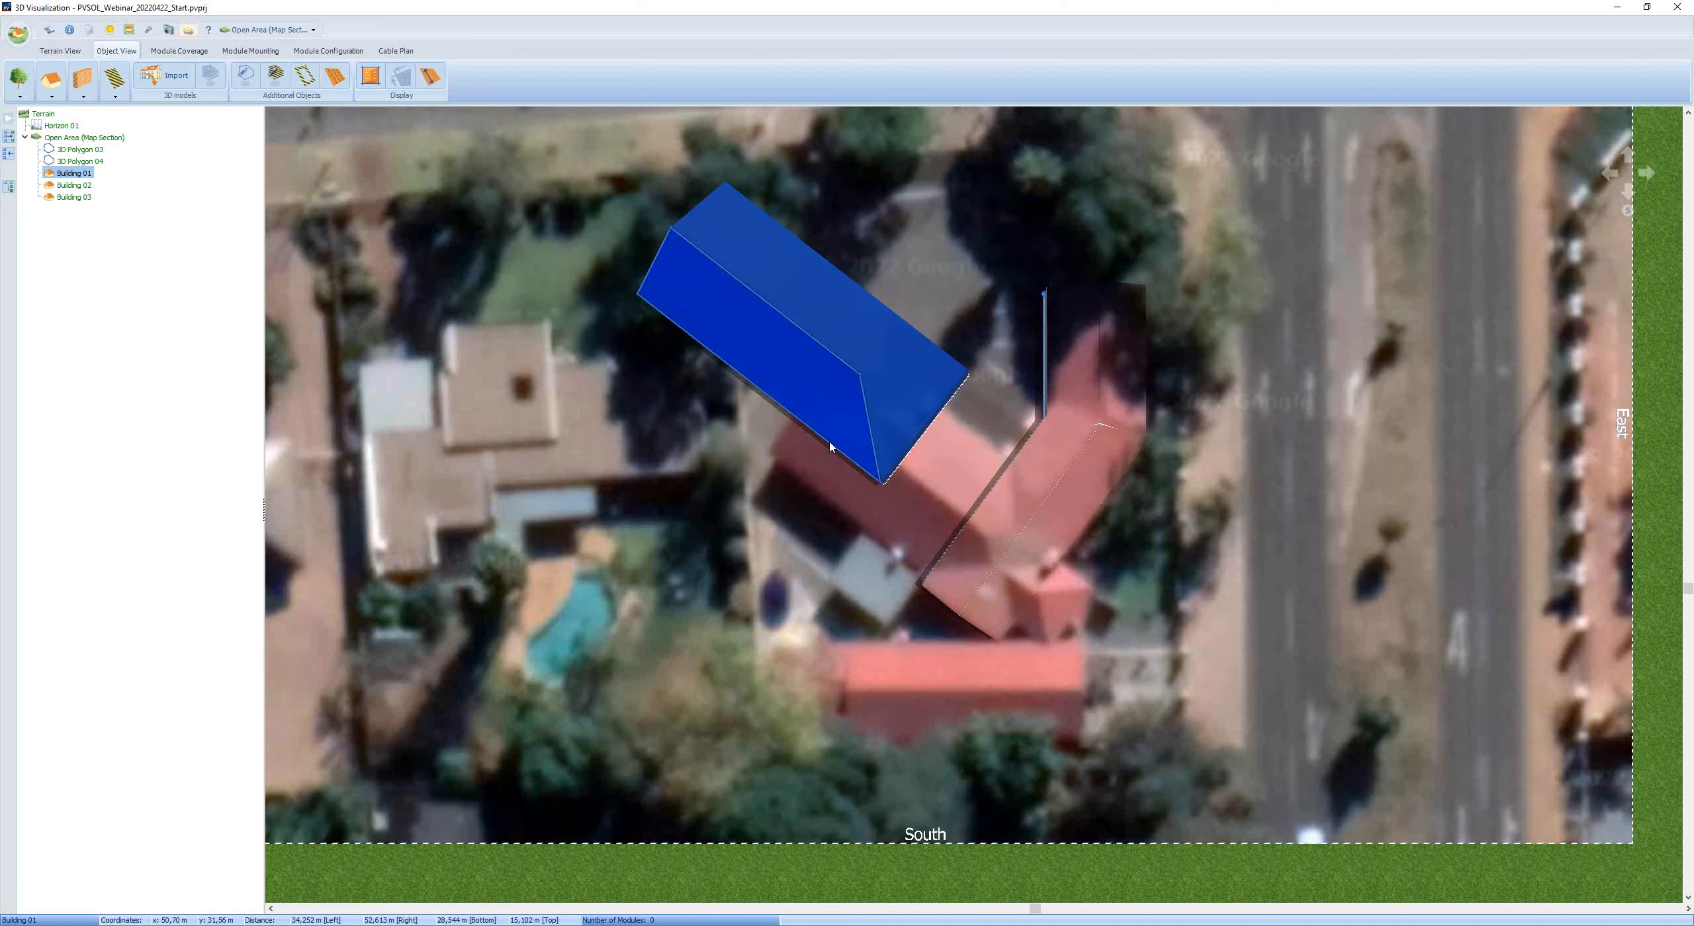
pyautogui.moveTo(831, 448); pyautogui.dragTo(764, 453)
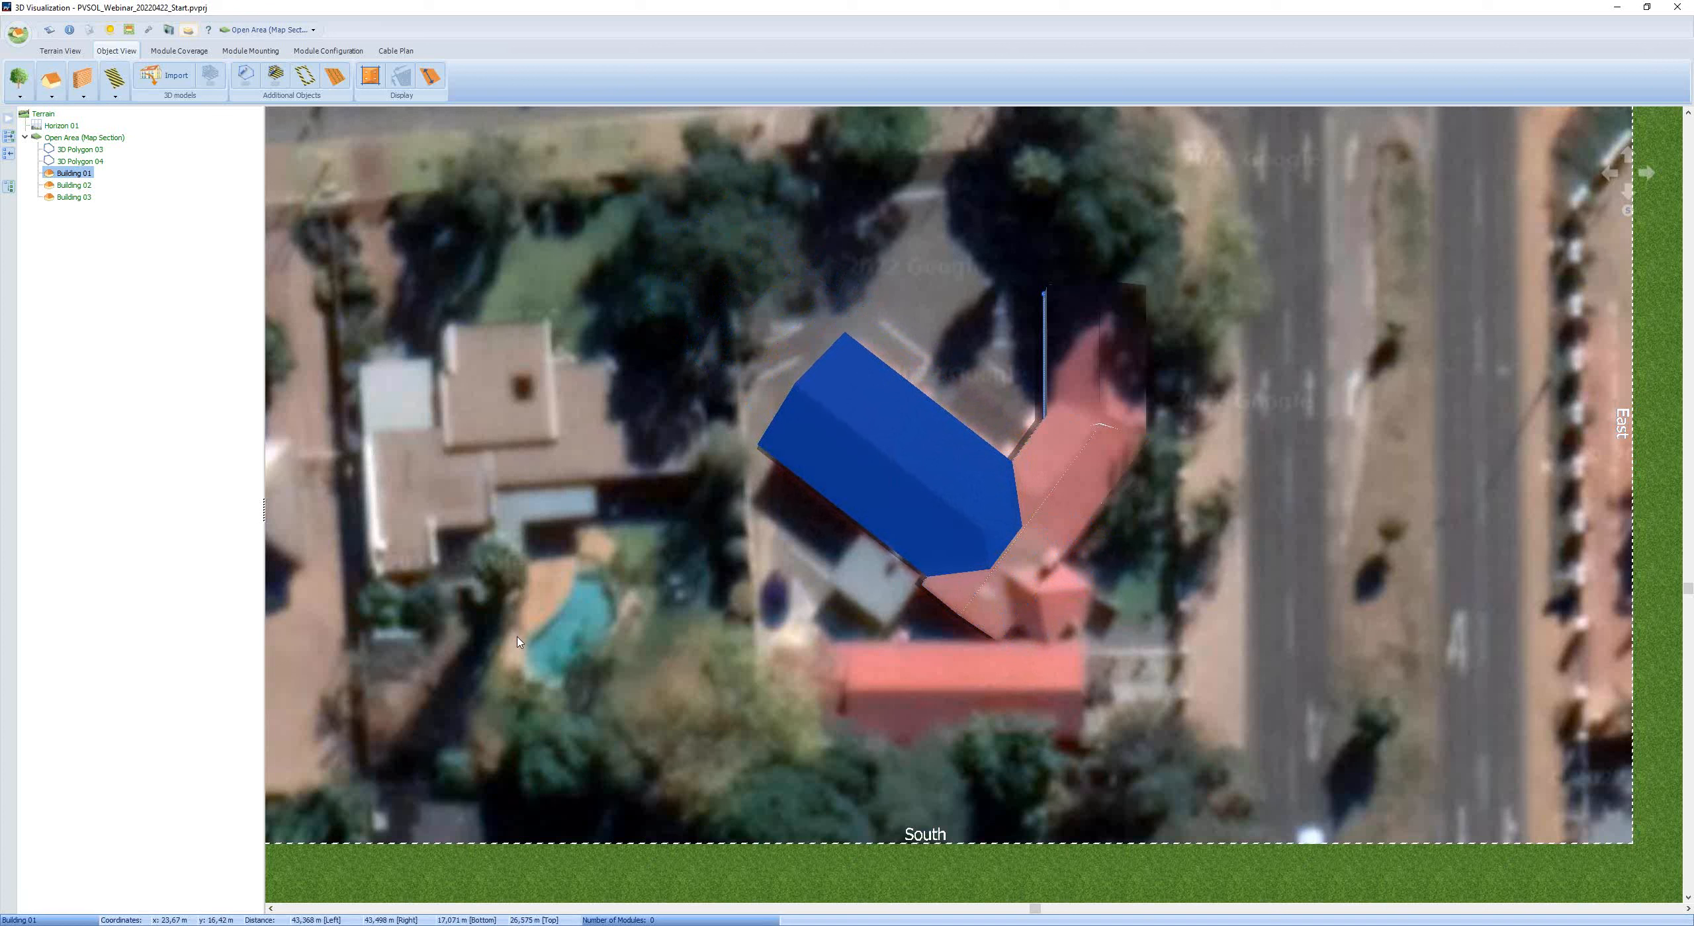
# - Draw a roughly round eight-cornered polygon around the tree crown just east of the north-end building
pyautogui.moveTo(519, 642); pyautogui.dragTo(489, 696)
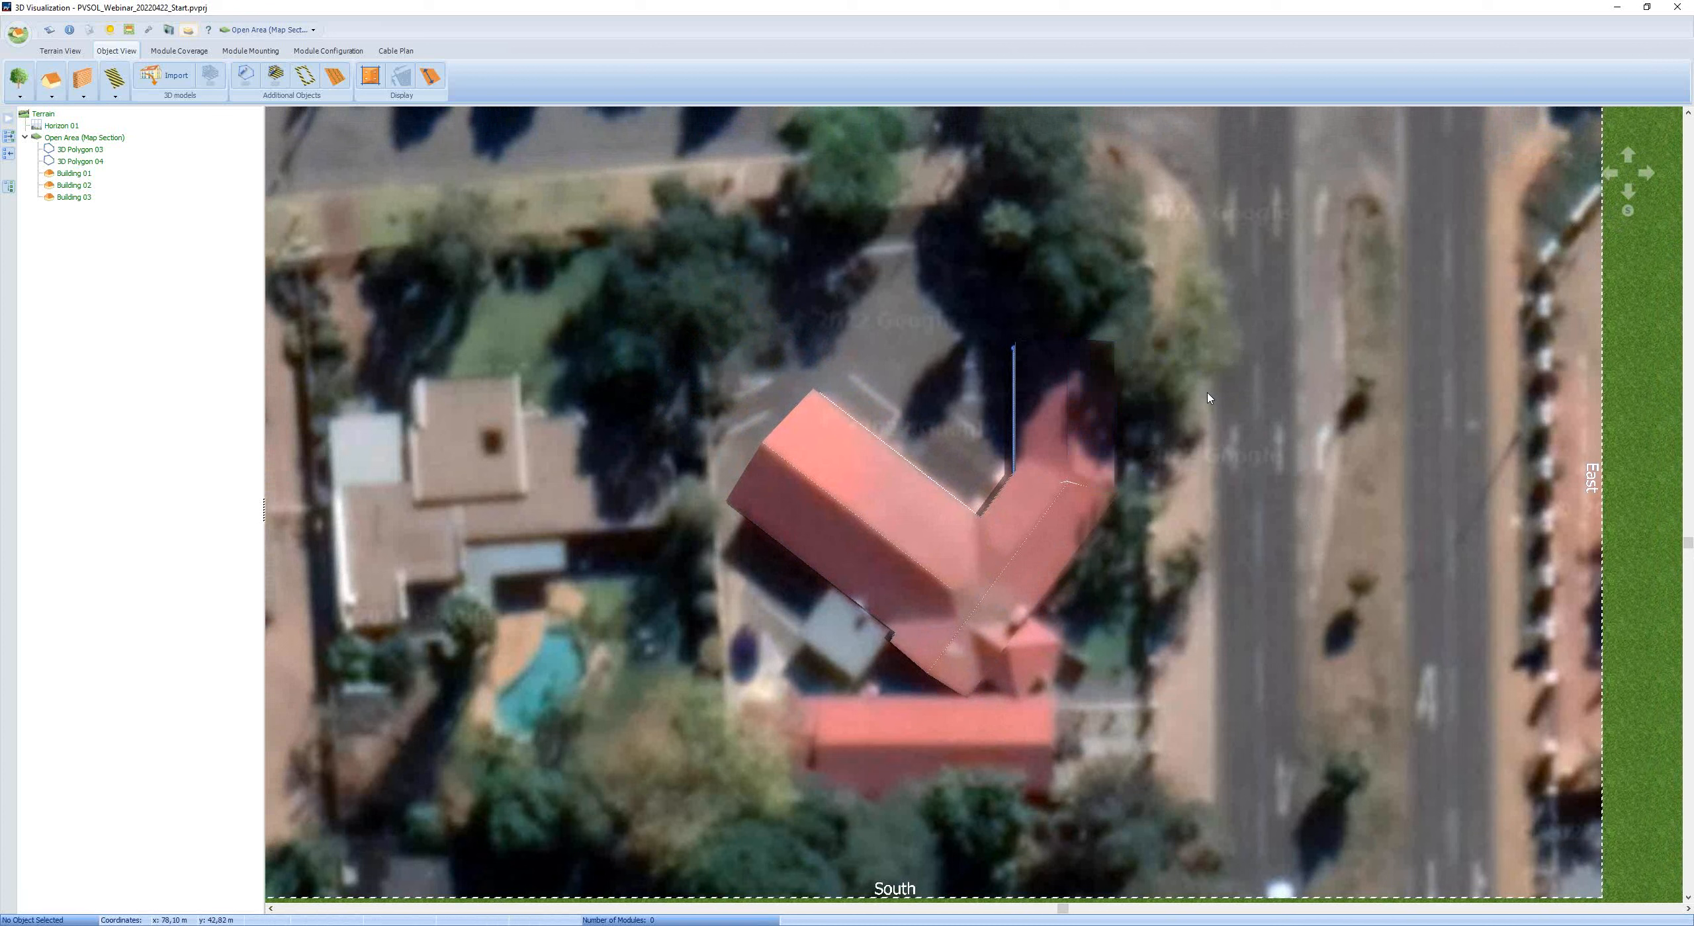
pyautogui.click(246, 75)
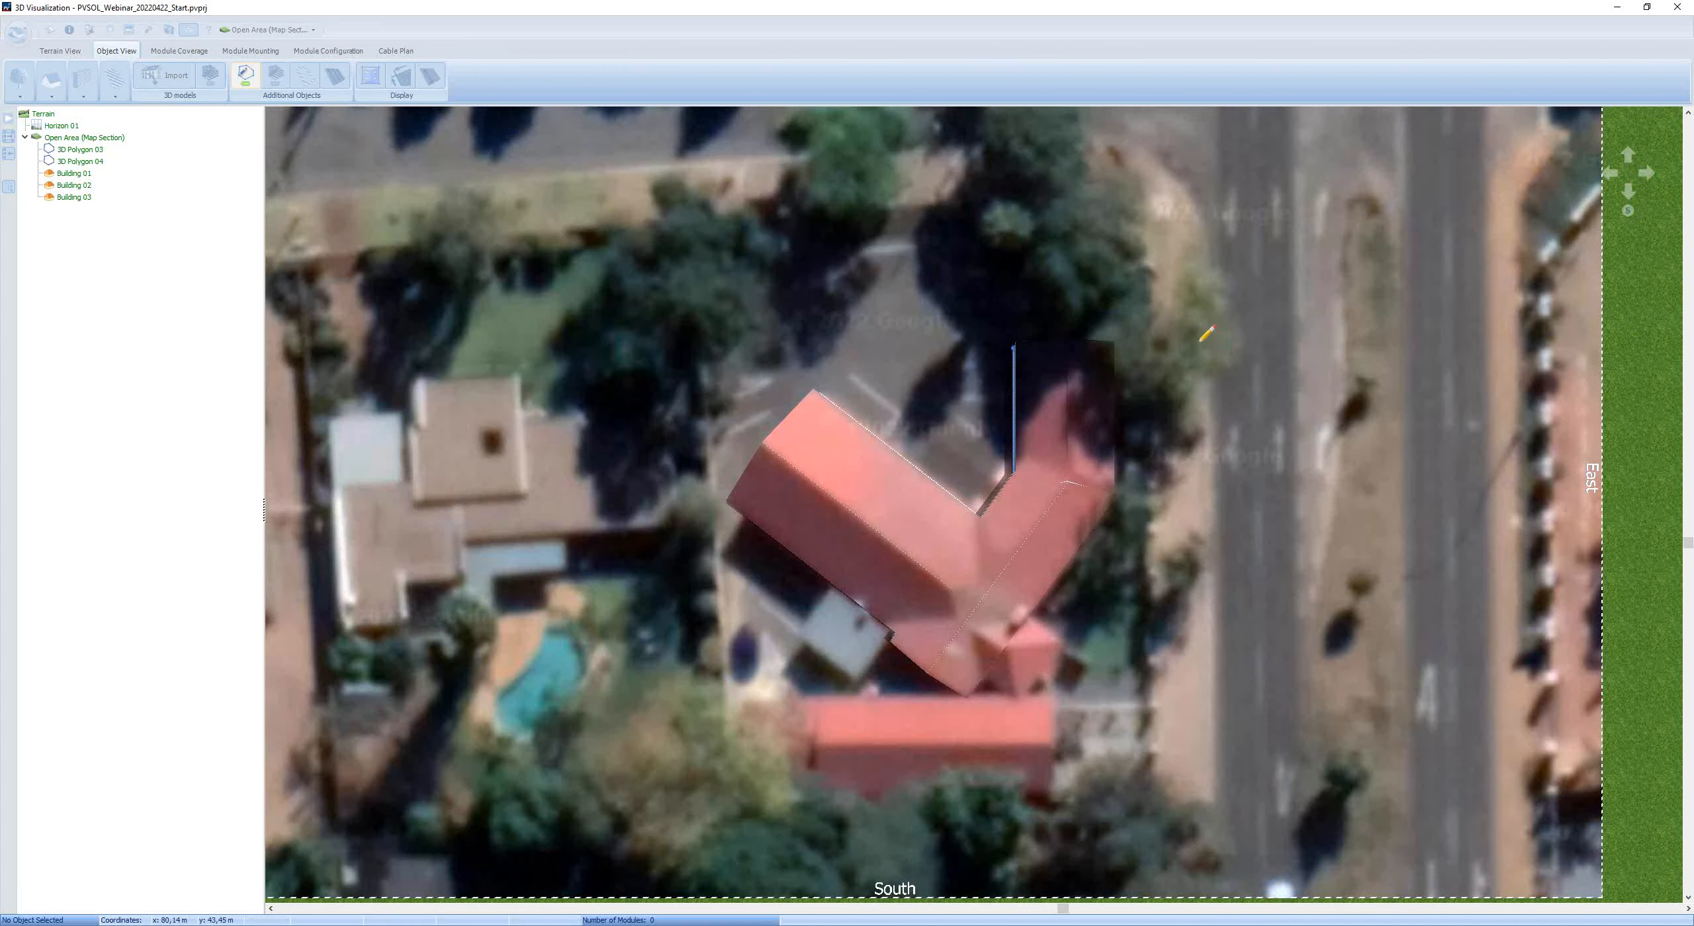
pyautogui.click(1170, 287)
pyautogui.click(1222, 315)
pyautogui.click(1216, 371)
pyautogui.click(1197, 412)
pyautogui.click(1153, 413)
pyautogui.click(1110, 381)
pyautogui.click(1110, 322)
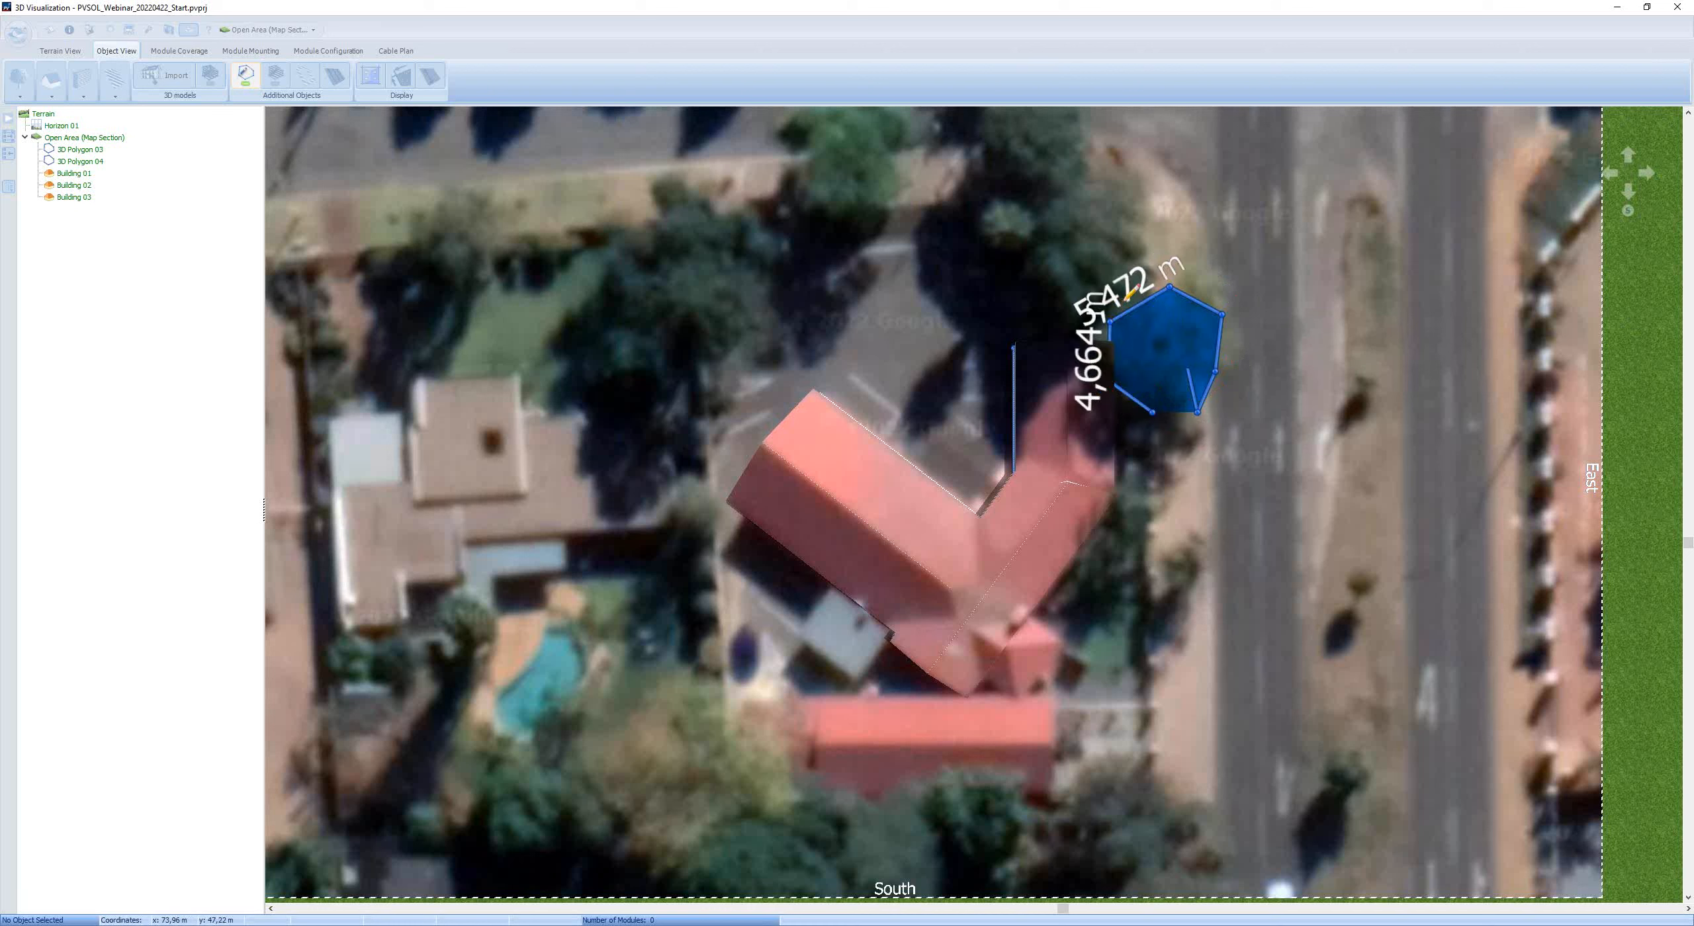
pyautogui.doubleClick(1135, 293)
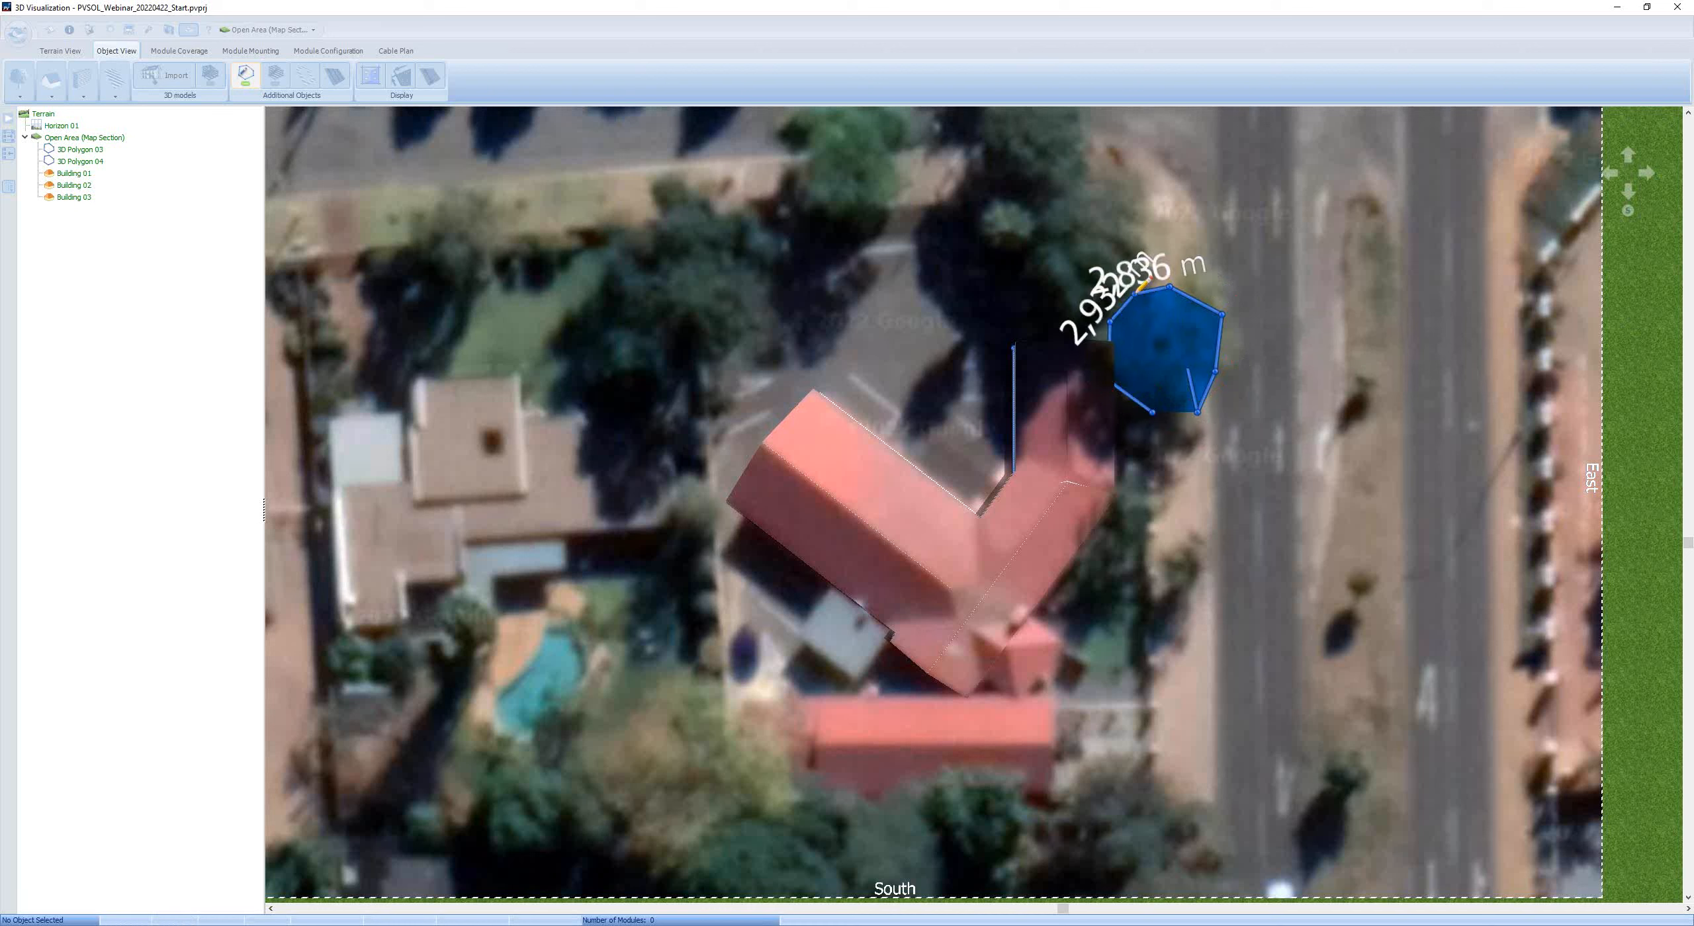
# - Extrude the round polygon into a deciduous tree 12 m high and move the tree onto its outline
pyautogui.rightClick(1162, 346)
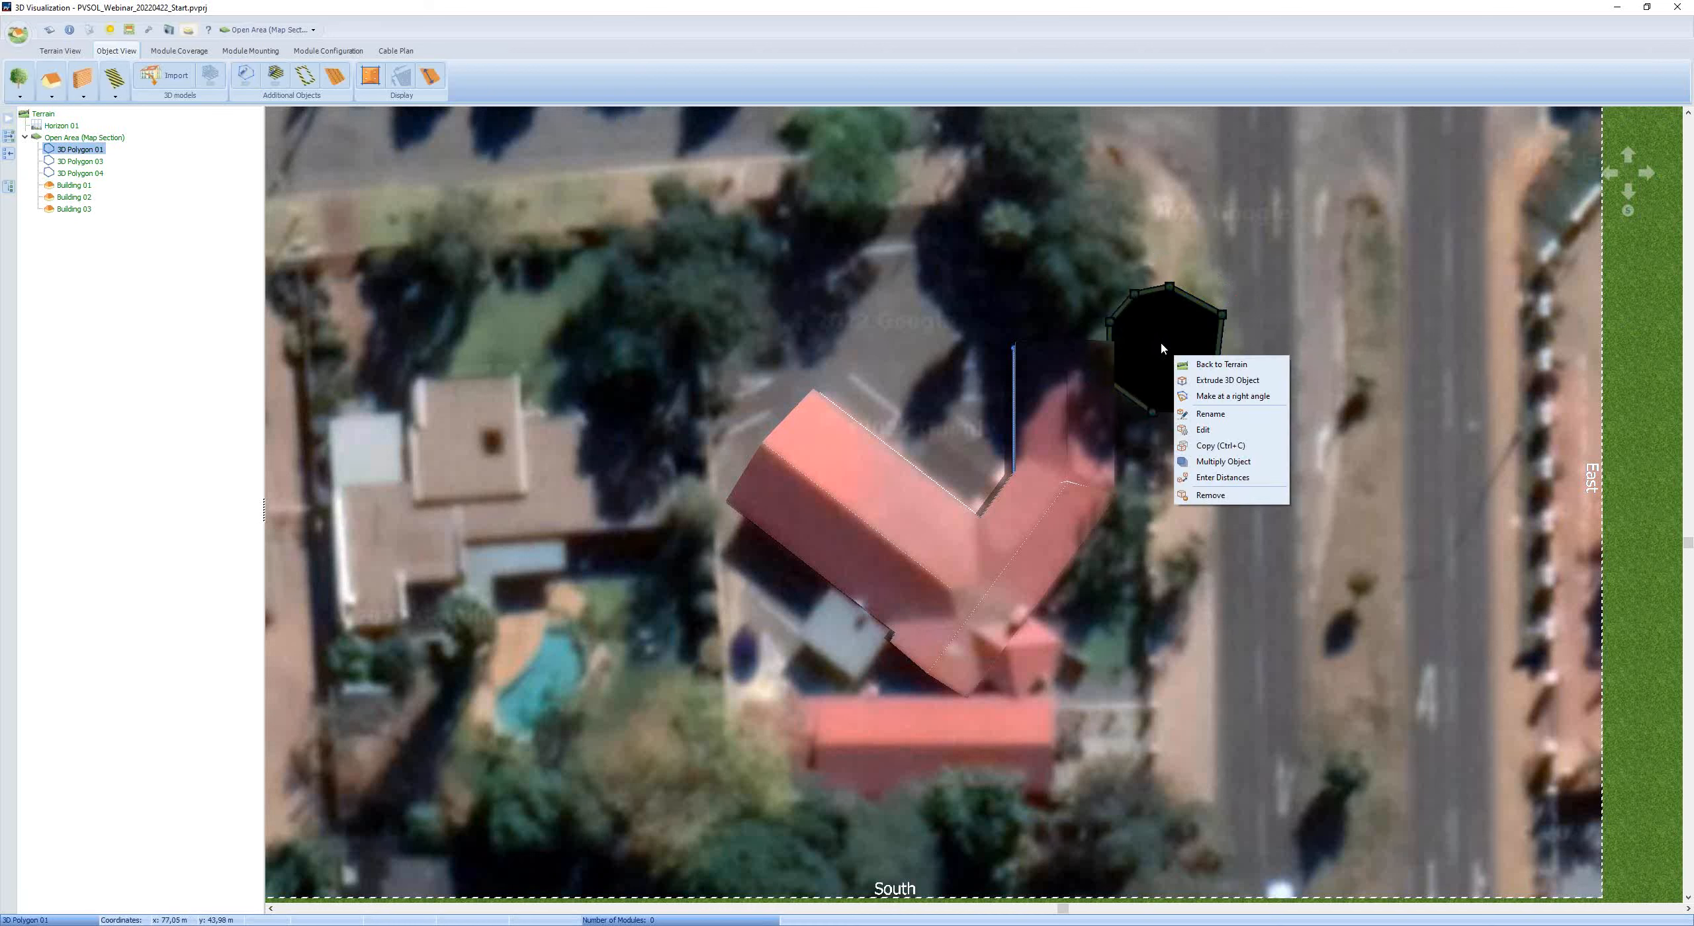
pyautogui.click(1206, 384)
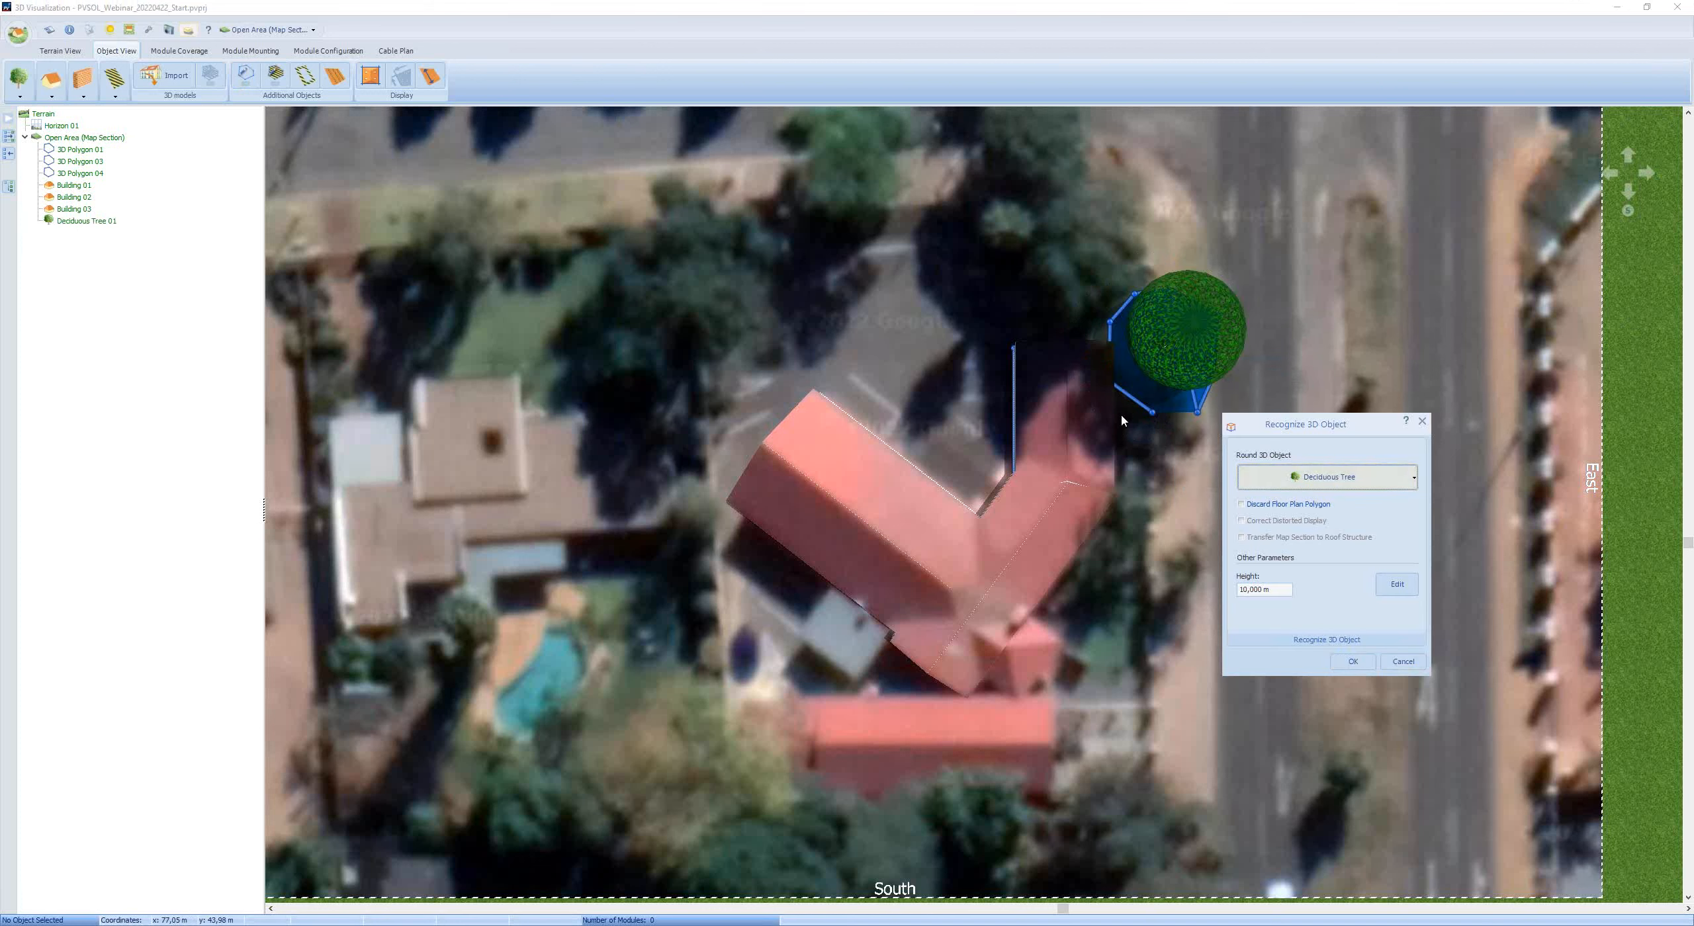
pyautogui.click(1414, 480)
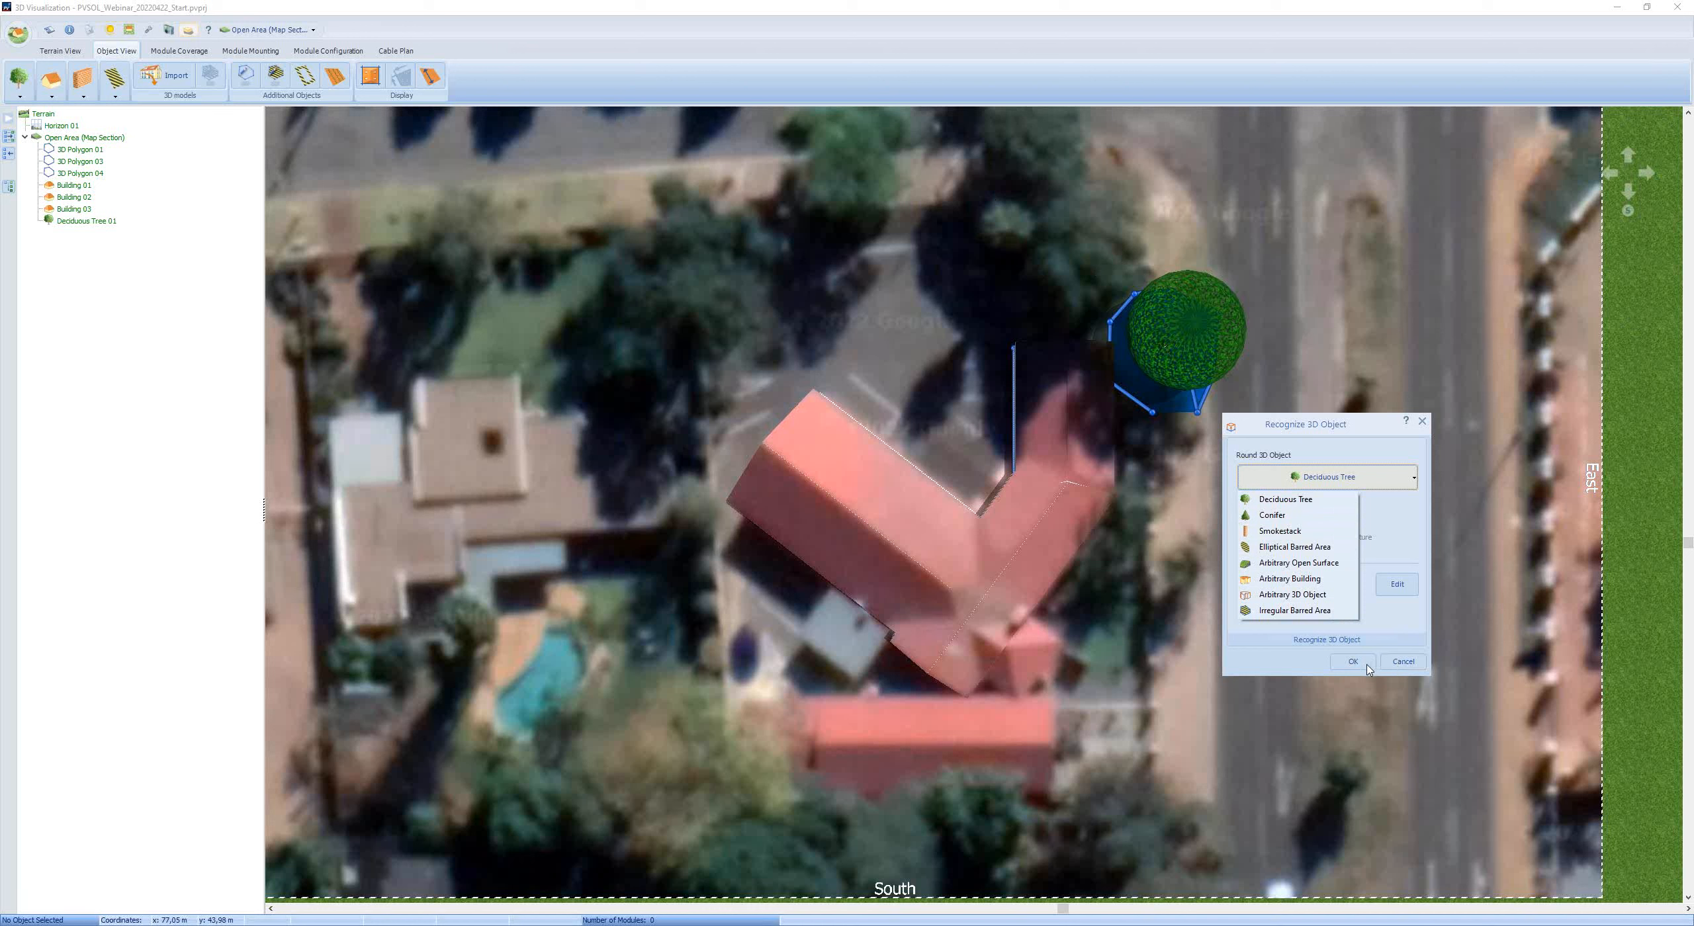
pyautogui.click(1388, 630)
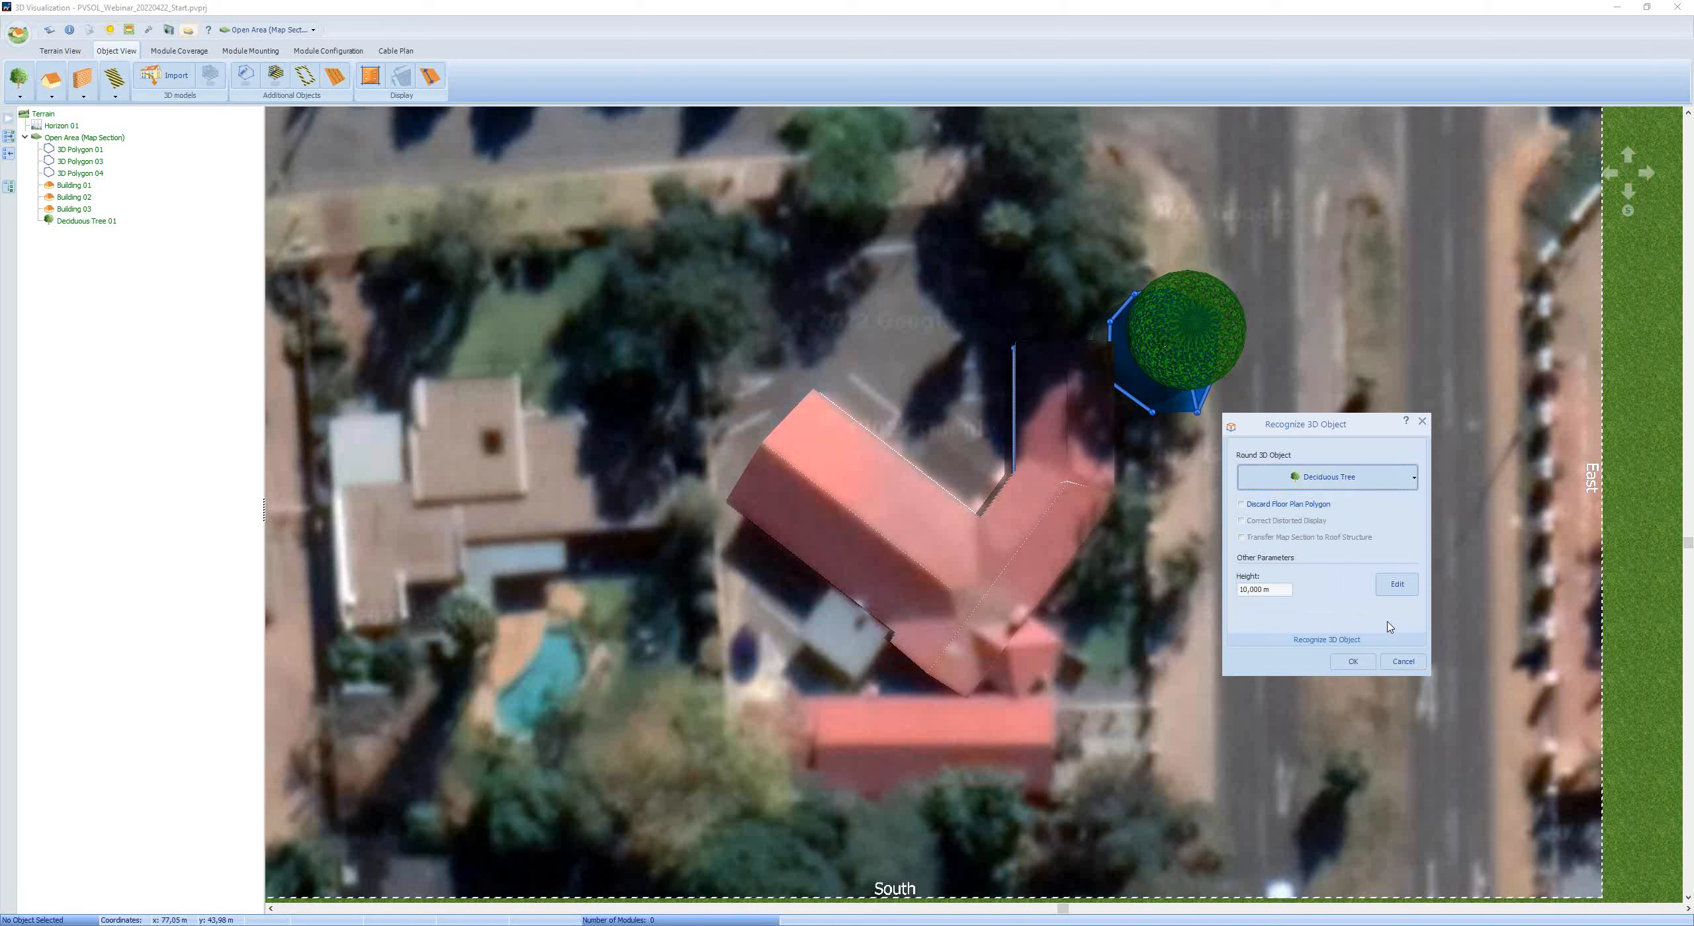
pyautogui.doubleClick(1247, 591)
pyautogui.write('12')
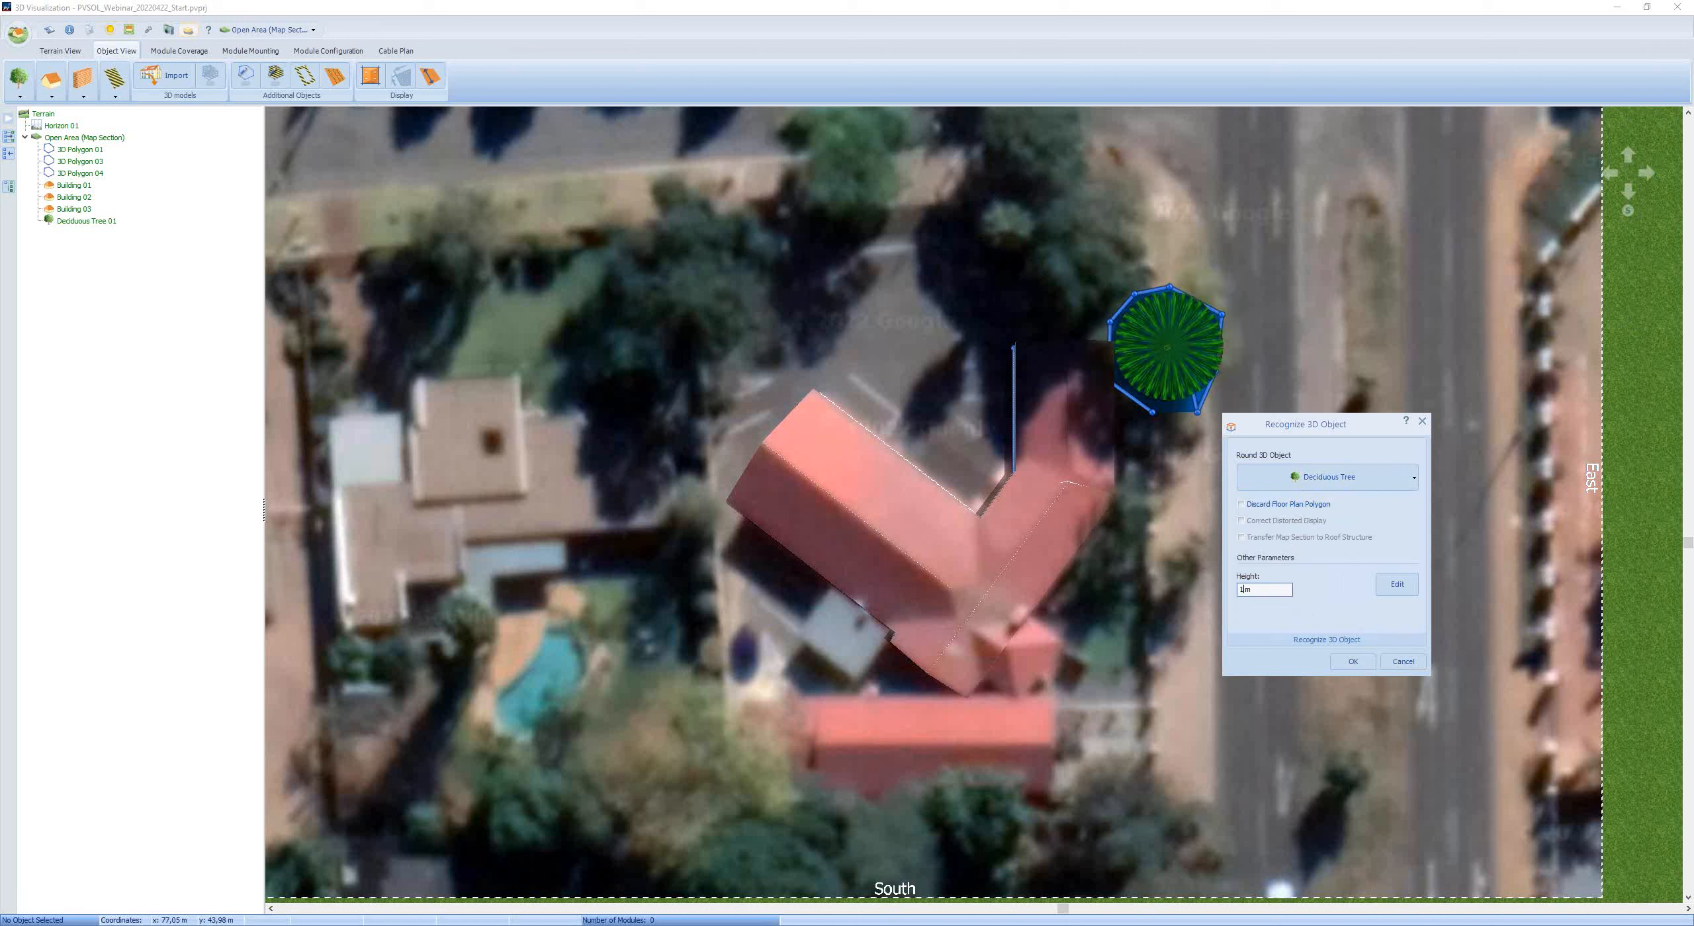
pyautogui.click(1352, 662)
pyautogui.moveTo(1193, 326); pyautogui.dragTo(1162, 353)
# - Copy the deciduous tree with multiple copies enabled and place six copies over the tree crowns north and northwest of the building
pyautogui.rightClick(1163, 353)
pyautogui.click(1198, 374)
pyautogui.click(1234, 339)
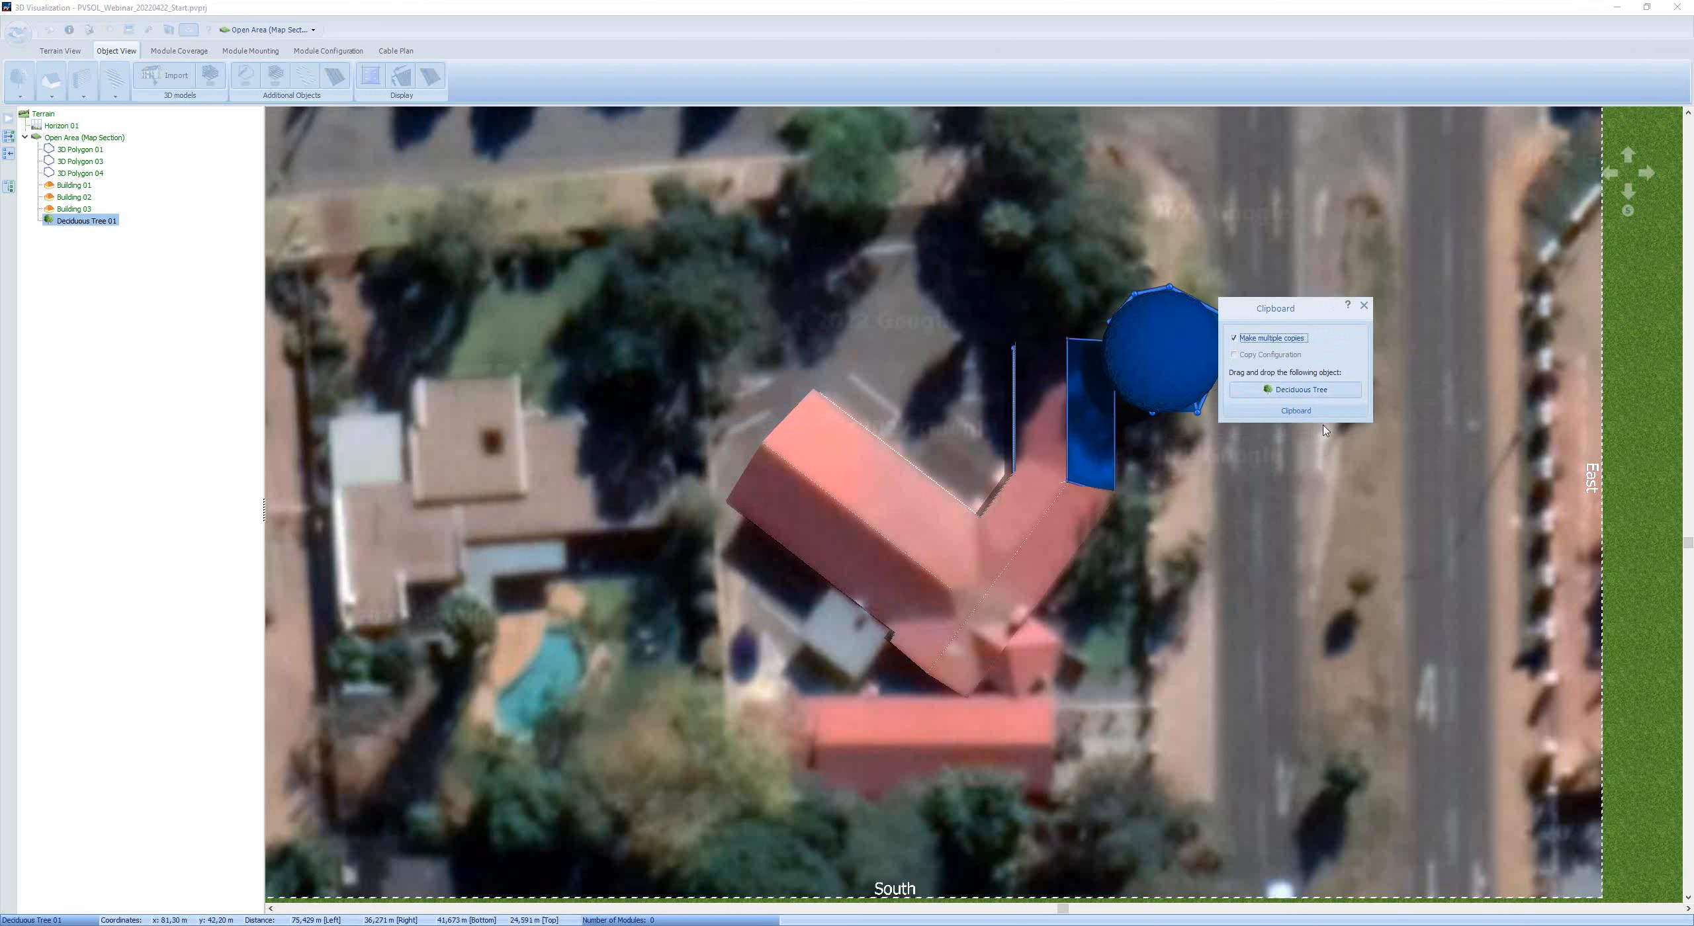
pyautogui.moveTo(1324, 390); pyautogui.dragTo(1086, 305)
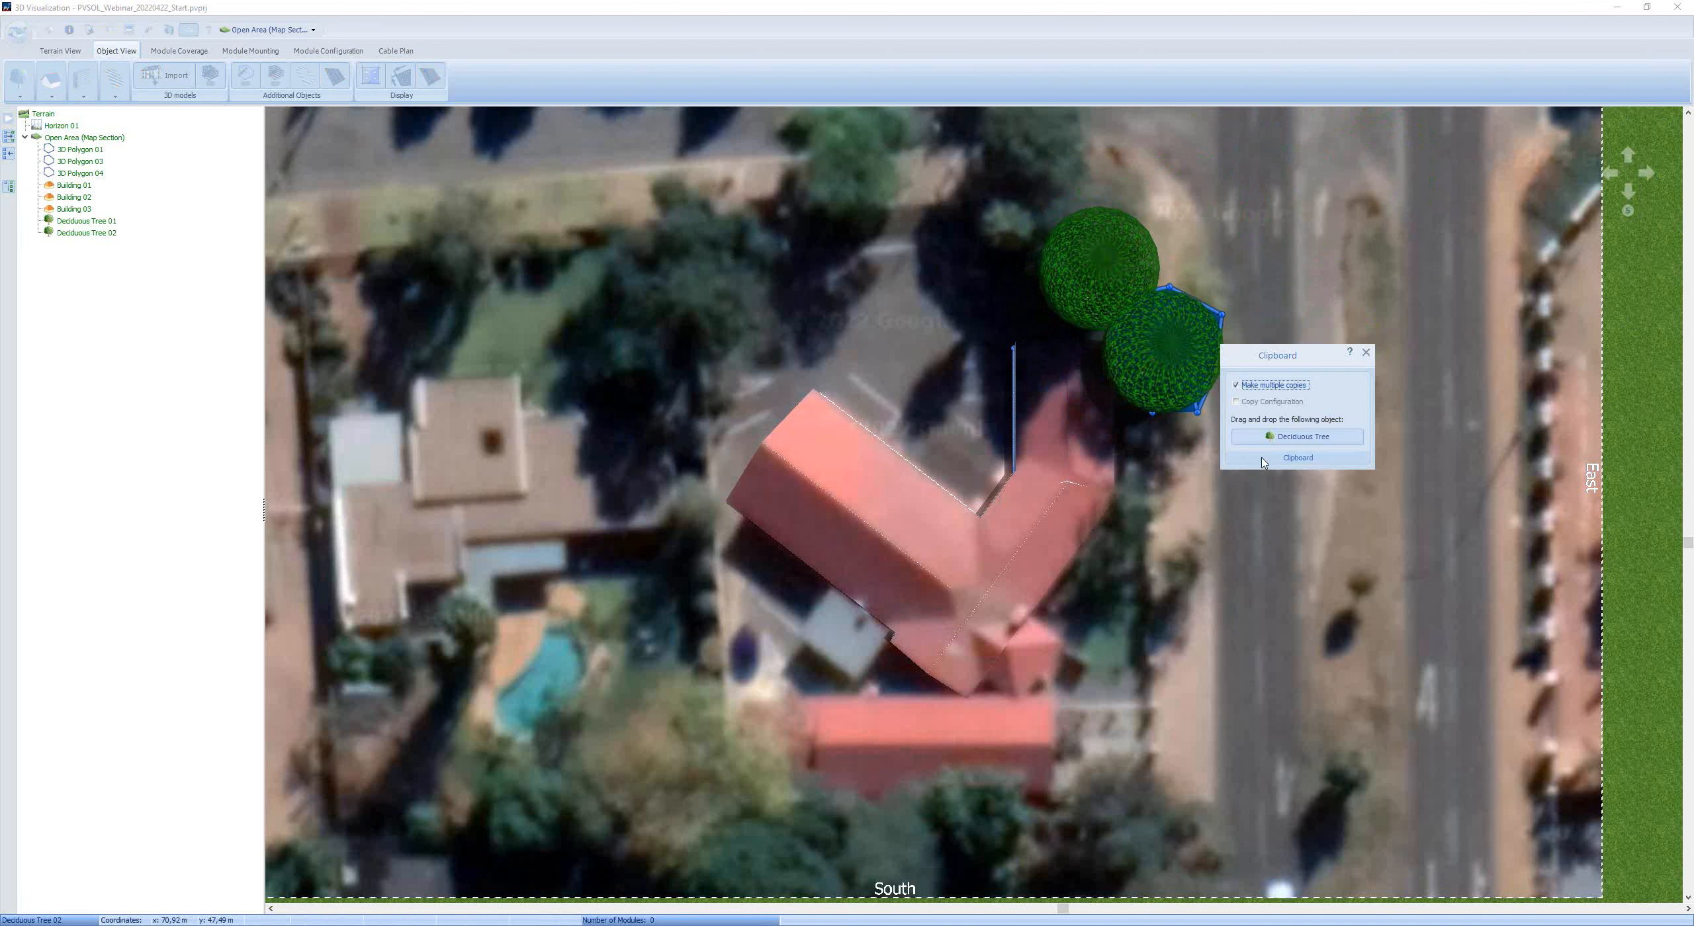
pyautogui.moveTo(1304, 431); pyautogui.dragTo(995, 277)
pyautogui.moveTo(1199, 353); pyautogui.dragTo(1032, 194)
pyautogui.moveTo(1085, 281); pyautogui.dragTo(866, 227)
pyautogui.moveTo(1007, 215); pyautogui.dragTo(756, 298)
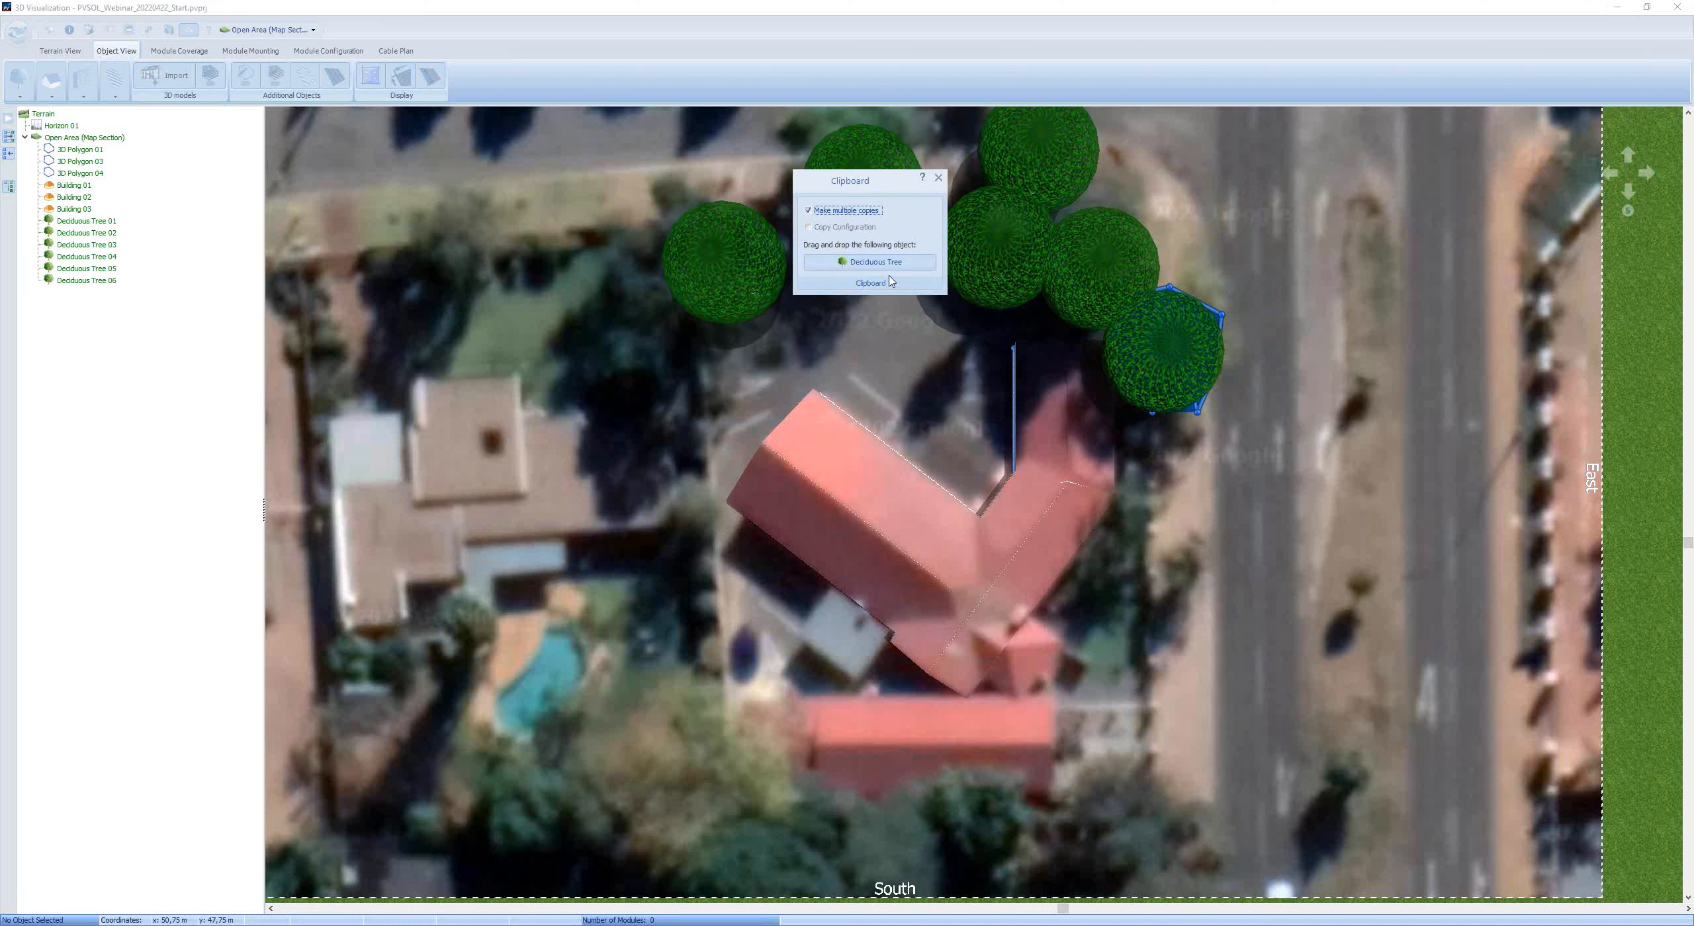
pyautogui.moveTo(880, 262); pyautogui.dragTo(679, 367)
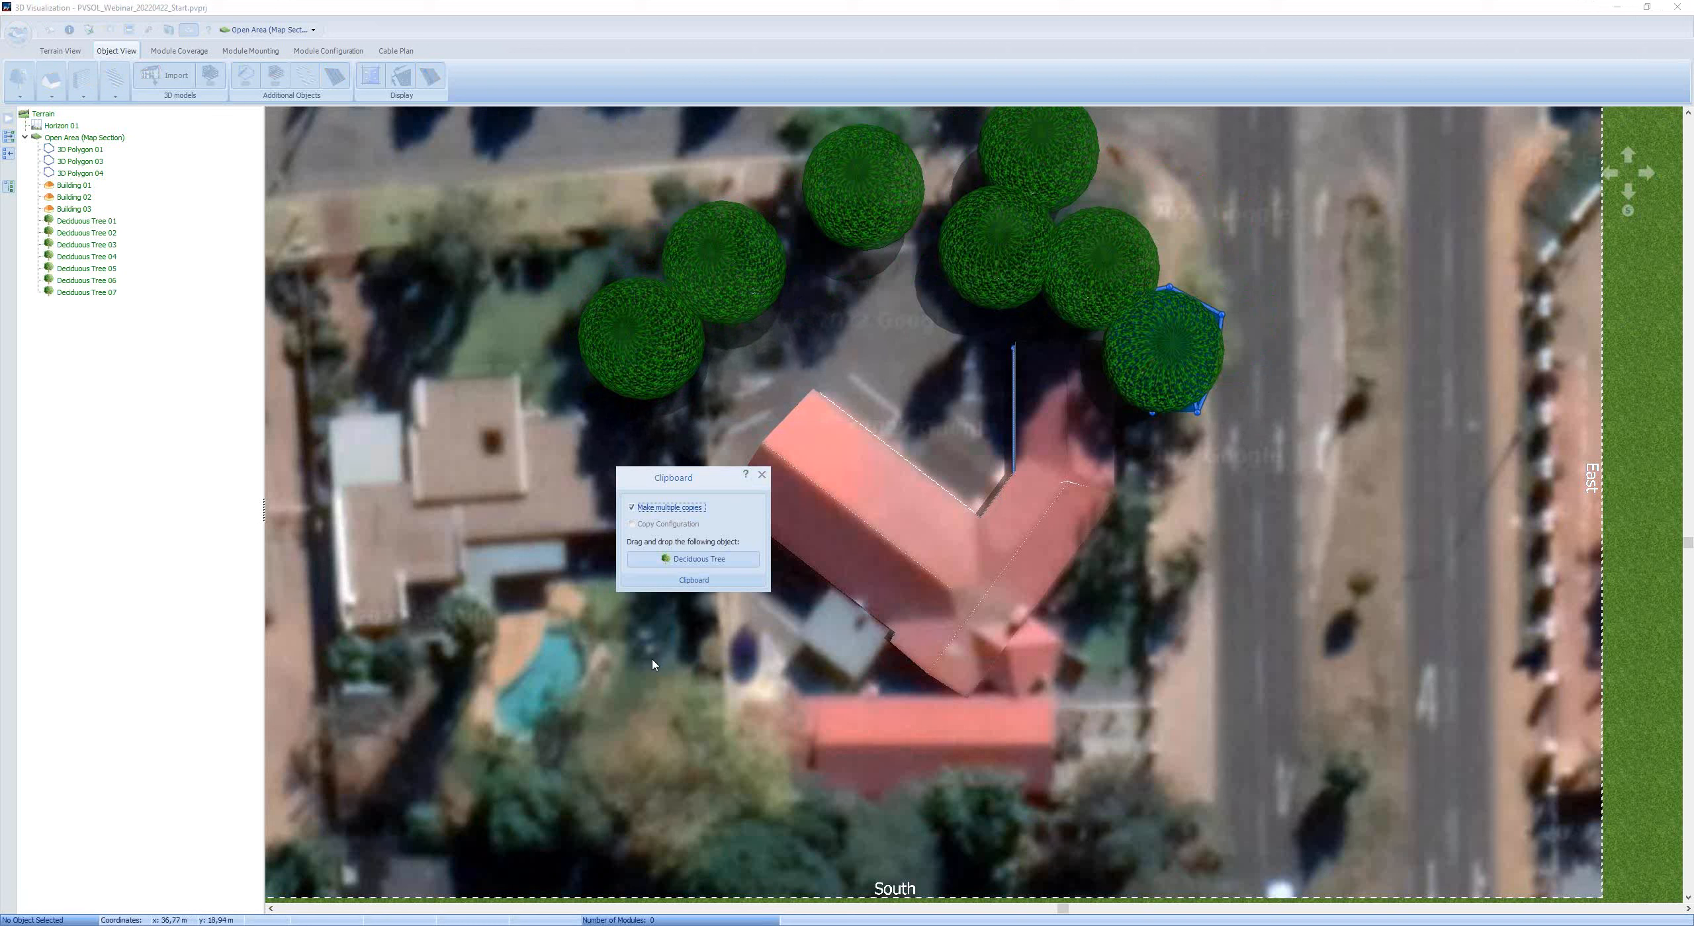
pyautogui.click(762, 474)
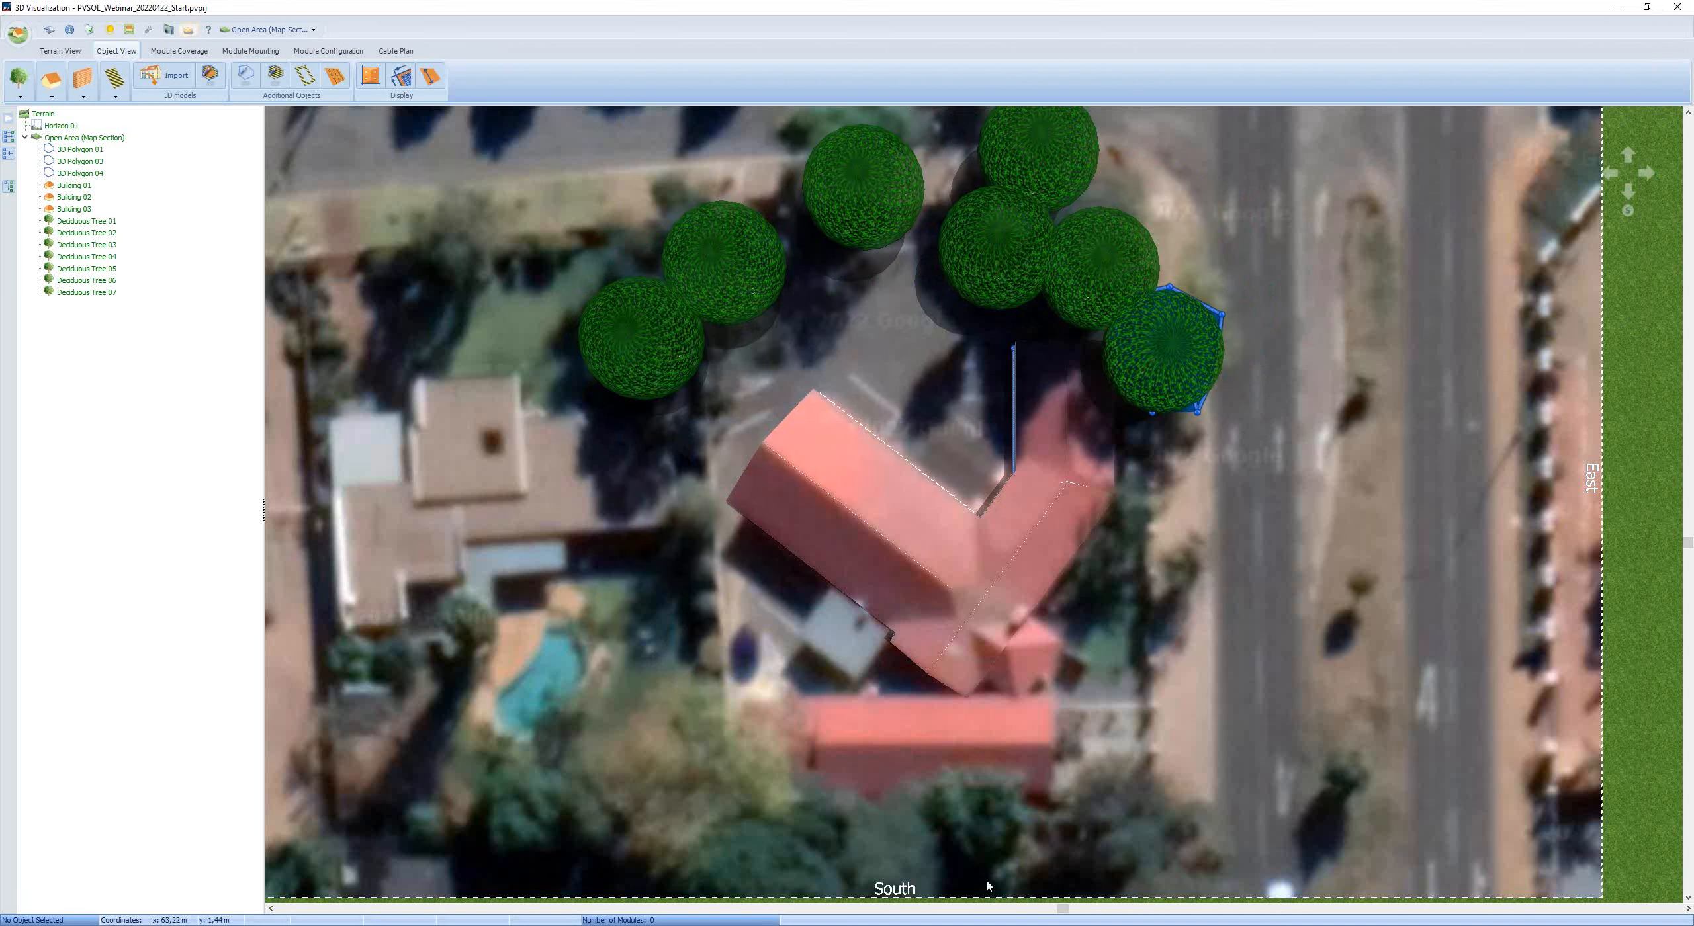
# - Open the northwest wing's northeast roof for module coverage and start defining a new reference module
pyautogui.doubleClick(903, 513)
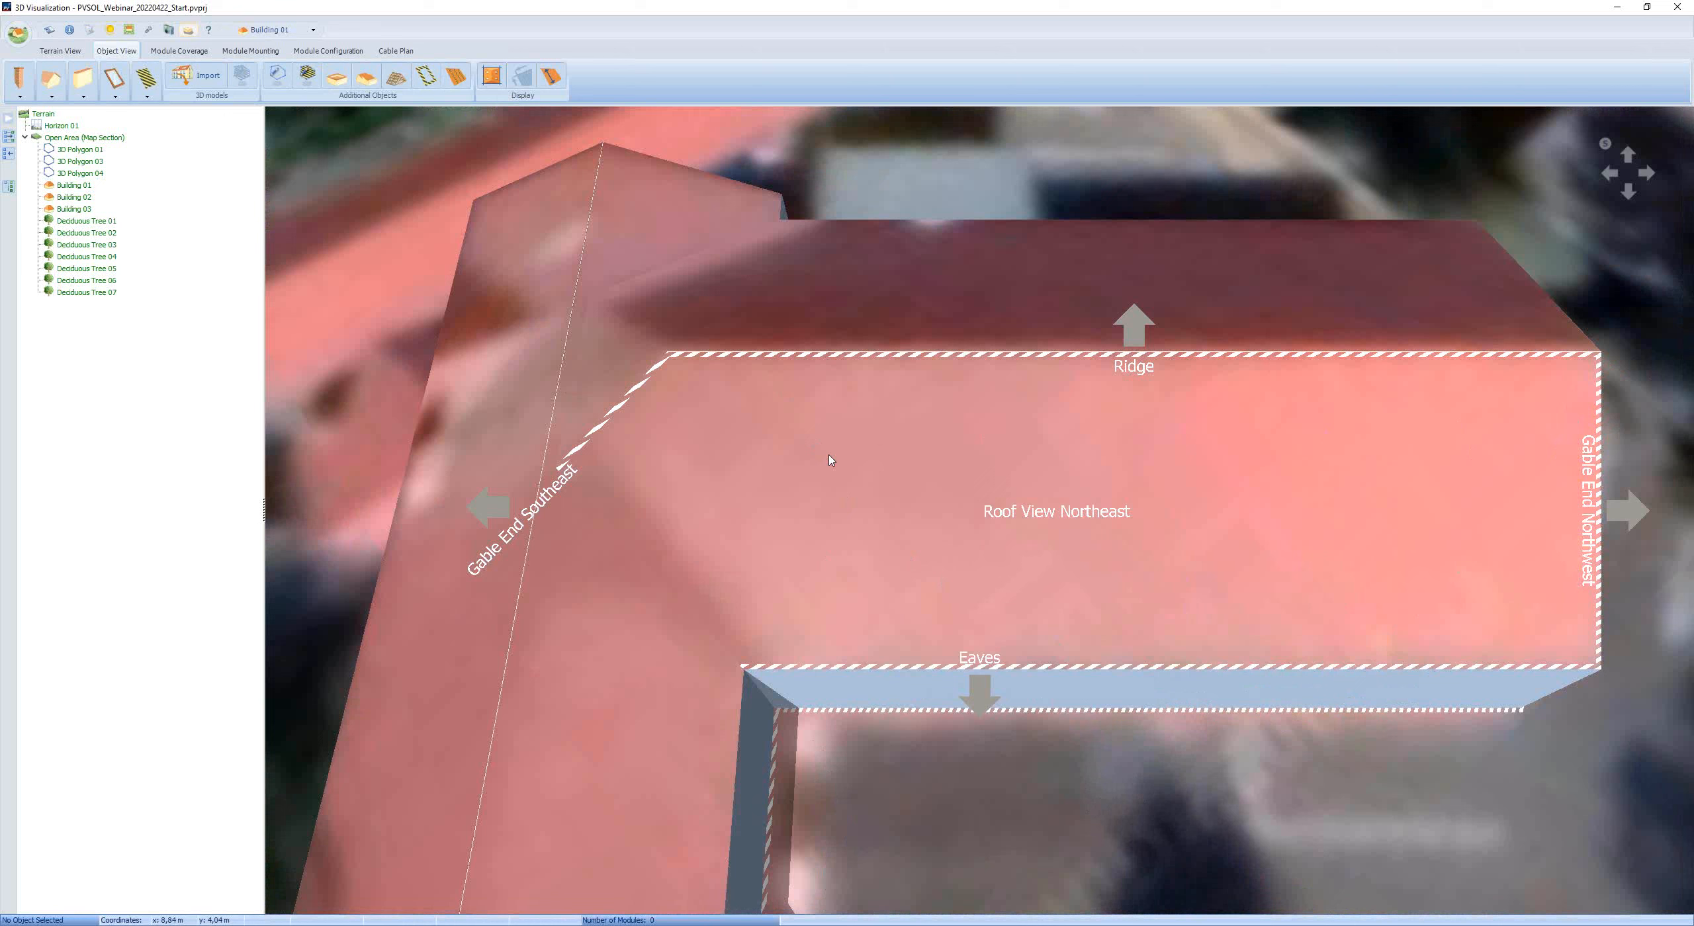
pyautogui.click(177, 51)
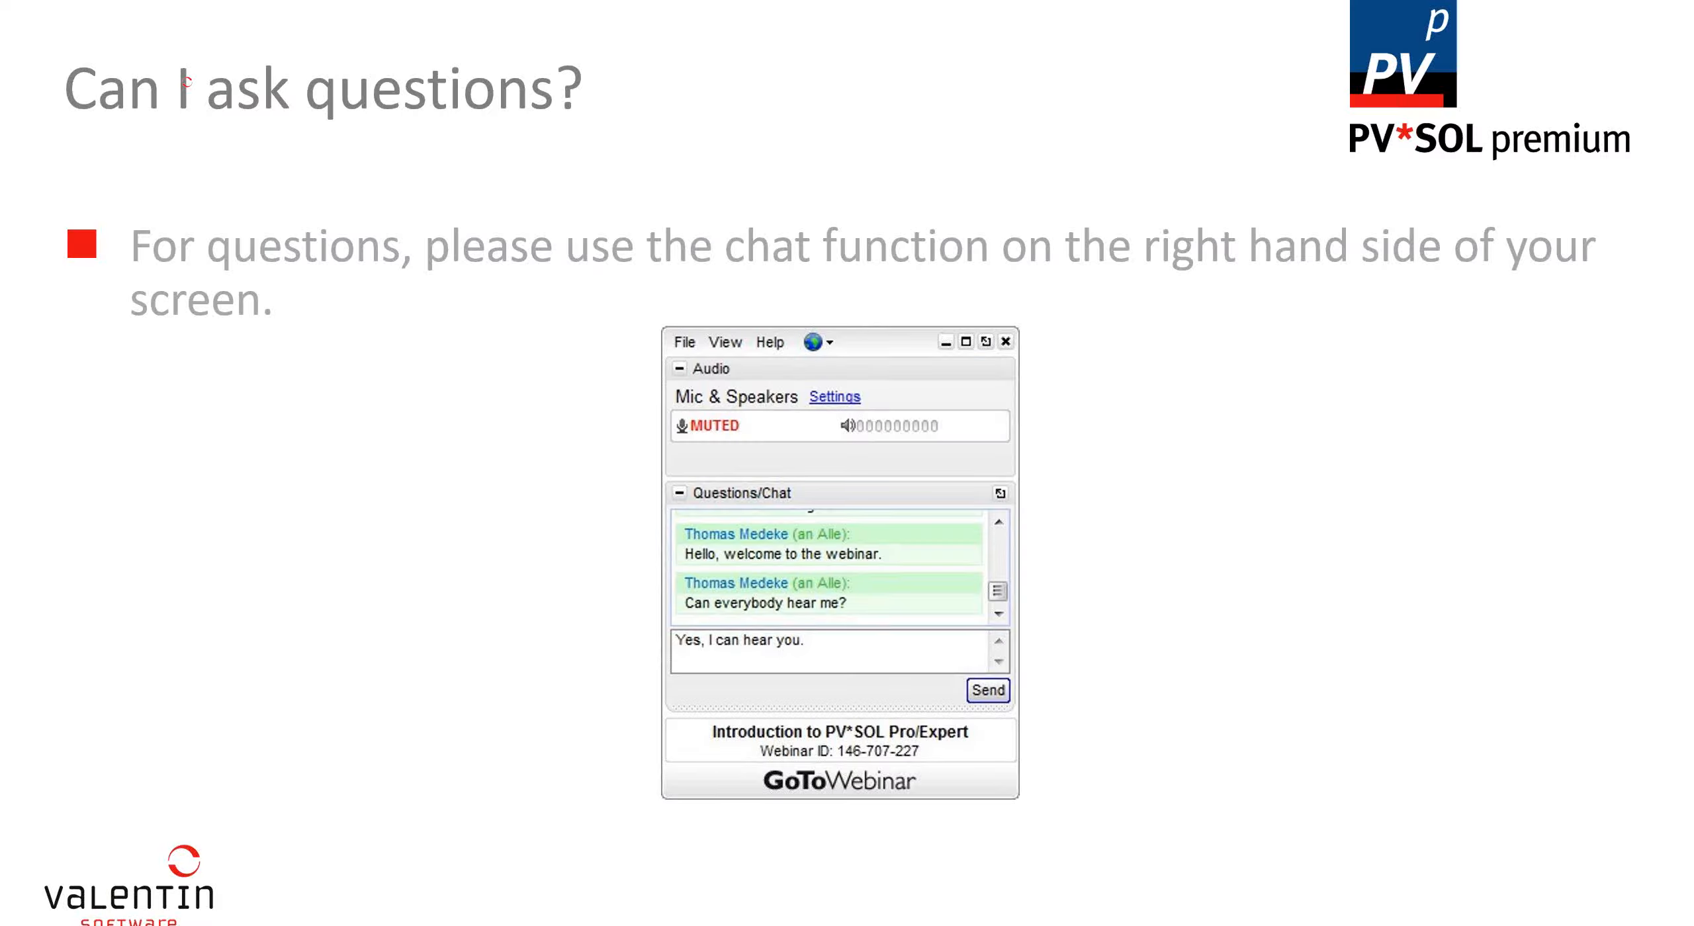
pyautogui.click(185, 76)
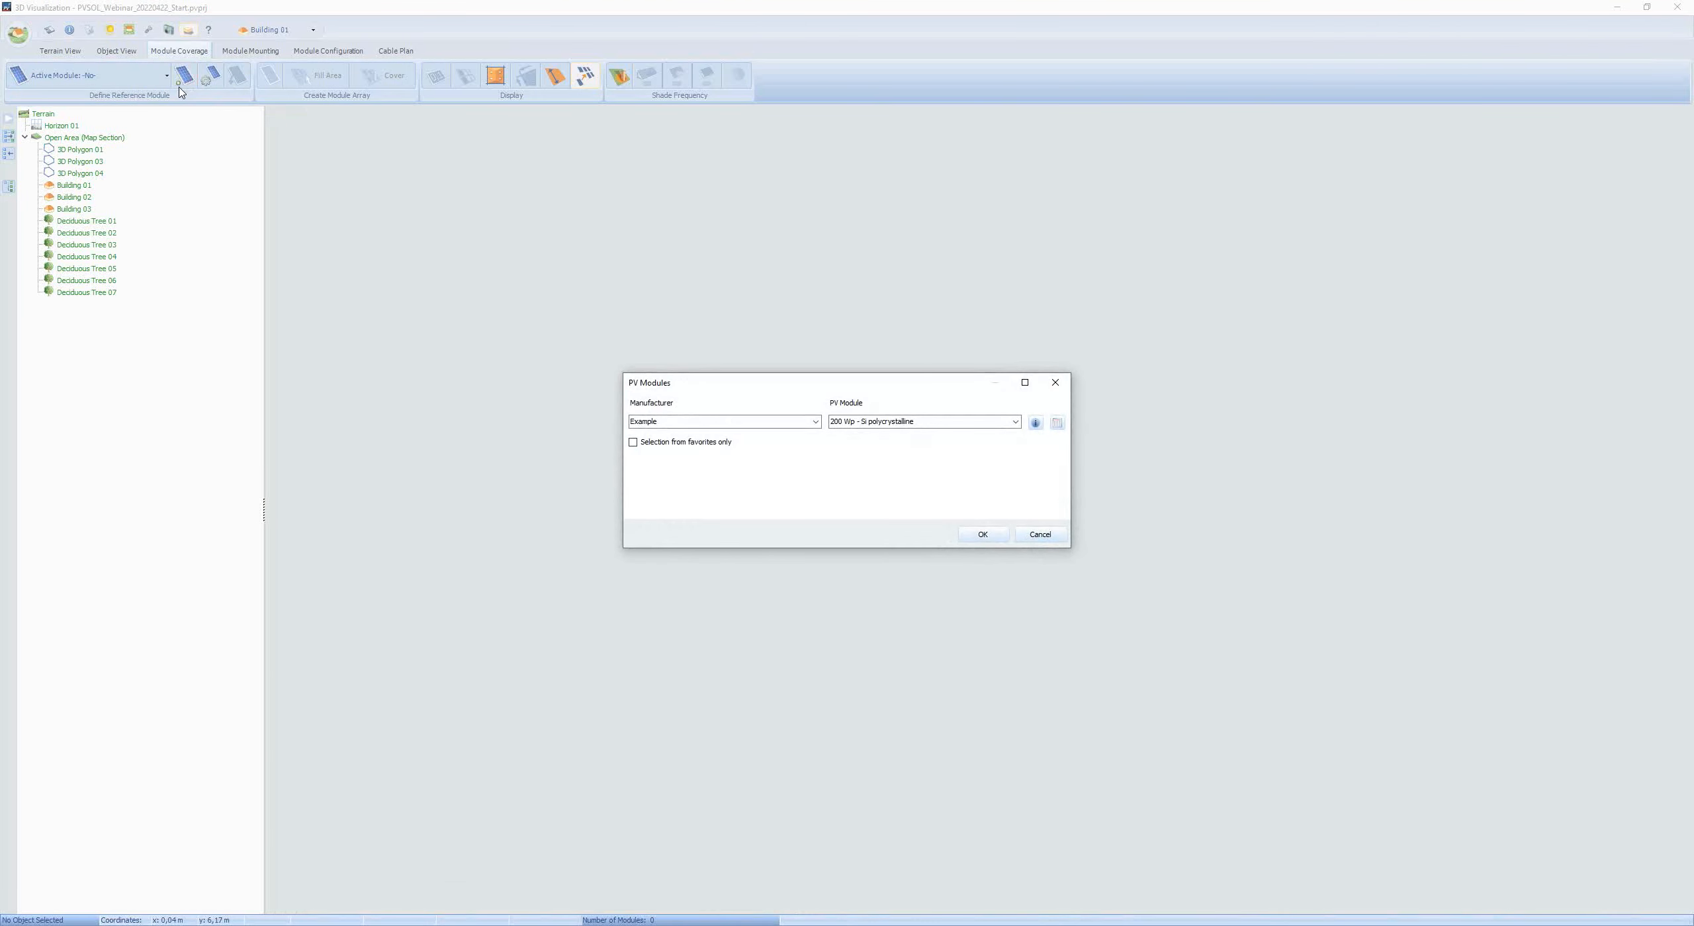
# - Restrict the PV module selection to favorites and choose the LG Electronics Inc. module LG380N1C-E6
pyautogui.click(633, 444)
pyautogui.click(815, 422)
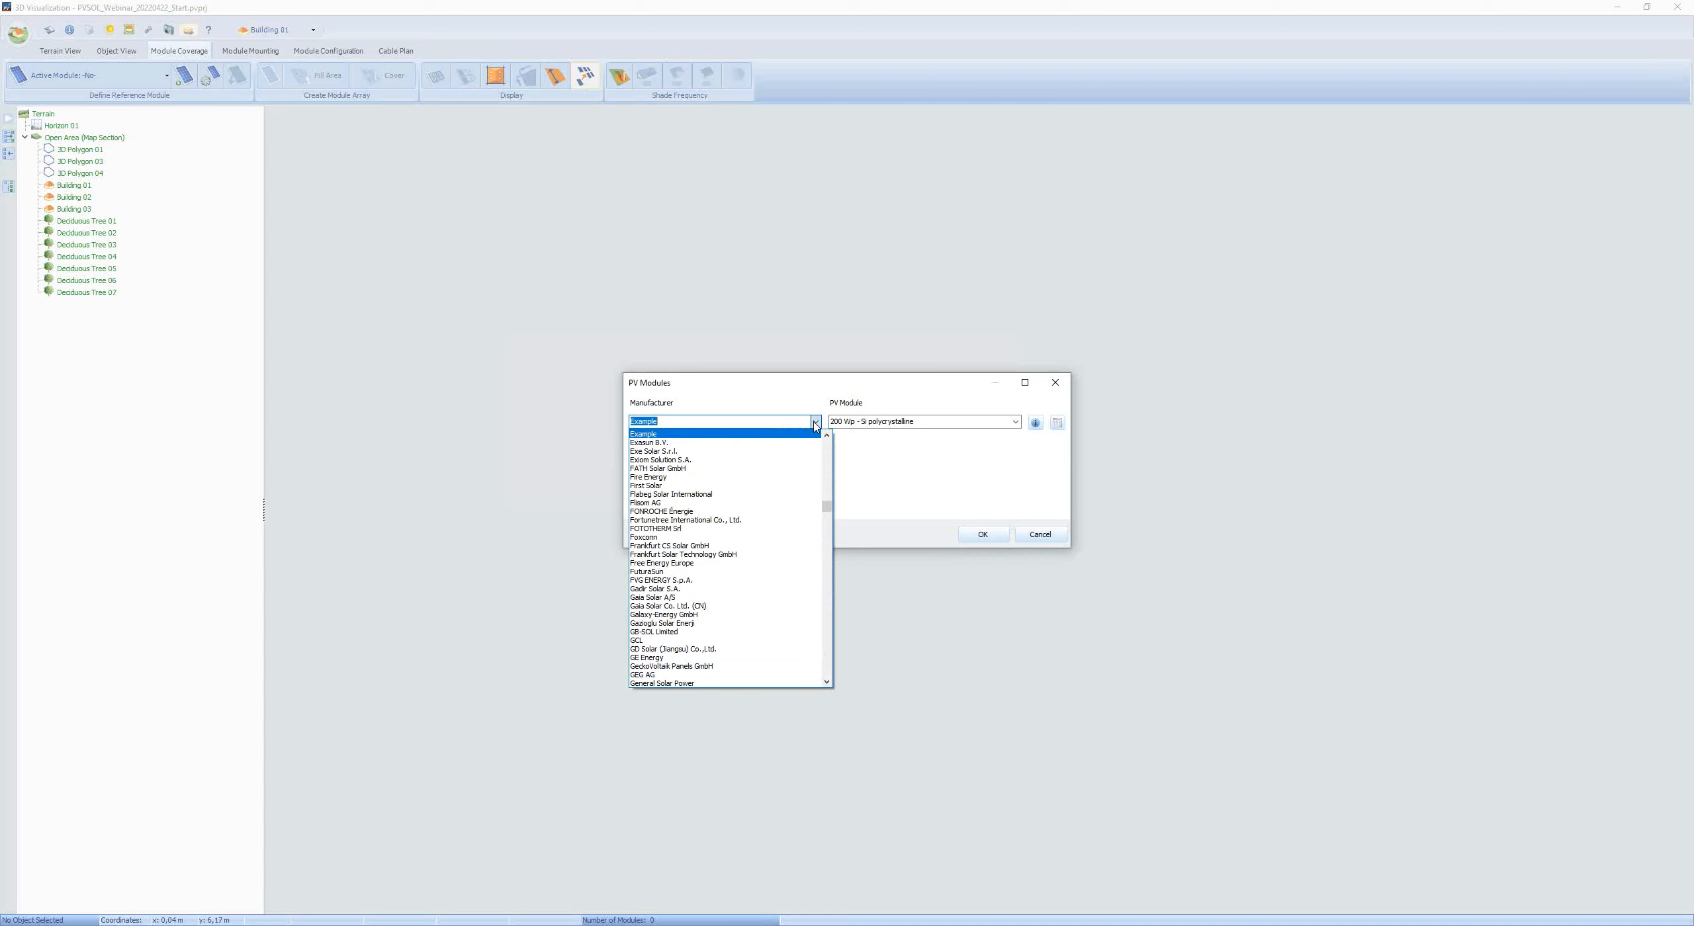
pyautogui.click(815, 424)
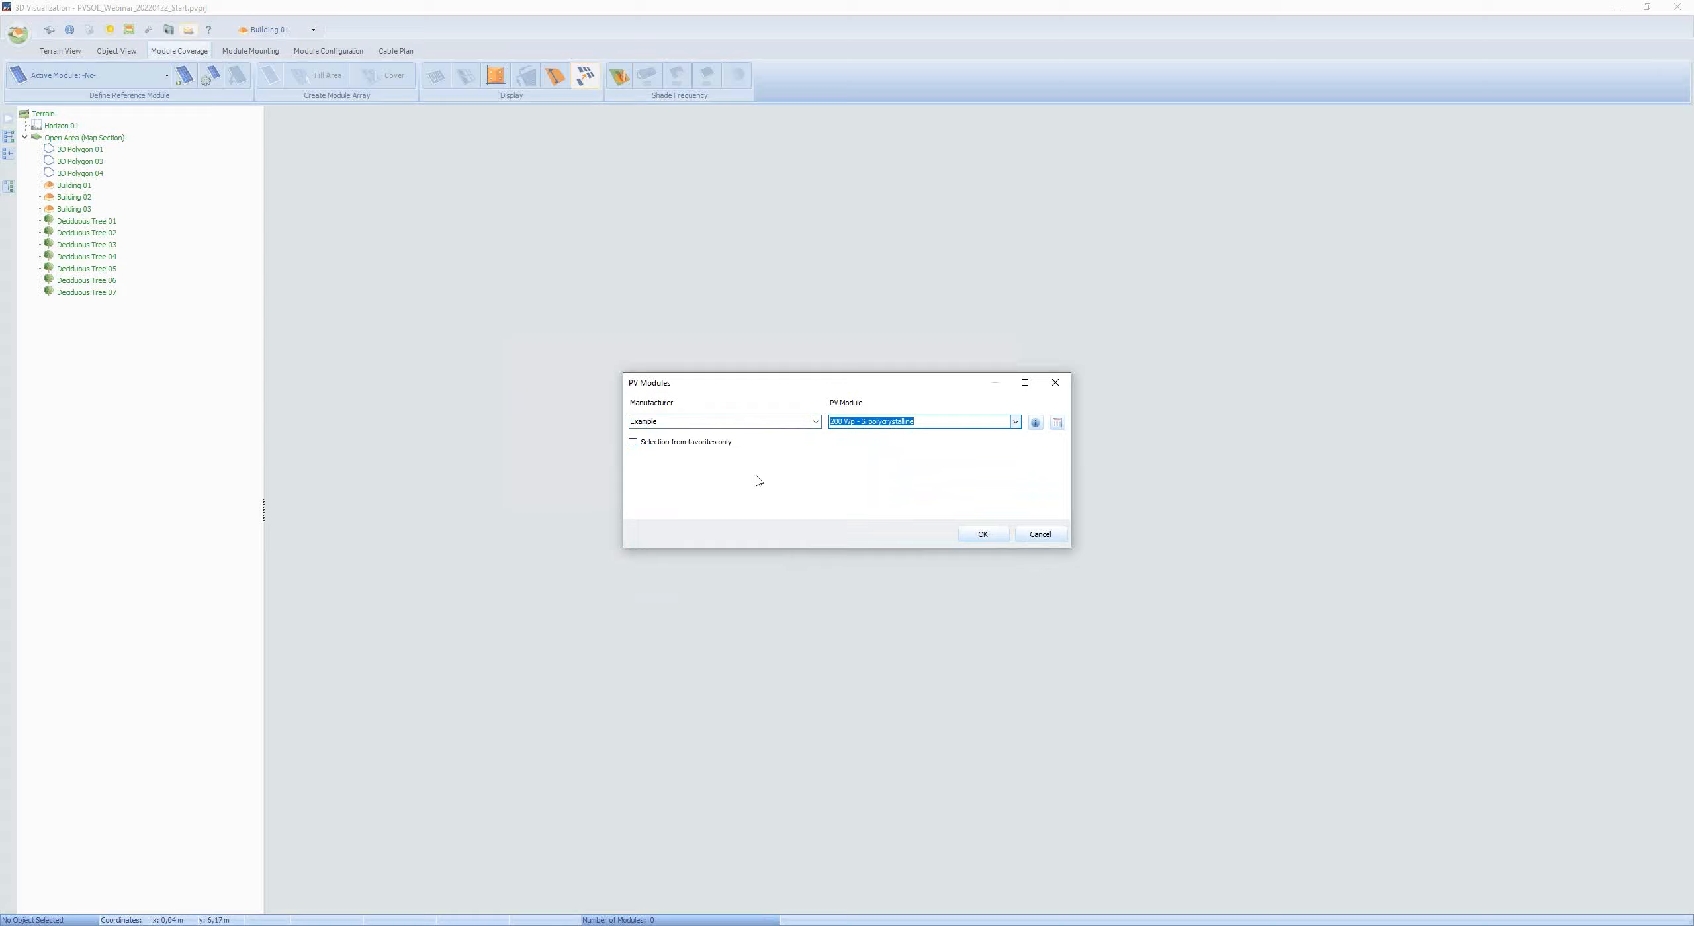
pyautogui.click(633, 443)
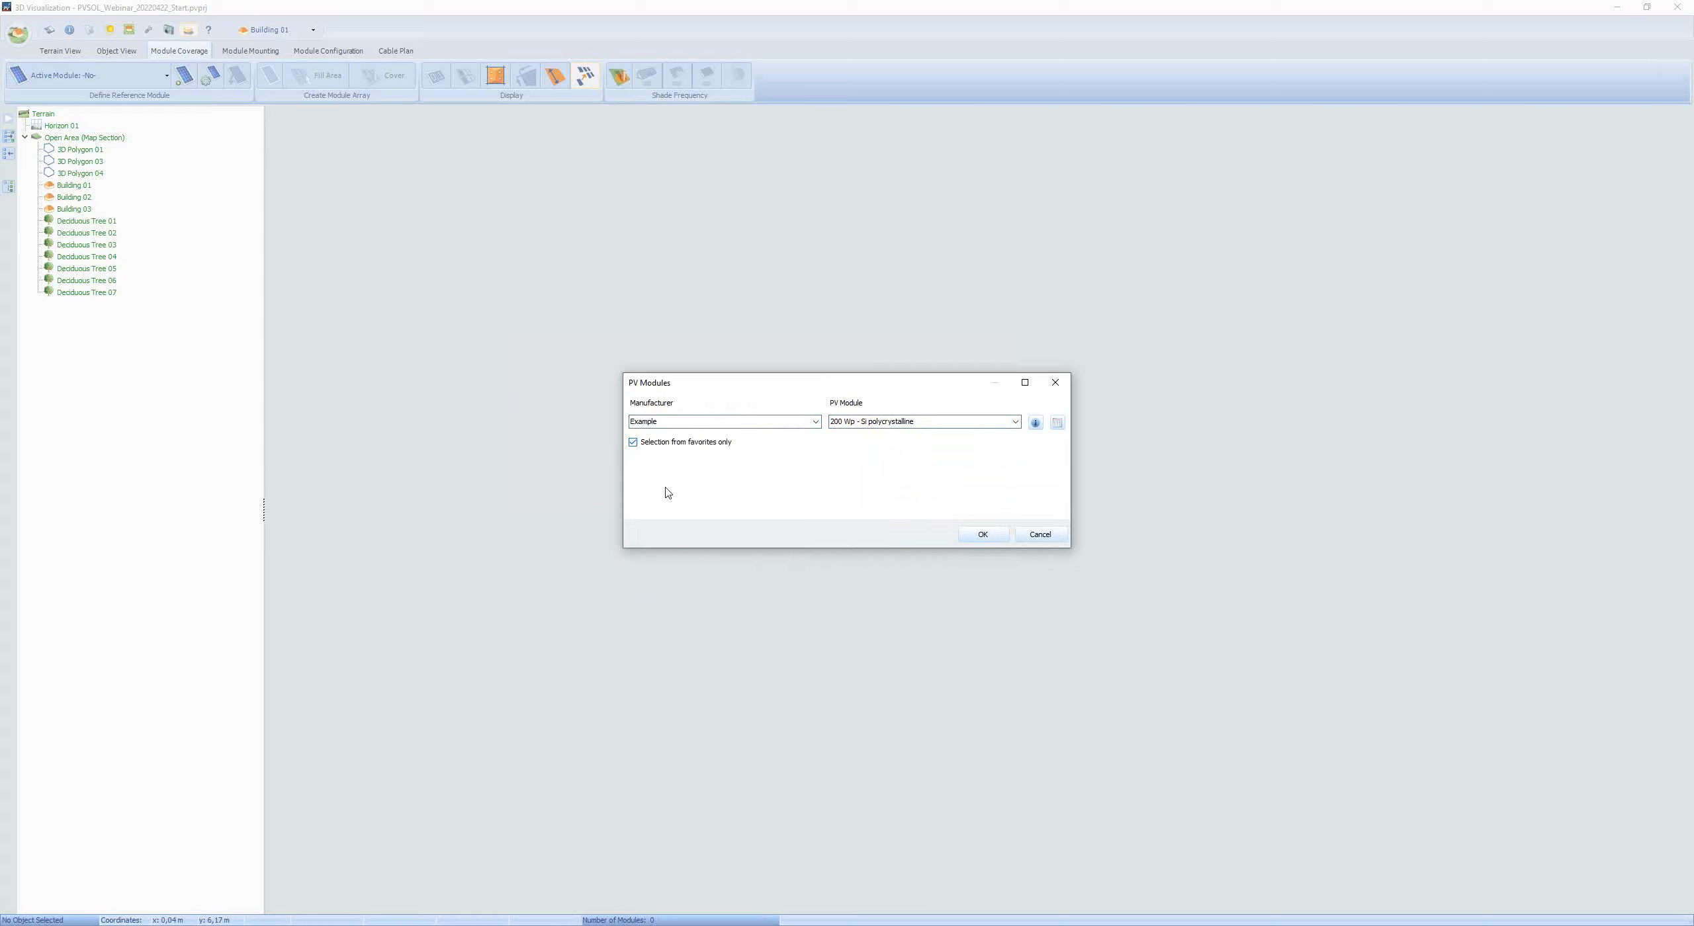
pyautogui.click(816, 424)
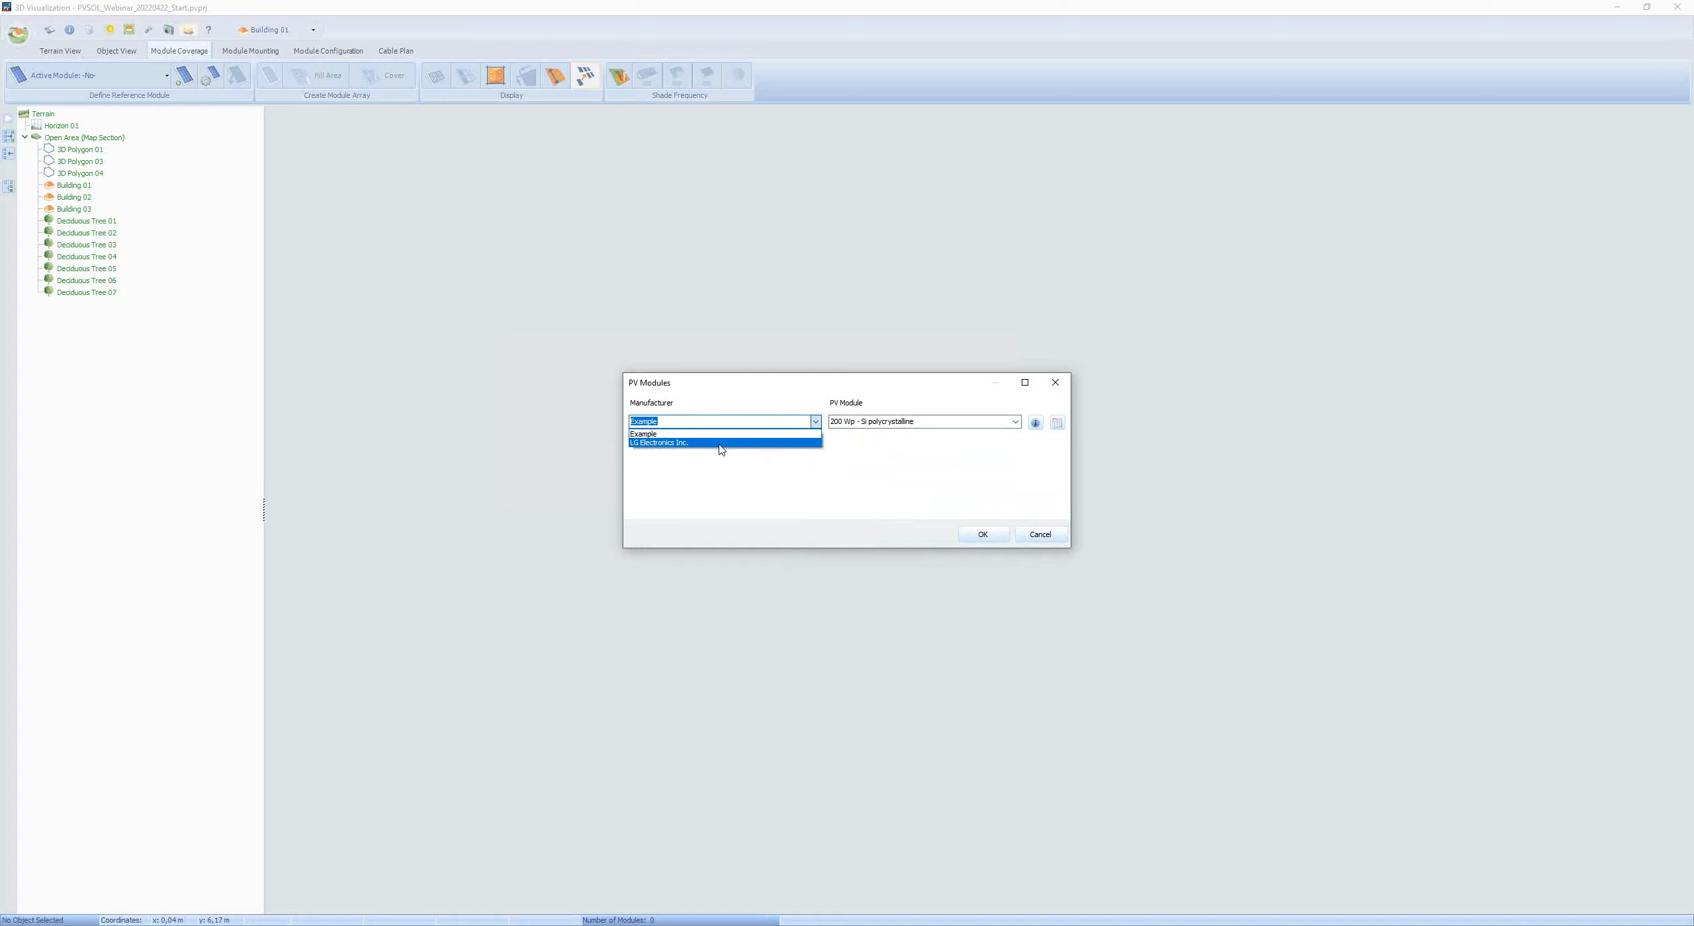
pyautogui.click(720, 443)
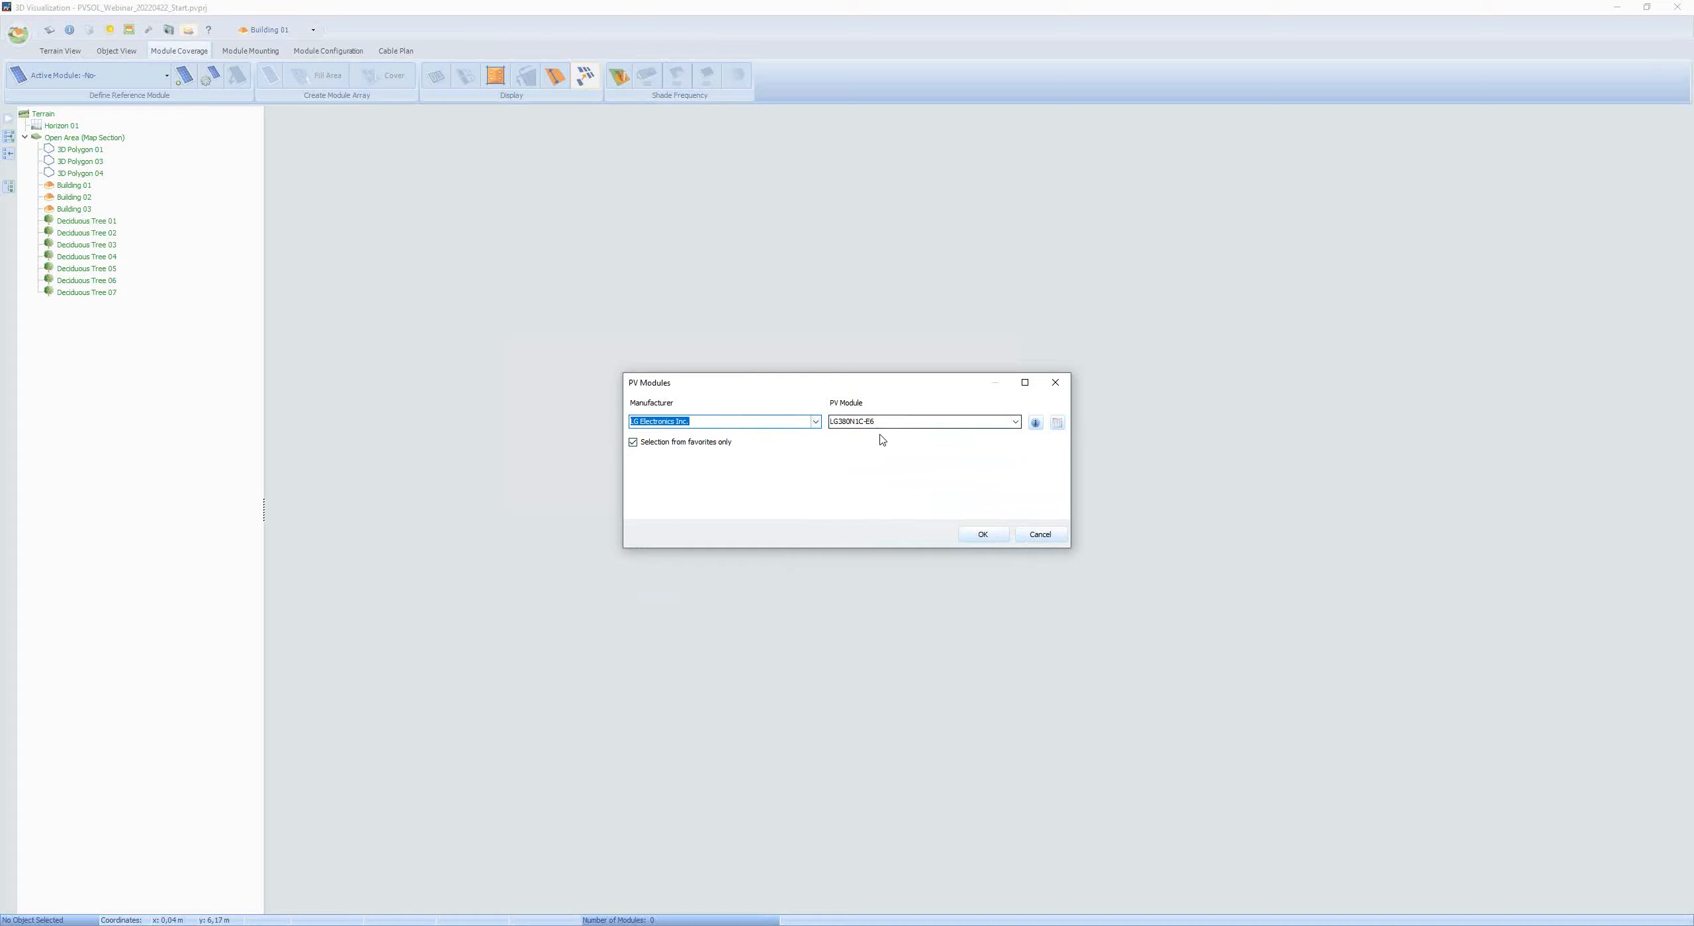
pyautogui.click(1016, 423)
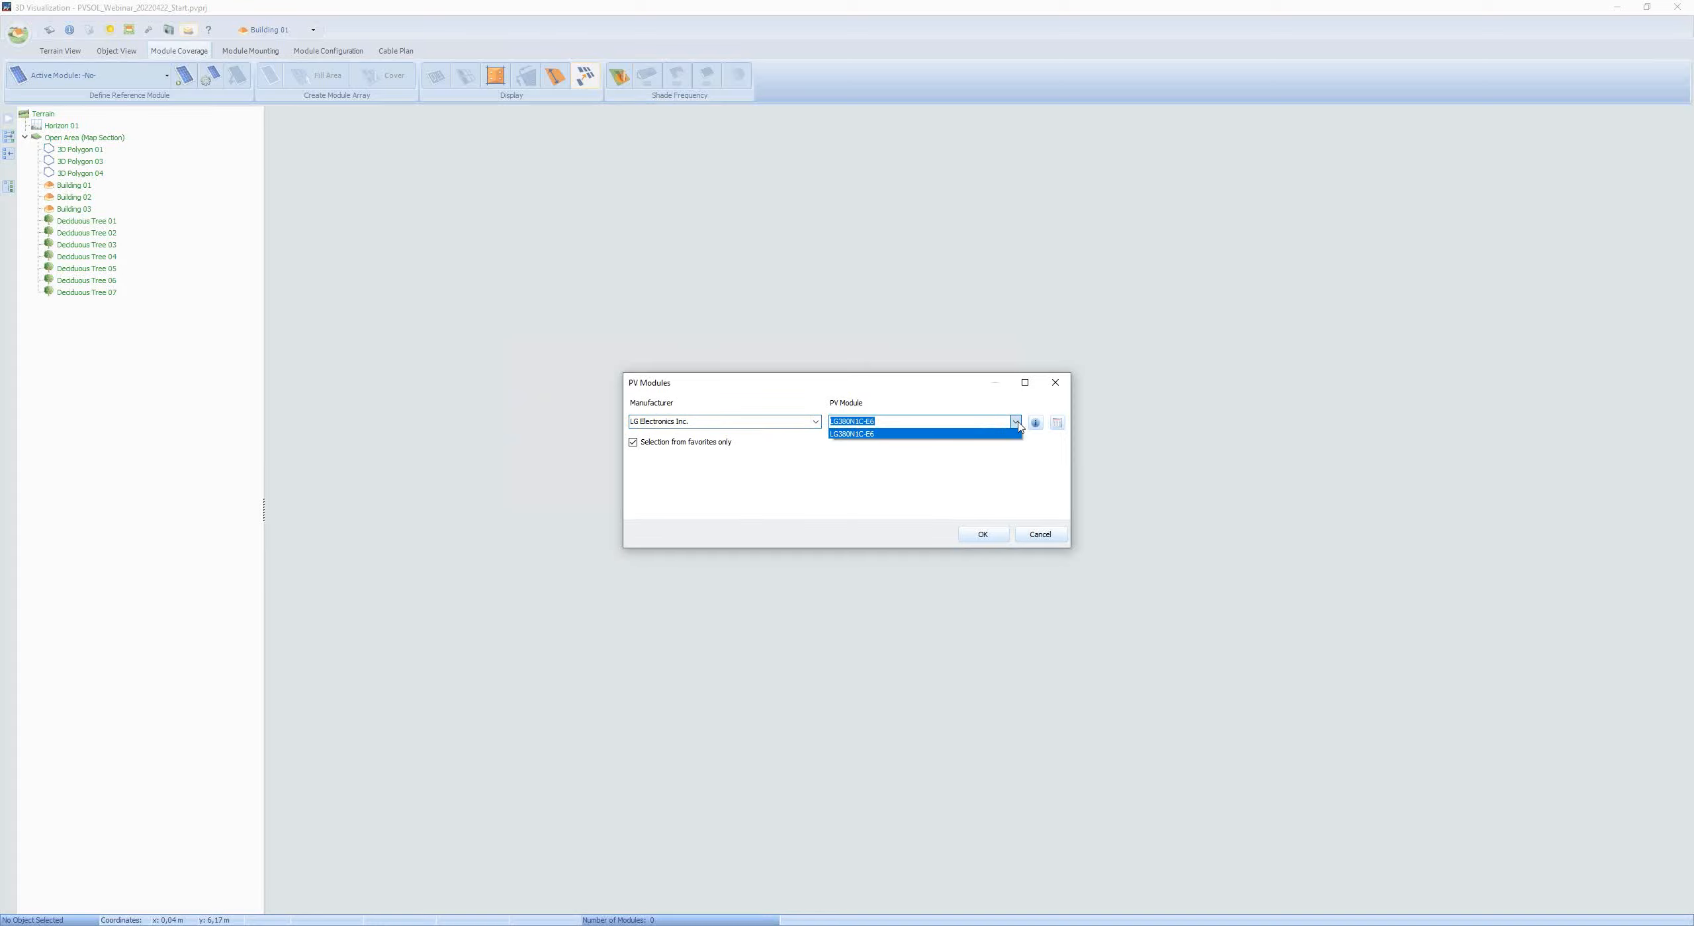
pyautogui.click(1017, 423)
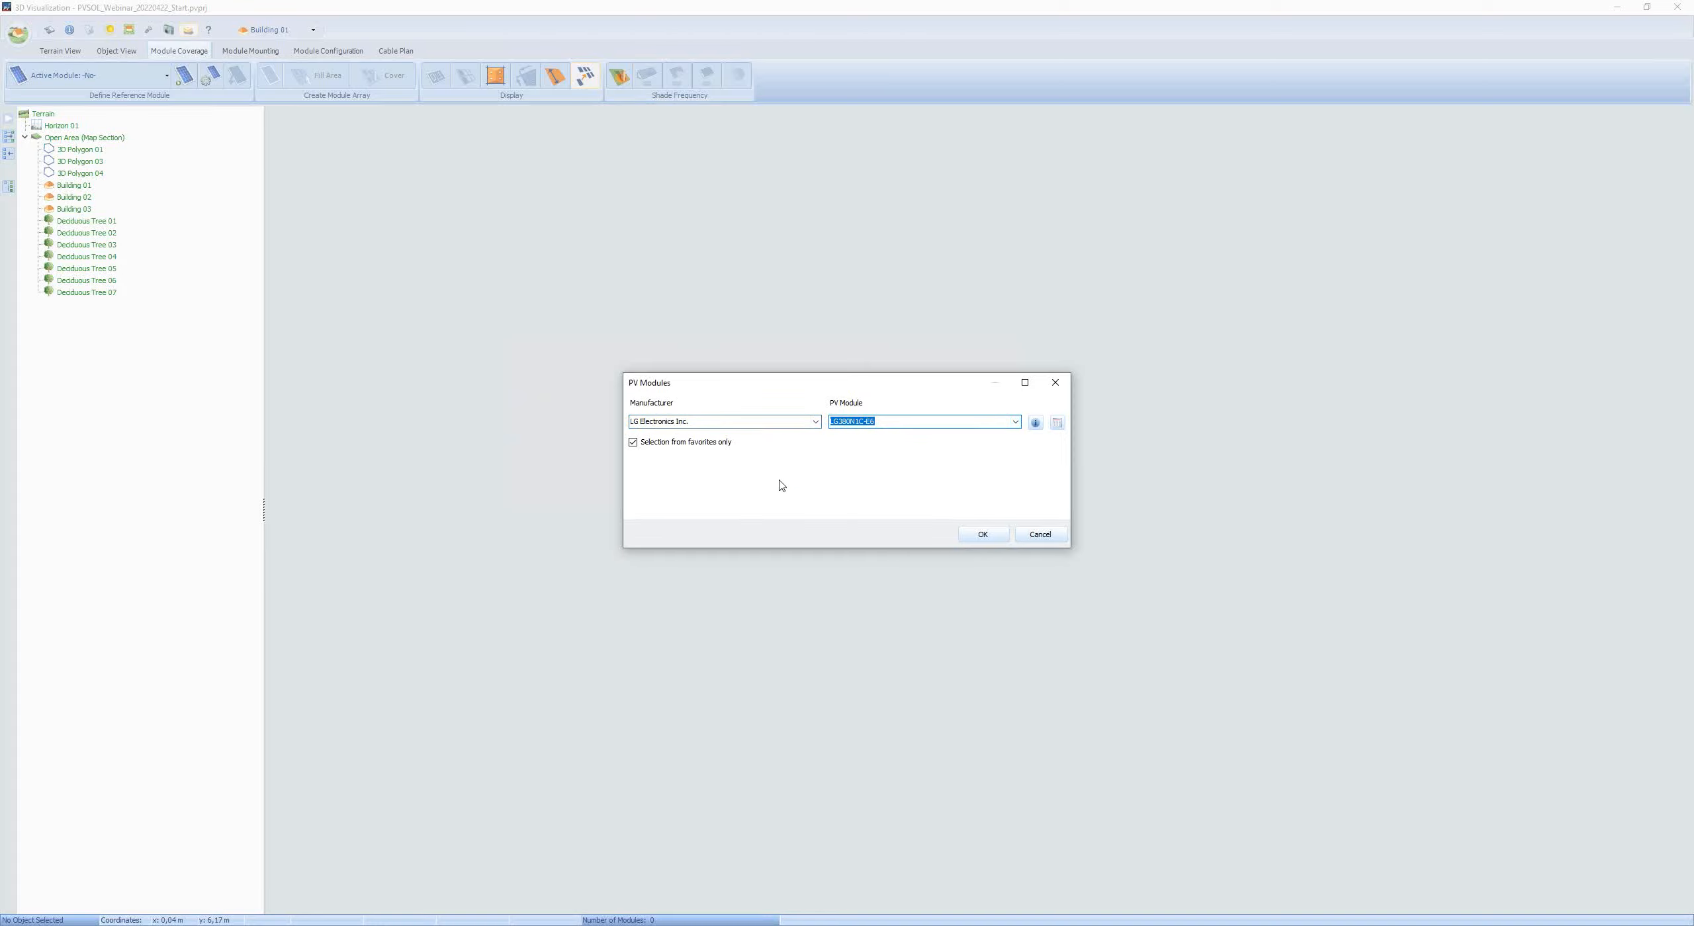
# - Browse the module database with the favorites filter turned off, and adopt LG380N1C-E6 as the reference module
pyautogui.click(1056, 425)
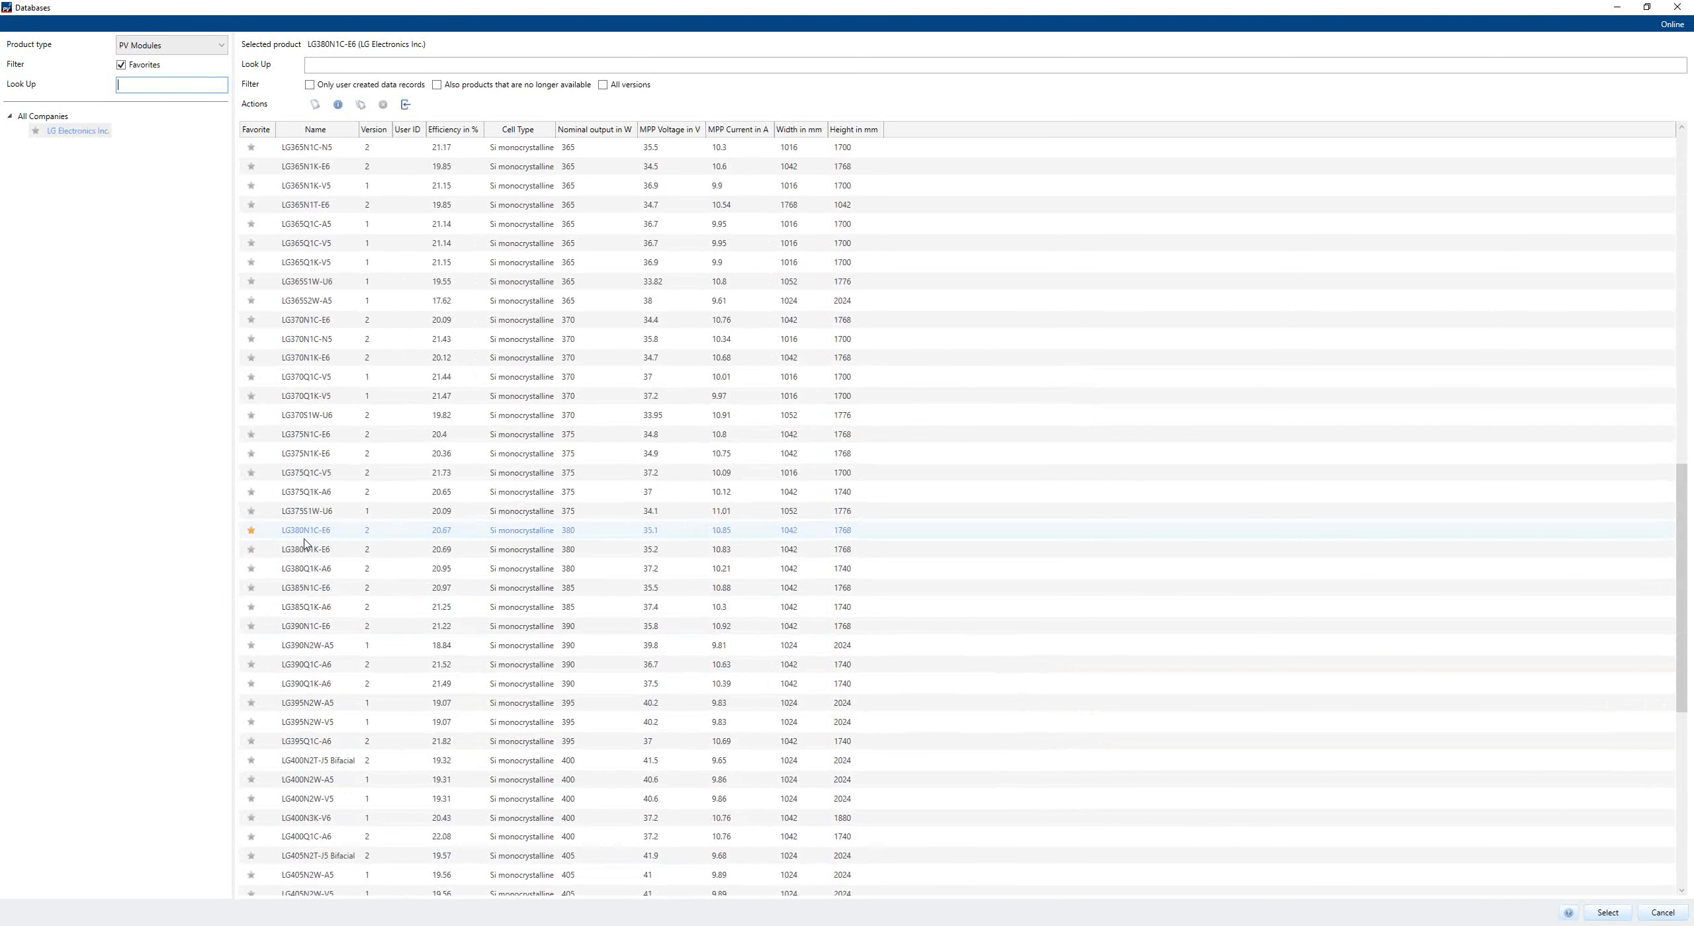
pyautogui.scroll(-1, 251, 536)
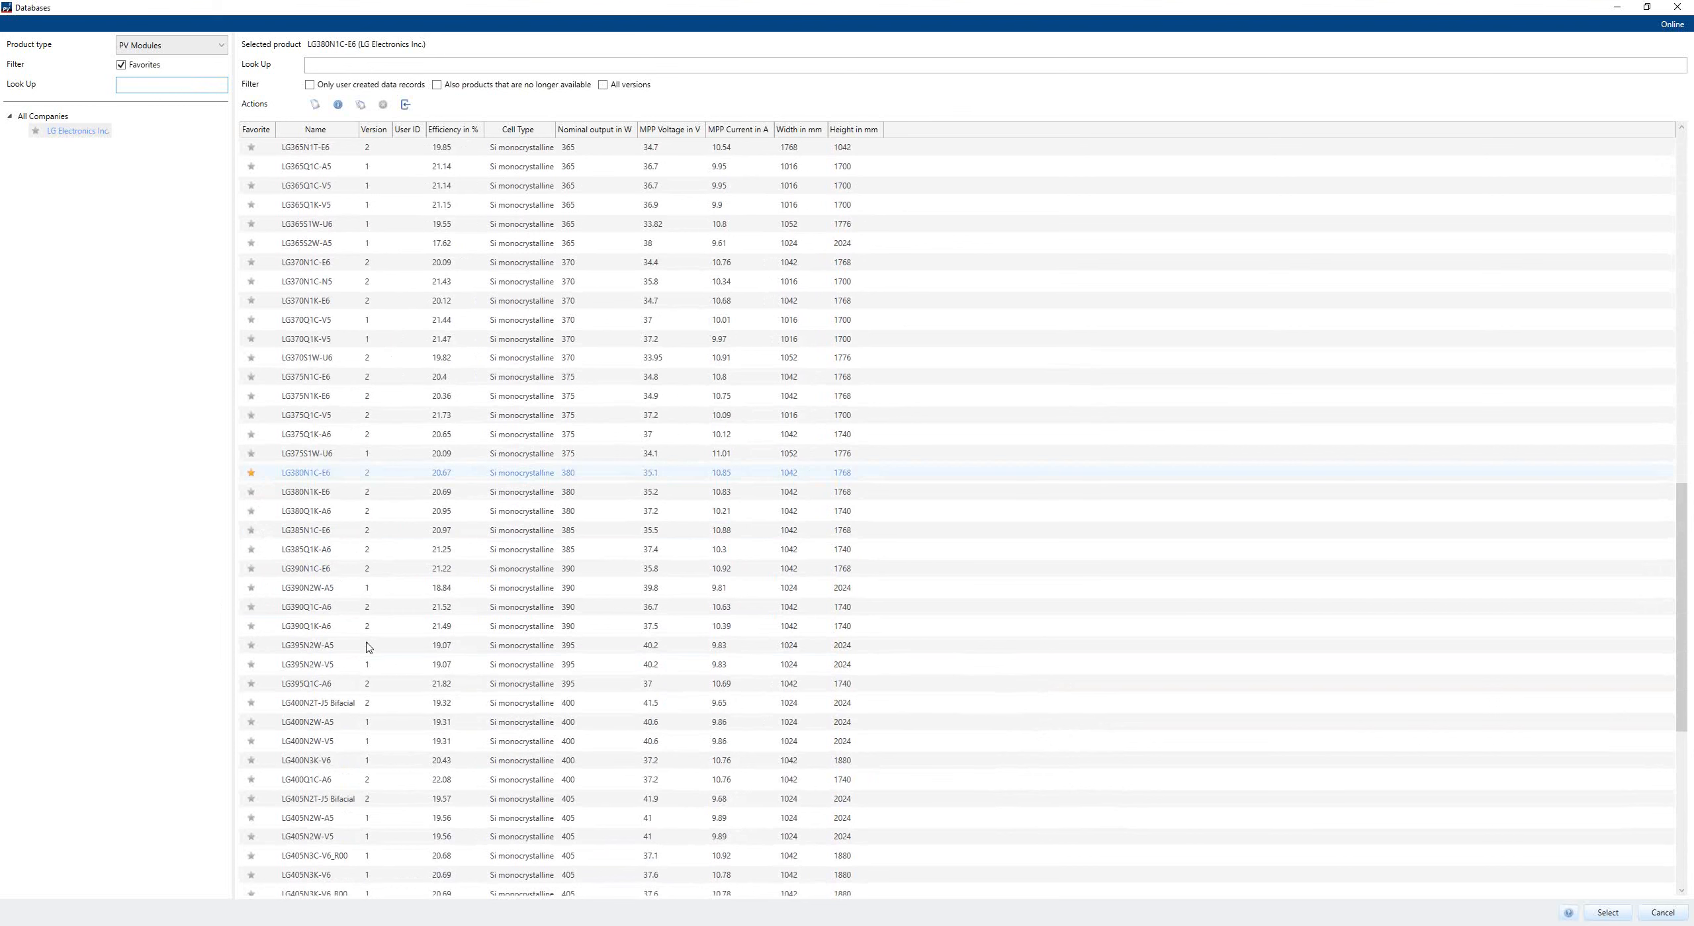
pyautogui.click(121, 66)
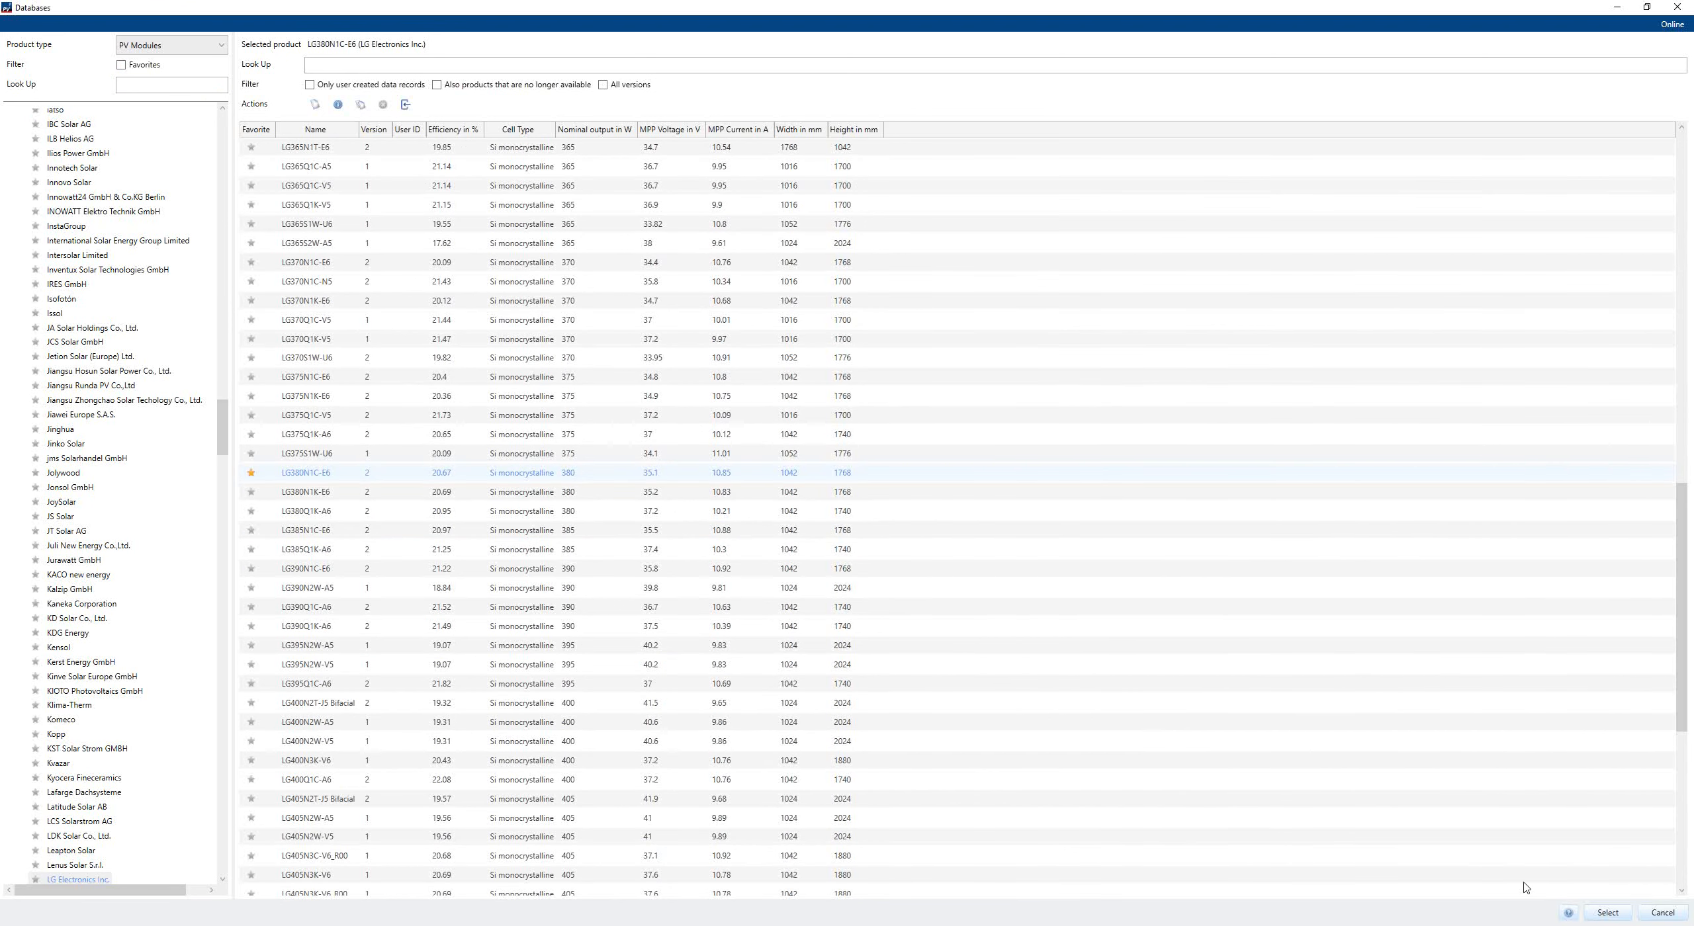
pyautogui.click(1607, 914)
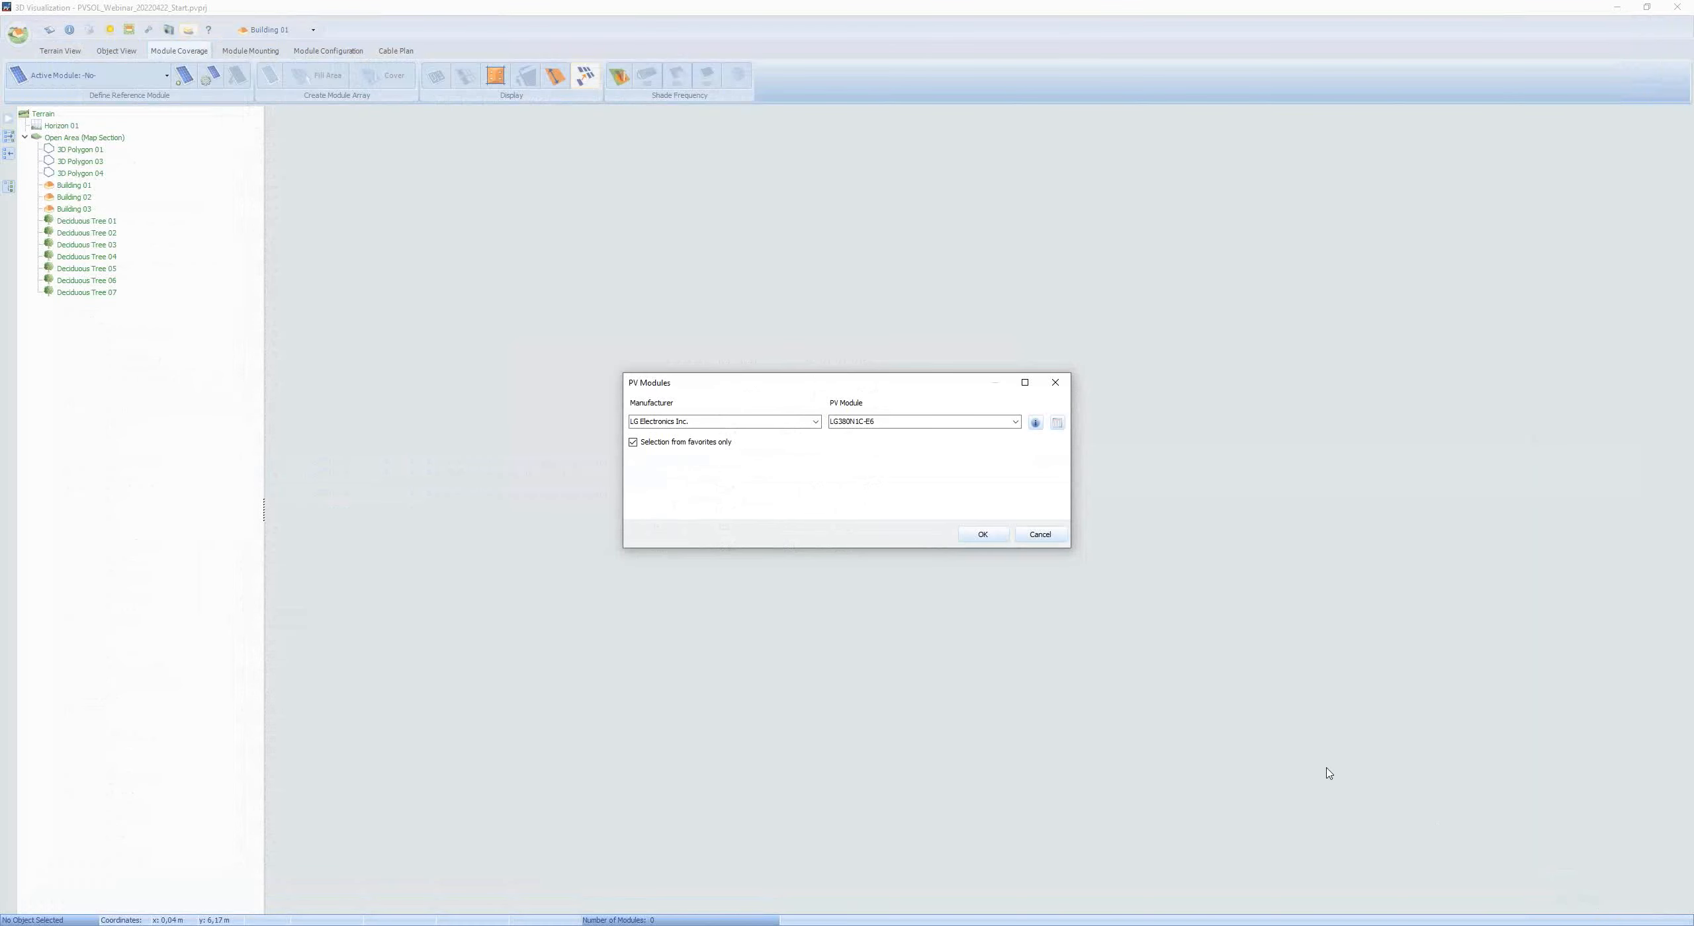
pyautogui.click(983, 535)
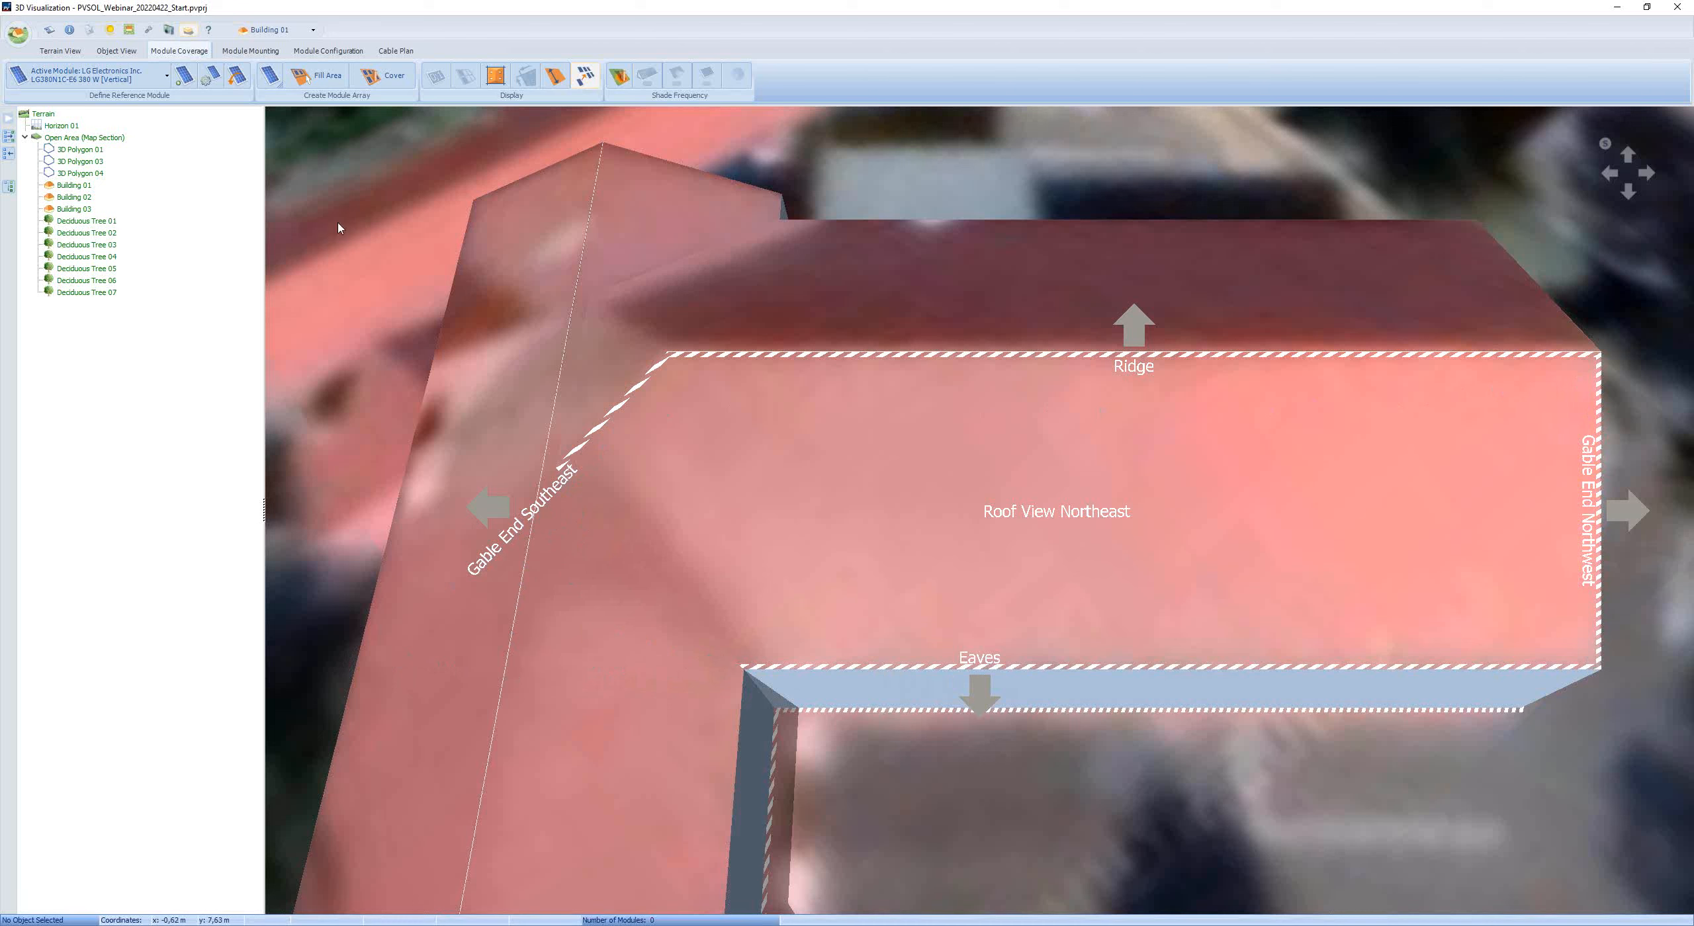
# - Fill the roof strip below the ridge with two rows of 14 modules, flush mounted with good rear ventilation
pyautogui.click(321, 78)
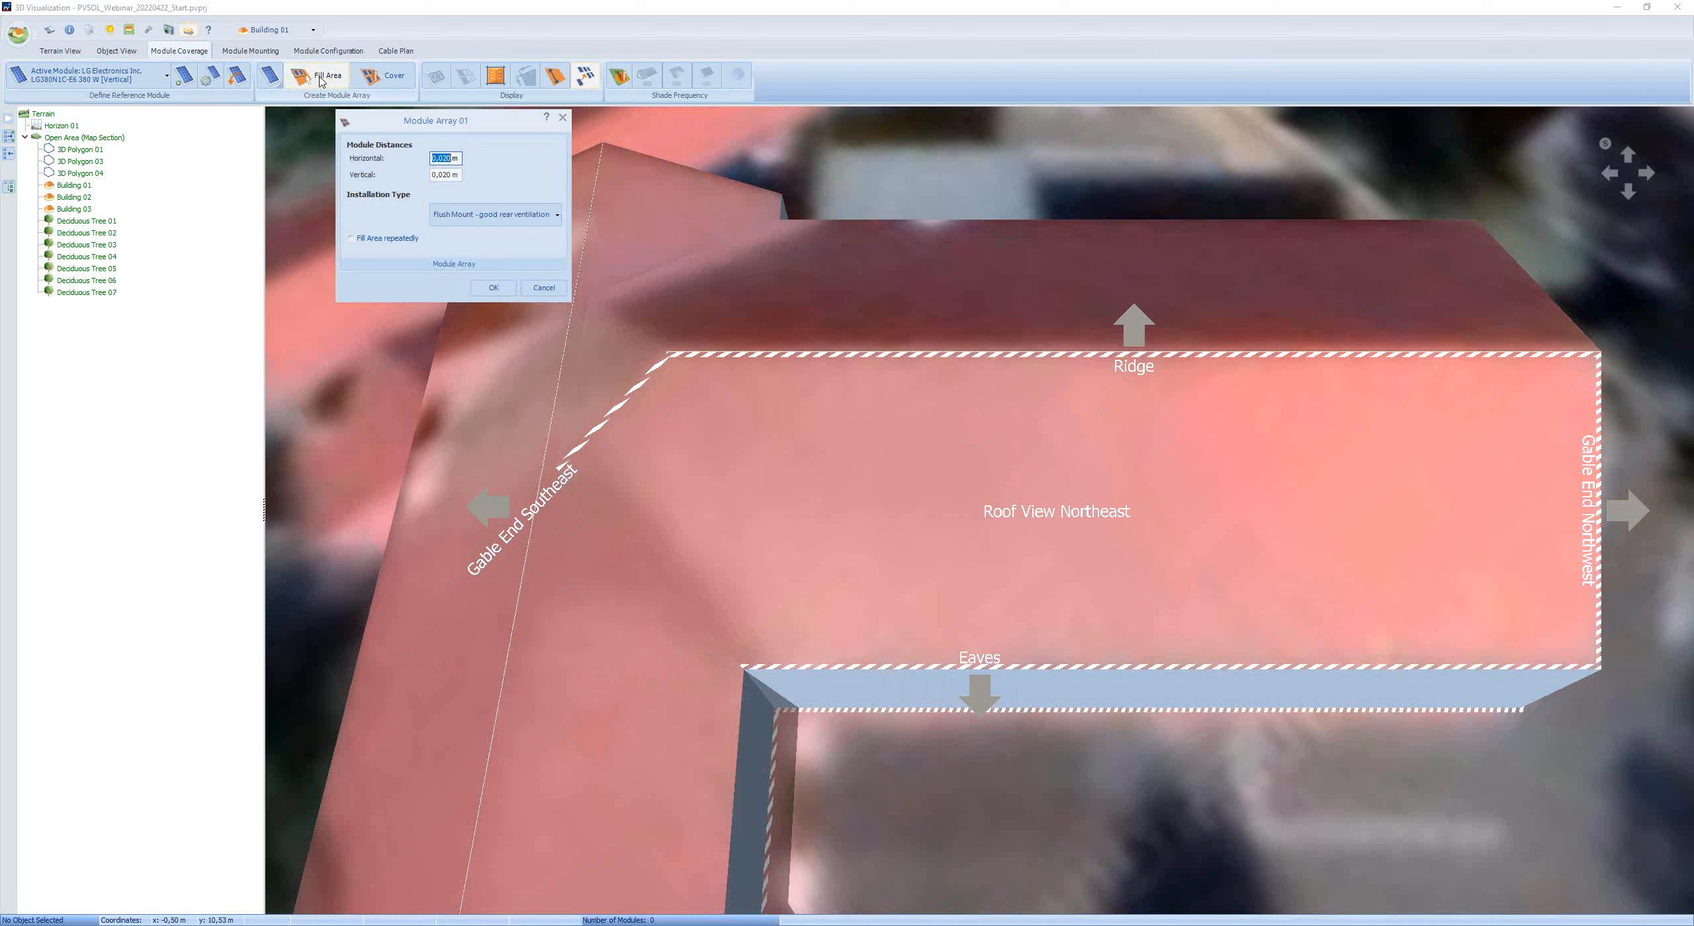
pyautogui.click(489, 289)
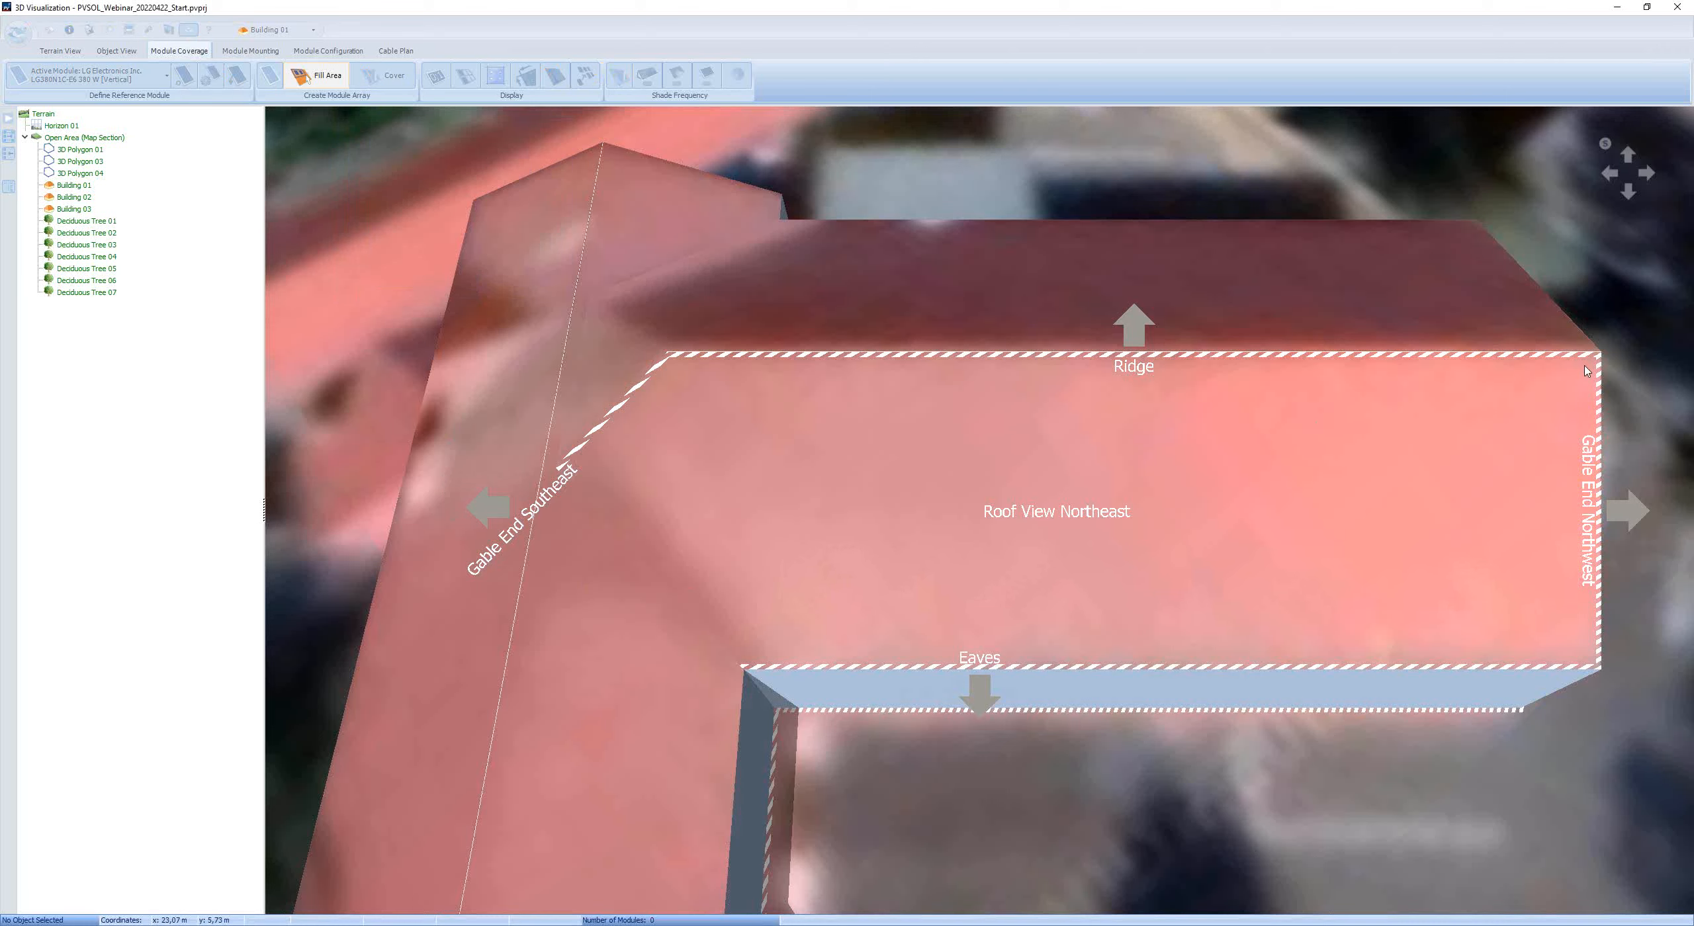
pyautogui.moveTo(1587, 371); pyautogui.dragTo(778, 577)
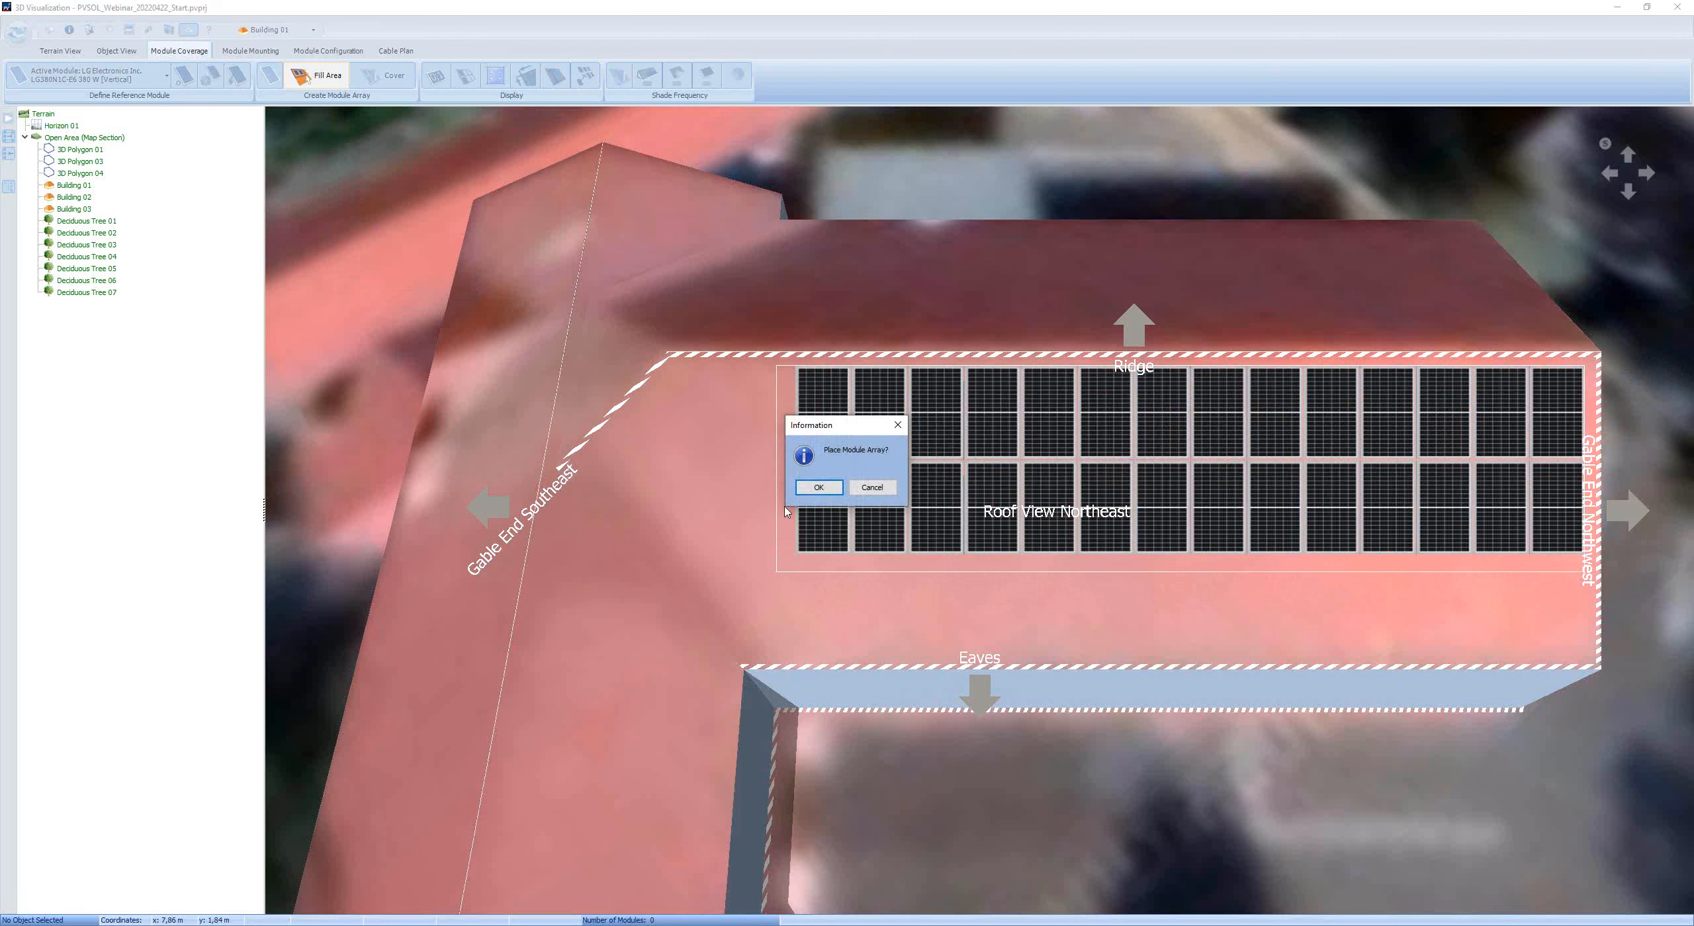
pyautogui.click(818, 488)
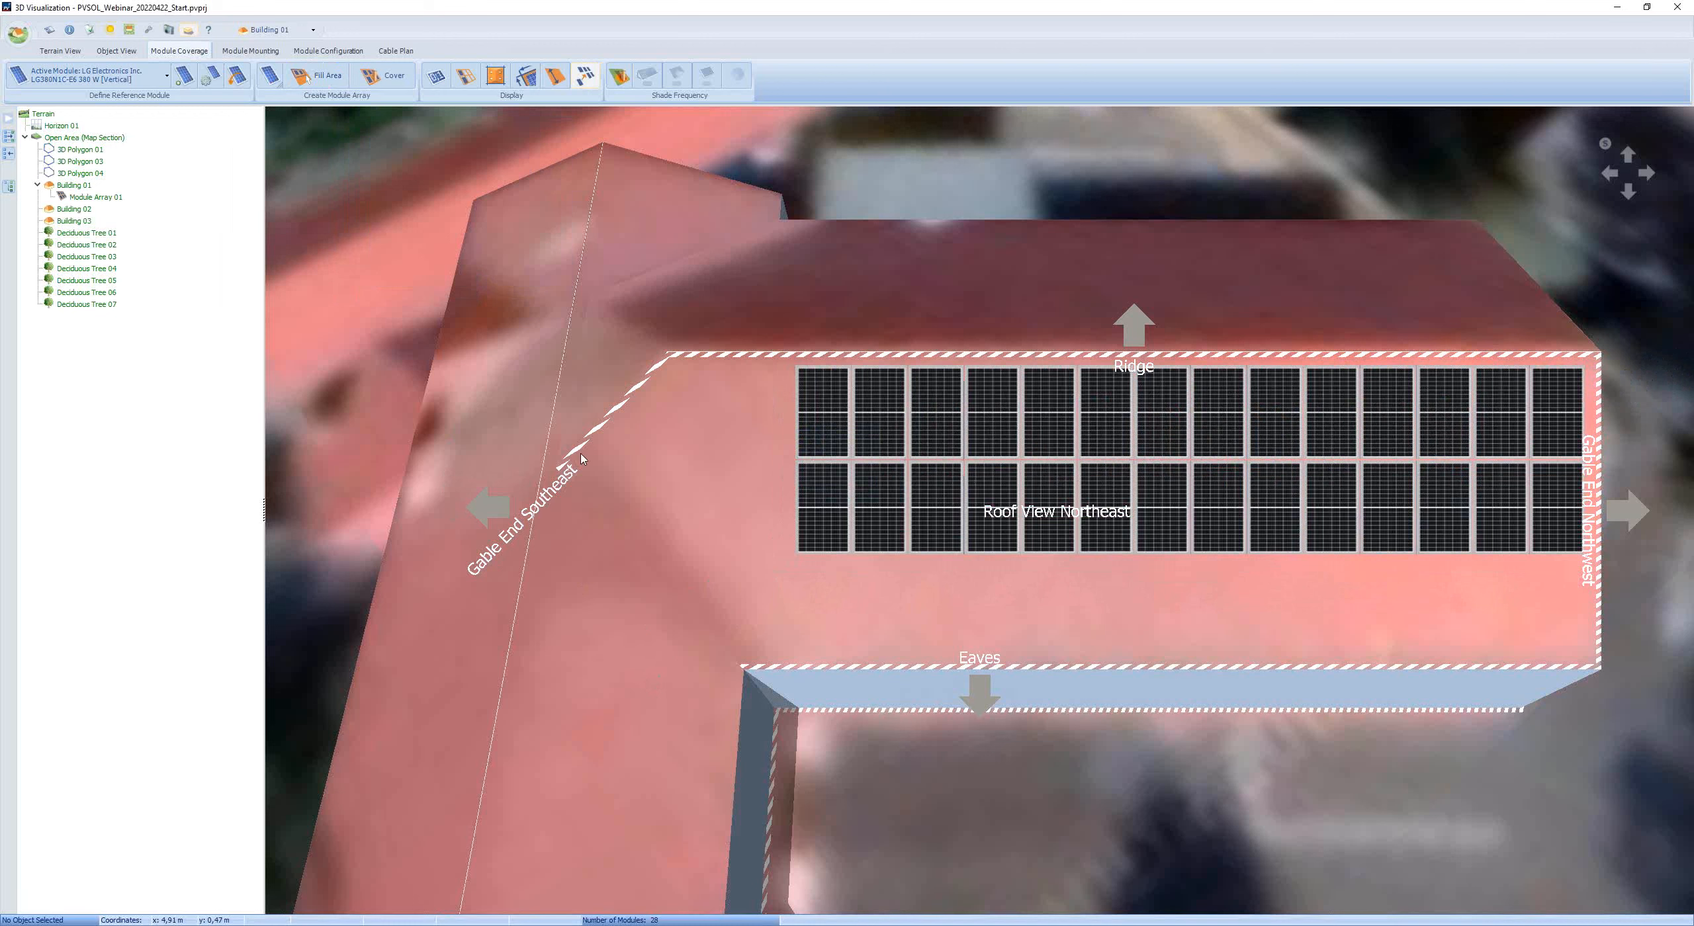
# - Calculate the roof's shade frequency and remove the lower row of 14 modules nearer the eaves
pyautogui.click(620, 78)
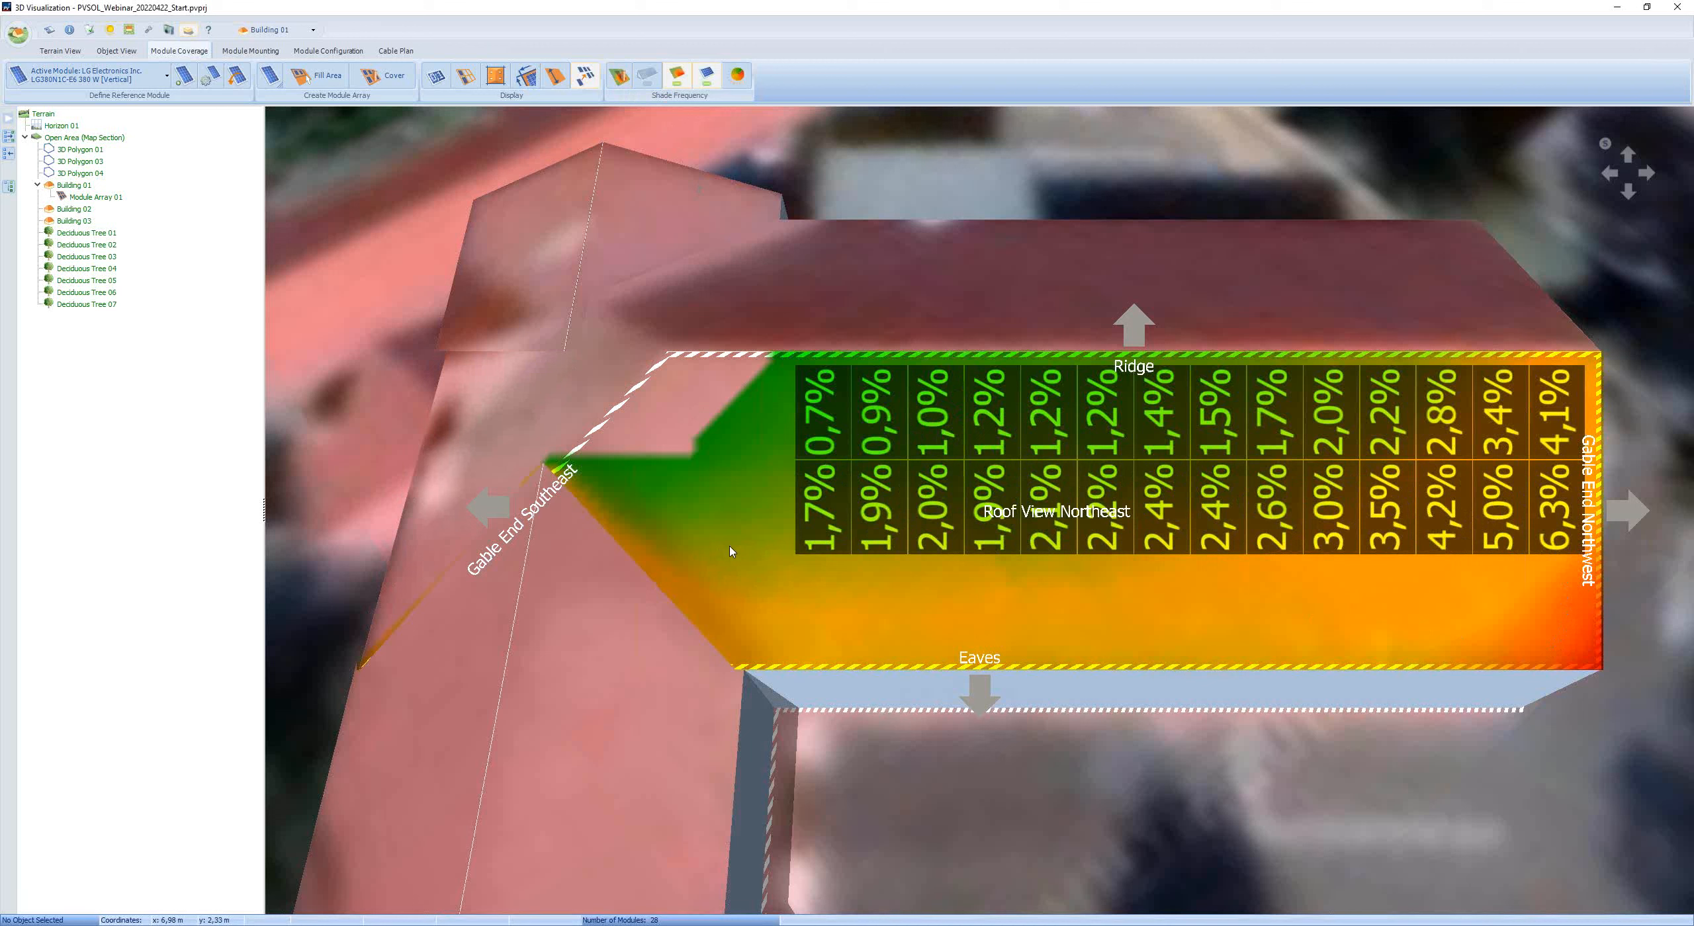
pyautogui.moveTo(753, 478); pyautogui.dragTo(1583, 580)
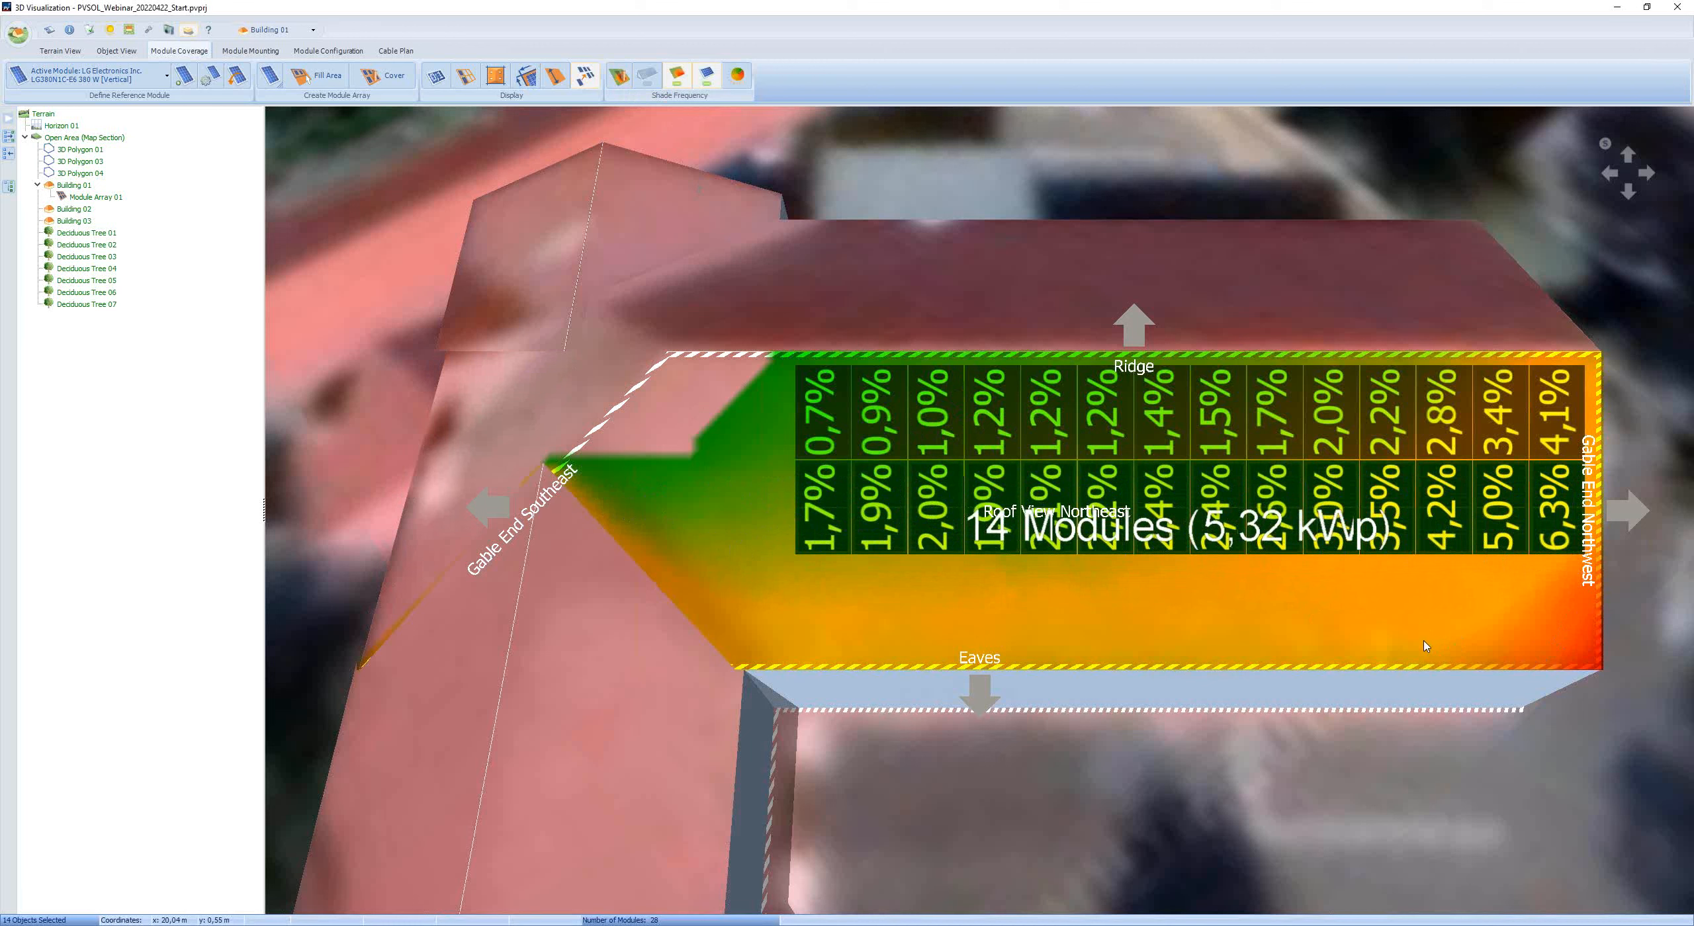
pyautogui.press('Delete')
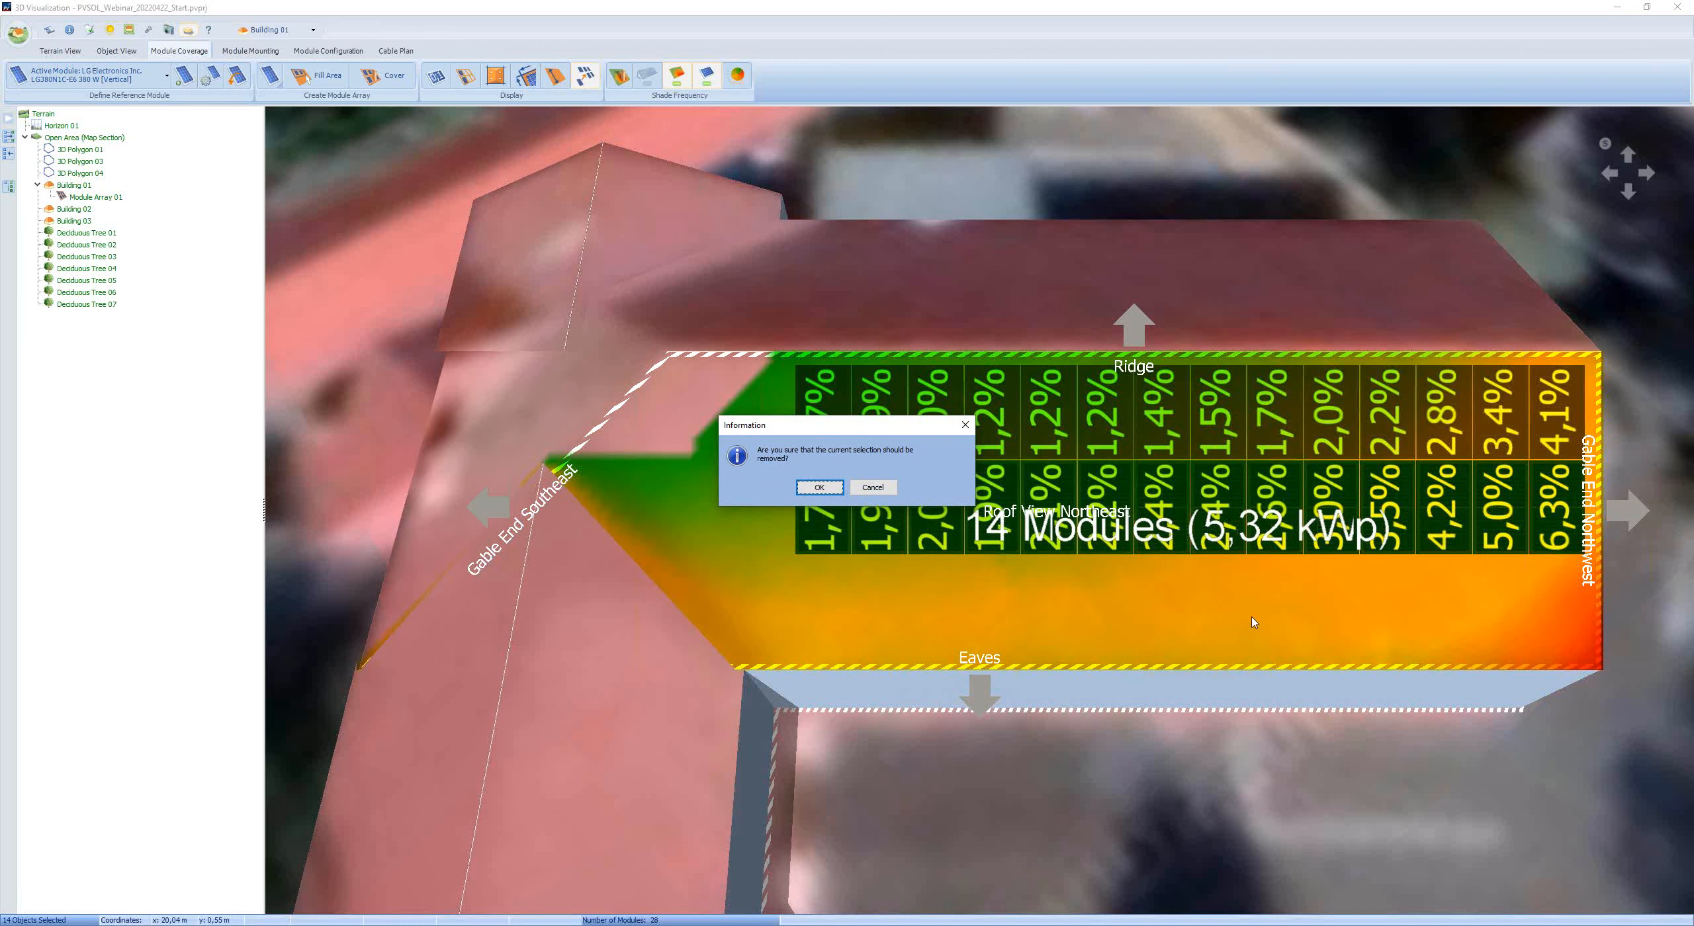
pyautogui.click(815, 489)
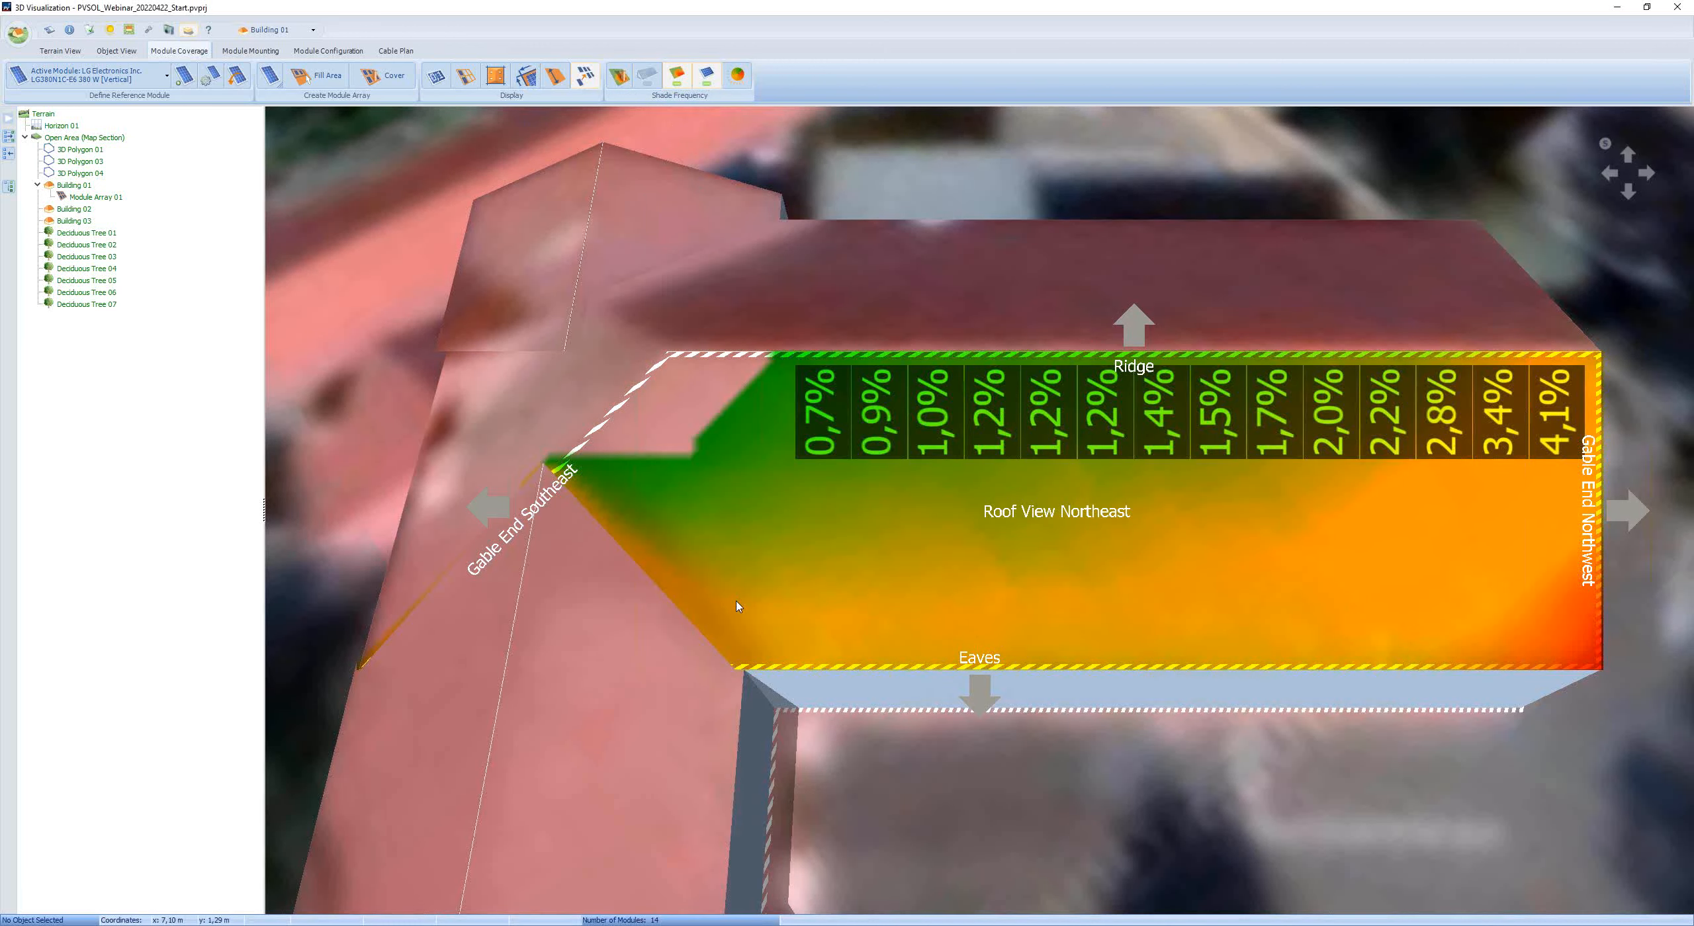
# - Move the remaining module row toward the southeast gable end and open the module configuration
pyautogui.moveTo(1170, 433); pyautogui.dragTo(735, 465)
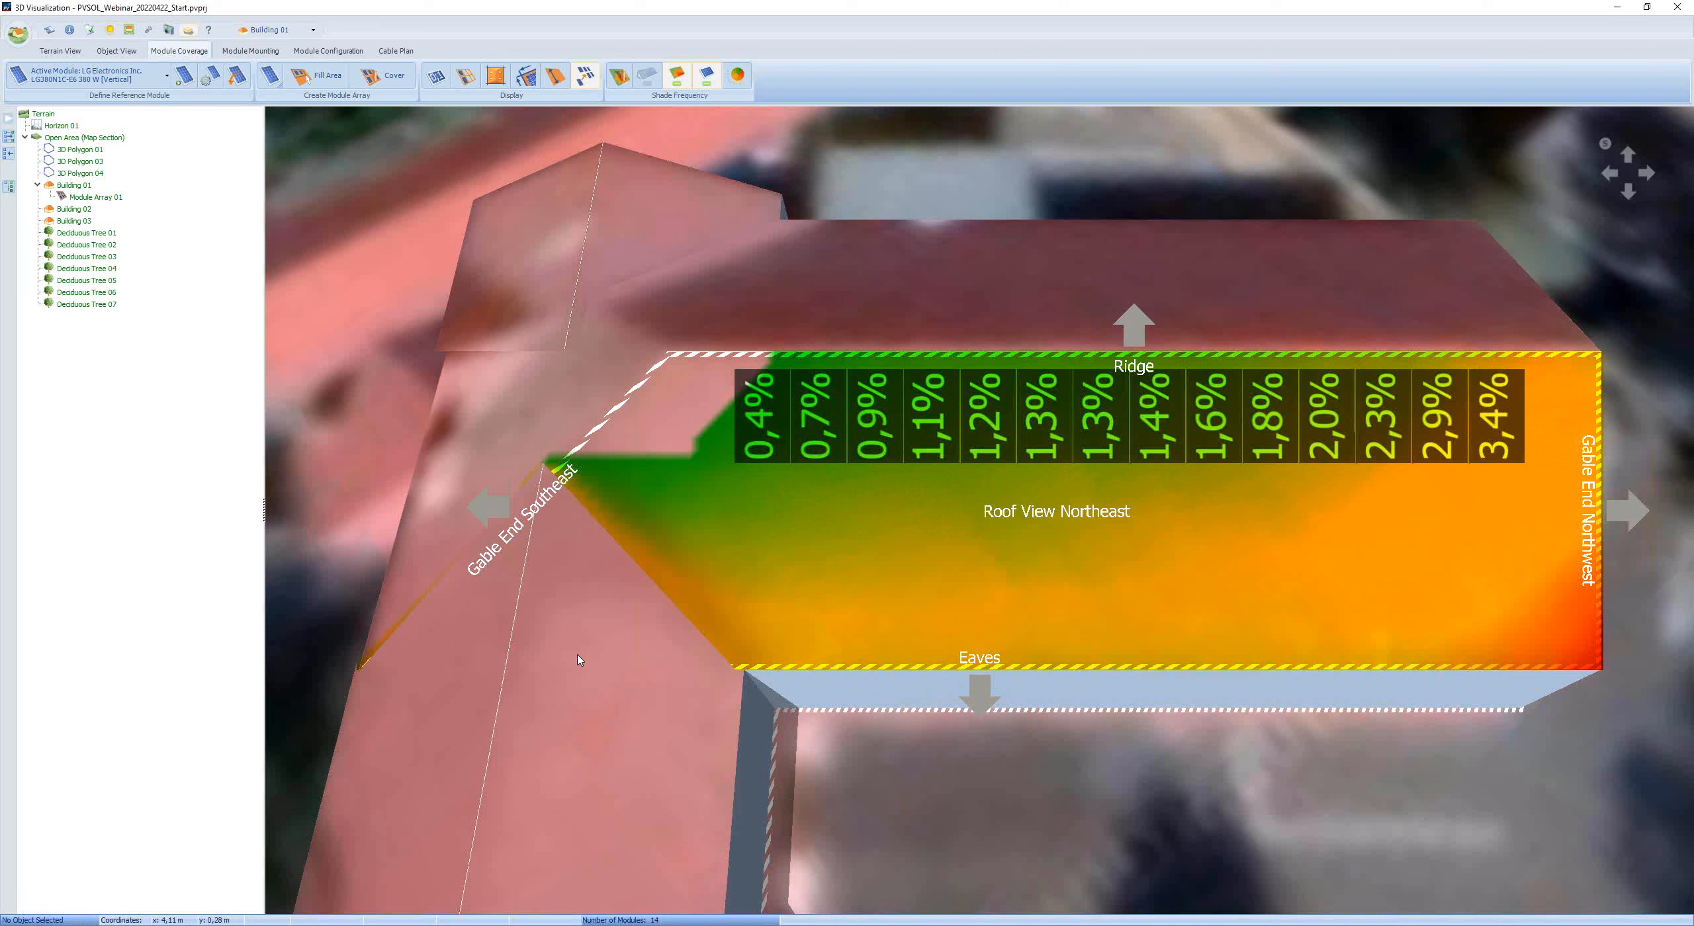
pyautogui.click(329, 51)
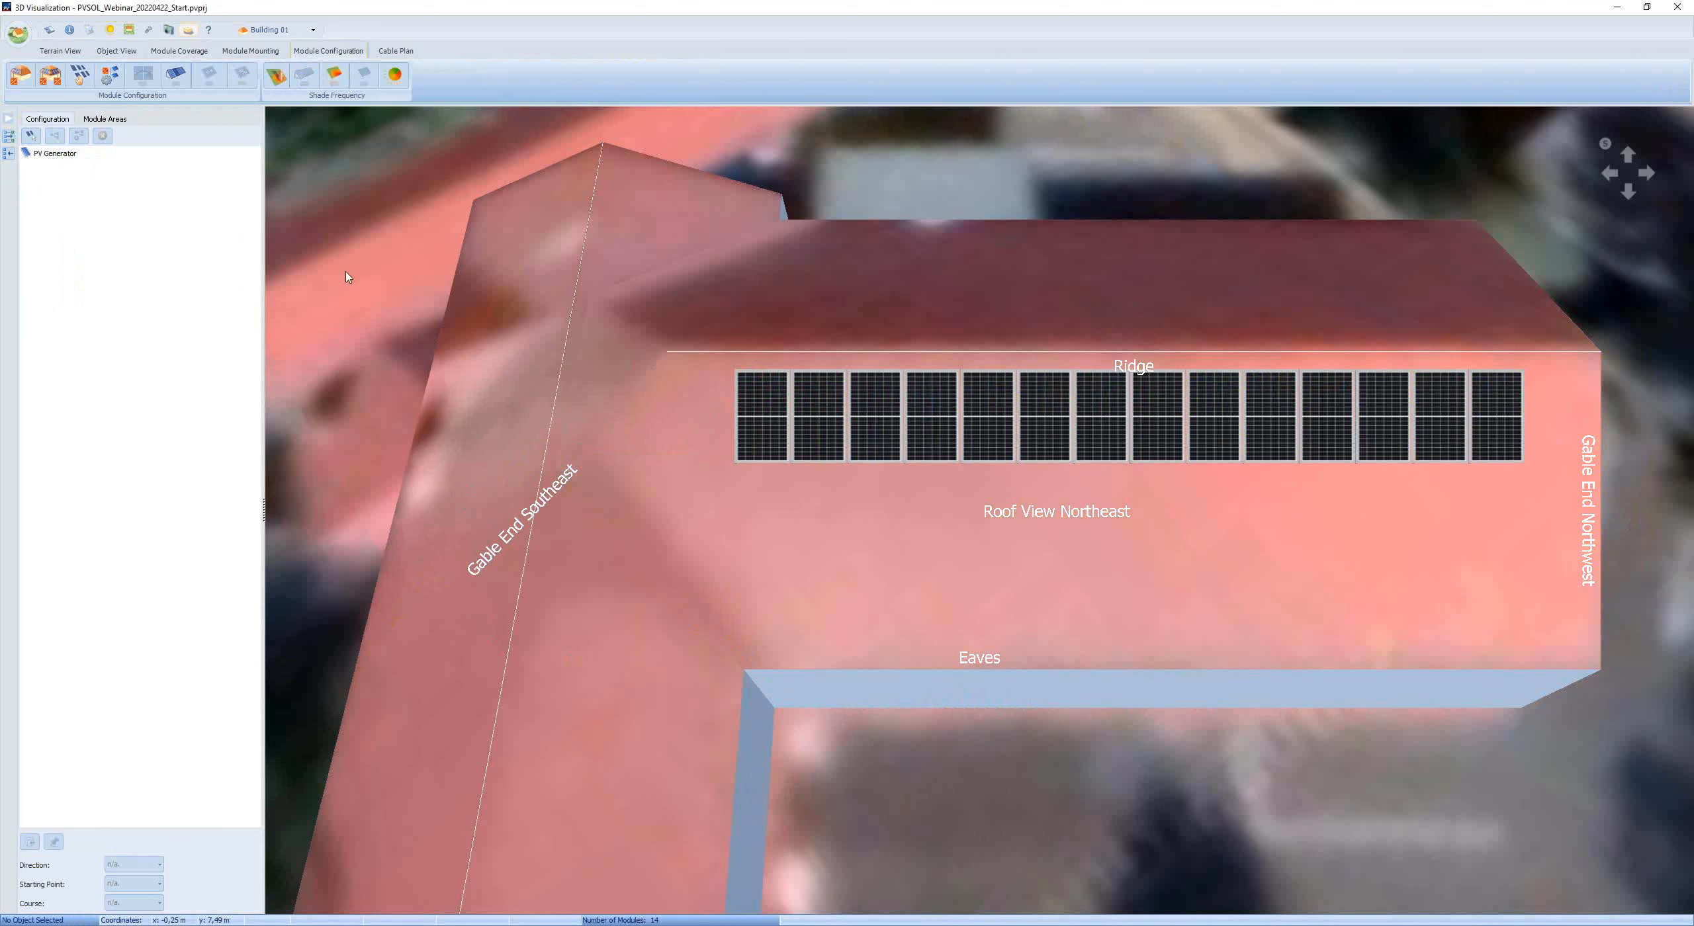
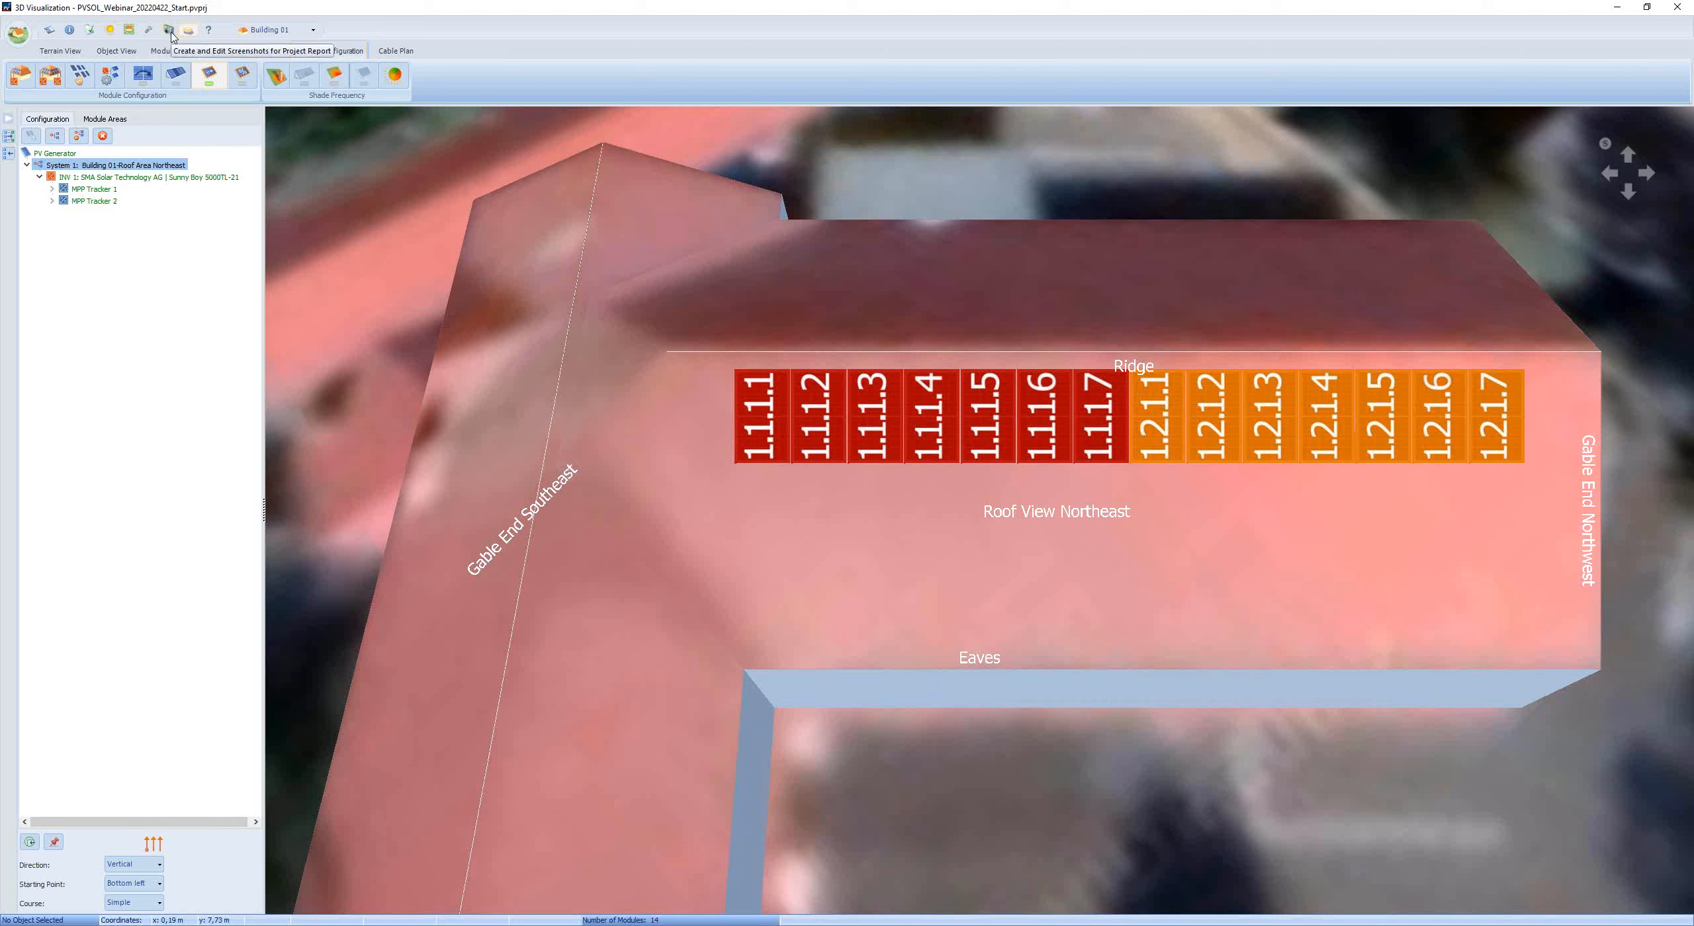
# - Capture a project report screenshot of the whole building, its modules and the trees in the terrain view, with the north arrow included
pyautogui.click(60, 53)
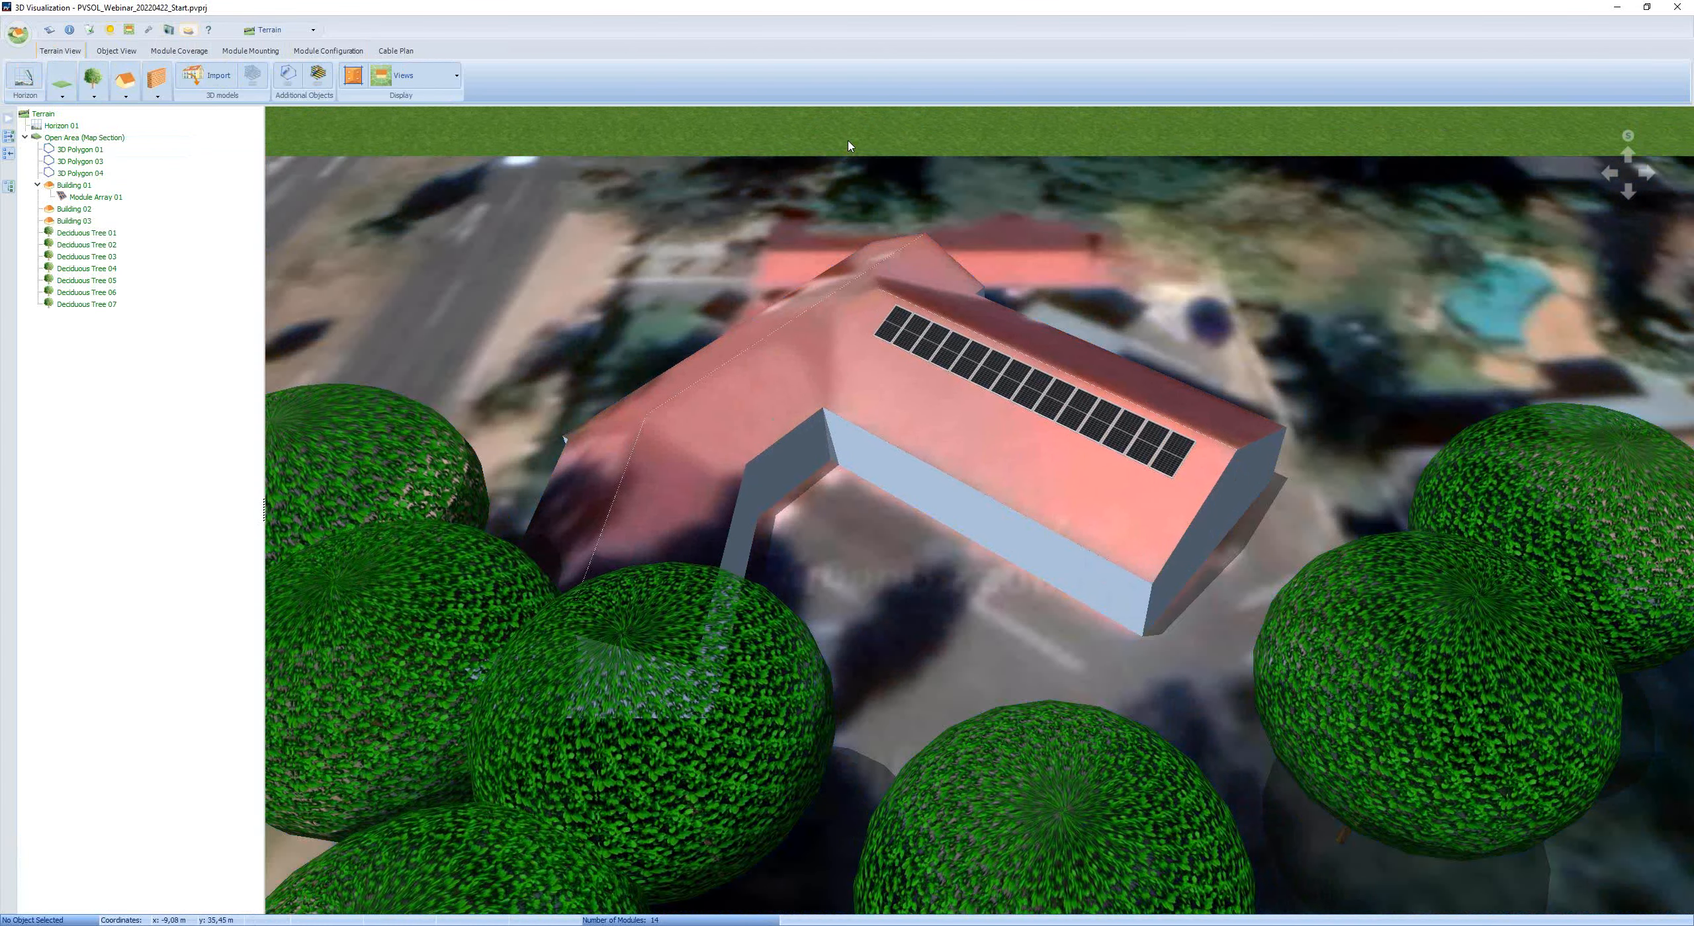
pyautogui.click(427, 77)
pyautogui.click(410, 97)
pyautogui.click(168, 30)
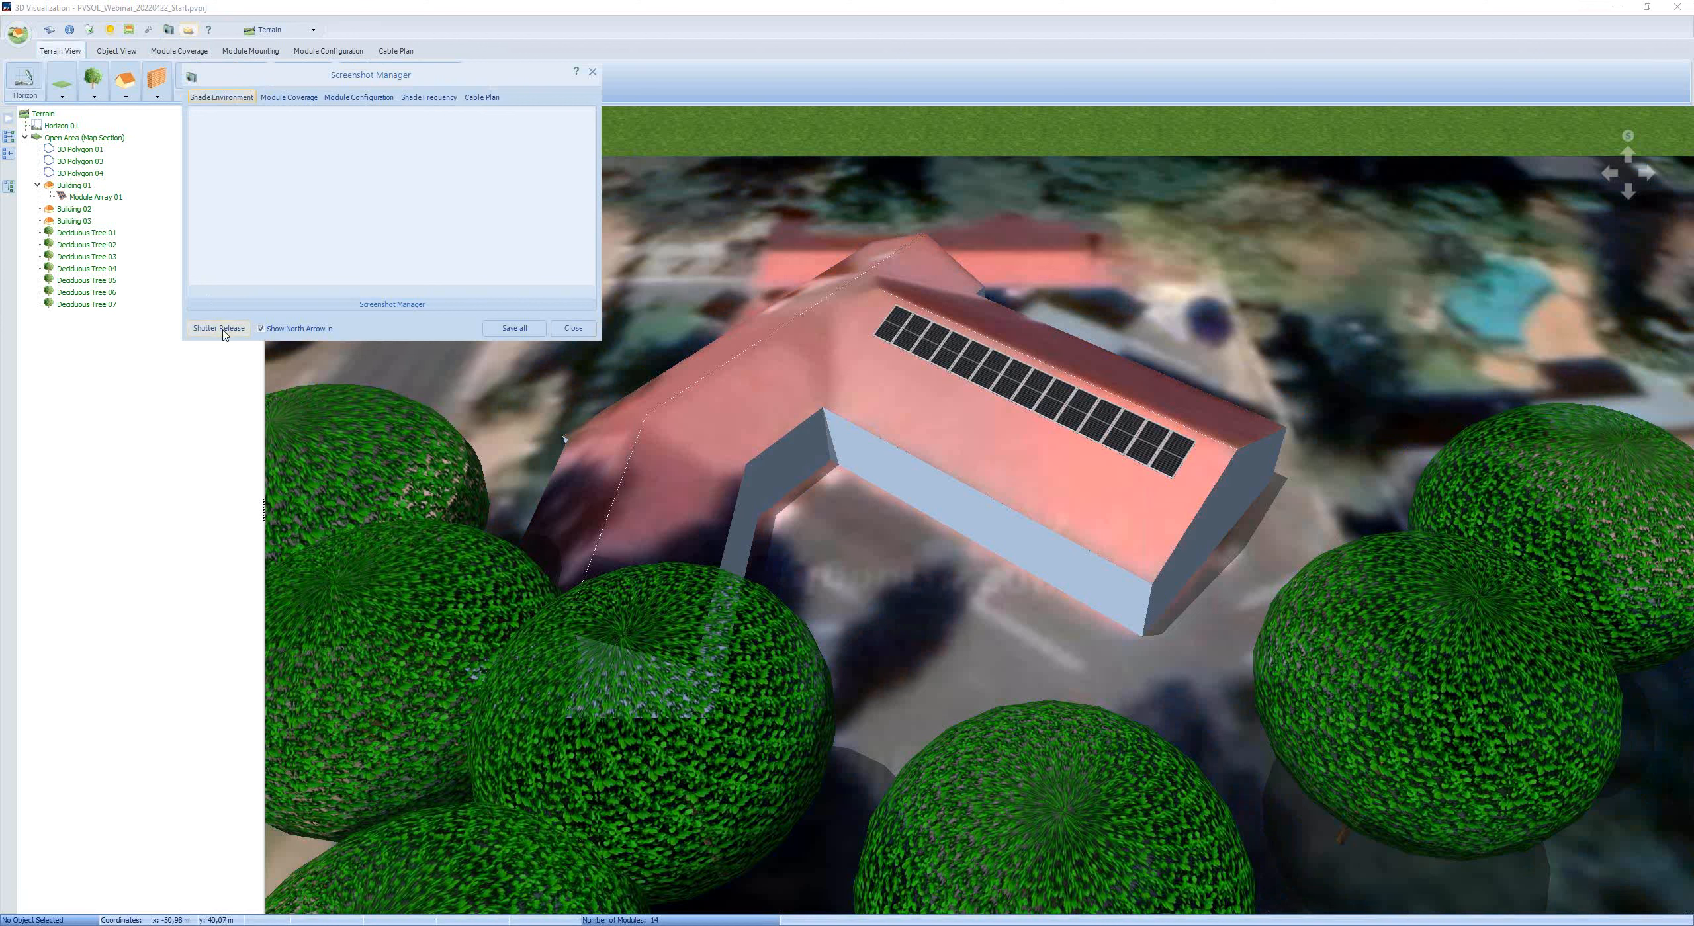
pyautogui.click(217, 328)
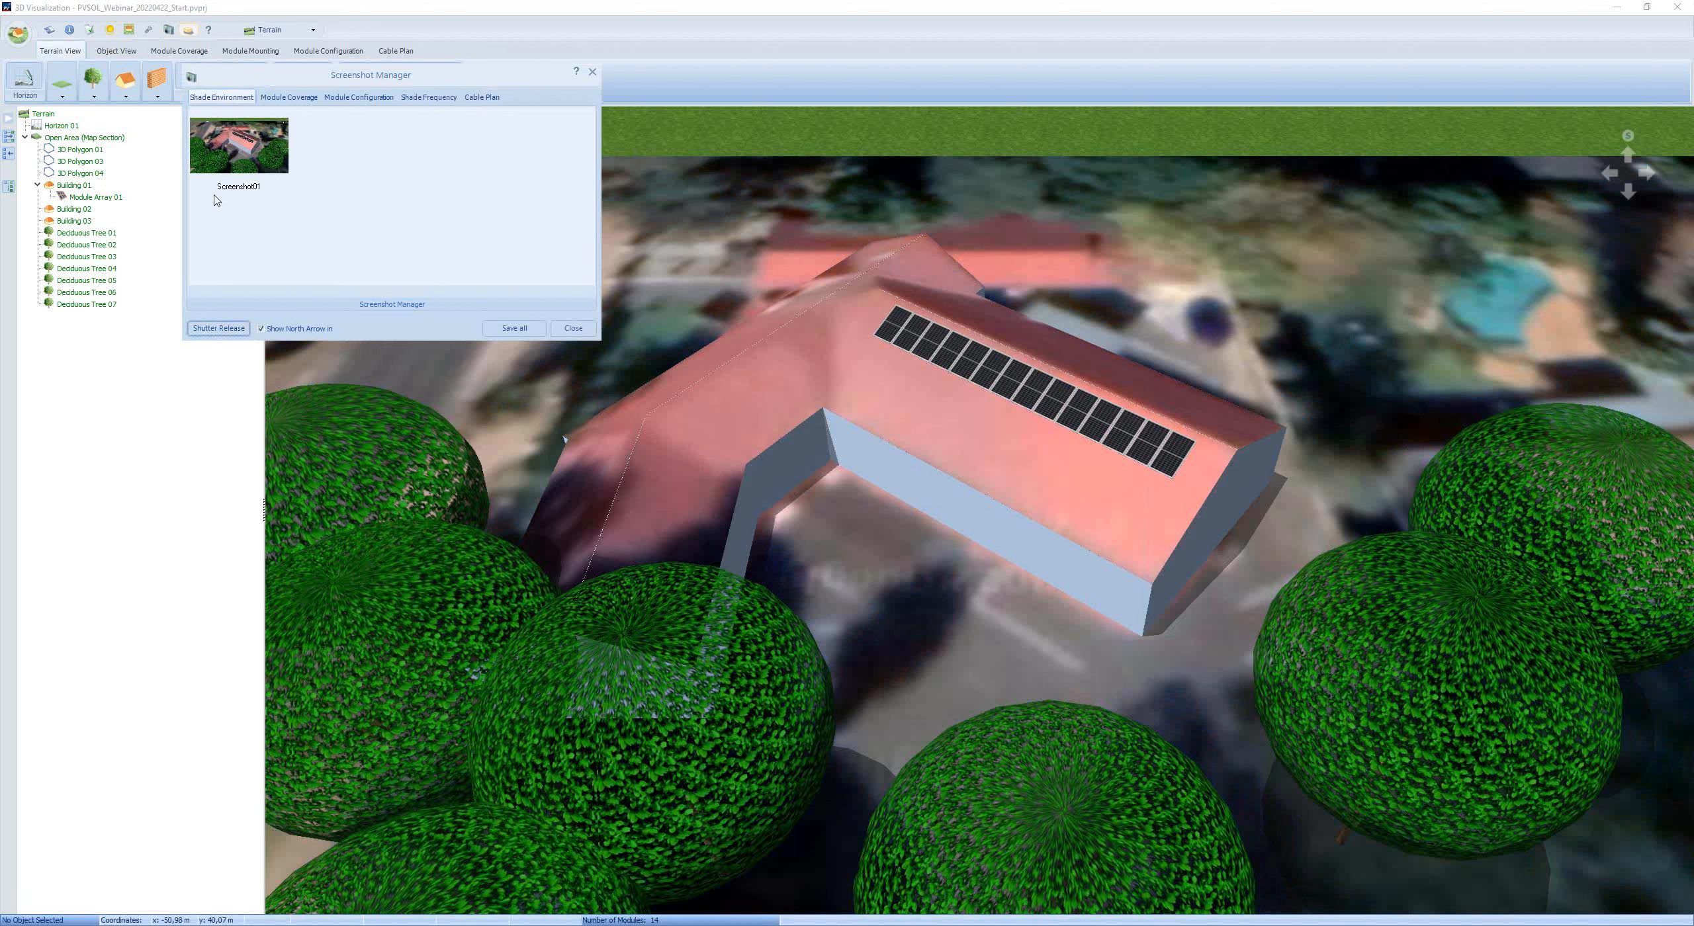
pyautogui.rightClick(243, 152)
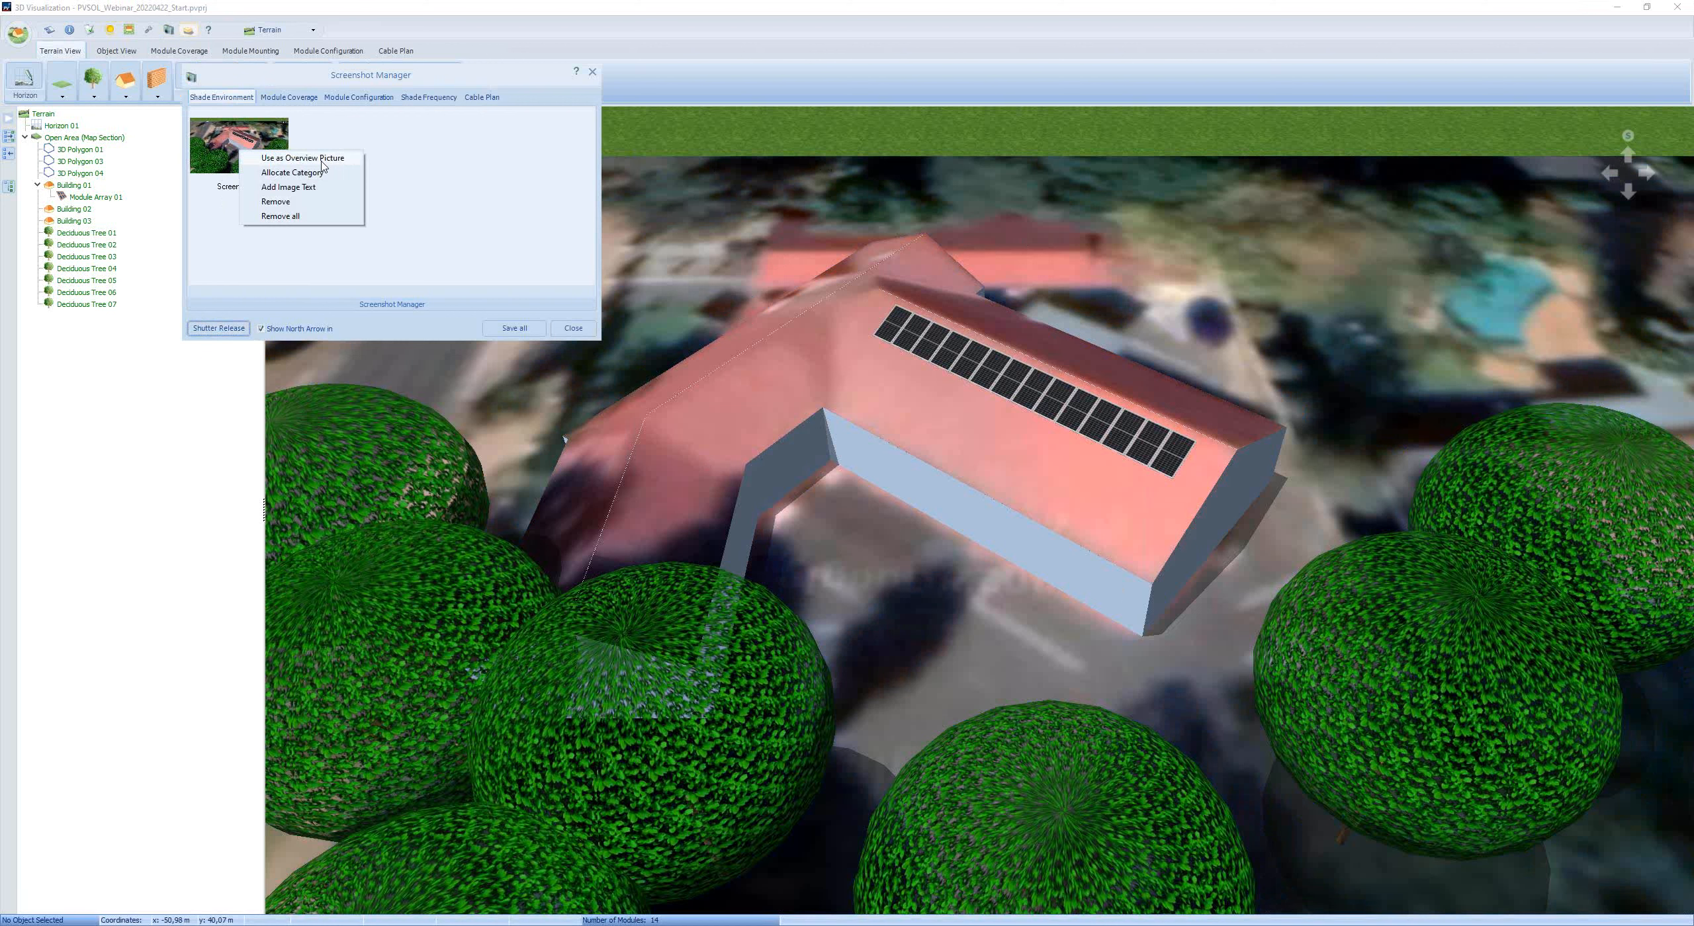
pyautogui.click(573, 328)
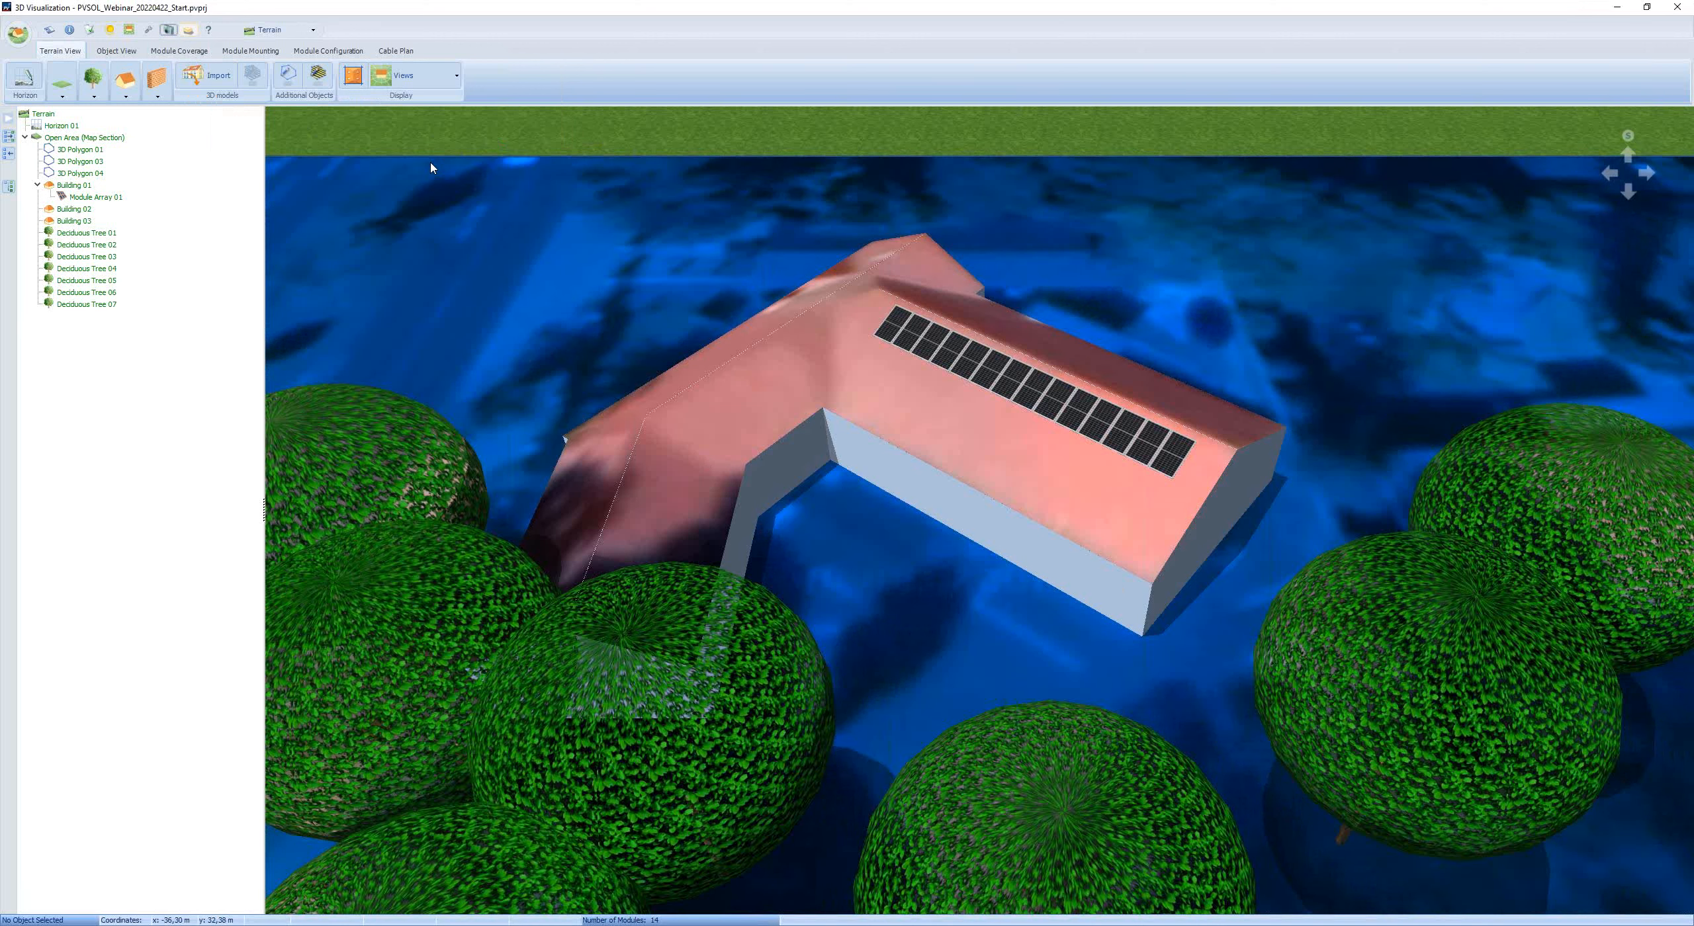
# - Exit the 3D visualization and adopt its data into the PV*SOL project
pyautogui.click(17, 33)
pyautogui.click(58, 206)
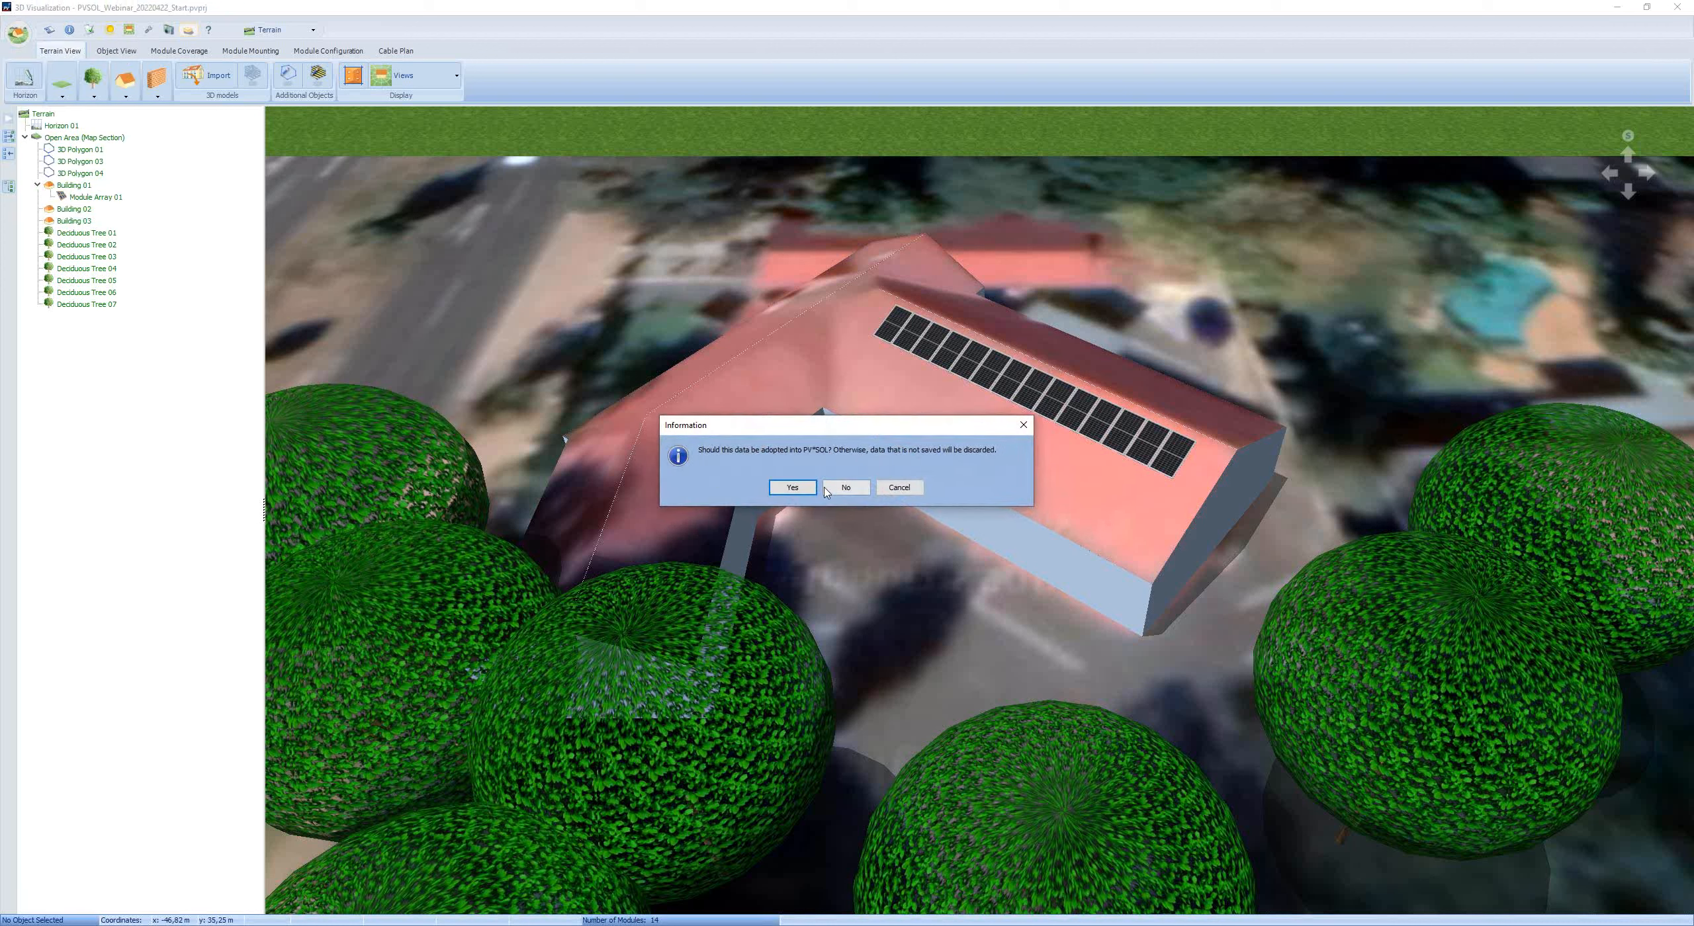
pyautogui.click(792, 488)
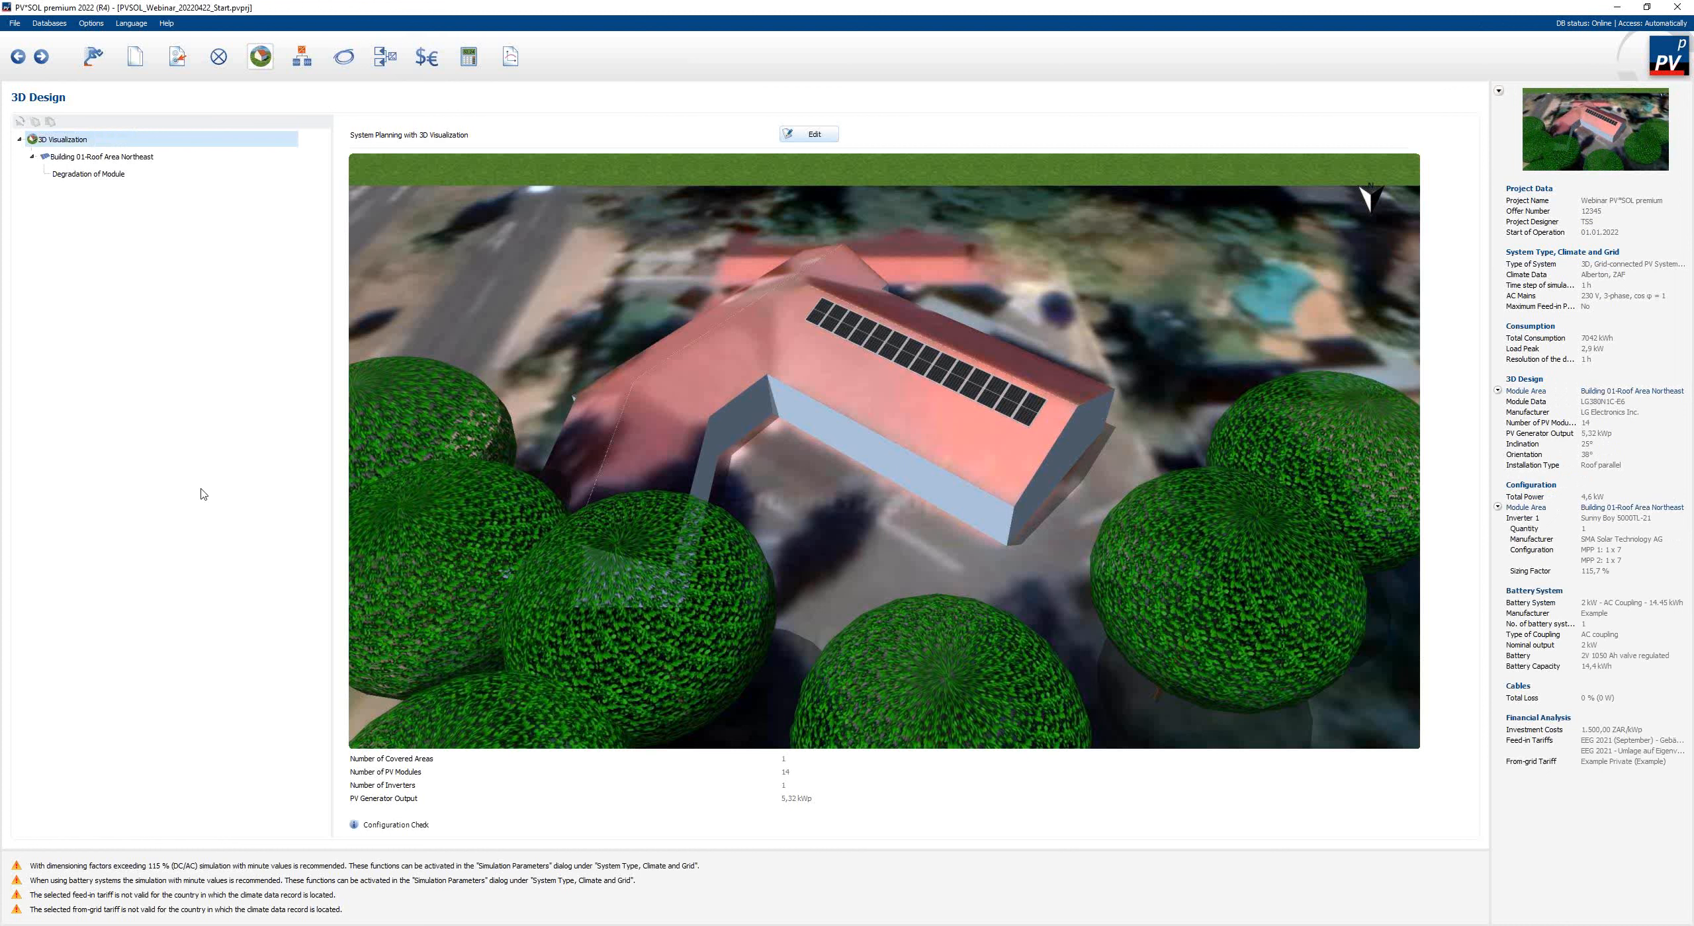
# - Open the battery system settings and set the manufacturer to SMA Solar Technology AG
pyautogui.click(309, 64)
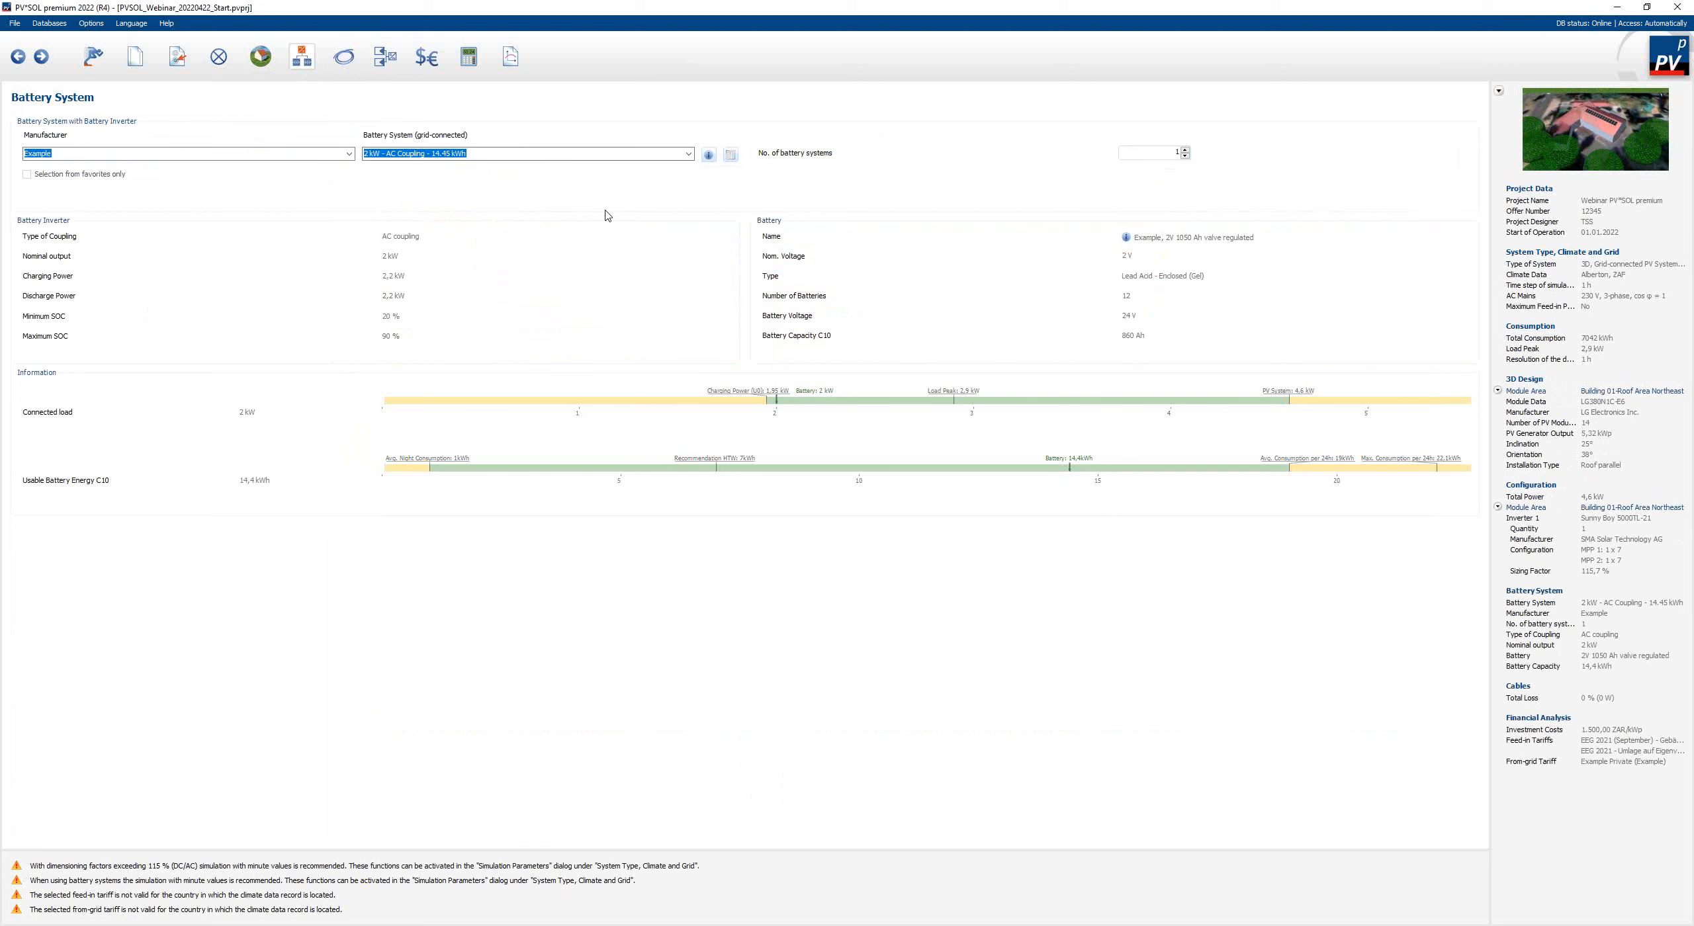
pyautogui.click(350, 155)
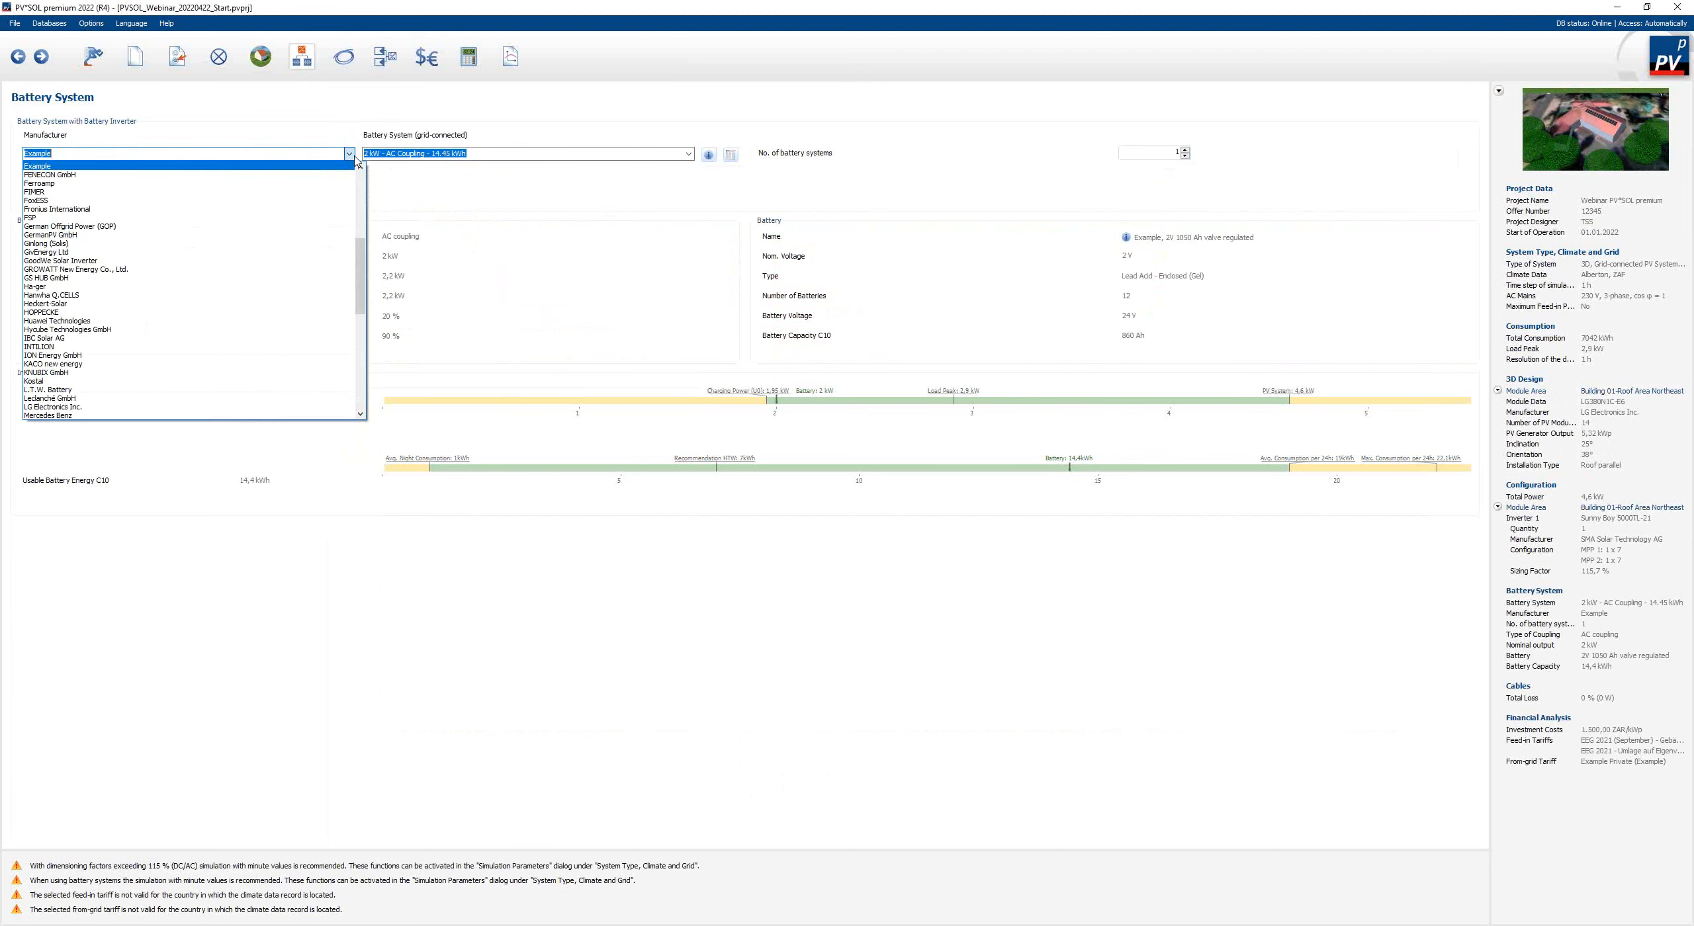
pyautogui.click(692, 156)
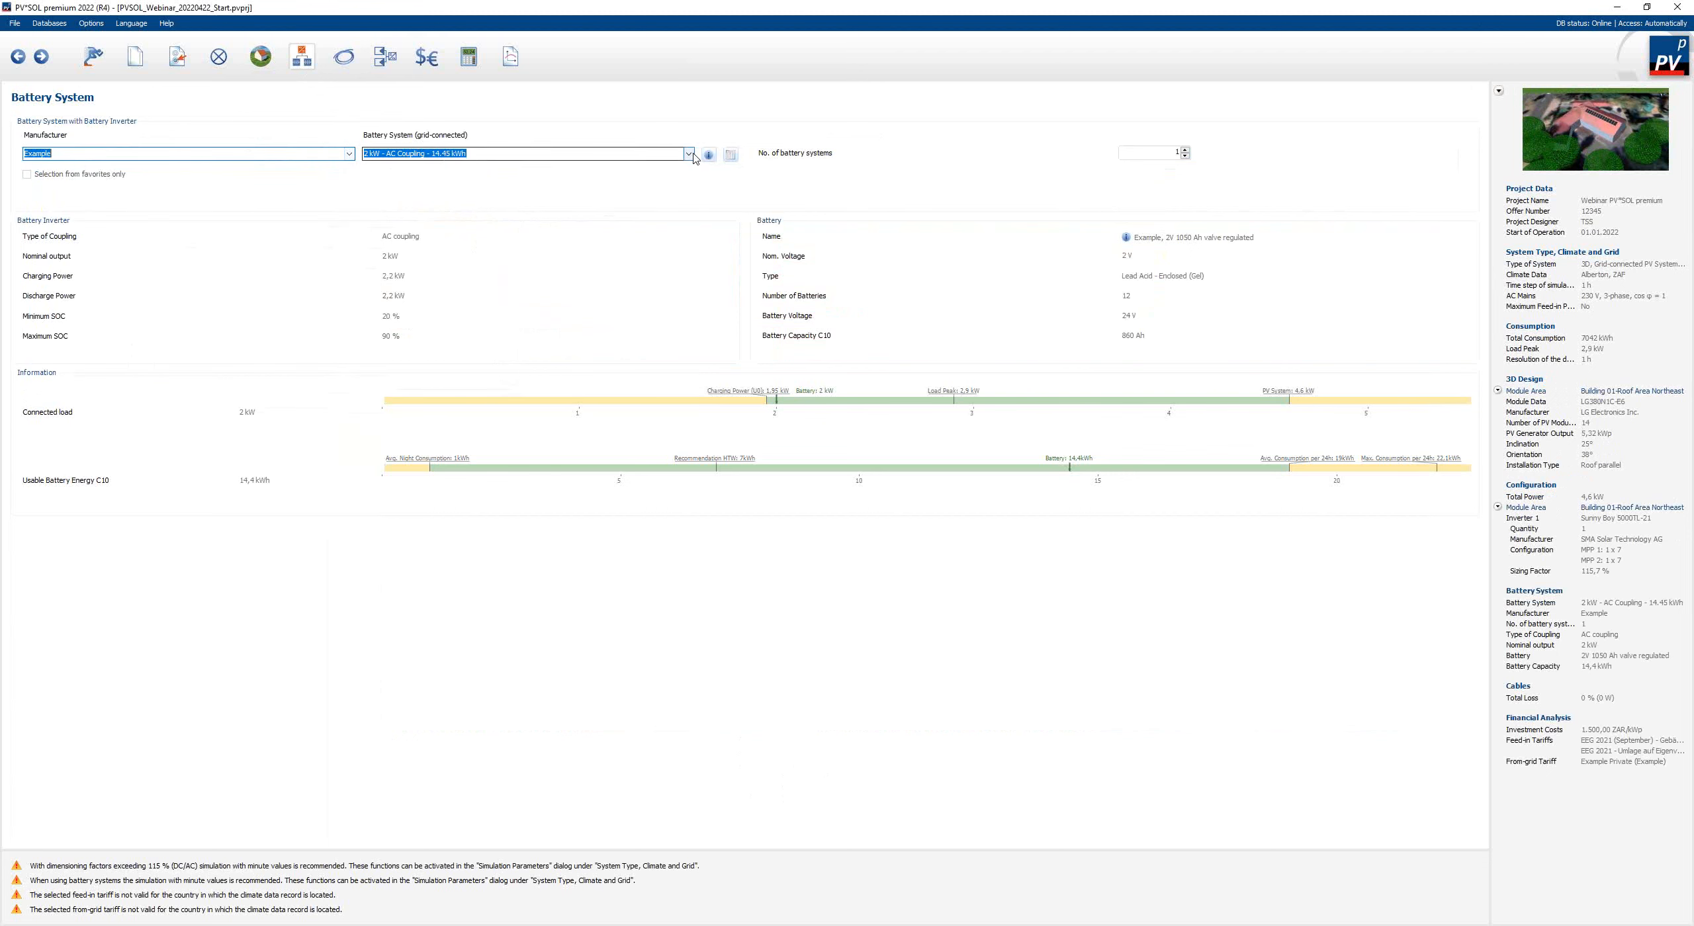
pyautogui.click(350, 154)
pyautogui.write('sma')
pyautogui.click(299, 166)
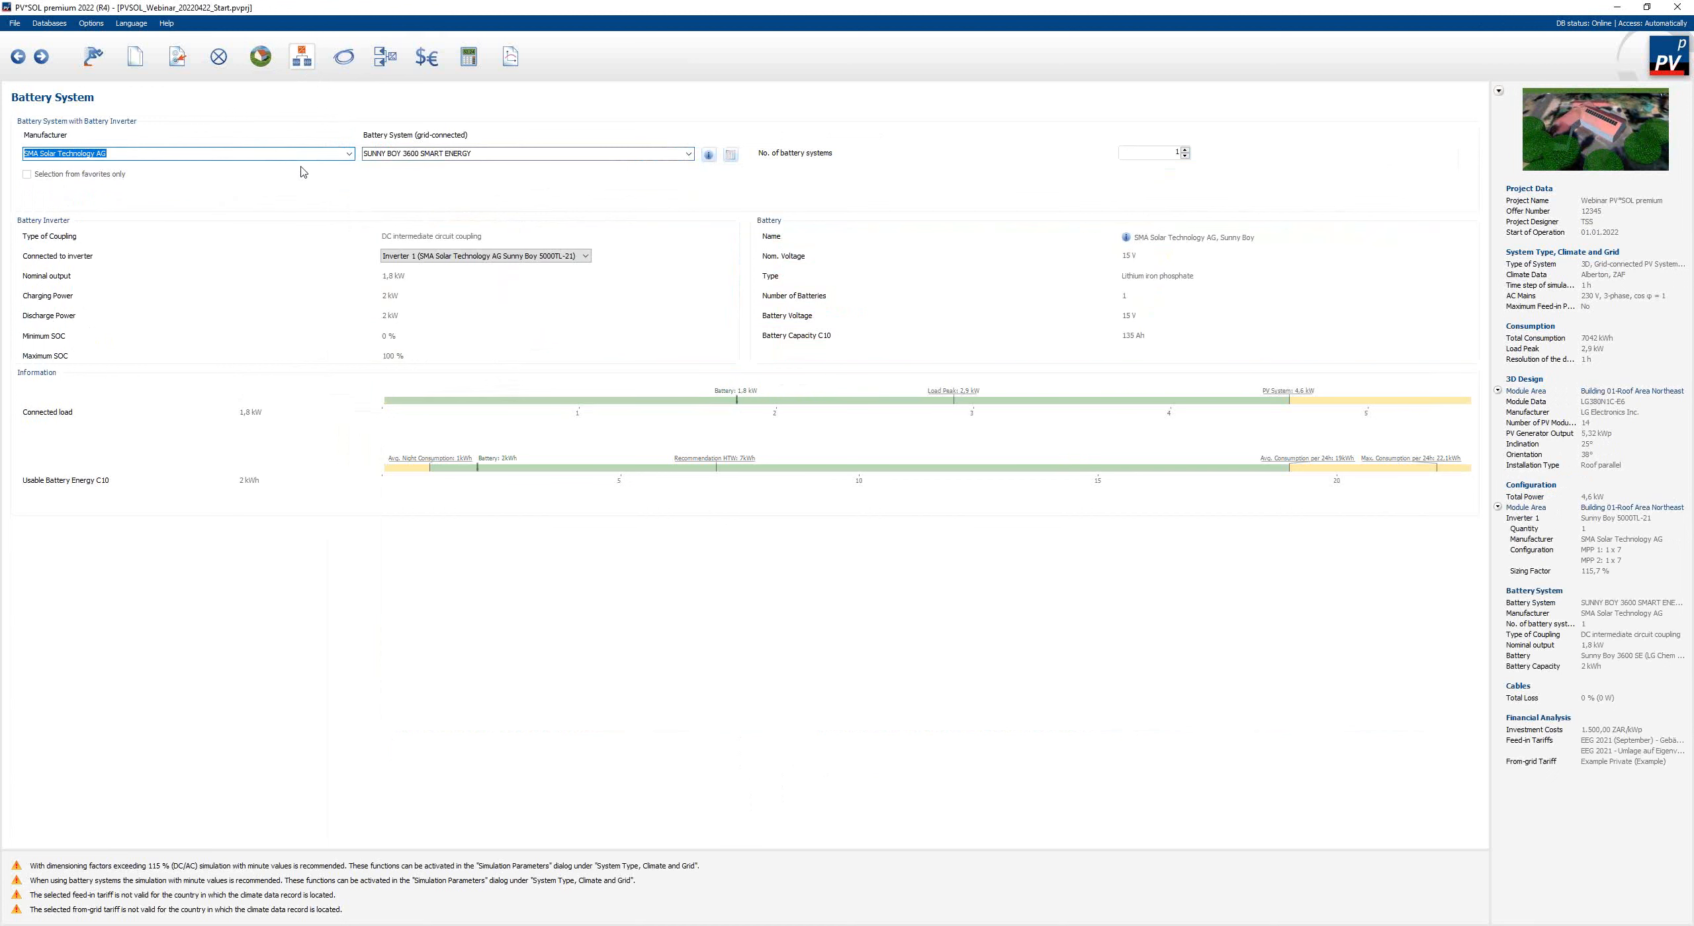
# - Choose the SMA Sunny Island 4.4M + LG Chem 5,0 kWh battery system and check it against the project's consumption
pyautogui.click(689, 154)
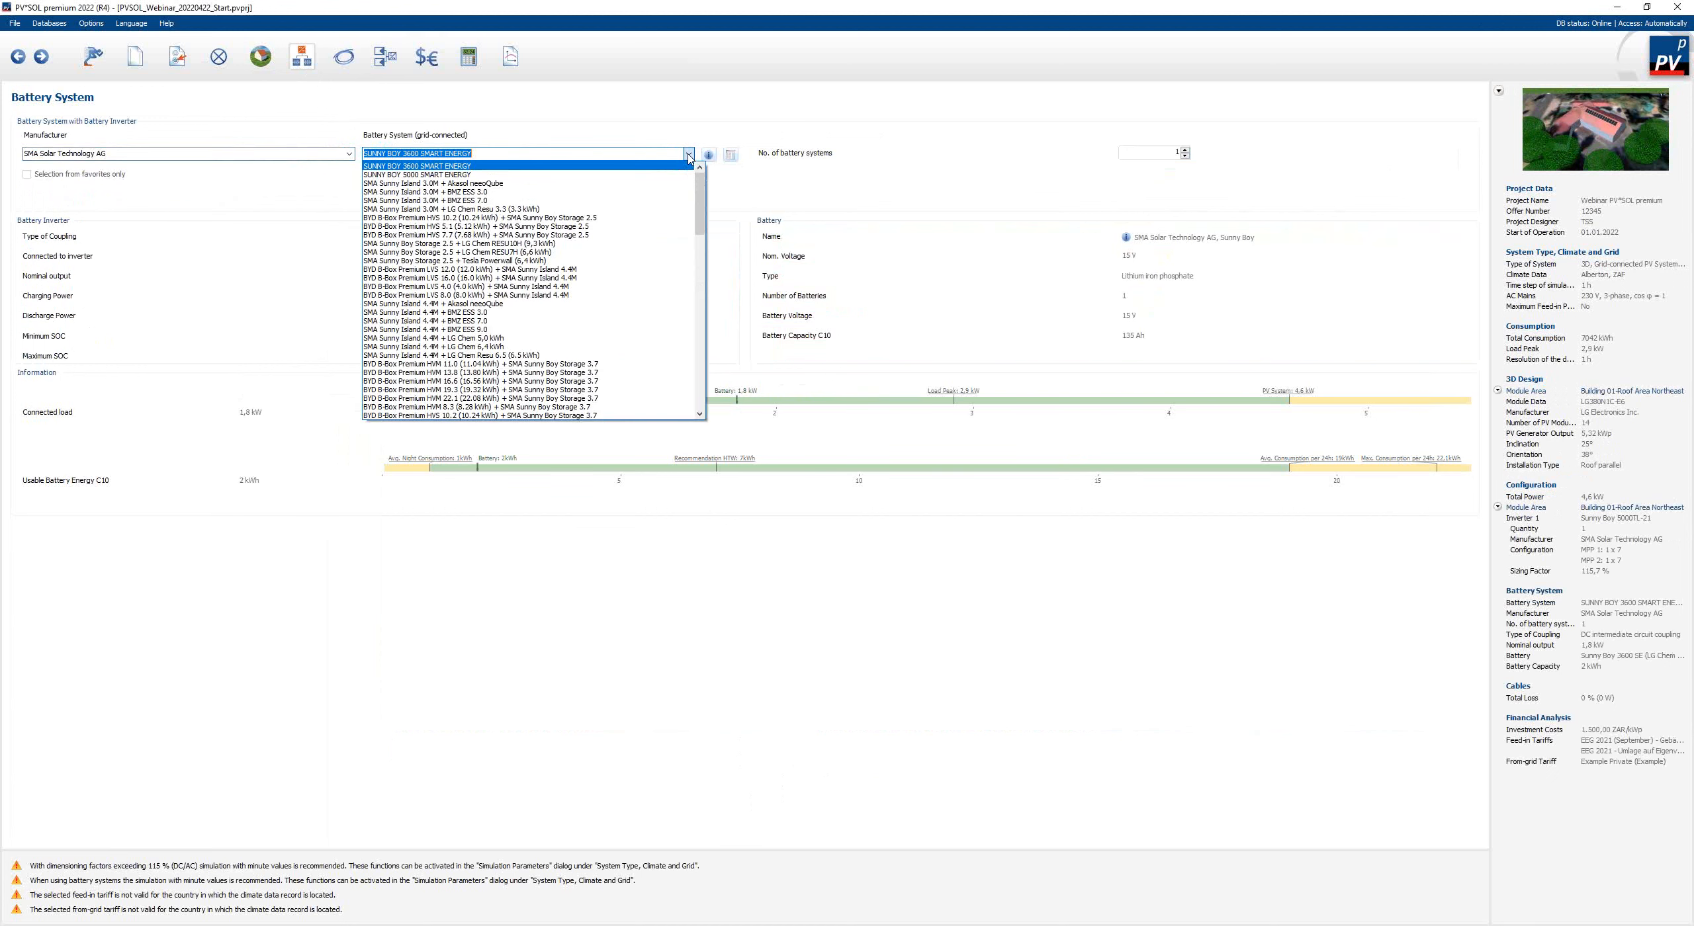
pyautogui.click(677, 338)
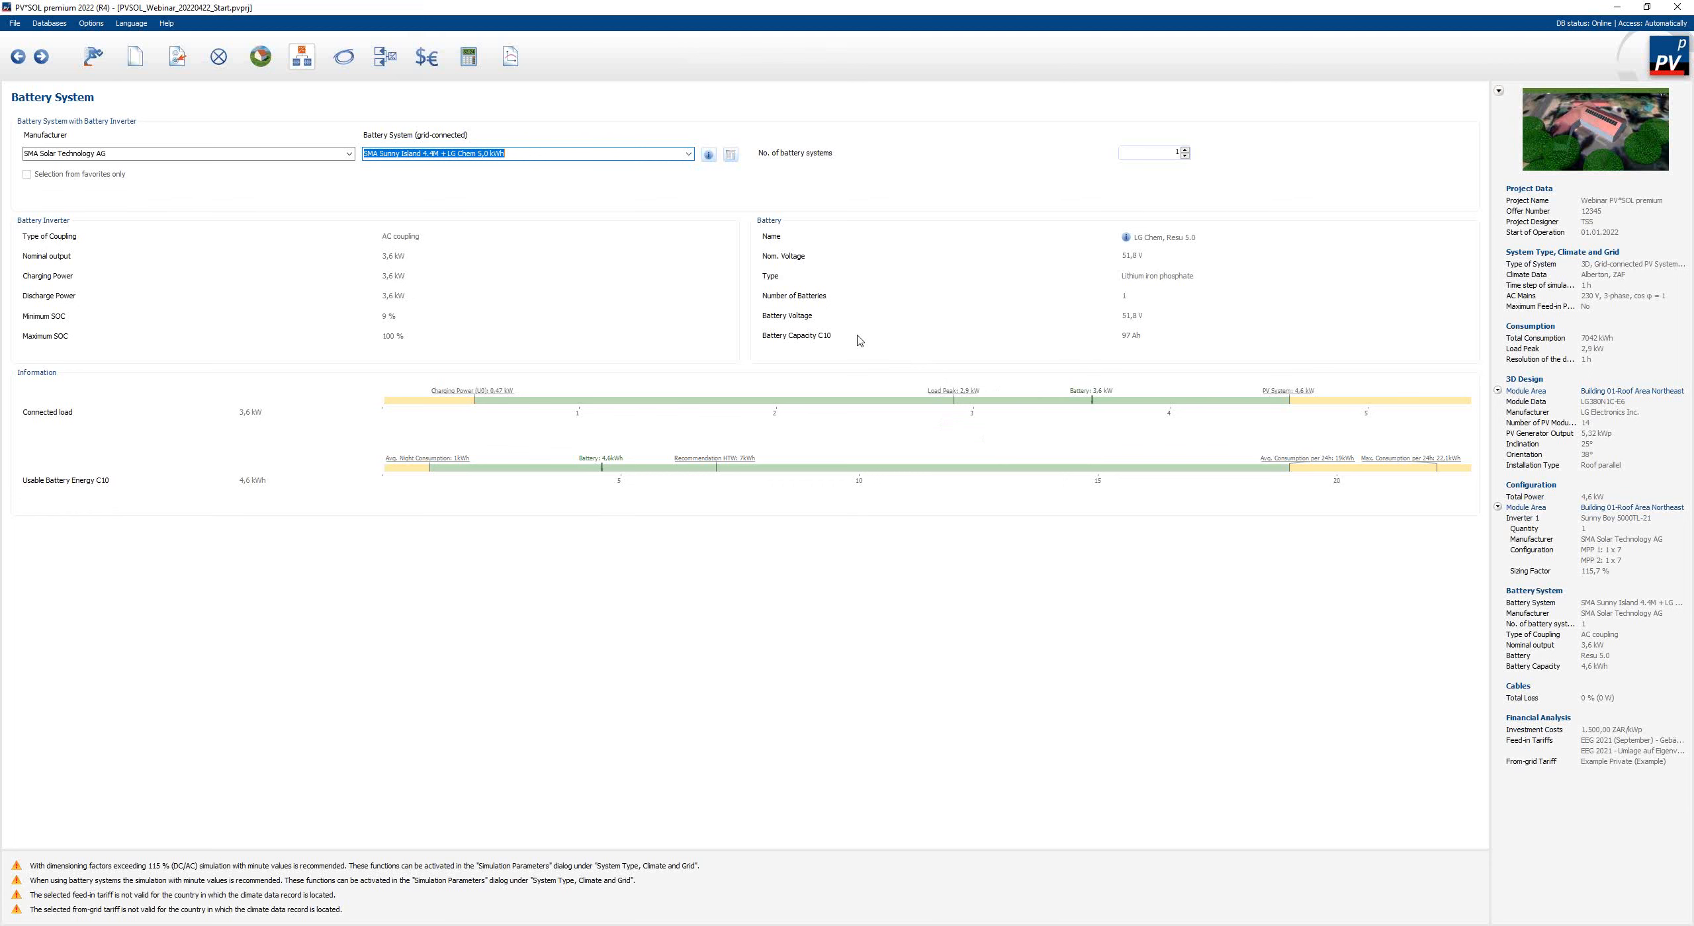
pyautogui.click(218, 60)
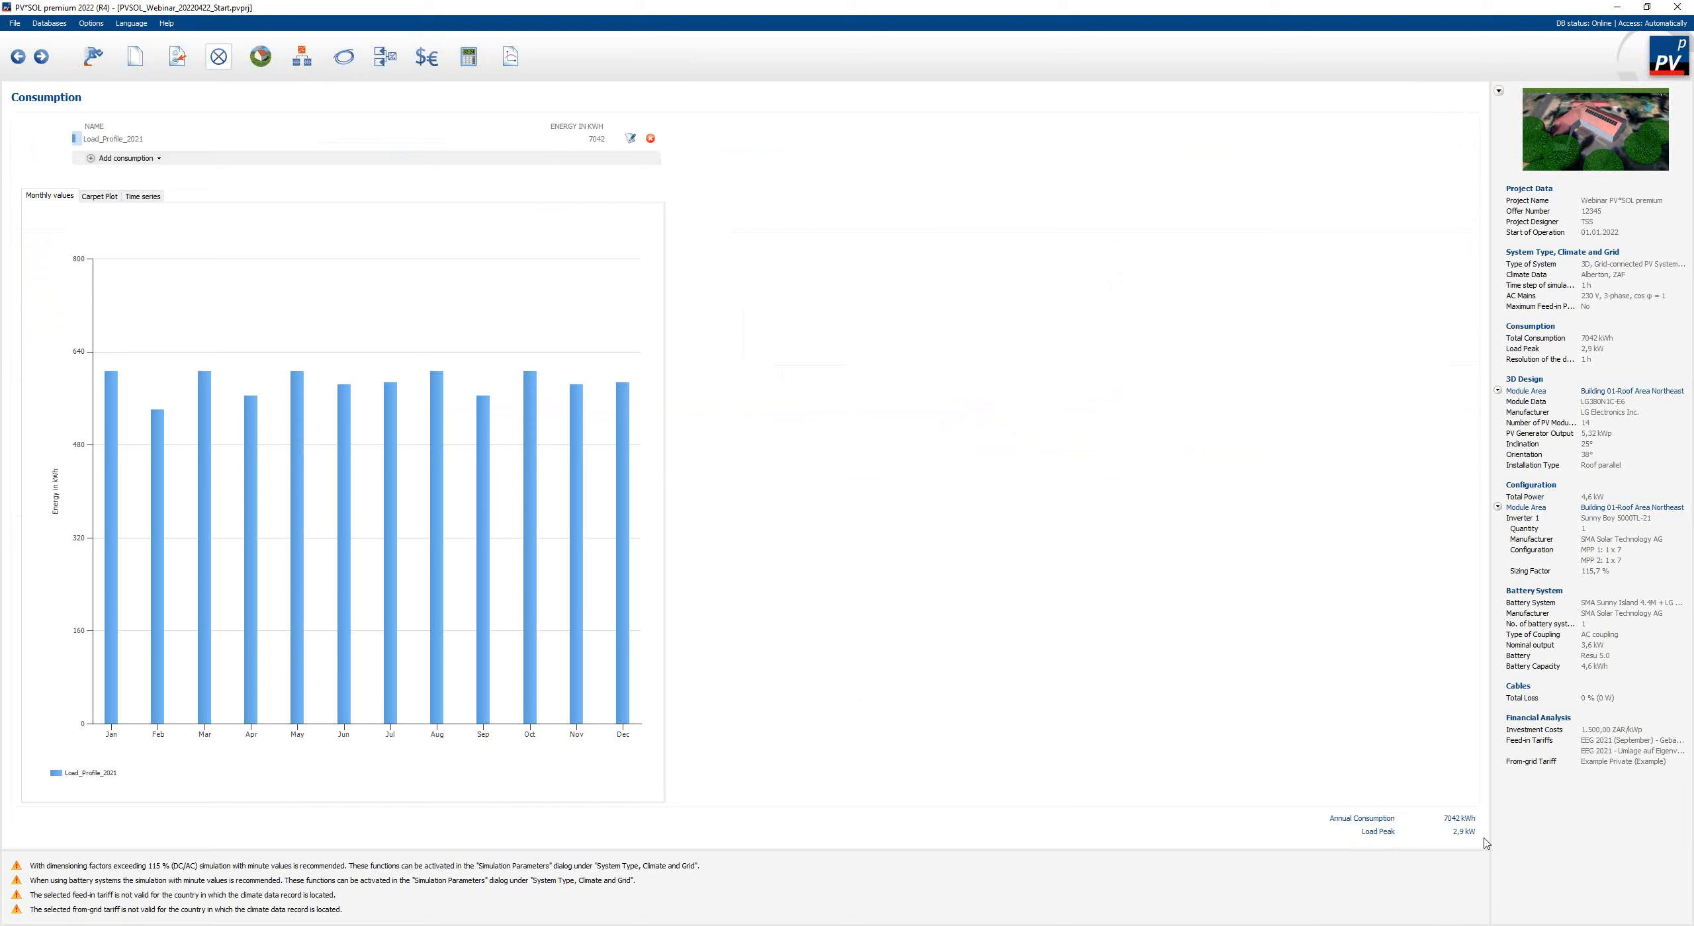
pyautogui.click(302, 56)
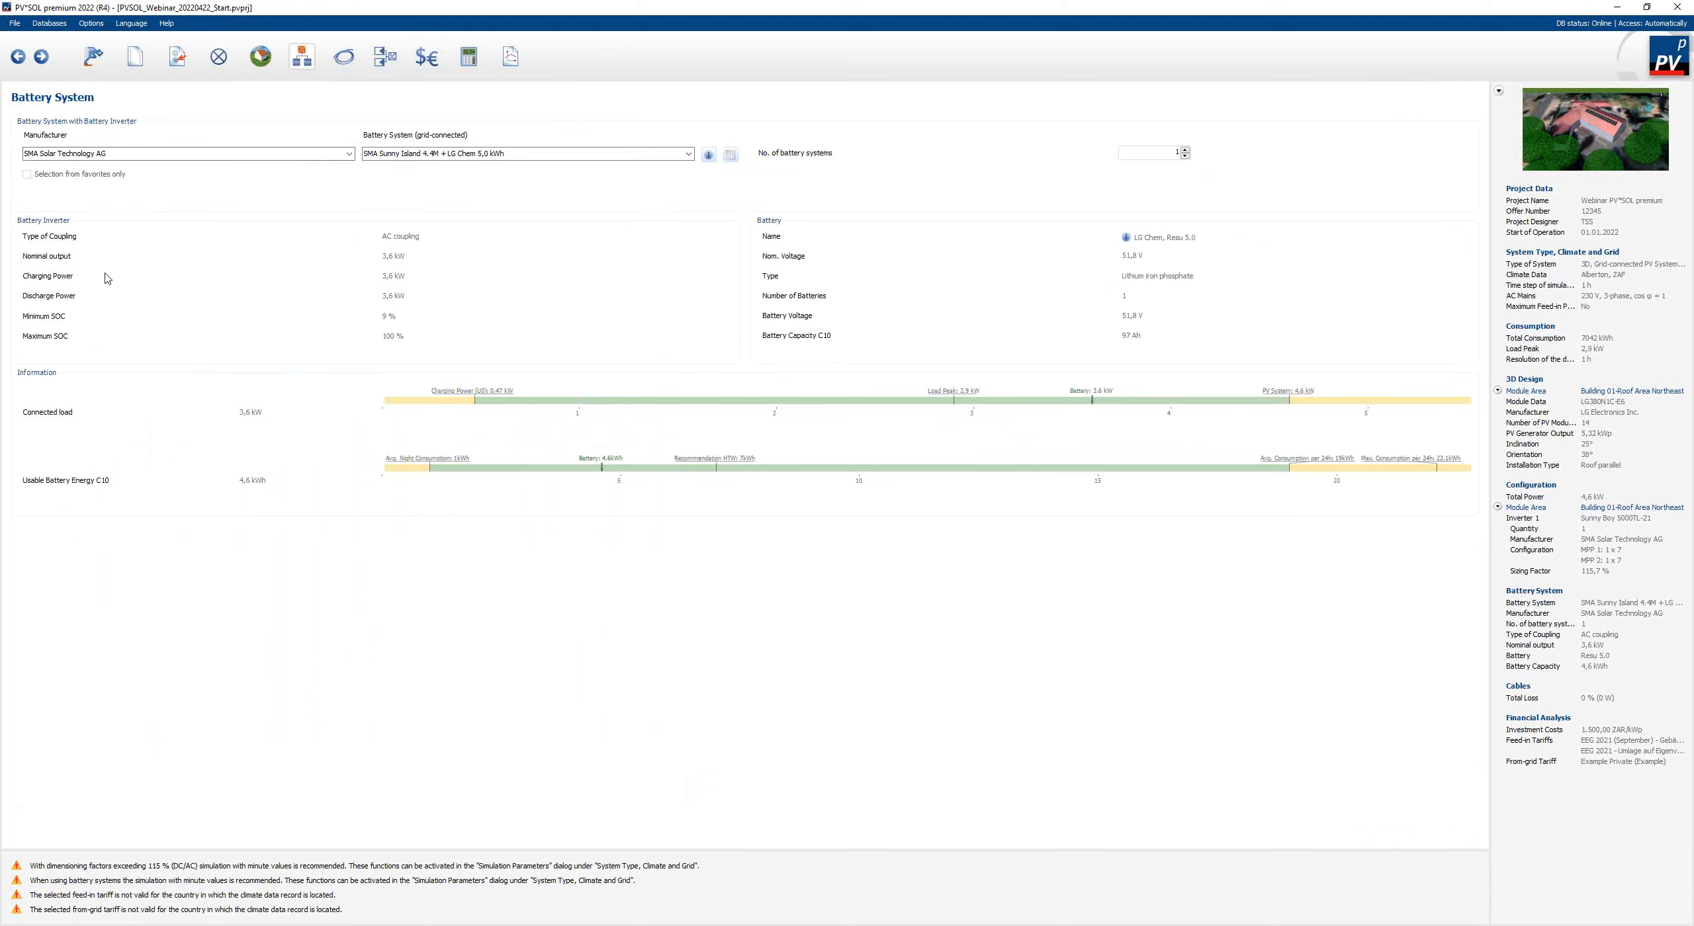
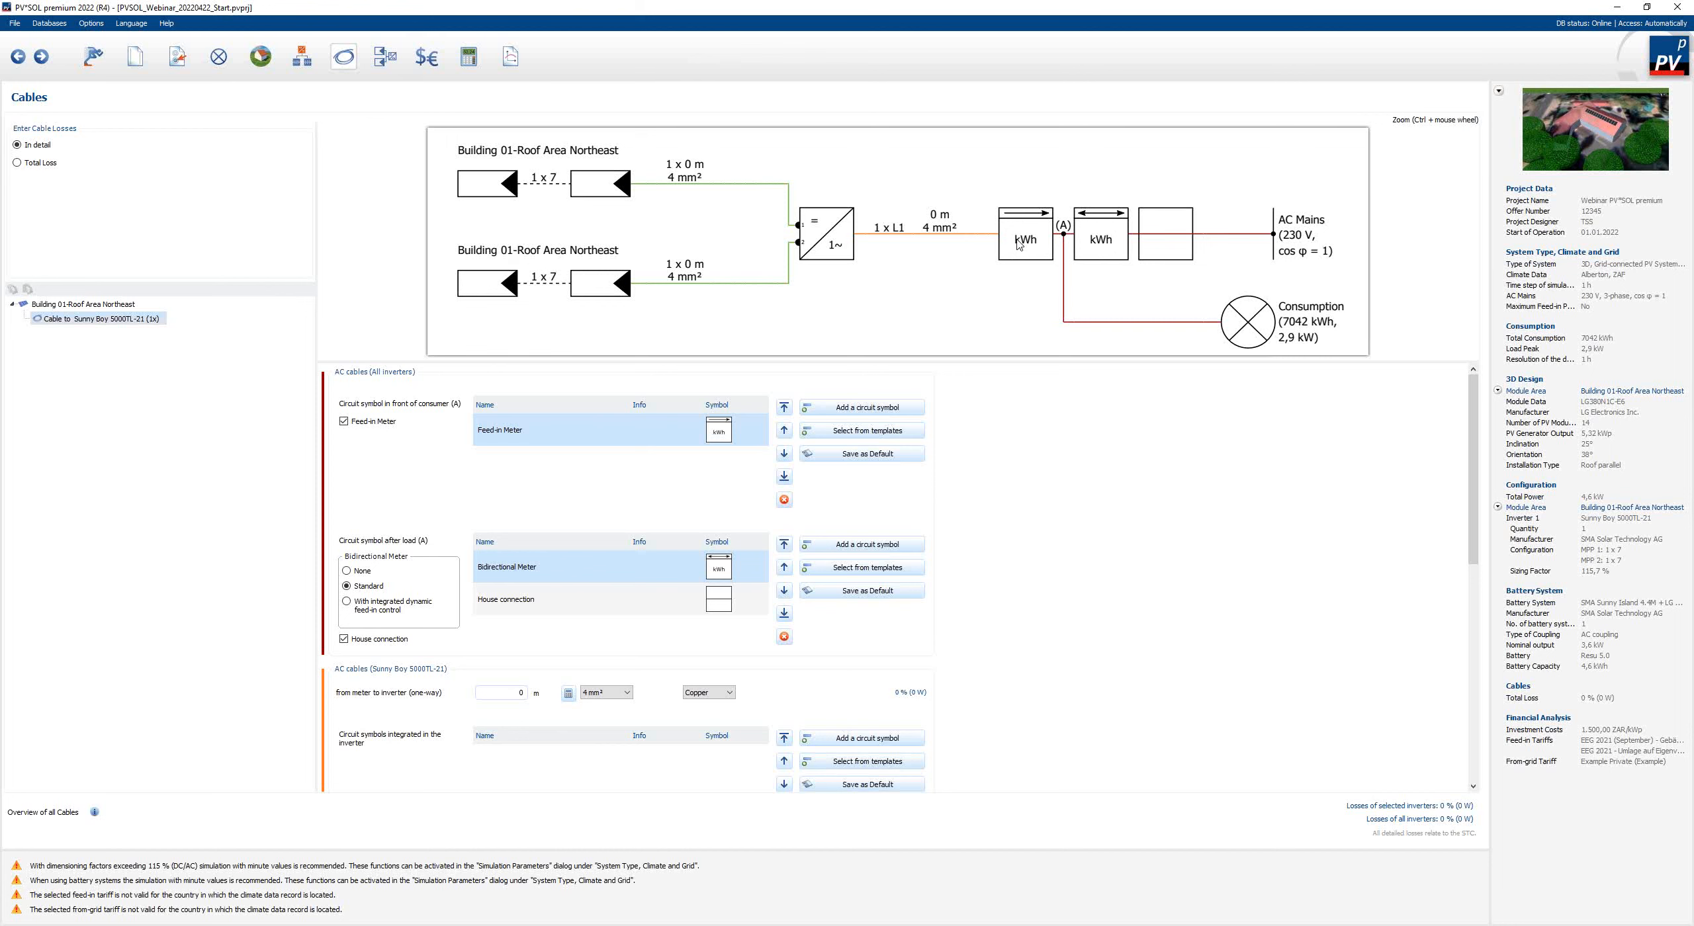
# - Remove the feed-in meter in front of the consumer and add a circuit breaker symbol in its place
pyautogui.click(343, 422)
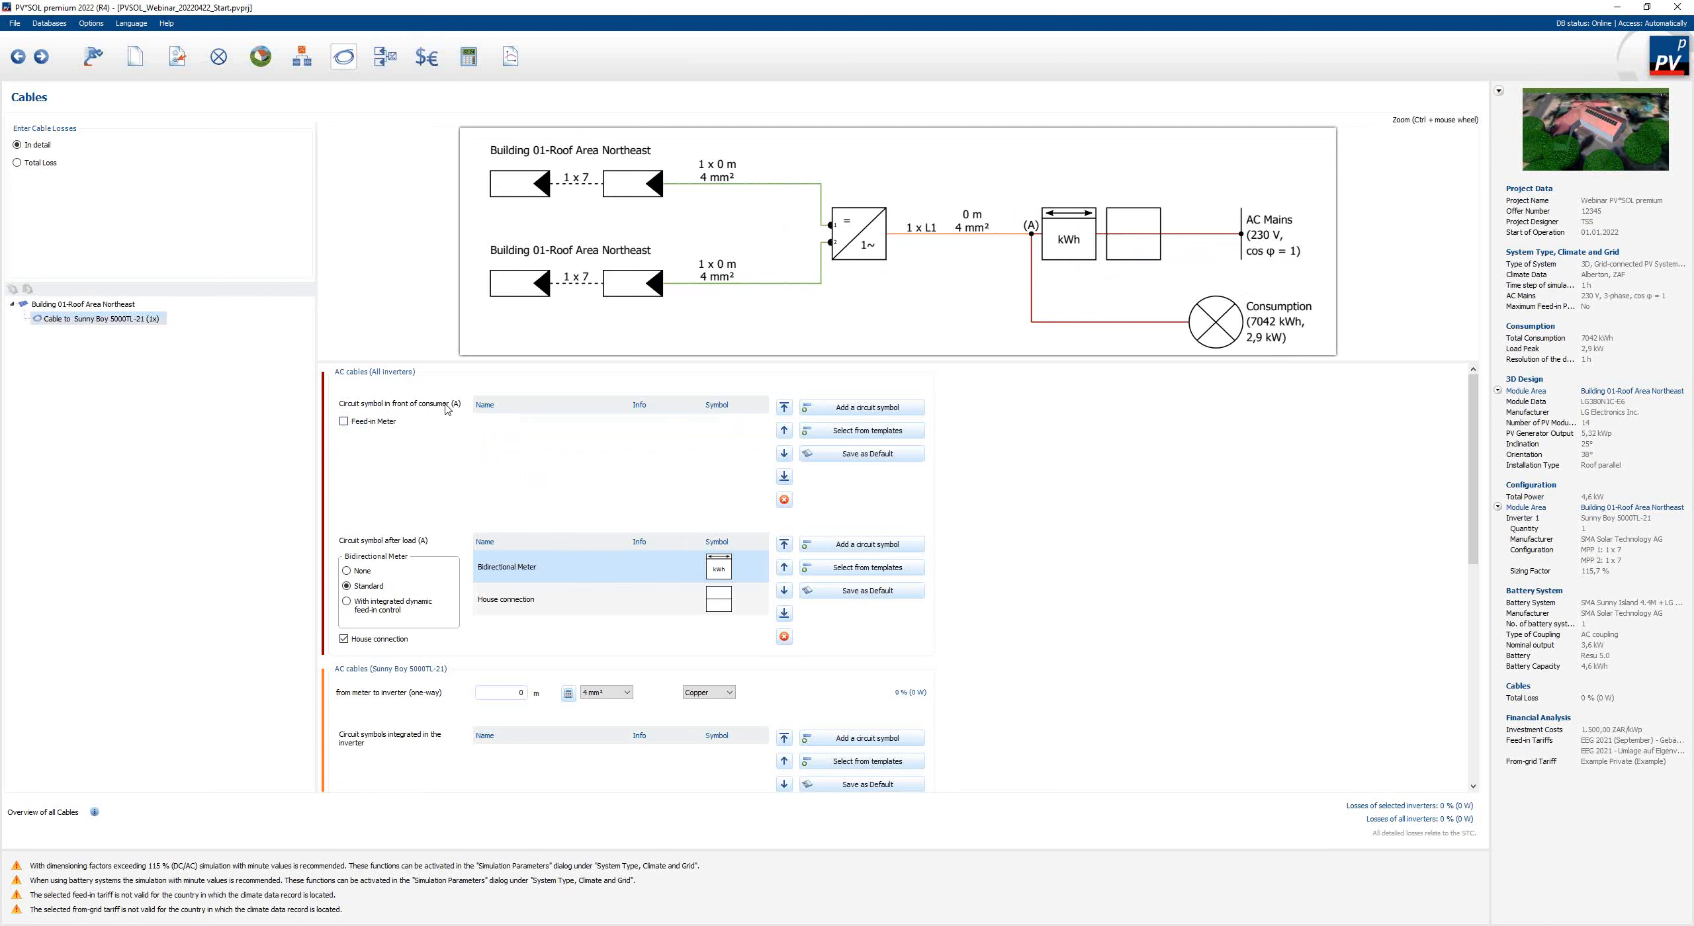
pyautogui.click(859, 410)
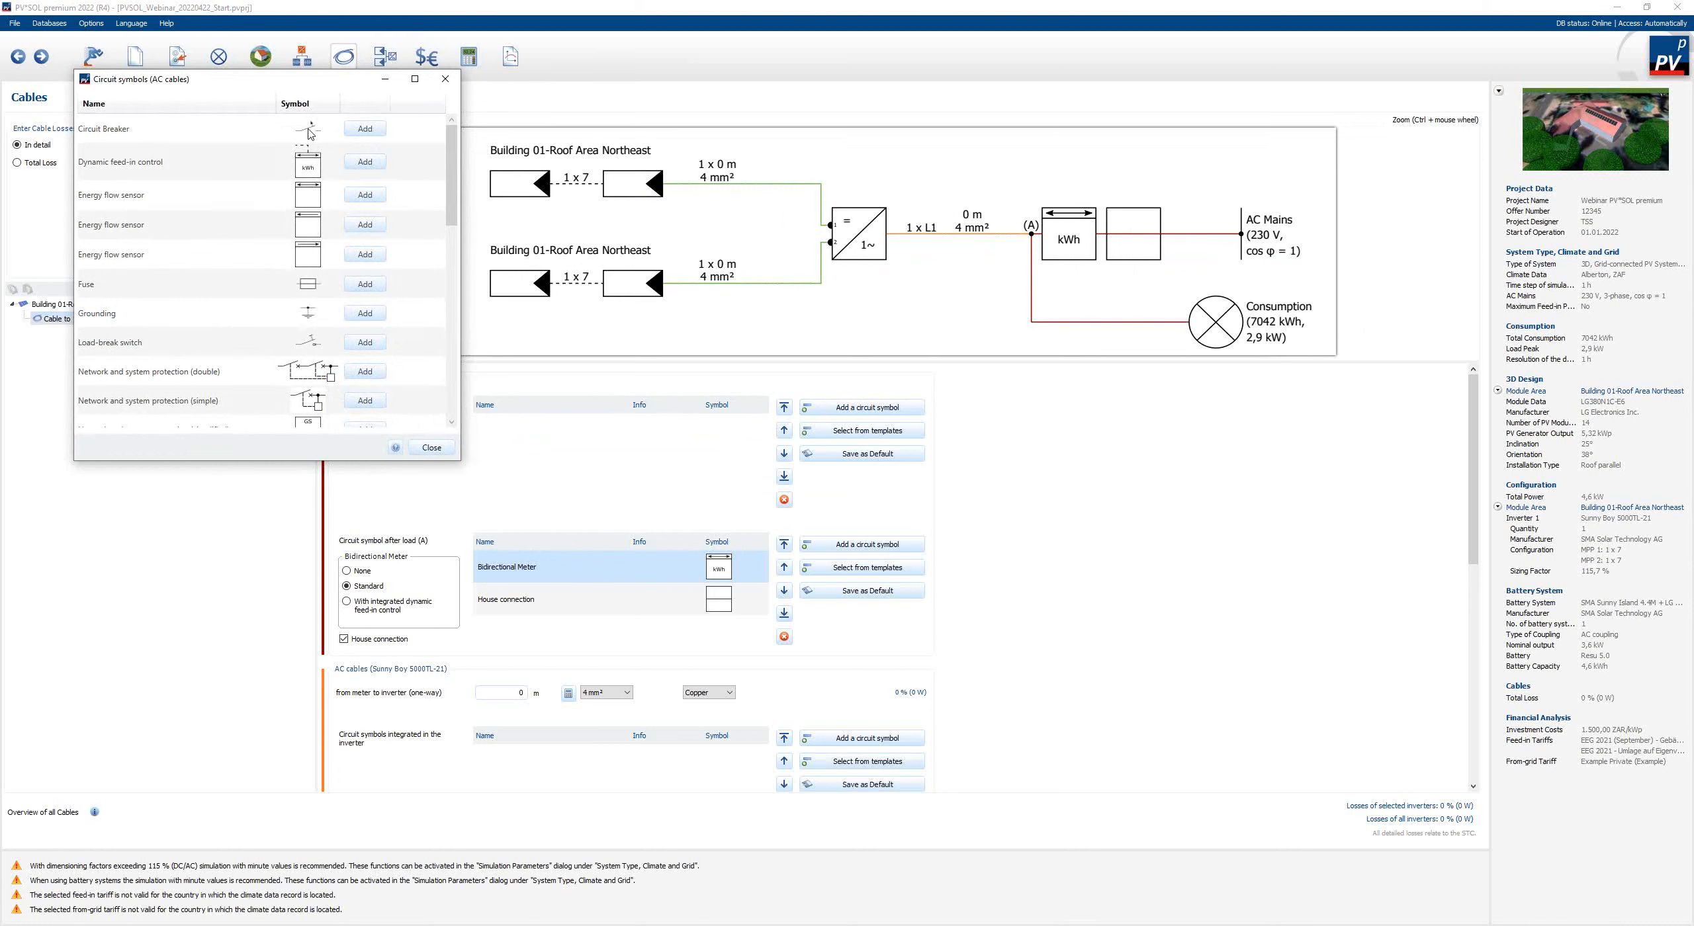
pyautogui.scroll(-3, 307, 137)
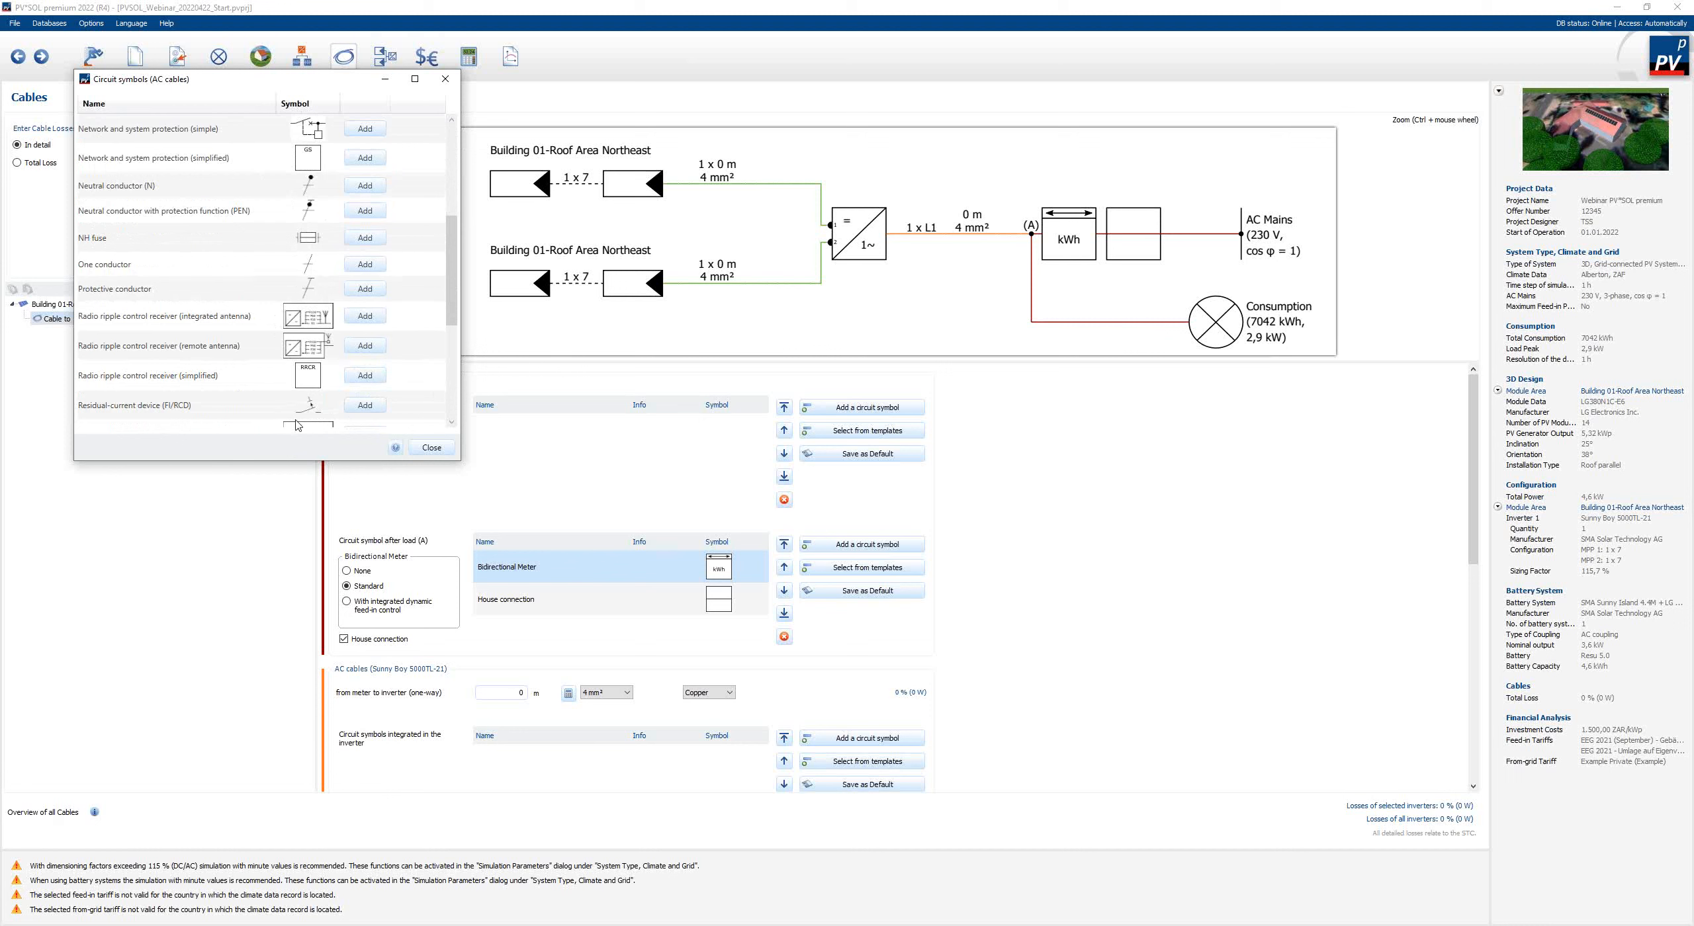
pyautogui.scroll(3, 298, 424)
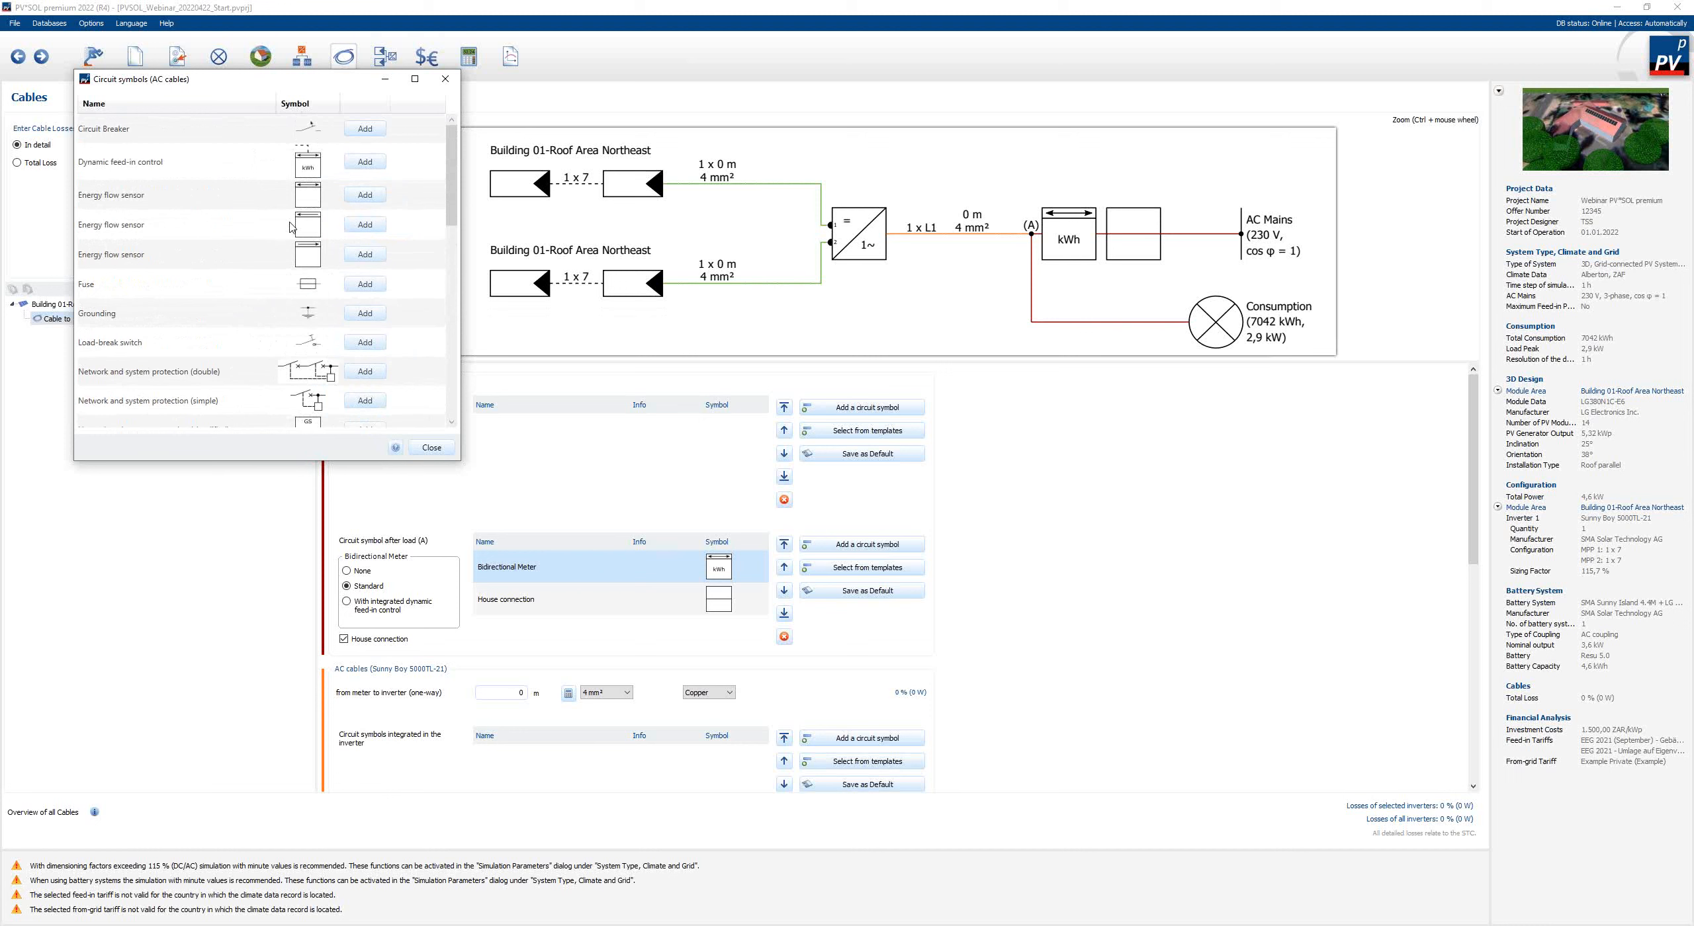
pyautogui.click(358, 132)
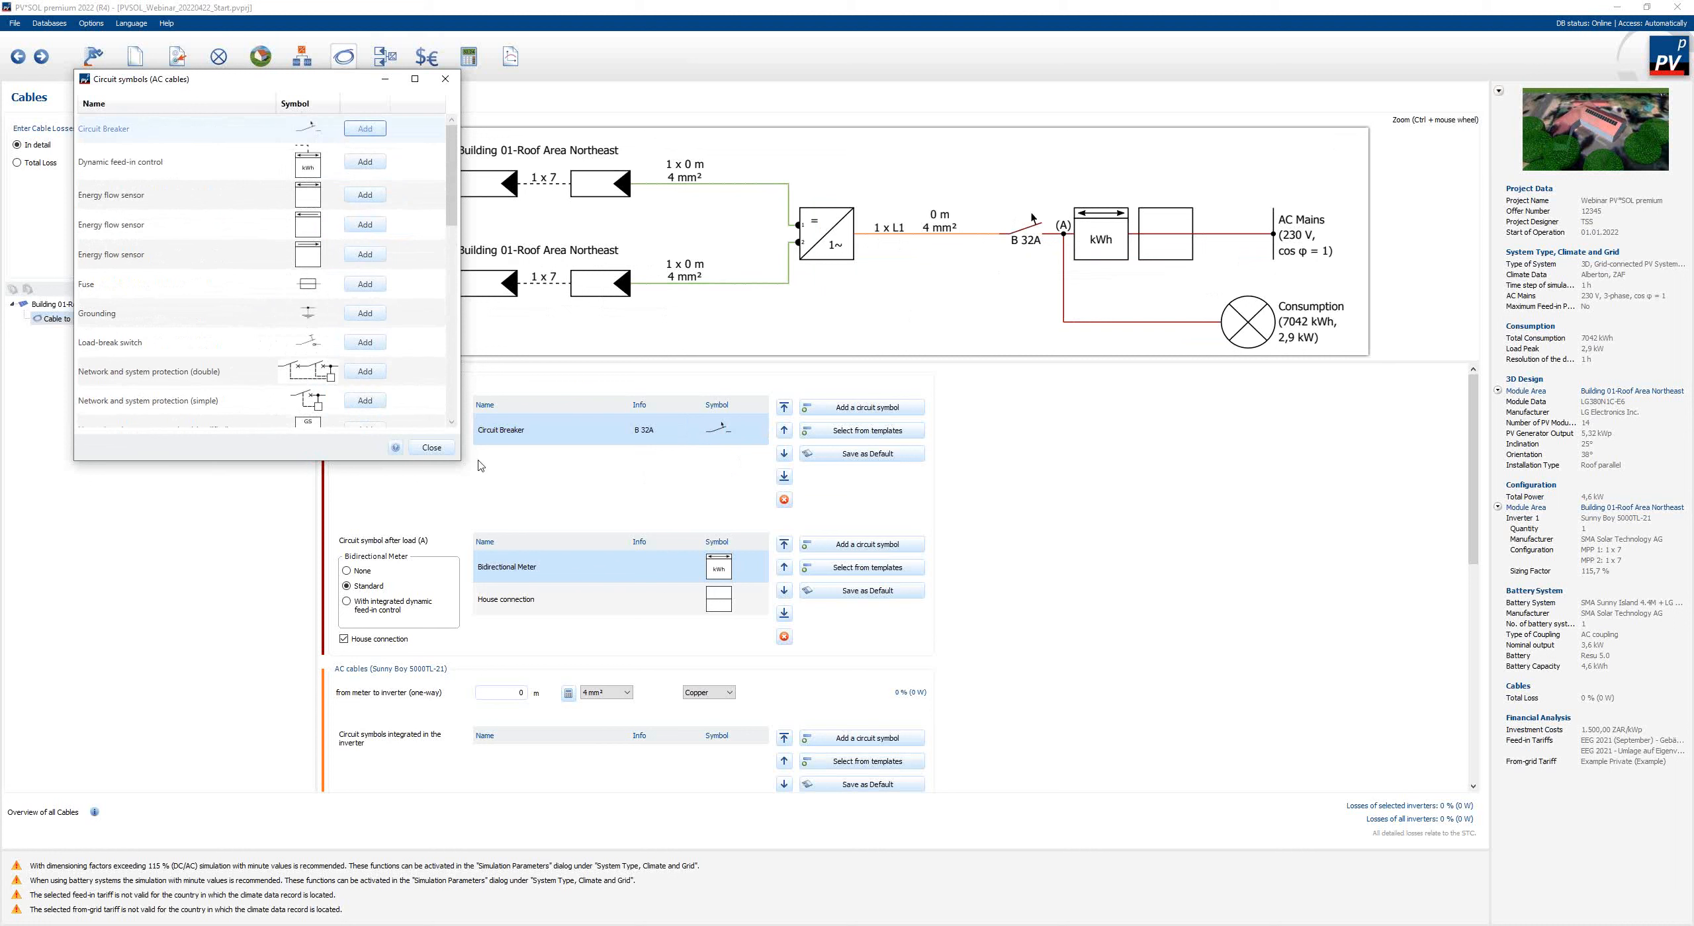
pyautogui.click(430, 448)
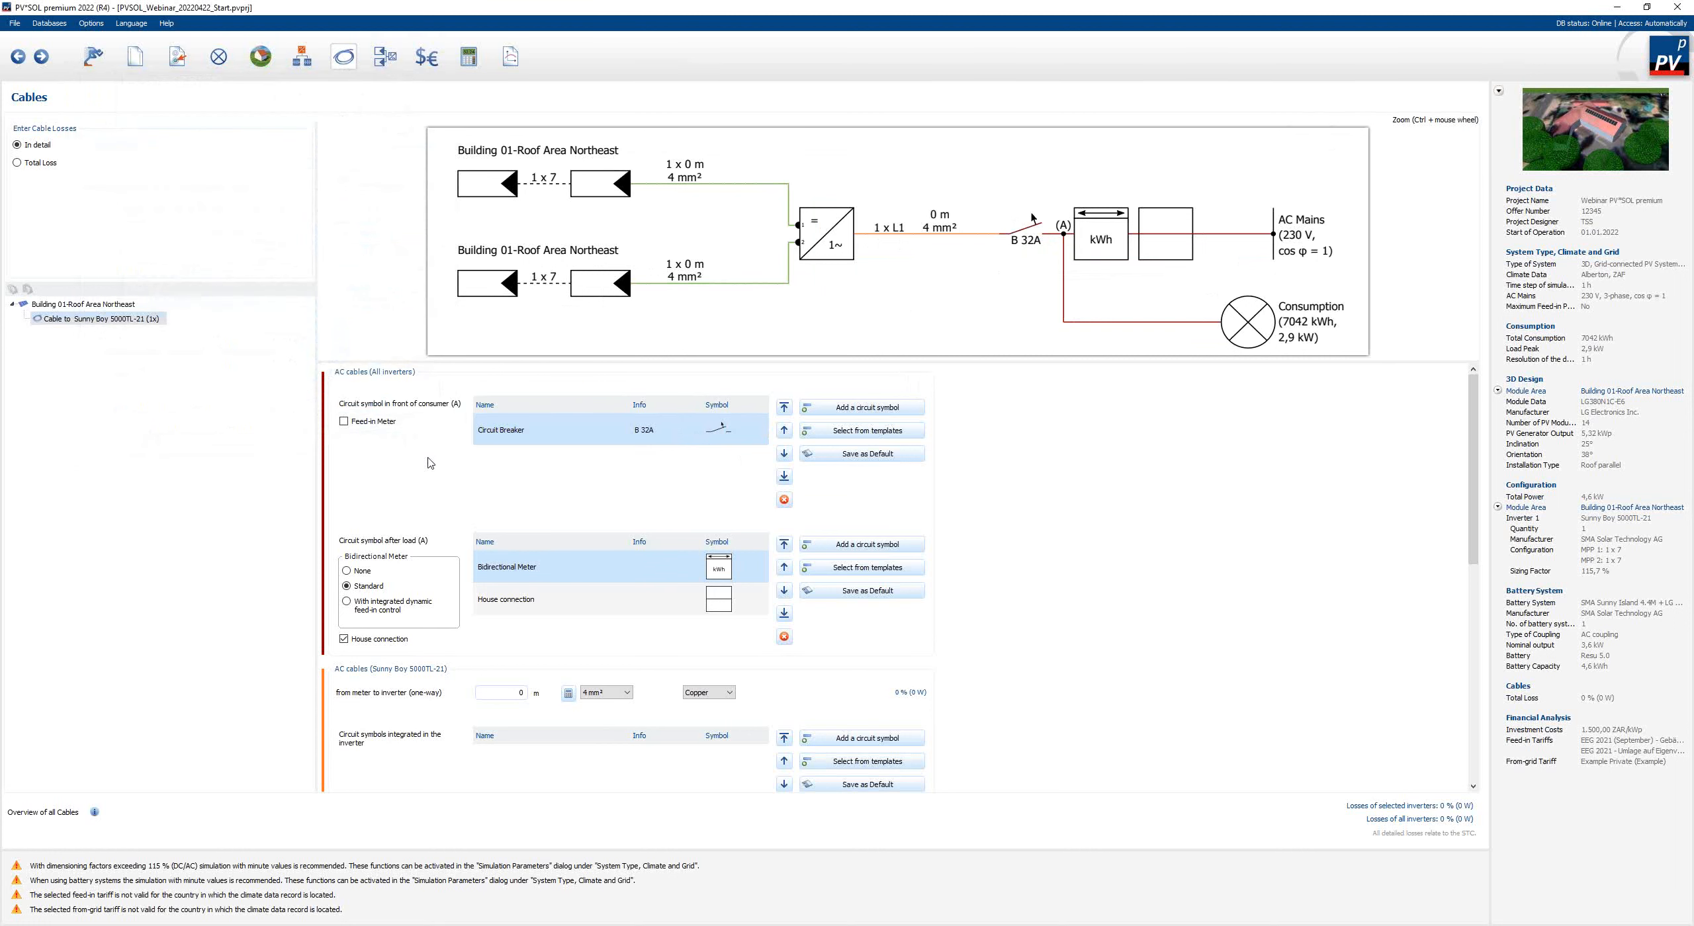
# - Set the AC cable from meter to inverter to 10 m, keeping the 4 mm² copper specification
pyautogui.scroll(-3, 421, 458)
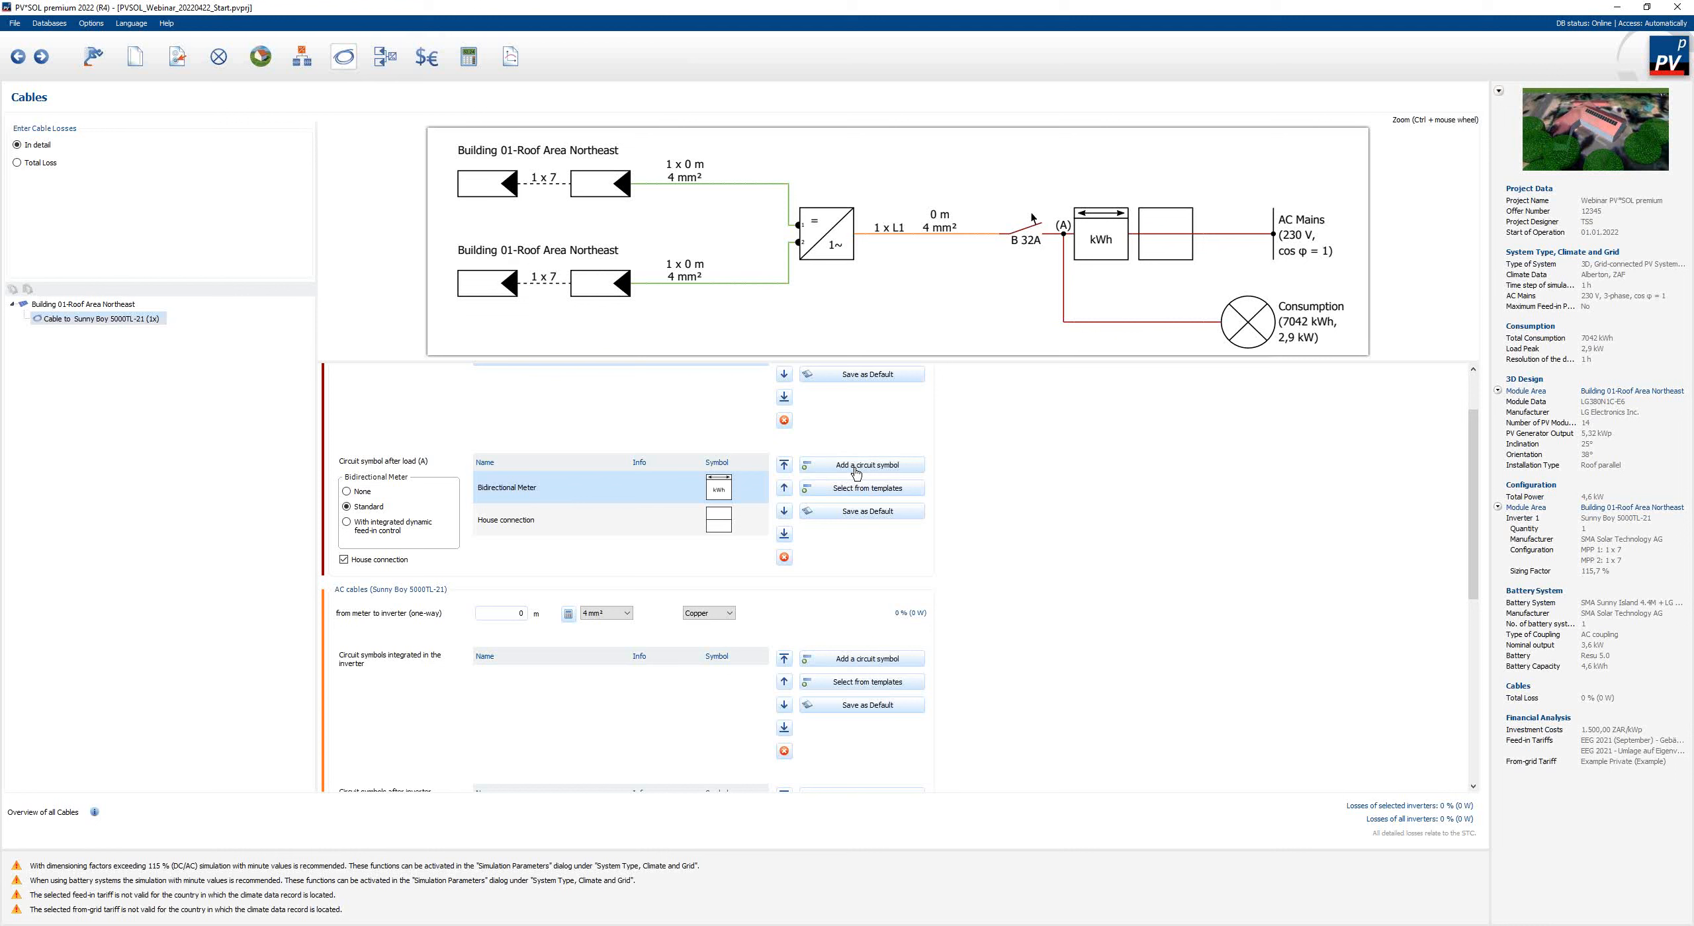
pyautogui.scroll(-1, 1164, 620)
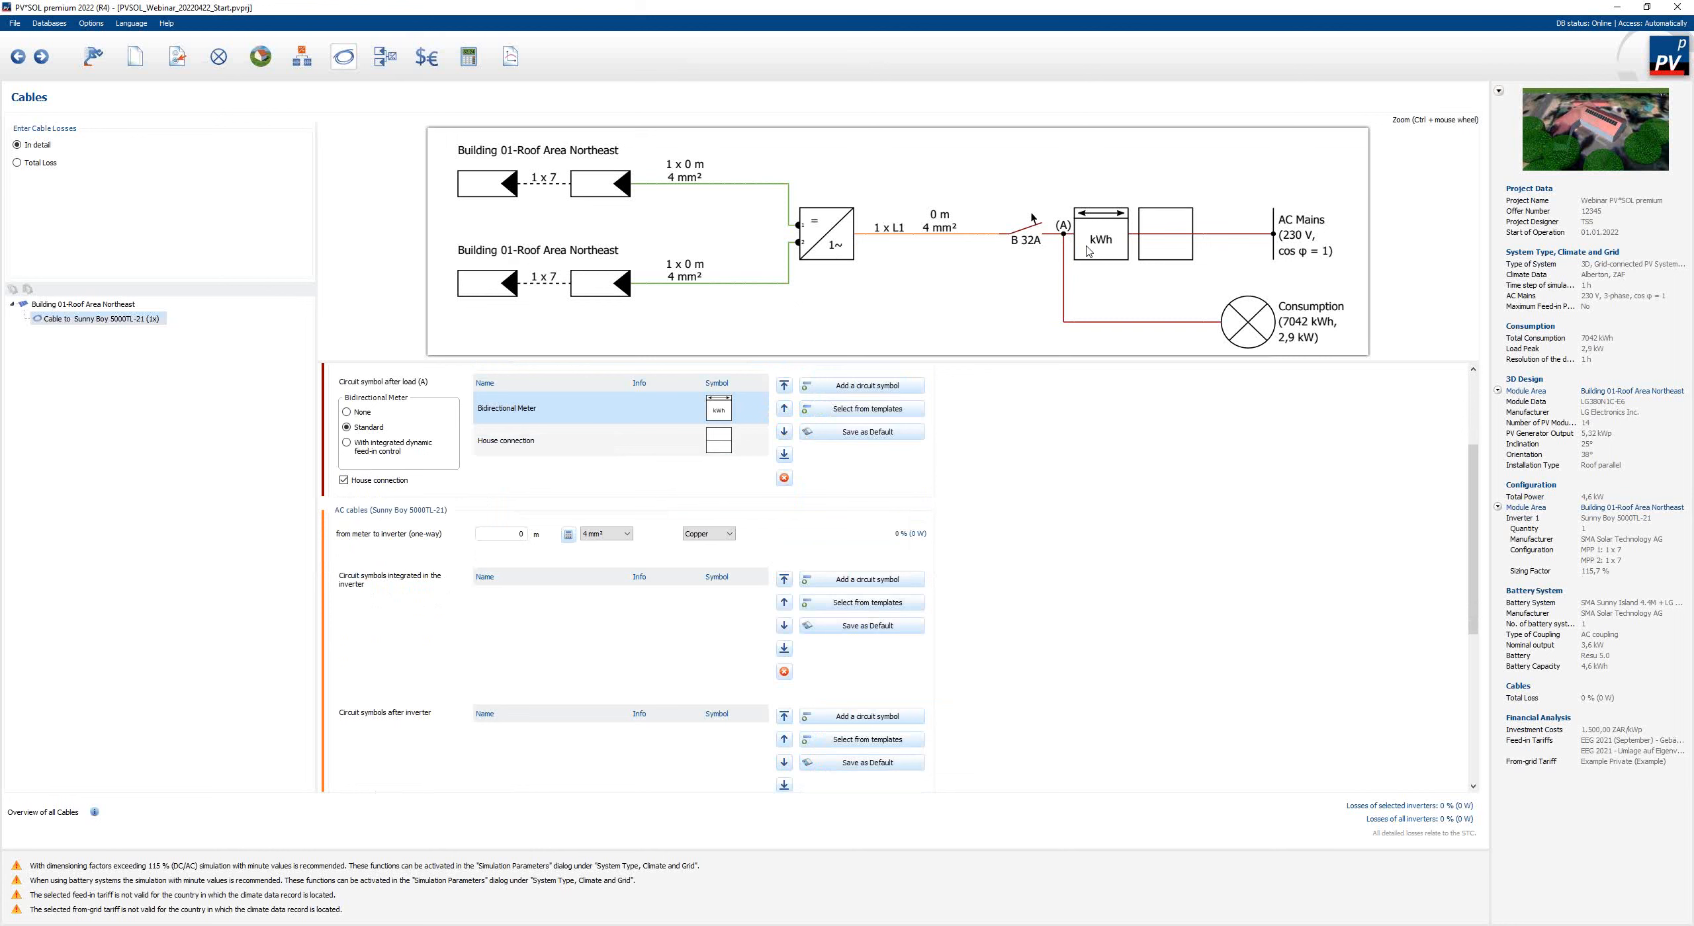
pyautogui.click(502, 534)
pyautogui.write('1')
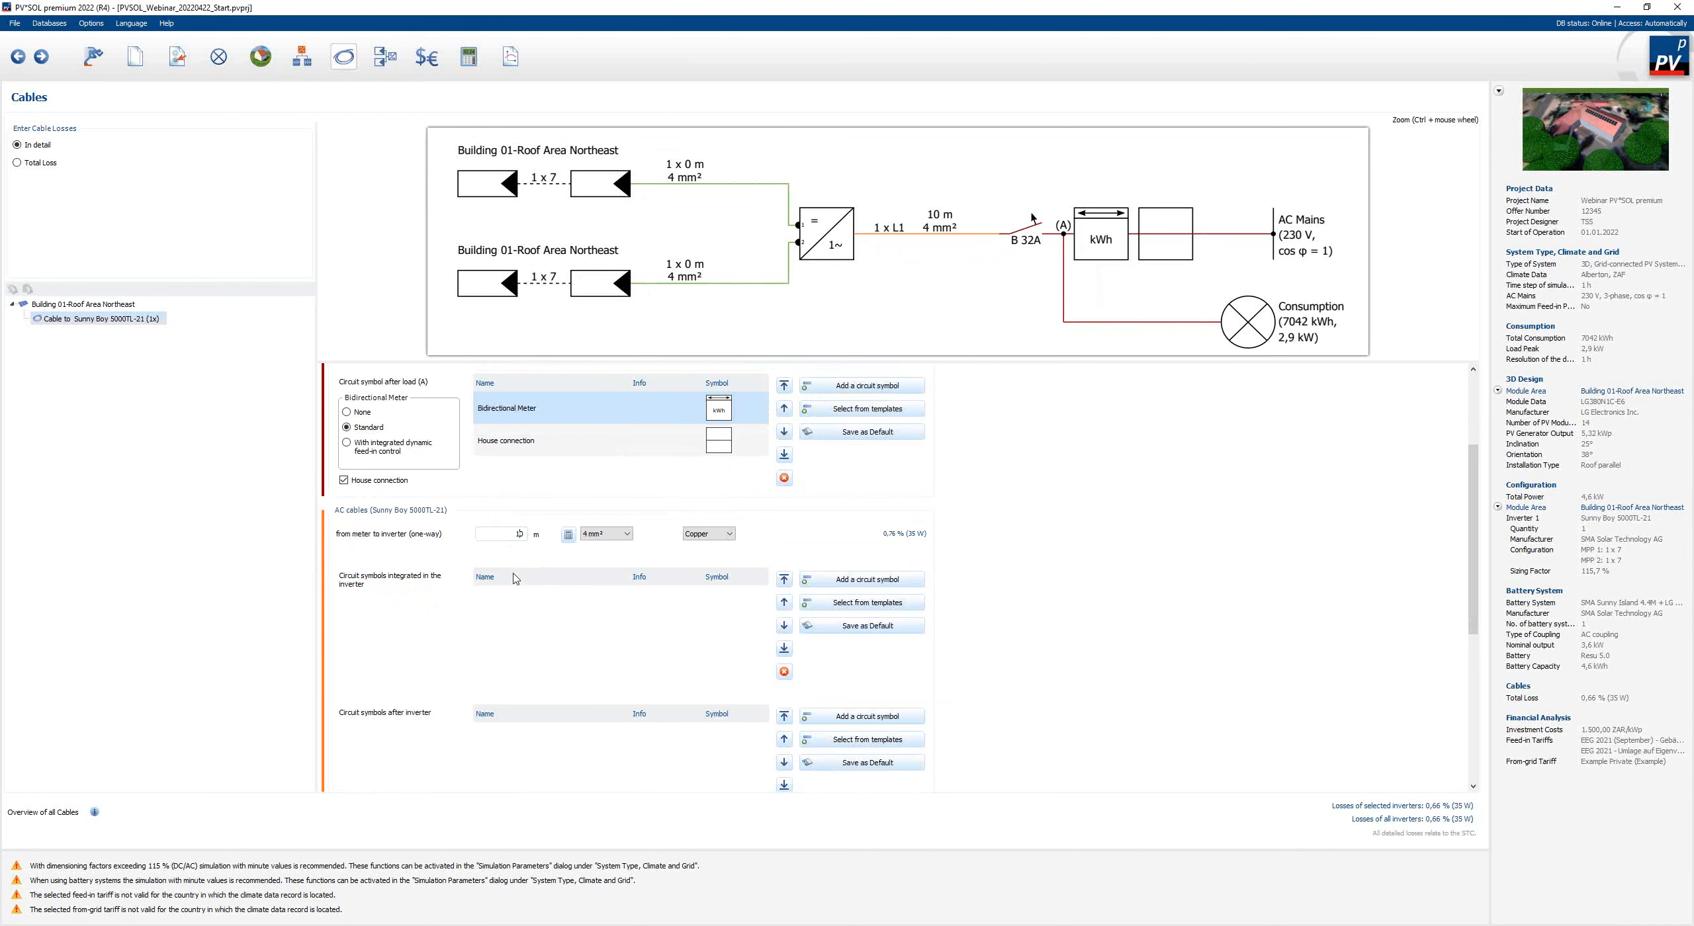
pyautogui.click(628, 534)
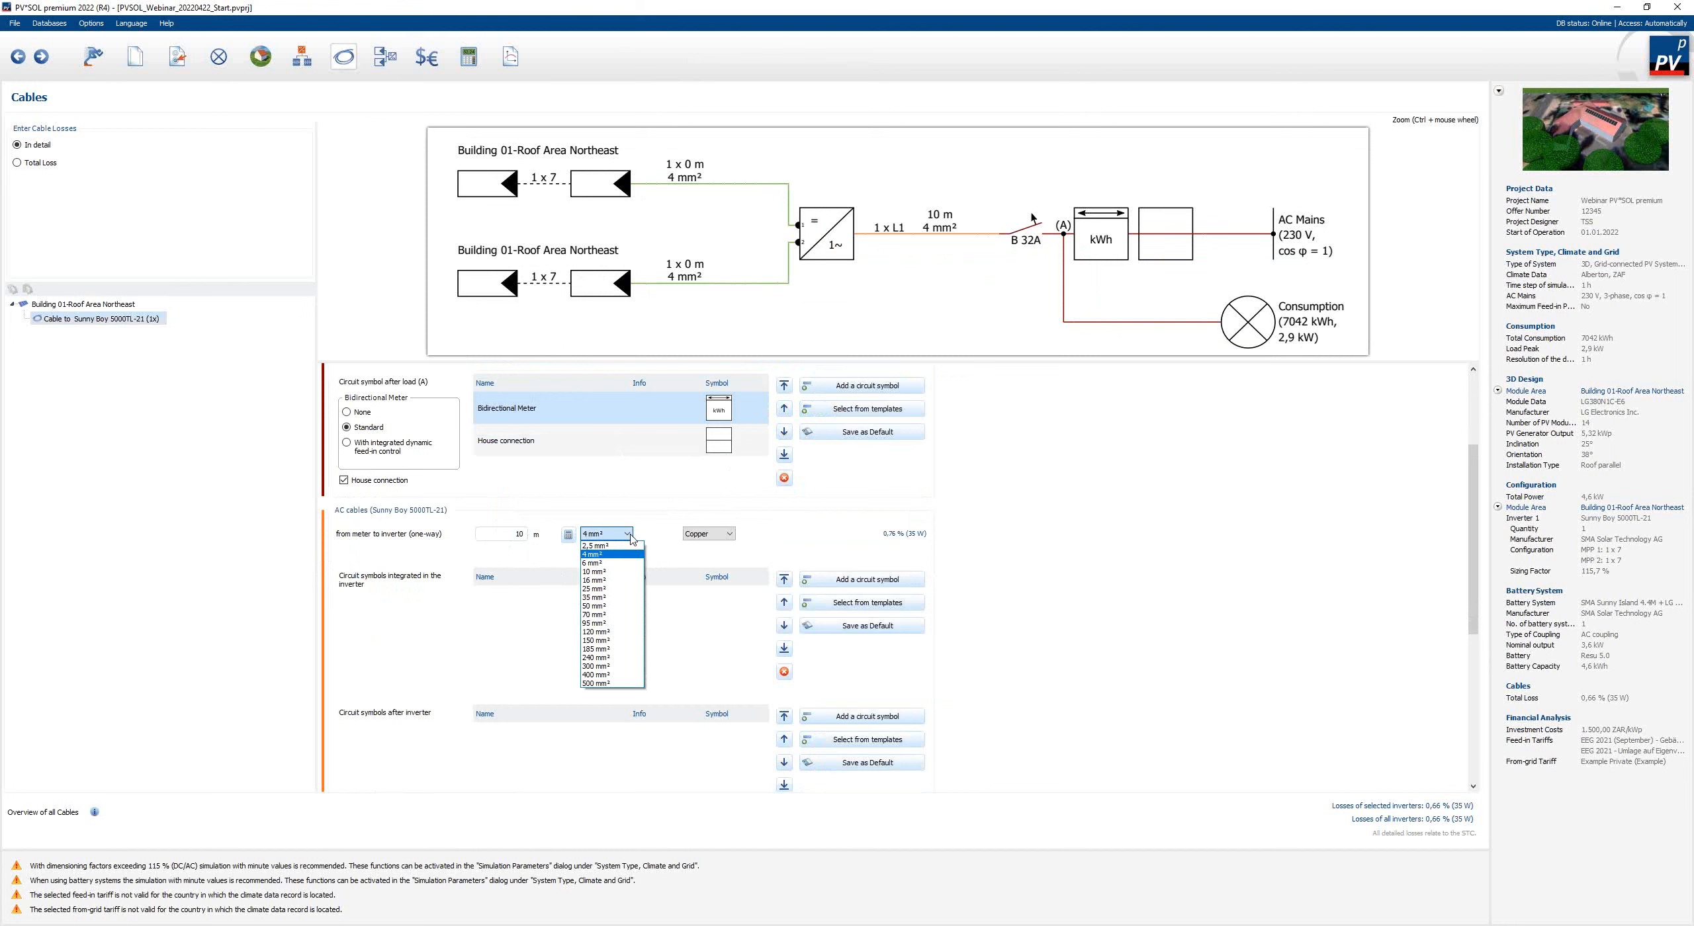
pyautogui.click(629, 535)
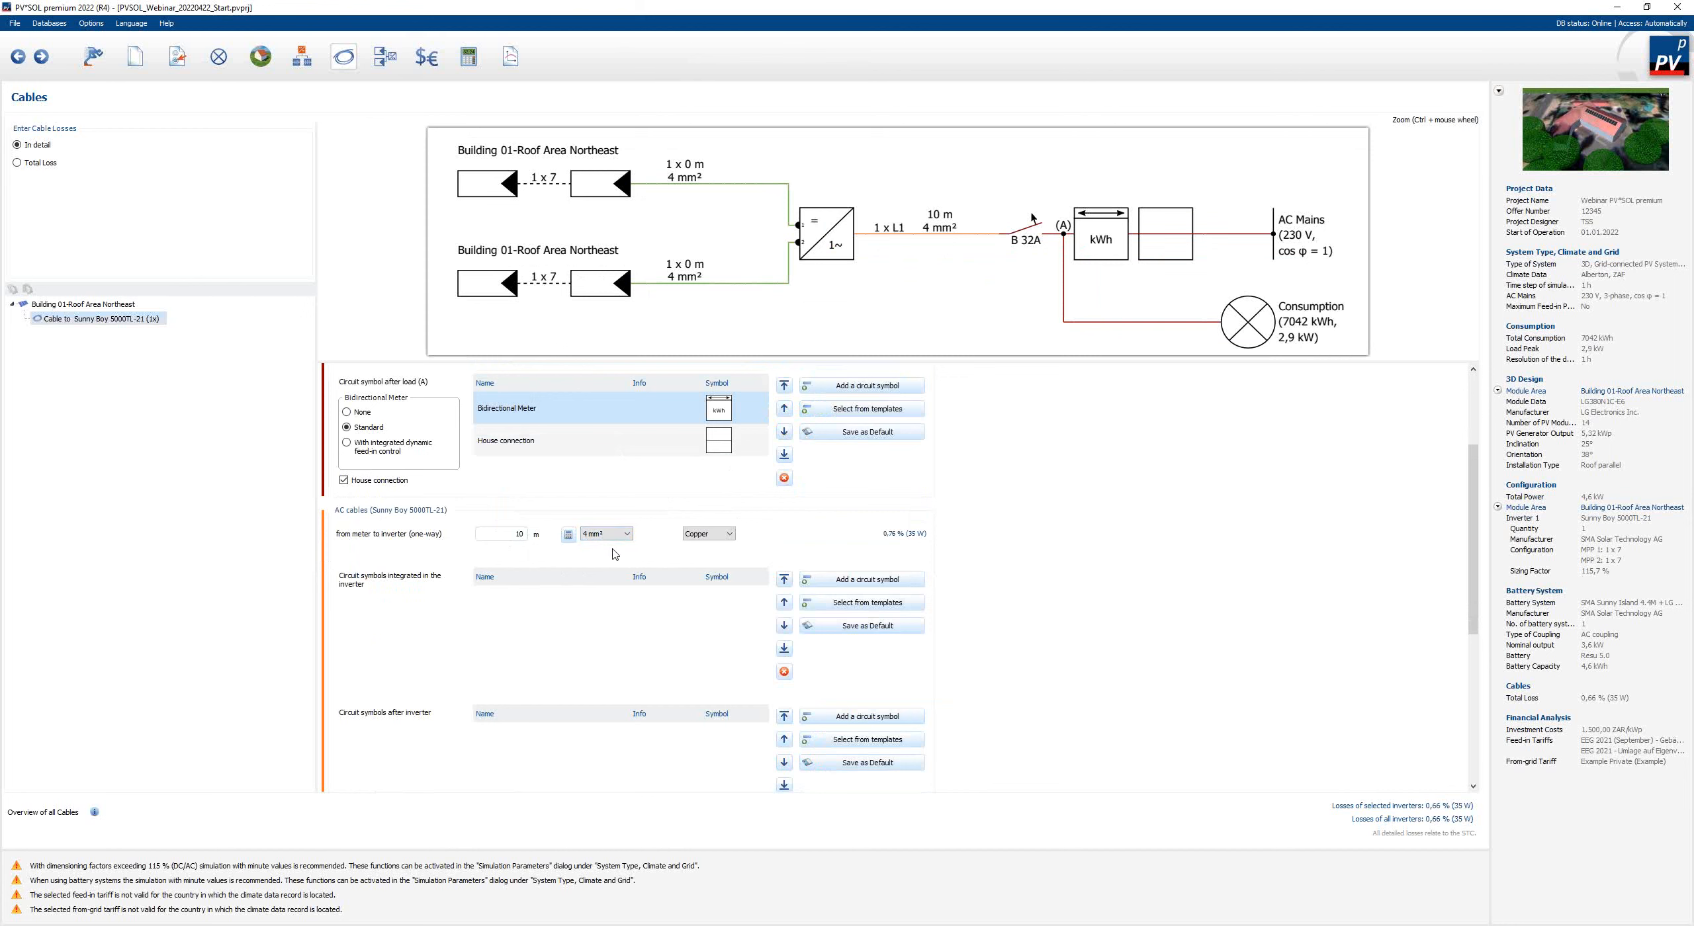
pyautogui.click(730, 535)
pyautogui.click(732, 545)
# - Set the string cable length of MPP tracker 1 to 15 m and apply the values to all MPP trackers
pyautogui.scroll(-5, 667, 544)
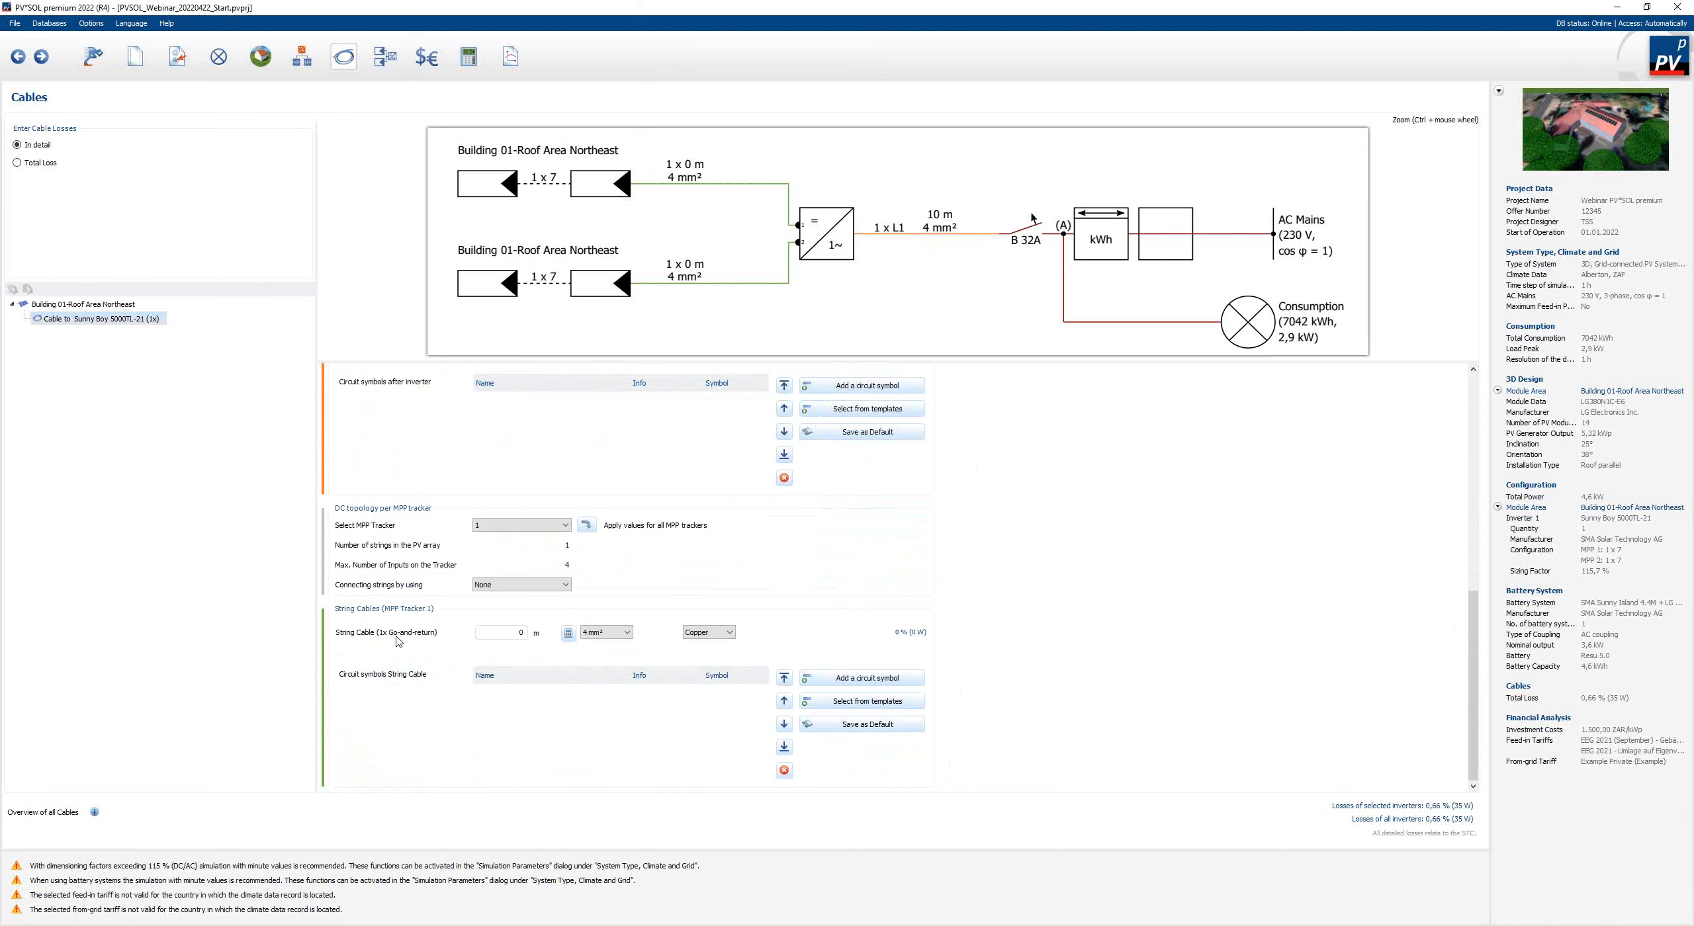
pyautogui.doubleClick(520, 633)
pyautogui.write('15')
pyautogui.press('Return')
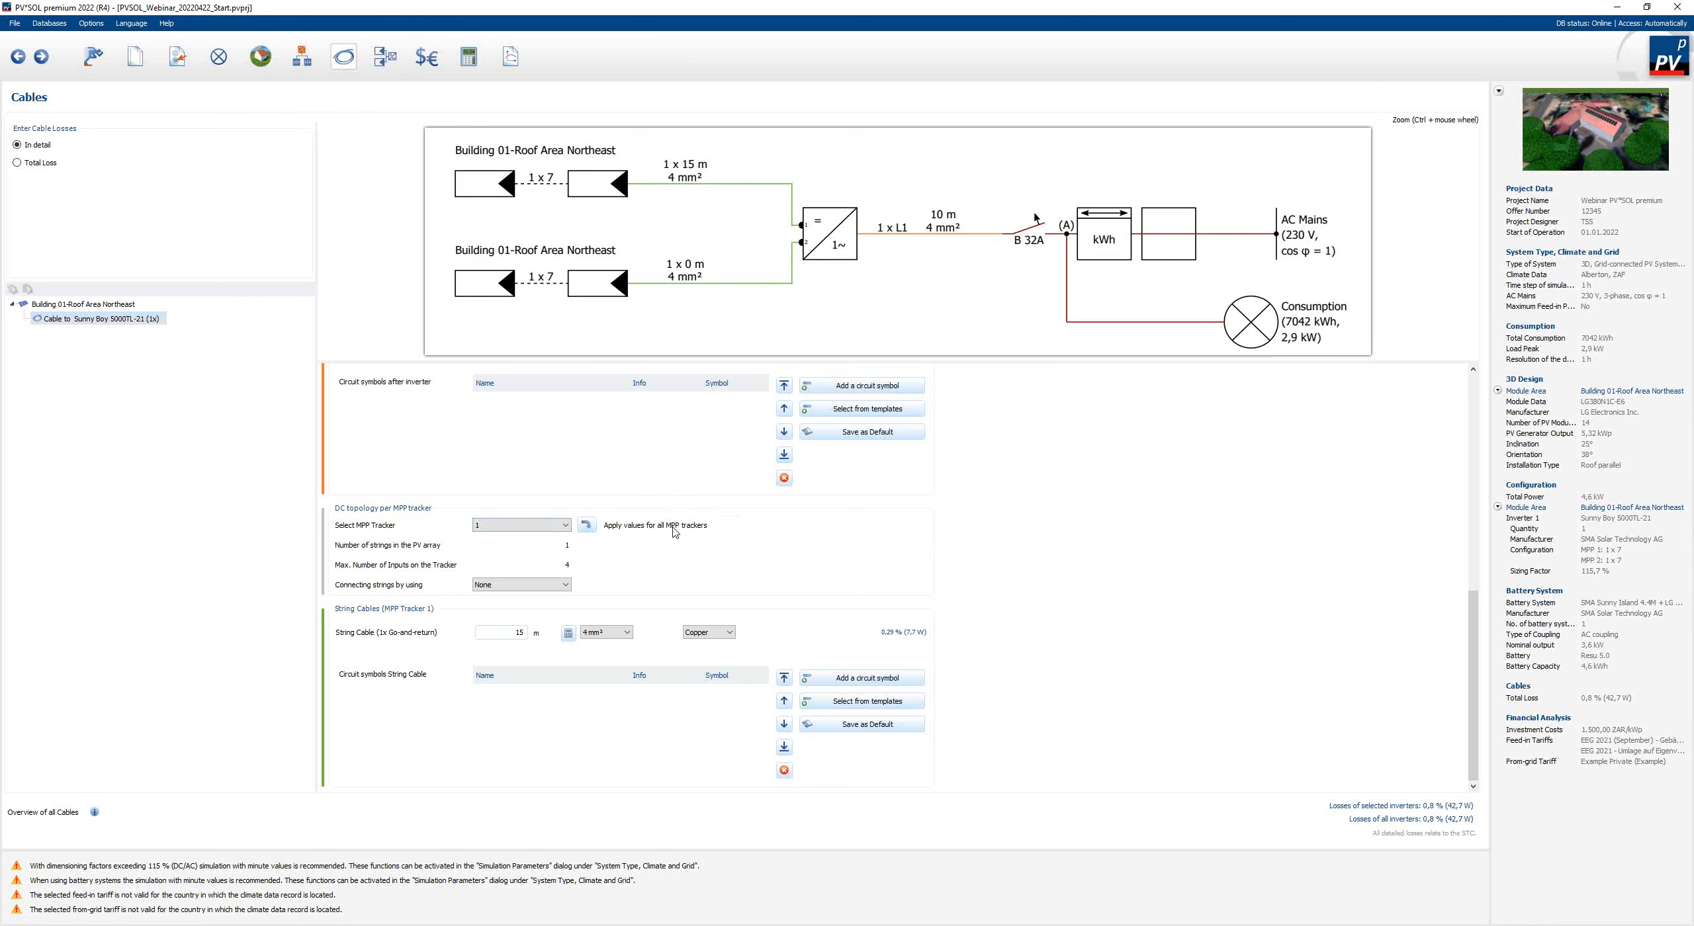
pyautogui.click(586, 526)
# - Open the plans and parts list, check the circuit diagram's export formats and turn on its drawing space
pyautogui.click(385, 56)
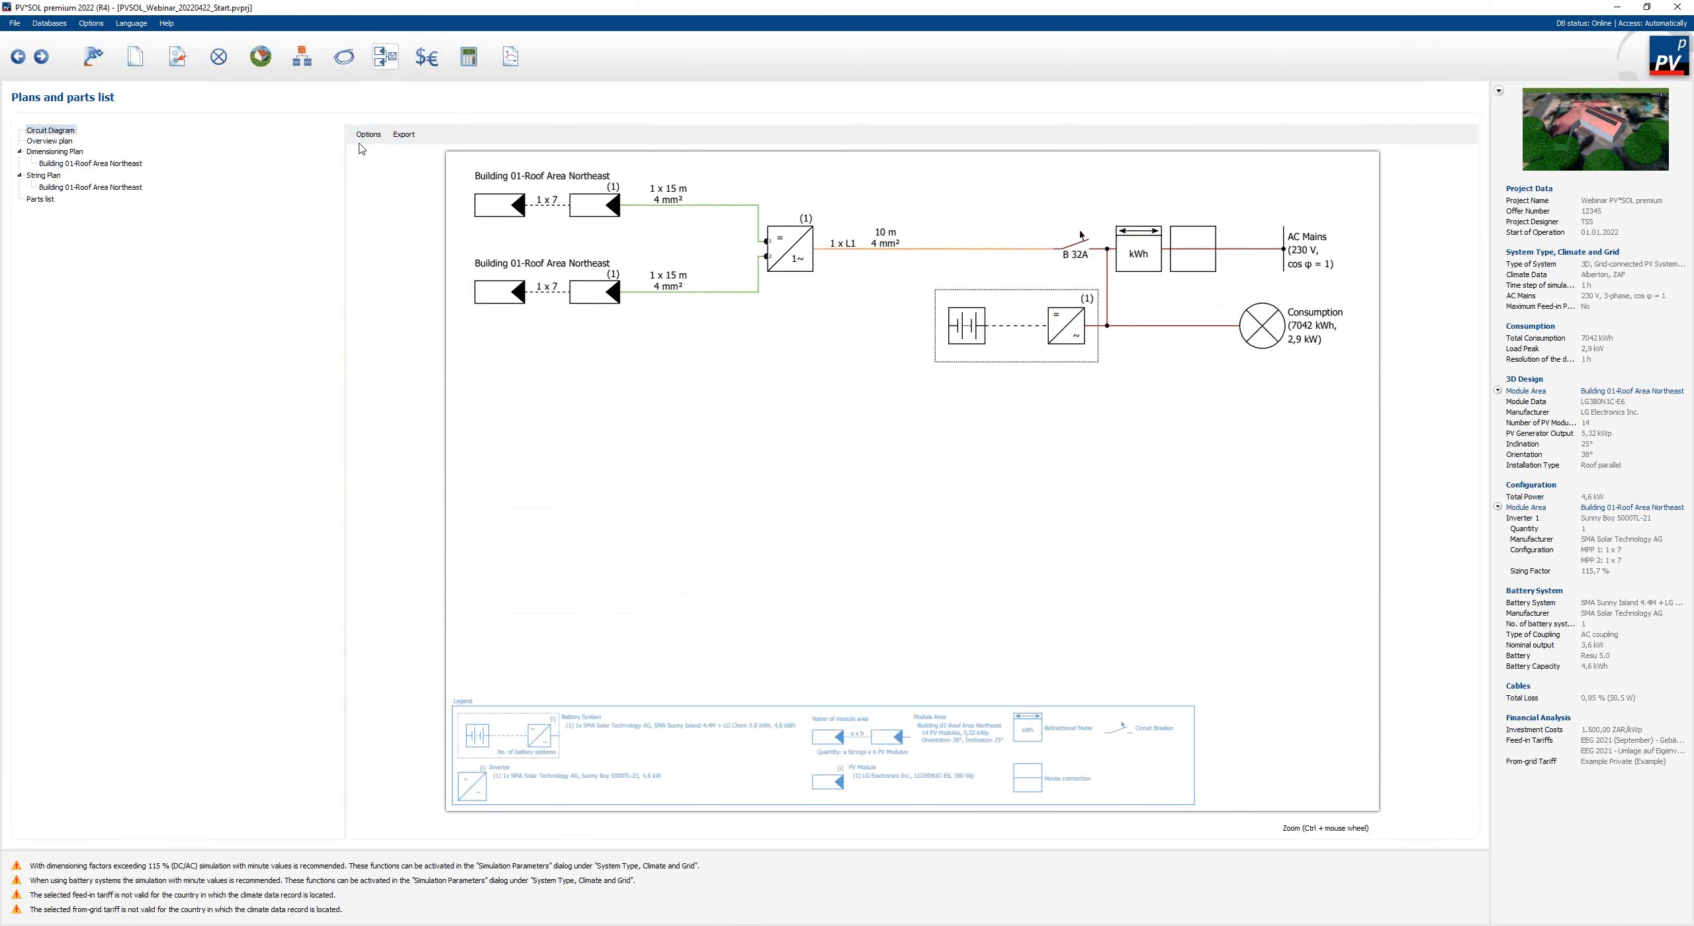
pyautogui.click(391, 137)
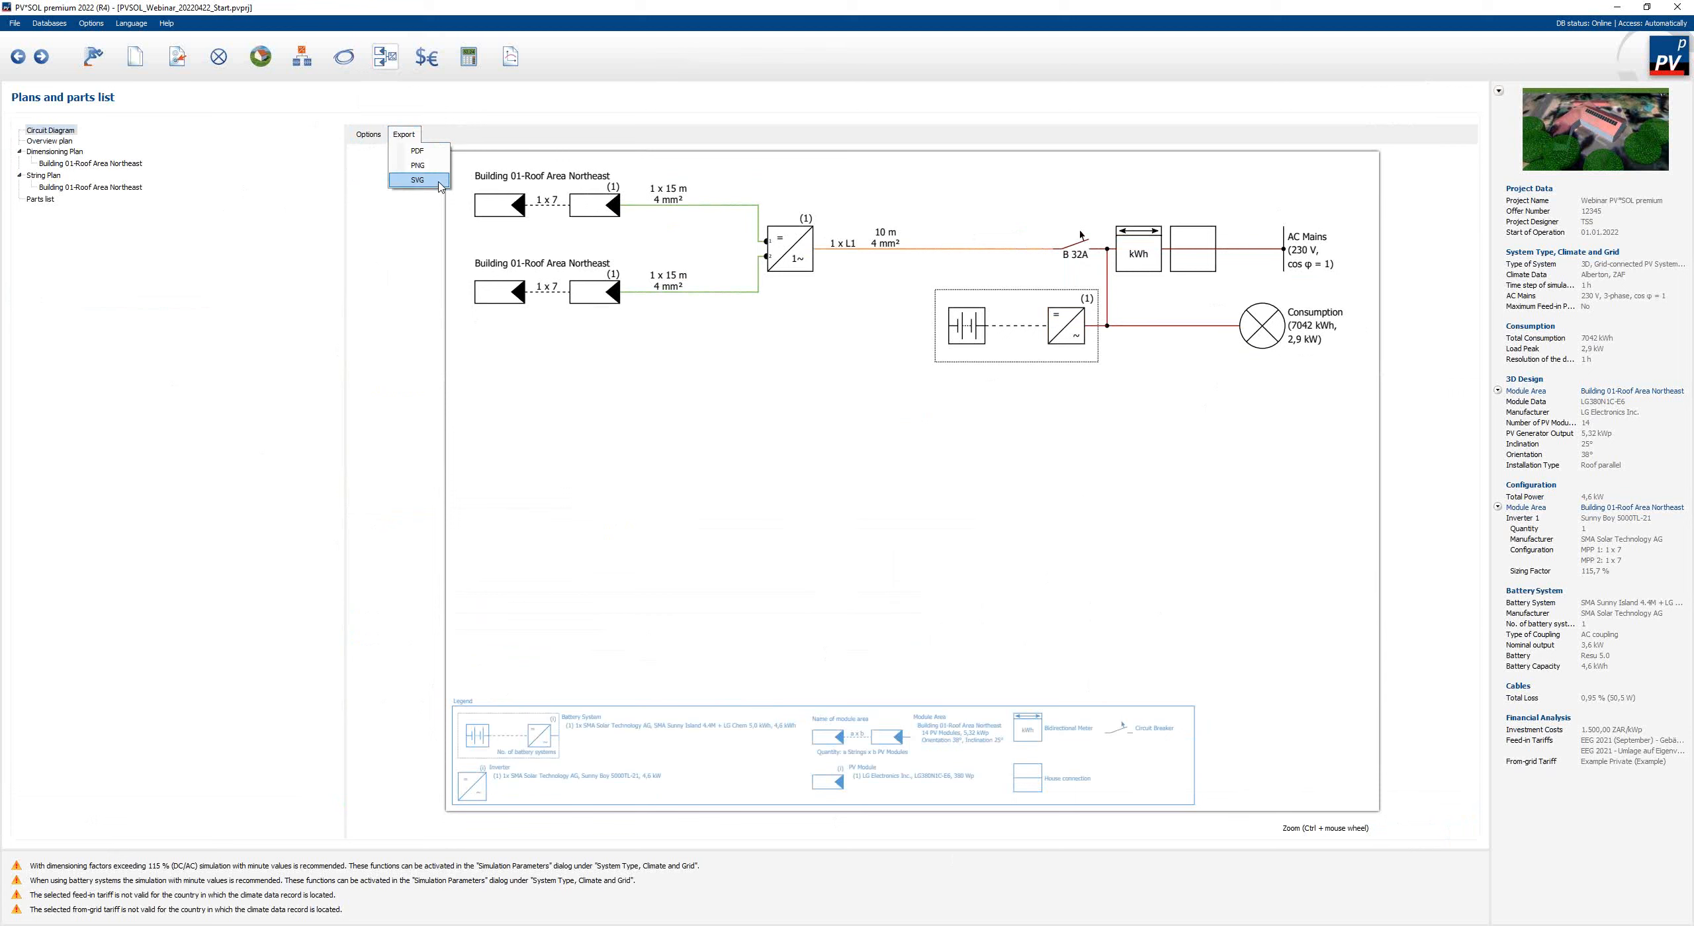
pyautogui.click(334, 170)
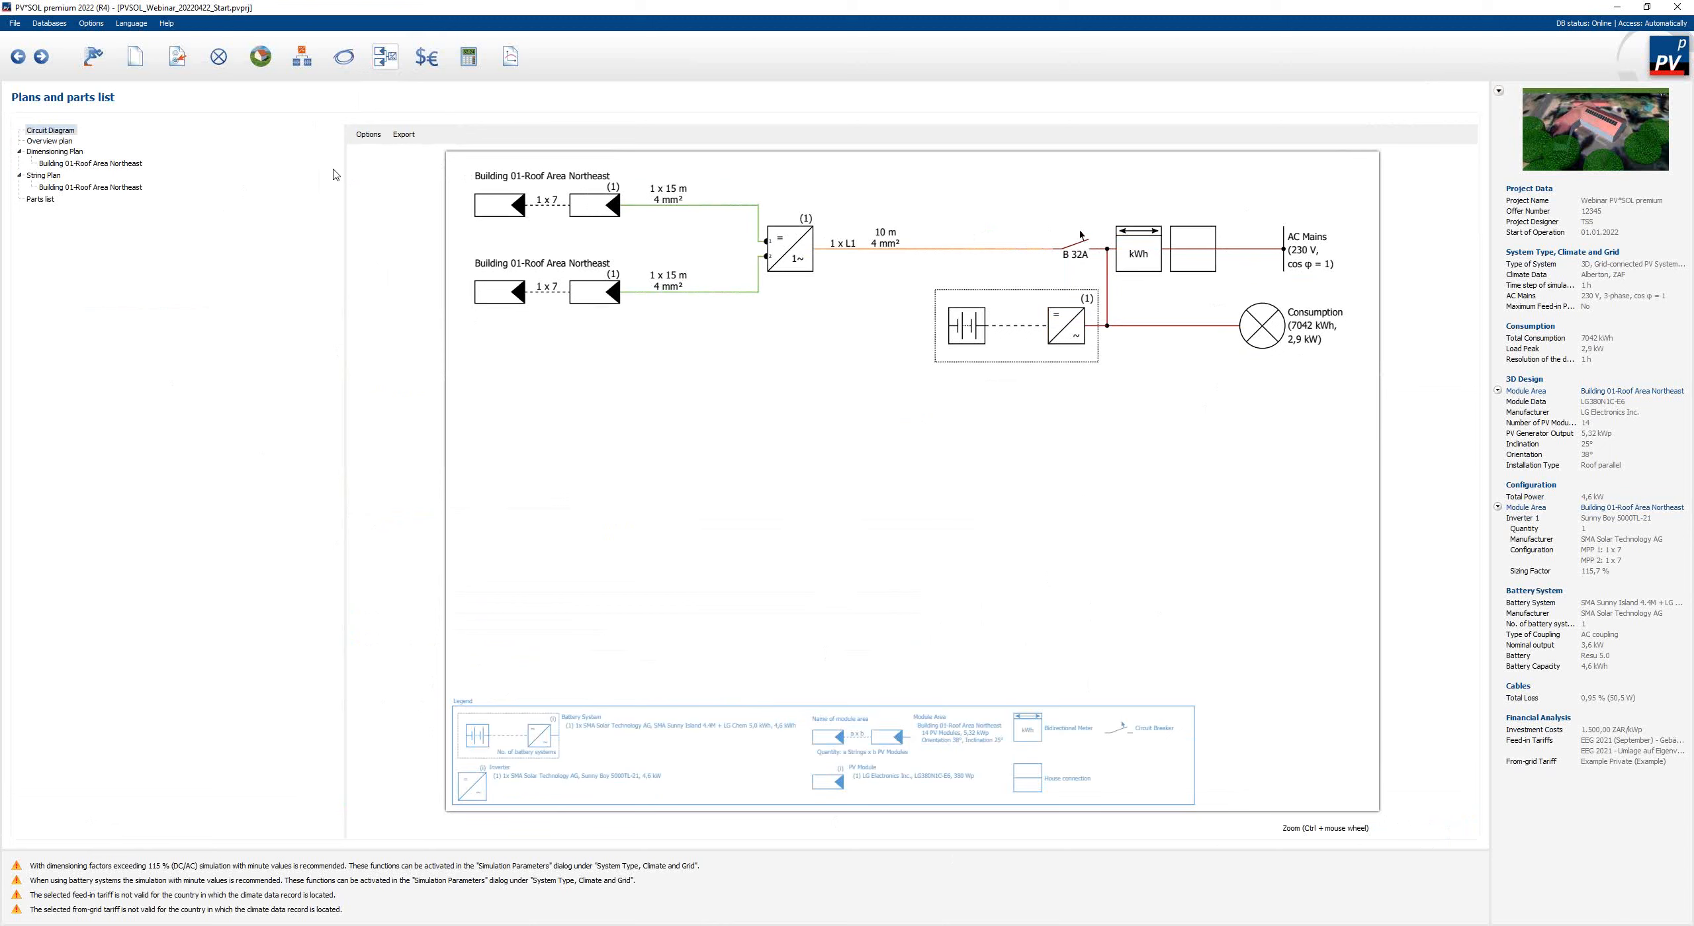
pyautogui.click(364, 139)
pyautogui.moveTo(368, 157)
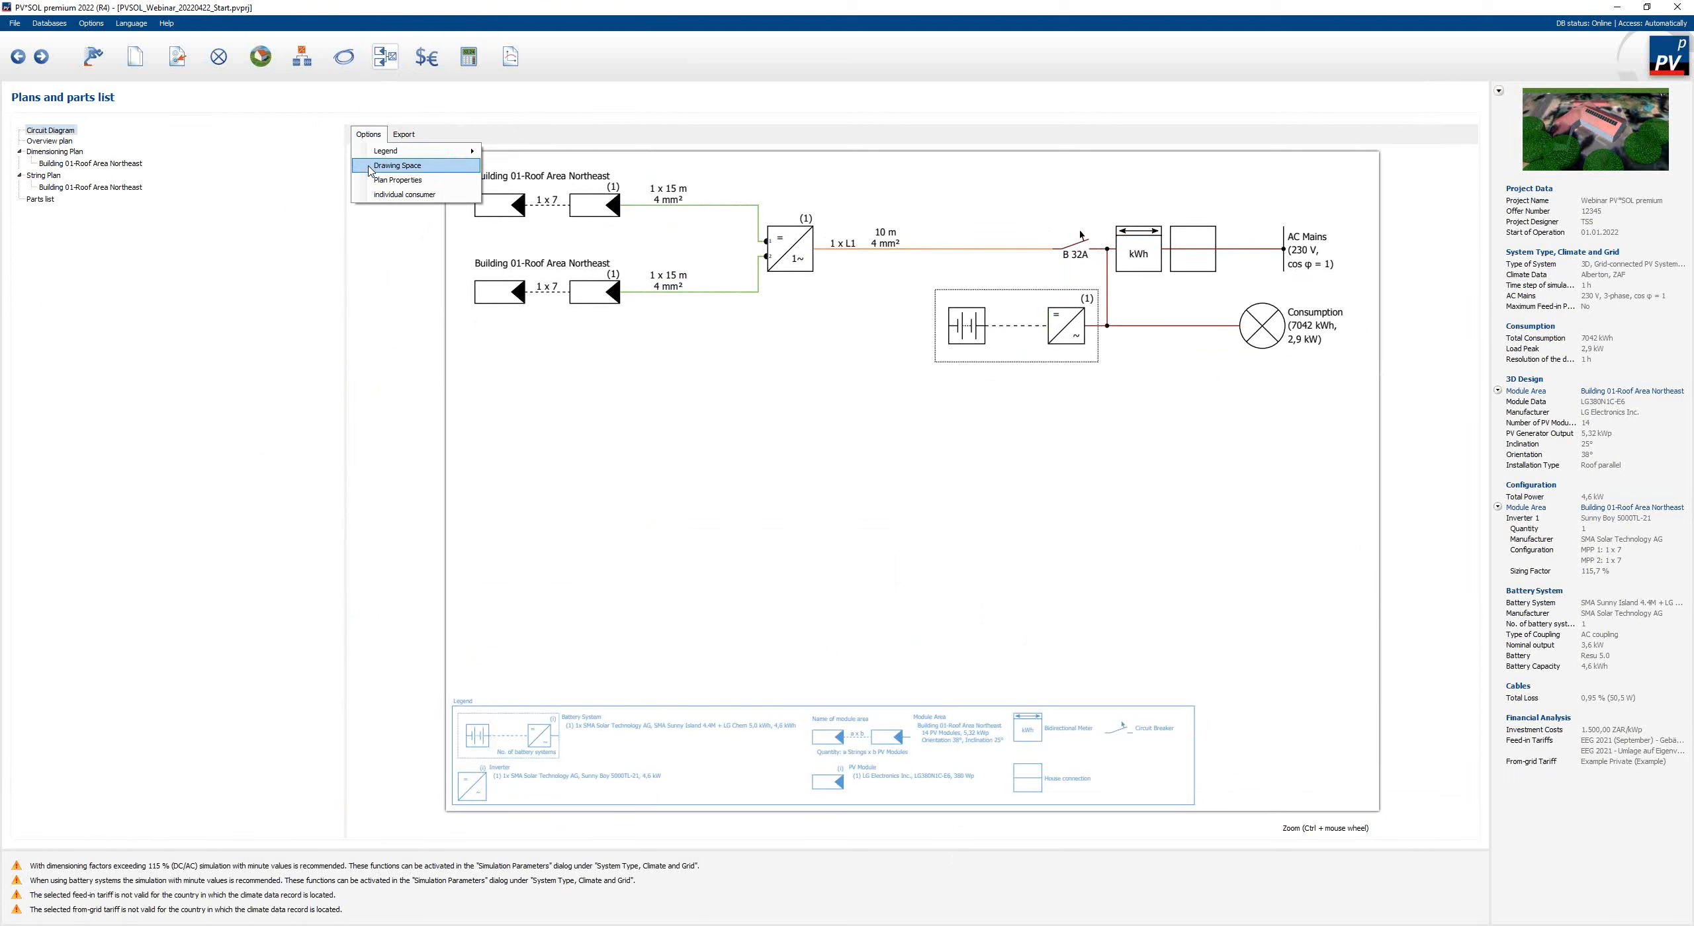
pyautogui.click(397, 165)
# - Enable the colored background for the circuit diagram in the plan properties
pyautogui.click(368, 135)
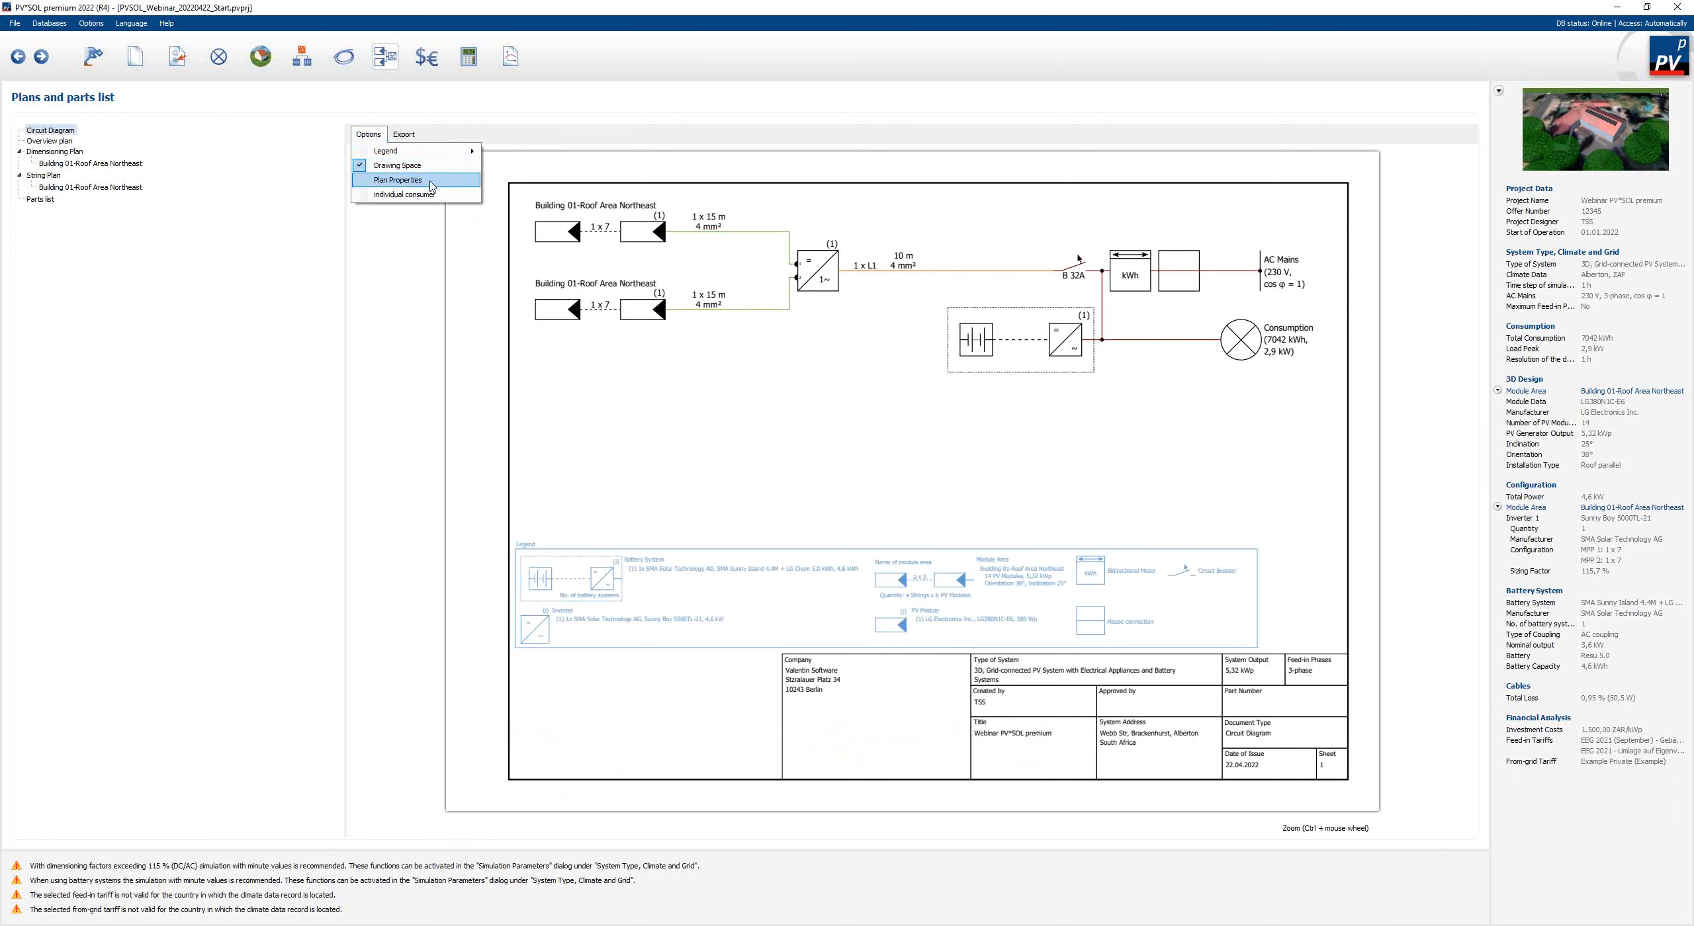
pyautogui.click(398, 180)
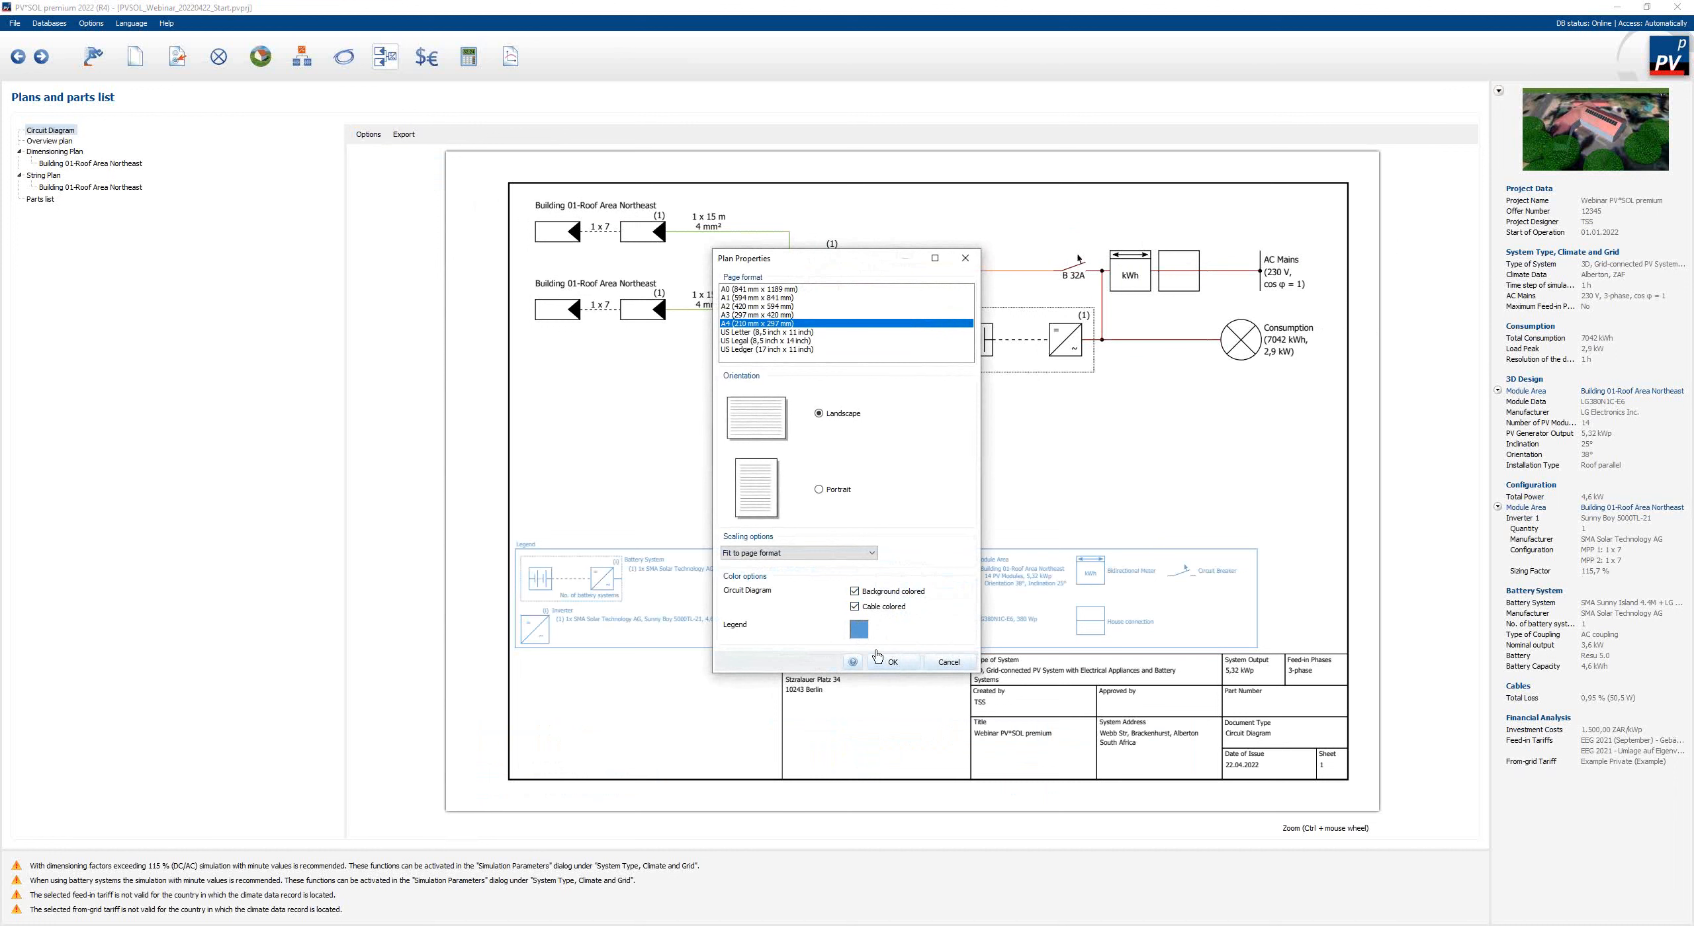
pyautogui.click(892, 663)
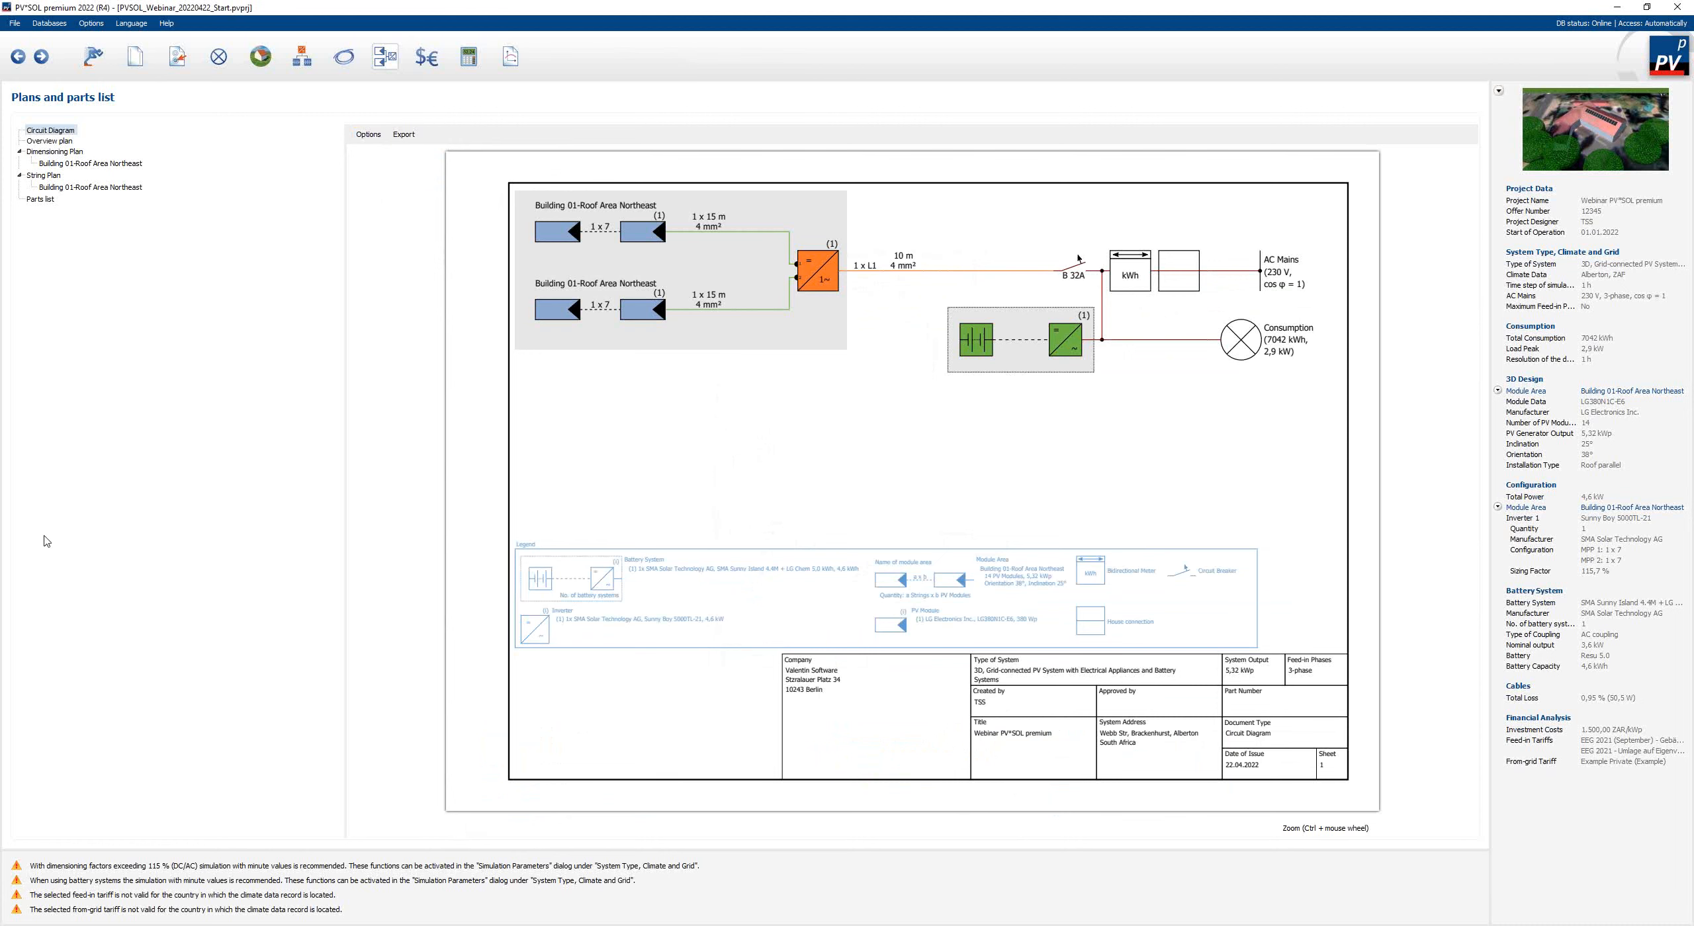
# - Review the overview plan, the string plan of the northeast roof area and the parts list
pyautogui.click(45, 143)
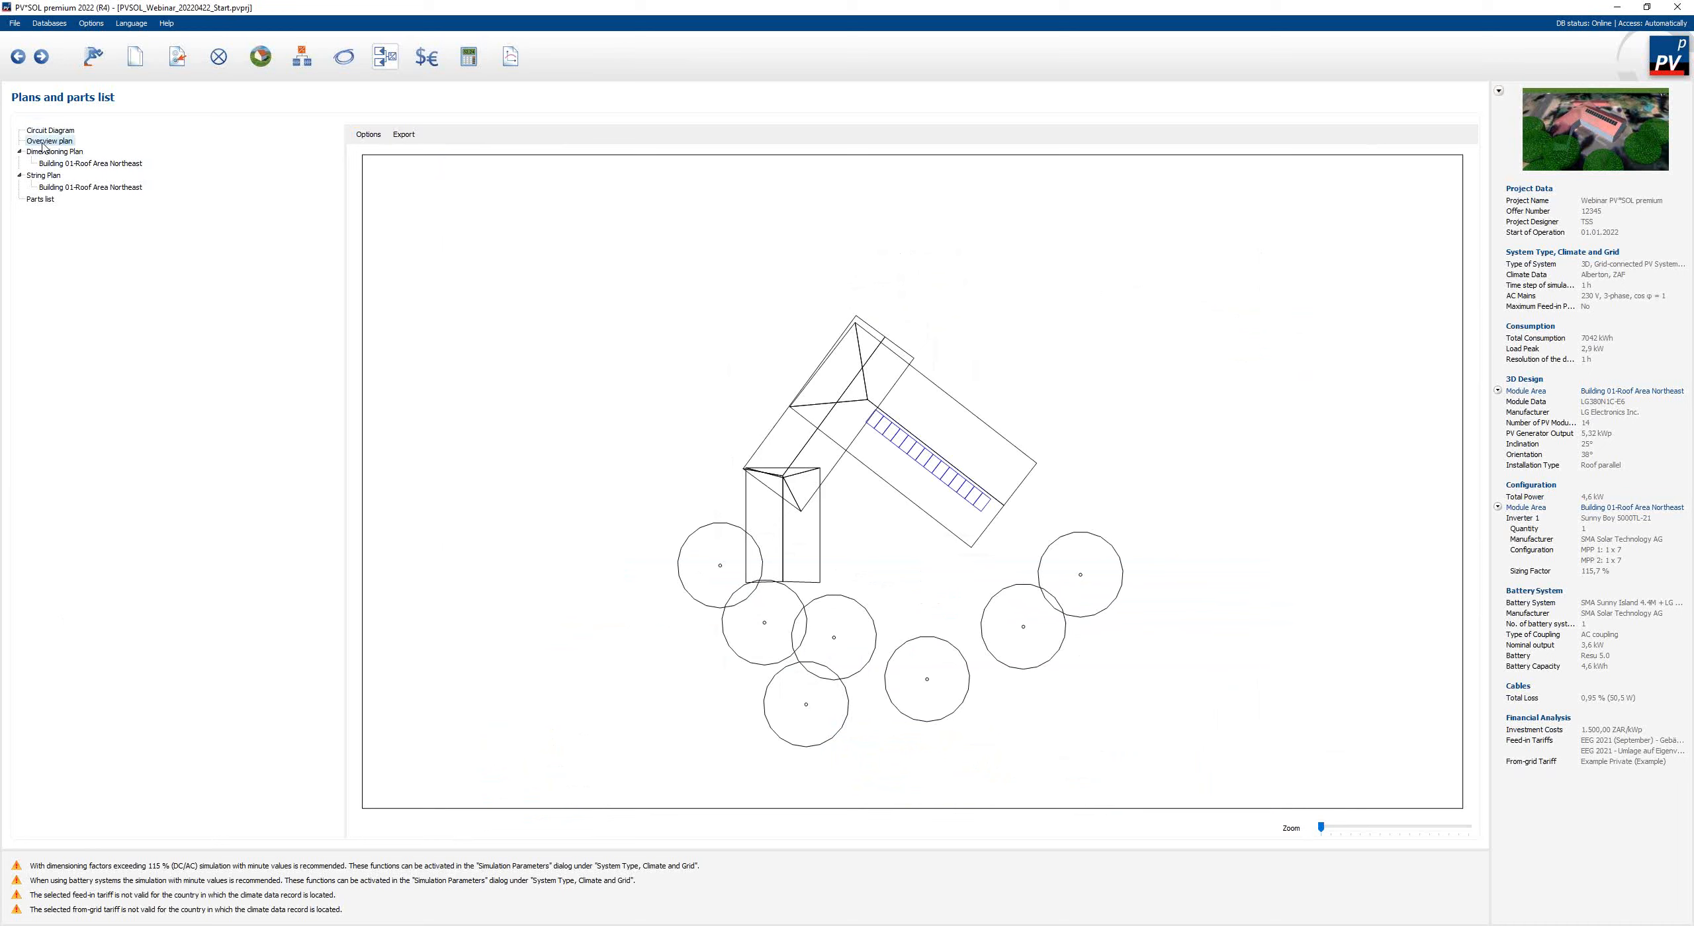
pyautogui.click(48, 188)
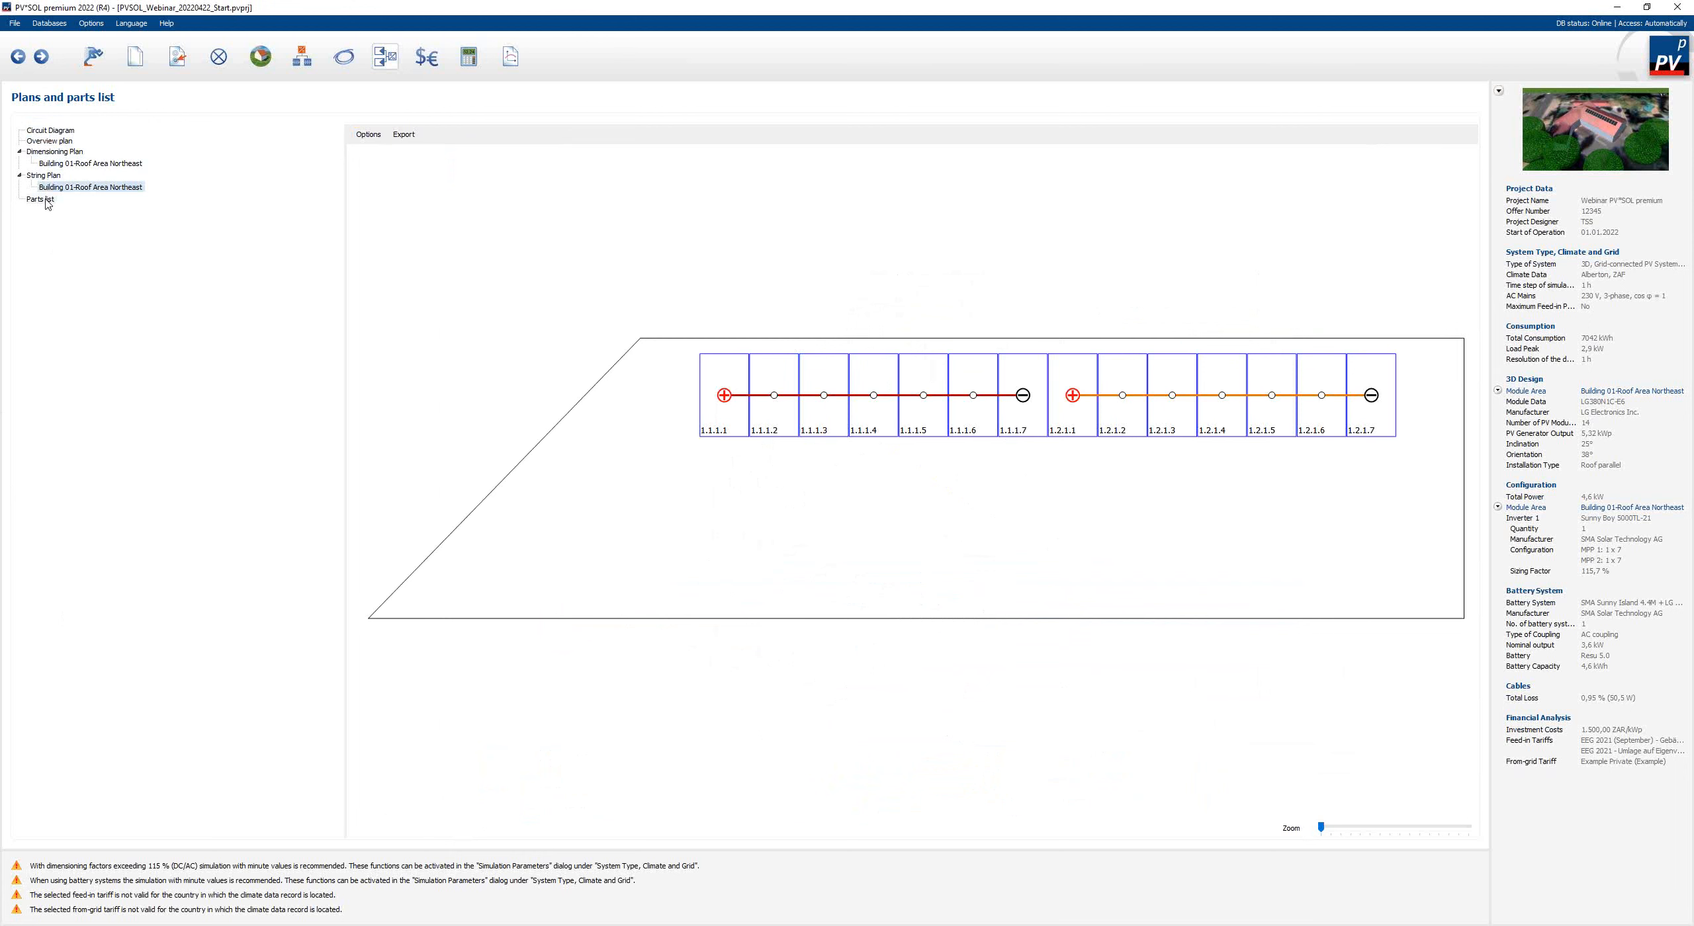
pyautogui.click(41, 199)
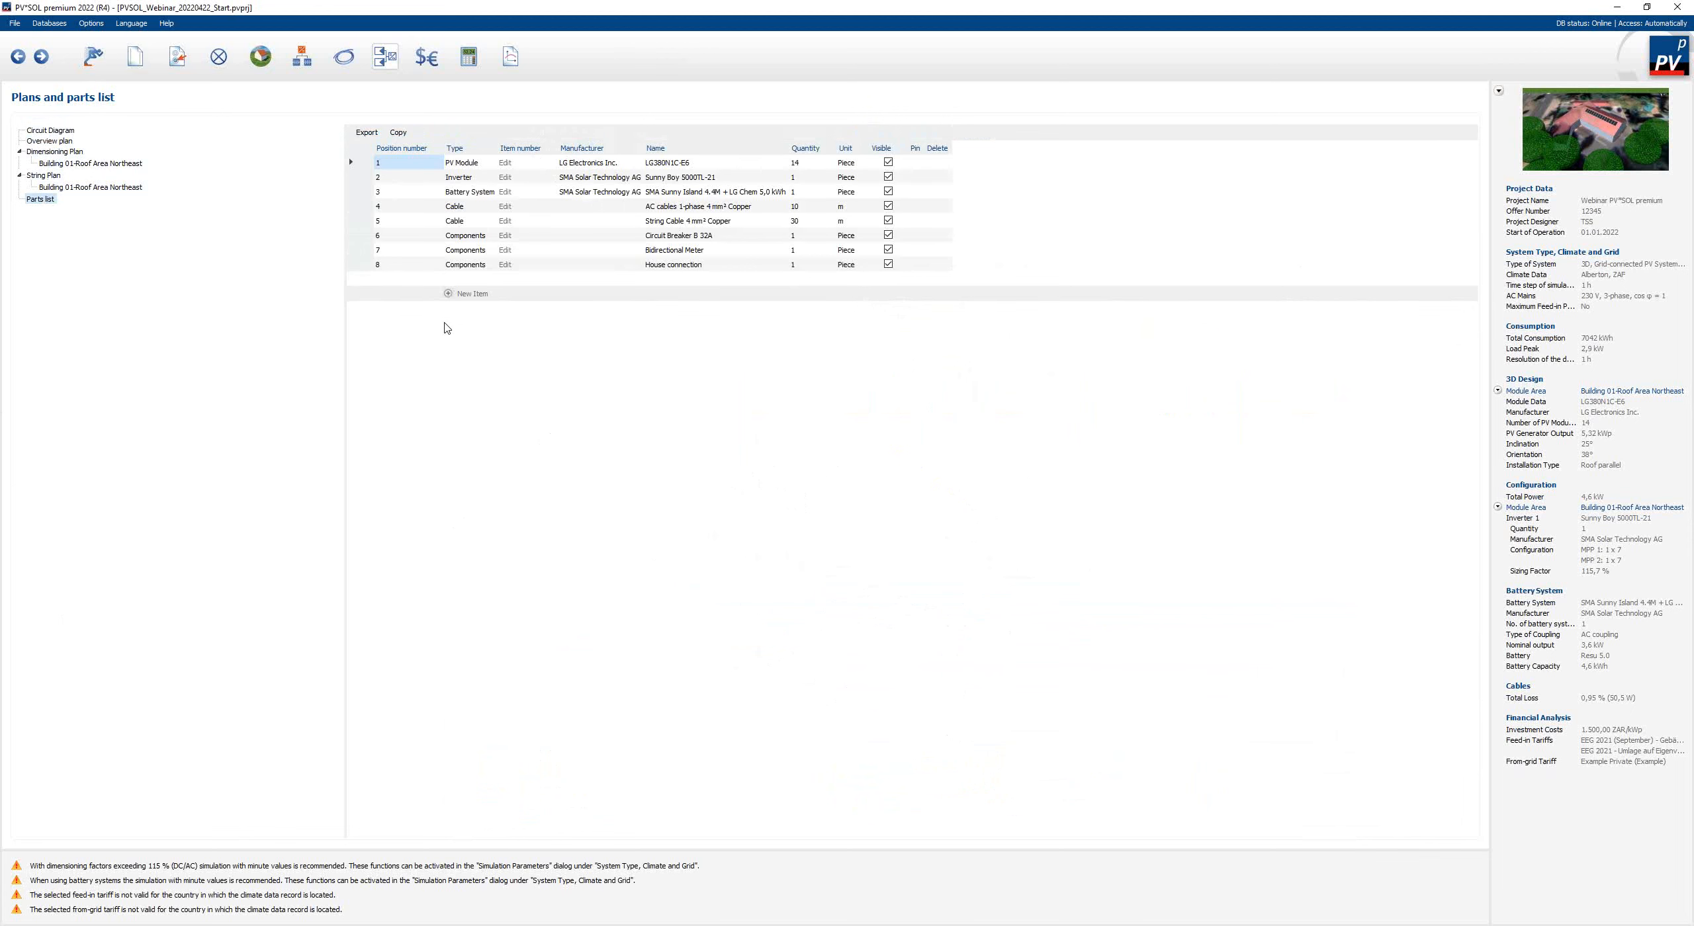
# - Add a parts list item of type Mounting System with item number 123456 and manufacturer Valentin
pyautogui.click(451, 295)
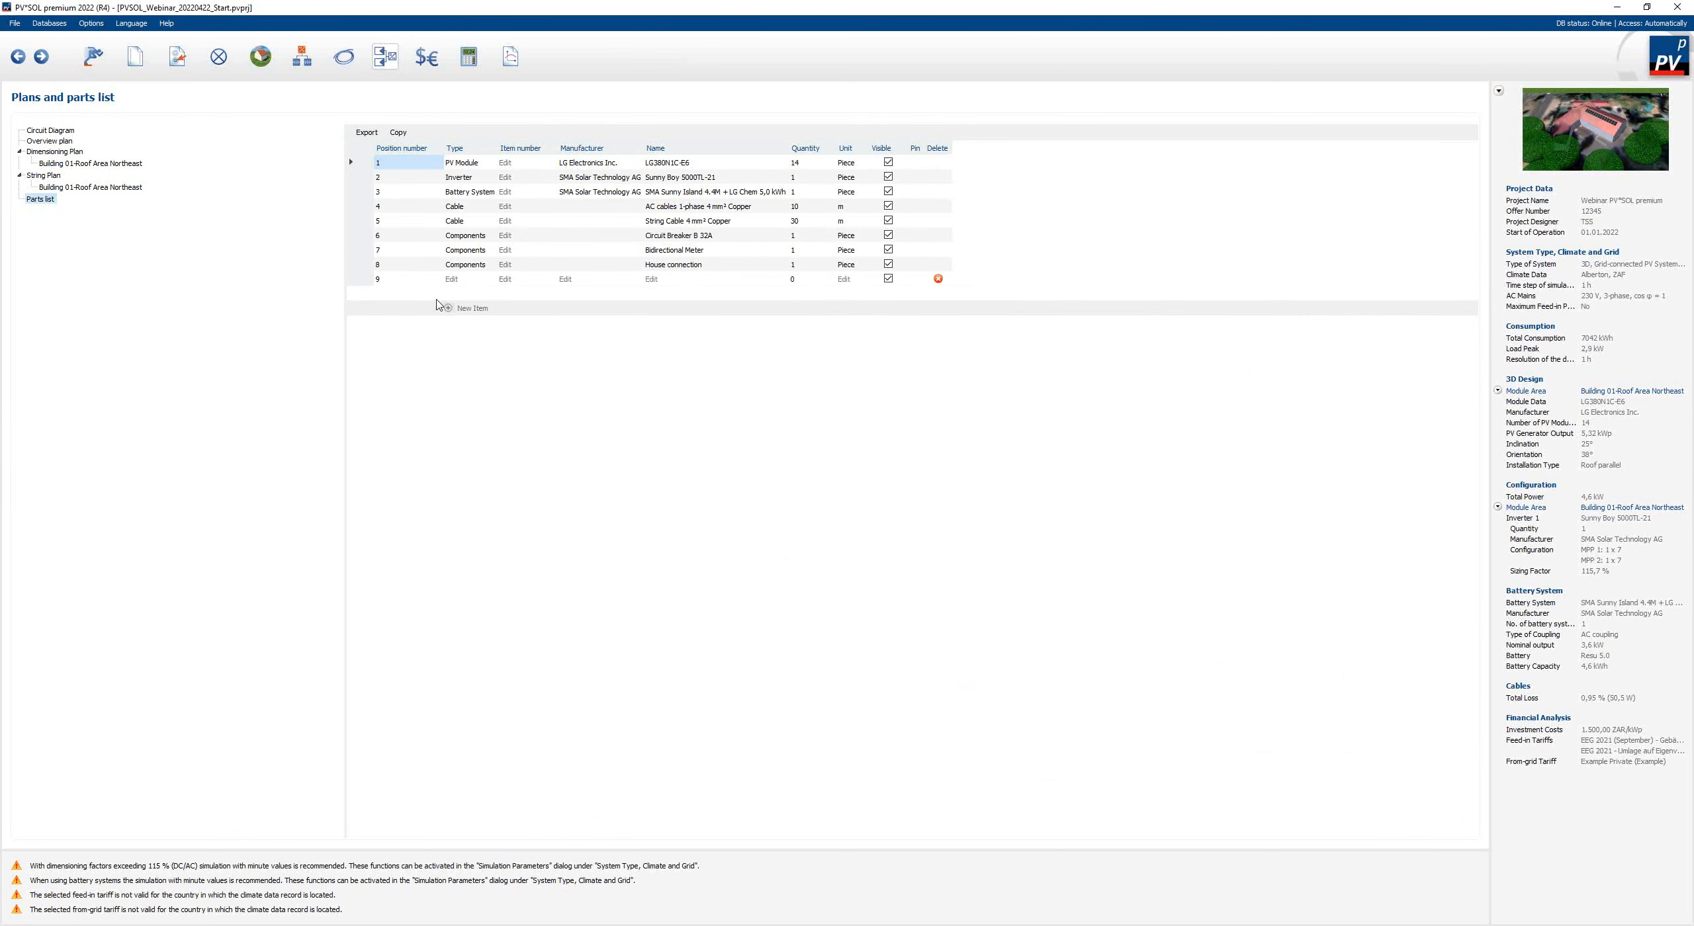
pyautogui.click(453, 279)
pyautogui.write('Mounting System')
pyautogui.click(505, 281)
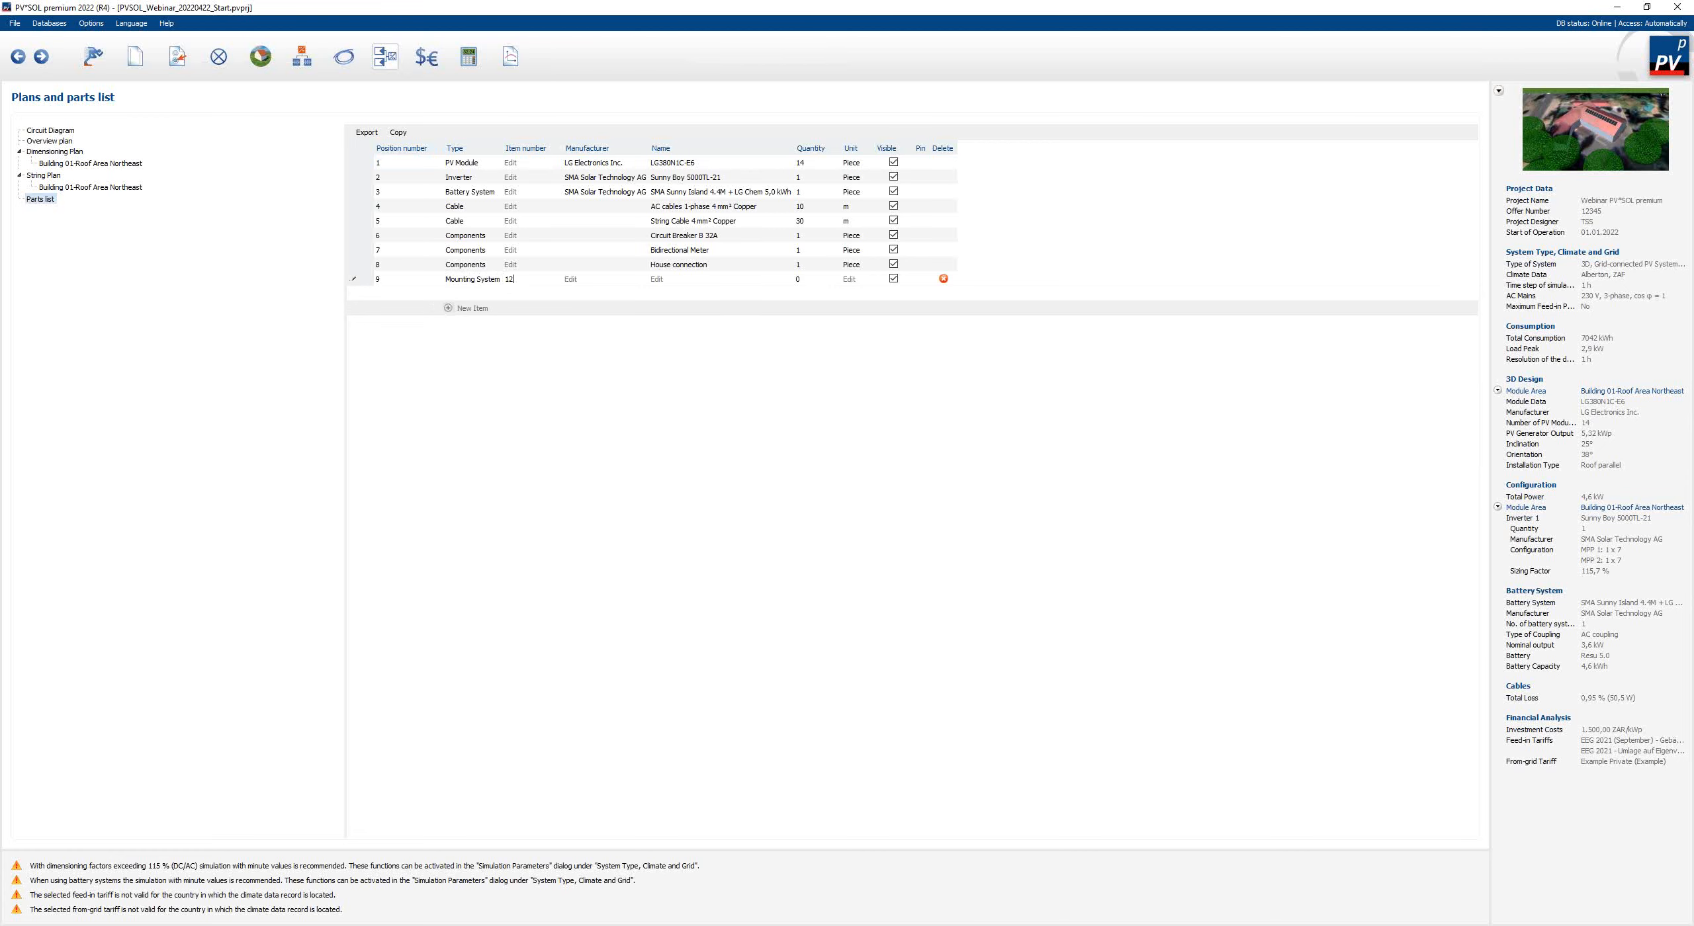
pyautogui.write('123456')
pyautogui.click(576, 281)
pyautogui.write('Valentin')
# - In the financial analysis parameters, set the assessment period to 25 years and the annual average return on capital to 0 %
pyautogui.click(427, 56)
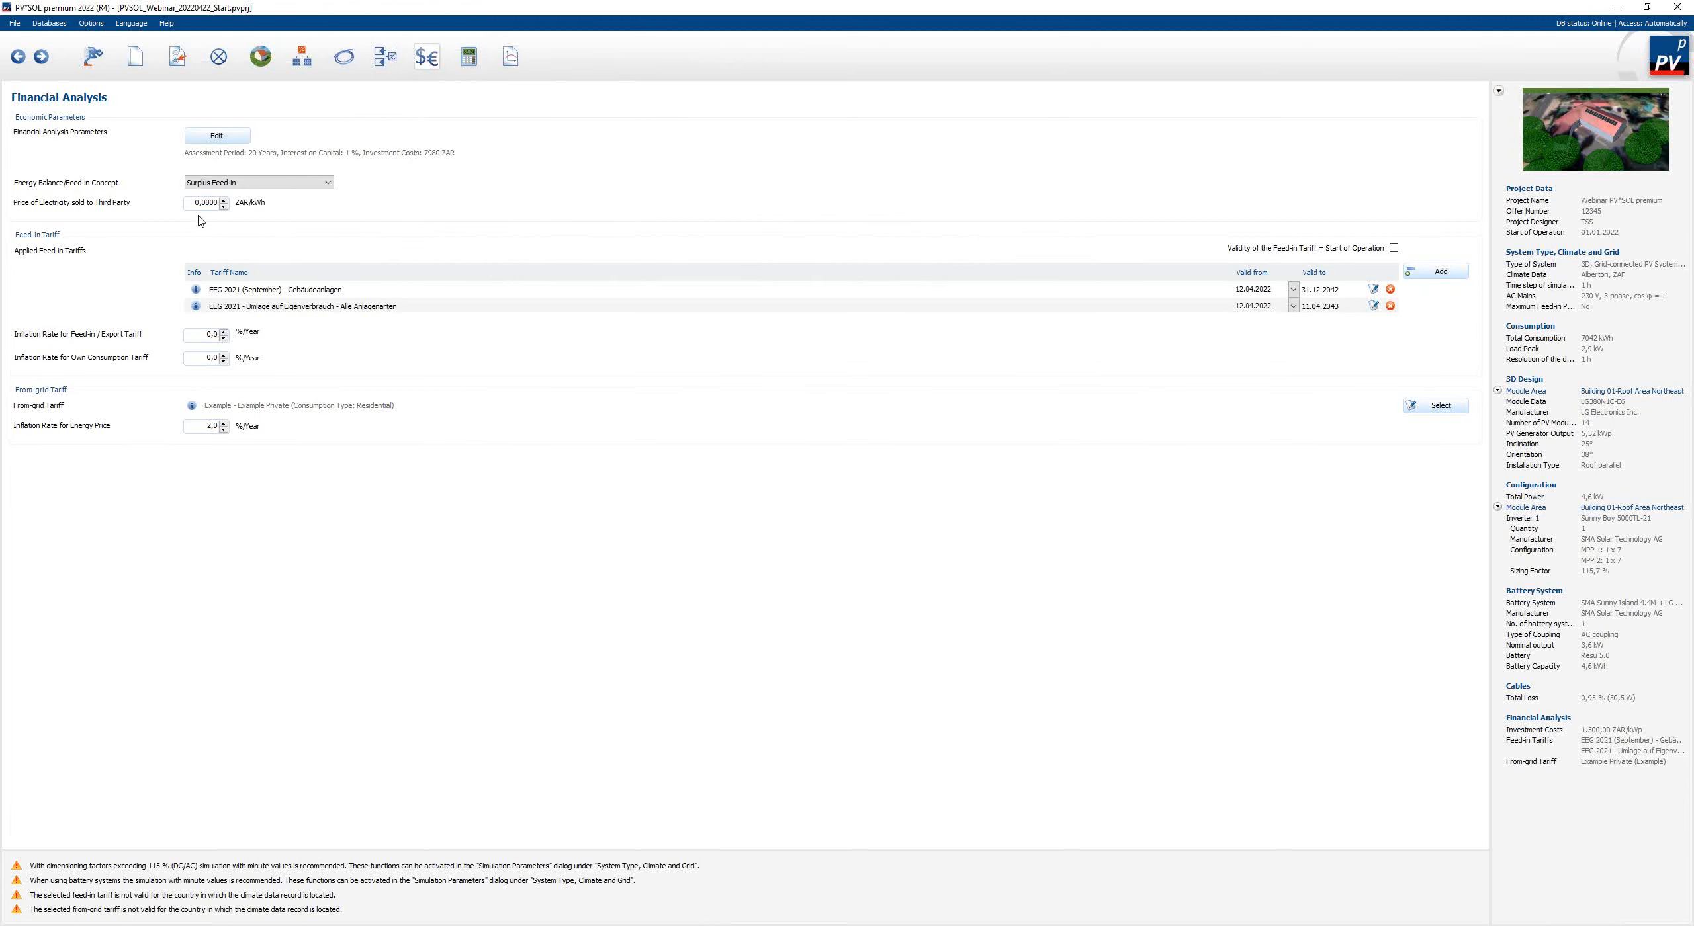
pyautogui.click(218, 136)
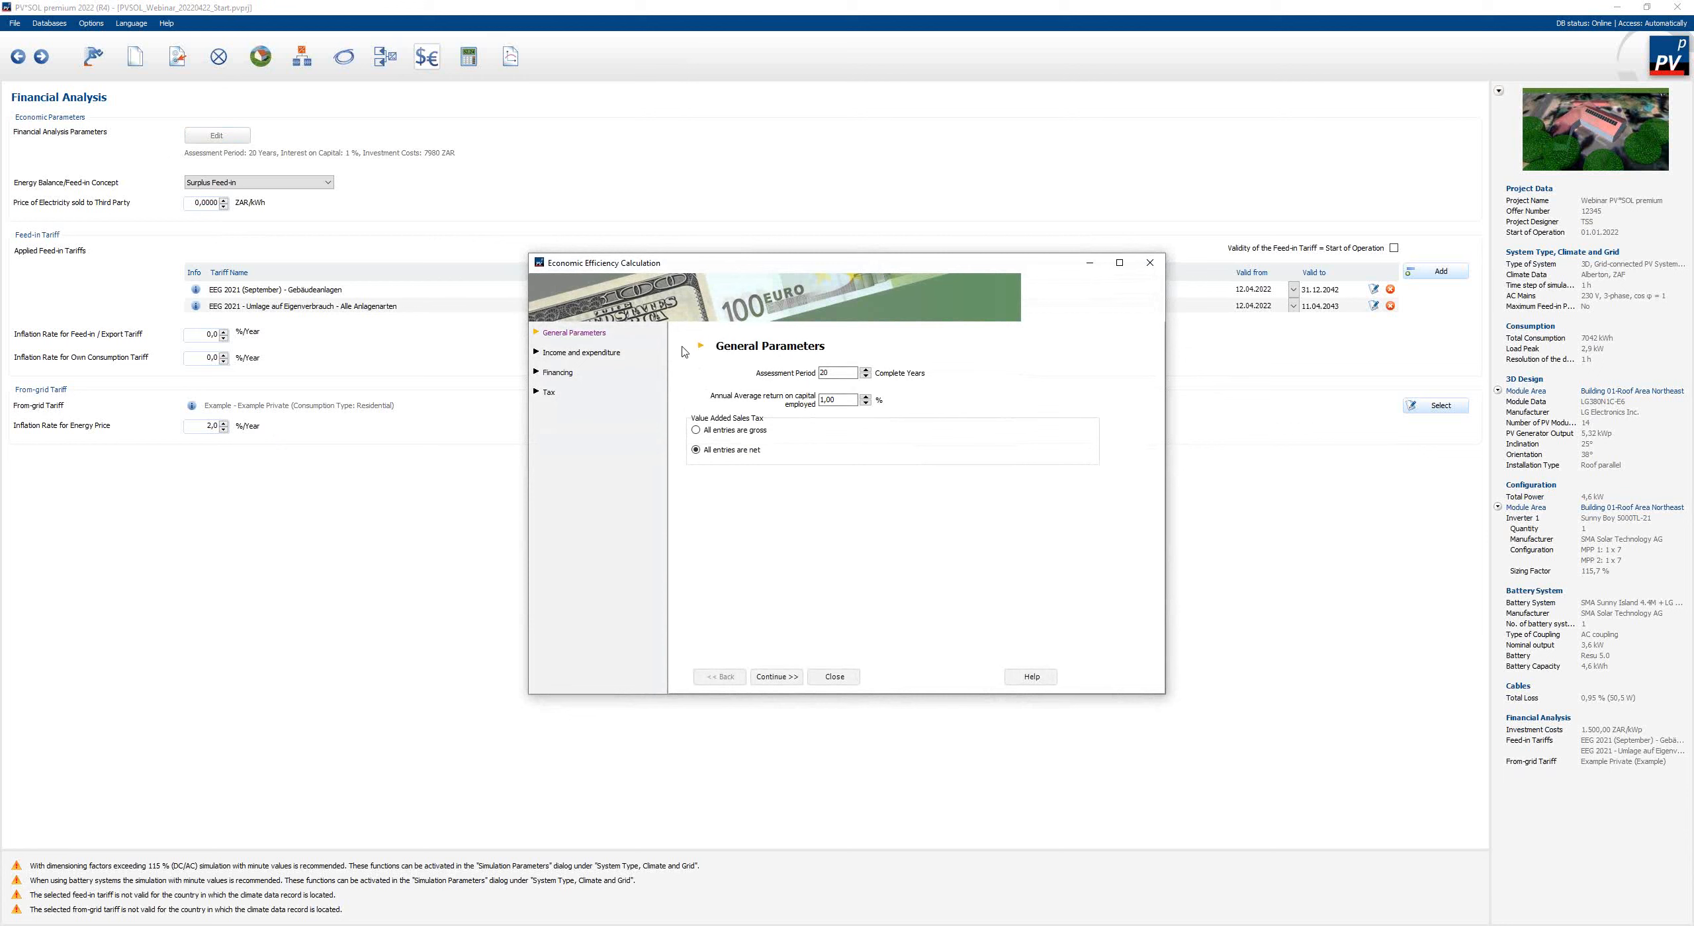
pyautogui.doubleClick(835, 372)
pyautogui.write('25')
pyautogui.doubleClick(843, 401)
pyautogui.write('0')
pyautogui.write('0,')
# - Under income and expenditure, change the unit of the tax deductible outgoing system cost to ZAR
pyautogui.click(777, 677)
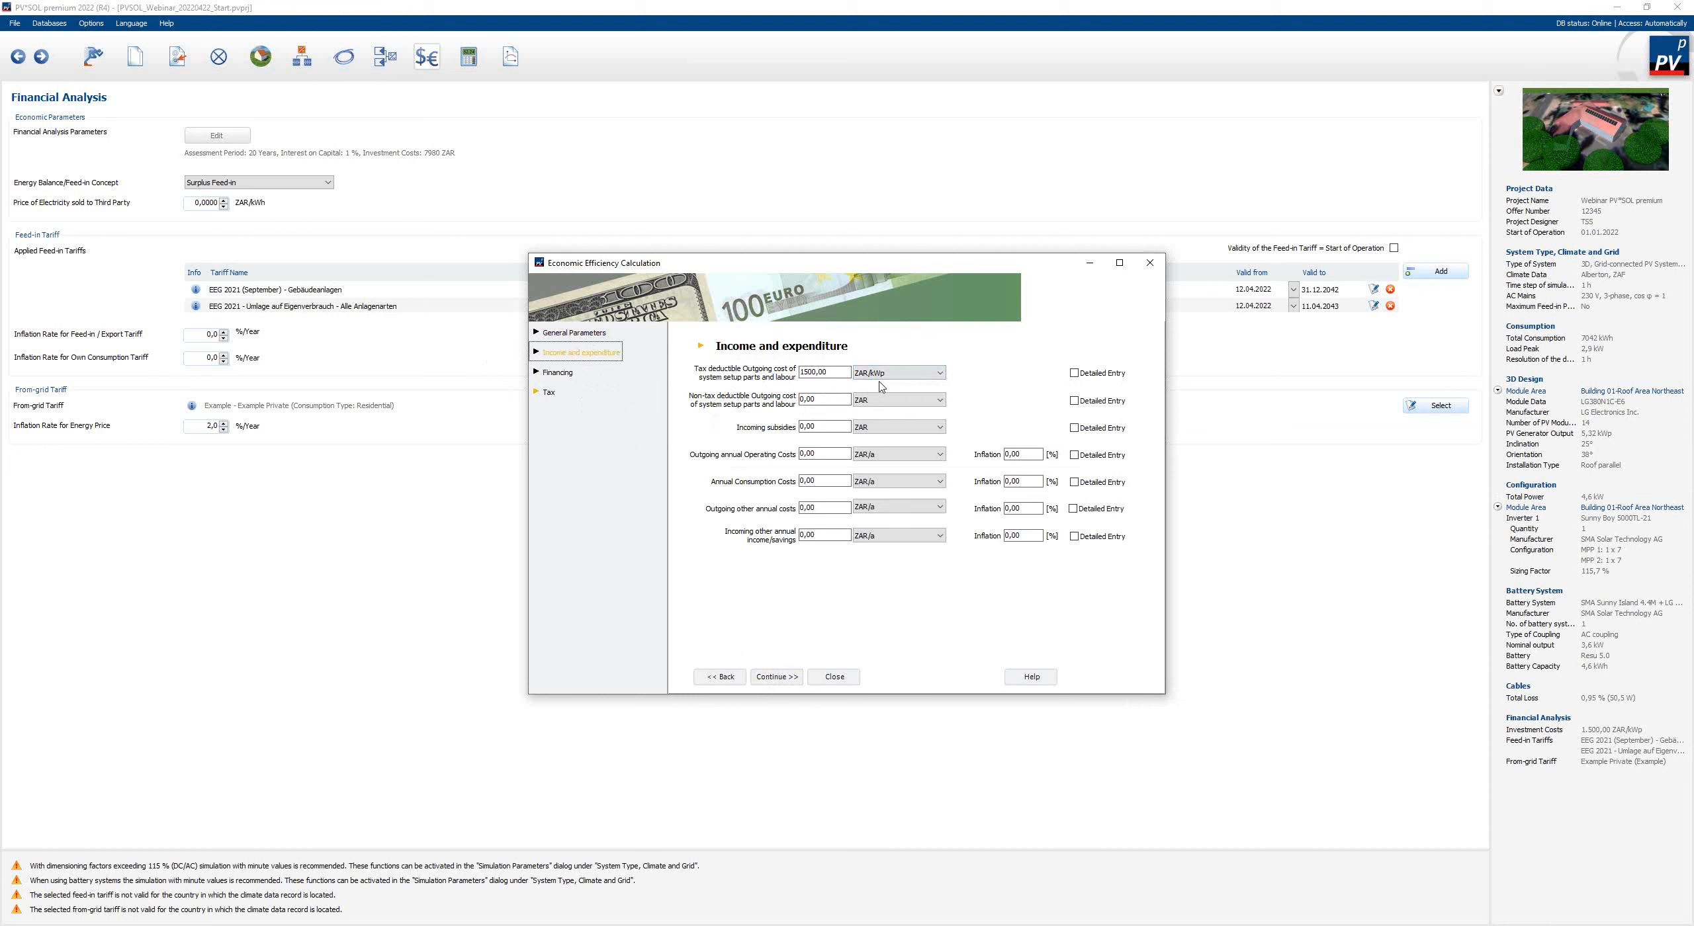
pyautogui.click(942, 376)
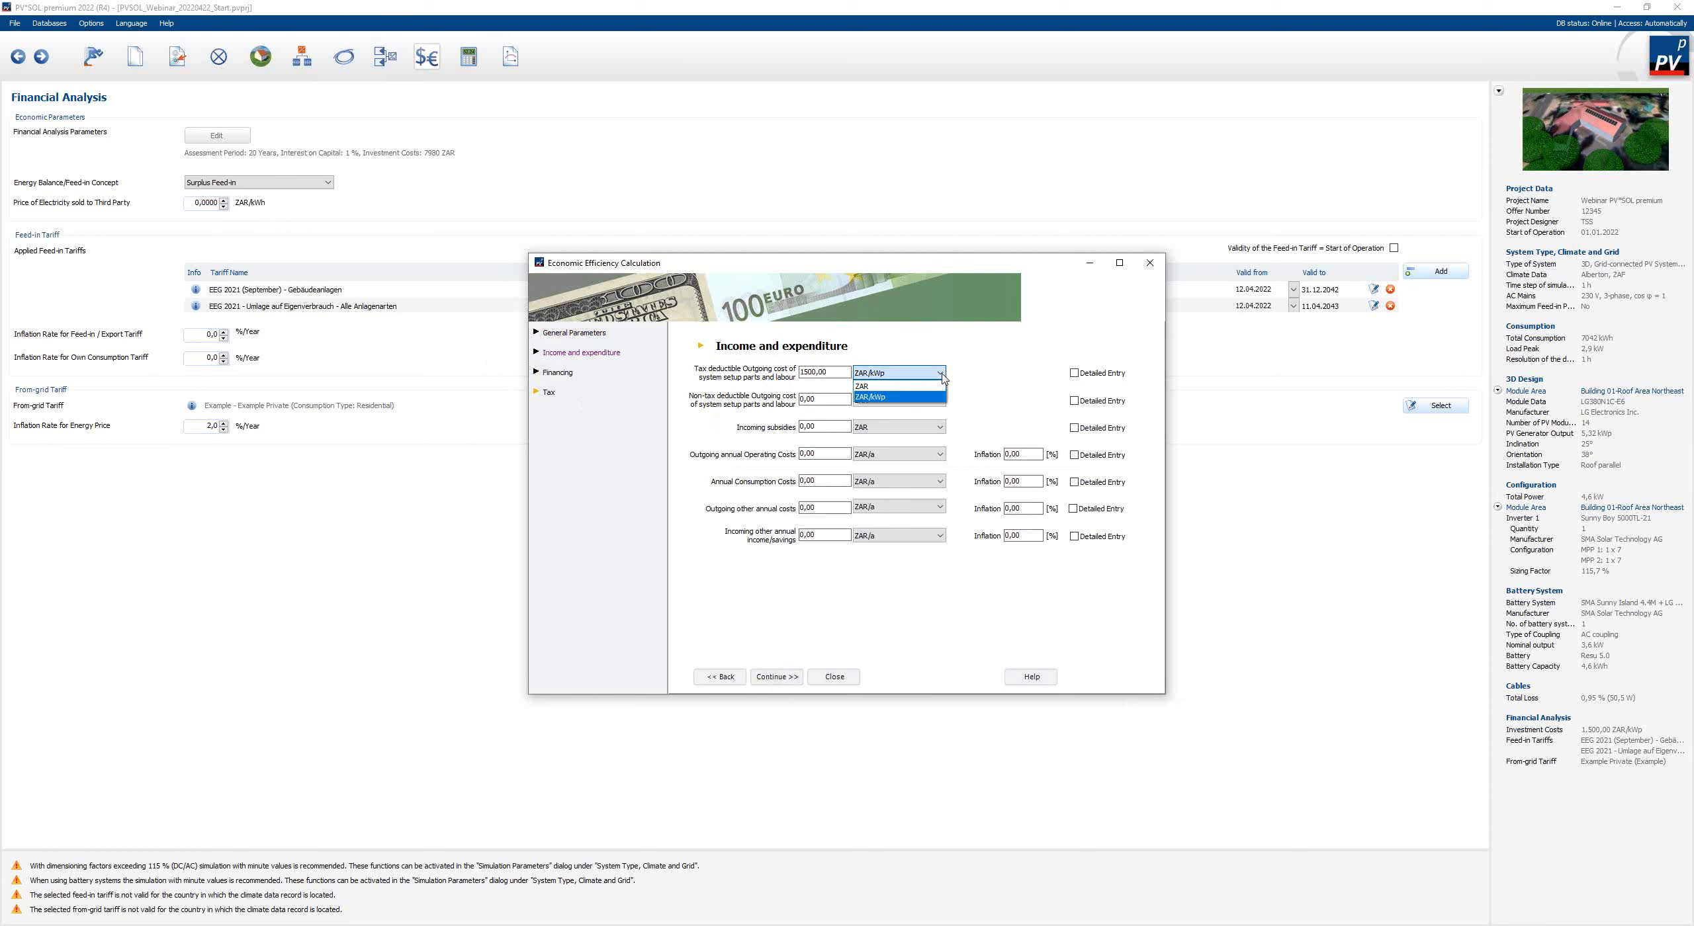
pyautogui.click(934, 387)
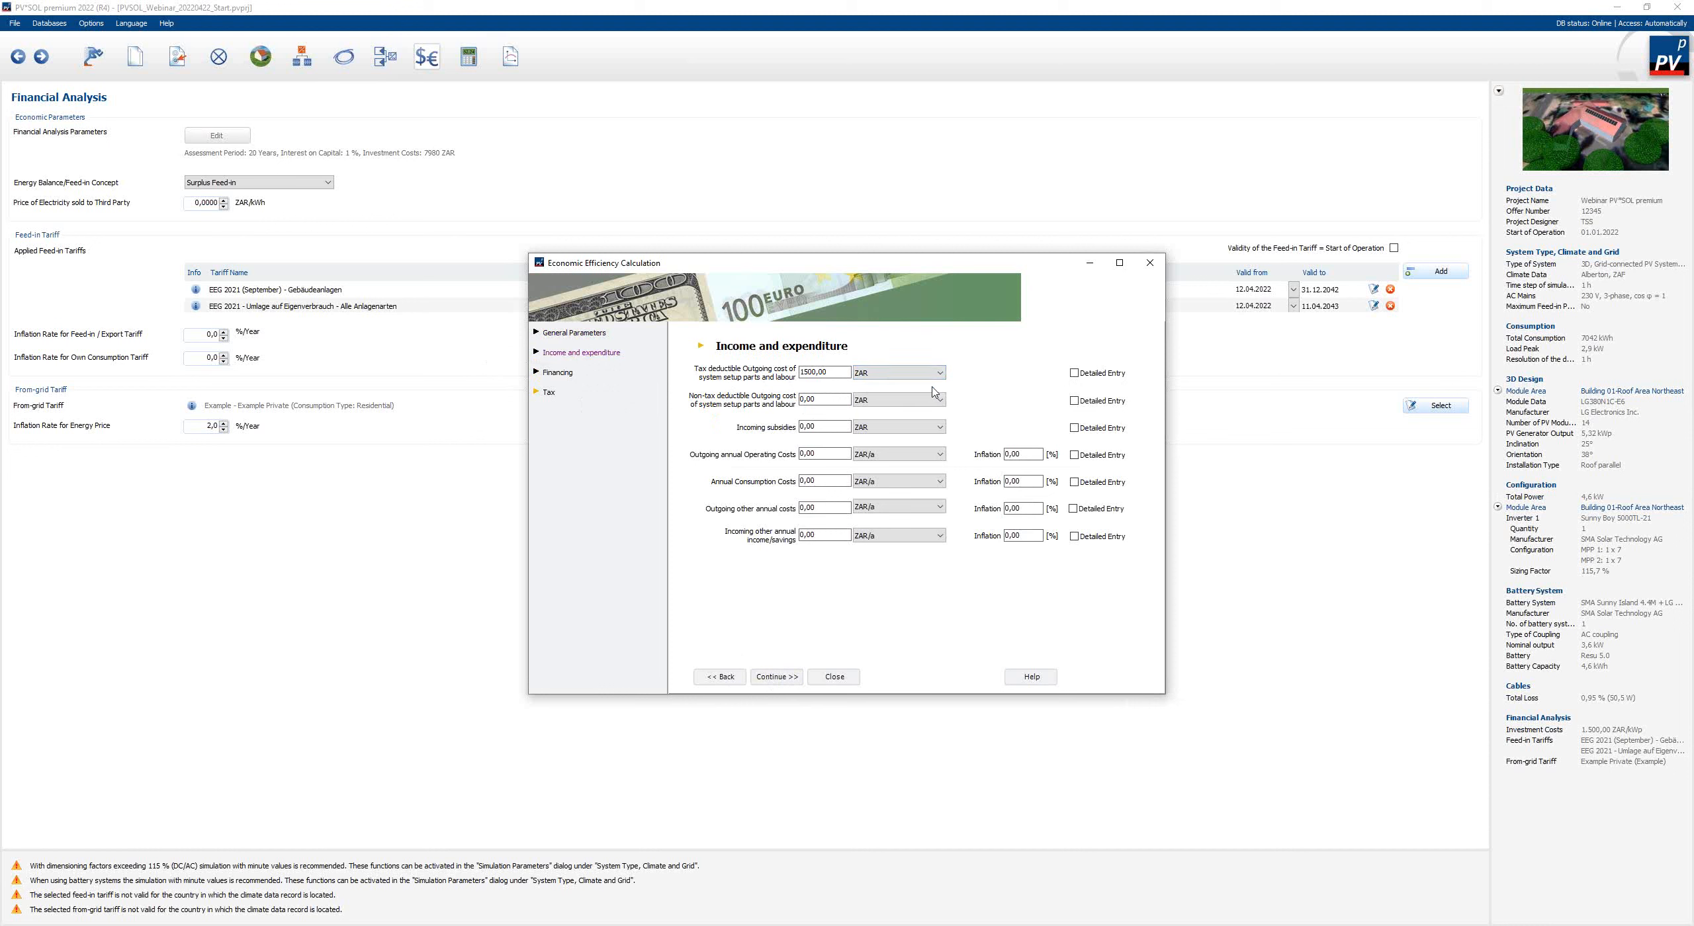
# - Try the detailed entry of the tax deductible system cost by adding a second position to the investment costs
pyautogui.click(1075, 374)
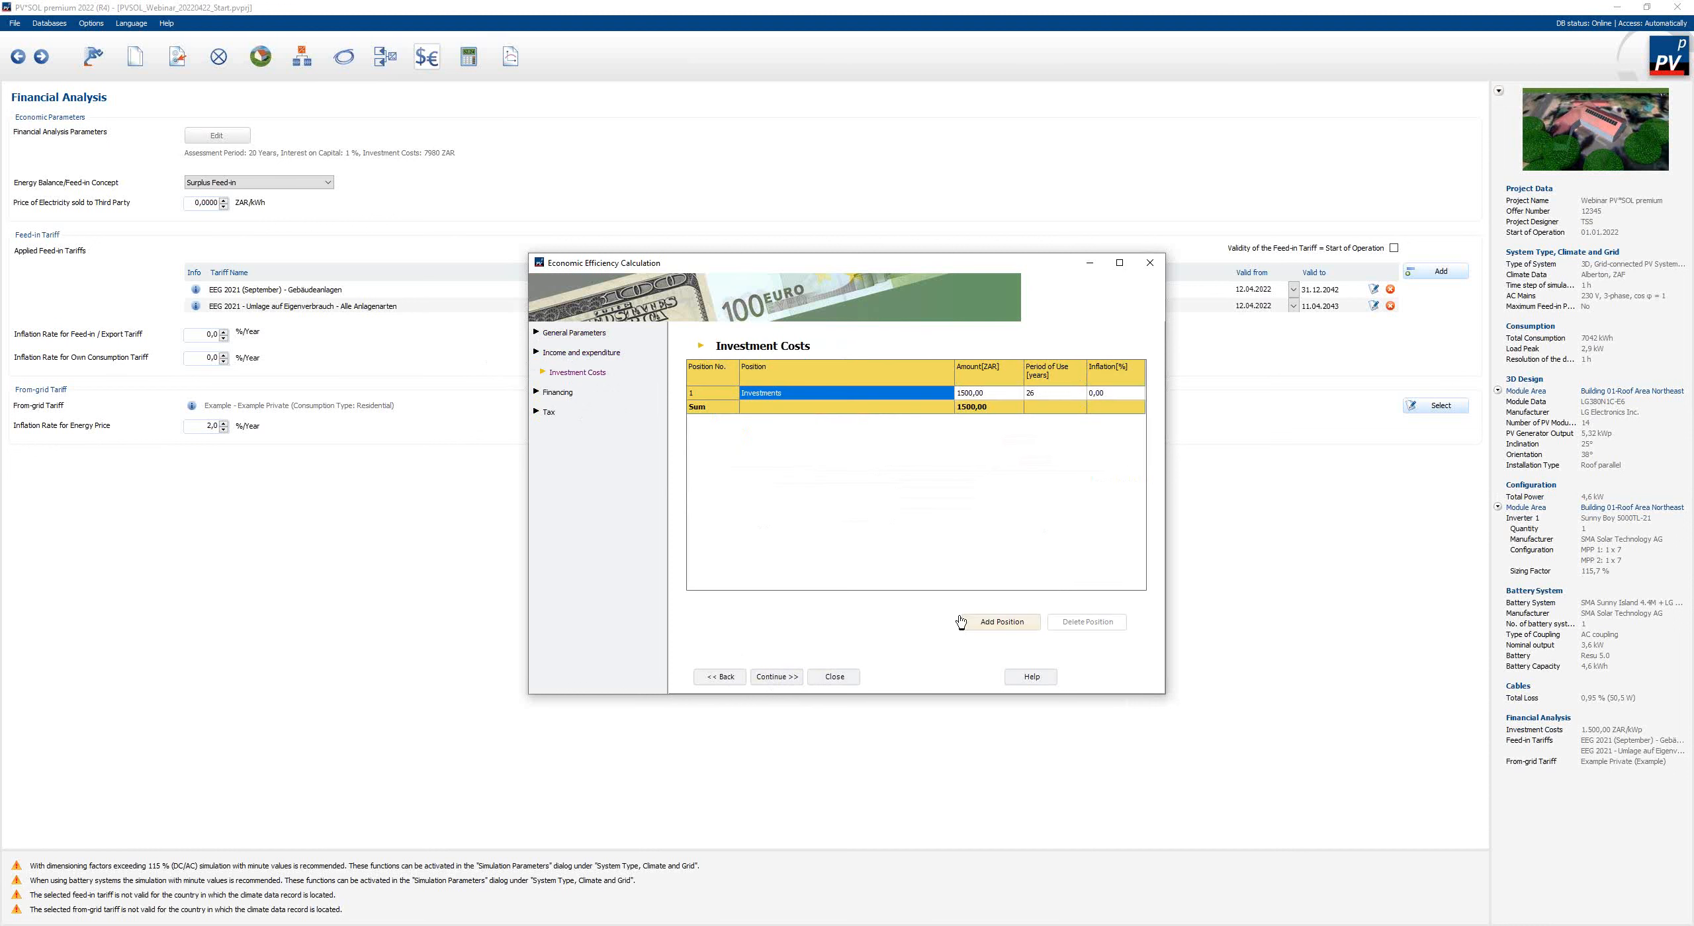
pyautogui.click(997, 624)
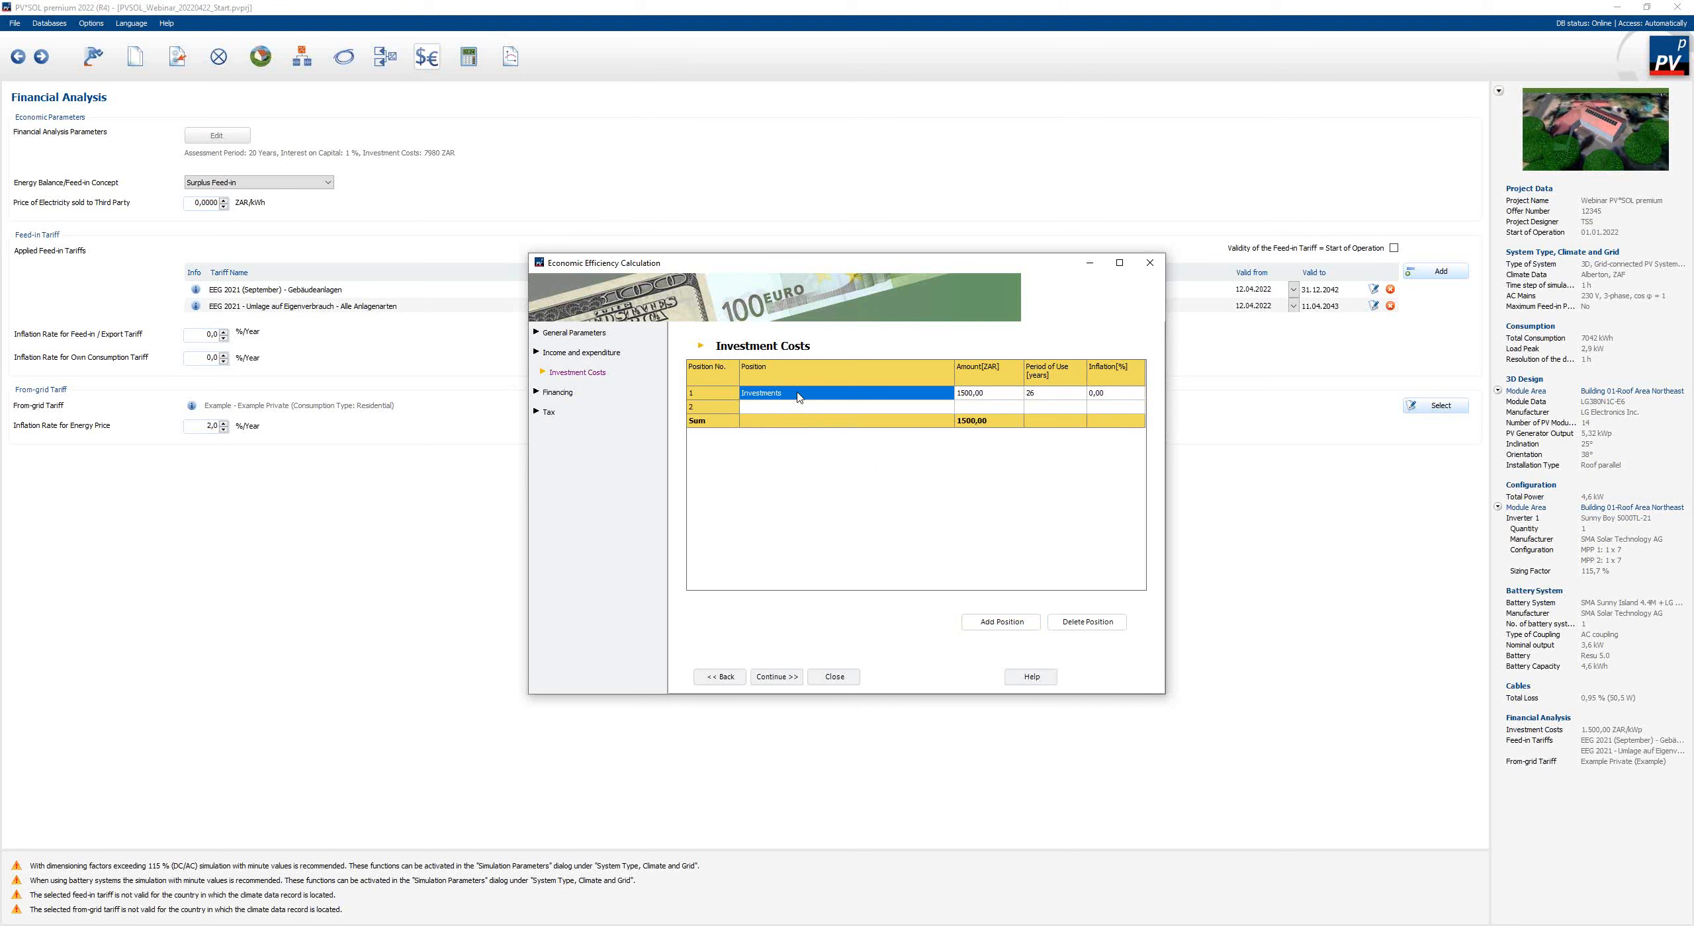
pyautogui.click(878, 481)
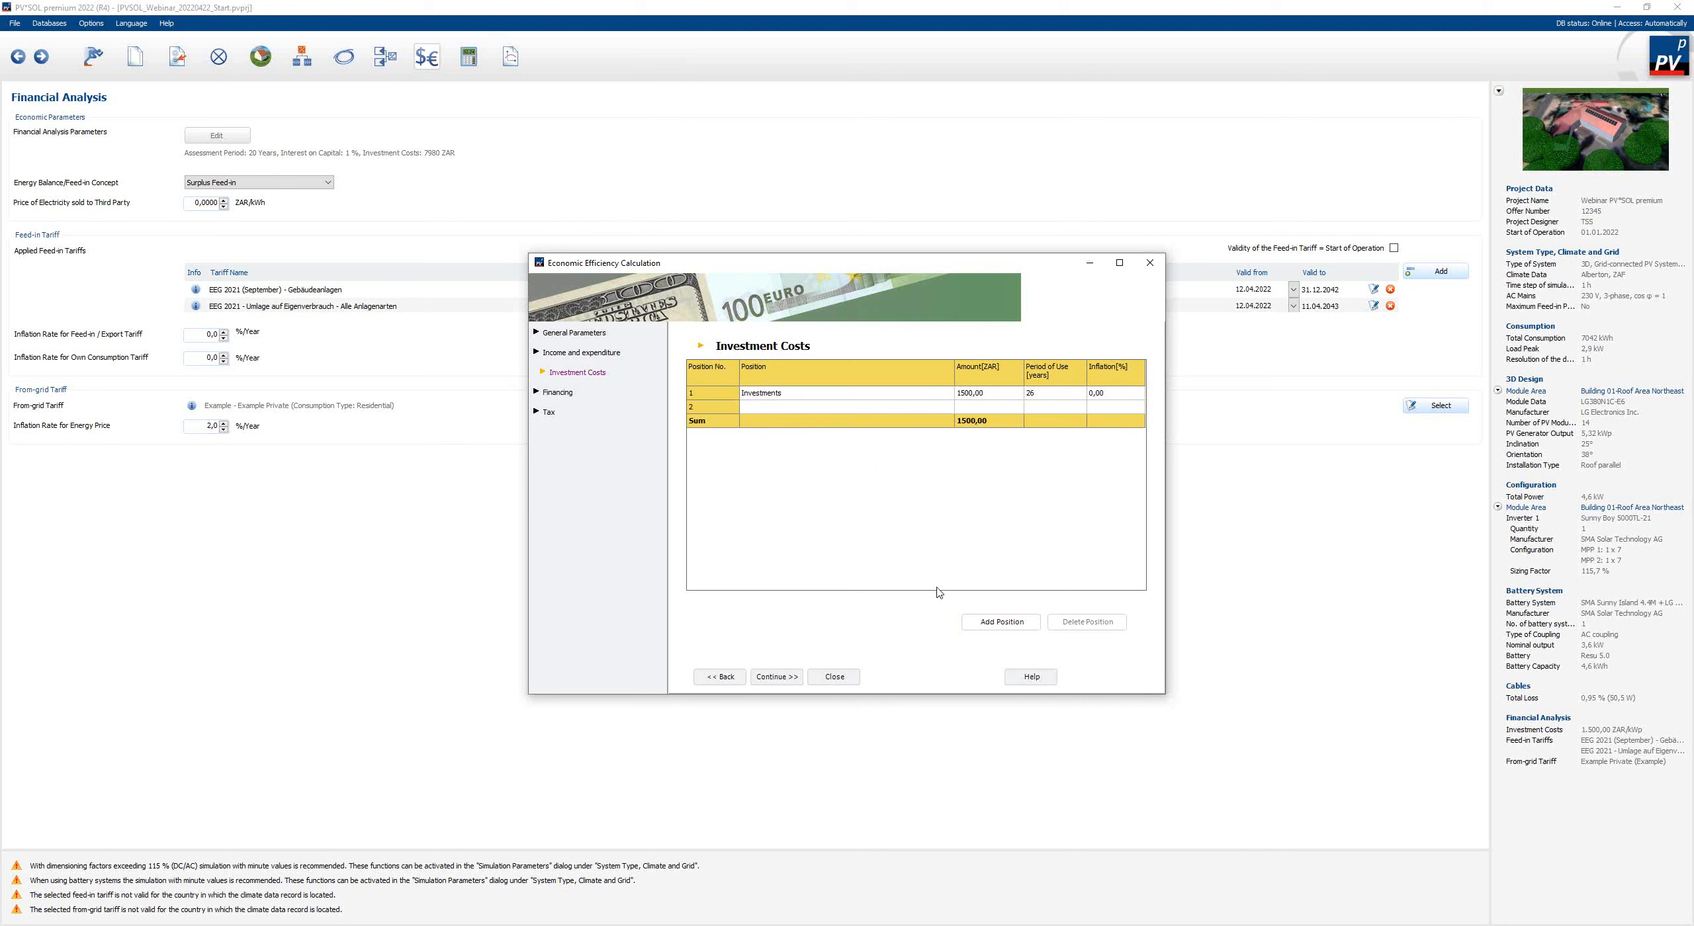
pyautogui.click(581, 353)
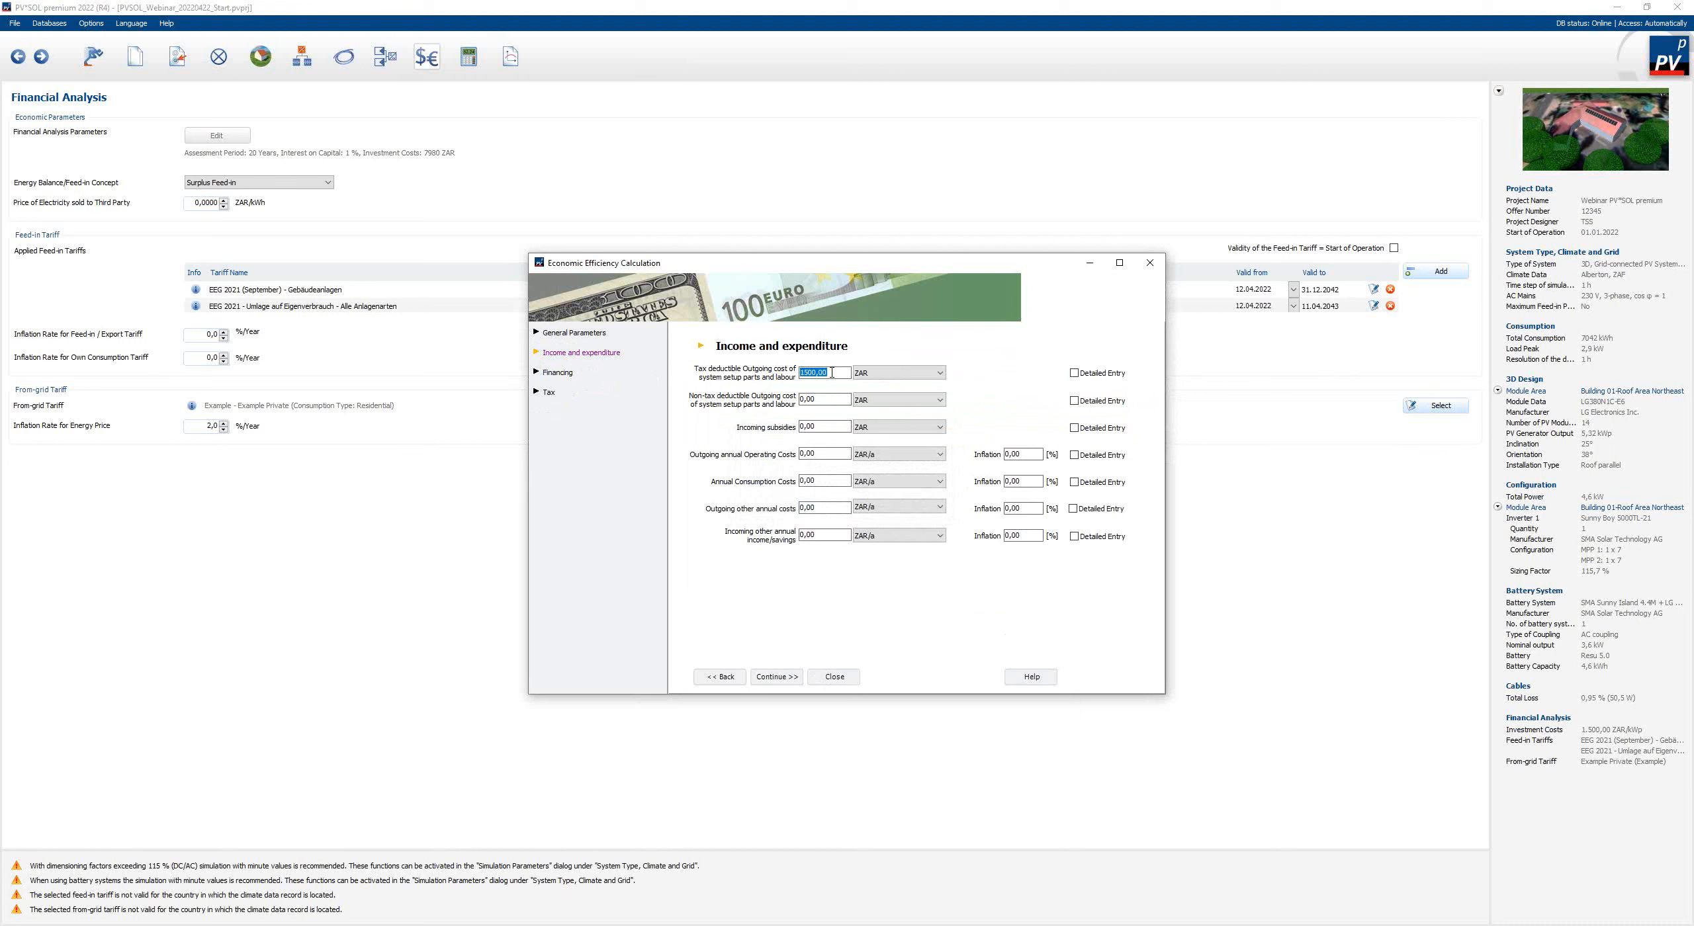
# - Enter the tax deductible outgoing system cost and set the outgoing annual operating costs to 1000 ZAR/a
pyautogui.write('23')
pyautogui.click(823, 454)
pyautogui.write('1')
pyautogui.write('000')
pyautogui.click(1029, 456)
pyautogui.click(832, 483)
pyautogui.click(822, 535)
# - Examine the loan options under financing and the tax settings, leaving the number of loans at No Loan, and return to the financial analysis
pyautogui.click(559, 373)
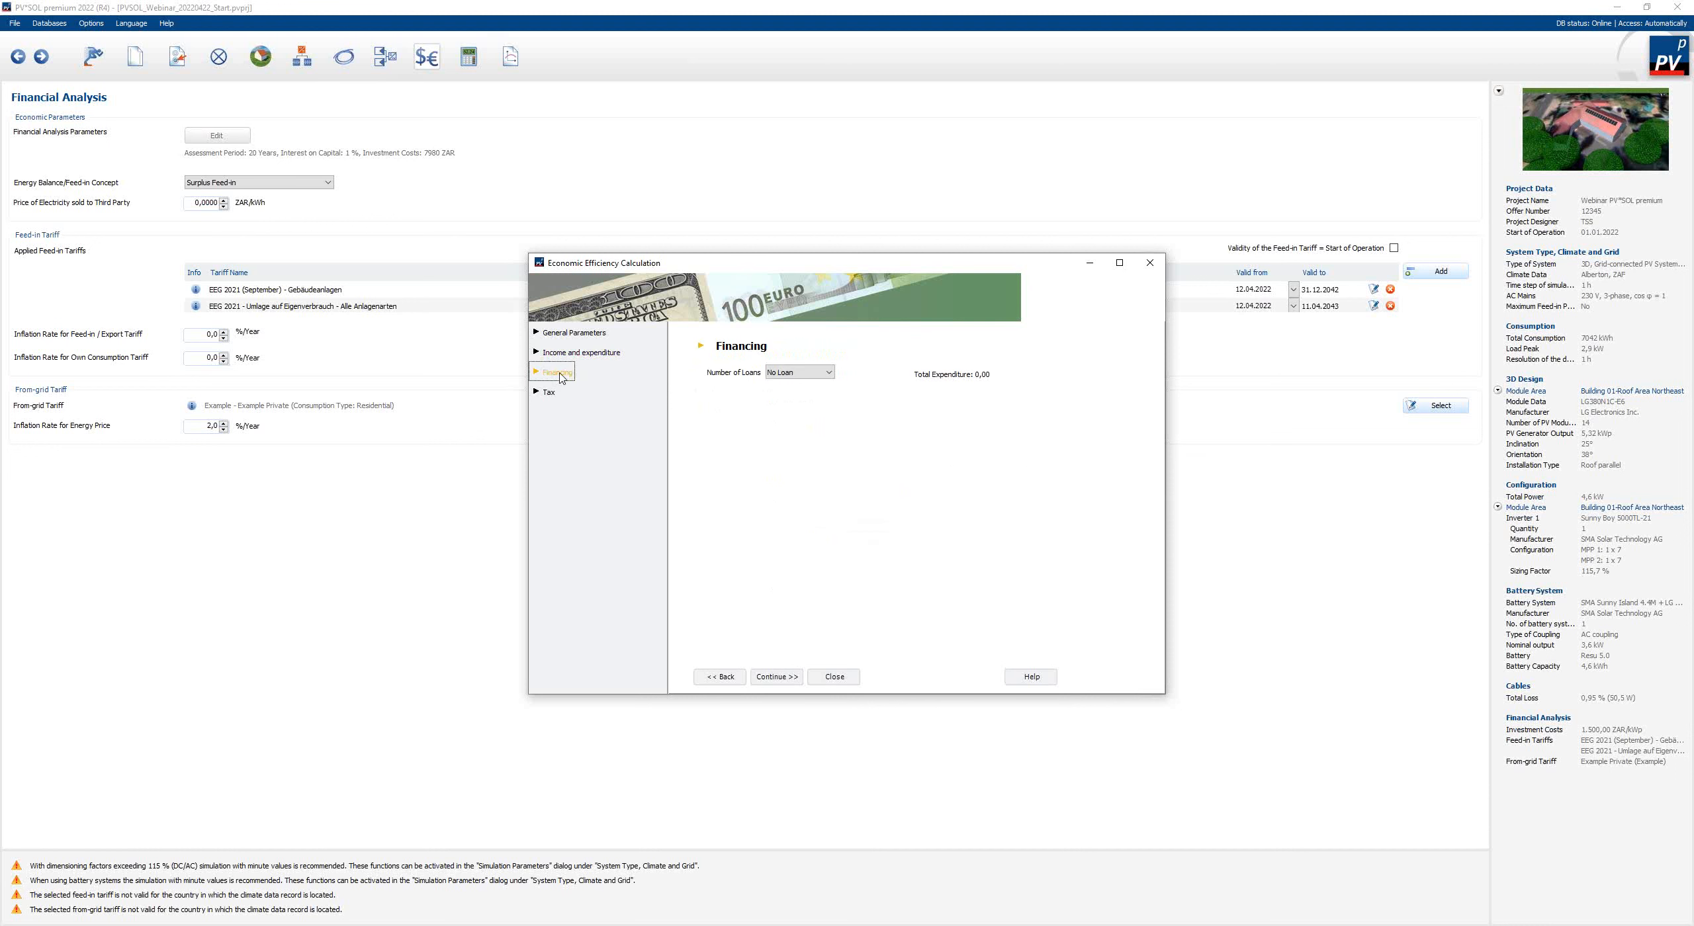
pyautogui.click(829, 373)
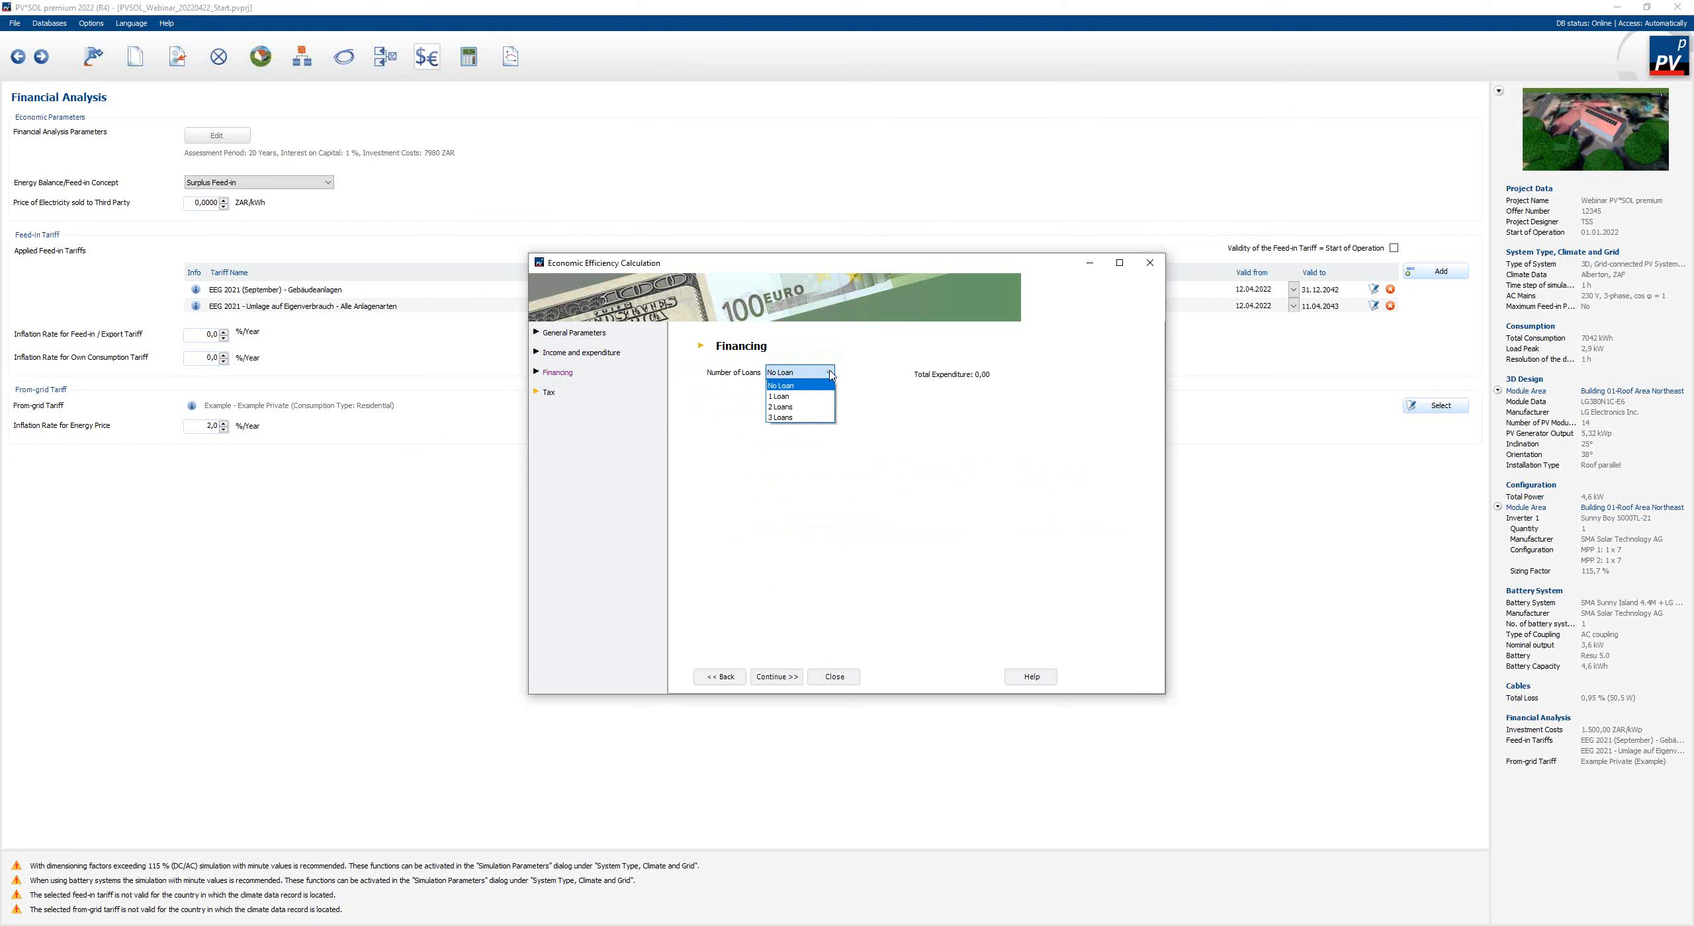
pyautogui.click(831, 374)
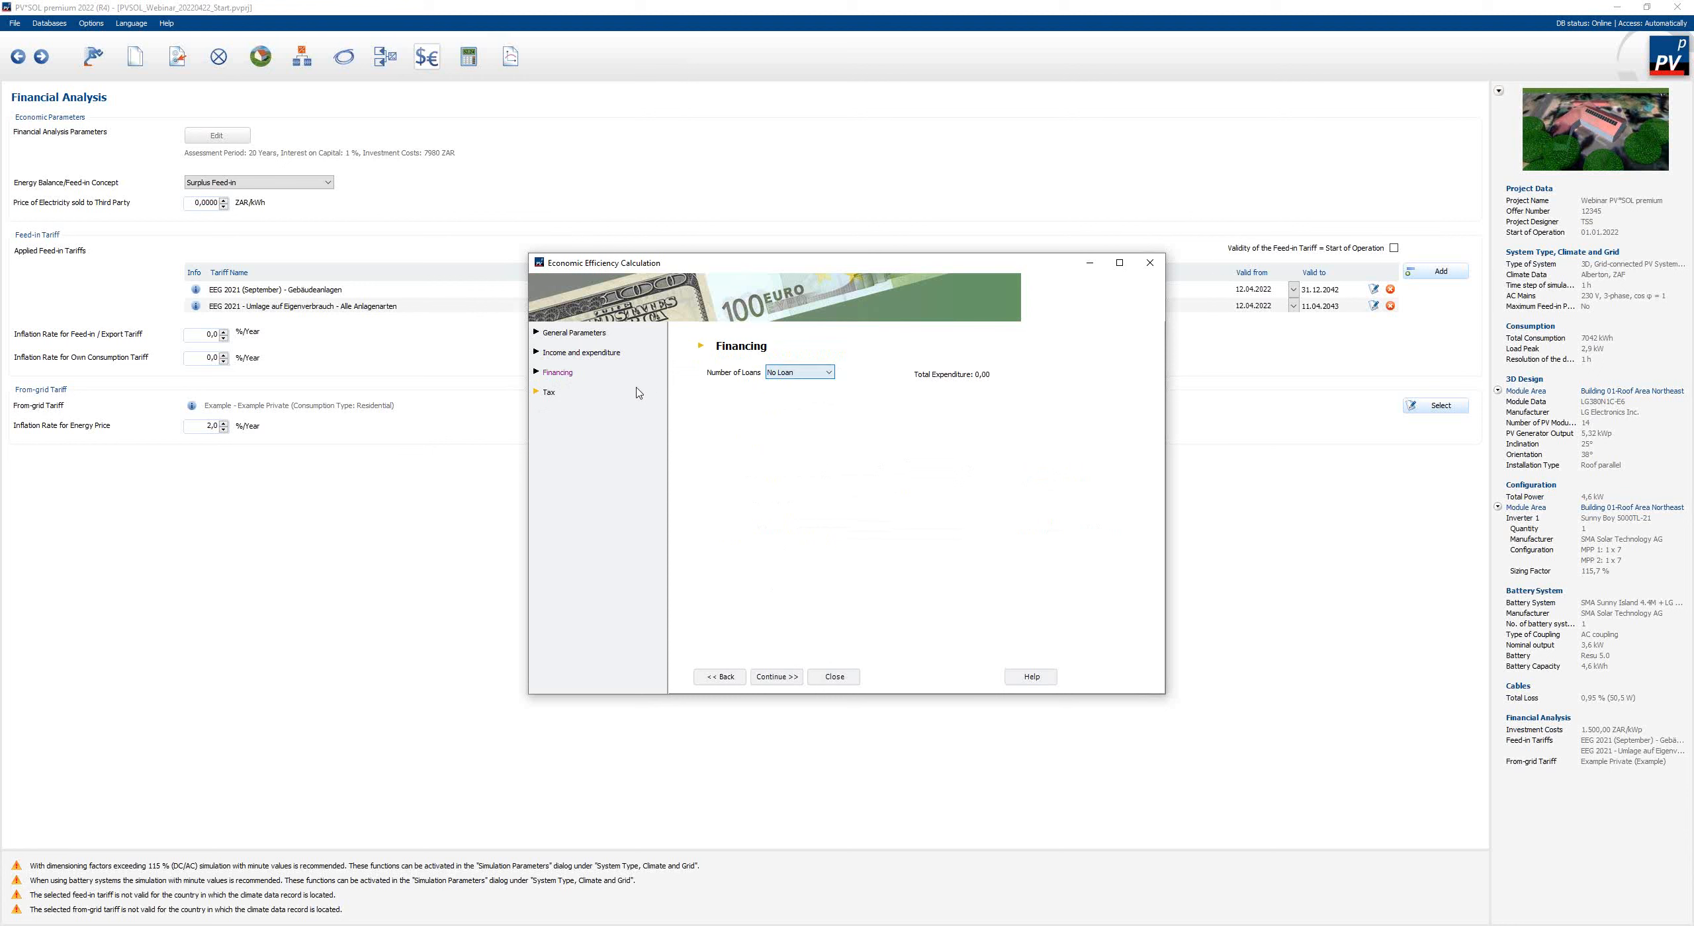
pyautogui.click(549, 394)
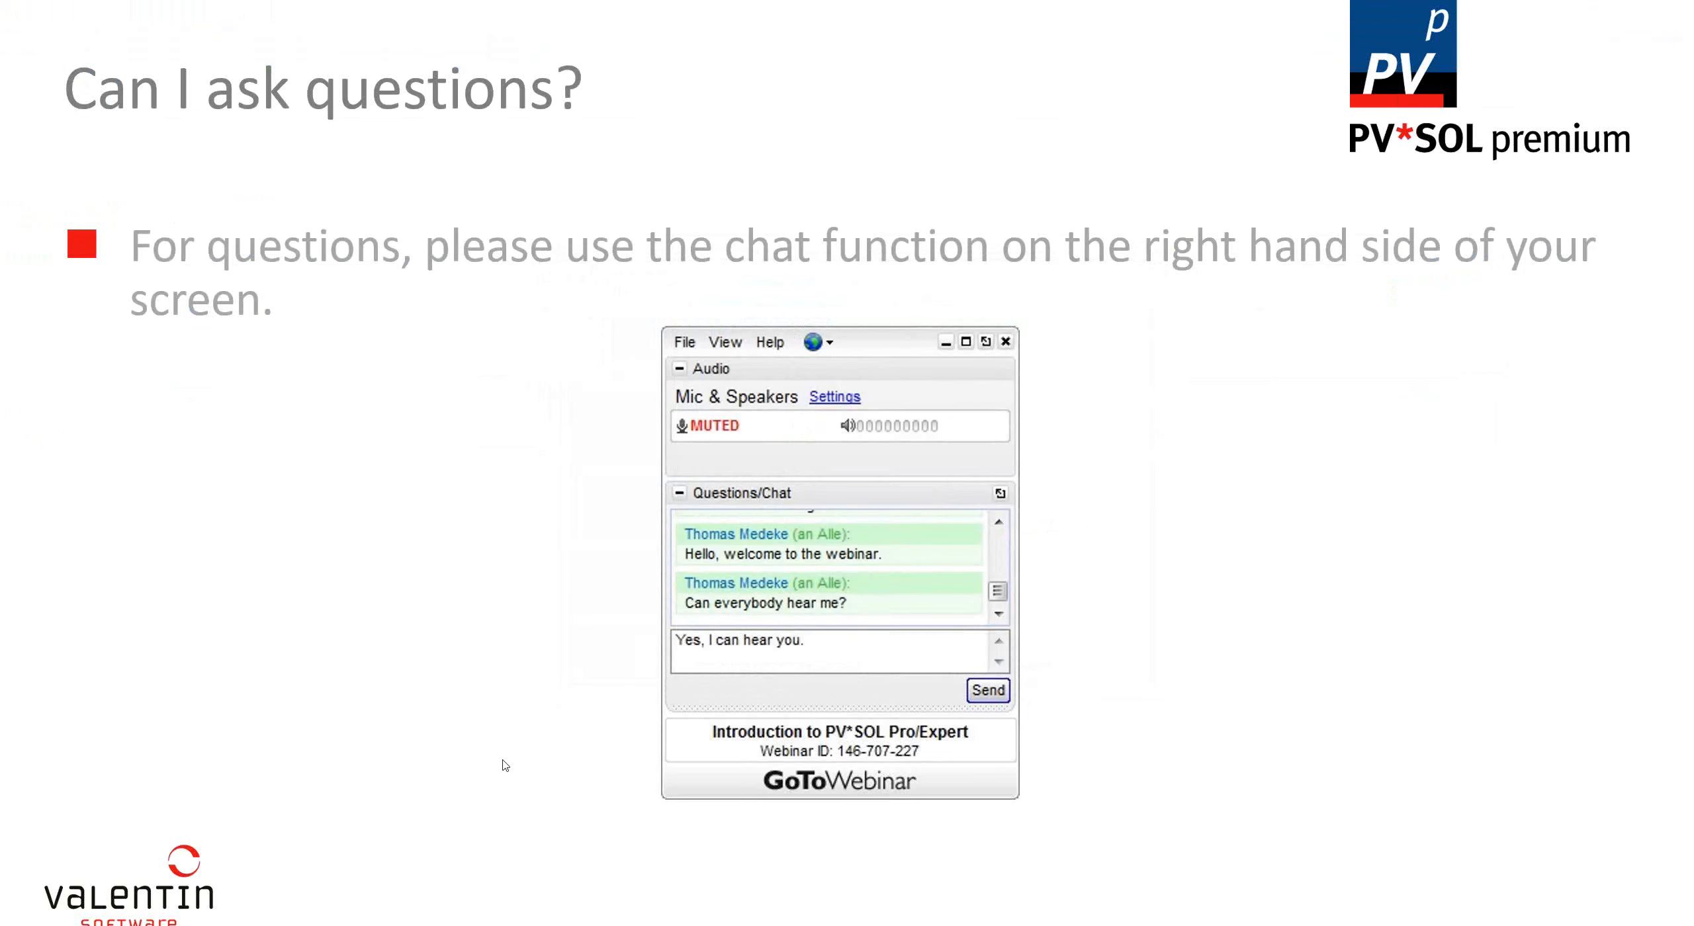
pyautogui.hotkey('alt', 'Tab')
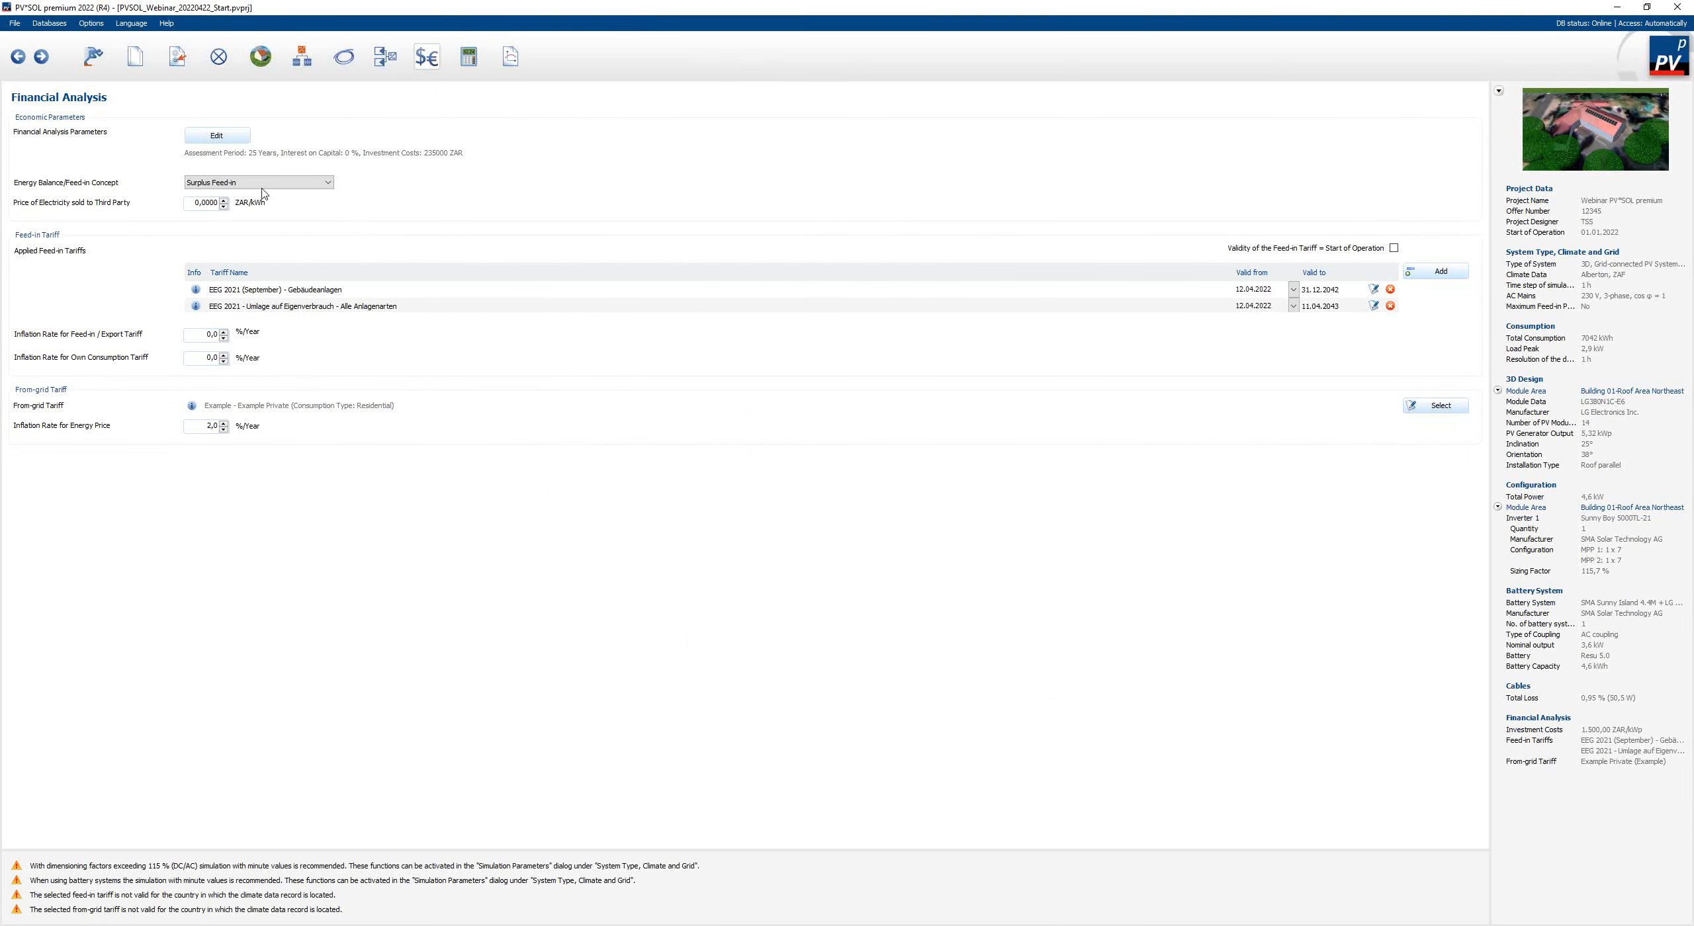
# - Keep Surplus Feed-in as the energy balance concept and remove both applied EEG 2021 feed-in tariffs
pyautogui.click(328, 183)
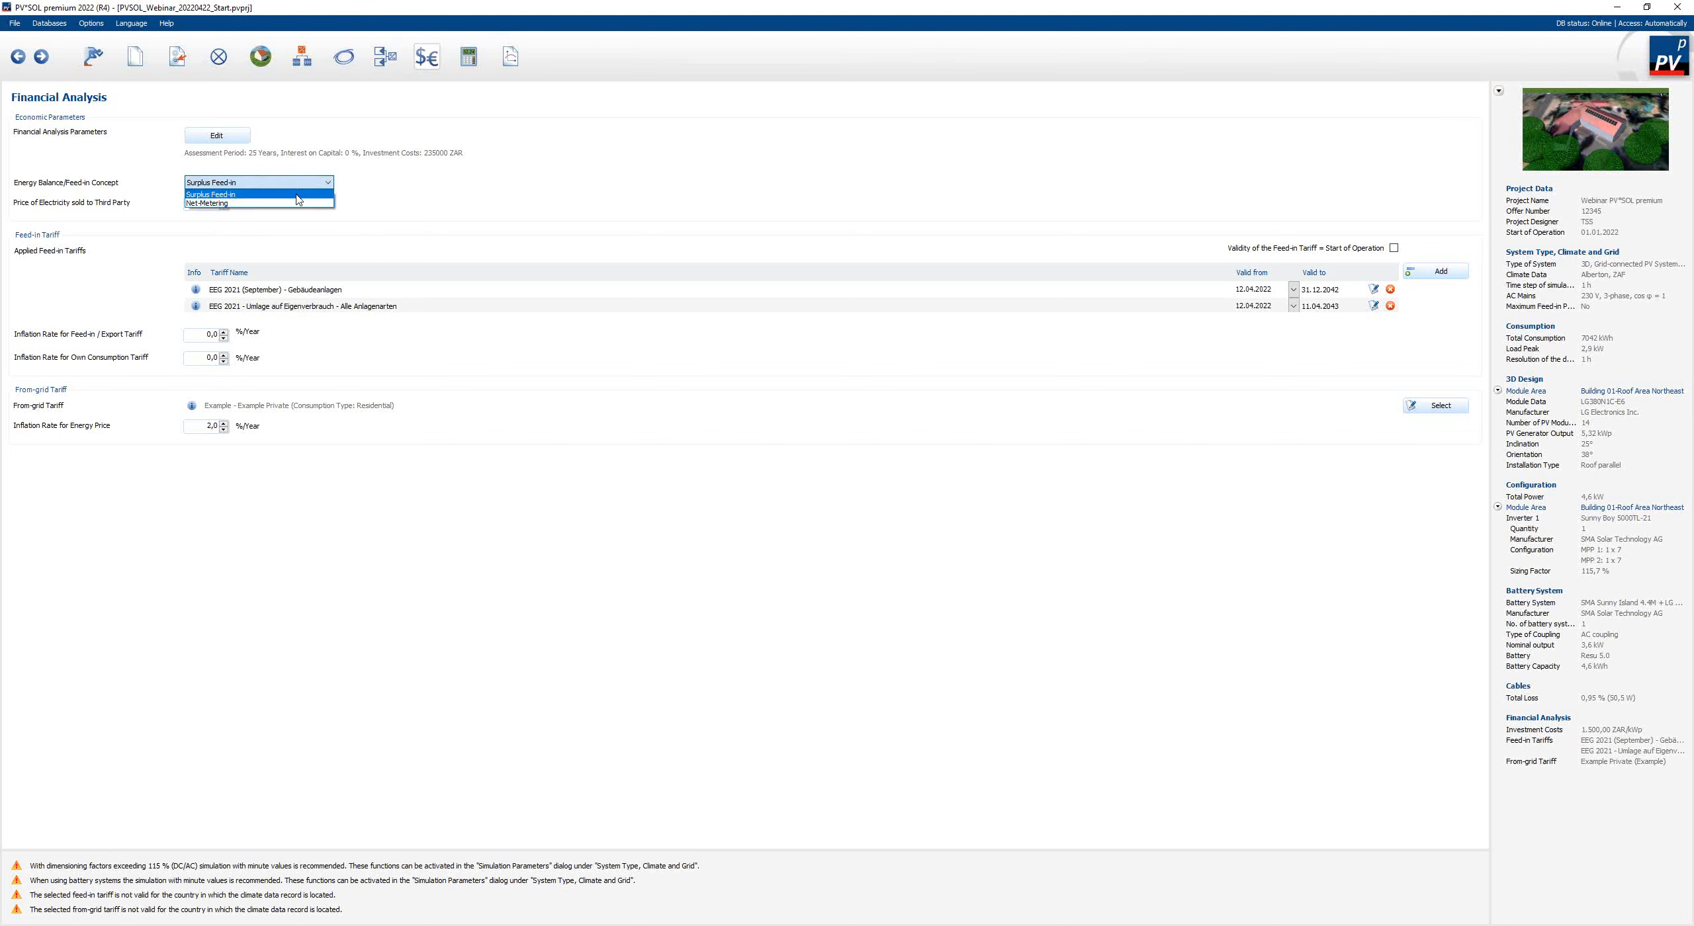
pyautogui.click(297, 195)
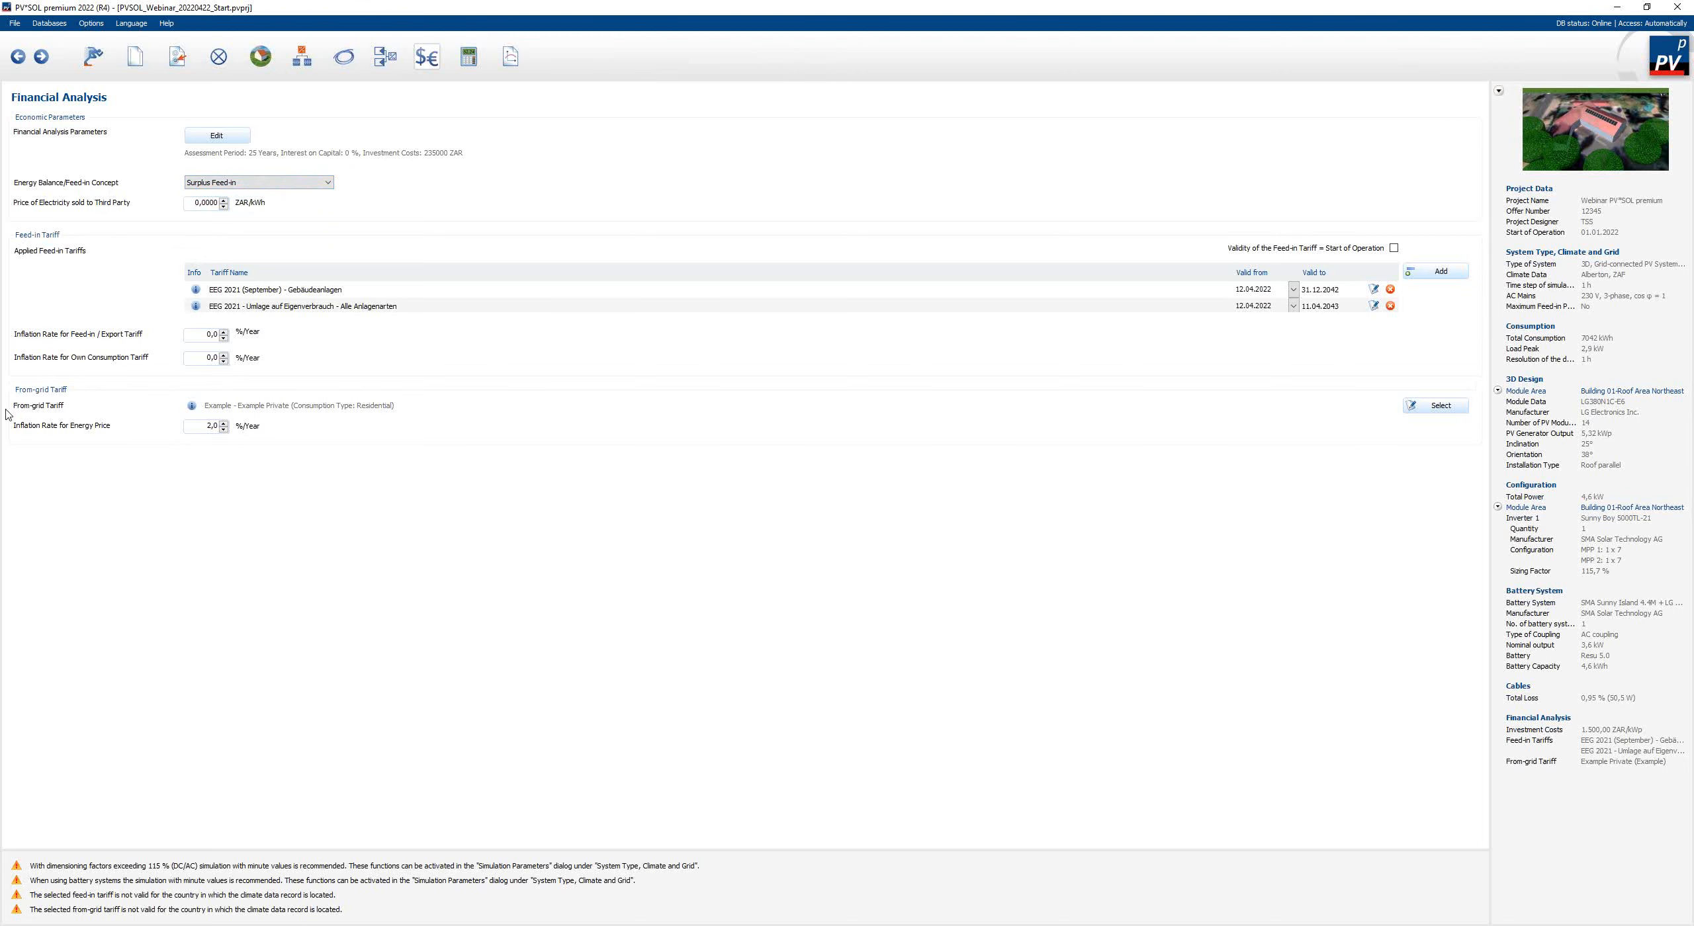
pyautogui.click(1390, 289)
pyautogui.click(1390, 289)
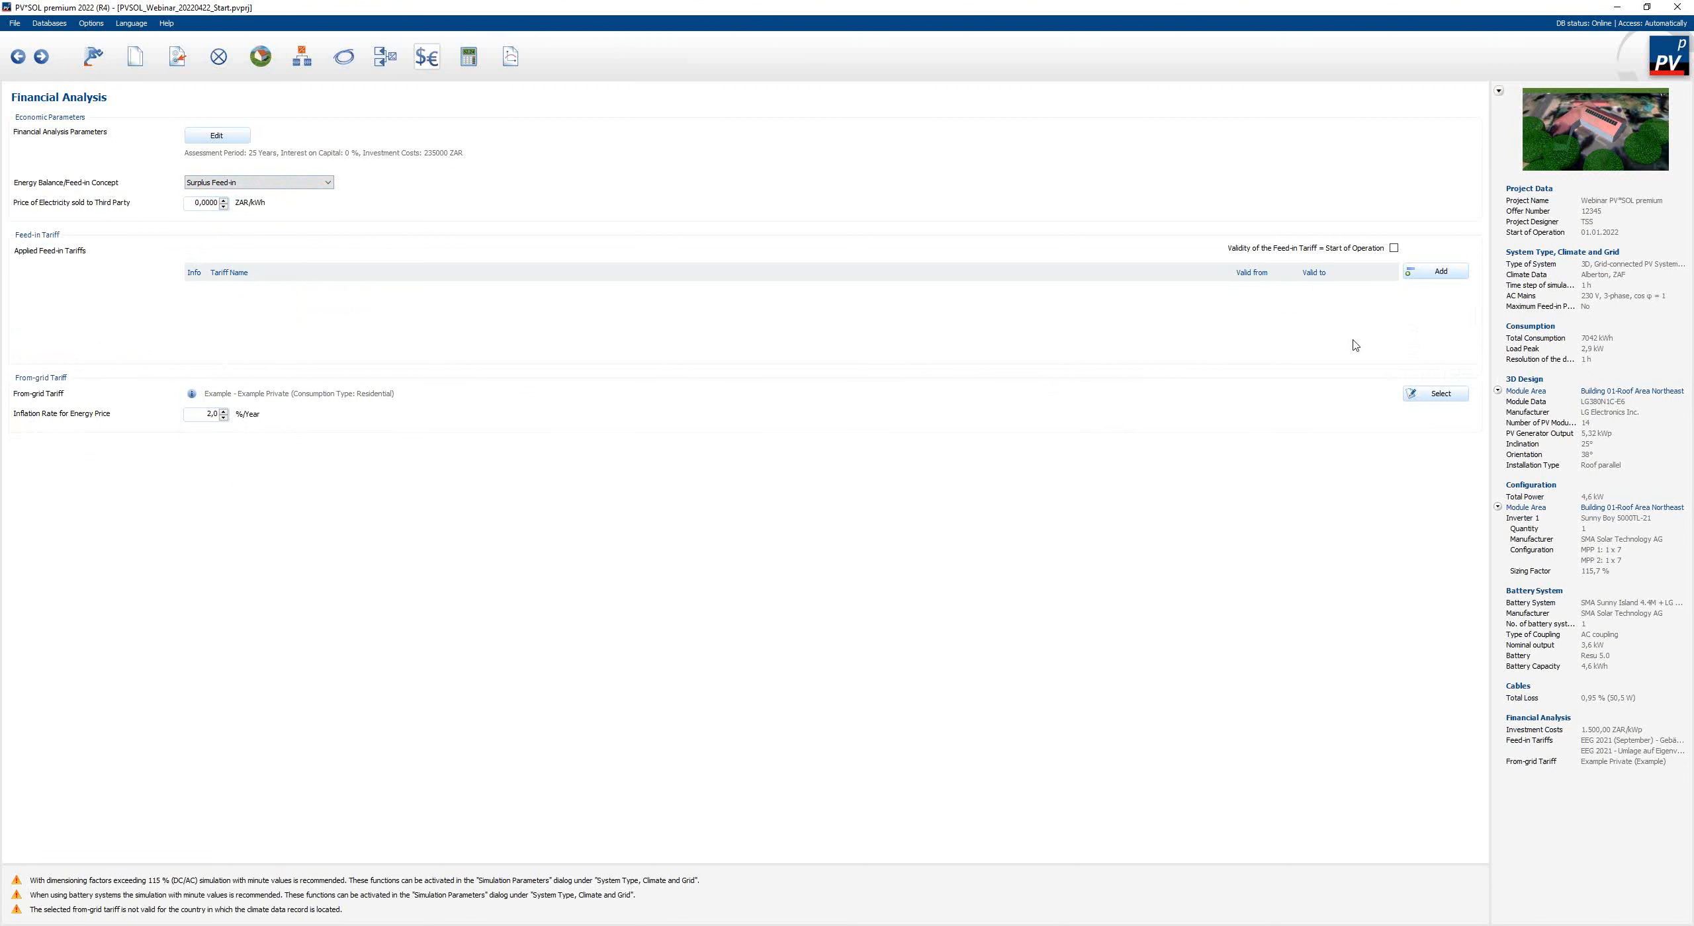
# - Create a new feed-in tariff in the tariff database with country South Africa and city Johannesburg
pyautogui.click(1441, 274)
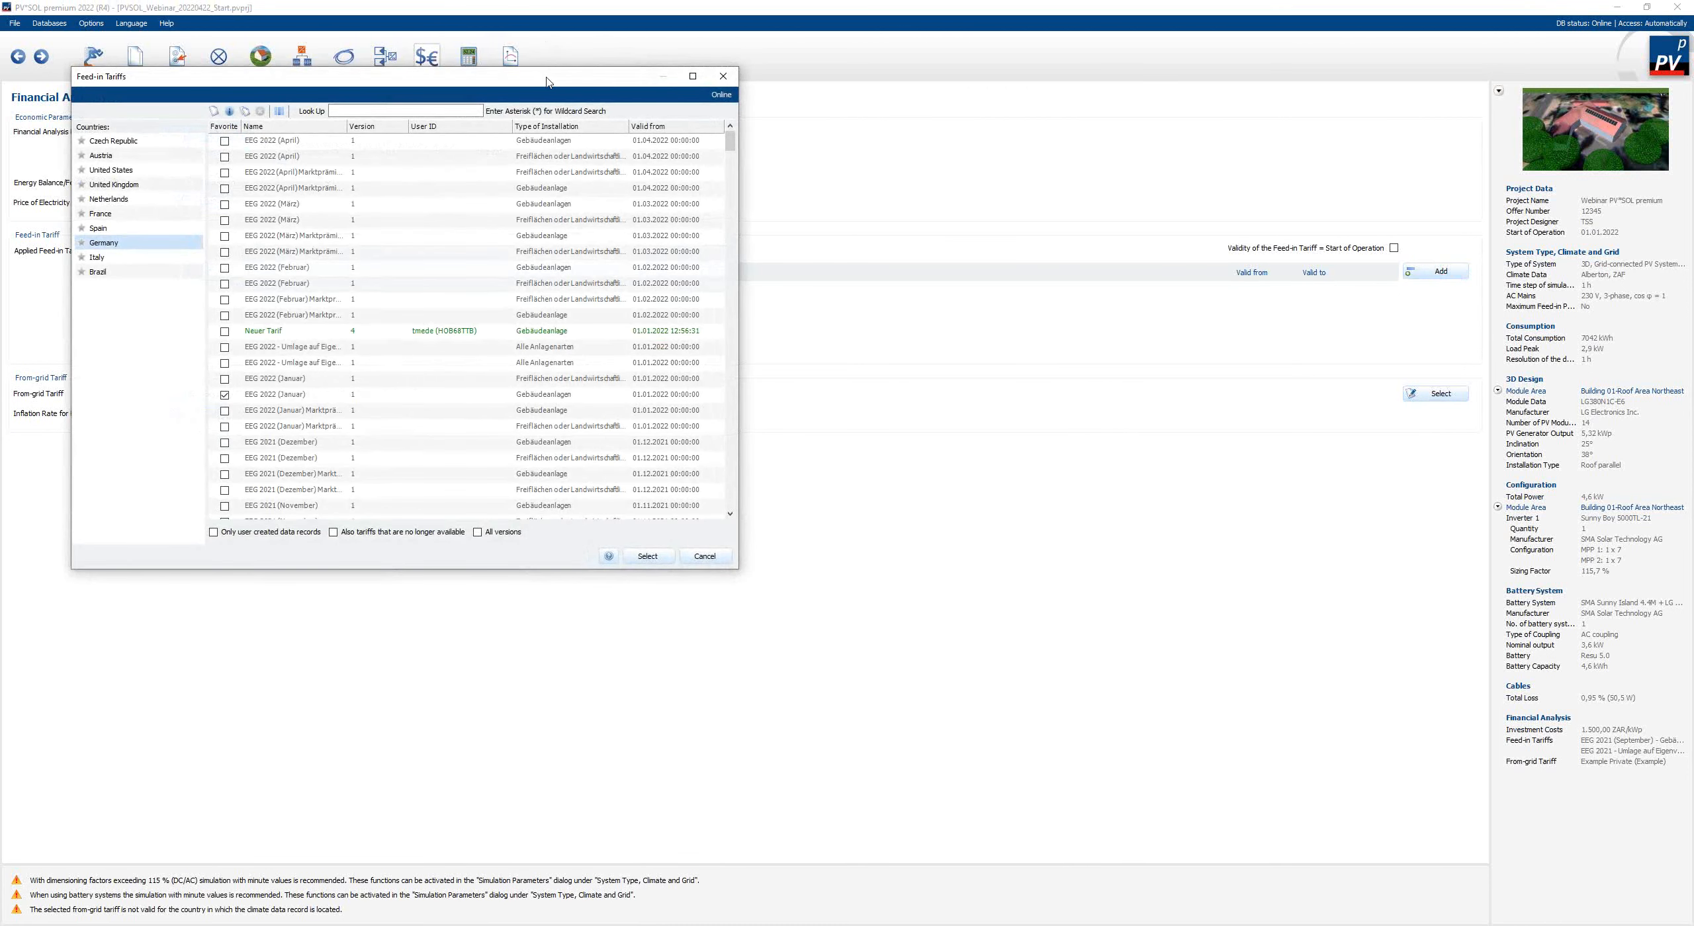
pyautogui.moveTo(549, 83); pyautogui.dragTo(822, 168)
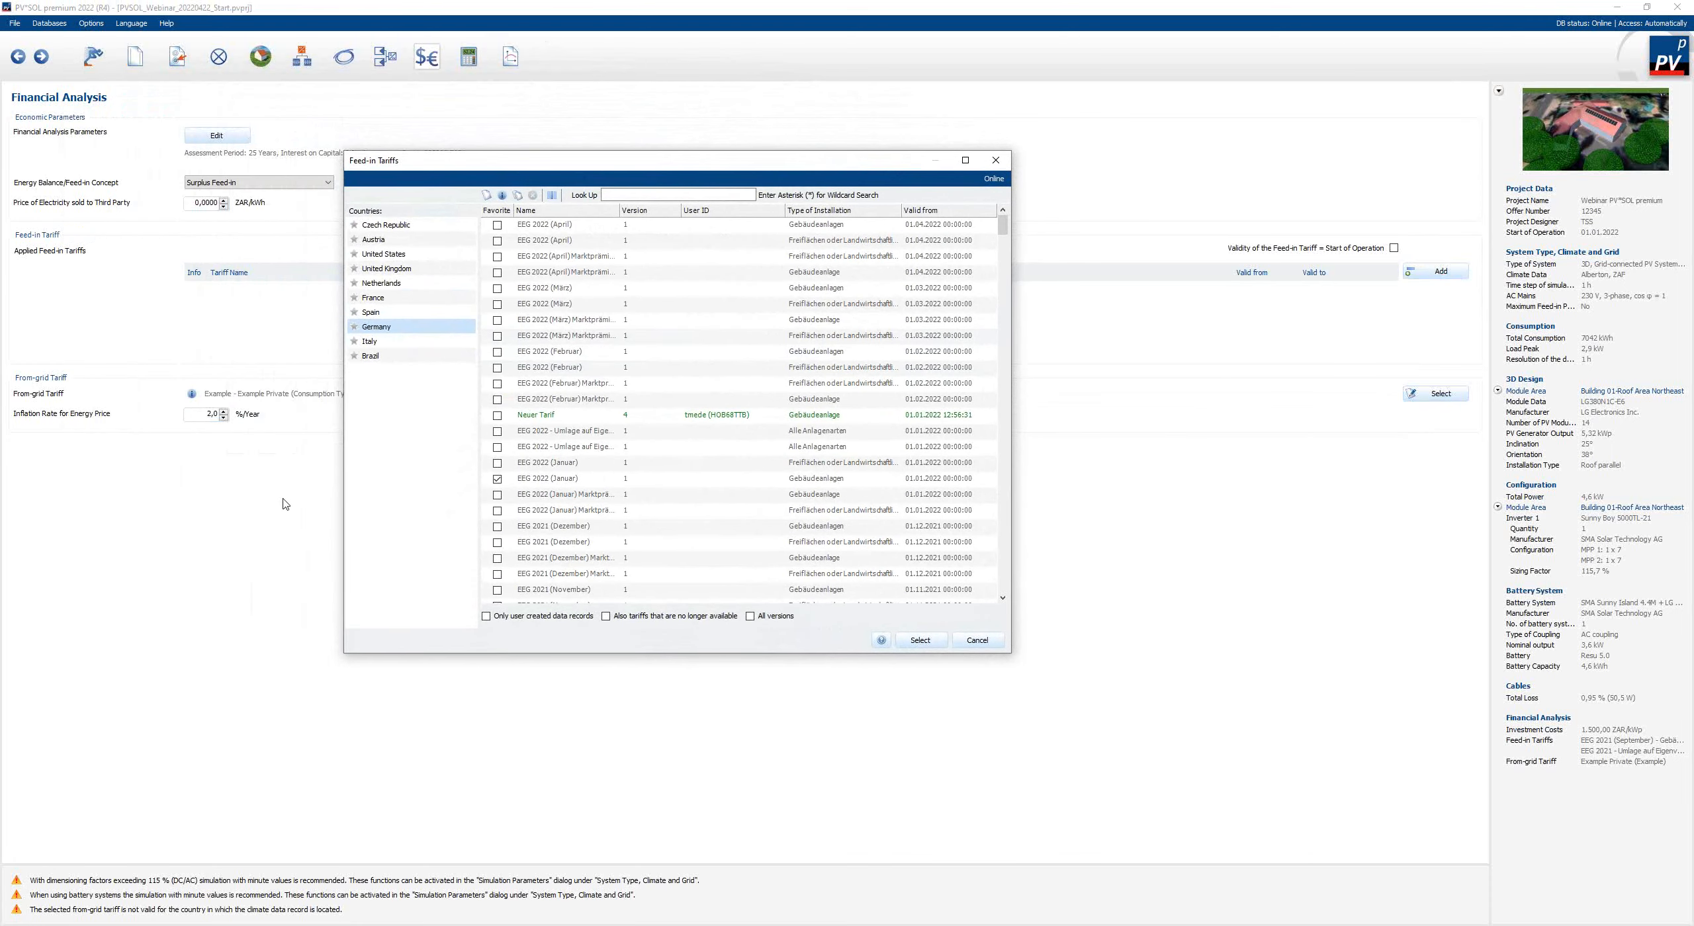
pyautogui.click(487, 195)
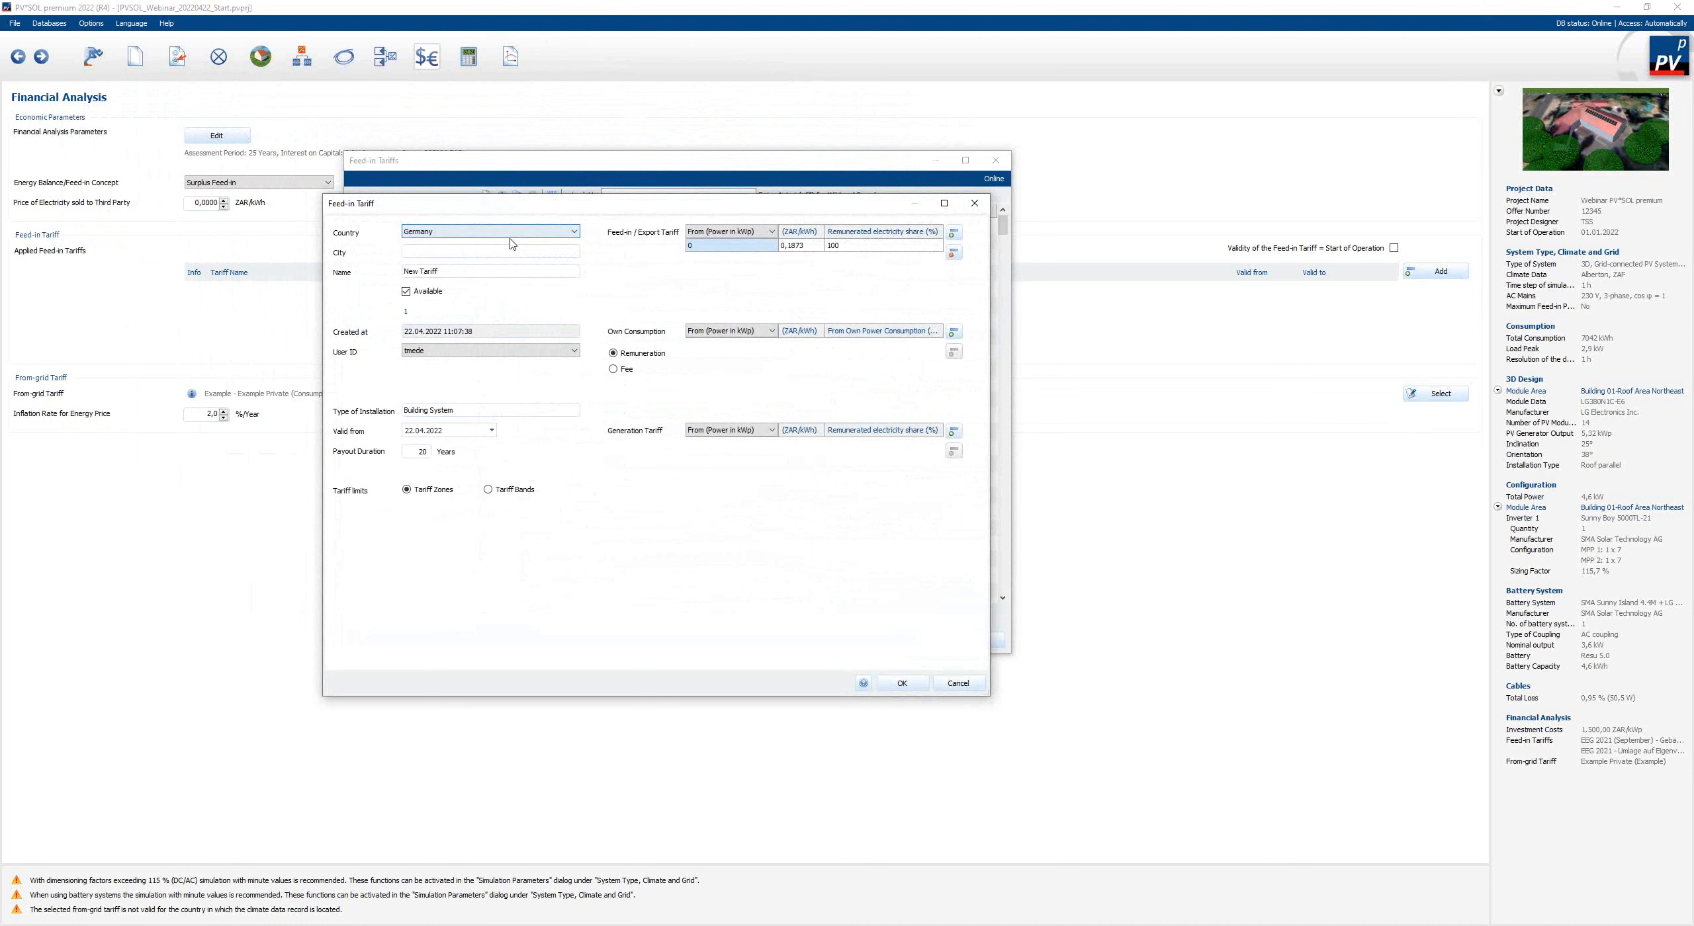
pyautogui.click(517, 232)
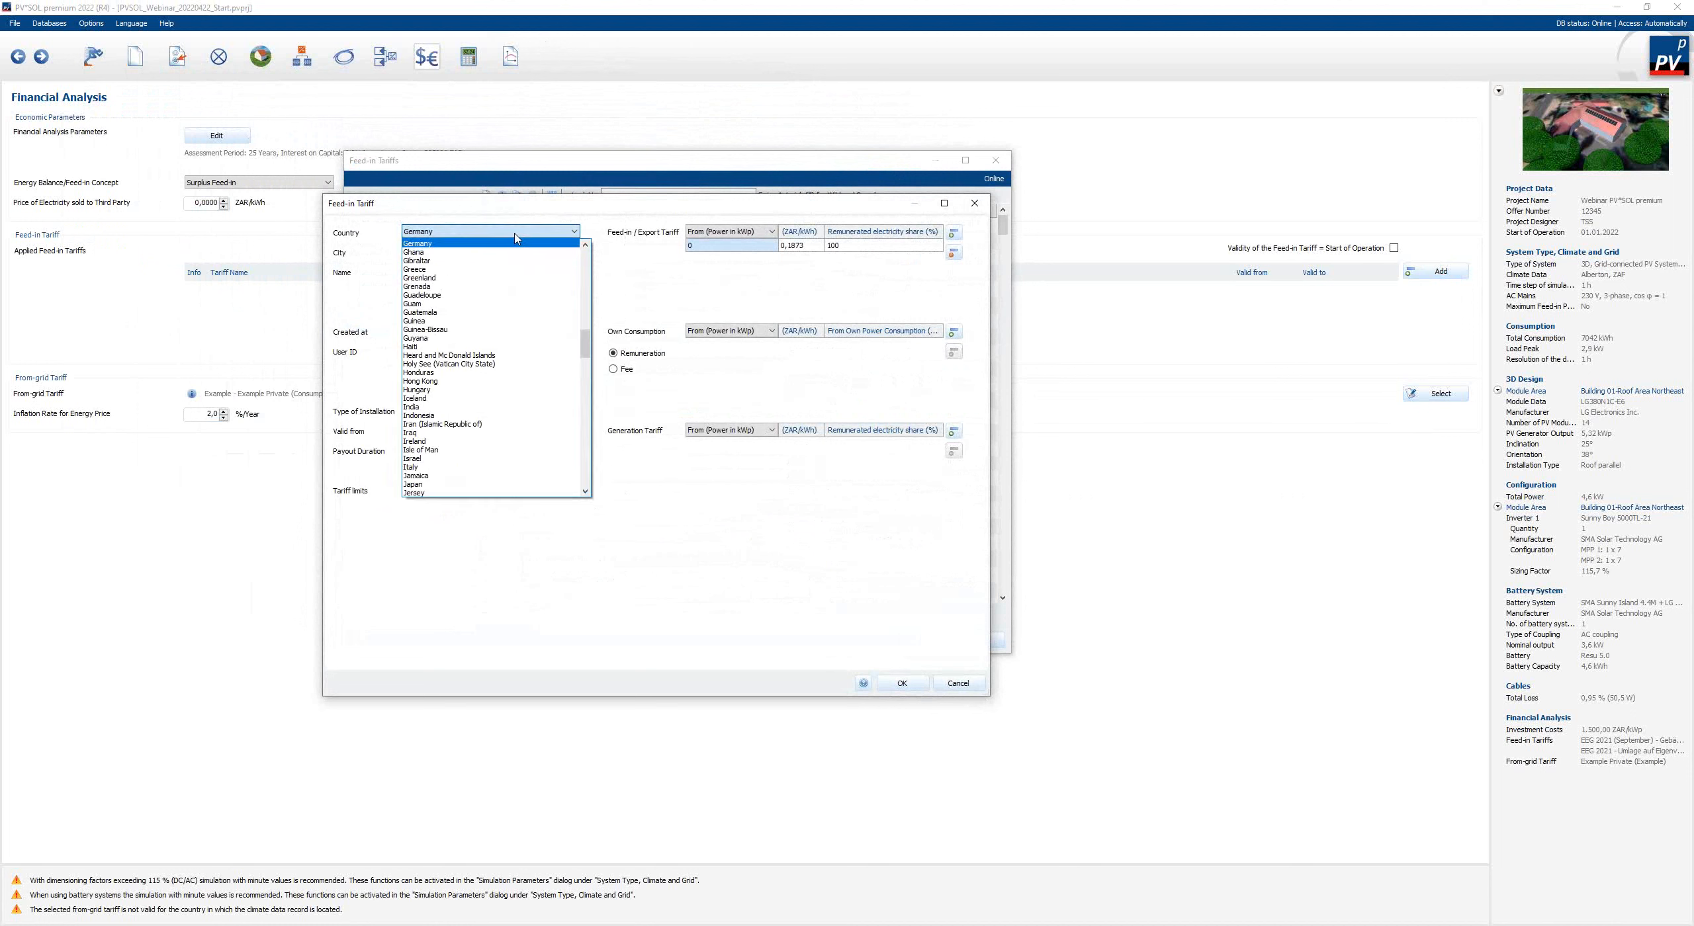
pyautogui.press('s')
pyautogui.scroll(-3, 501, 332)
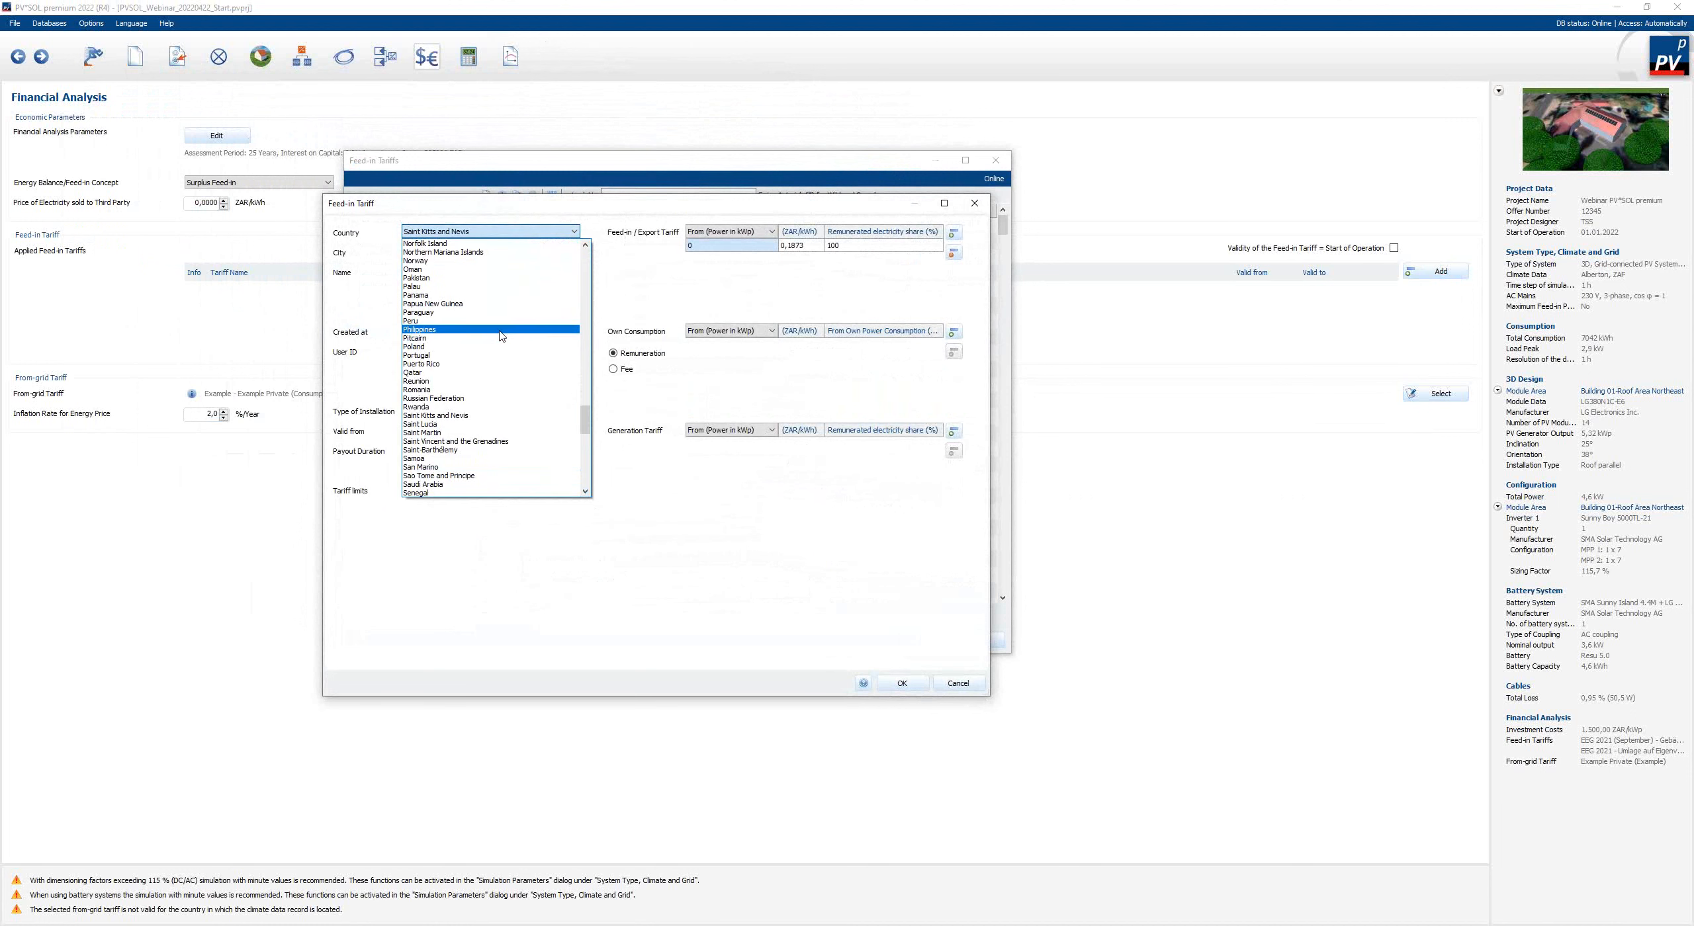
pyautogui.scroll(-1, 499, 331)
pyautogui.scroll(-5, 502, 336)
pyautogui.click(463, 401)
pyautogui.click(456, 252)
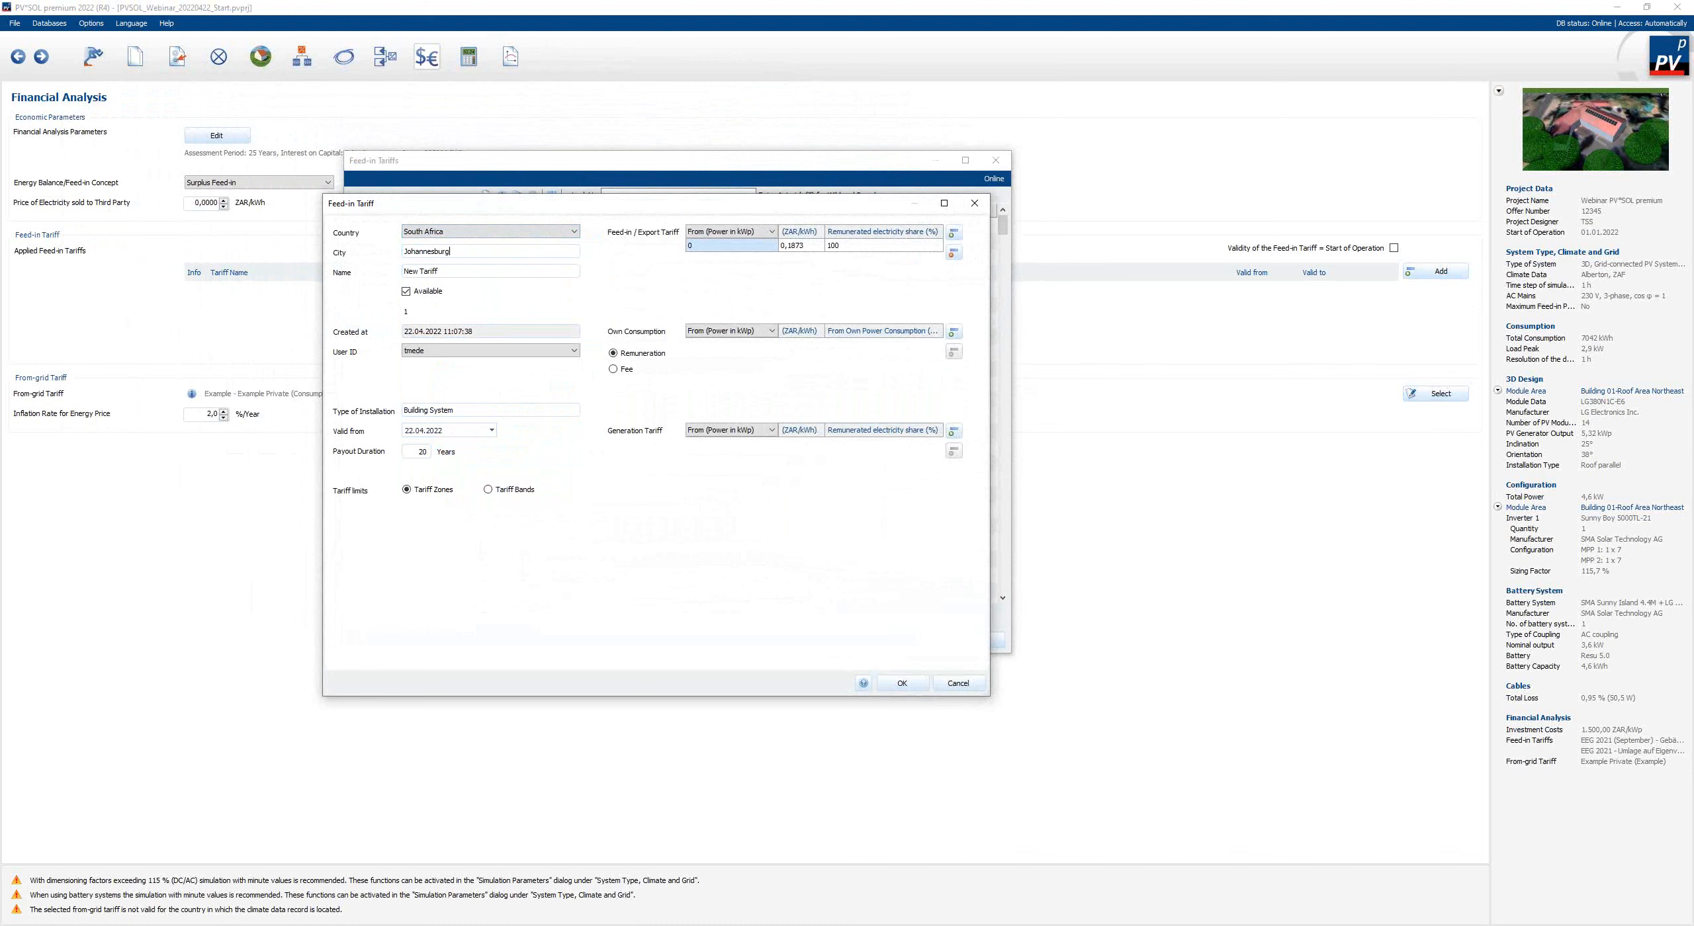
# - Name the tariff COJ Business, valid from 01.01.2022 with a 25-year payout duration, and set the feed-in rate to 0,48 ZAR/kWh
pyautogui.moveTo(457, 273); pyautogui.dragTo(391, 279)
pyautogui.write('C')
pyautogui.click(492, 430)
pyautogui.click(388, 451)
pyautogui.click(388, 450)
pyautogui.click(388, 451)
pyautogui.click(472, 476)
pyautogui.moveTo(414, 452); pyautogui.dragTo(446, 452)
pyautogui.write('25')
pyautogui.doubleClick(794, 245)
pyautogui.write('0')
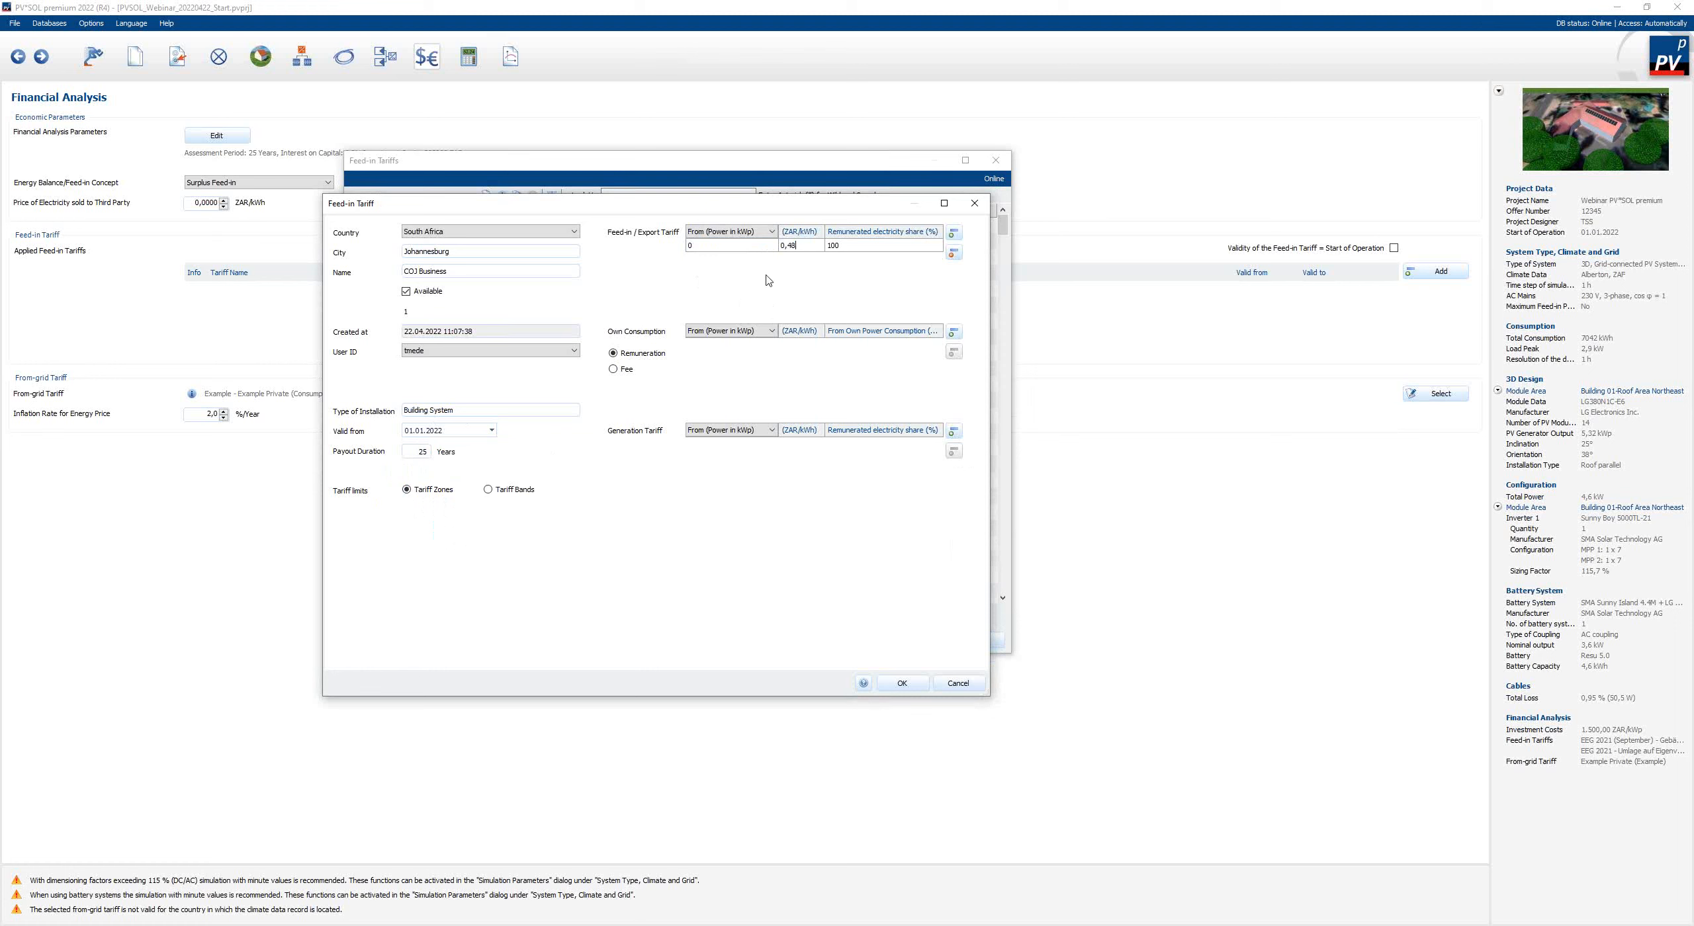
# - Try adding a second feed-in tariff level from 1000 kWp, remove it again and keep the levels based on power in kWp
pyautogui.click(953, 232)
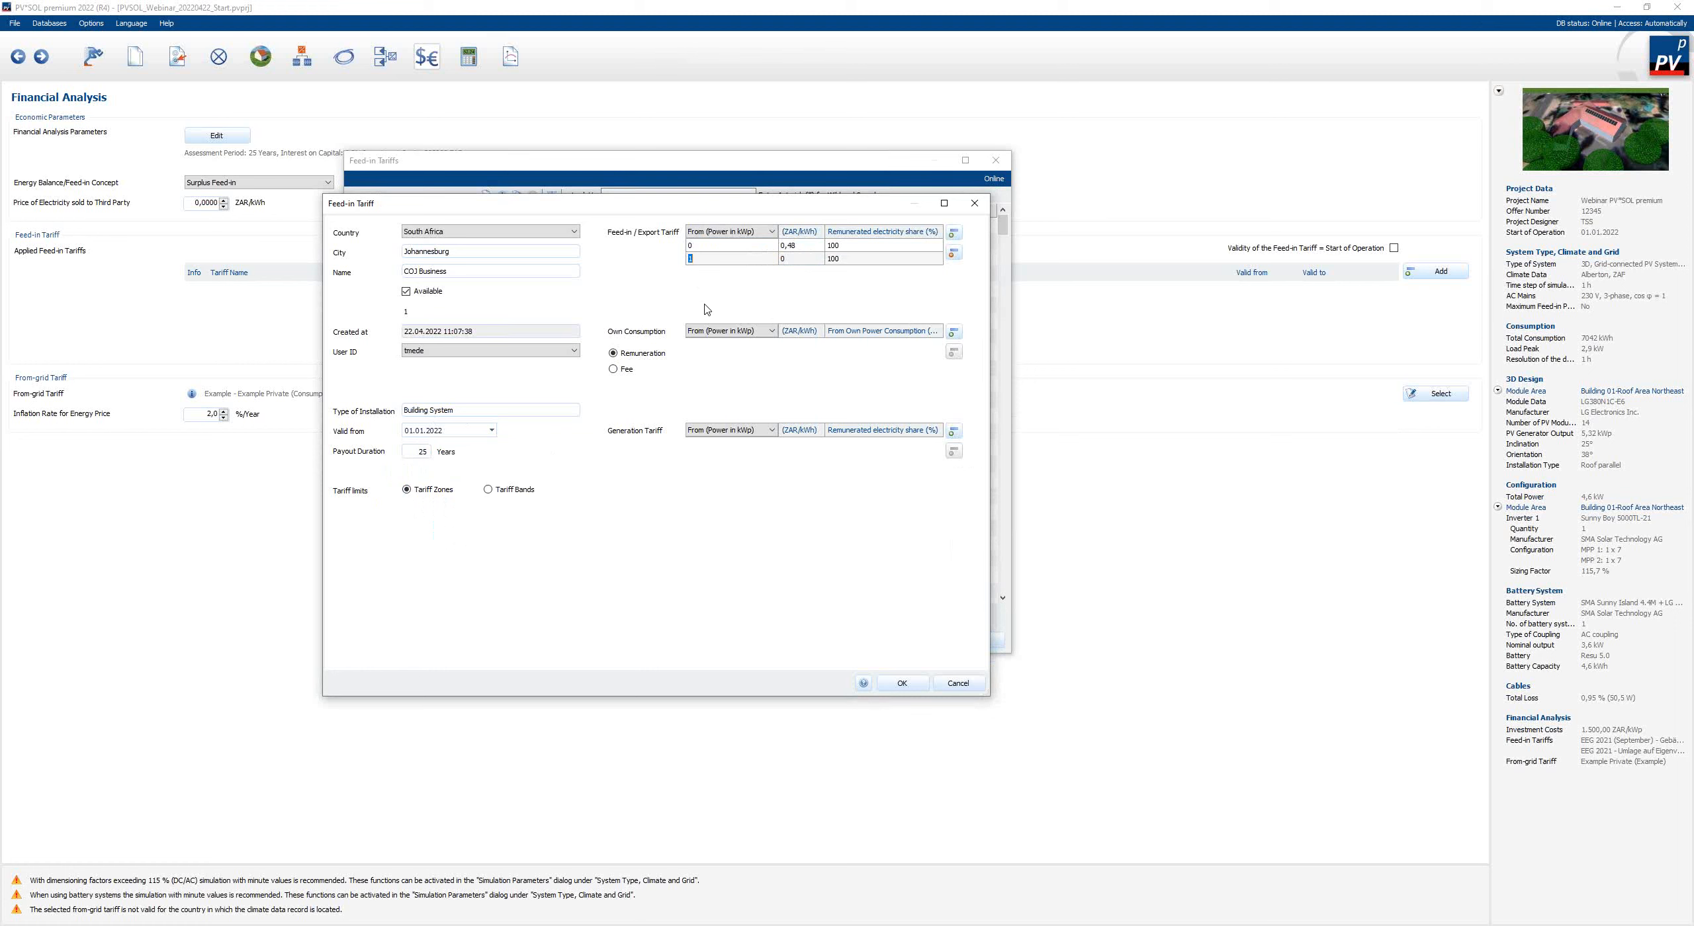
pyautogui.write('1000')
pyautogui.click(788, 259)
pyautogui.click(951, 257)
pyautogui.click(771, 233)
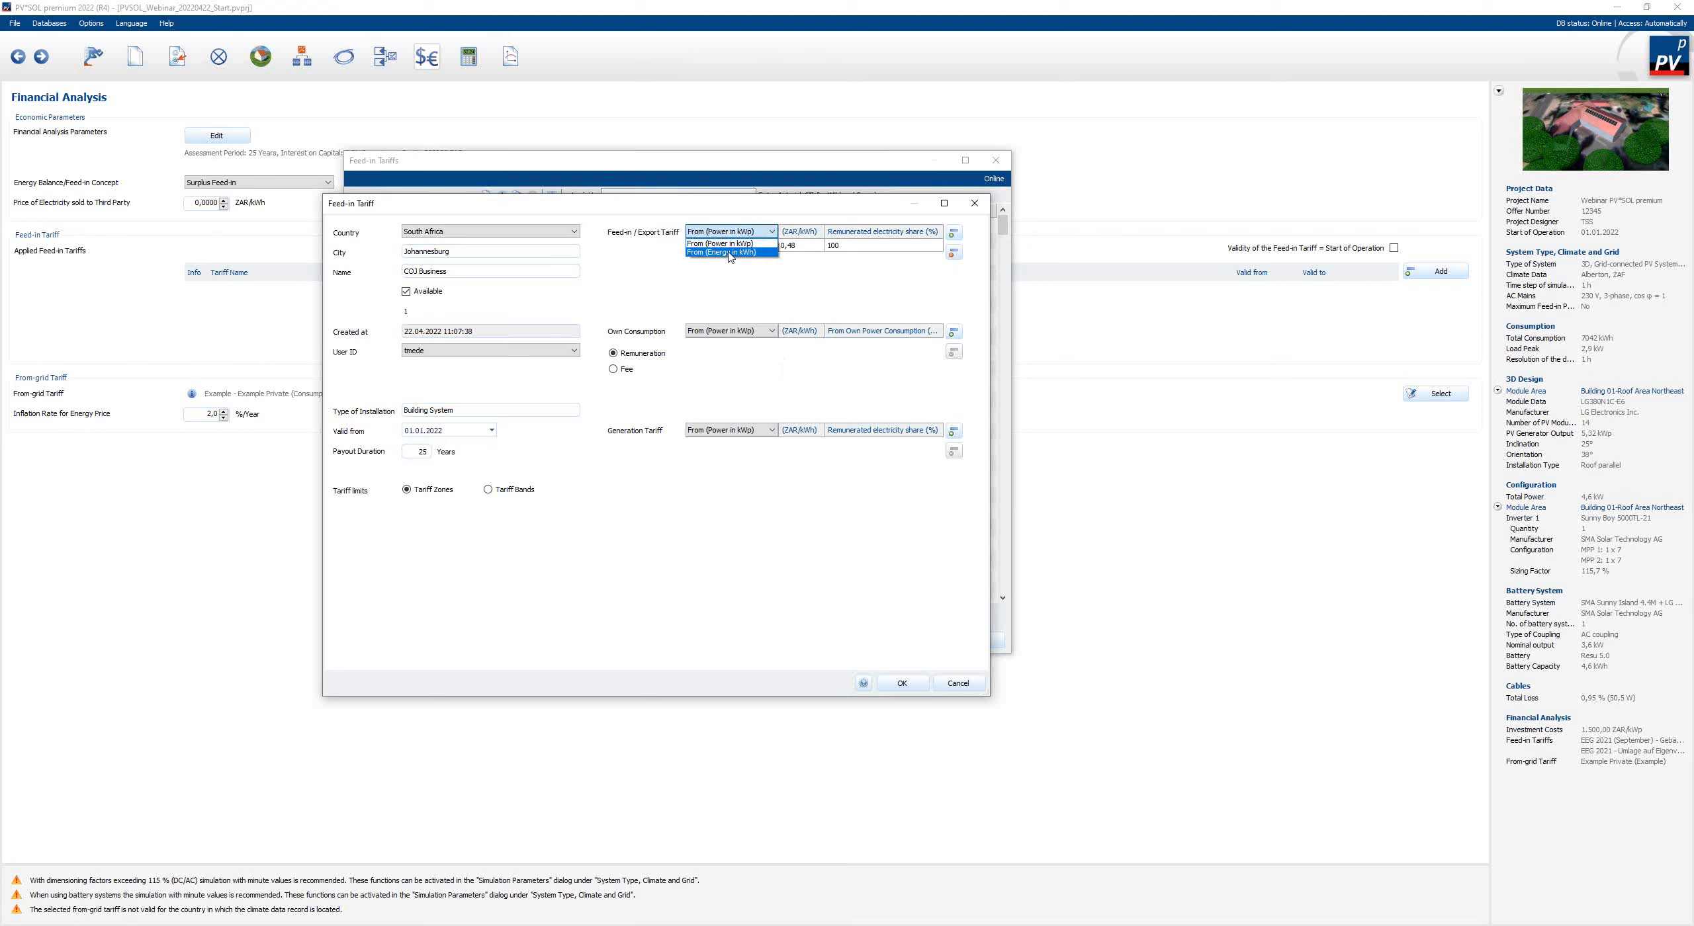
pyautogui.click(734, 244)
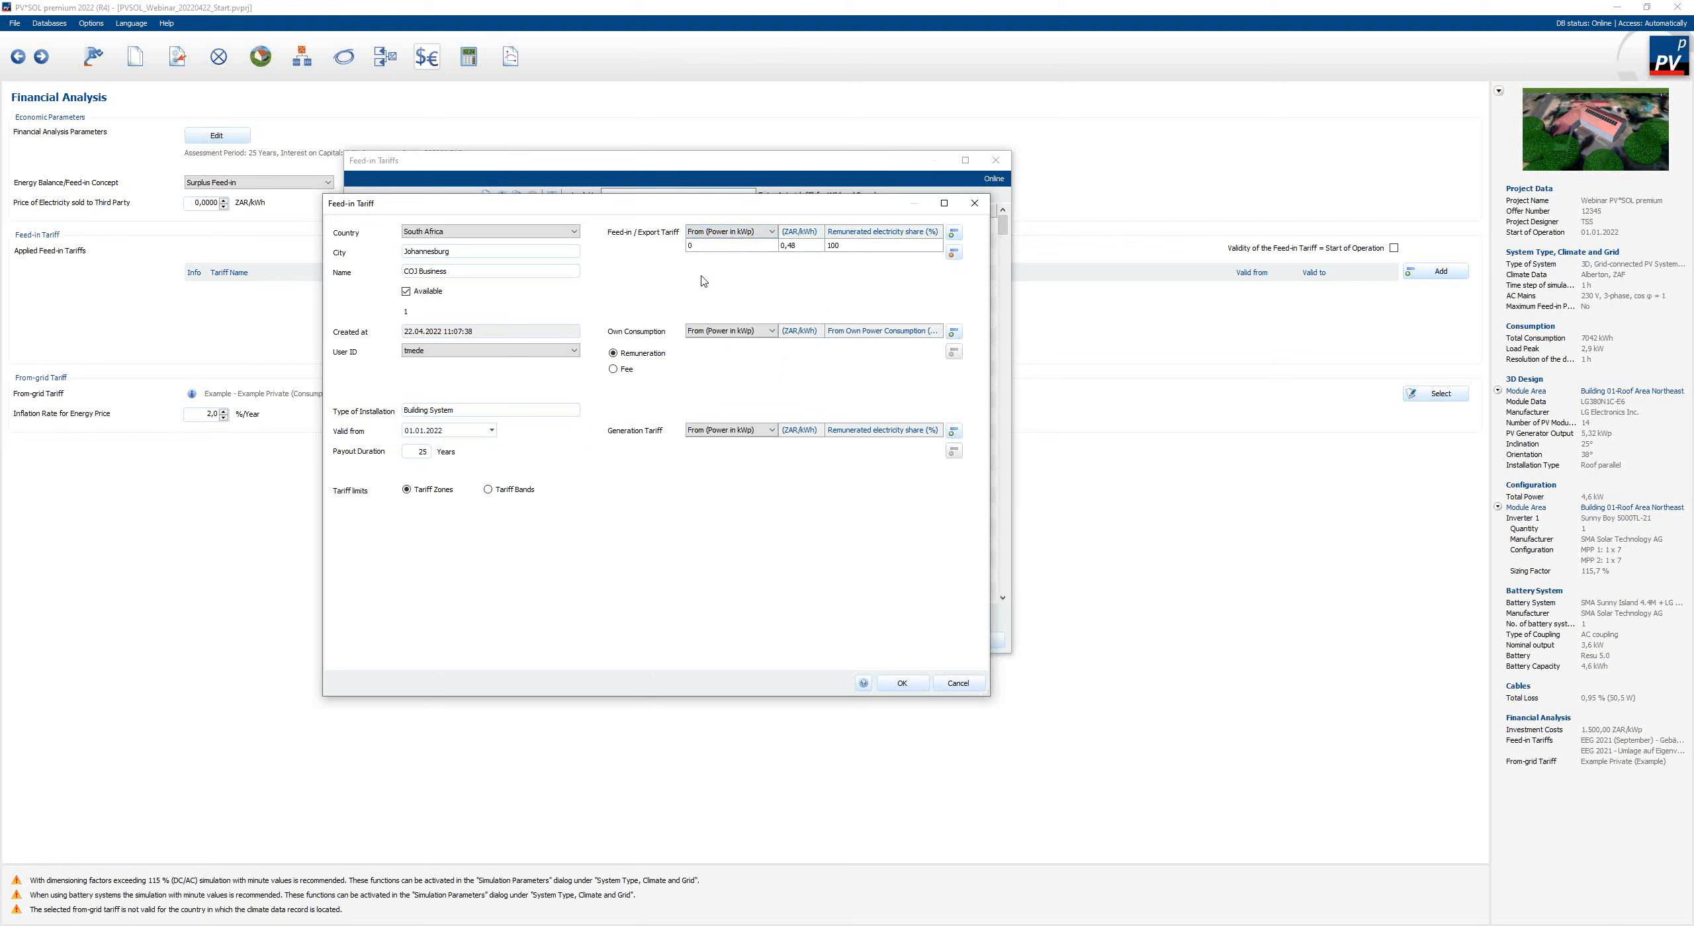
# - Save the COJ Business tariff, apply it to the project, check its details and set the feed-in tariff inflation rate to 6 %/year
pyautogui.click(903, 684)
pyautogui.click(922, 639)
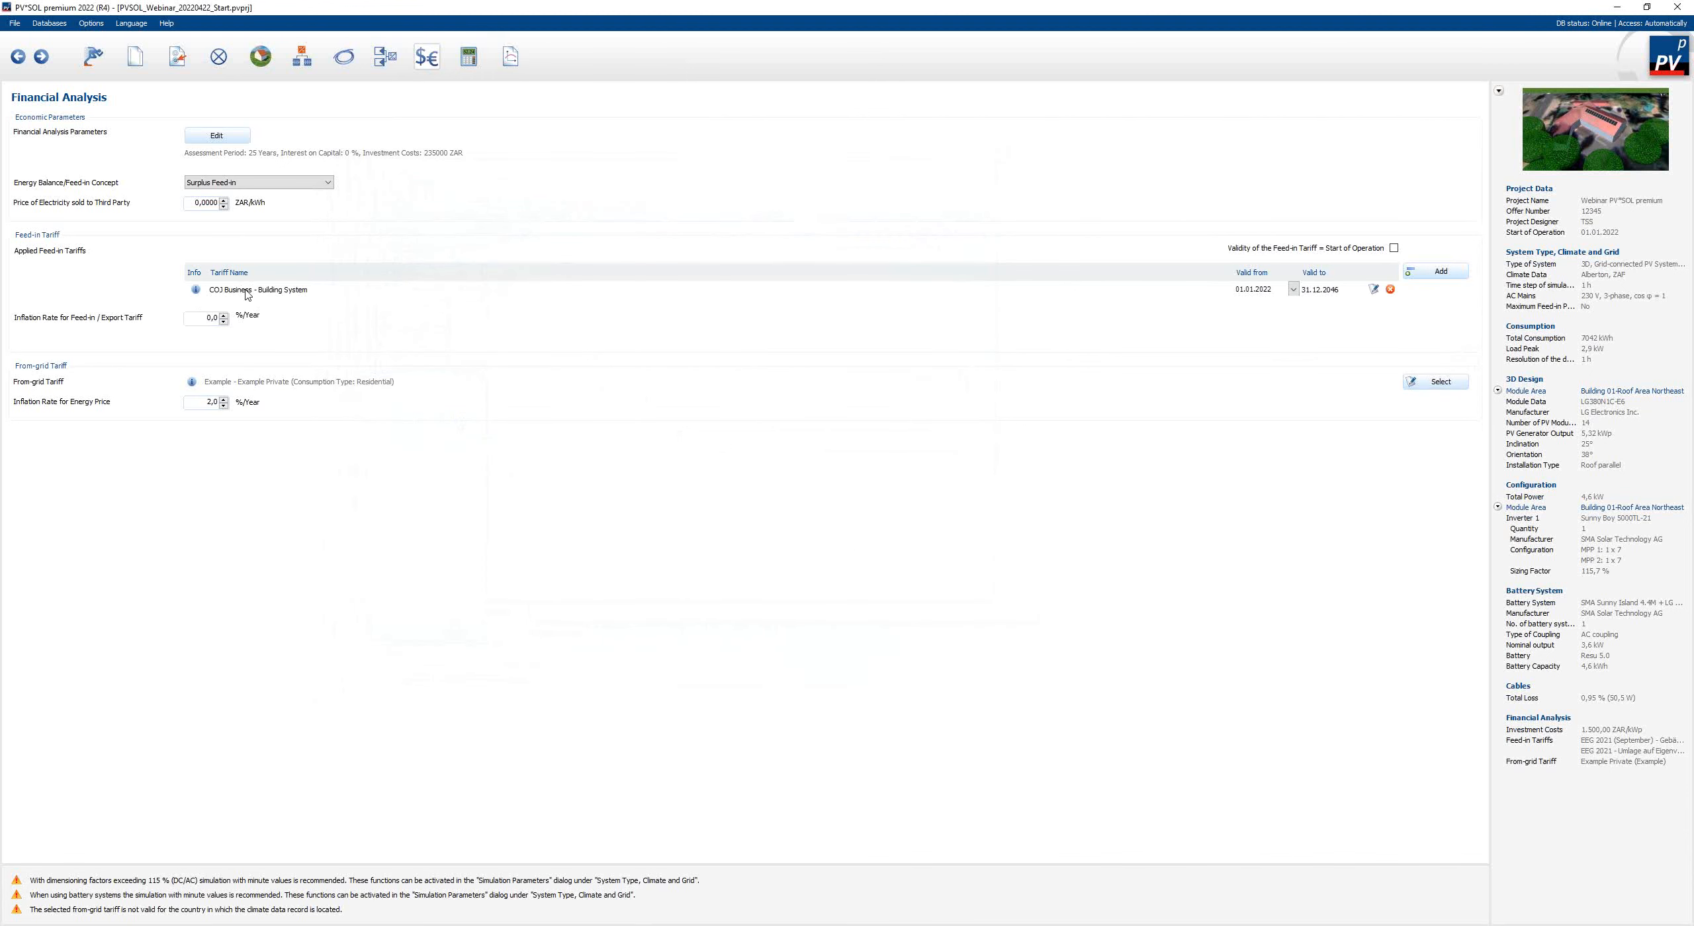
pyautogui.click(195, 292)
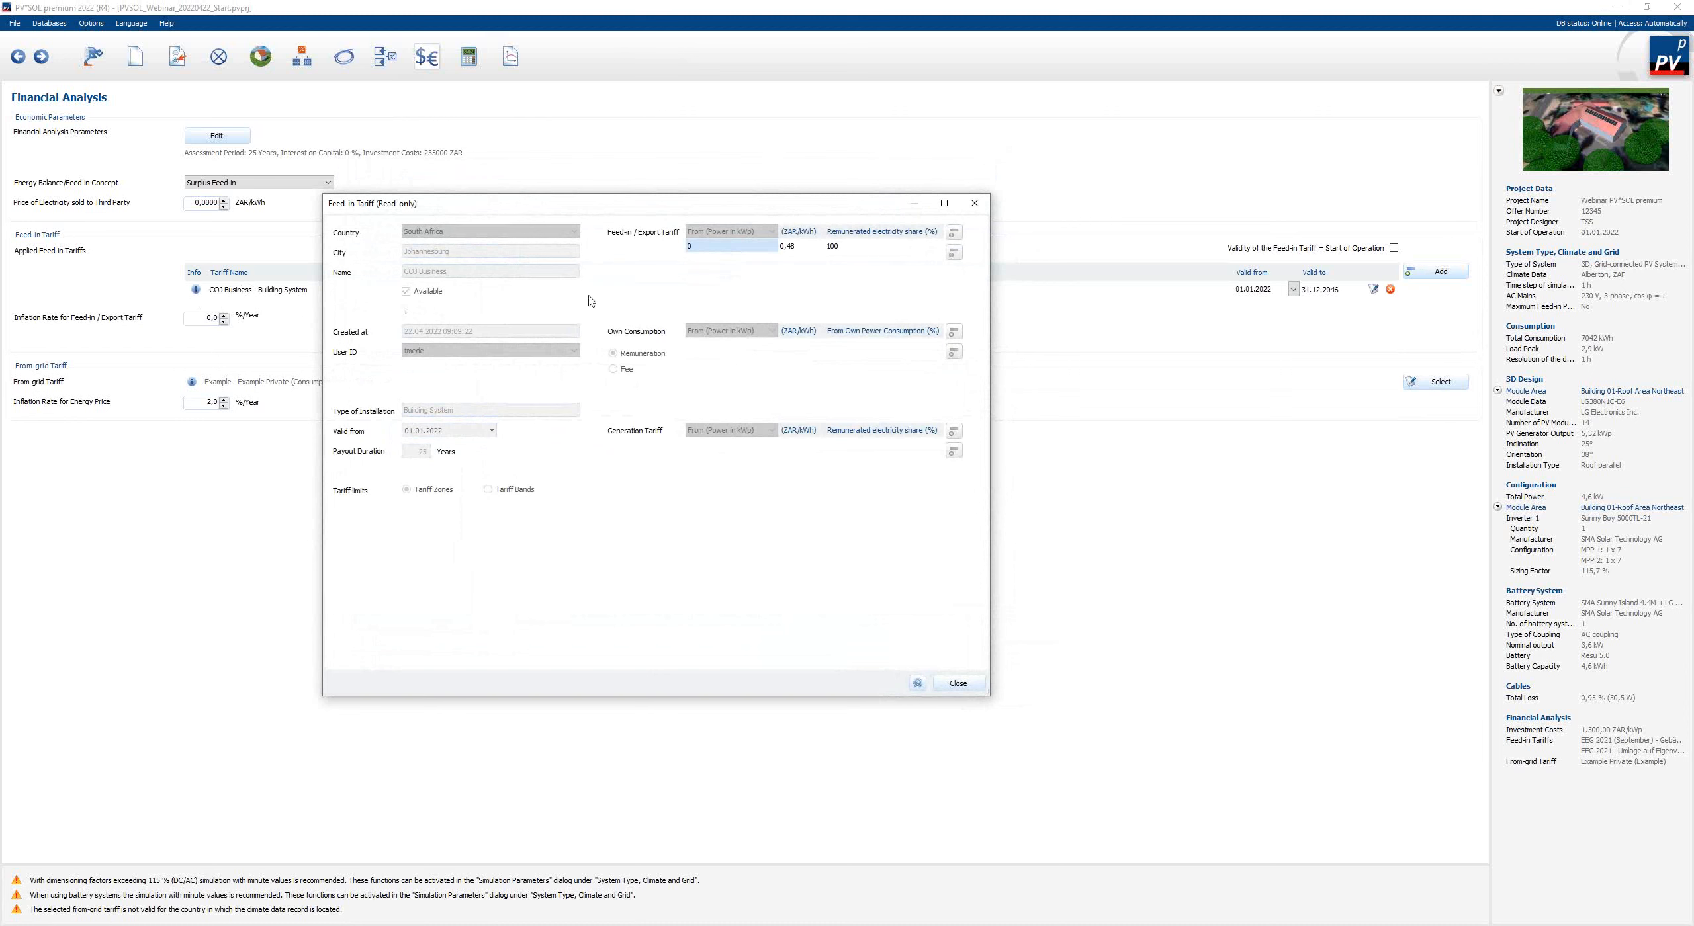
pyautogui.click(959, 684)
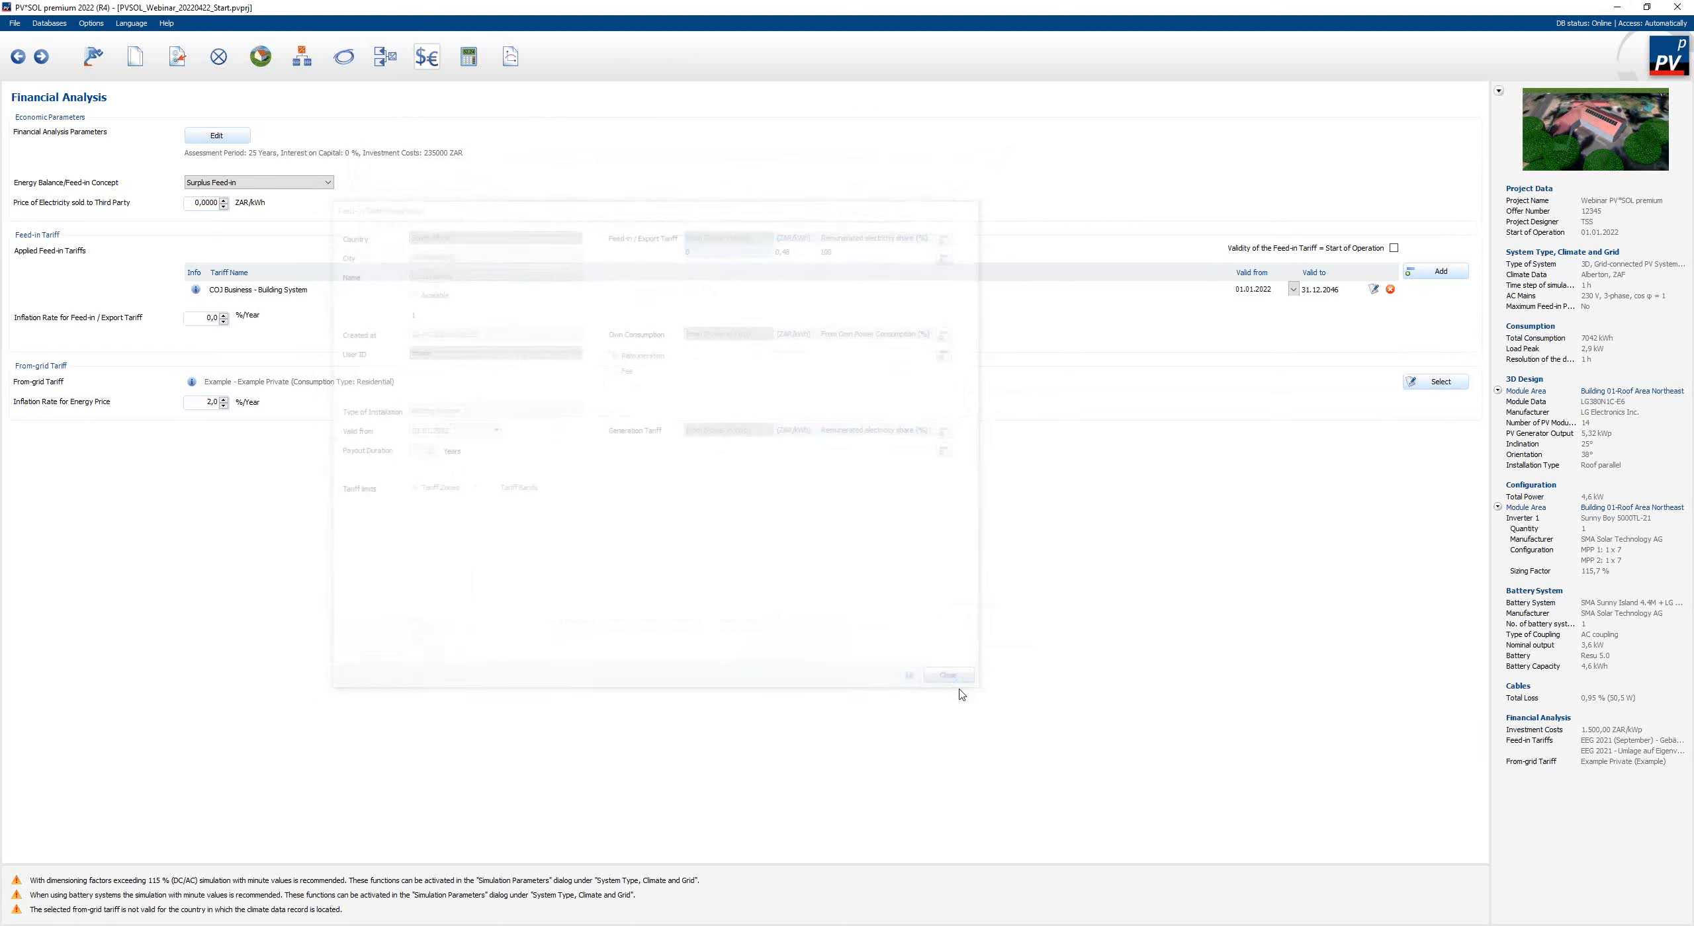
pyautogui.click(207, 319)
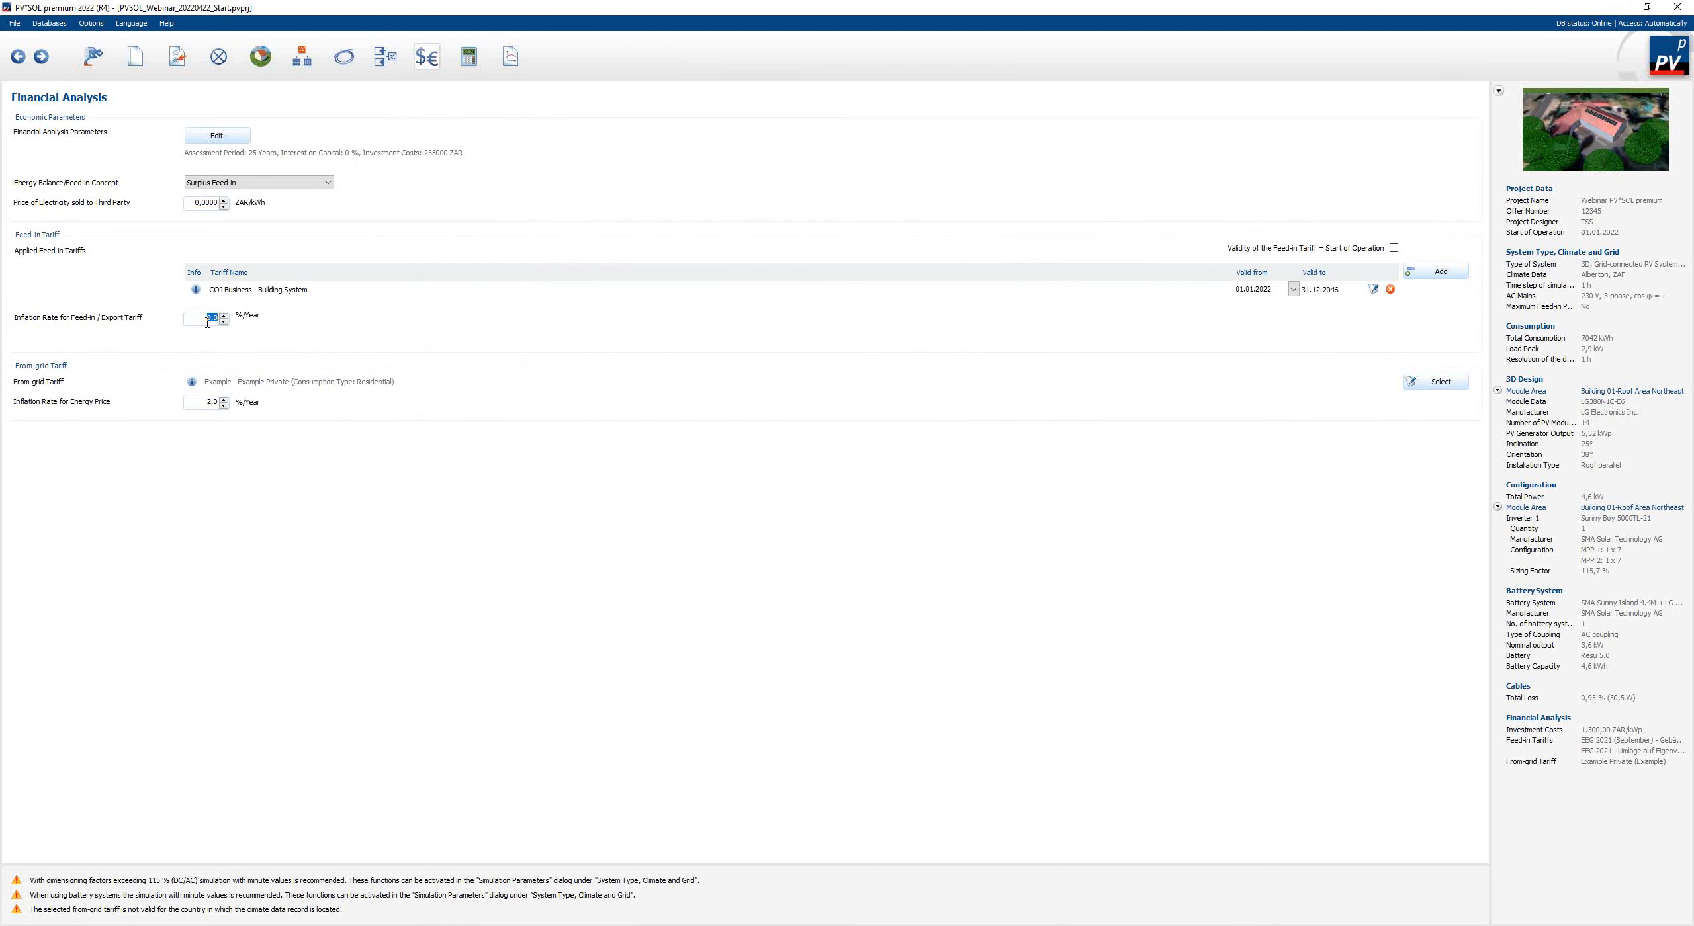
pyautogui.write('6')
# - Create a new from-grid tariff with country South Africa and city Johannesburg
pyautogui.click(1445, 386)
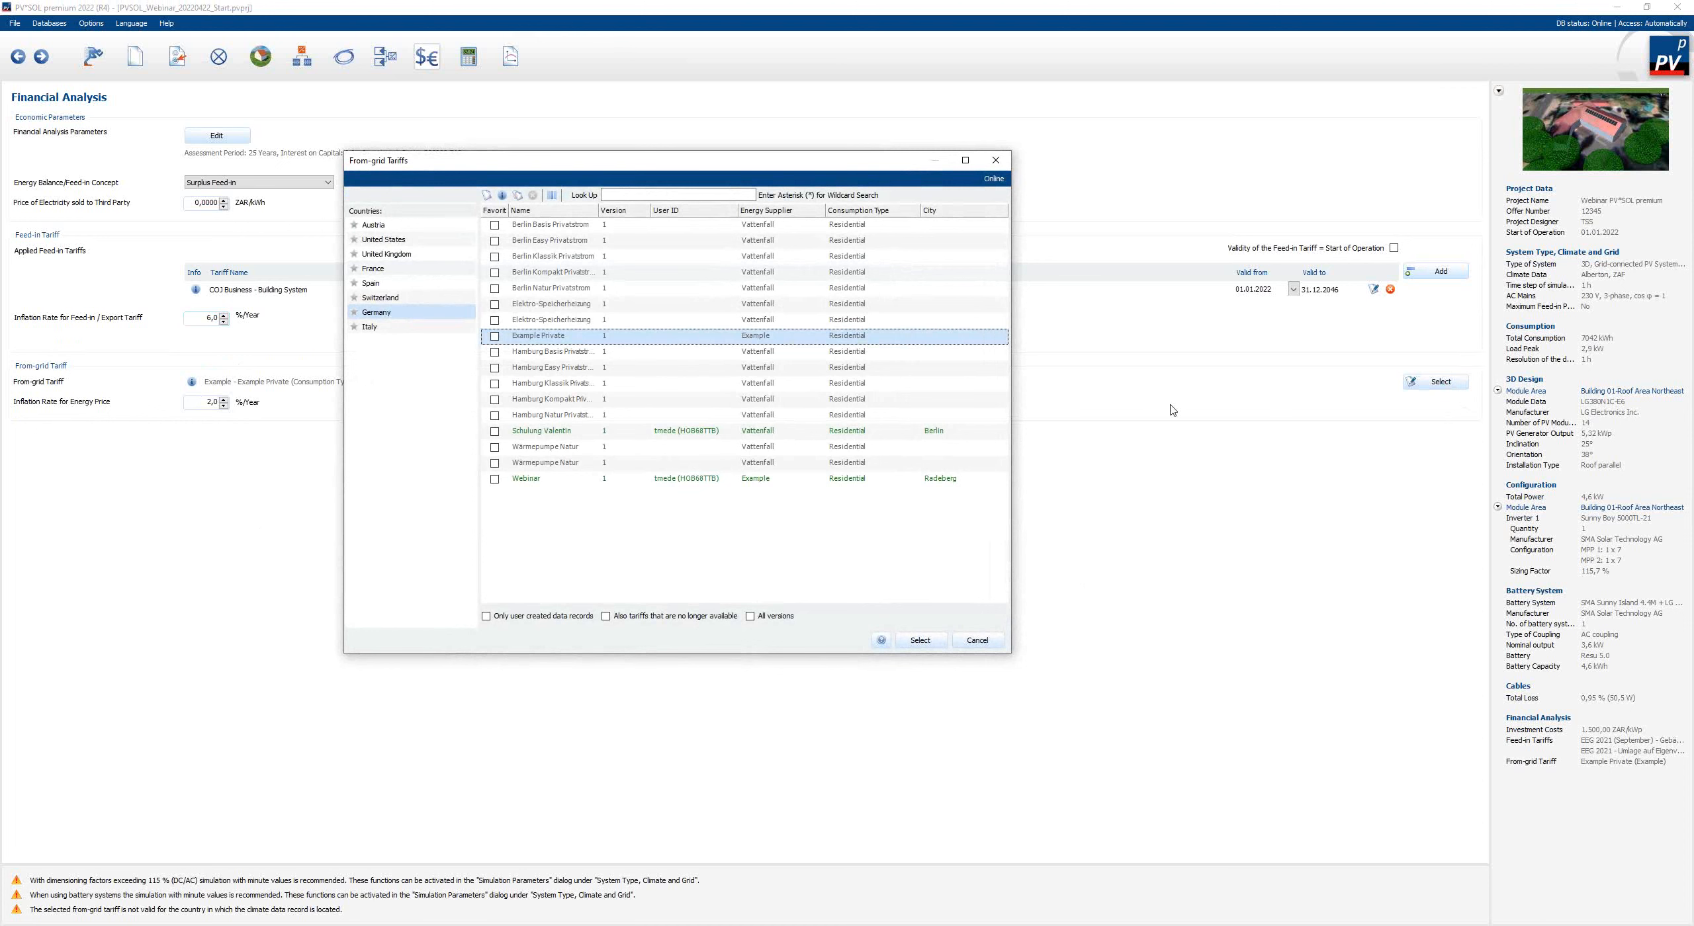
pyautogui.click(486, 198)
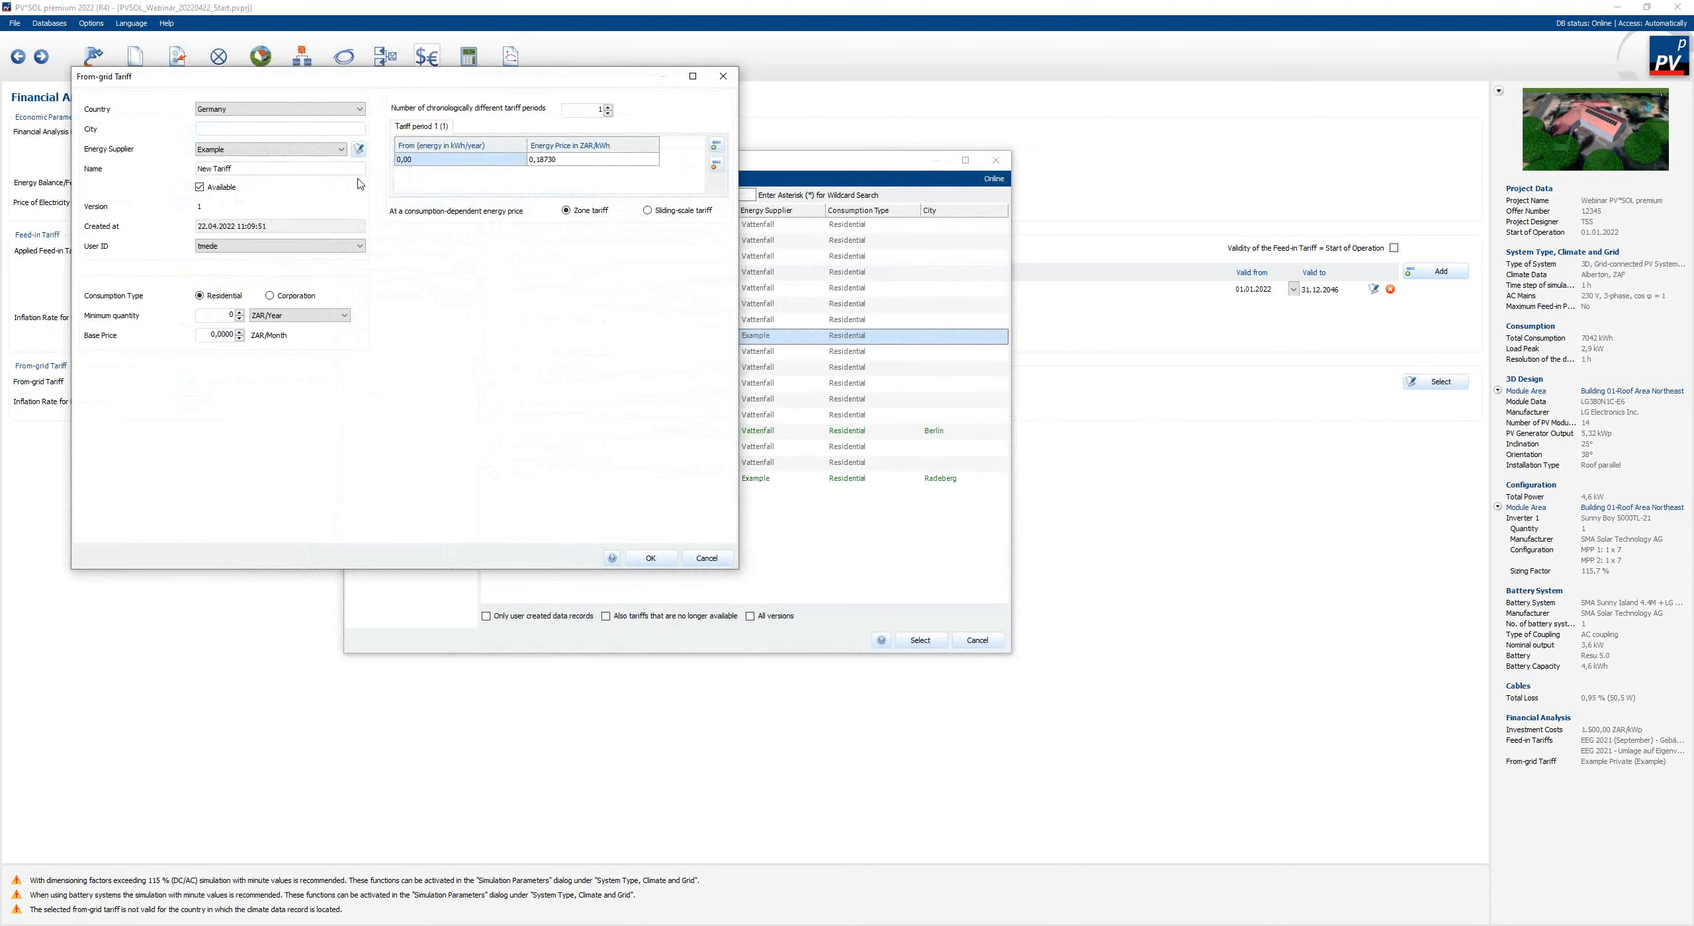
pyautogui.moveTo(450, 85); pyautogui.dragTo(700, 173)
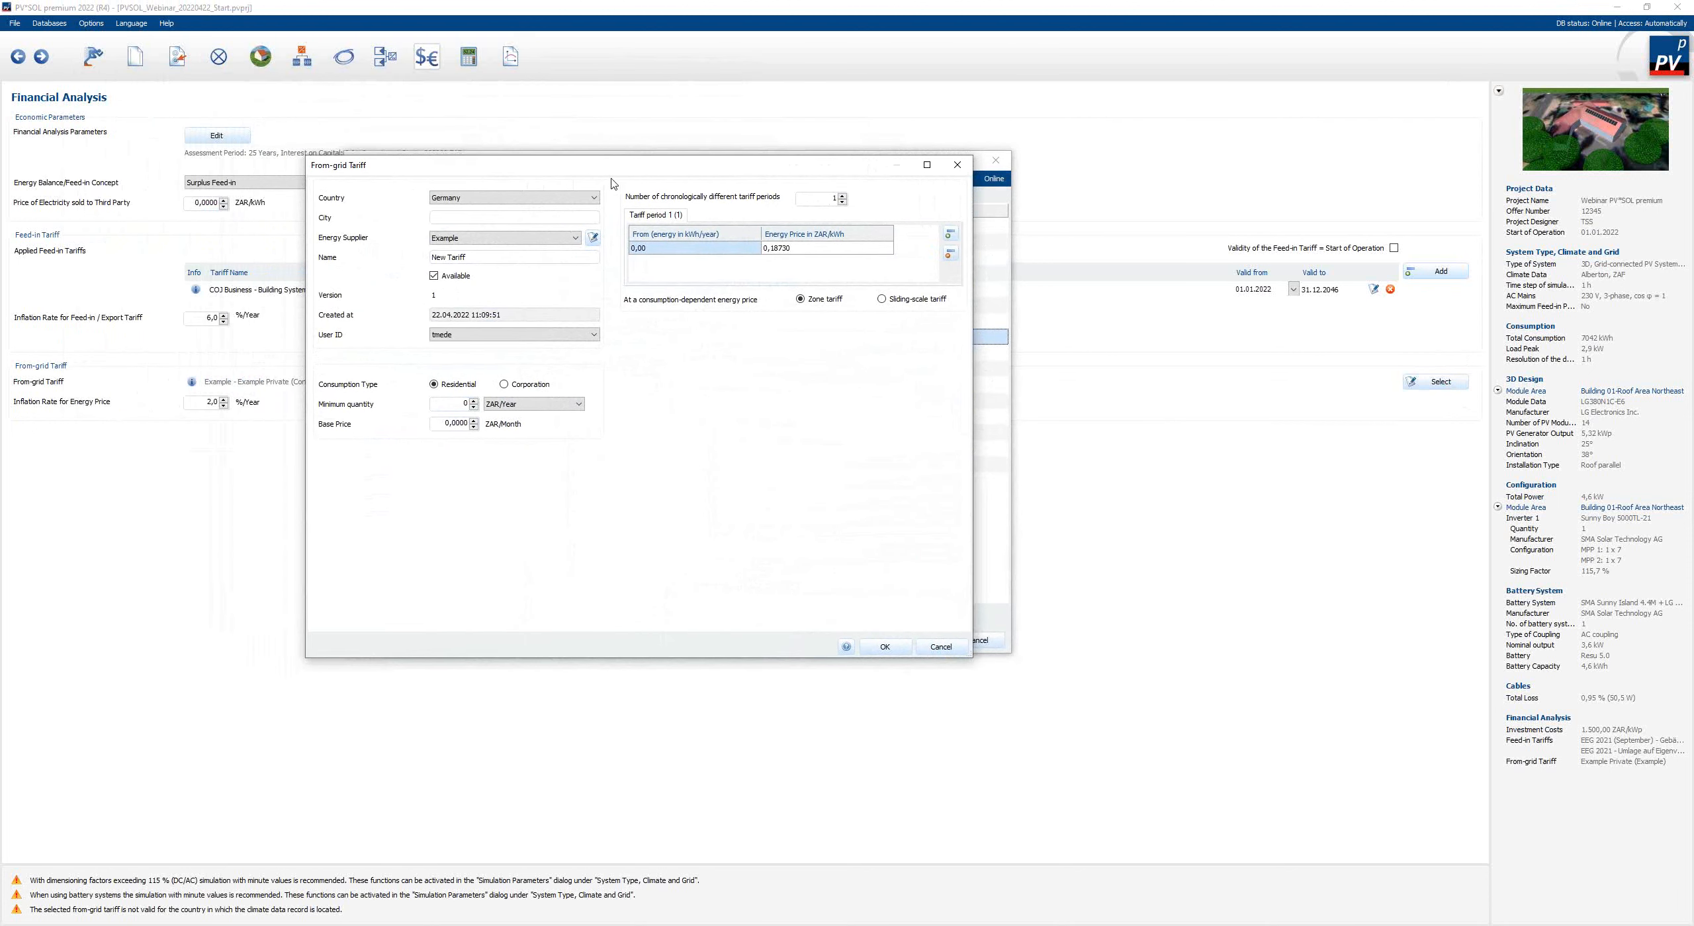
pyautogui.click(565, 199)
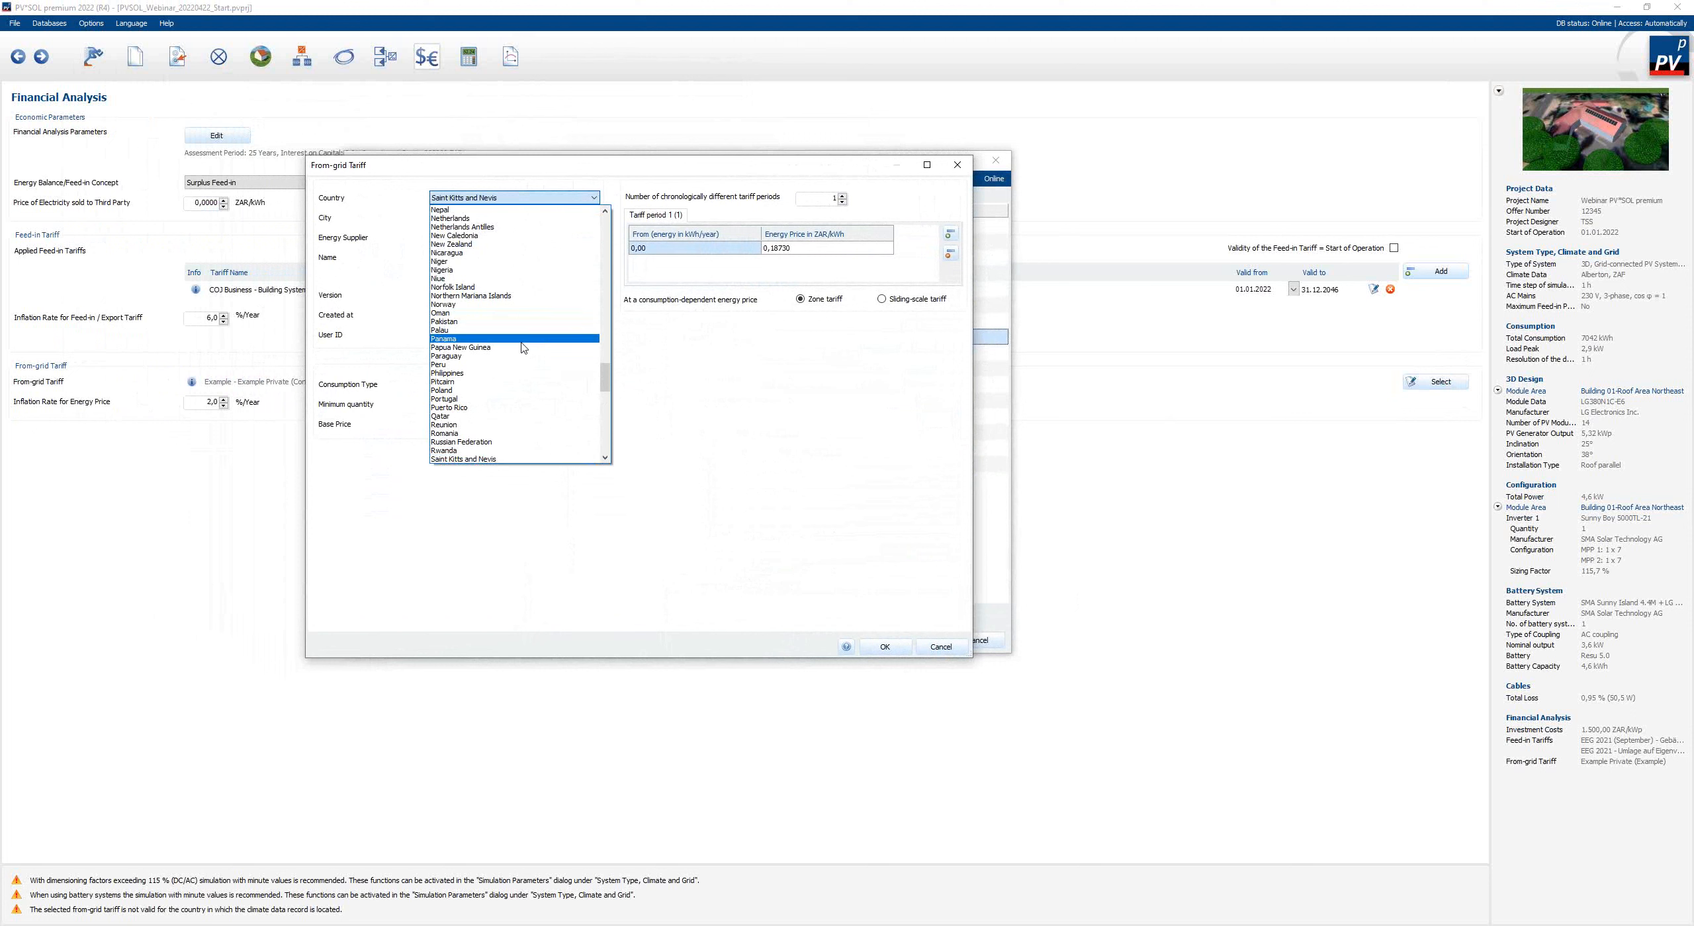
pyautogui.scroll(-20, 519, 343)
pyautogui.scroll(-4, 520, 343)
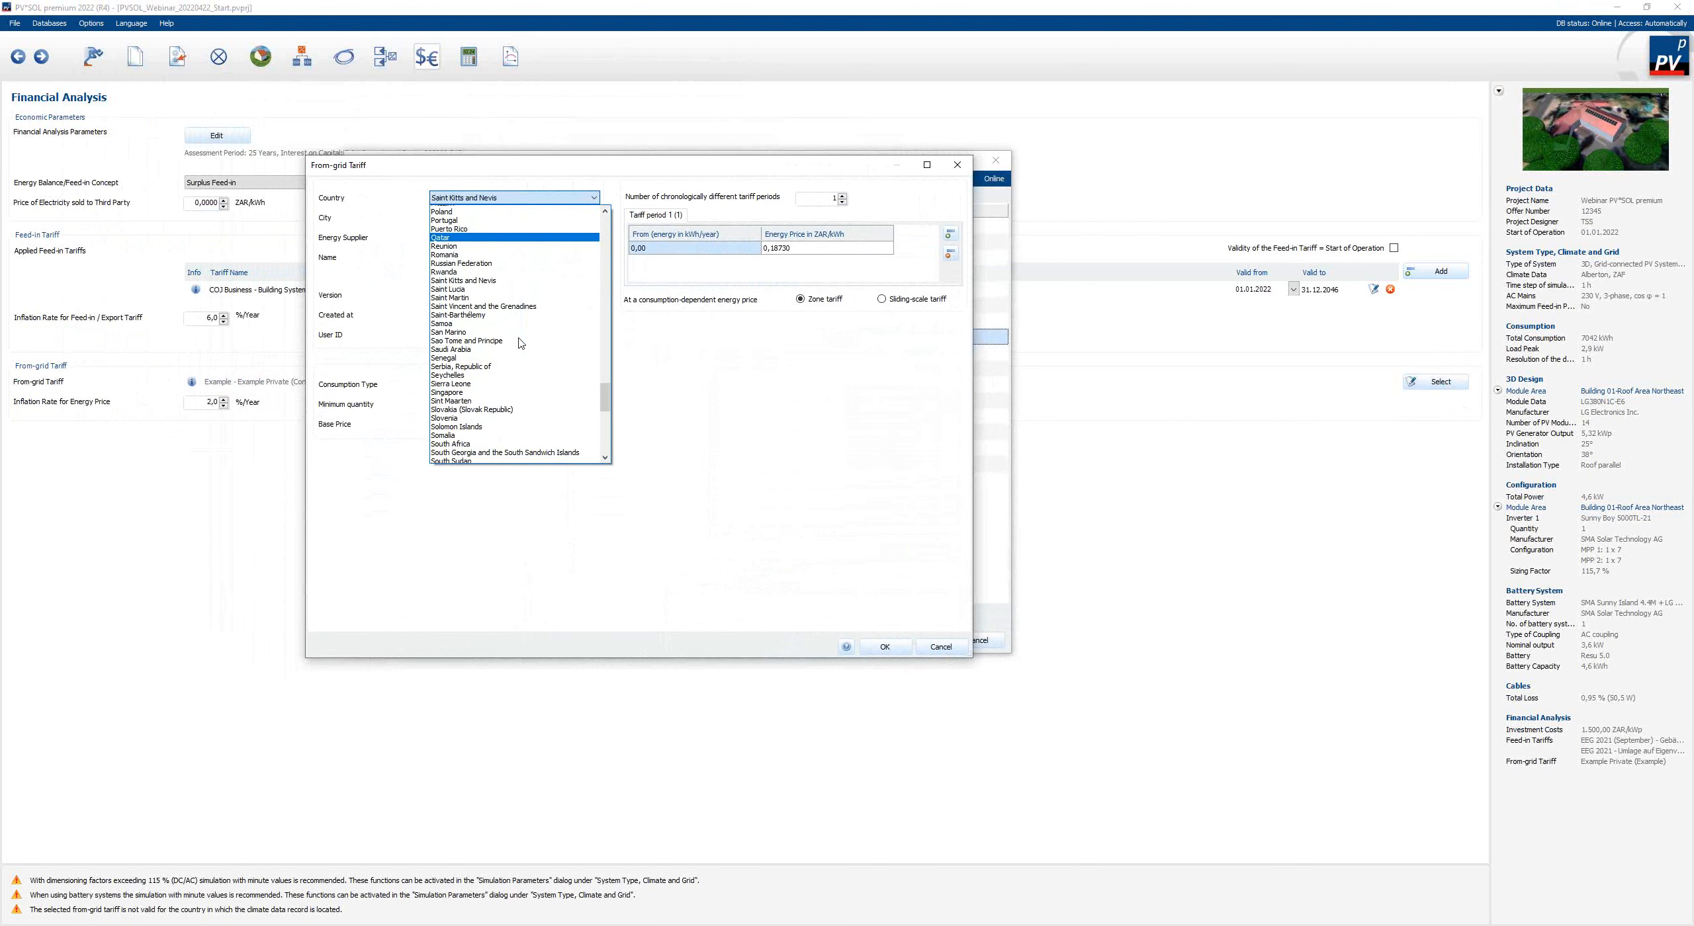
pyautogui.click(493, 442)
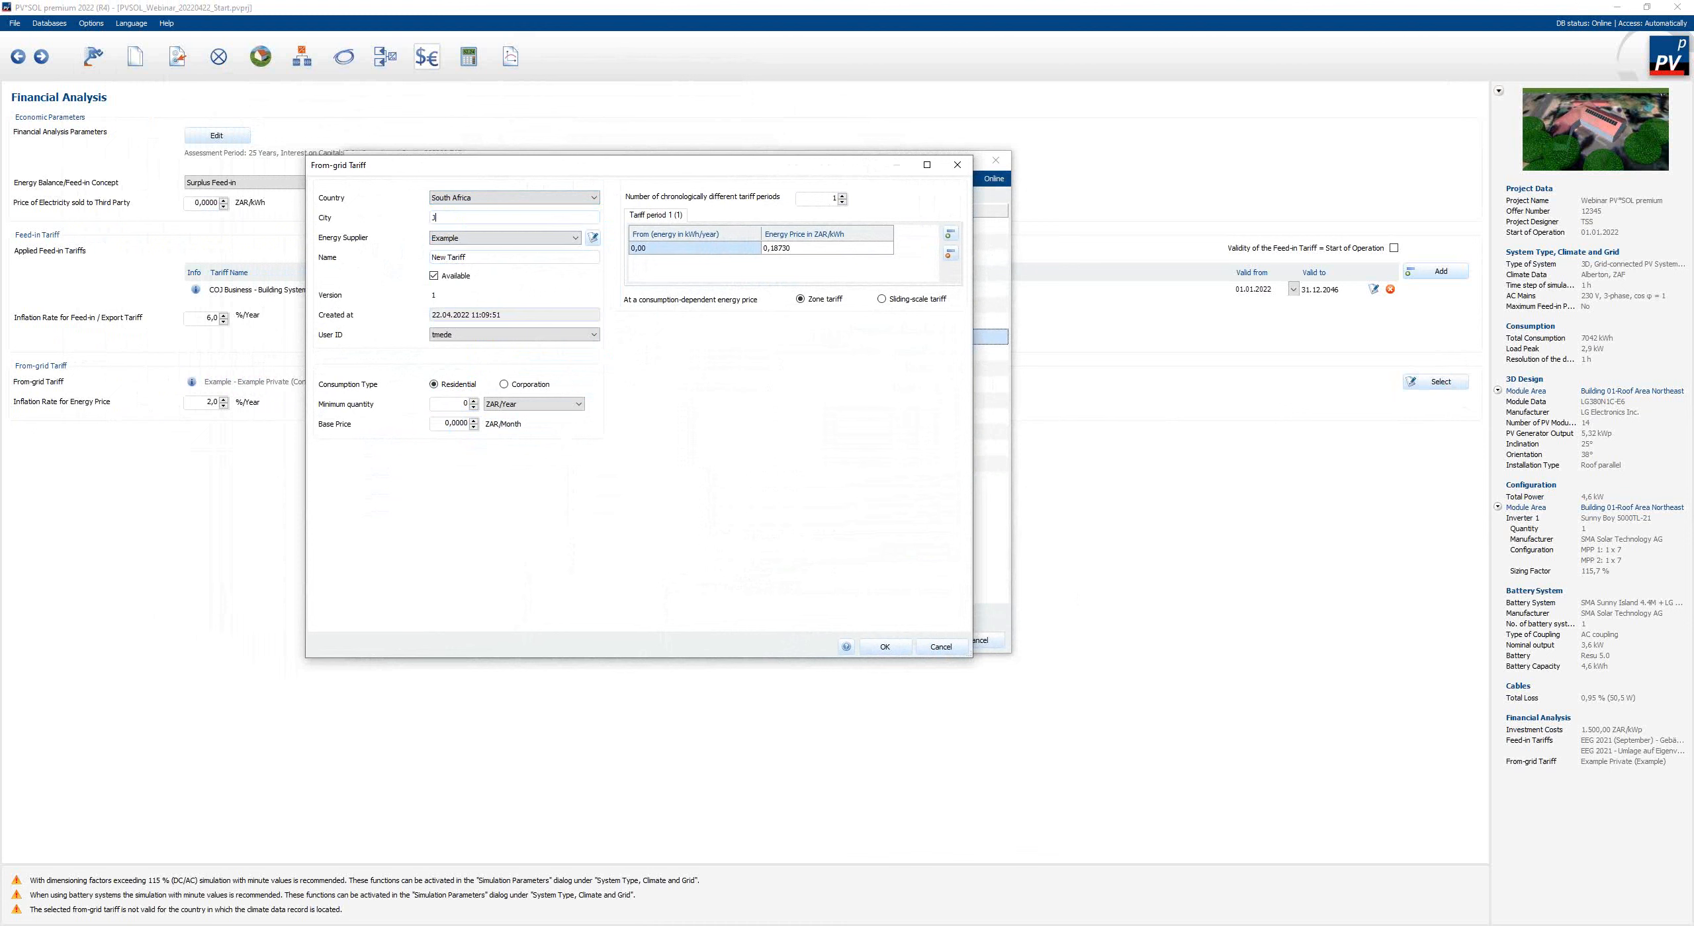
pyautogui.write('Johannsburge')
# - Create a company named City Power in the companies database and select it as the from-grid tariff's energy supplier
pyautogui.click(594, 240)
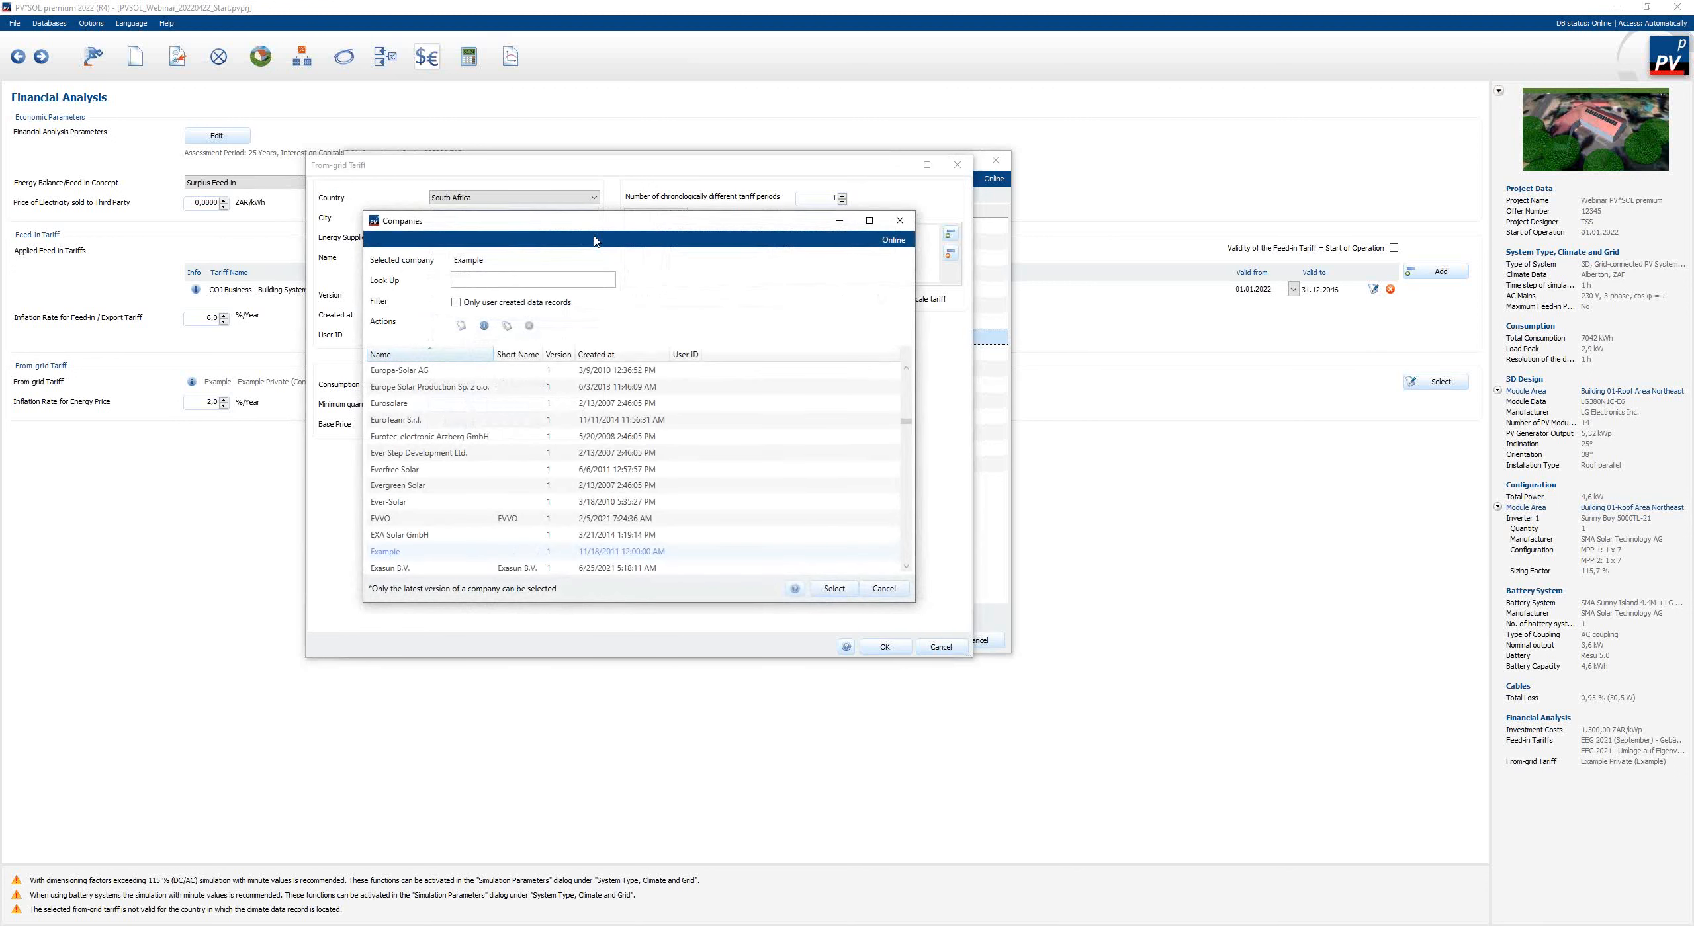
pyautogui.click(462, 325)
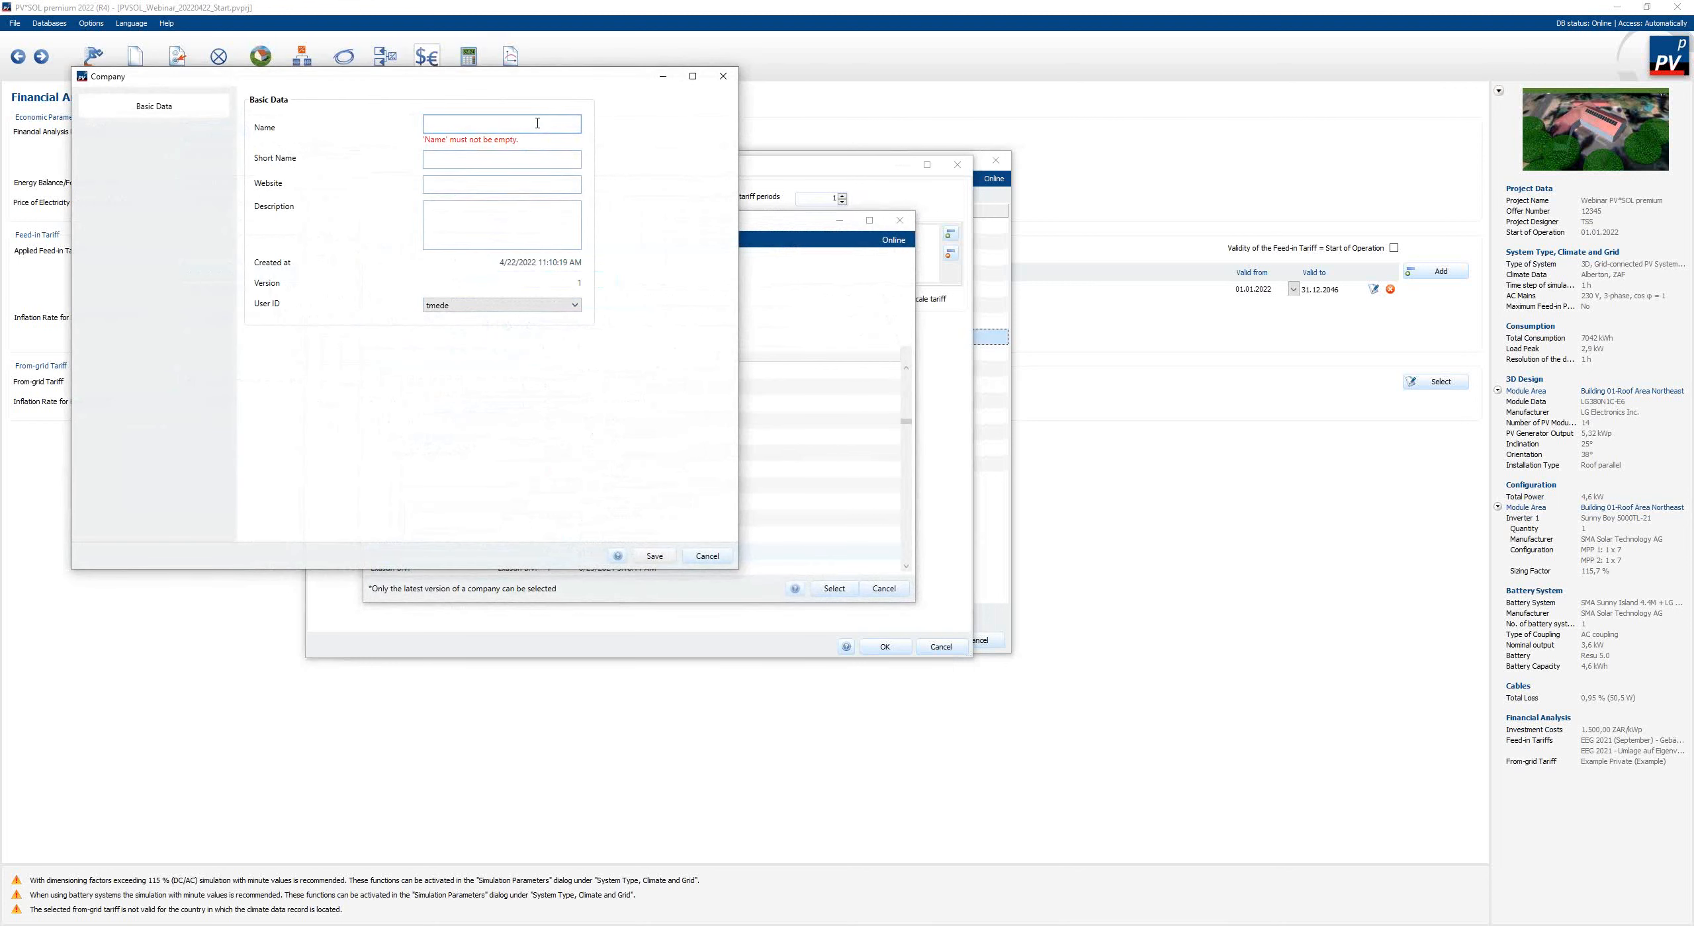
pyautogui.write('City Power')
pyautogui.click(509, 162)
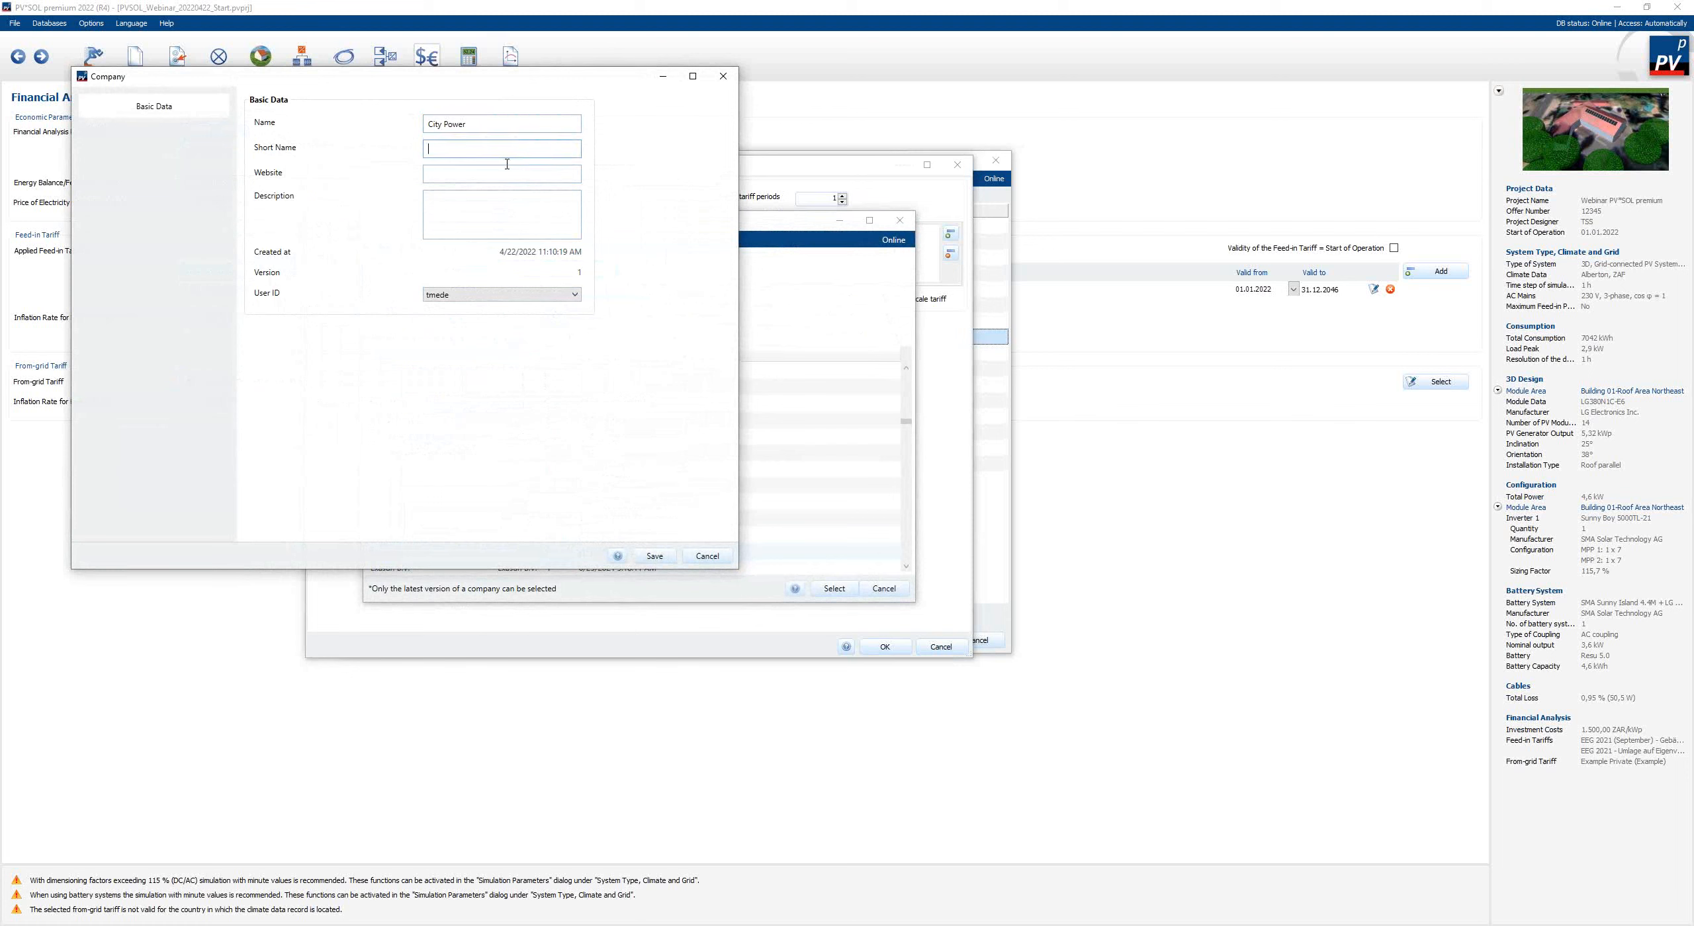
pyautogui.click(655, 557)
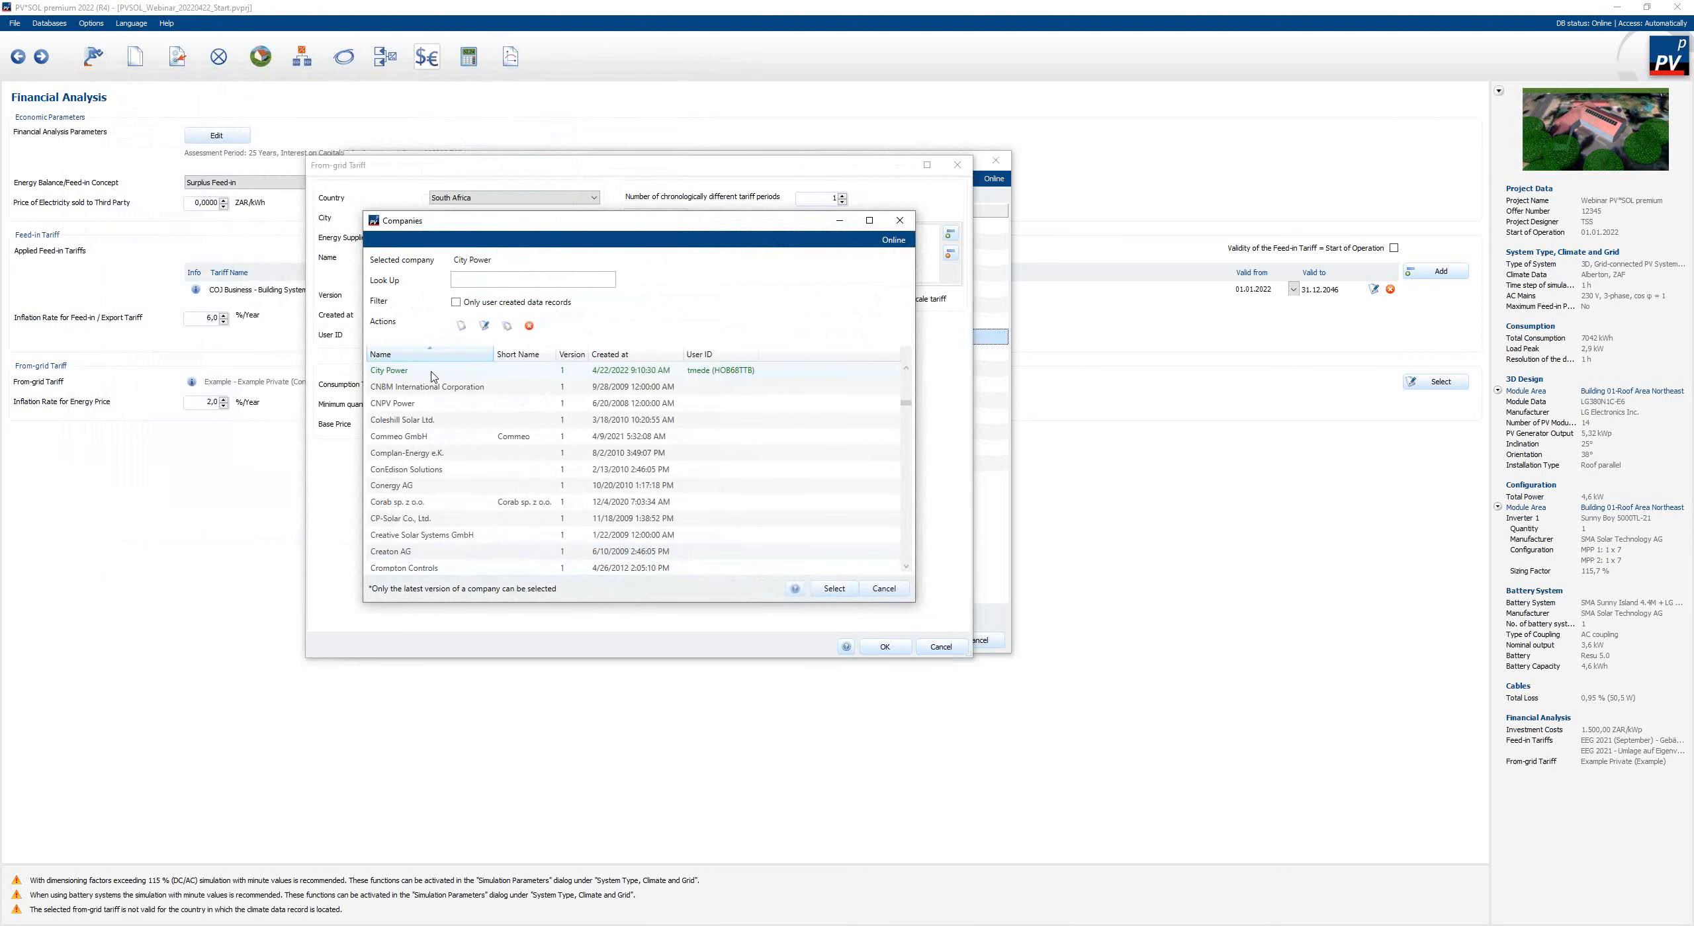
pyautogui.click(835, 591)
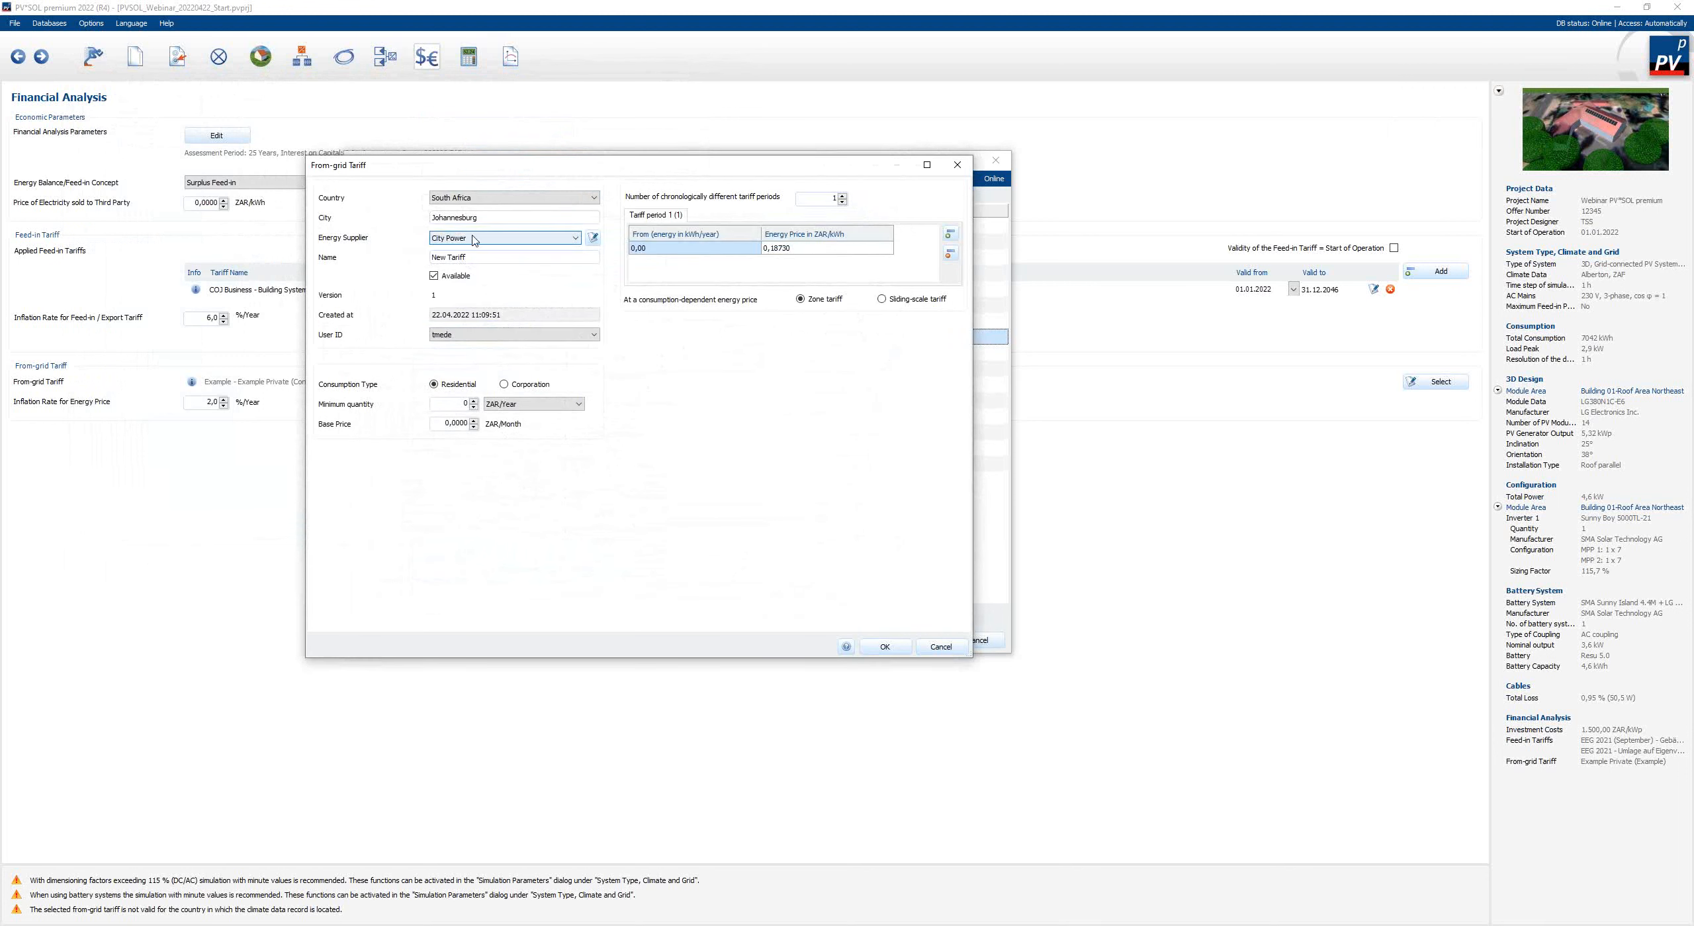
# - Name the from-grid tariff Business Prepaid and set its consumption type to Corporation
pyautogui.moveTo(469, 258); pyautogui.dragTo(421, 263)
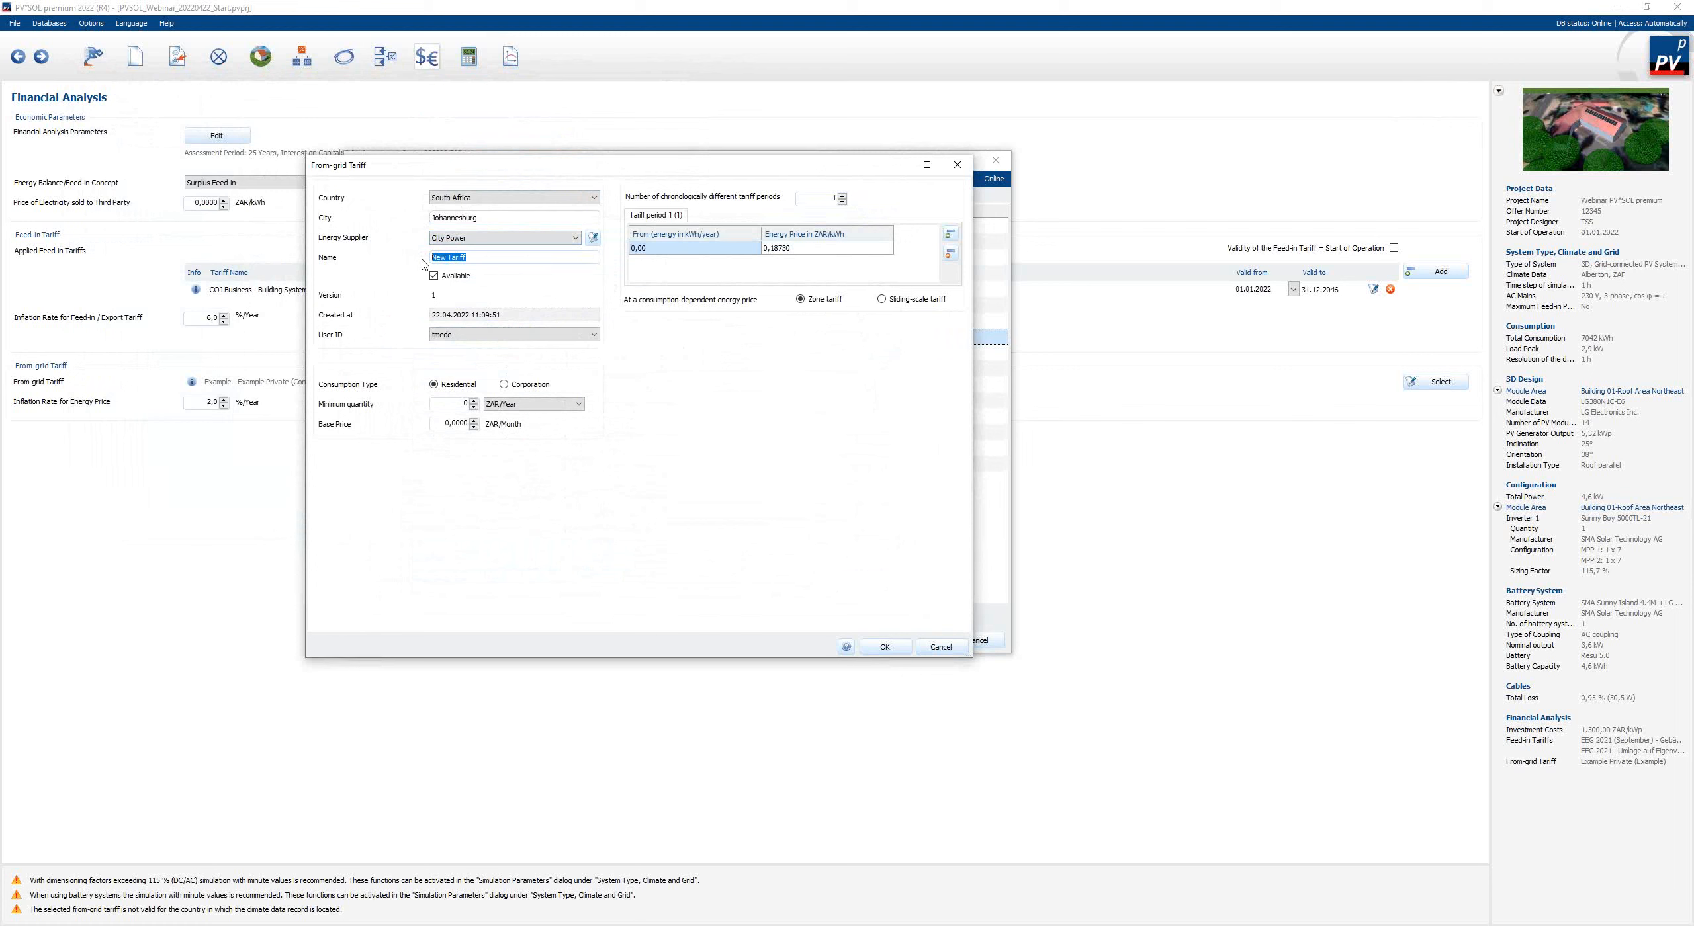
pyautogui.write('Business Prepaid')
pyautogui.click(504, 385)
# - Define three energy price levels: 2,22740 ZAR/kWh from 0, 2,43910 from 501 and 2,55500 from 1001 kWh/year
pyautogui.click(777, 251)
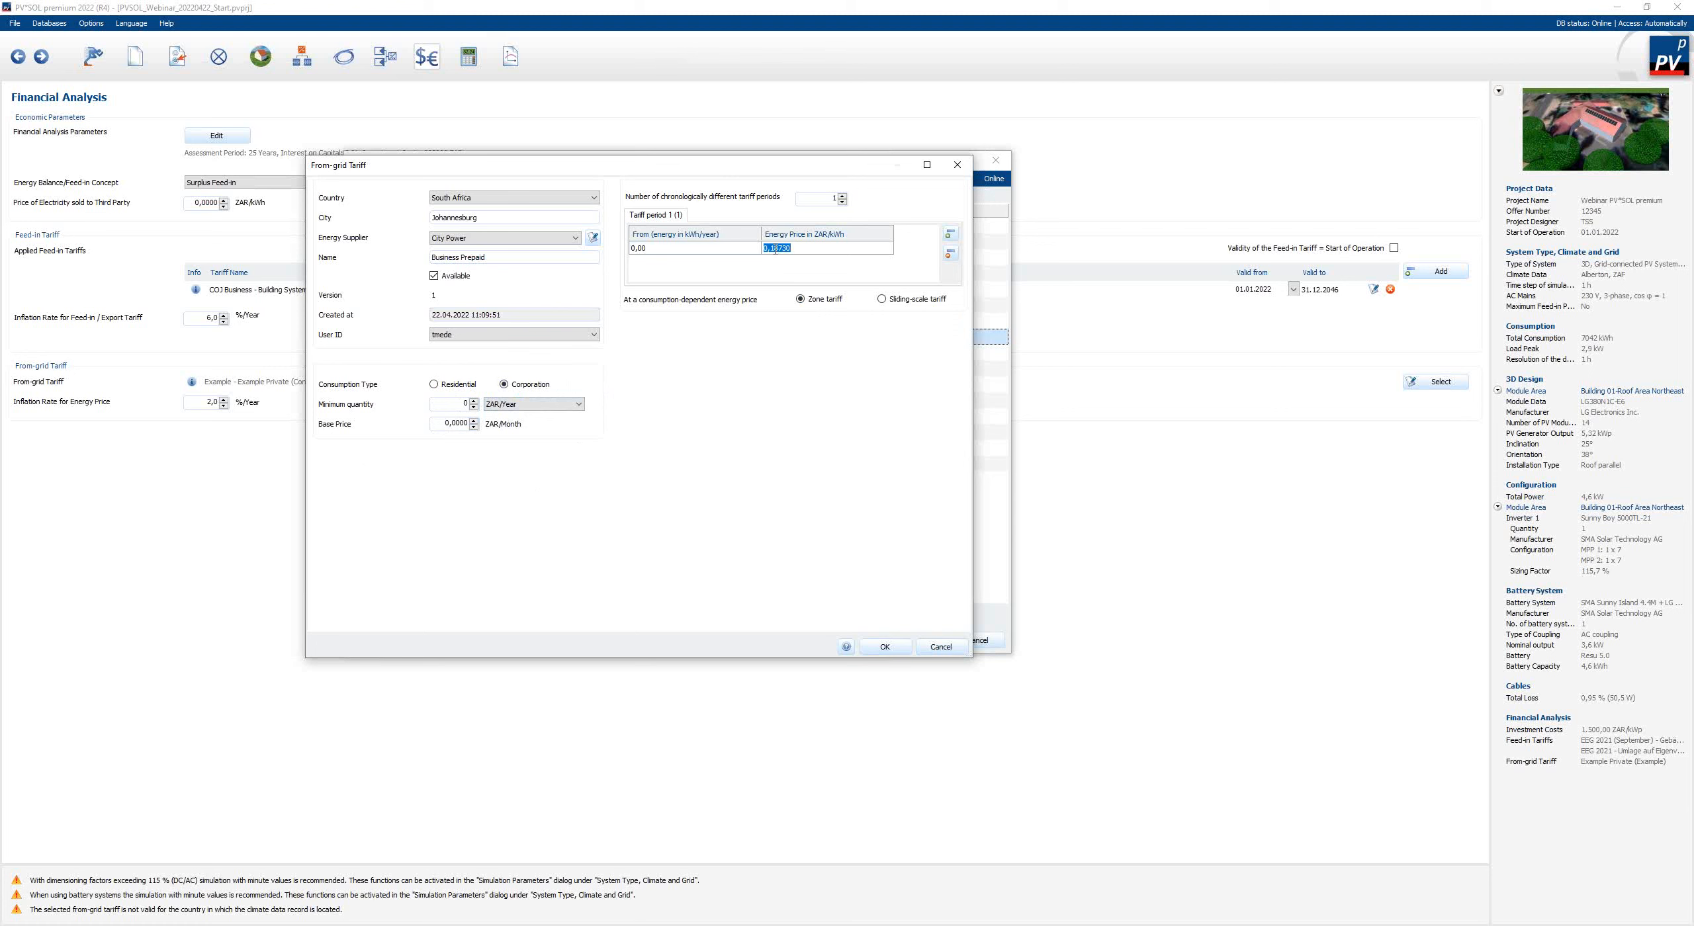
pyautogui.write('2,22740')
pyautogui.click(951, 236)
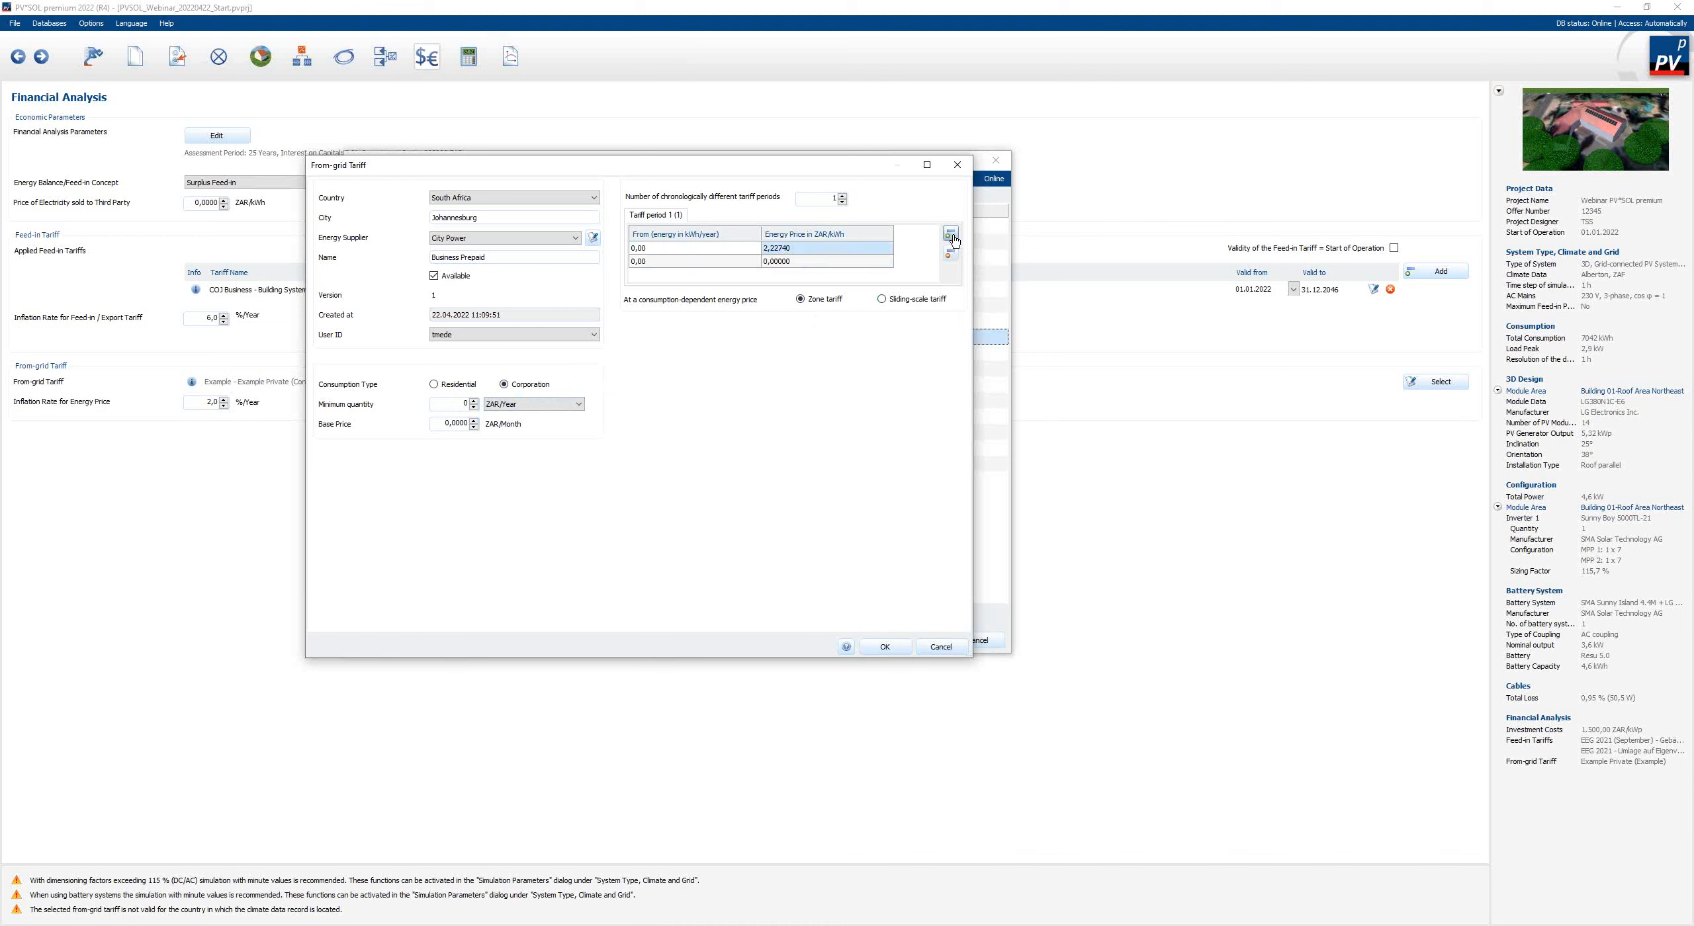
pyautogui.click(951, 235)
pyautogui.click(657, 262)
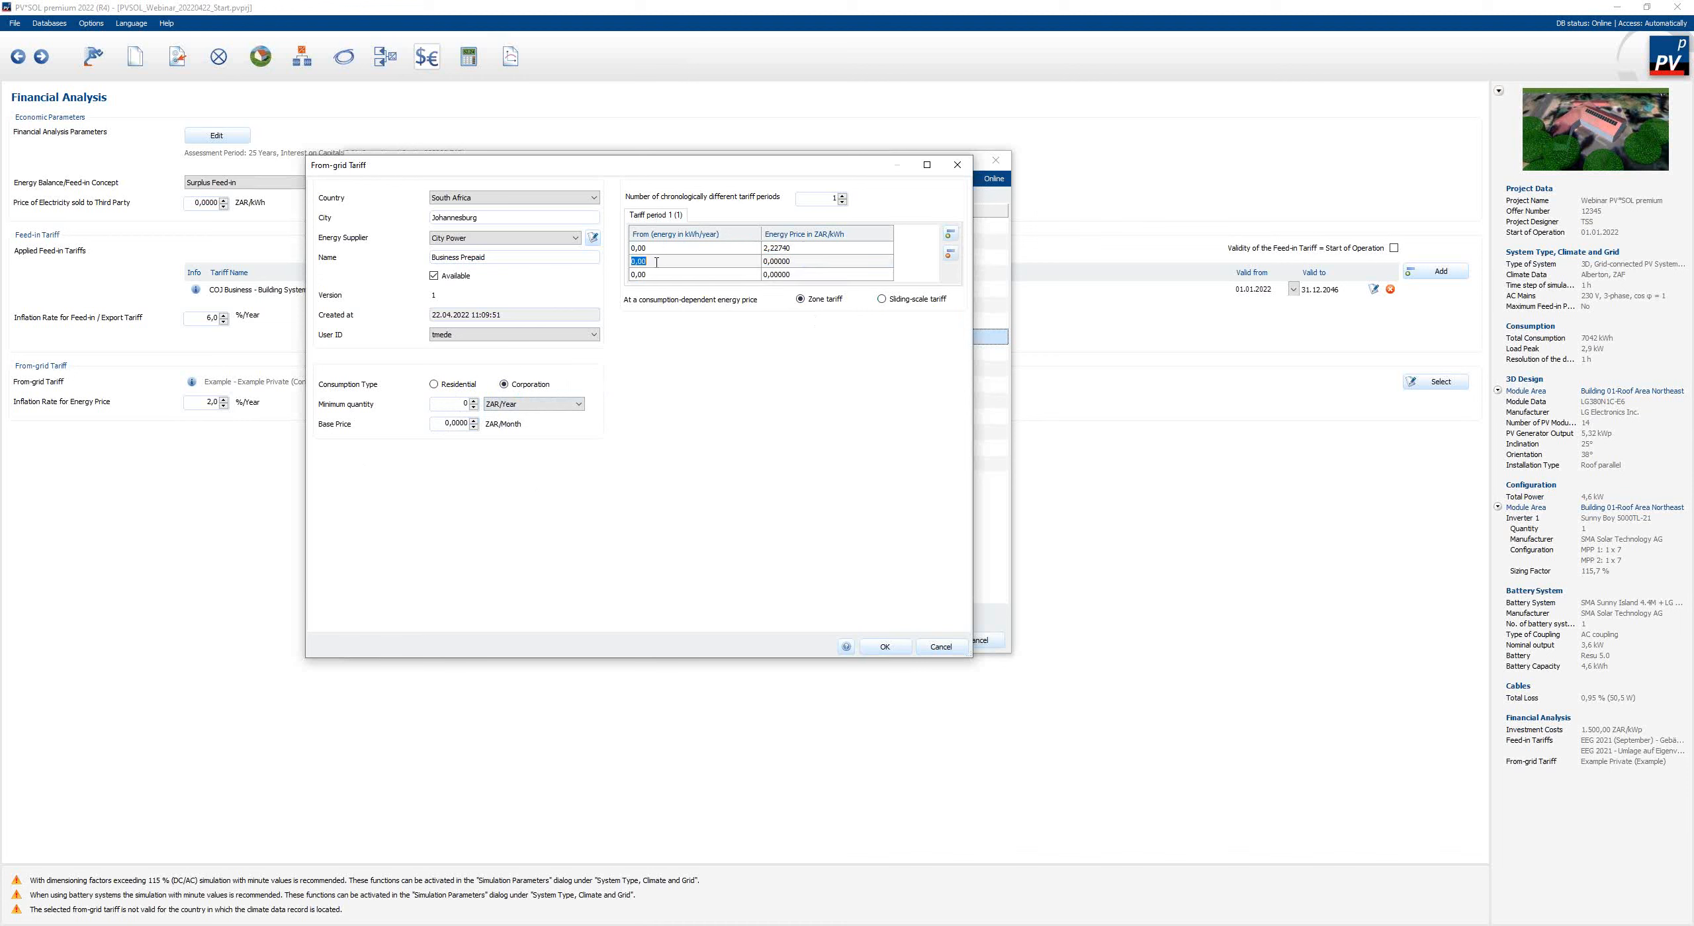
pyautogui.write('501')
pyautogui.click(780, 262)
pyautogui.write('2,43910')
pyautogui.click(655, 275)
pyautogui.write('1001')
pyautogui.click(783, 275)
pyautogui.write('2,55')
# - Save the Business Prepaid tariff, apply it to the project and set the energy price inflation rate to 8 %/year
pyautogui.click(884, 646)
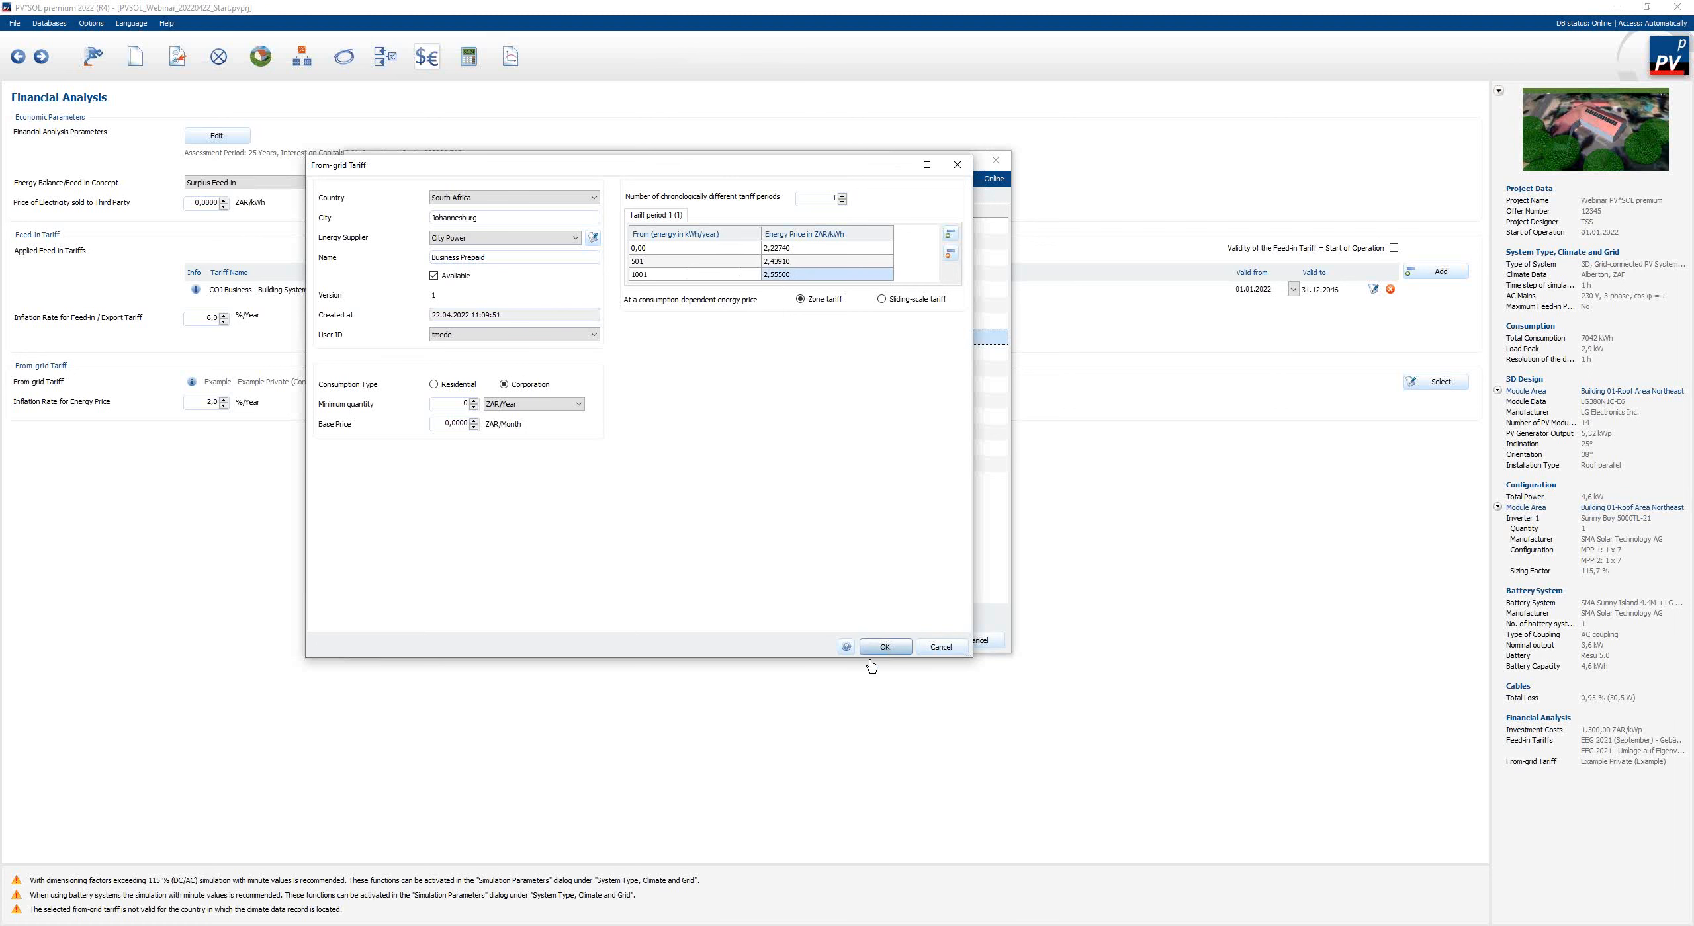
pyautogui.click(920, 640)
pyautogui.doubleClick(211, 402)
pyautogui.write('8')
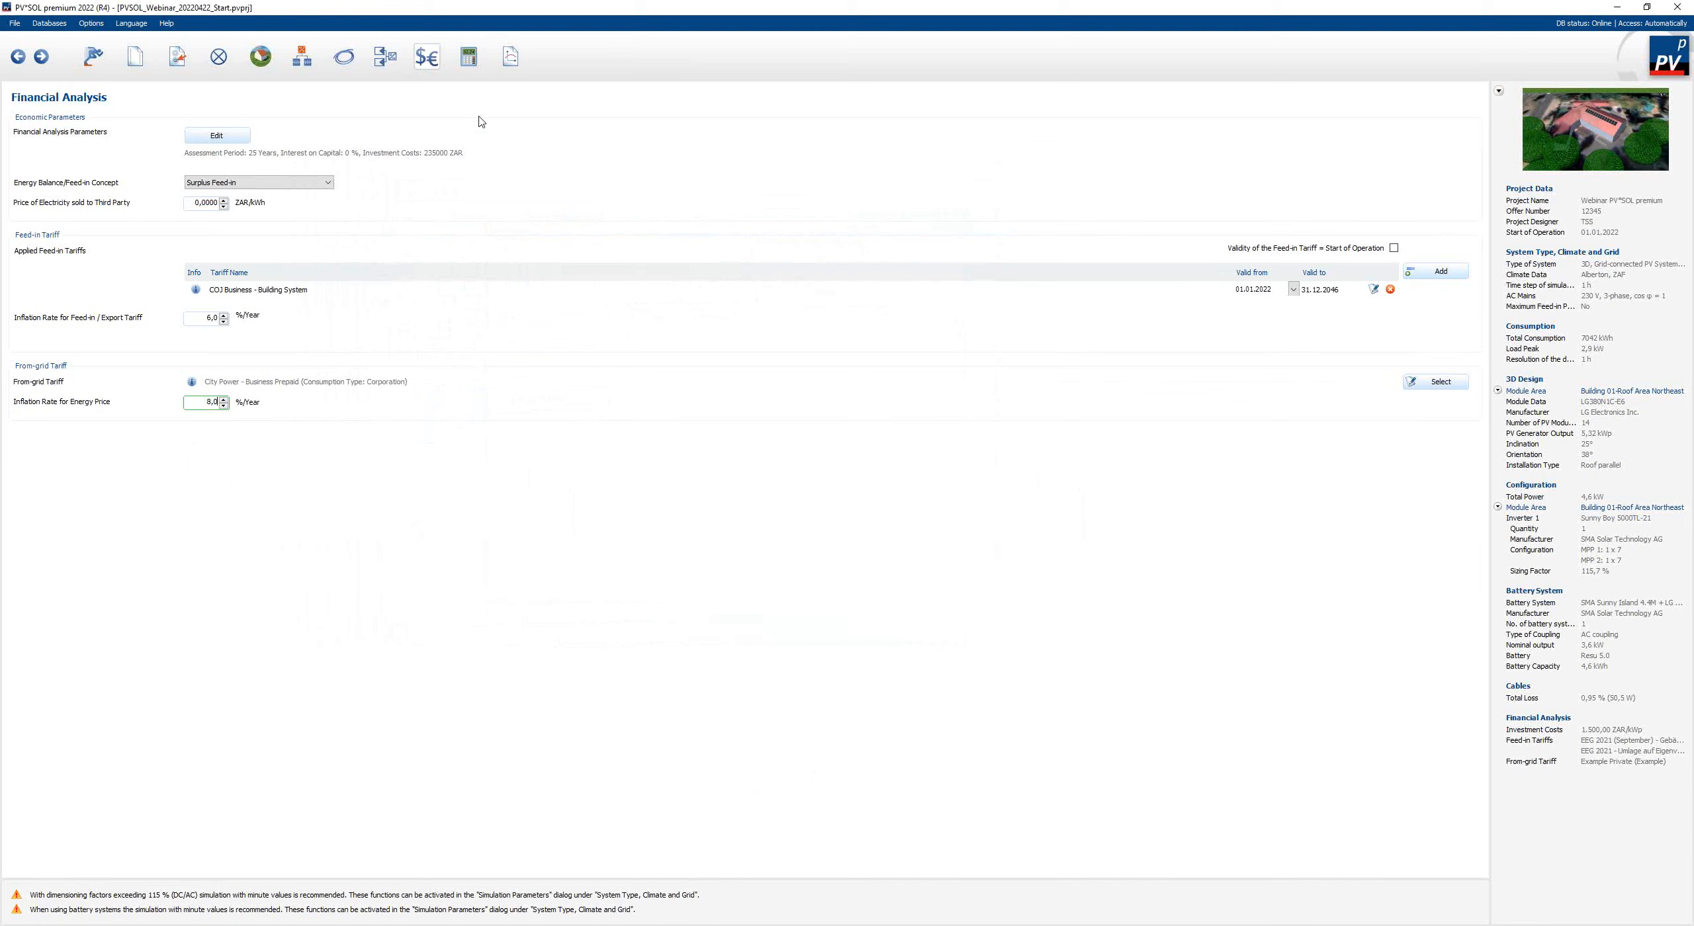
# - Run the simulation and examine January's grid supply, appliance consumption, battery charge and grid feed-in in the production forecast
pyautogui.click(467, 64)
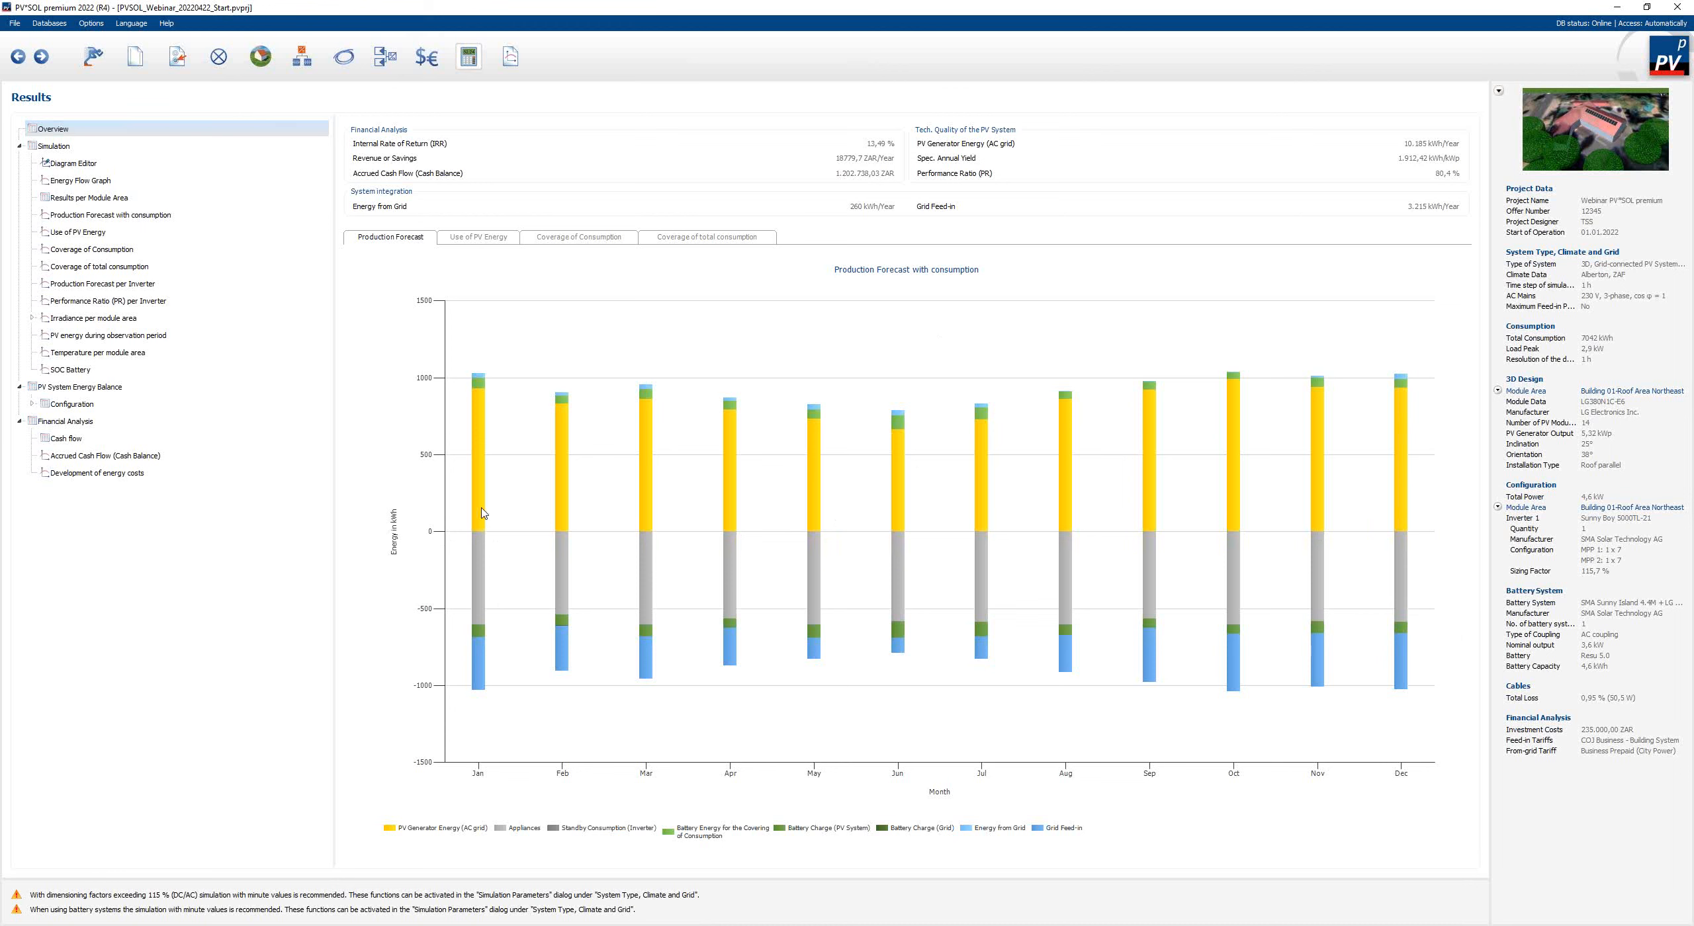
pyautogui.moveTo(482, 513)
pyautogui.moveTo(480, 393)
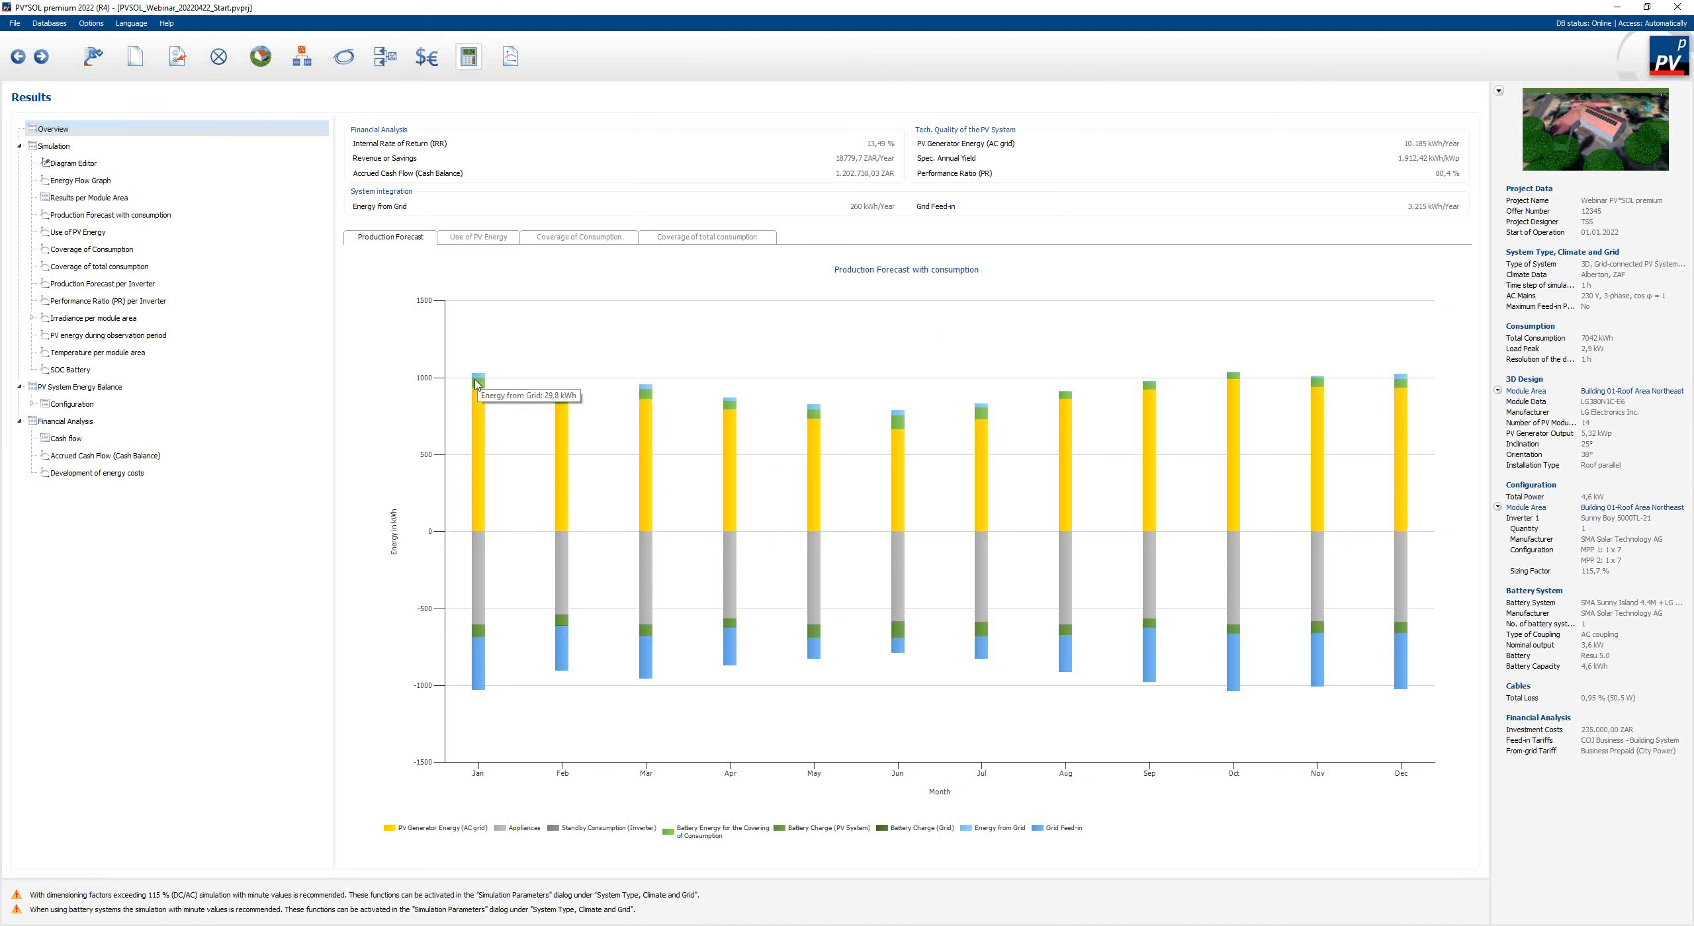
pyautogui.moveTo(485, 575)
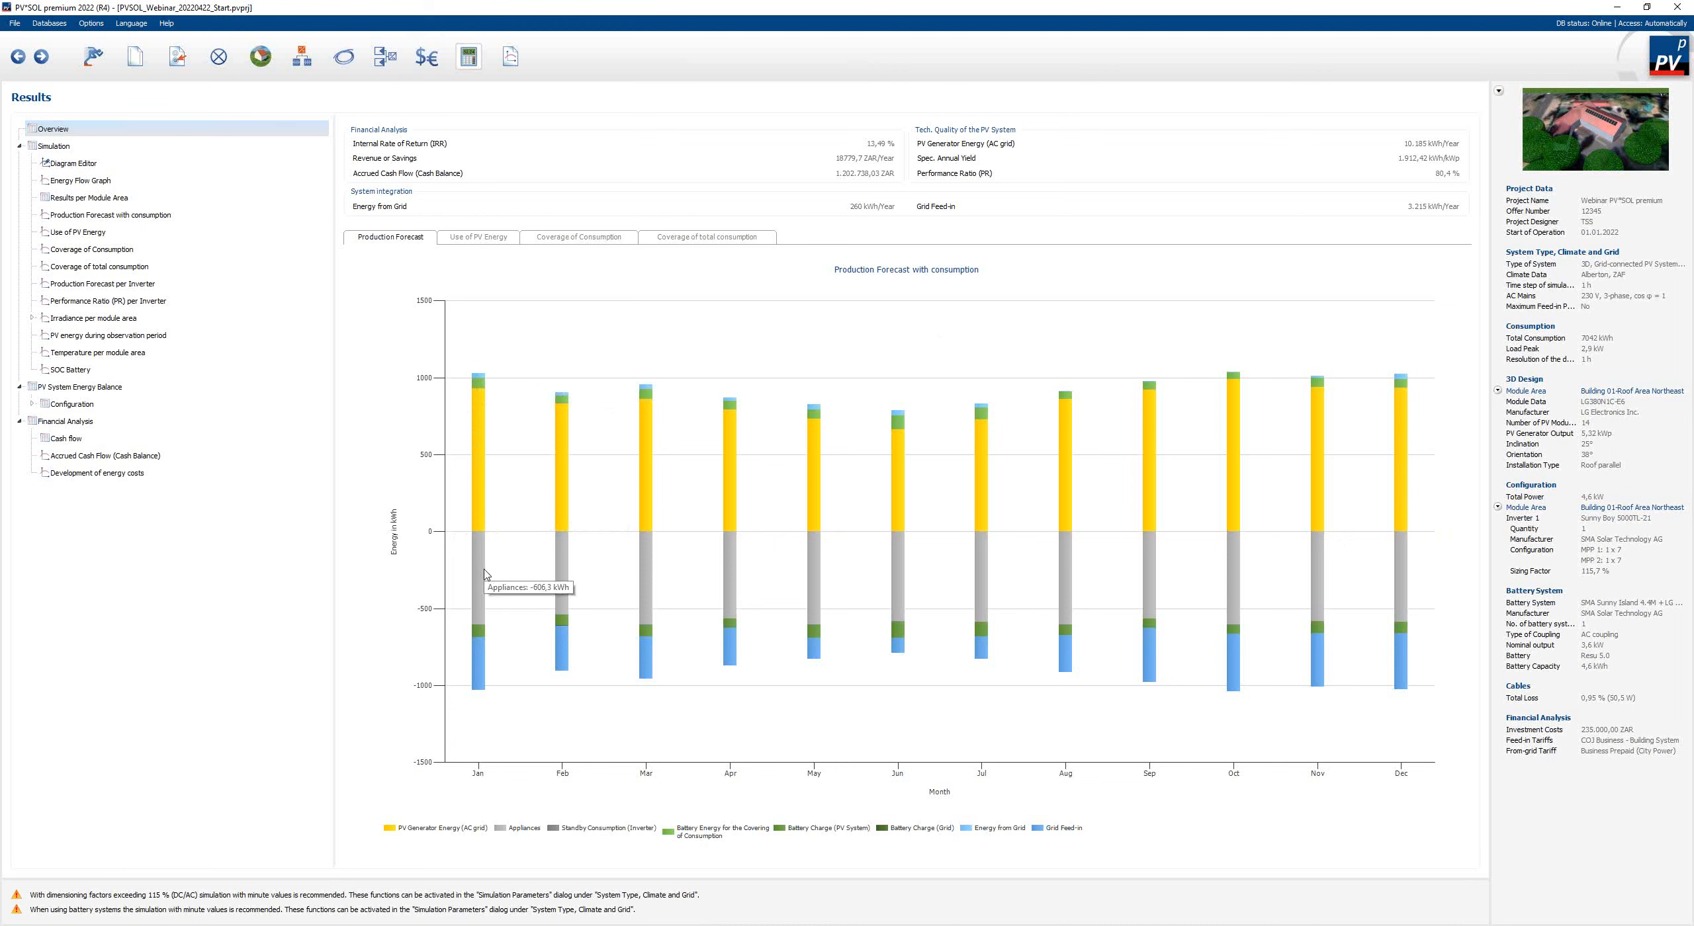
pyautogui.moveTo(487, 636)
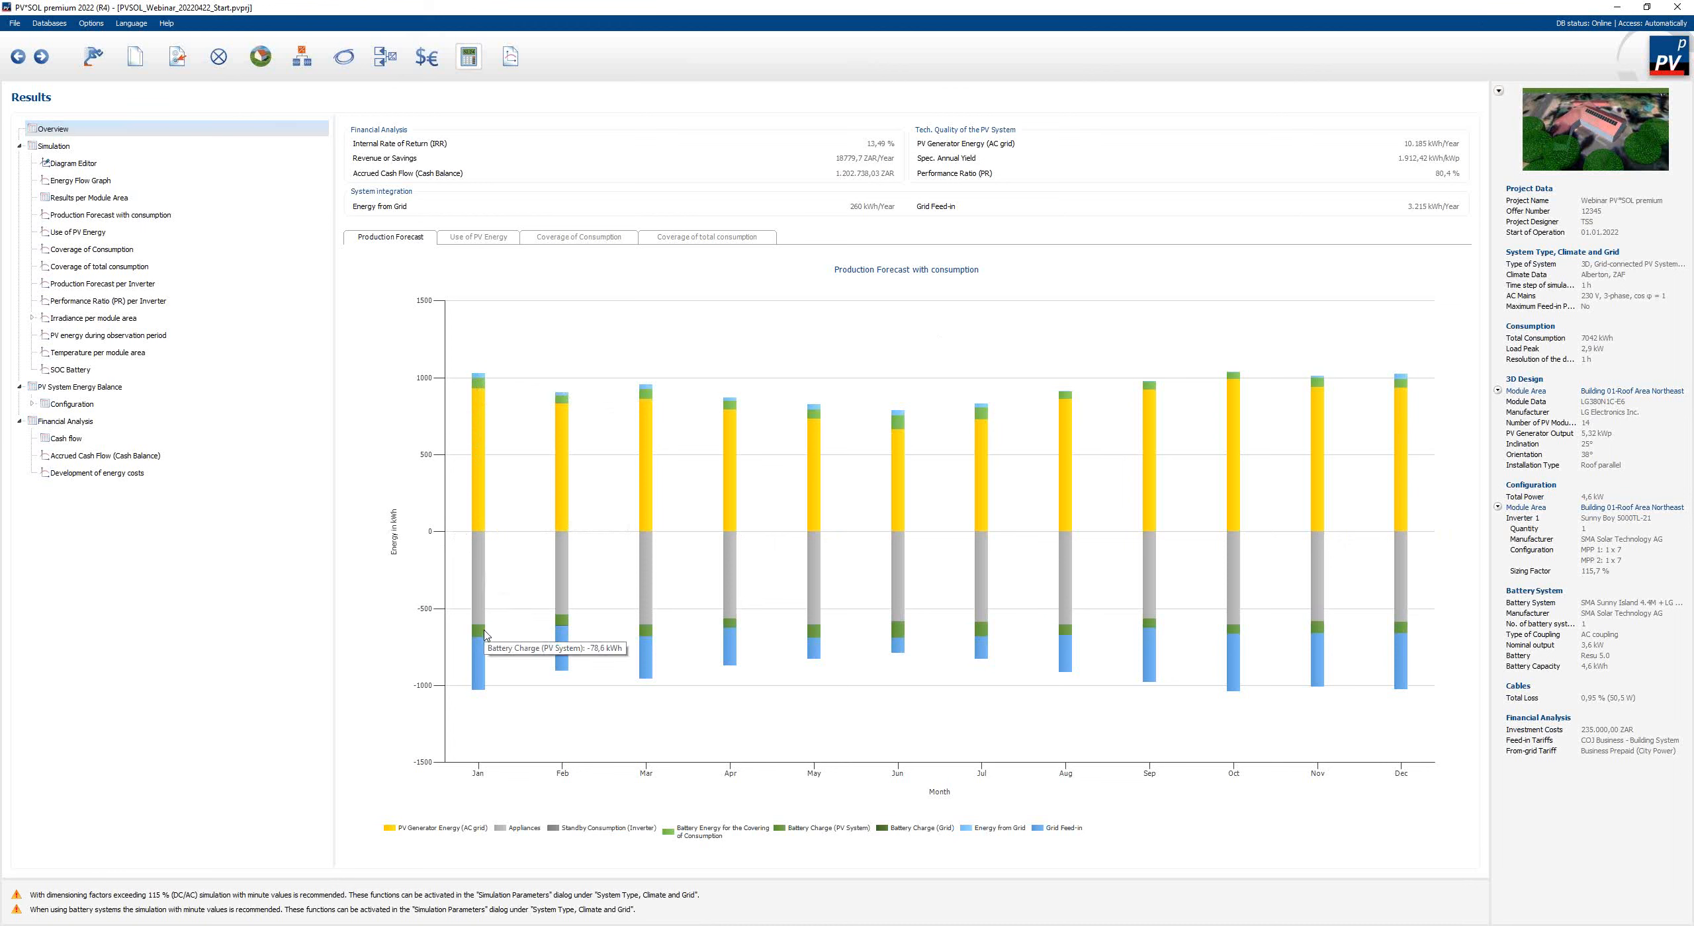
pyautogui.moveTo(481, 676)
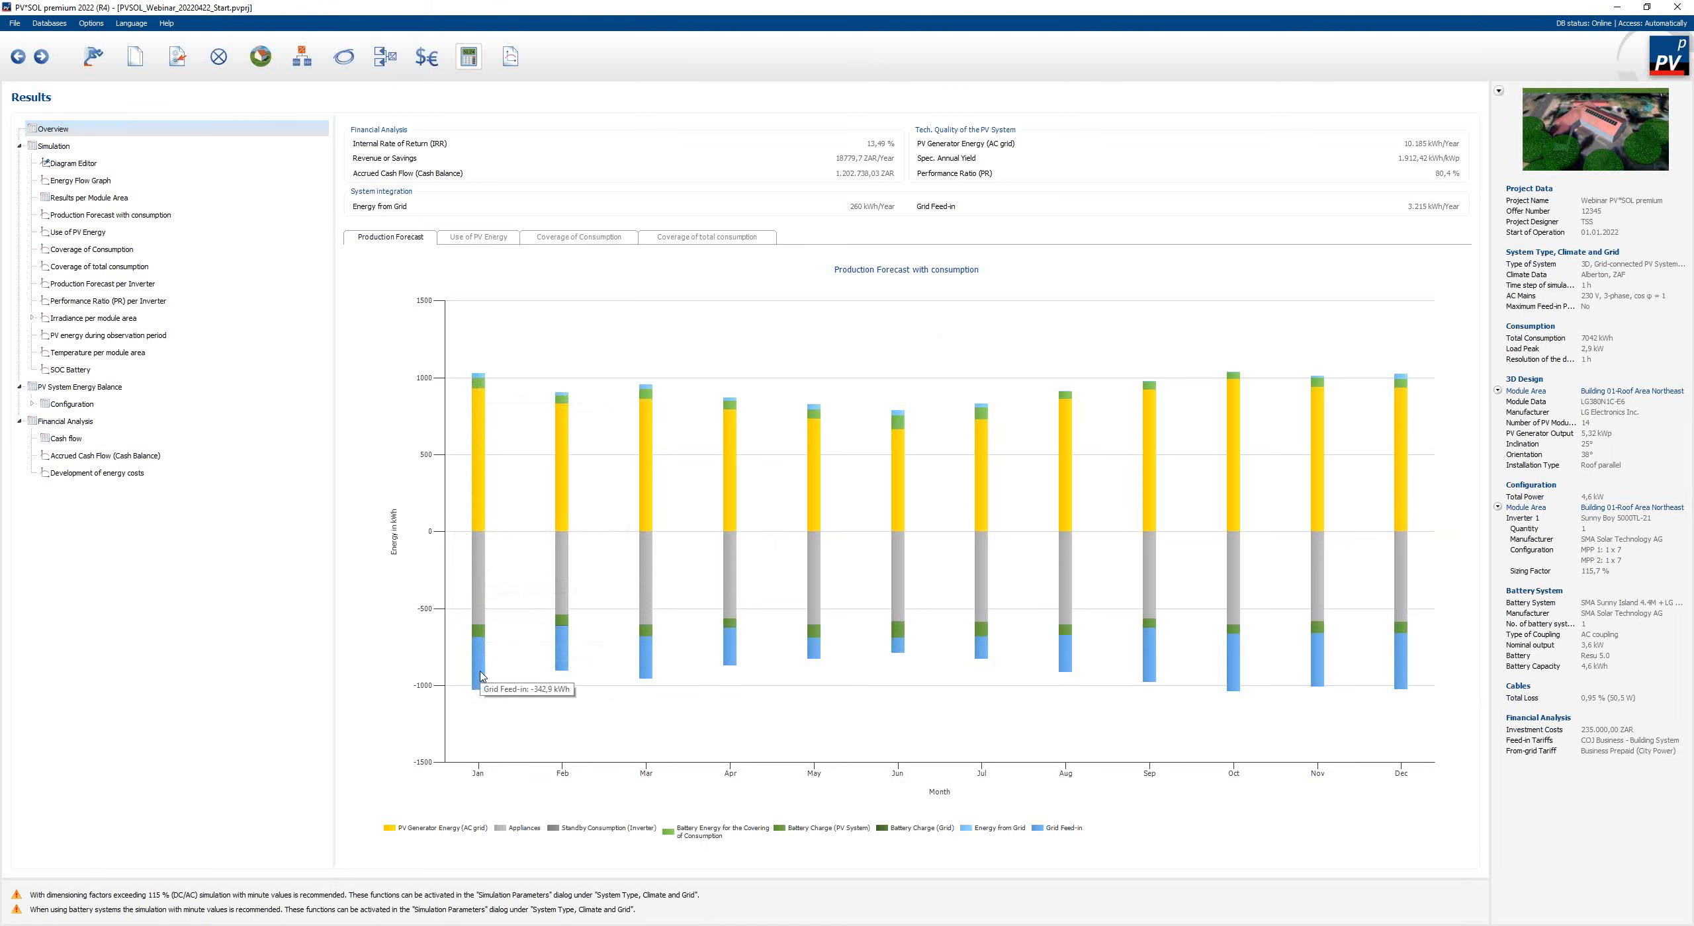
# - Examine January's values in the Use of PV Energy and Coverage of Consumption charts
pyautogui.click(490, 244)
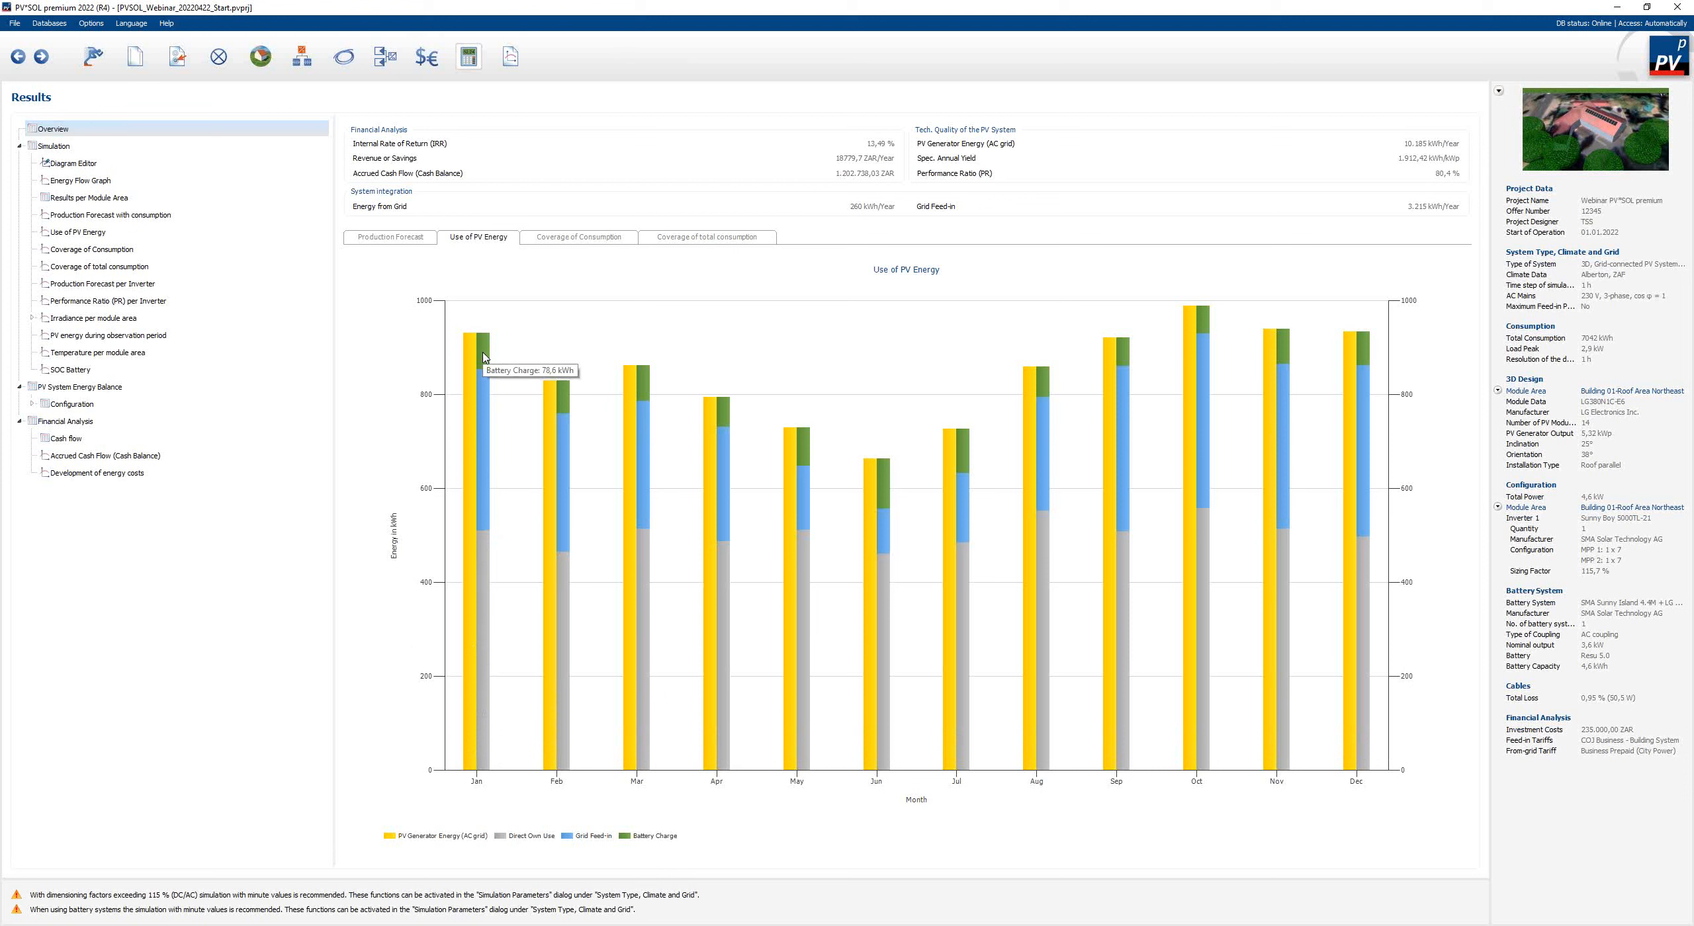
pyautogui.click(587, 241)
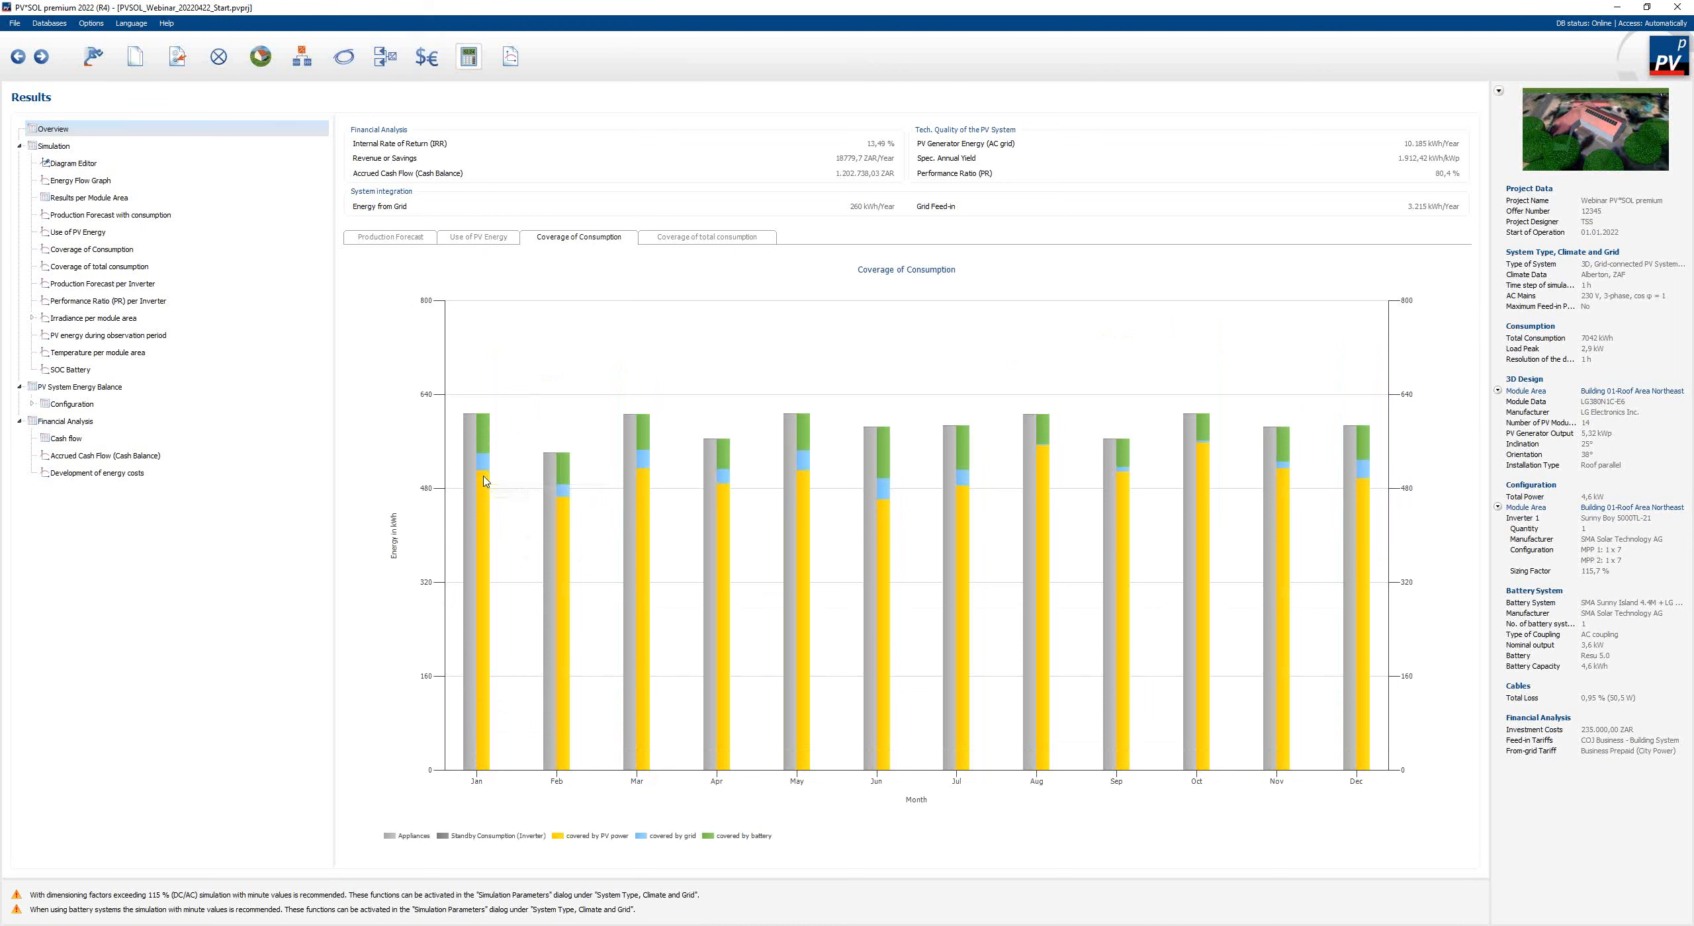
pyautogui.moveTo(484, 482)
# - Review the simulation results for PV generator energy, direct own use, battery charge and appliance consumption
pyautogui.click(52, 151)
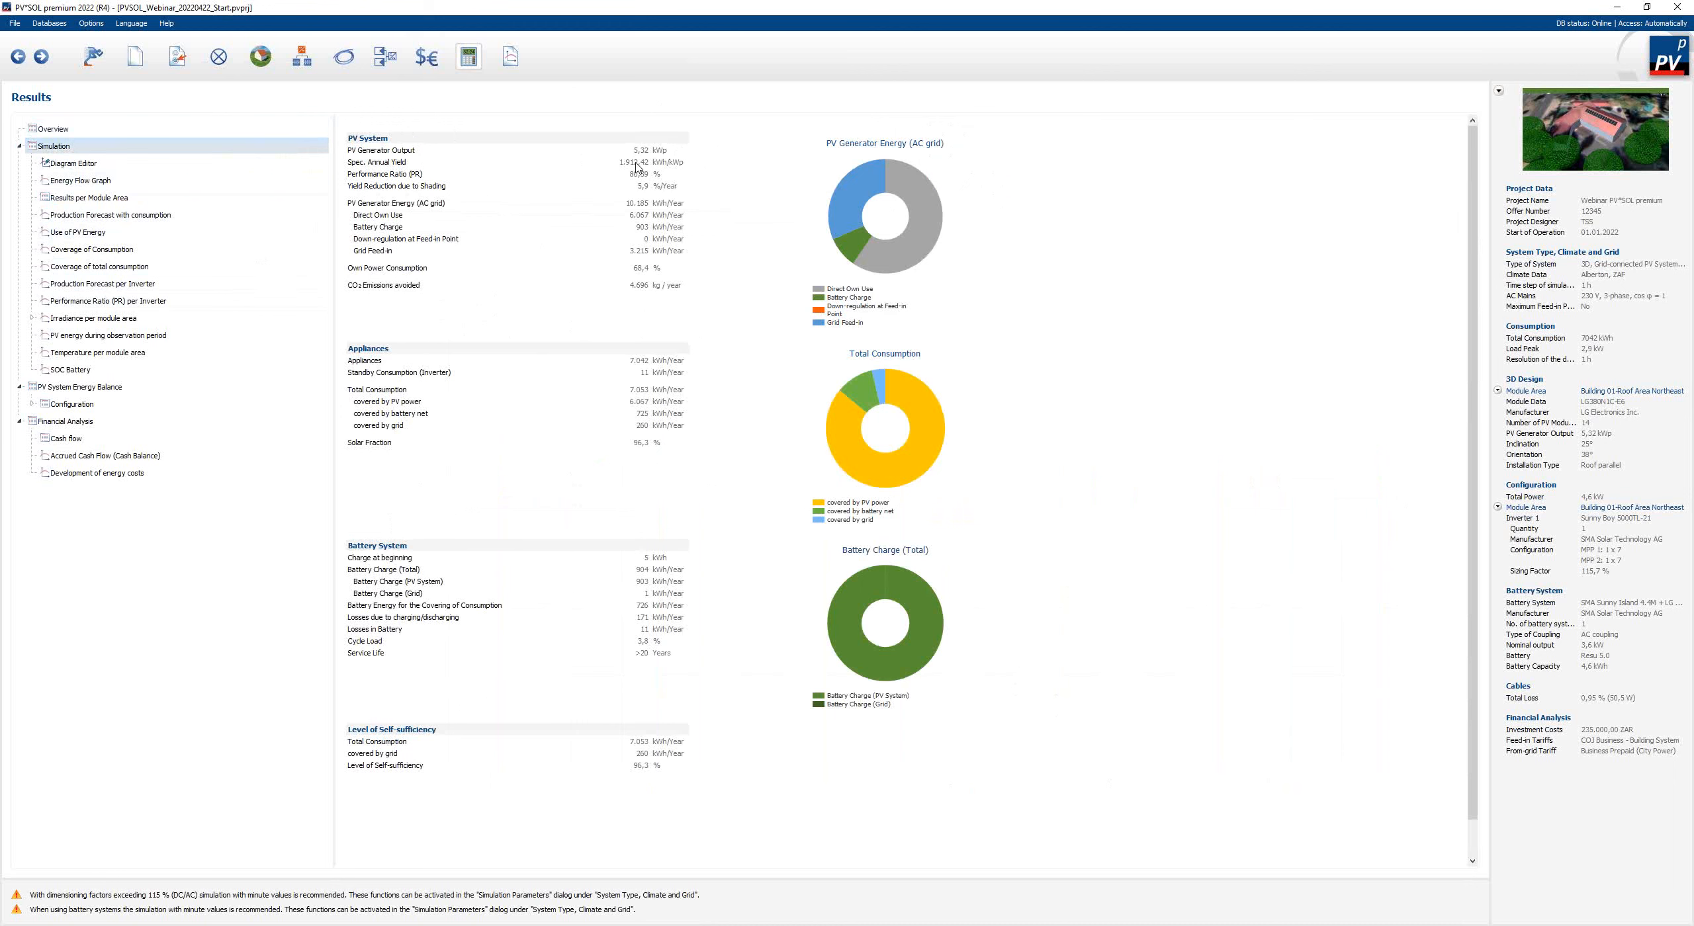
pyautogui.click(634, 206)
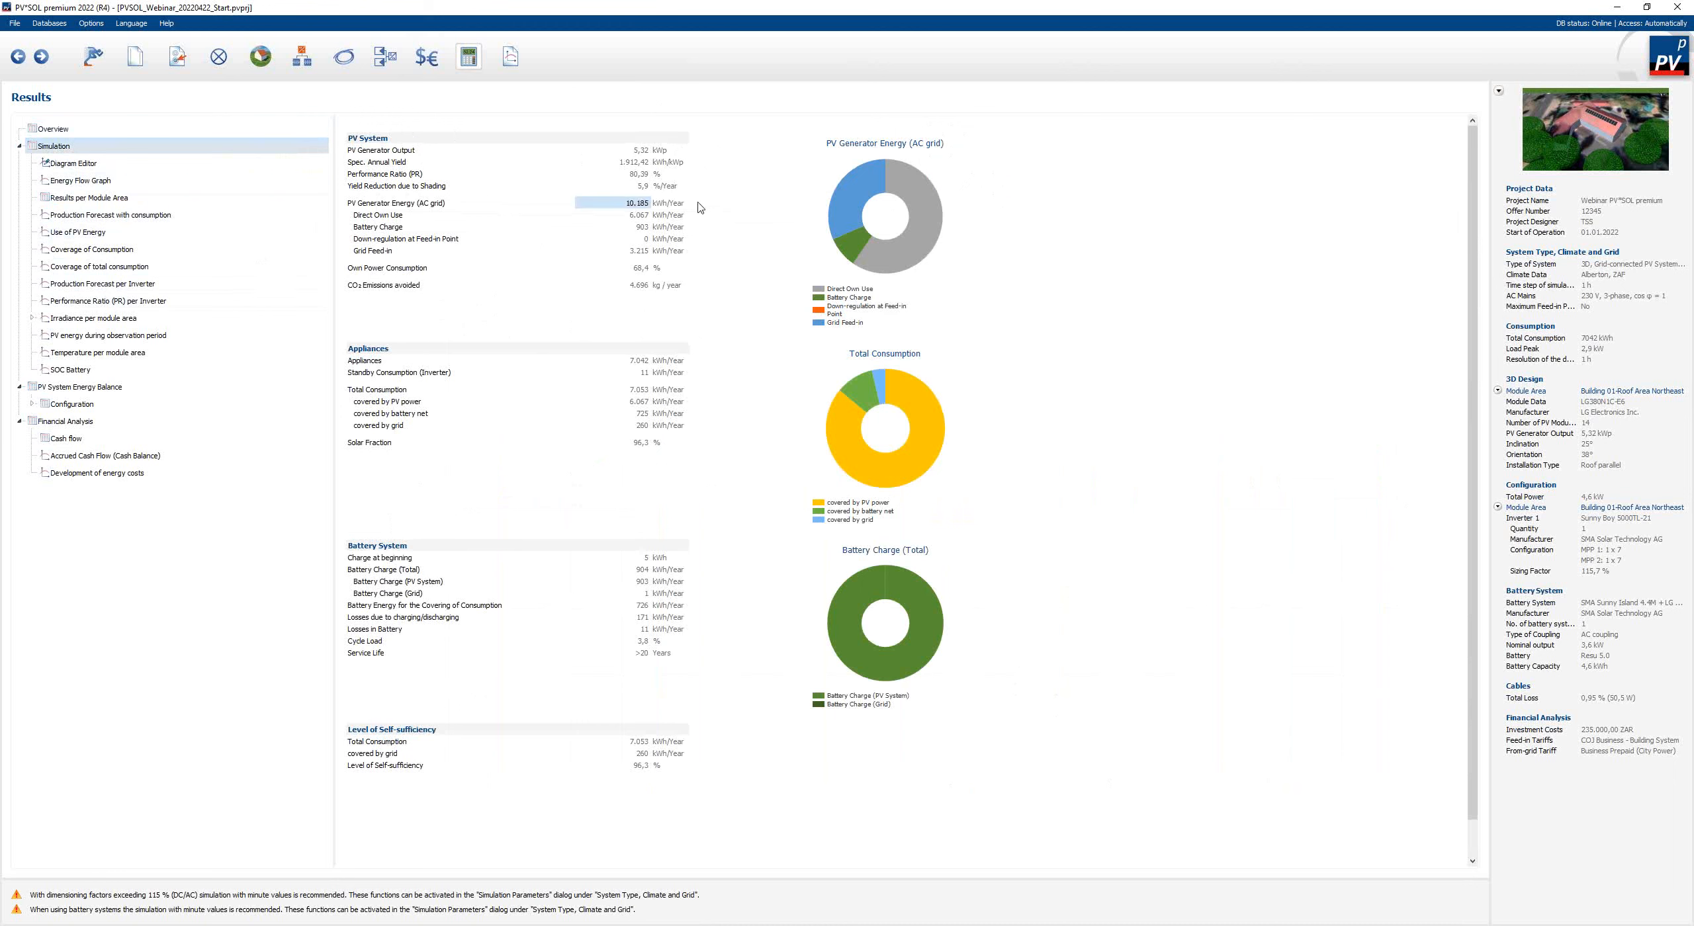
pyautogui.click(634, 219)
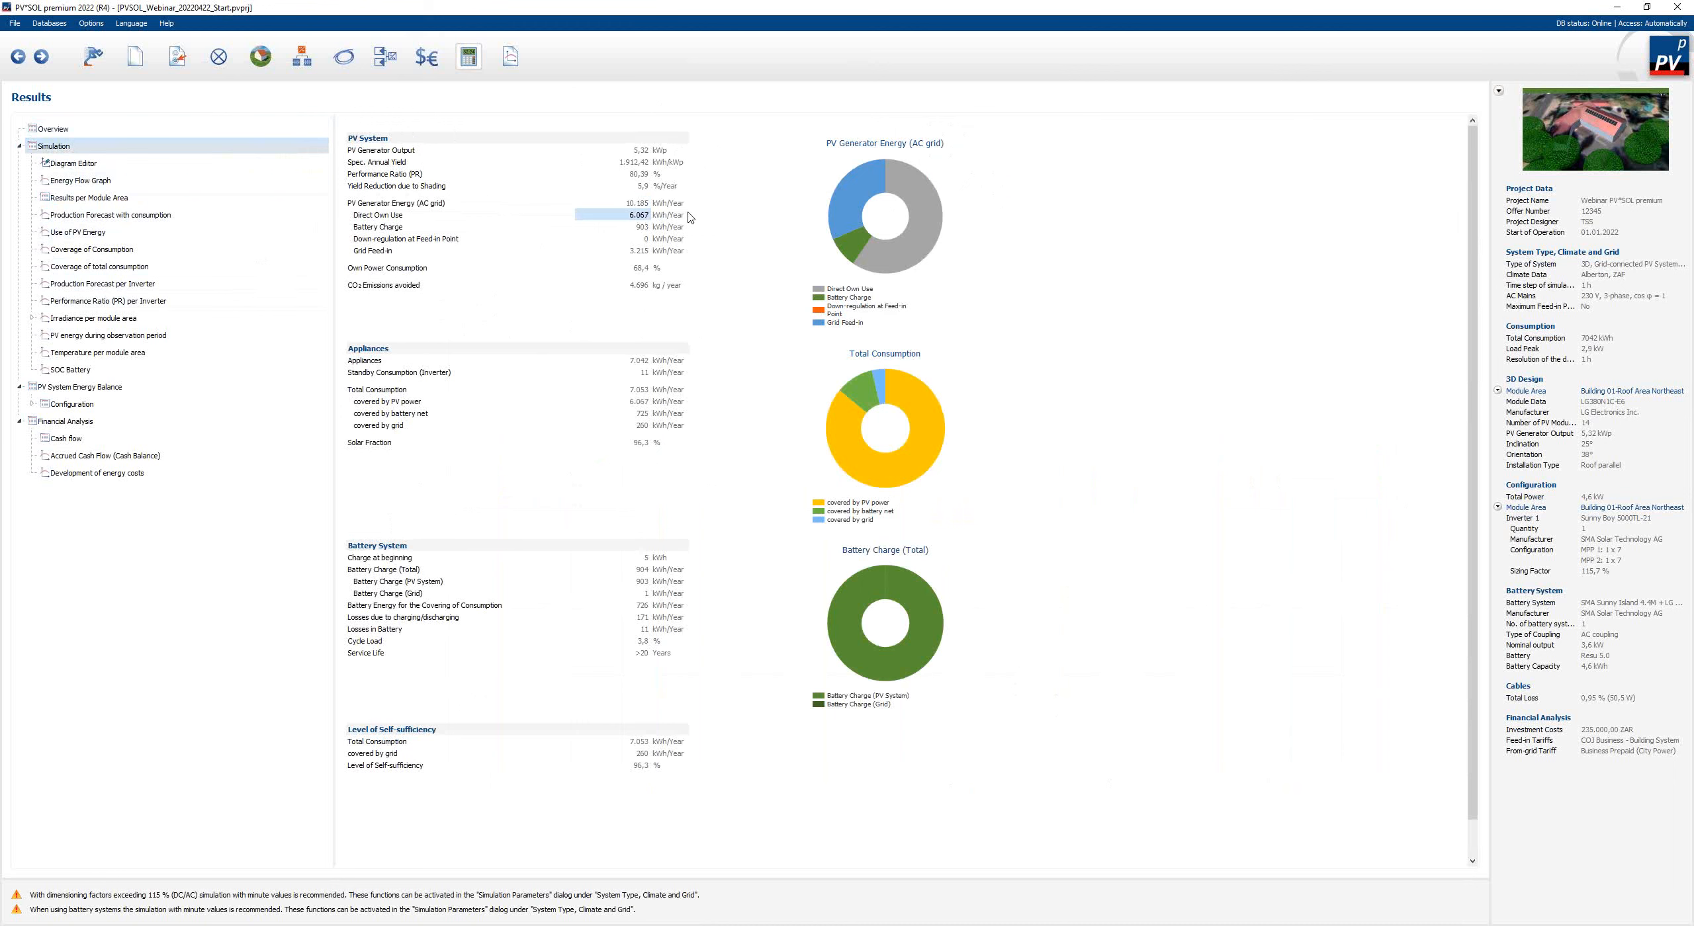
pyautogui.click(641, 228)
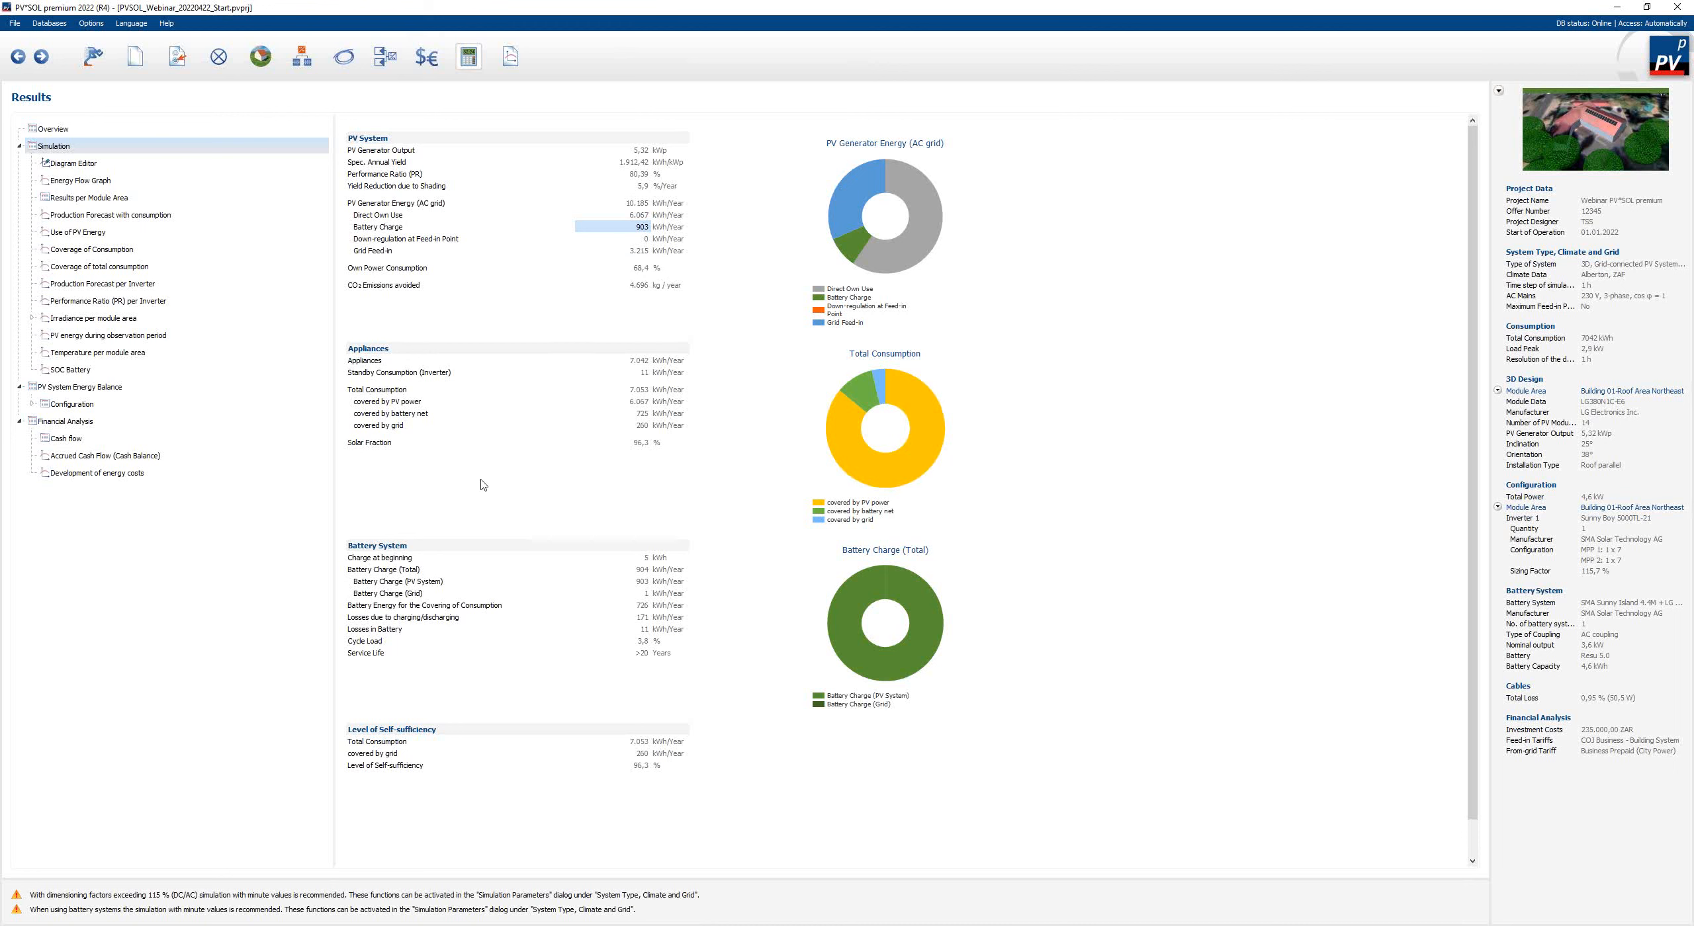
pyautogui.click(640, 361)
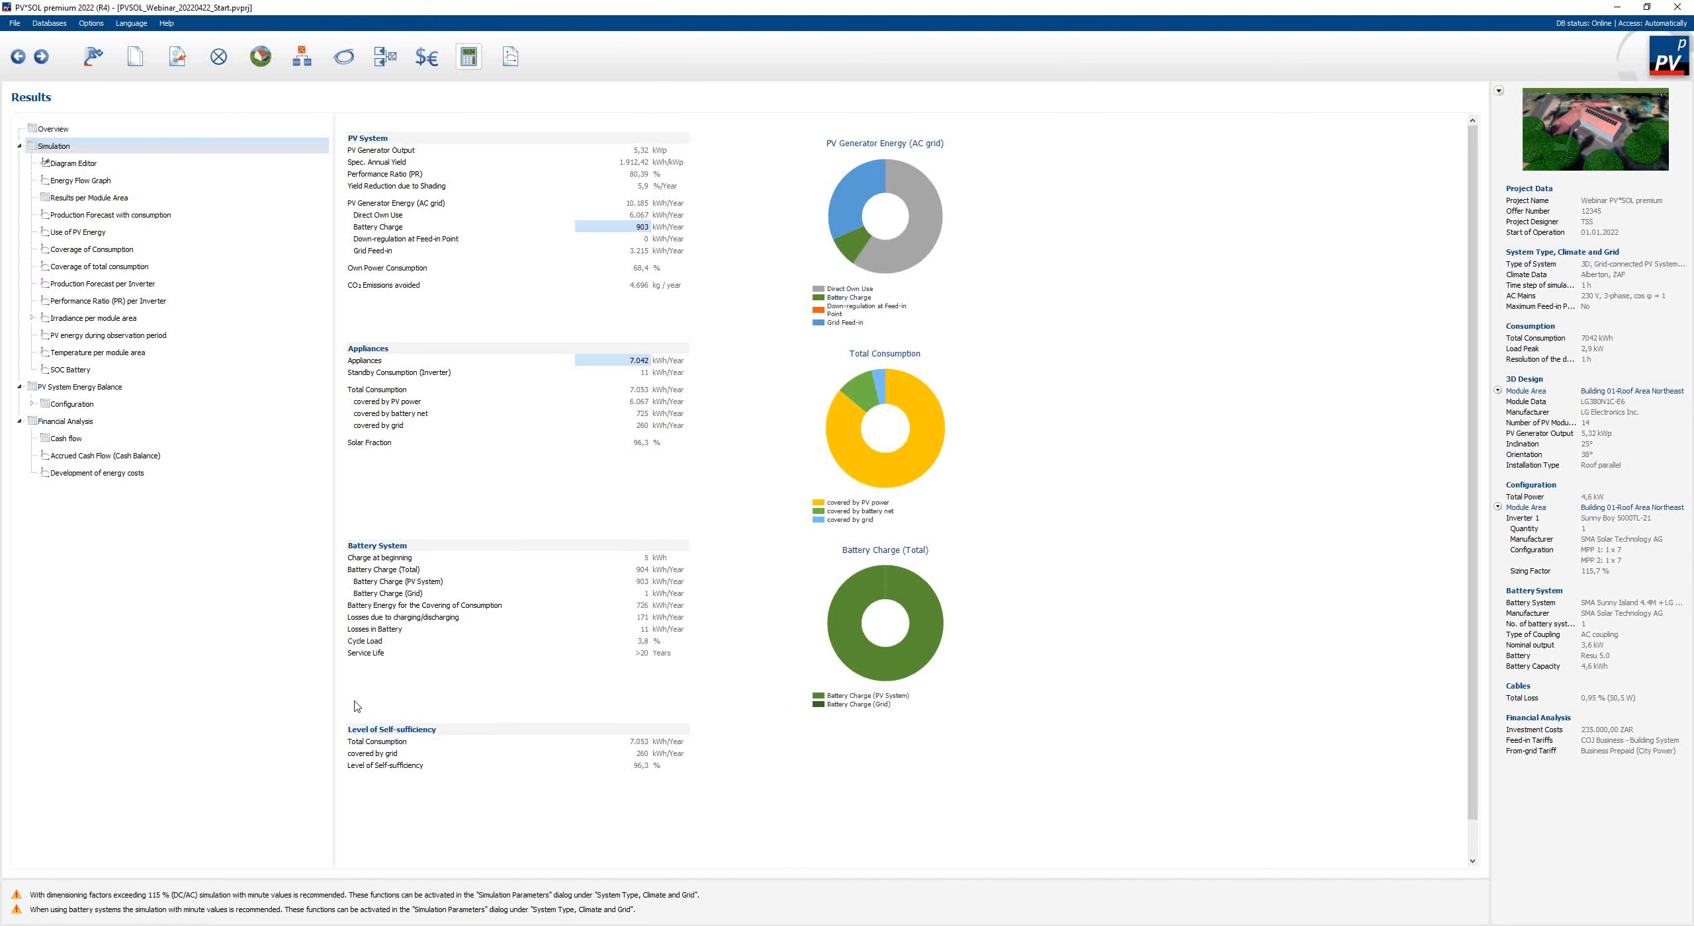
# - Plot PV energy (AC) minus standby use as a time series in the Diagram Editor, set a one-week interval and reopen the interval choices
pyautogui.click(75, 166)
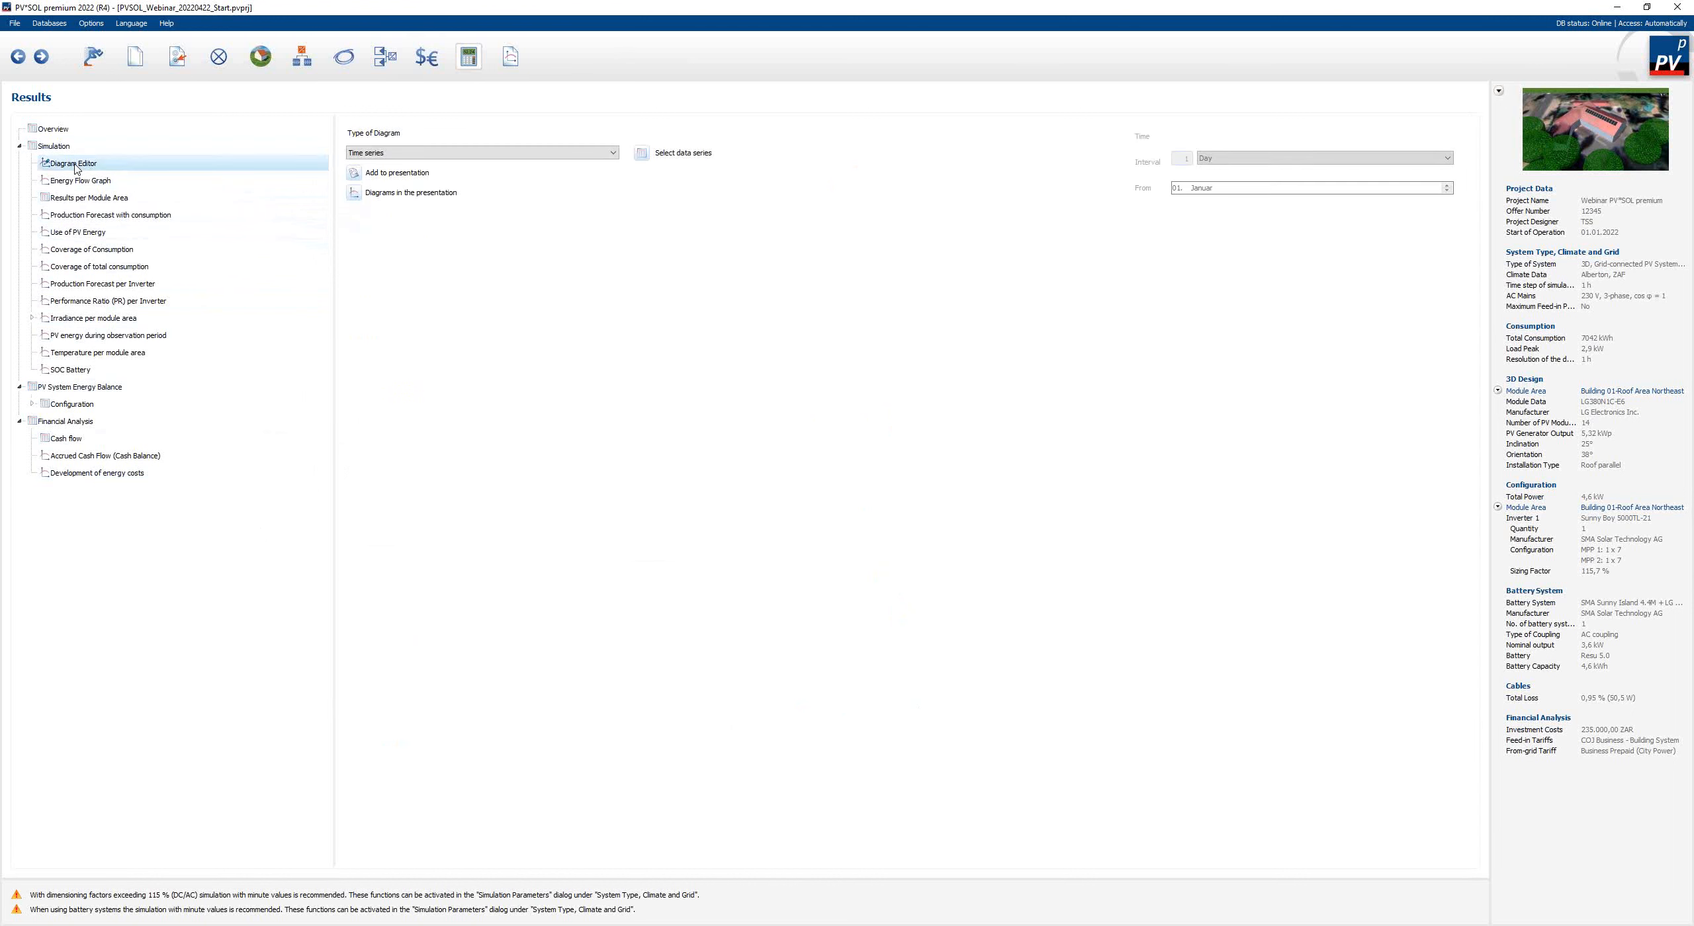
pyautogui.click(642, 154)
pyautogui.click(962, 613)
pyautogui.click(1269, 160)
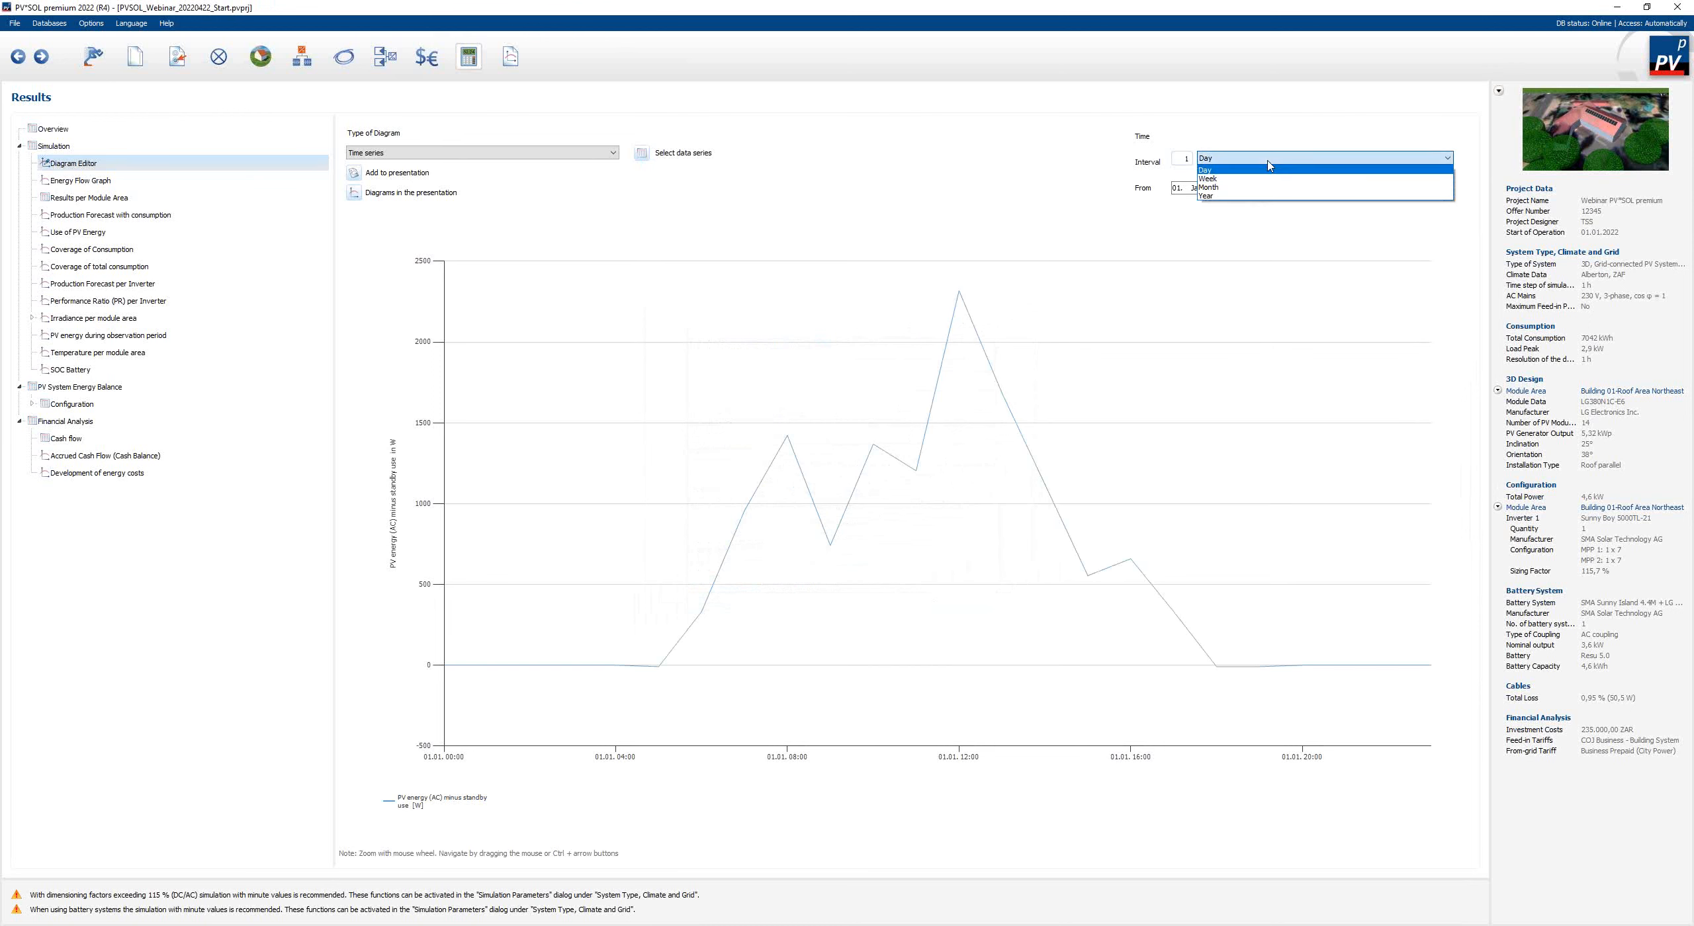
pyautogui.click(1263, 179)
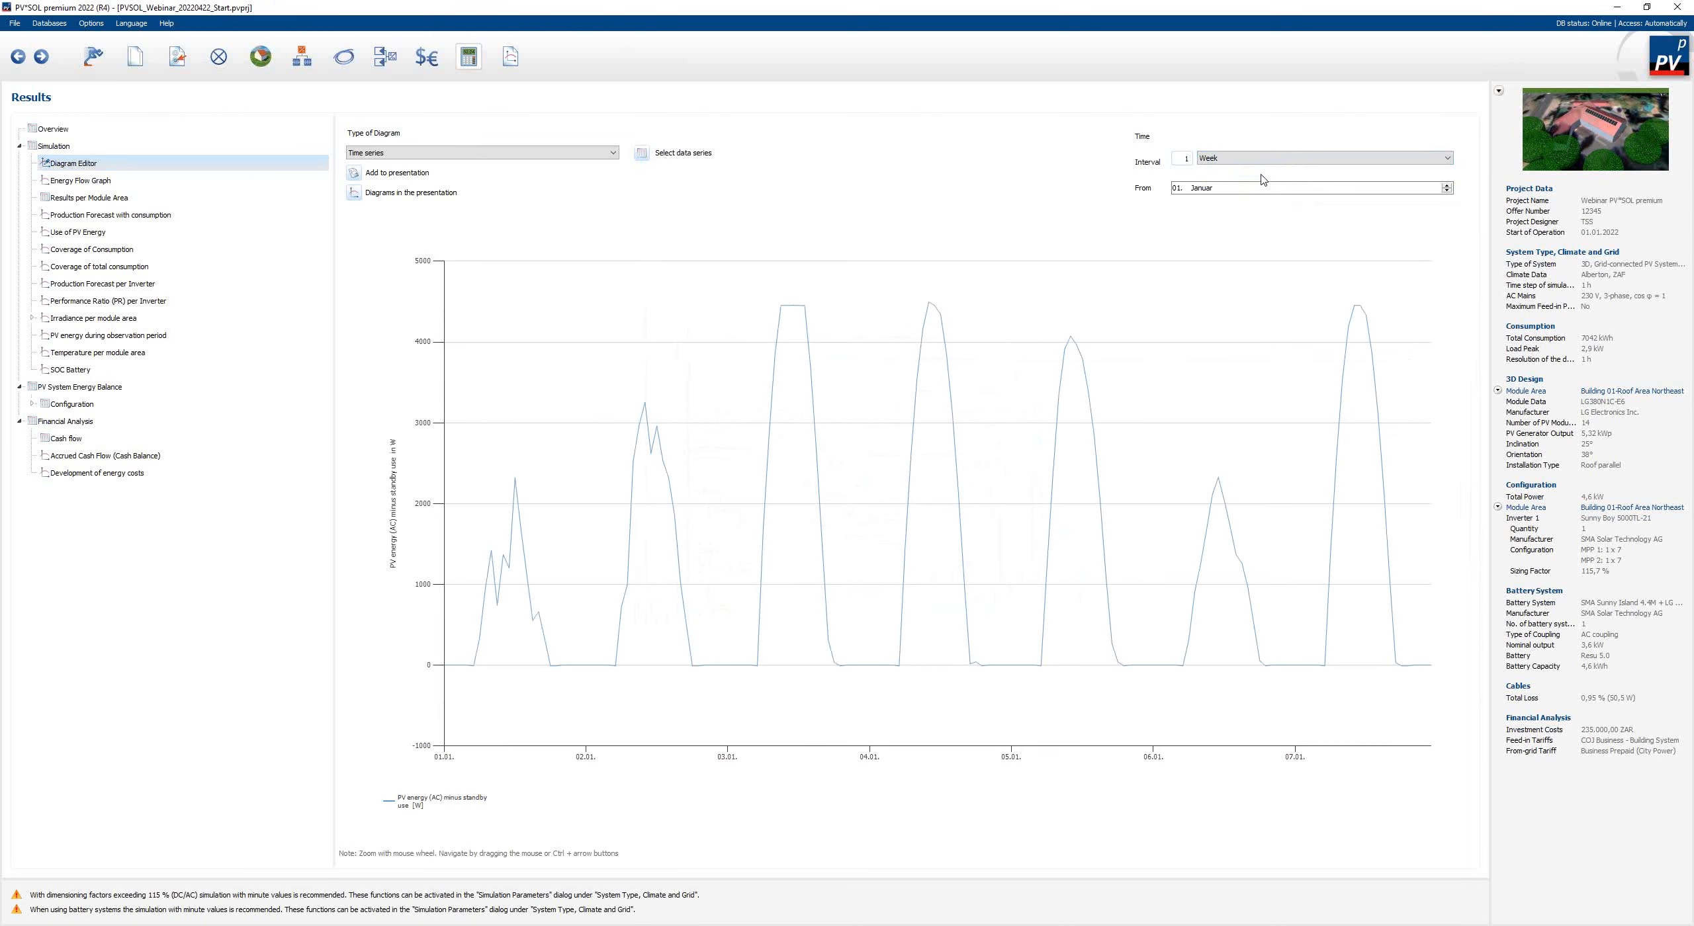
pyautogui.click(1261, 159)
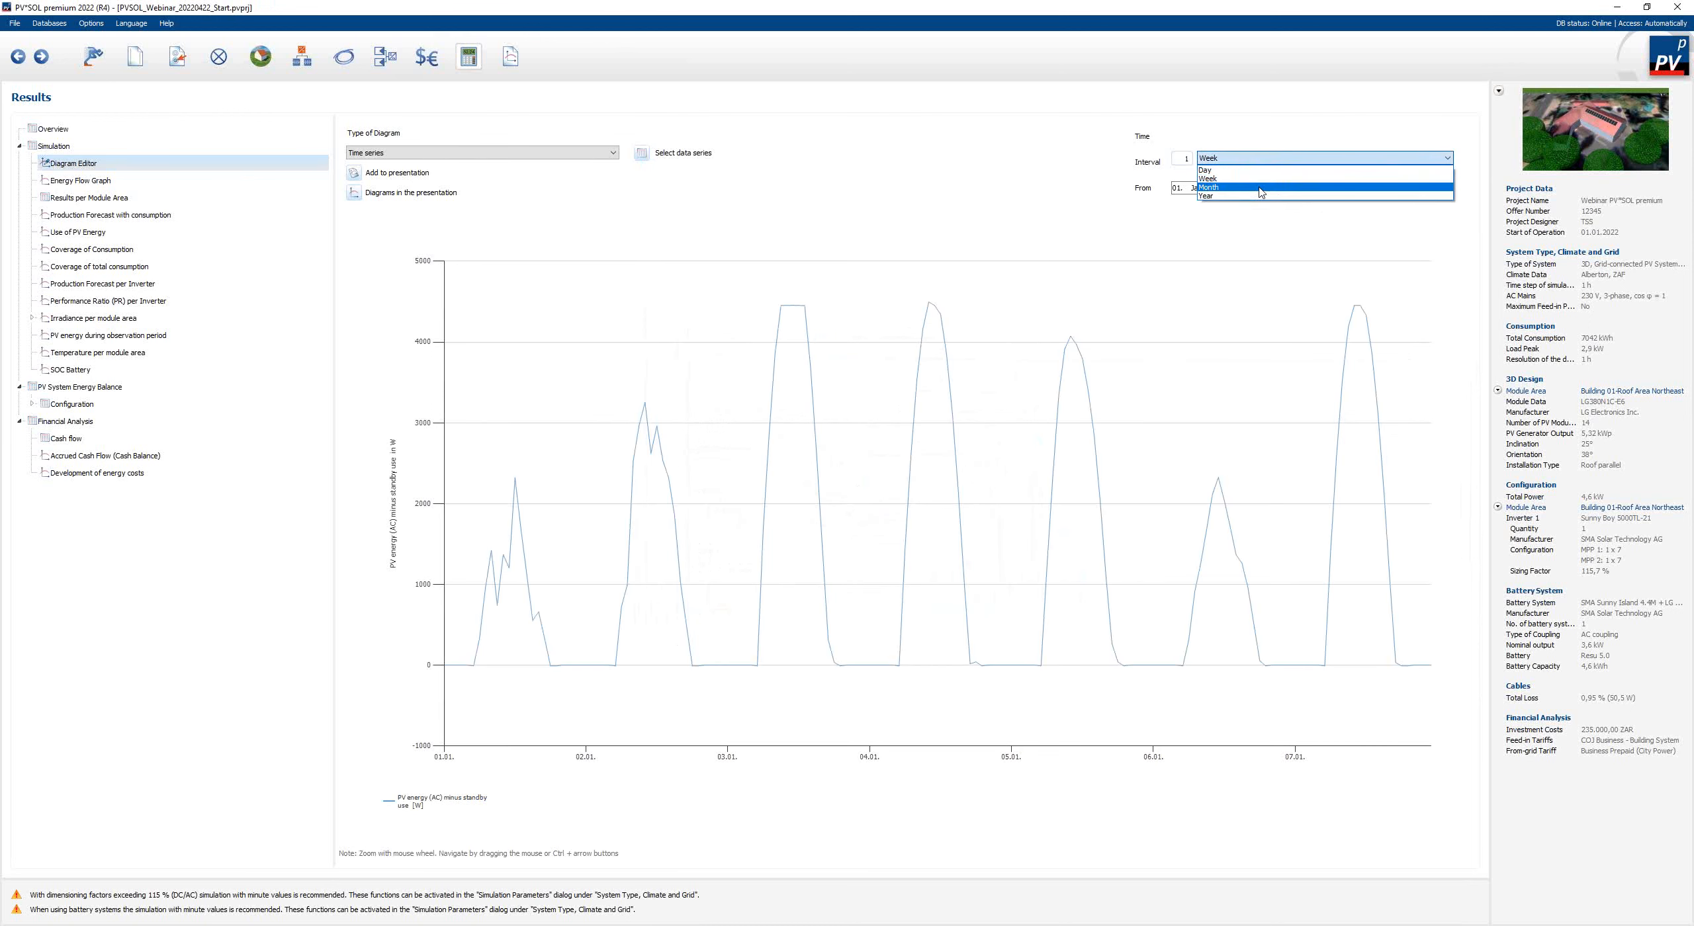
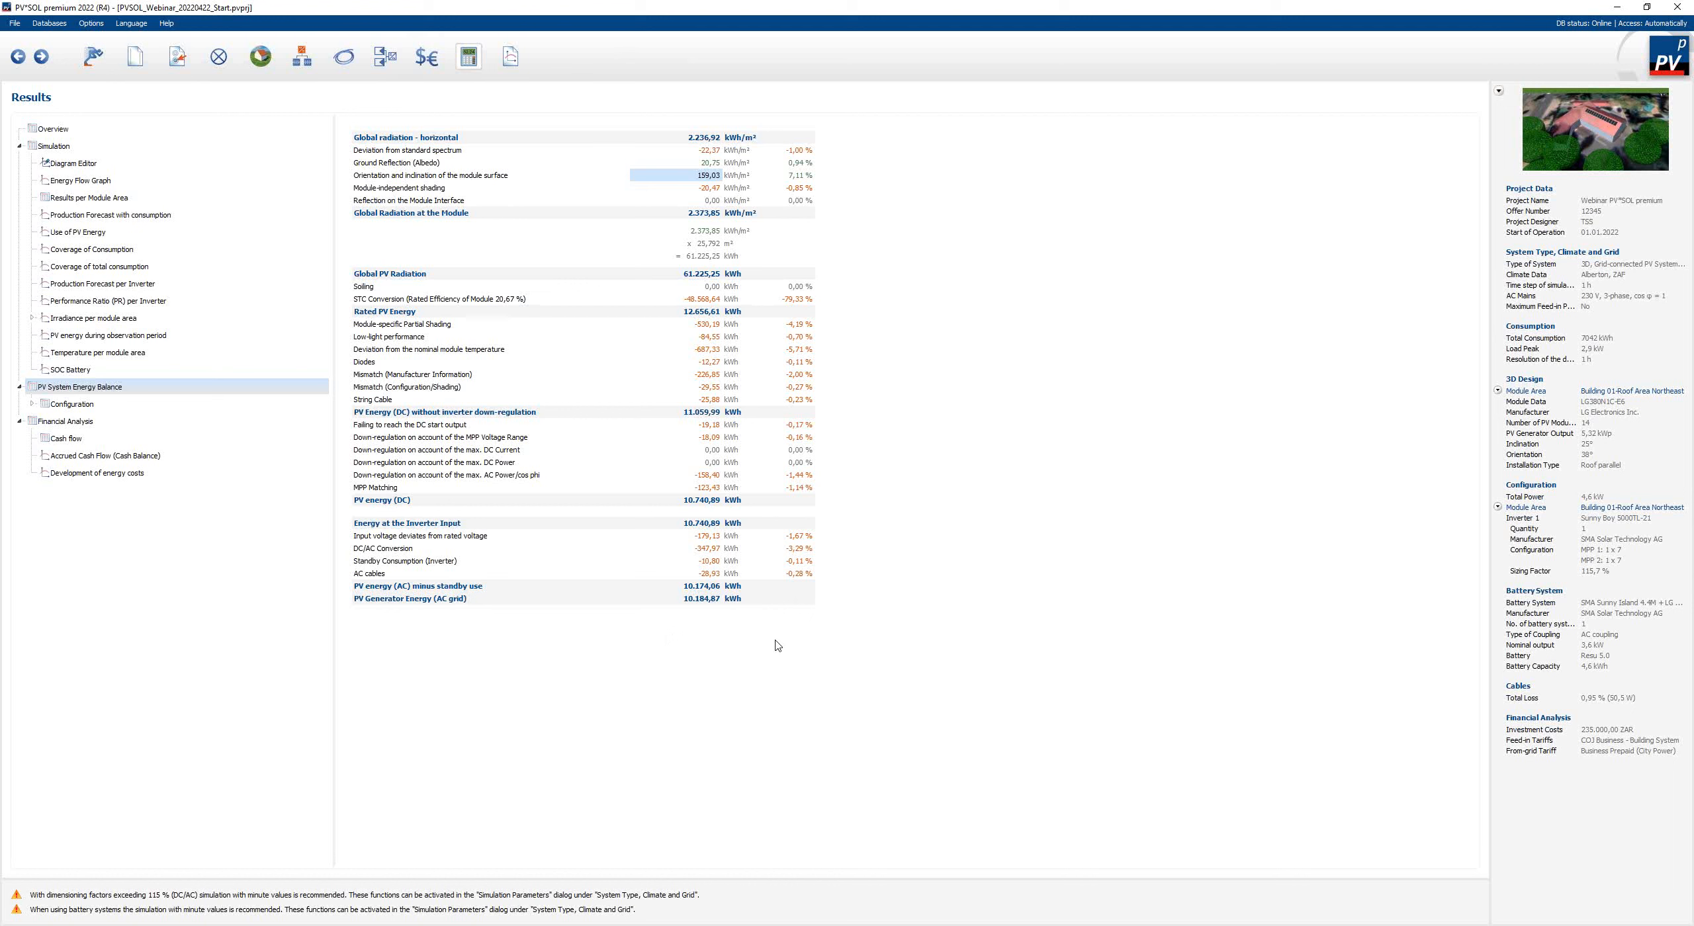
# - Examine the financial analysis results: first-year utility payment and savings, the yearly cash flow table and the accrued cash flow chart
pyautogui.click(65, 421)
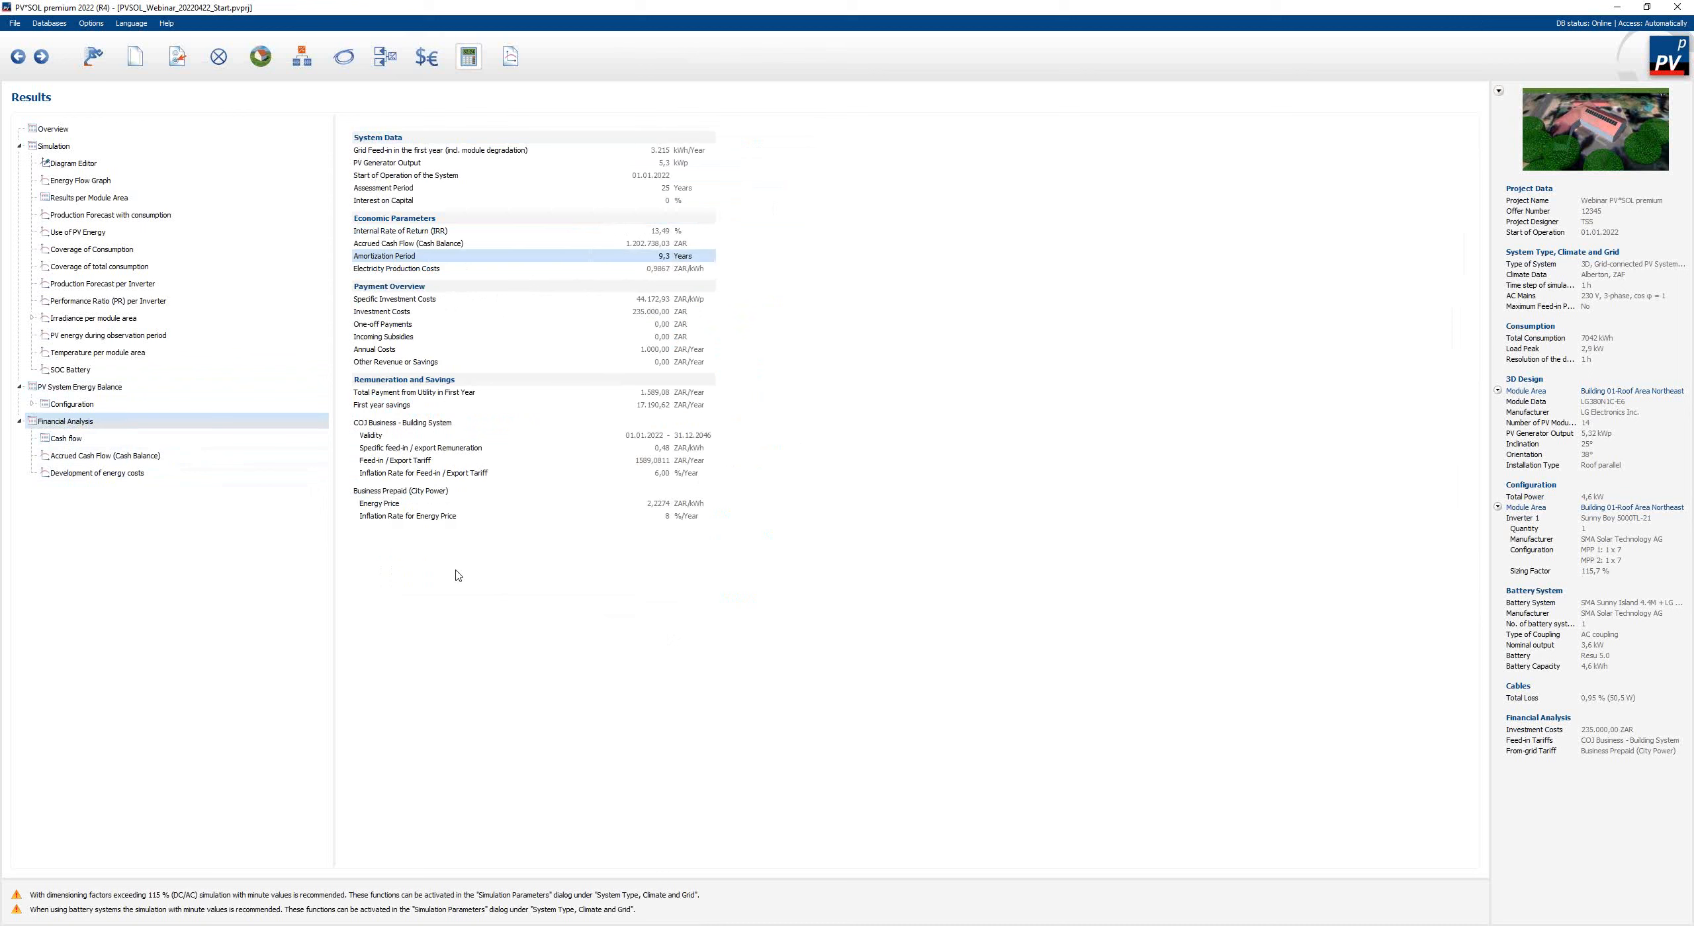
pyautogui.click(450, 392)
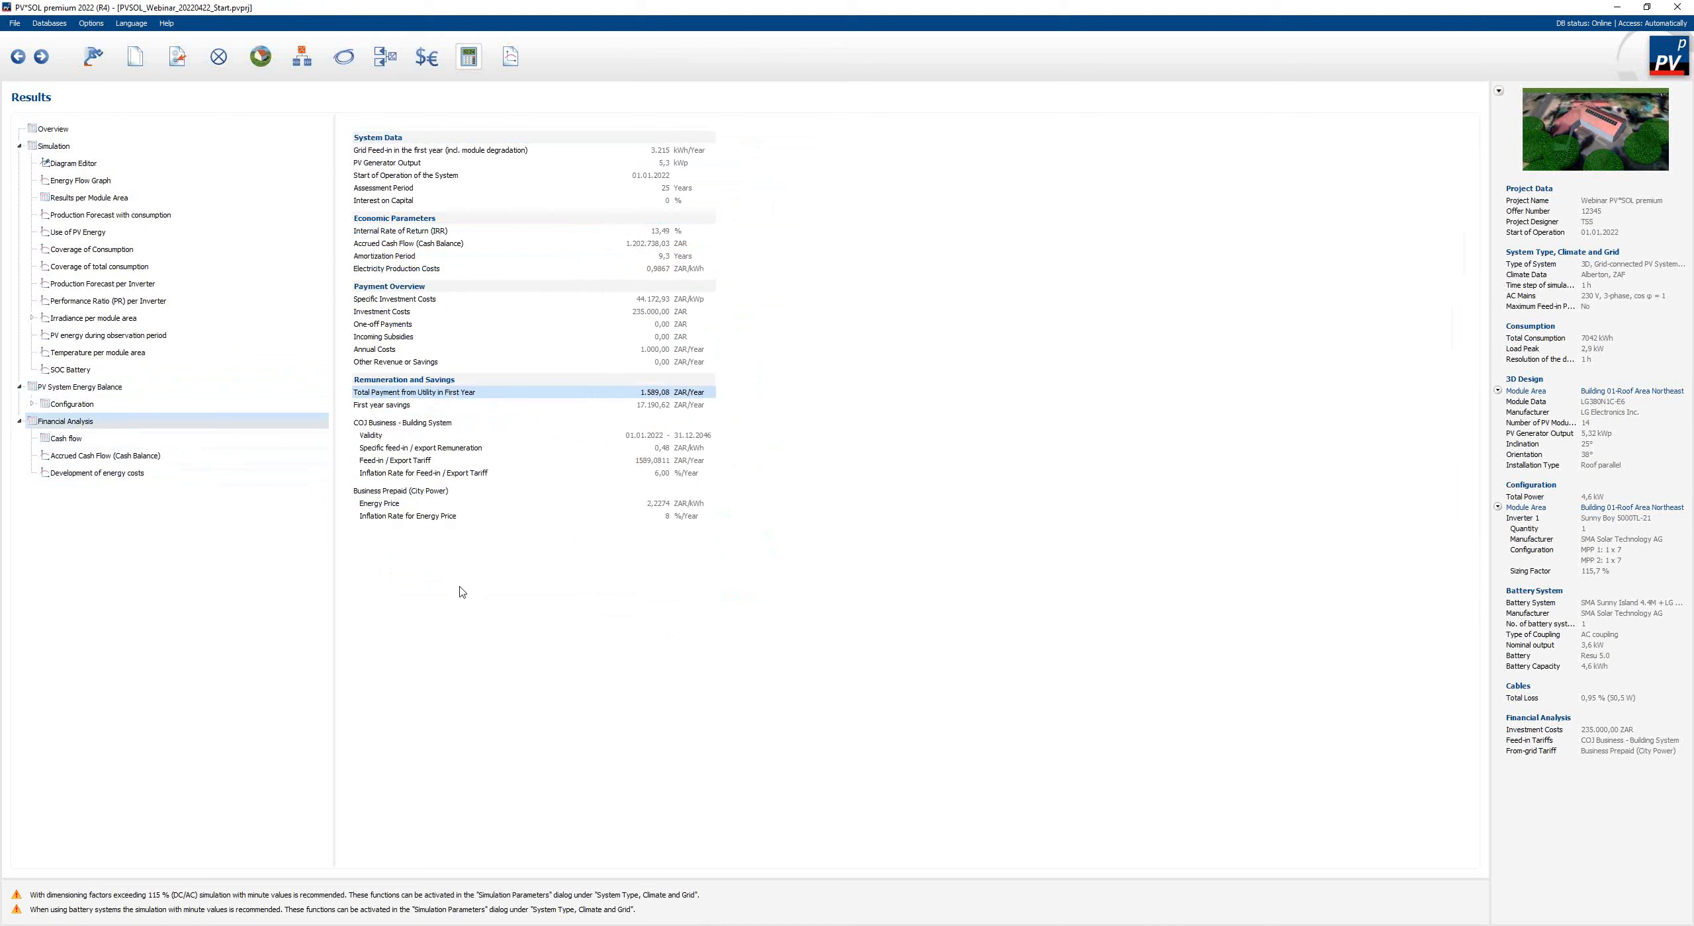
pyautogui.click(417, 408)
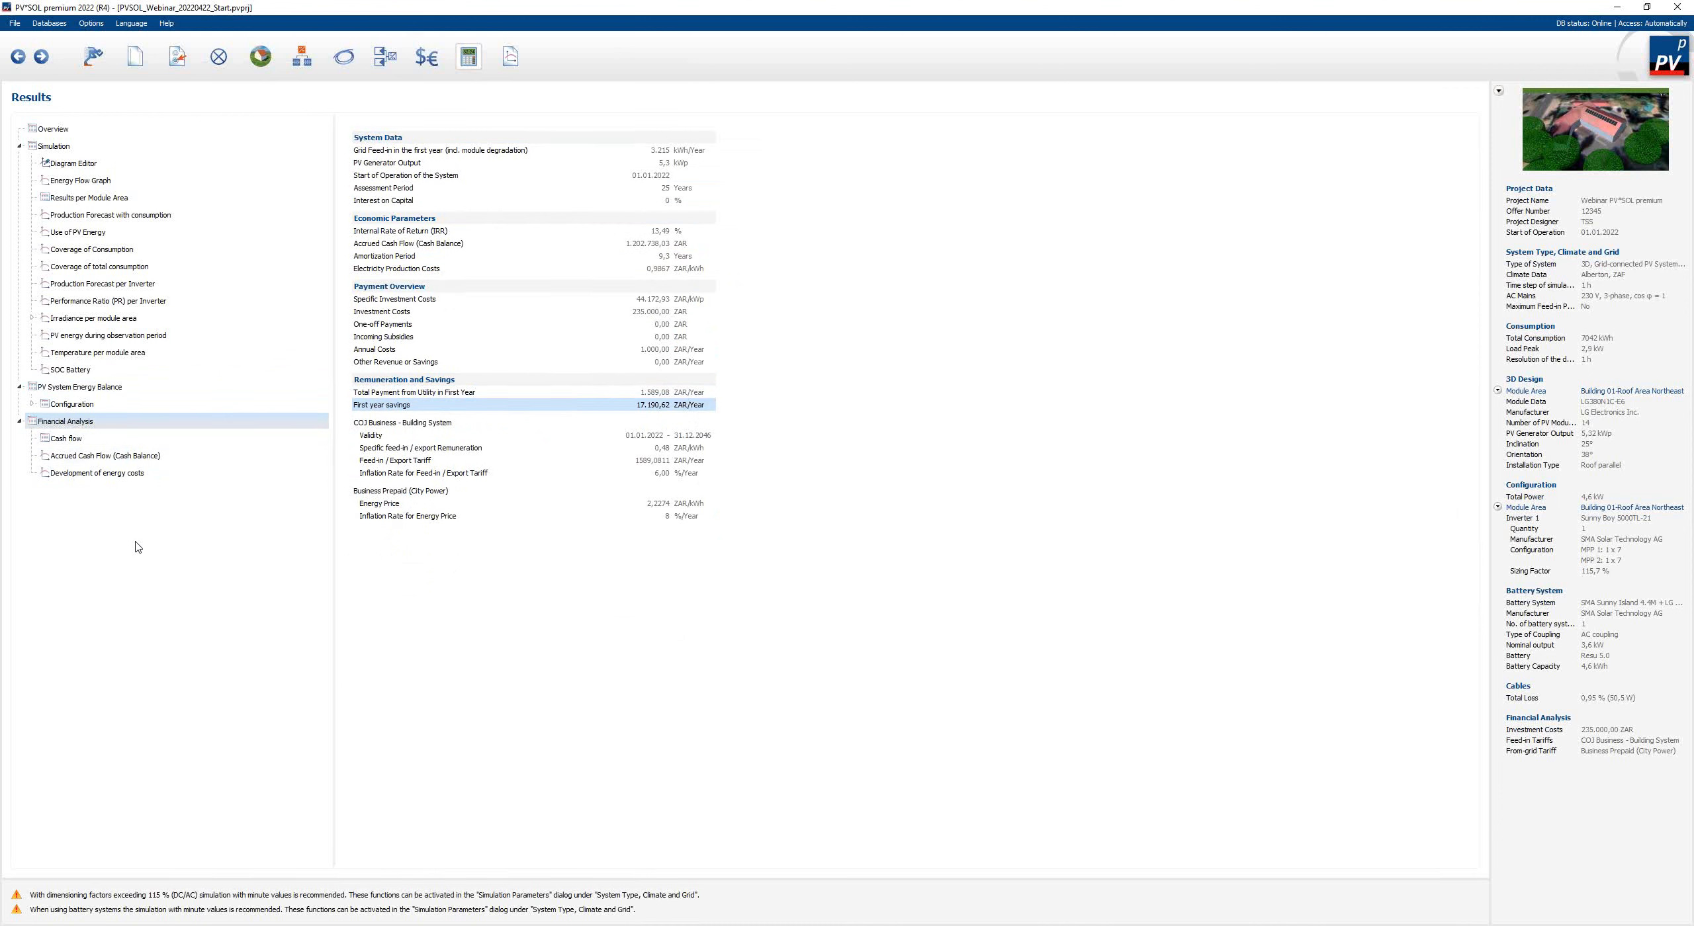
pyautogui.click(64, 440)
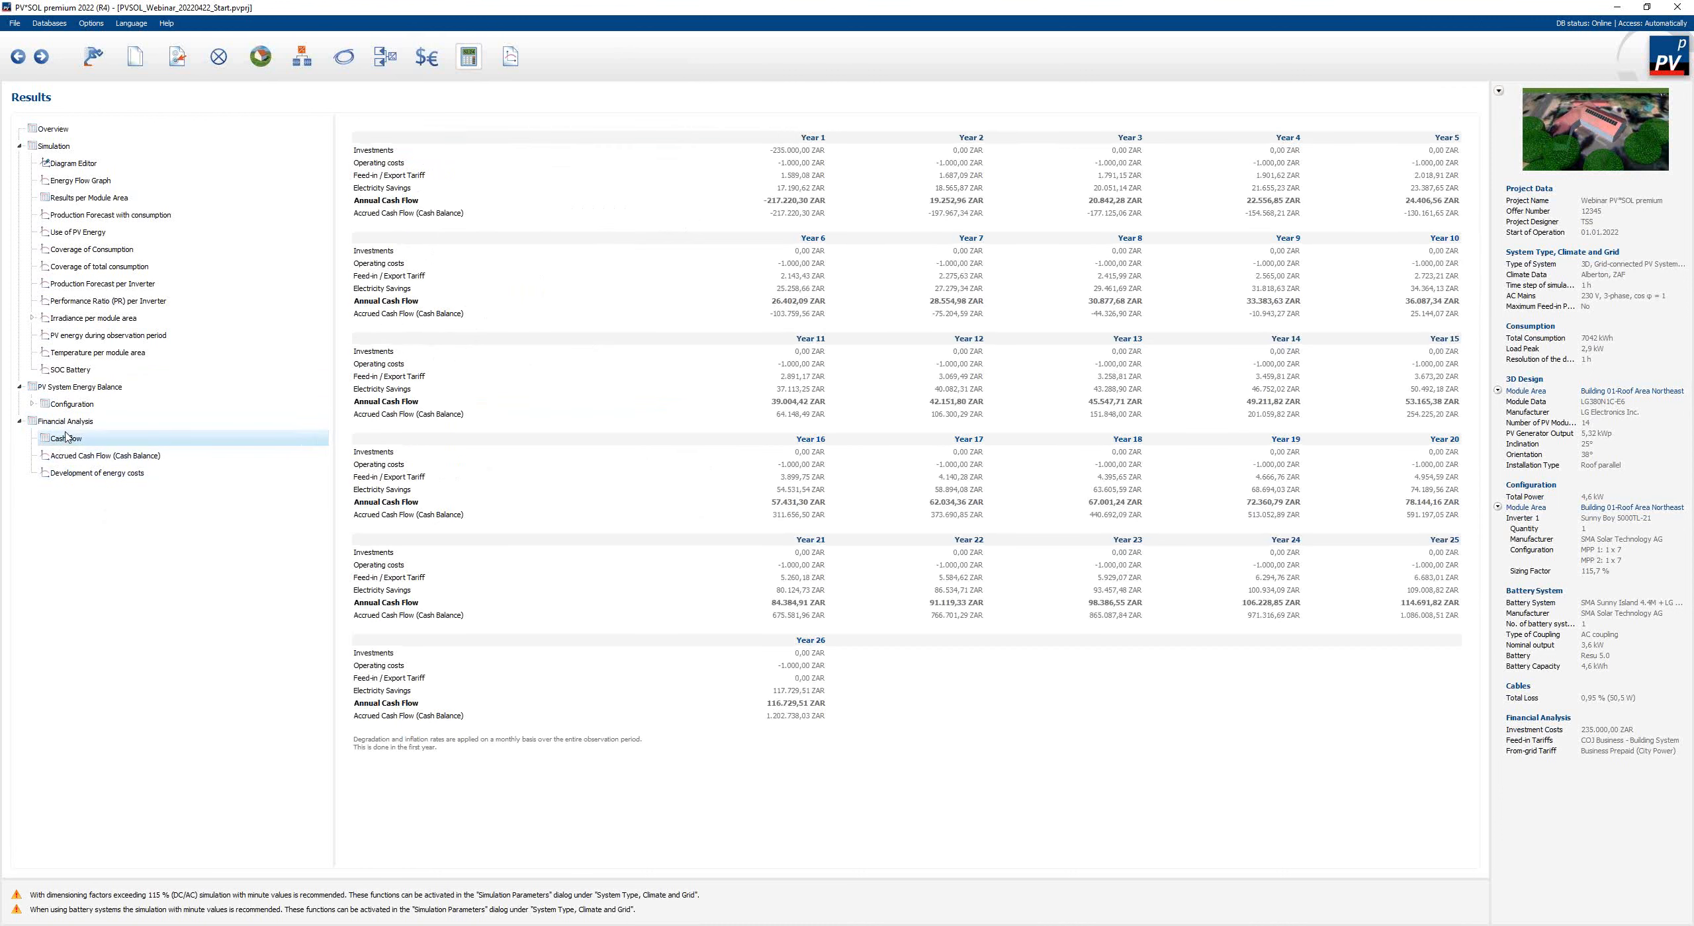
pyautogui.click(74, 465)
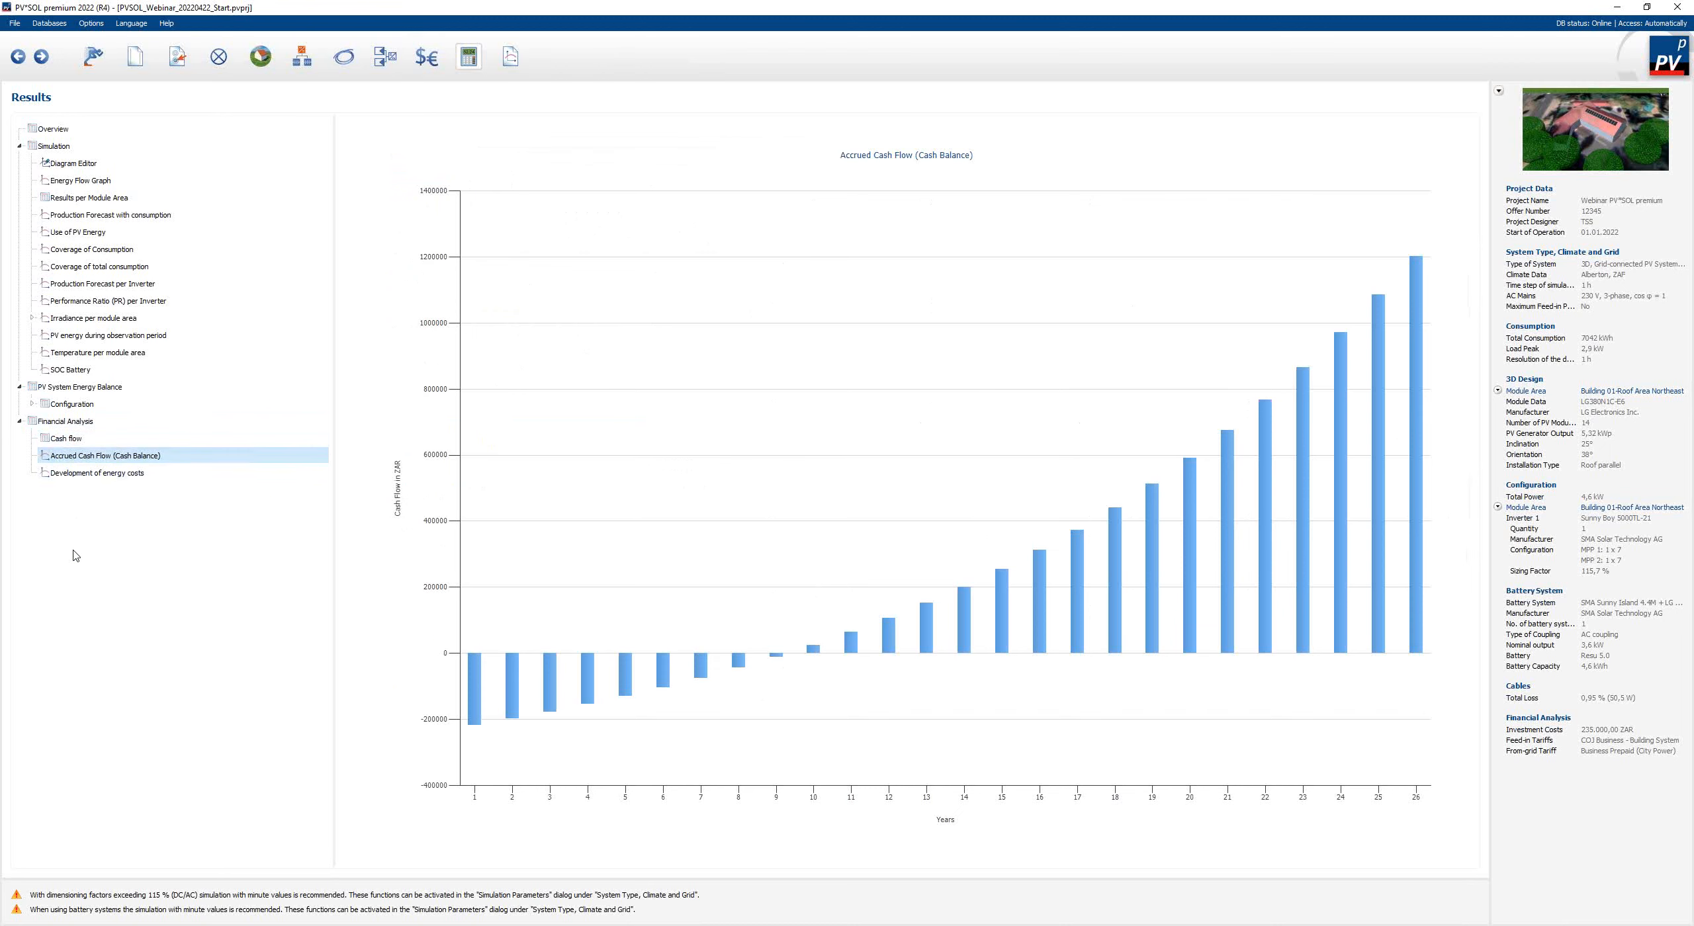
# - Open the customer presentation of the project and inspect its cover page enlarged
pyautogui.click(511, 57)
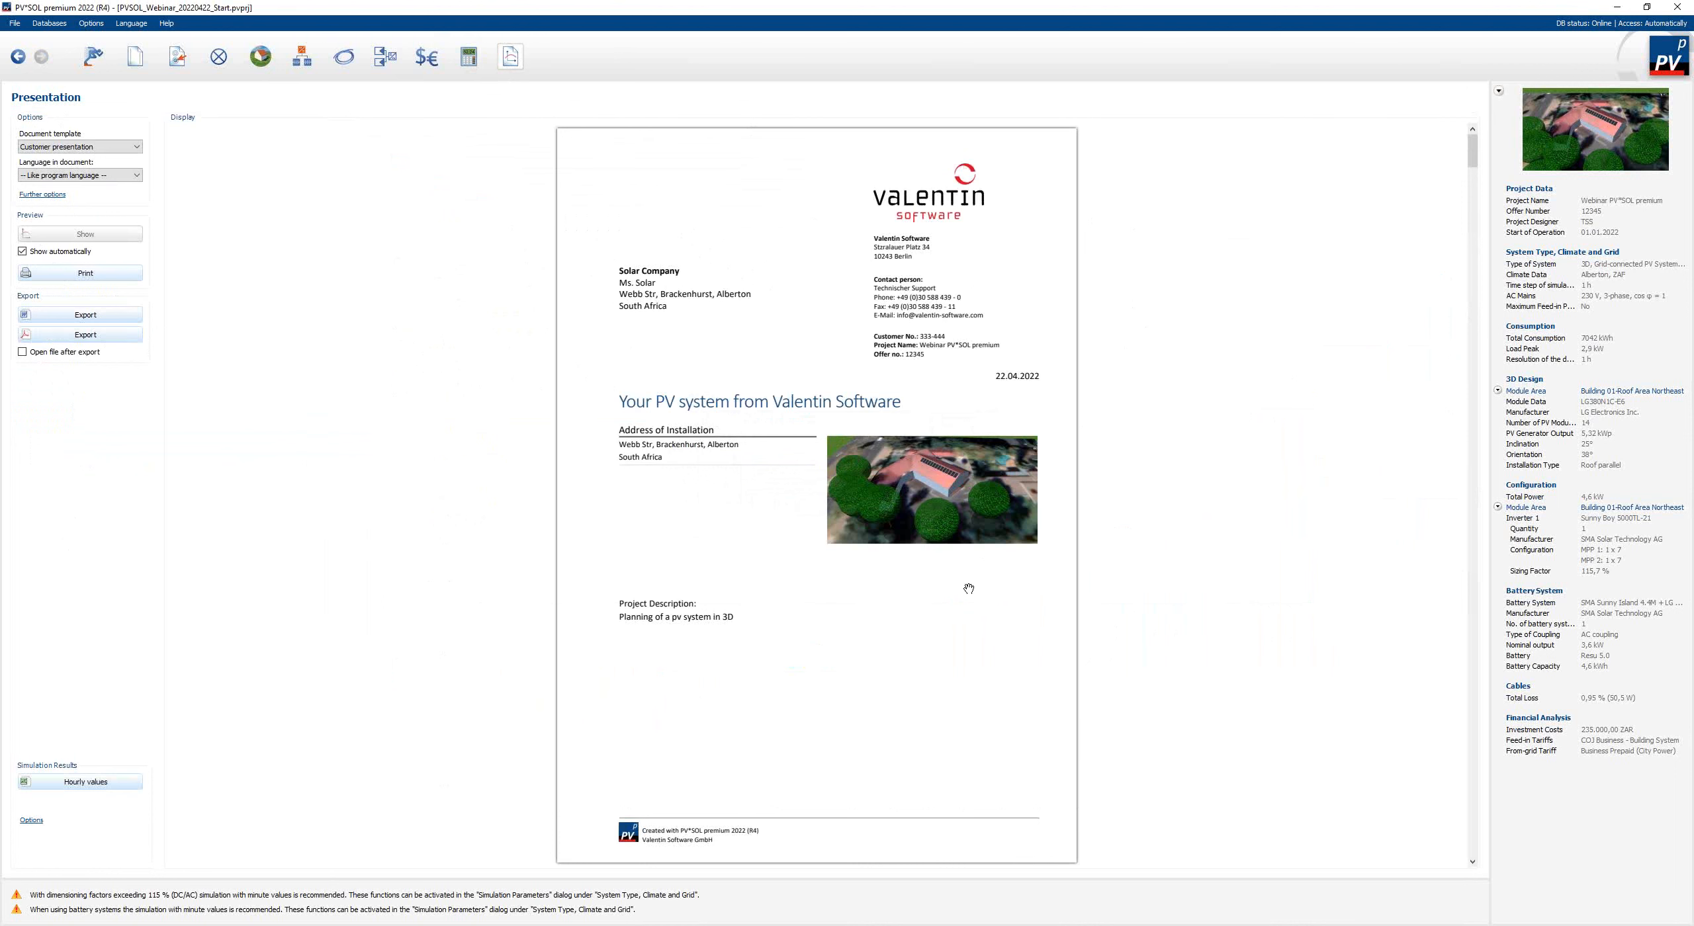
pyautogui.scroll(1, 969, 588)
pyautogui.scroll(2, 966, 590)
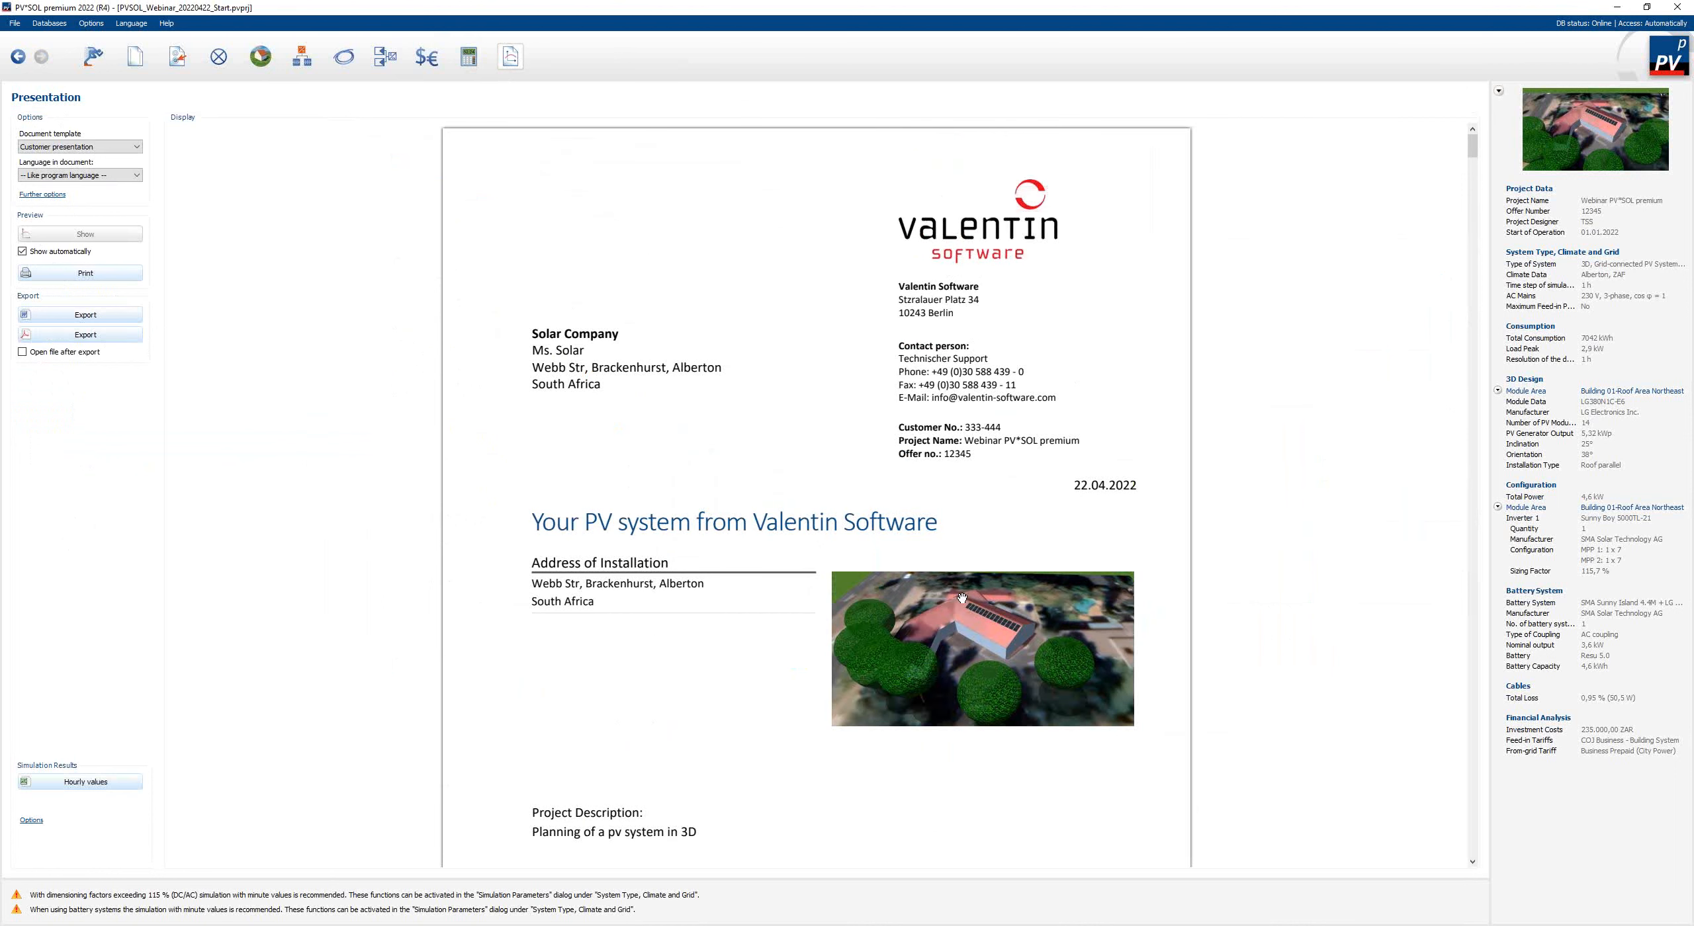
# - Examine the customer presentation from the project overview through production forecast, financial analysis and system setup to the simulation results
pyautogui.scroll(-3, 902, 786)
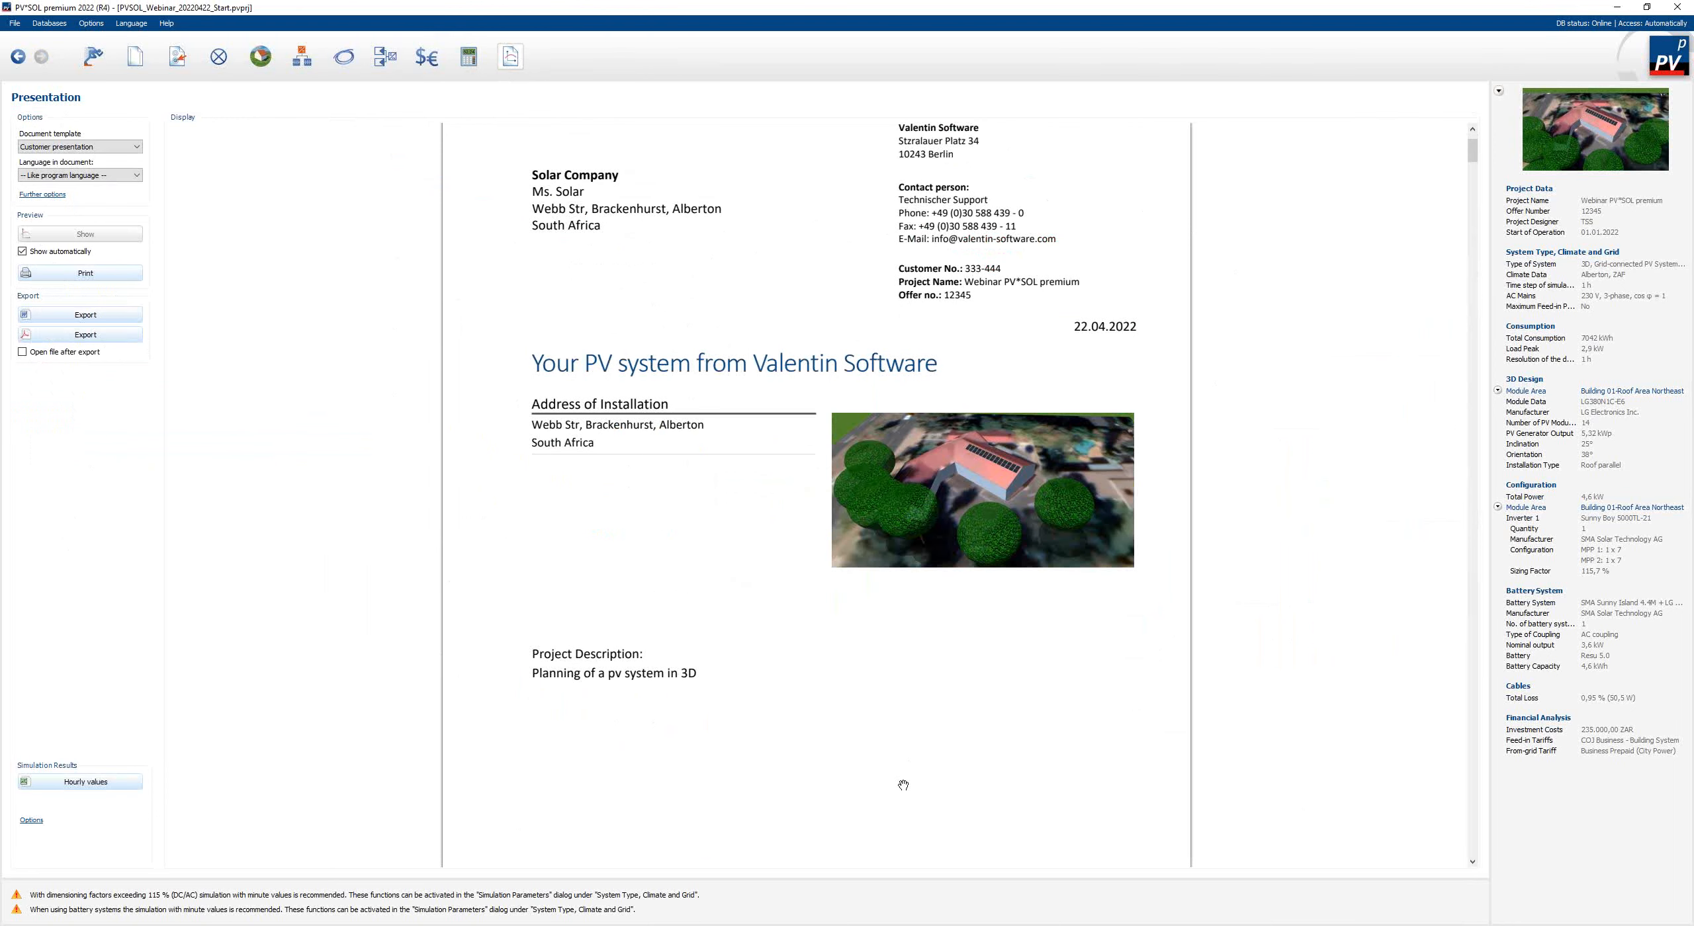
pyautogui.scroll(-15, 992, 689)
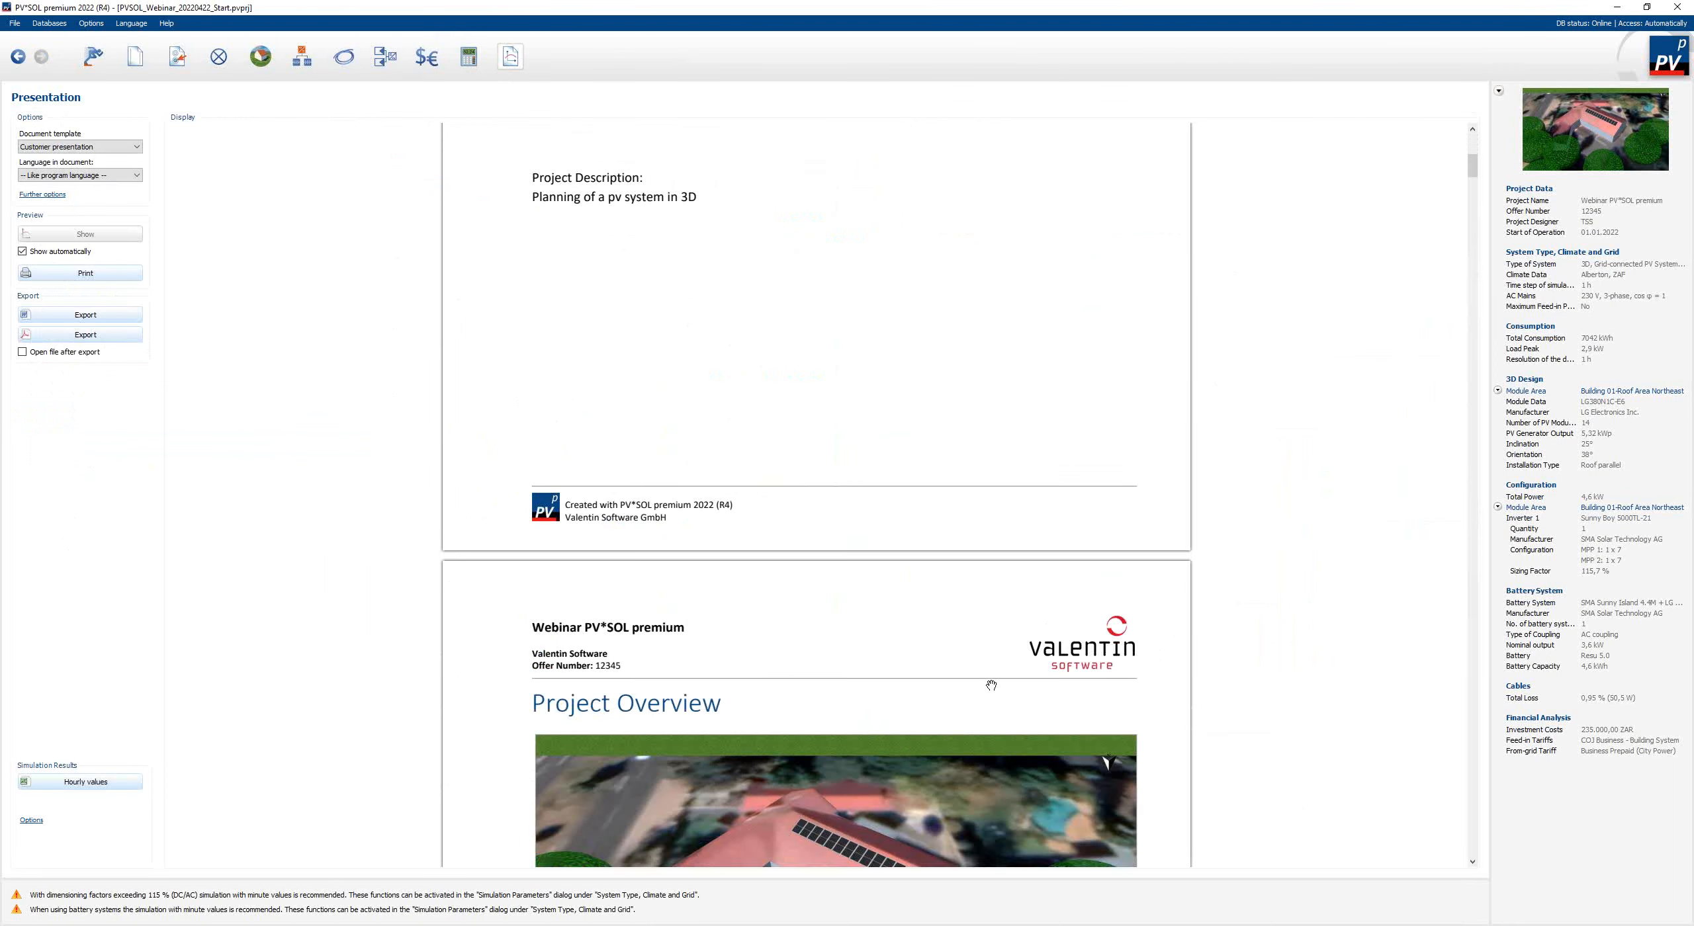
pyautogui.scroll(-6, 984, 676)
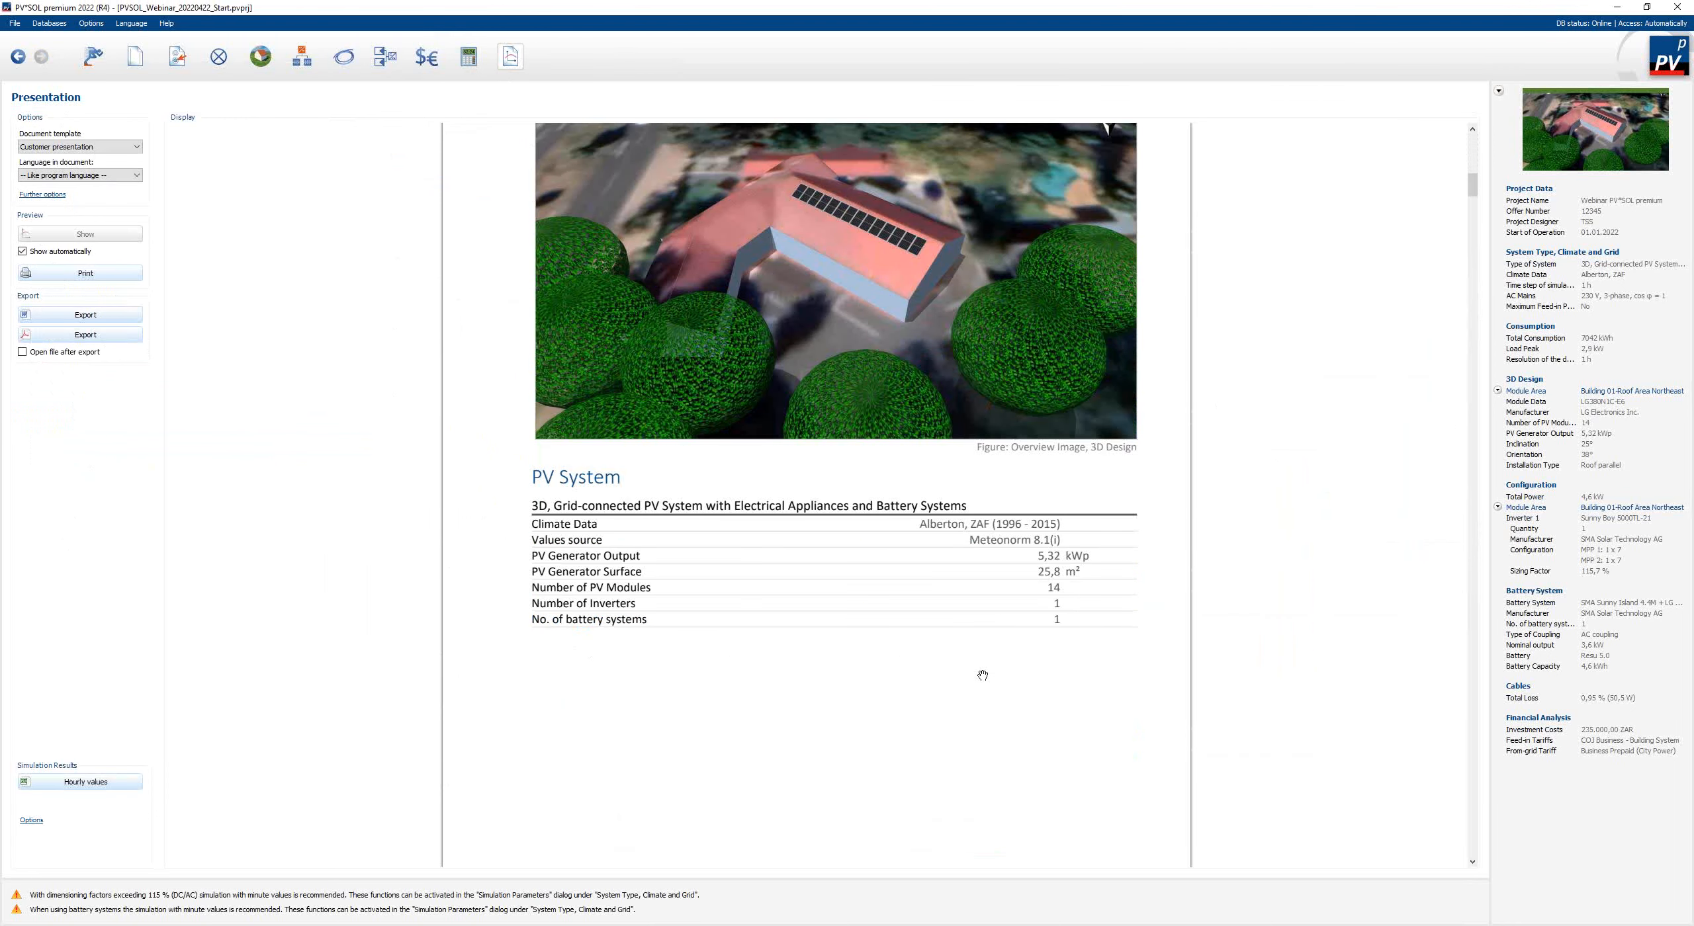
pyautogui.scroll(-15, 984, 676)
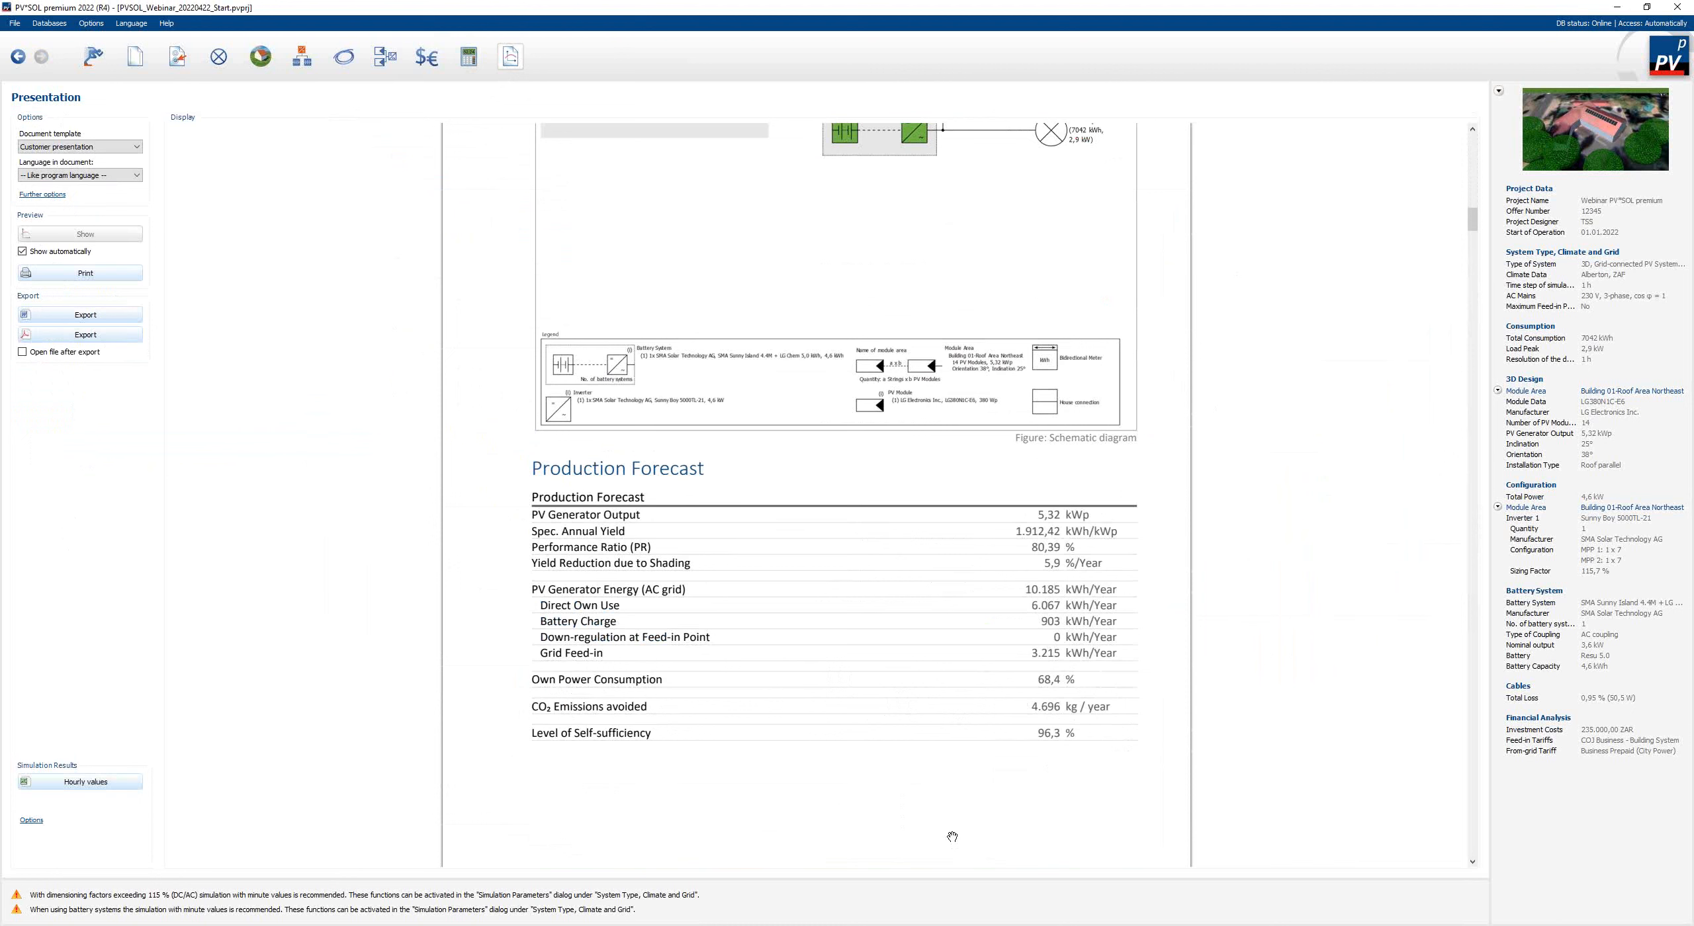
pyautogui.scroll(-14, 952, 837)
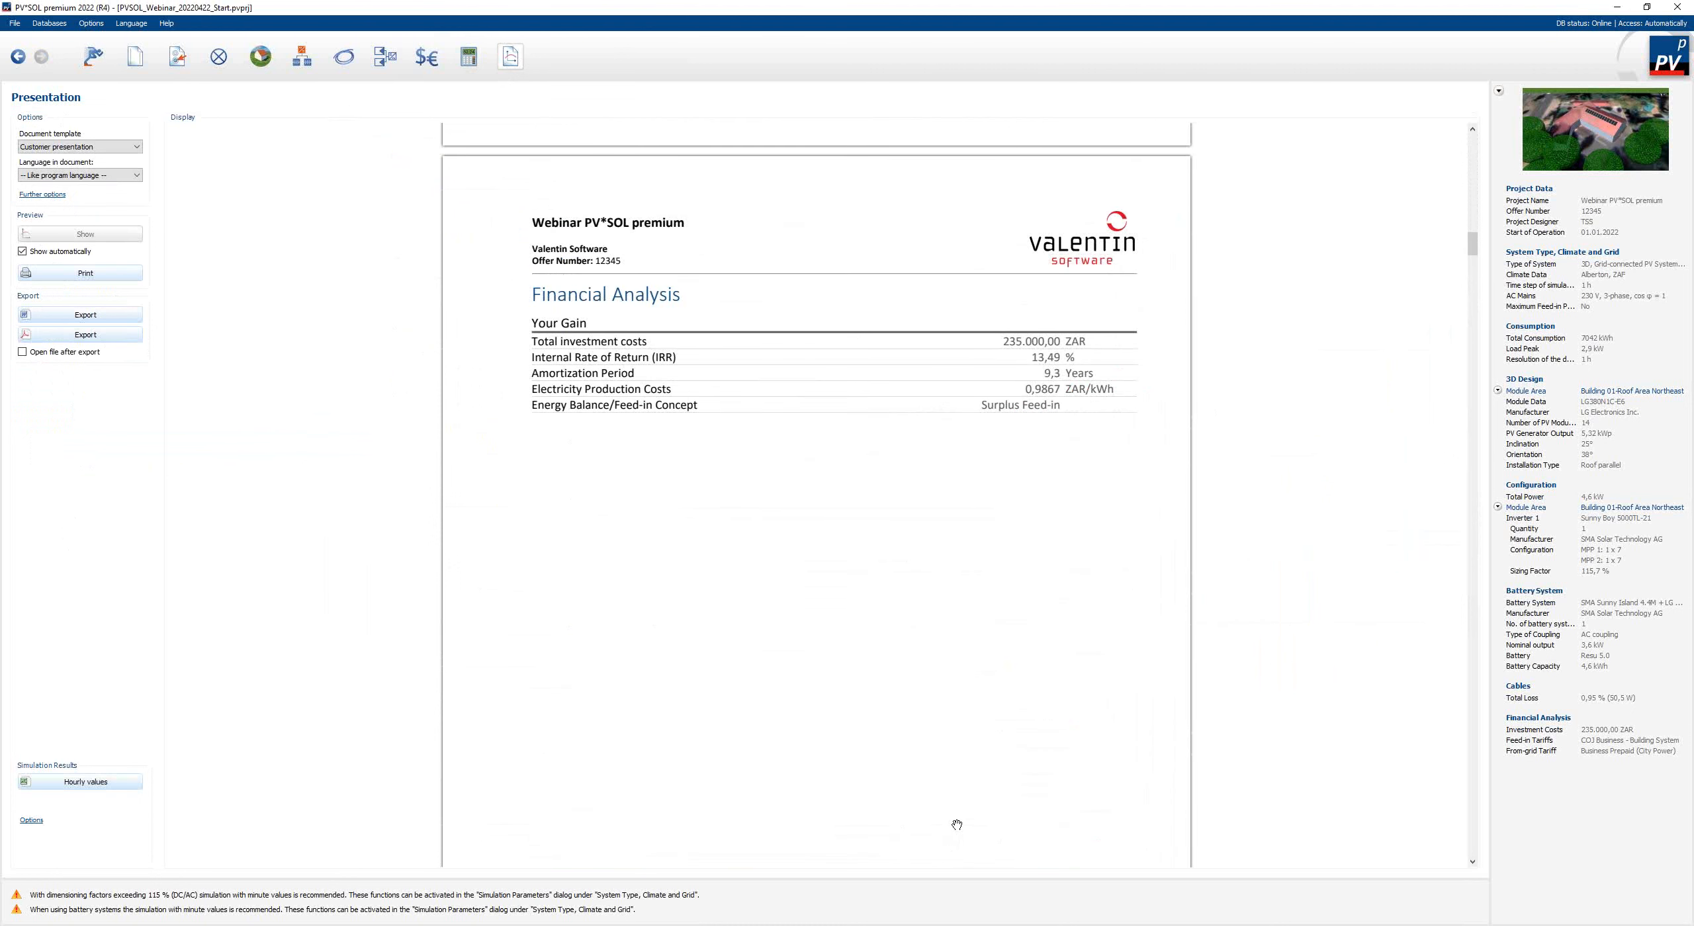
pyautogui.scroll(-10, 957, 825)
pyautogui.scroll(-20, 958, 824)
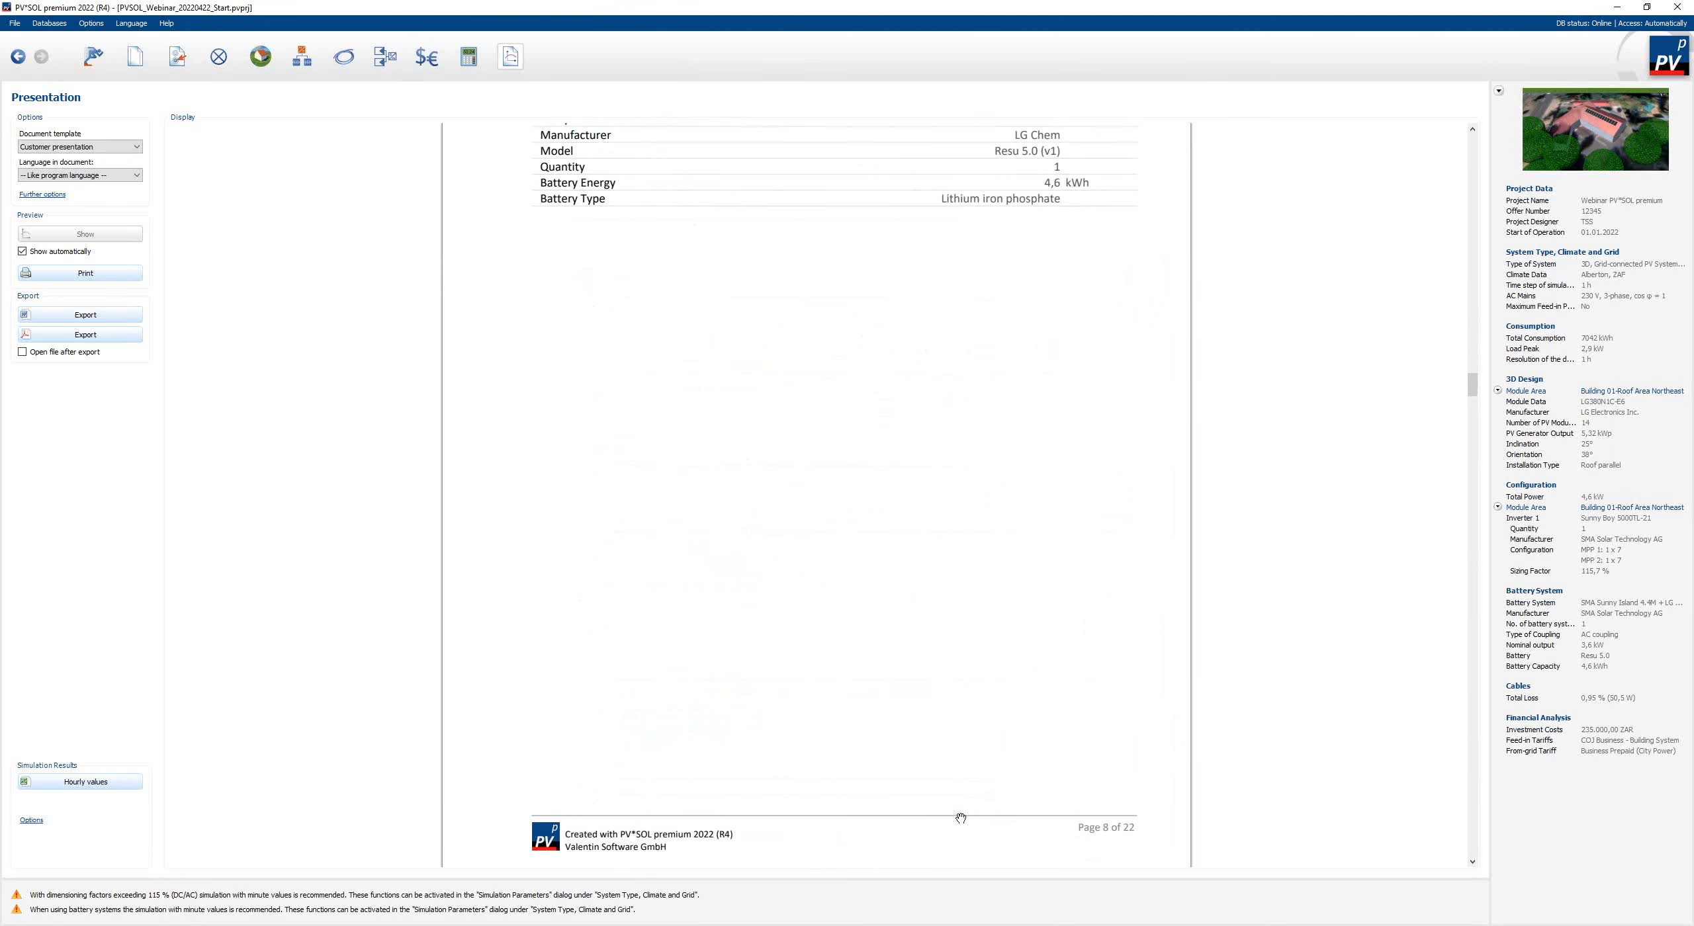
pyautogui.scroll(-8, 960, 819)
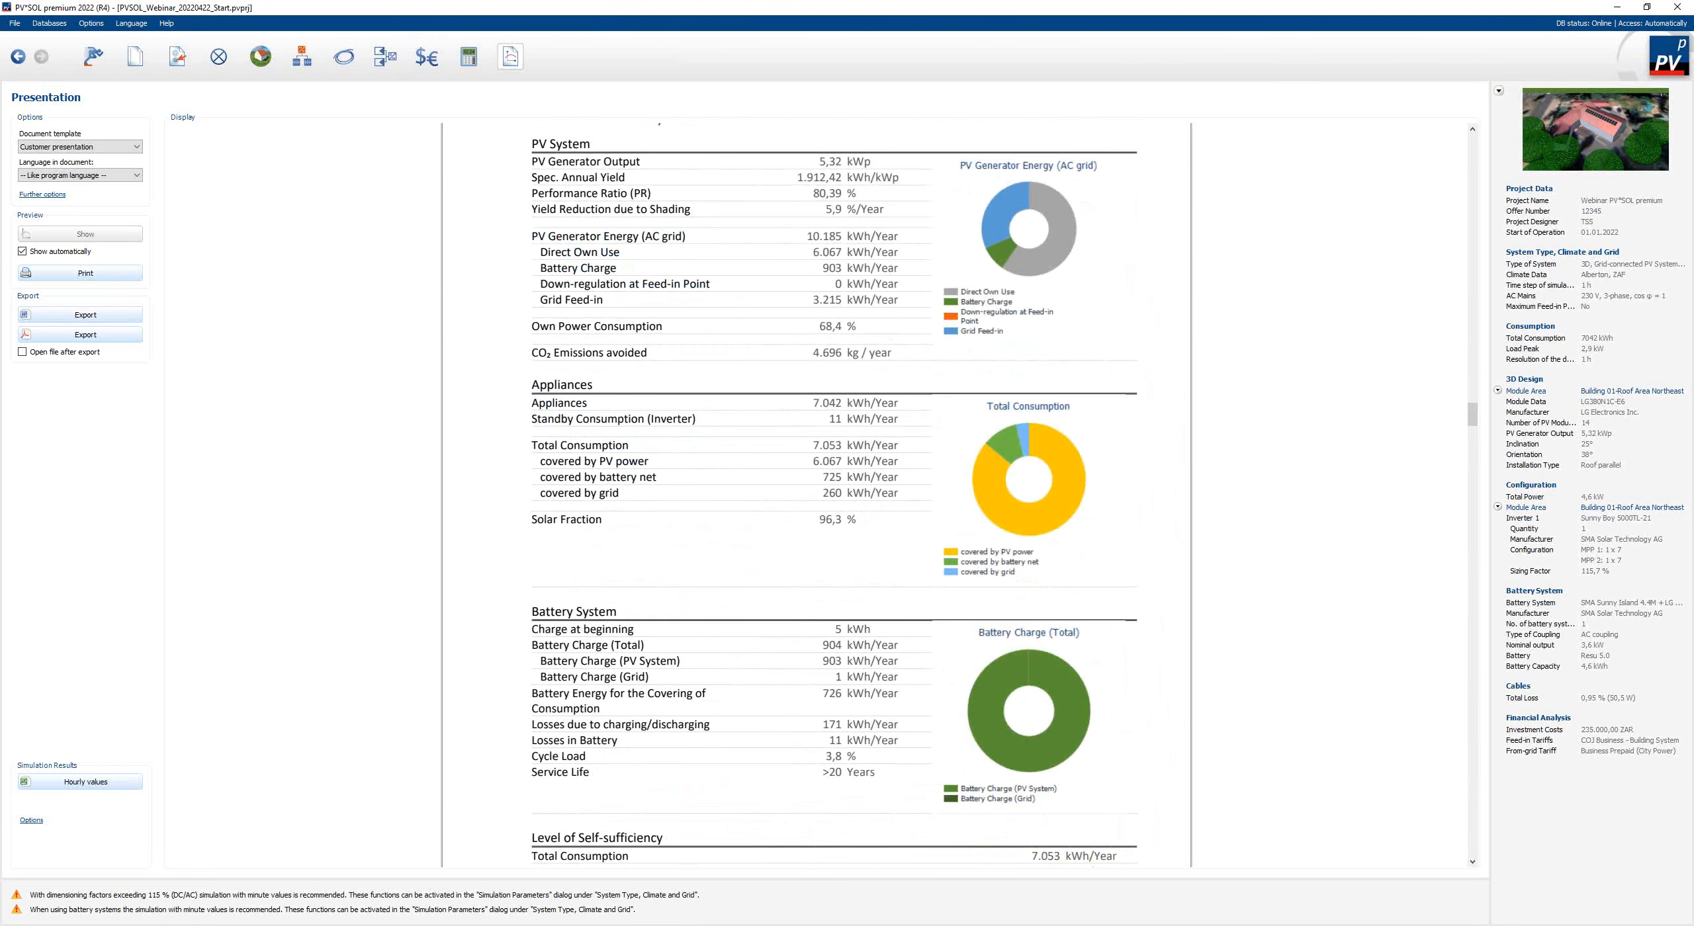
# - Review the presentation's further options, including the selectable report content and the available document languages, without changing them
pyautogui.click(42, 194)
pyautogui.scroll(-2, 940, 615)
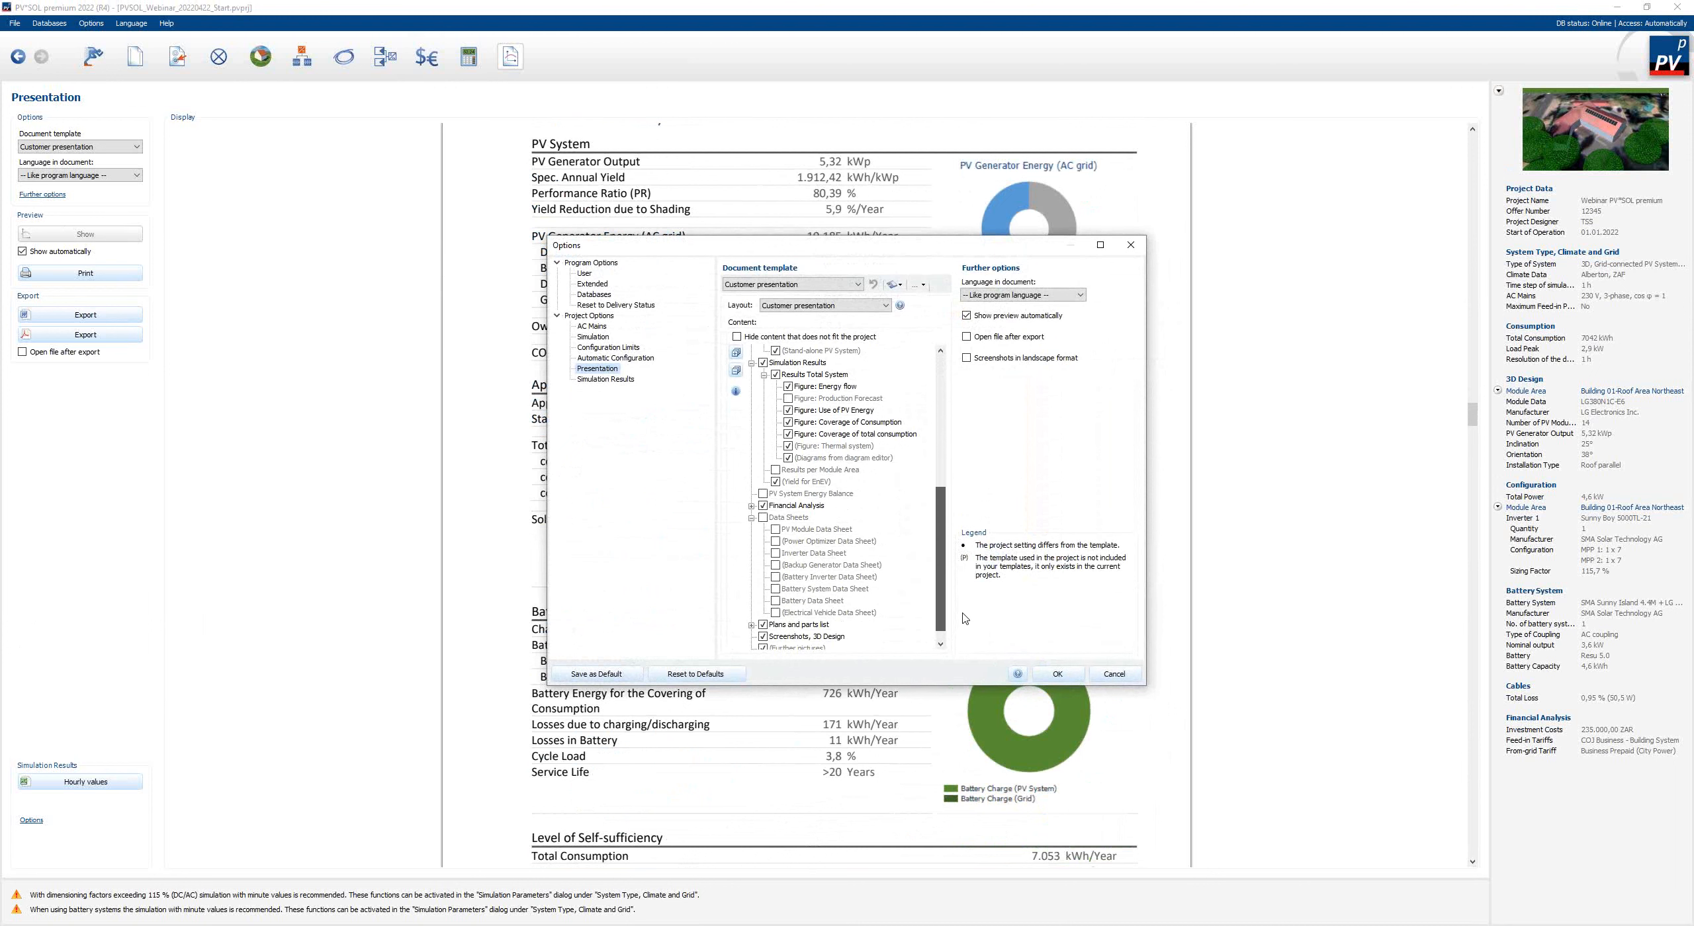
pyautogui.moveTo(941, 617); pyautogui.dragTo(941, 451)
pyautogui.click(1045, 295)
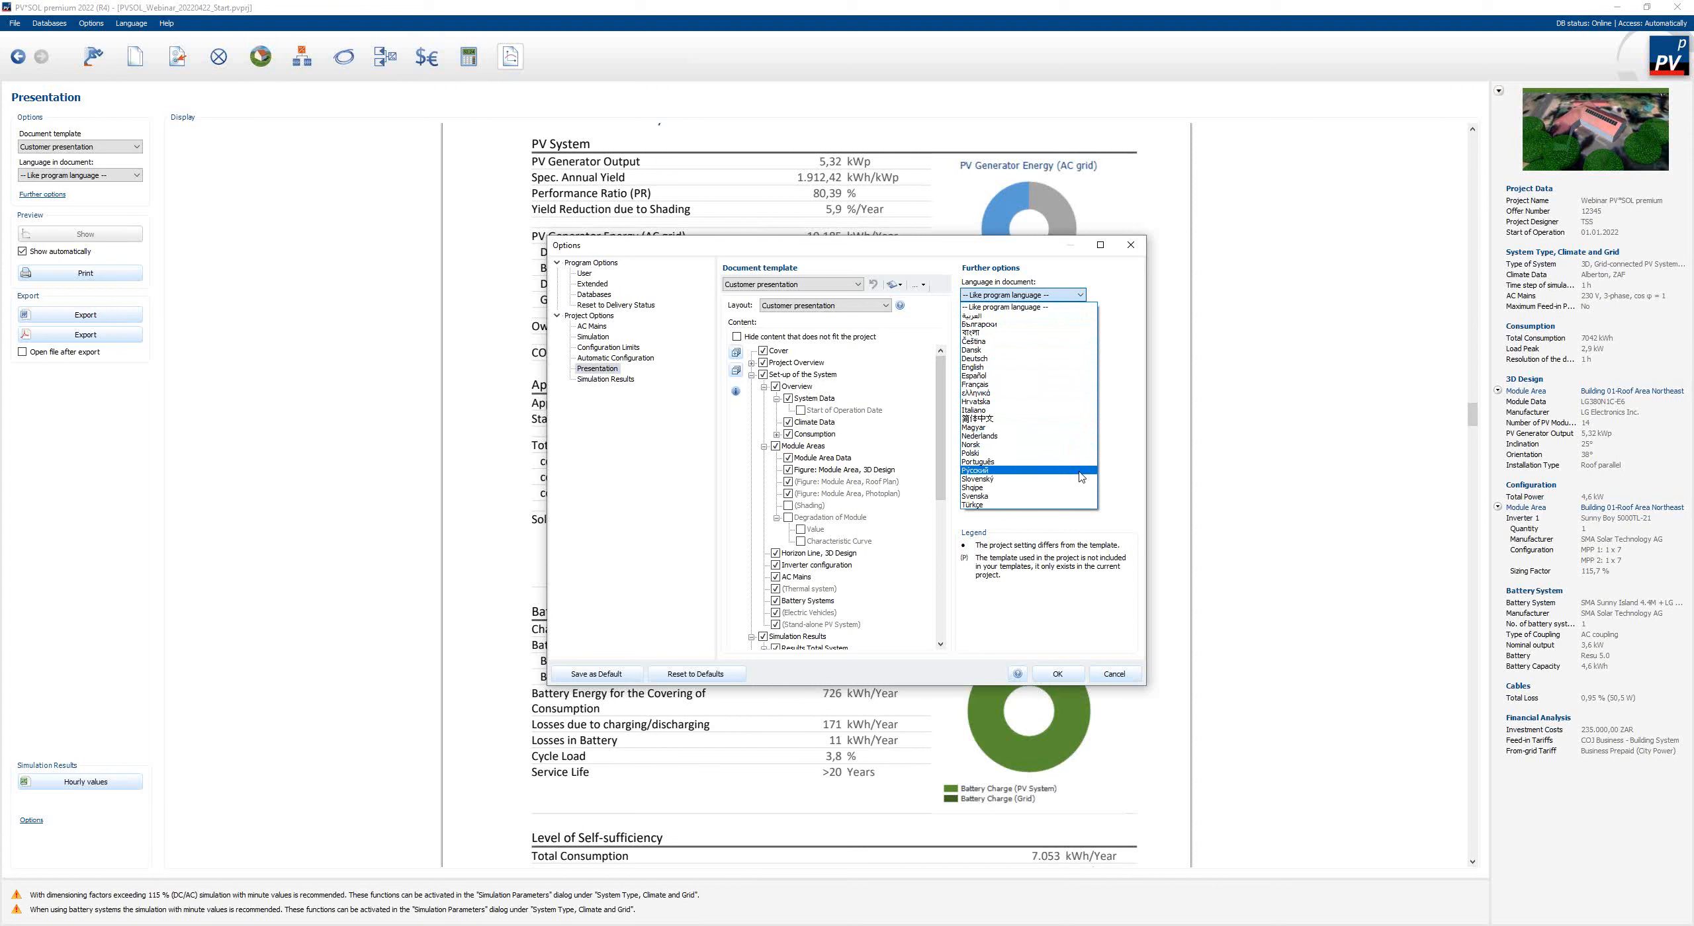
pyautogui.click(1059, 308)
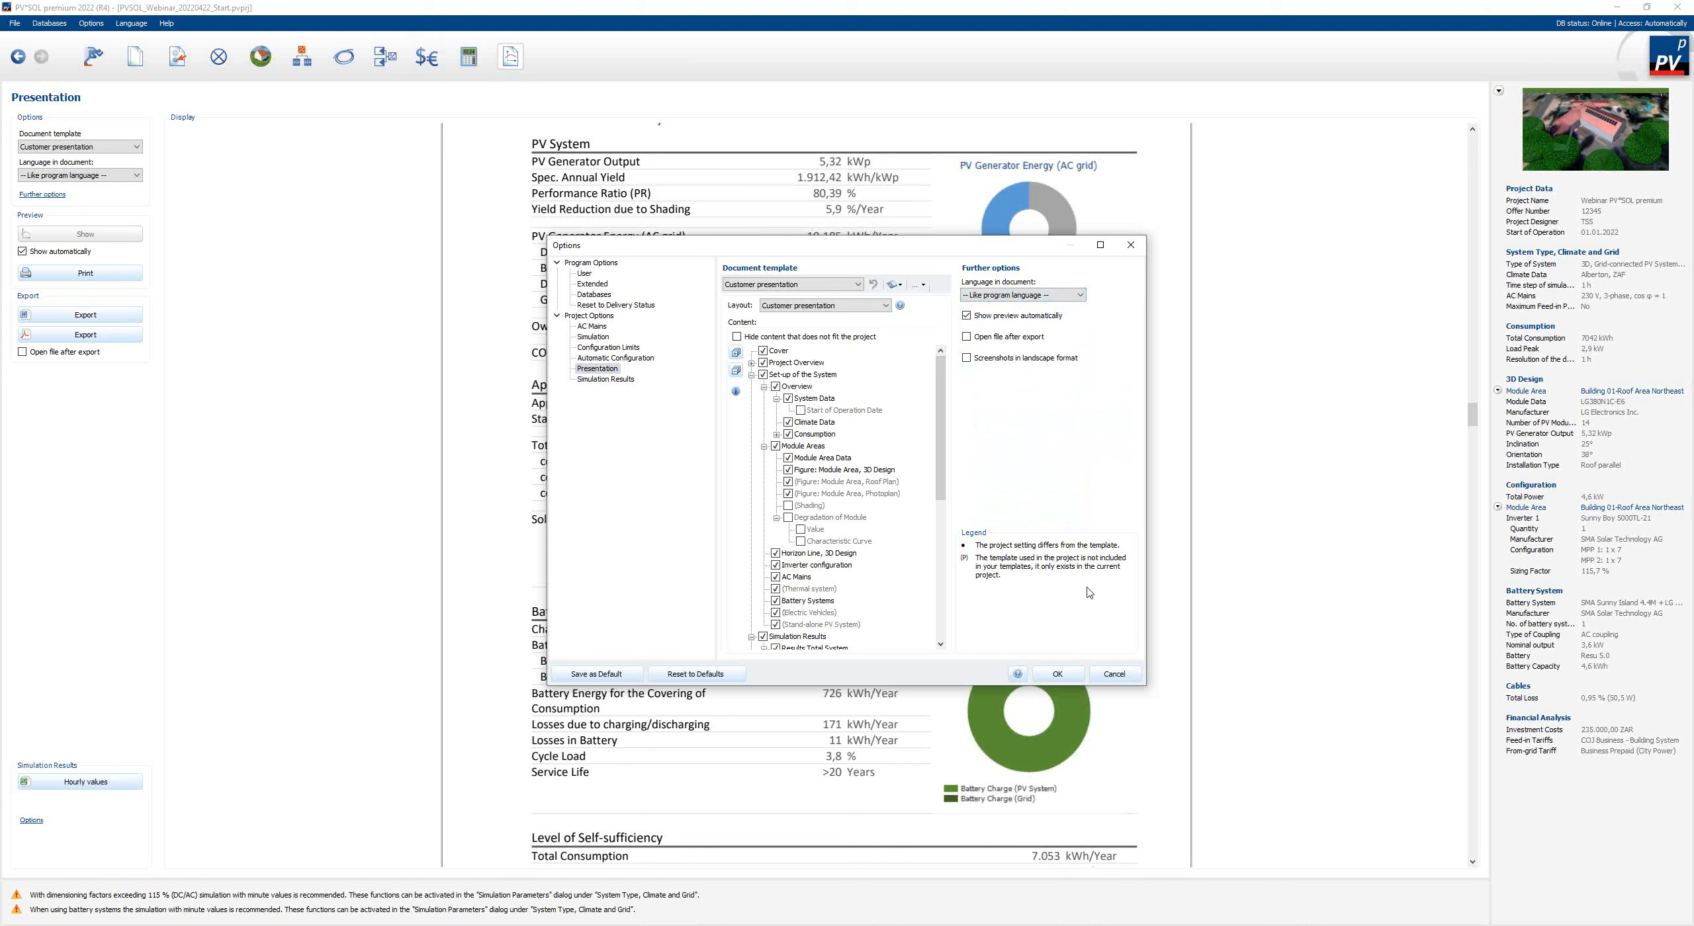
pyautogui.click(1115, 675)
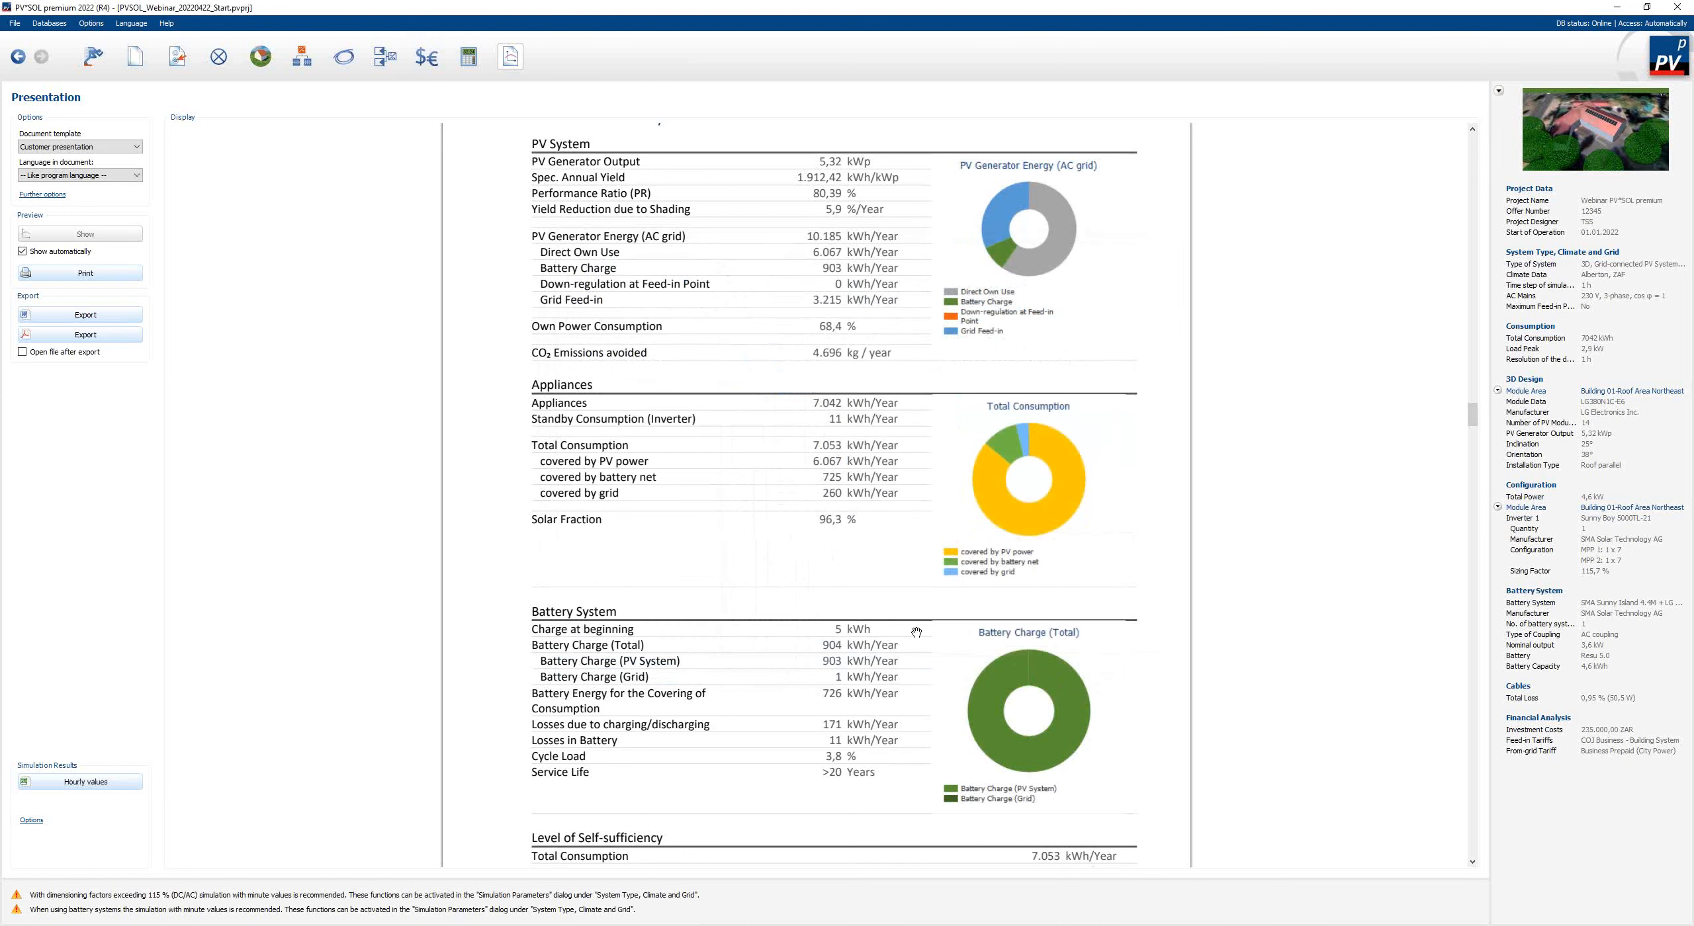
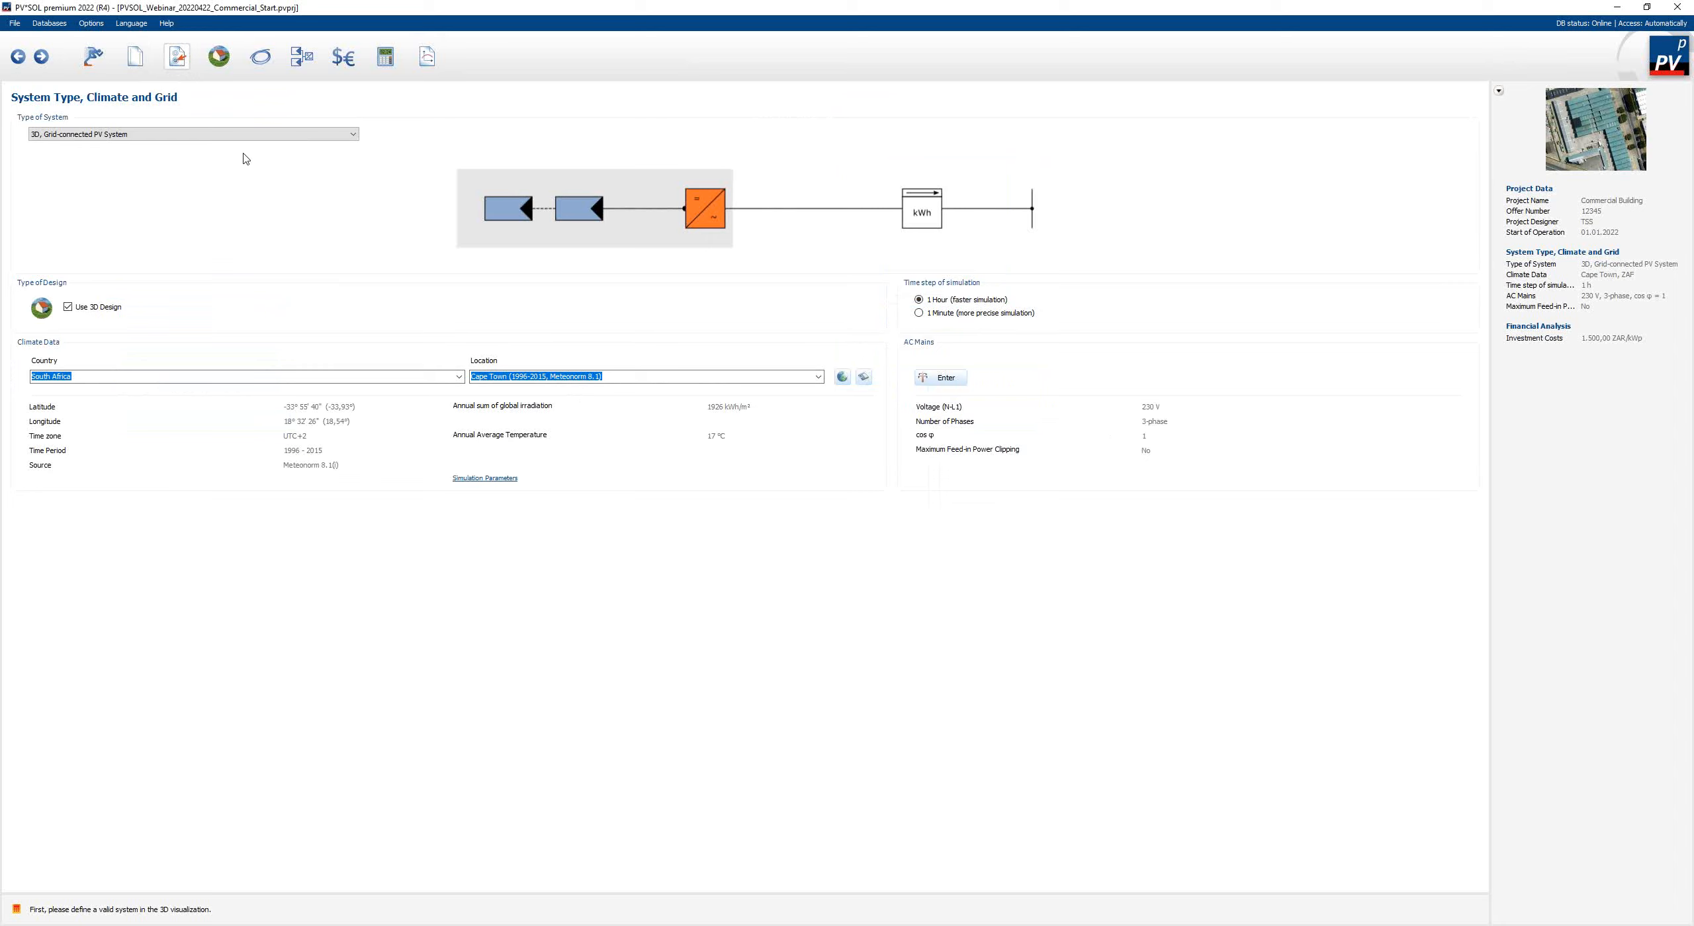
# - Create a new 3D system for the commercial building with Map Section as coverable object and open the map area selection
pyautogui.click(221, 69)
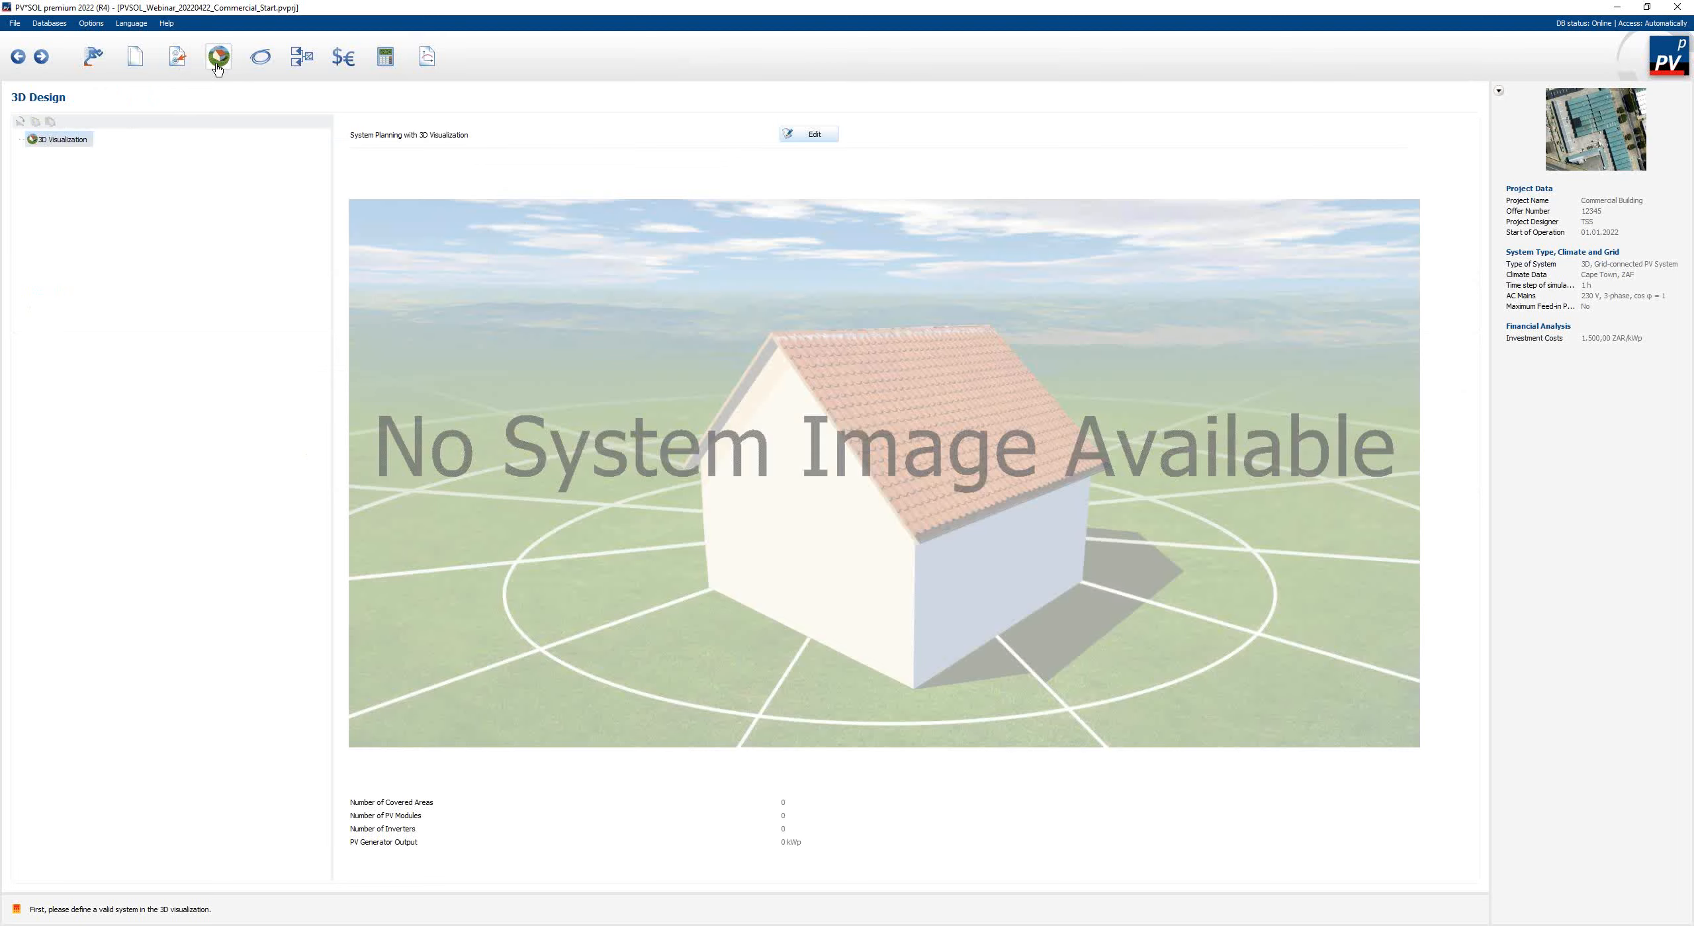
pyautogui.click(815, 141)
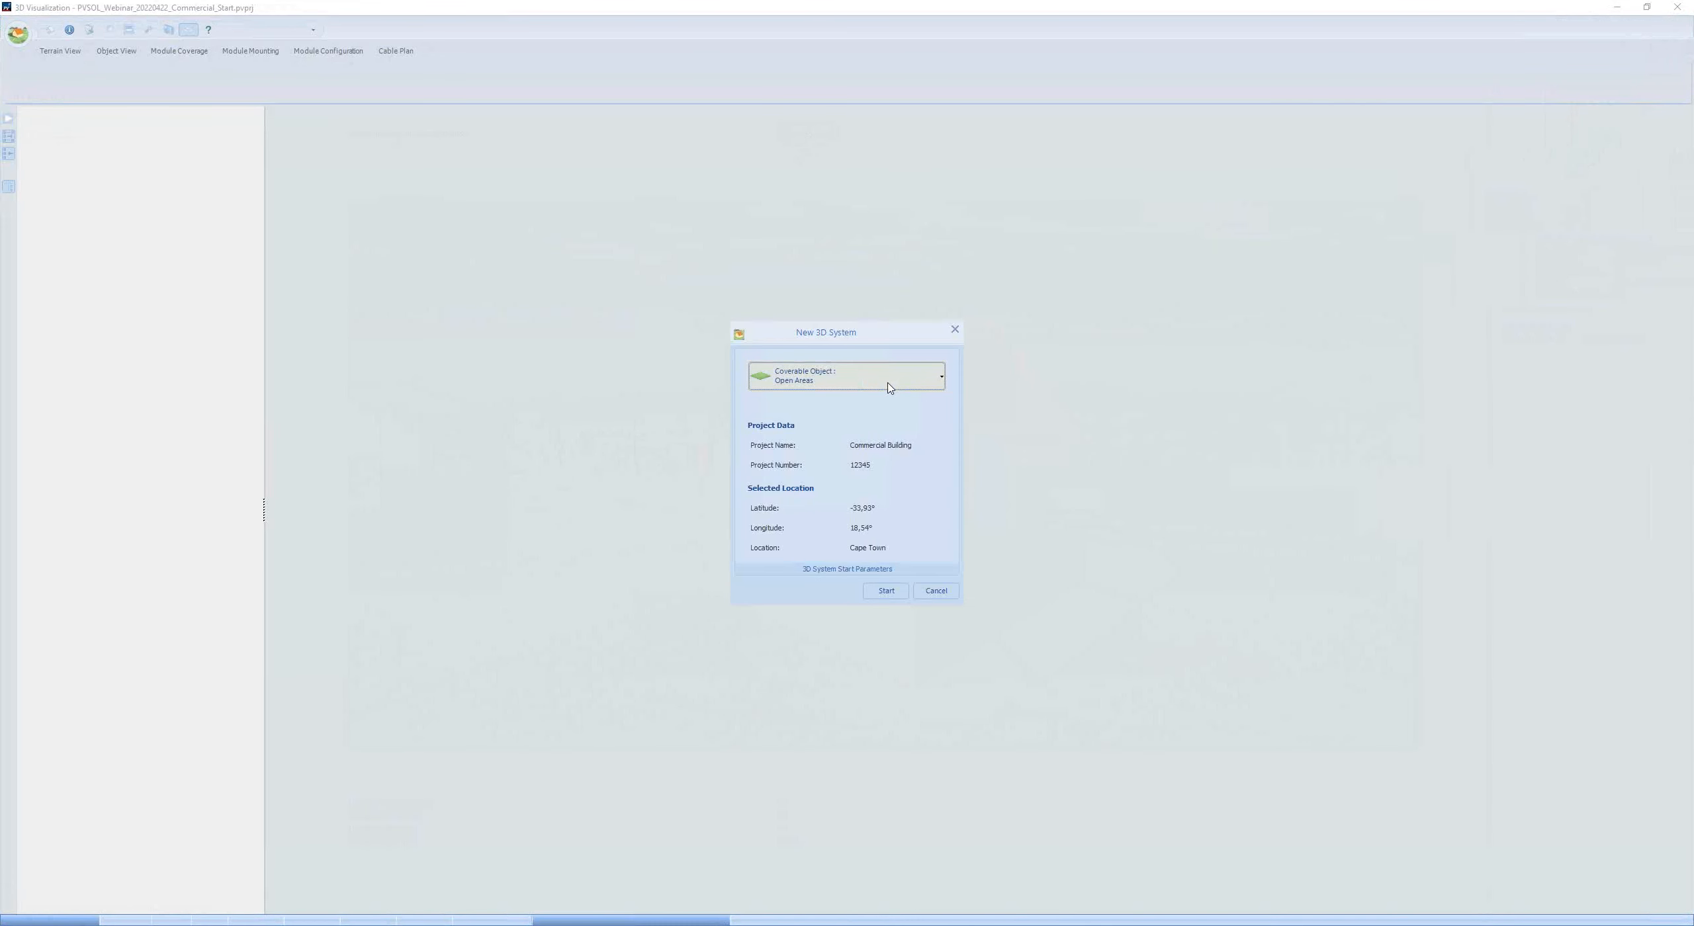
pyautogui.click(888, 387)
pyautogui.click(812, 409)
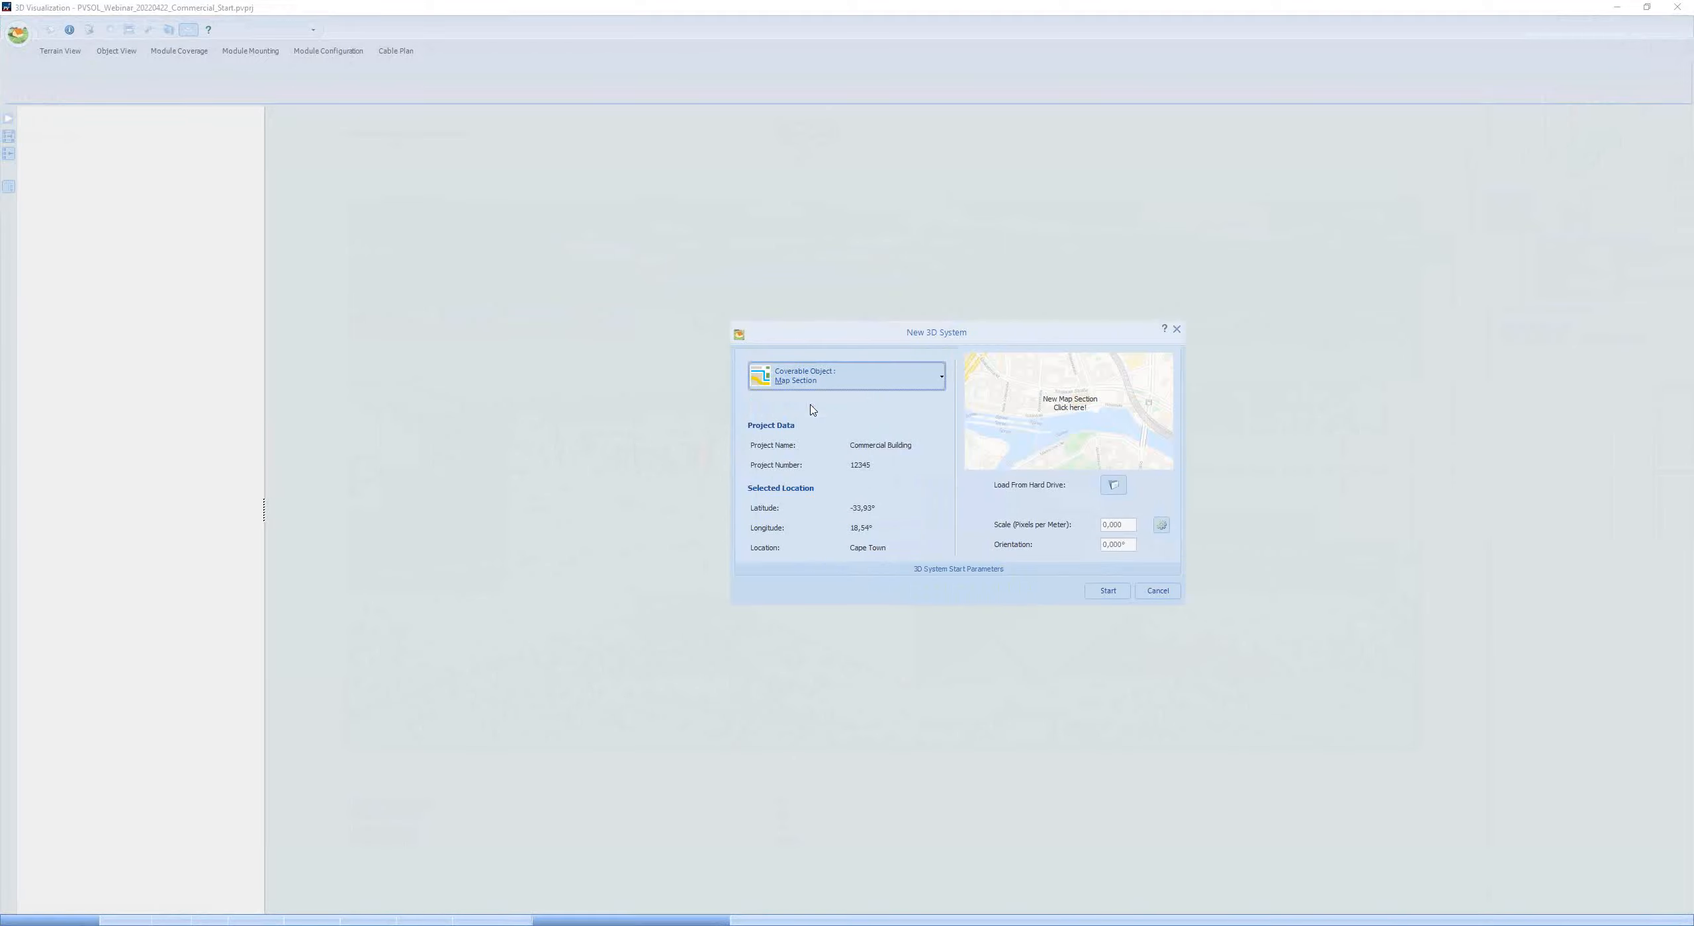
pyautogui.click(1058, 410)
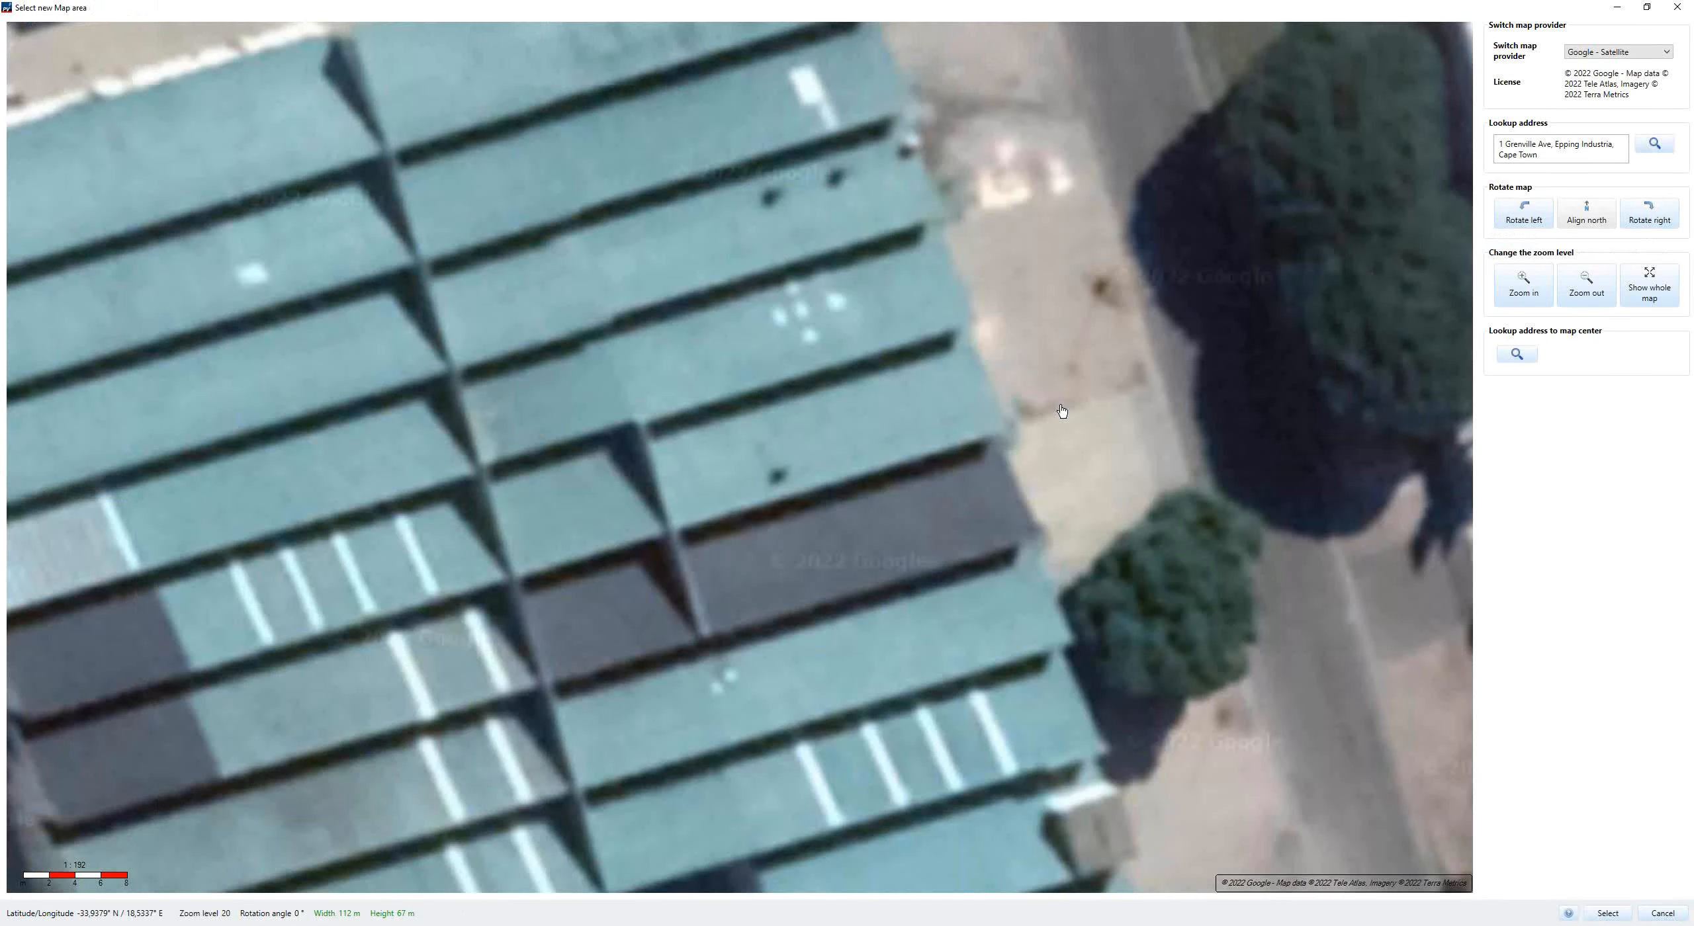
# - Switch the map provider to Bing - Satellite and frame the whole blue-roofed building complex at 1 Grenville Ave, Epping Industria, Cape Town
pyautogui.scroll(-1, 1062, 410)
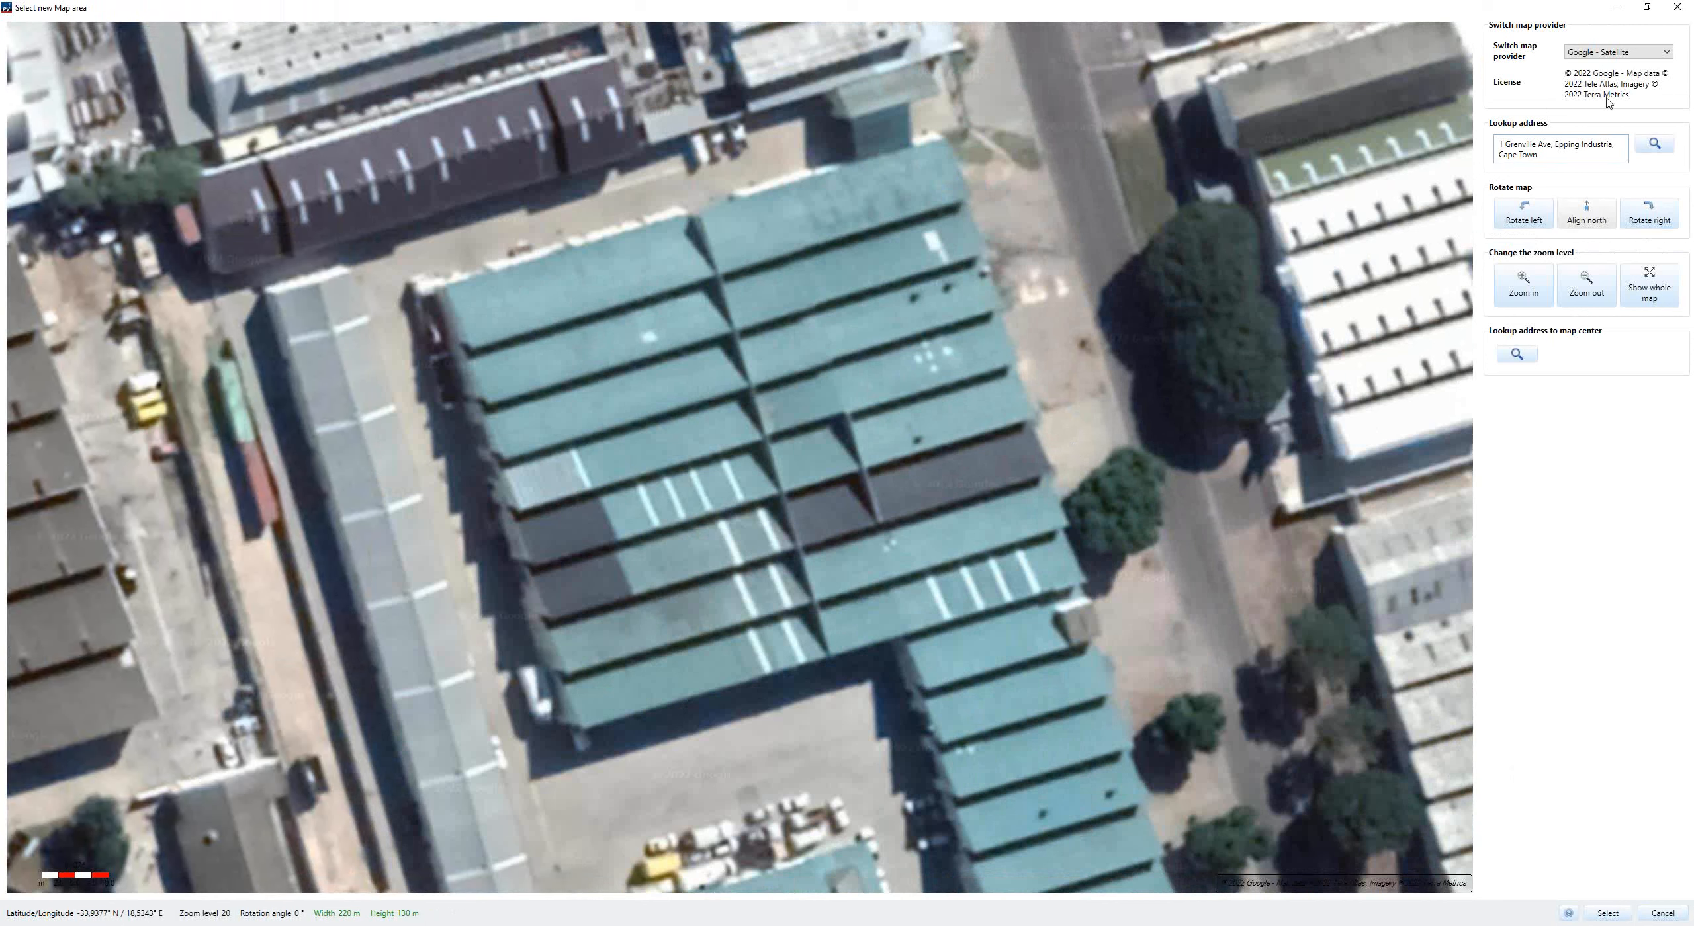
pyautogui.click(1627, 57)
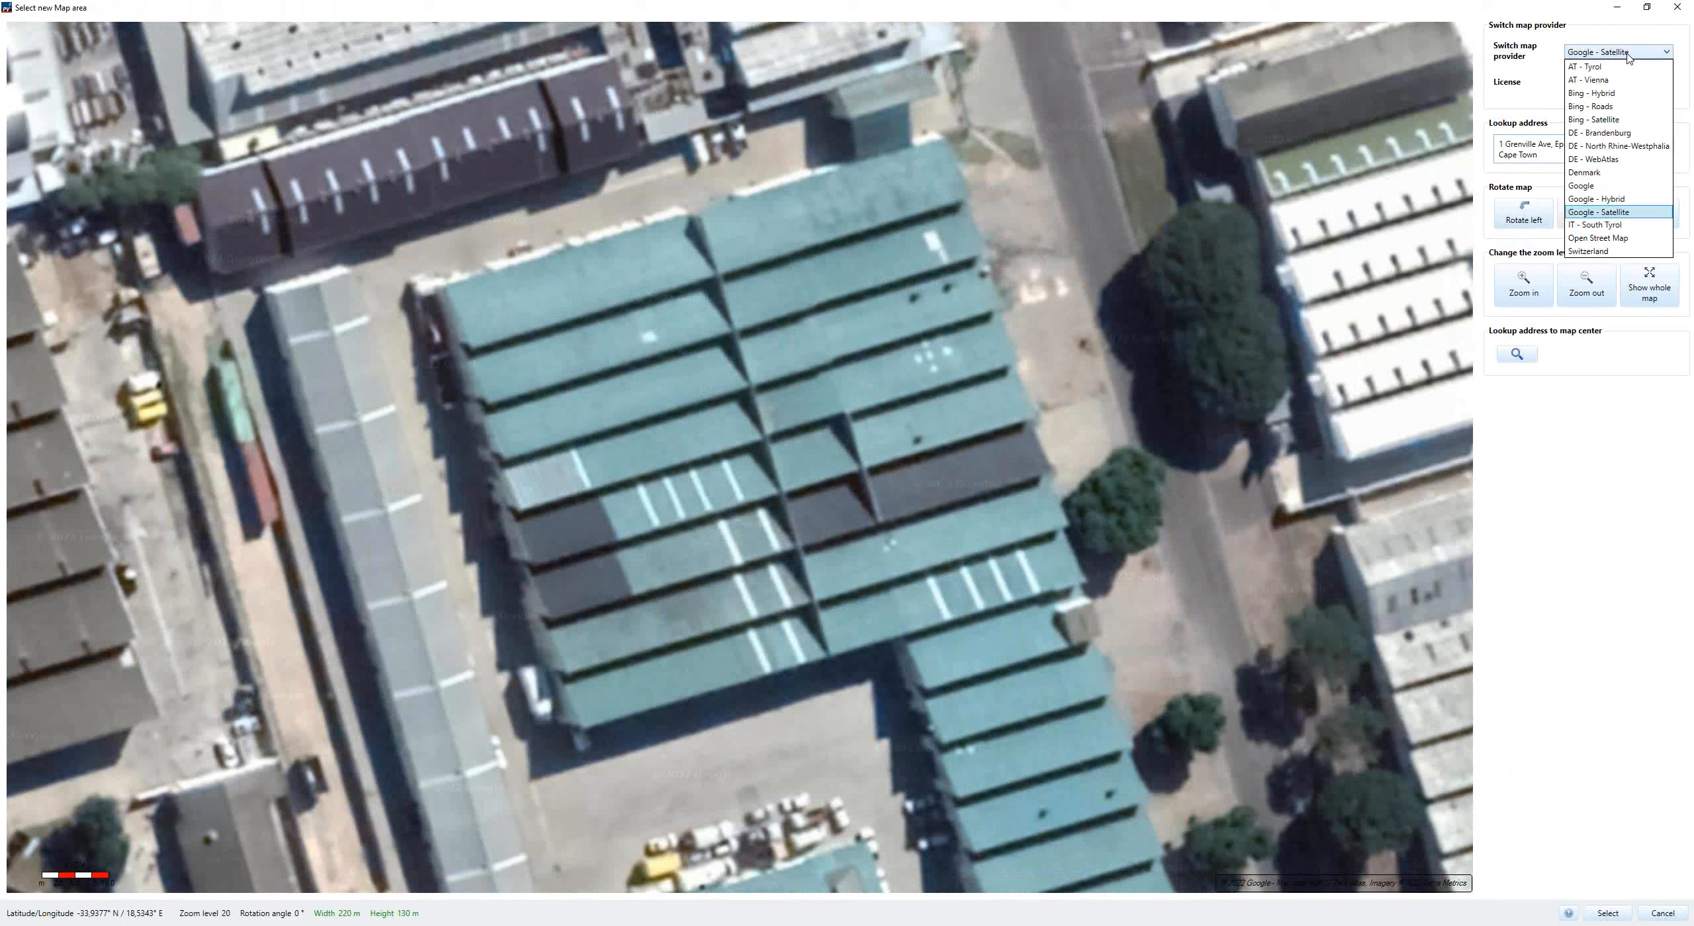
pyautogui.click(1604, 122)
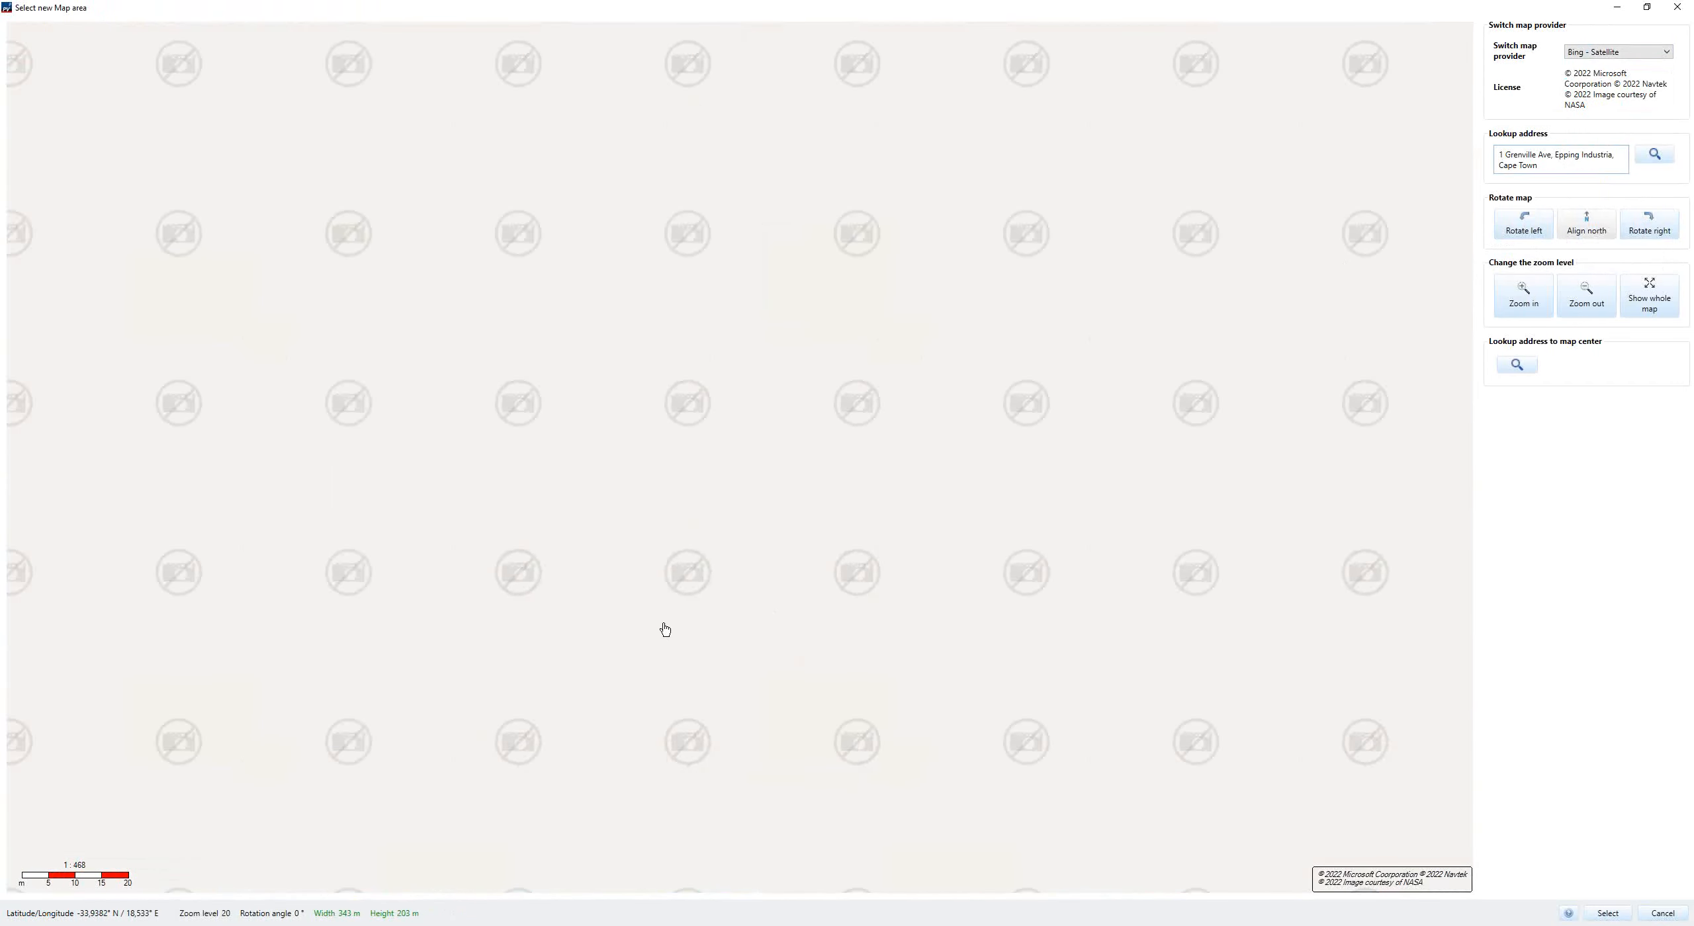
pyautogui.scroll(-1, 659, 623)
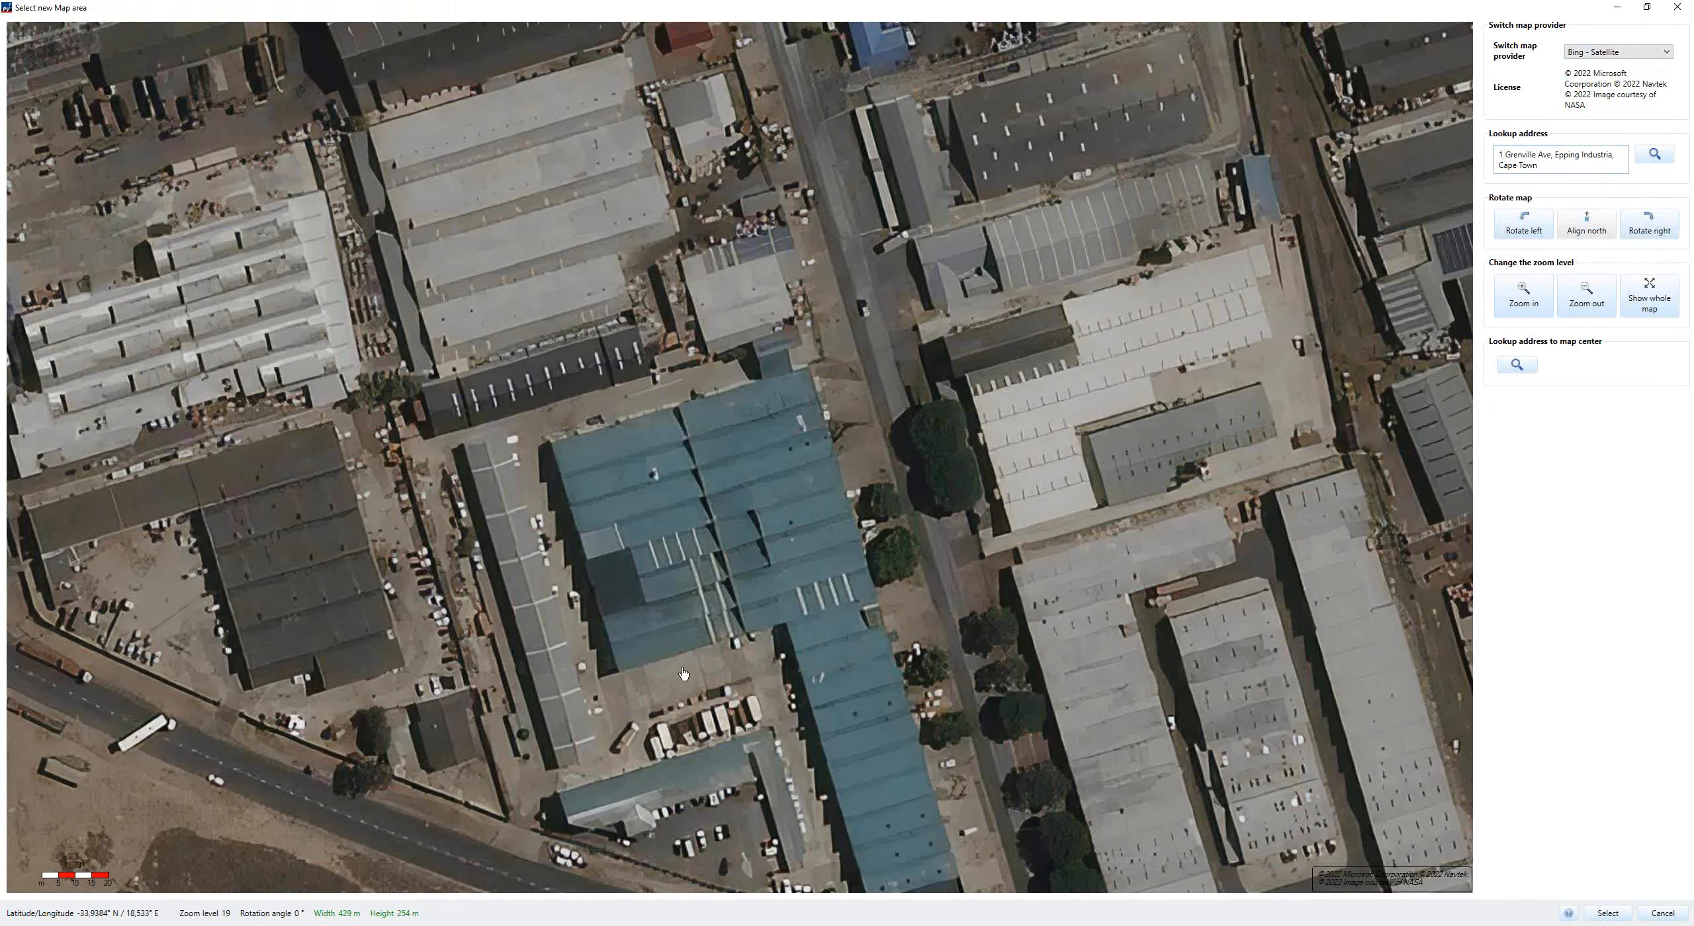
pyautogui.moveTo(770, 717); pyautogui.dragTo(798, 587)
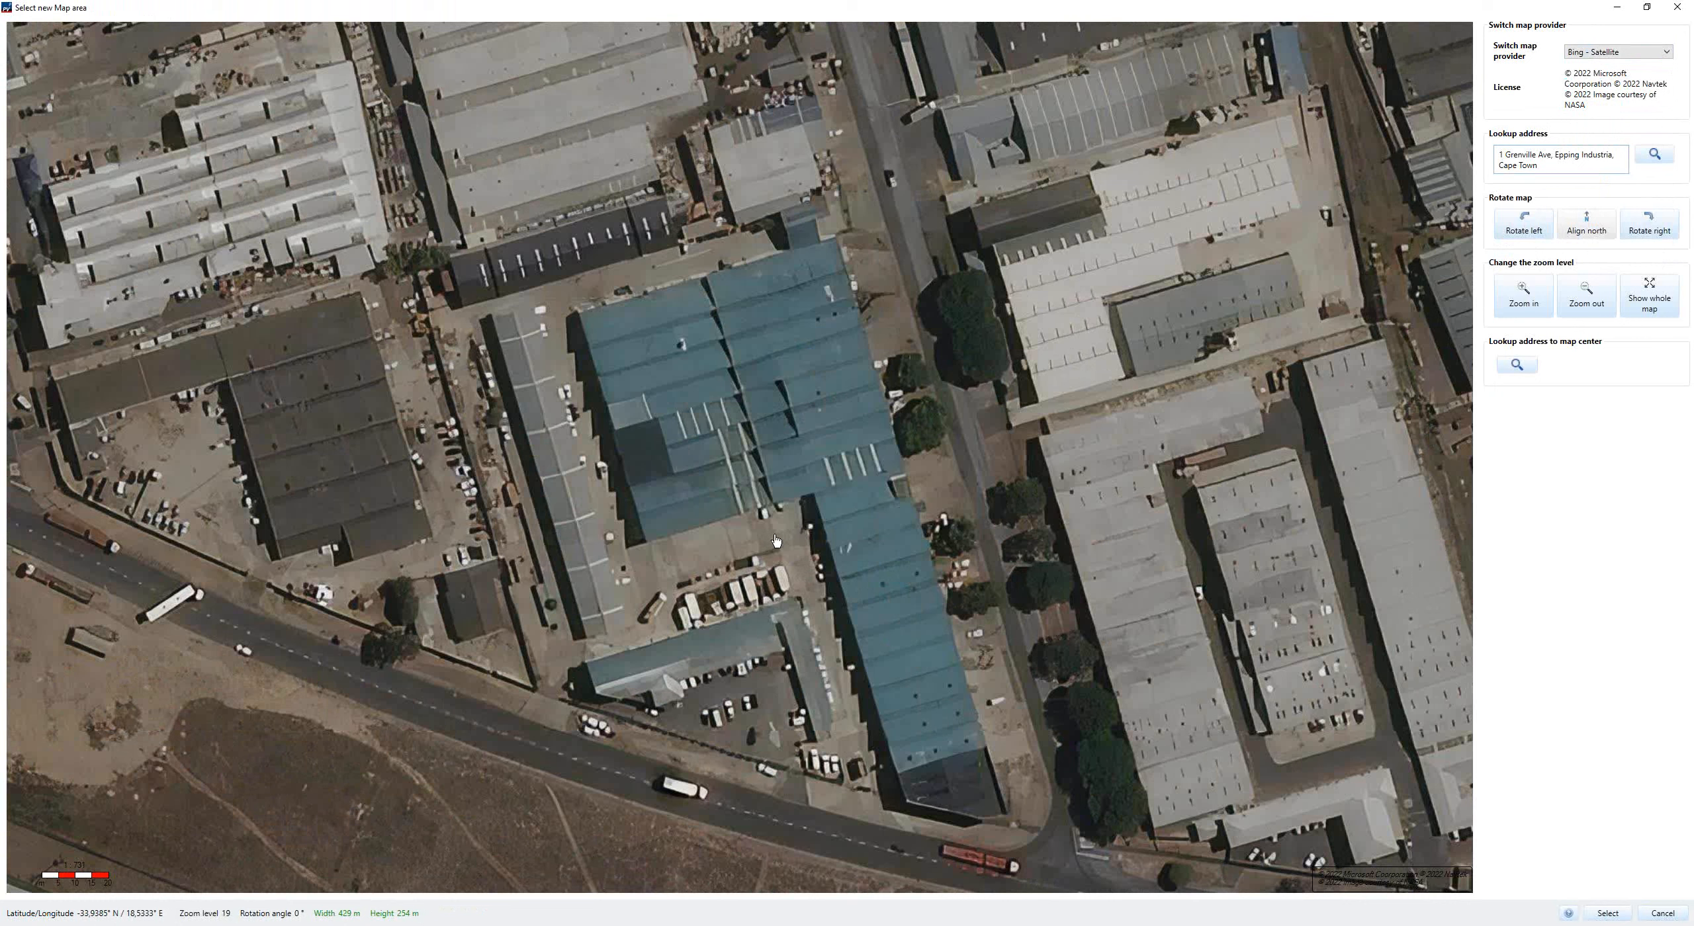
pyautogui.moveTo(763, 635); pyautogui.dragTo(796, 585)
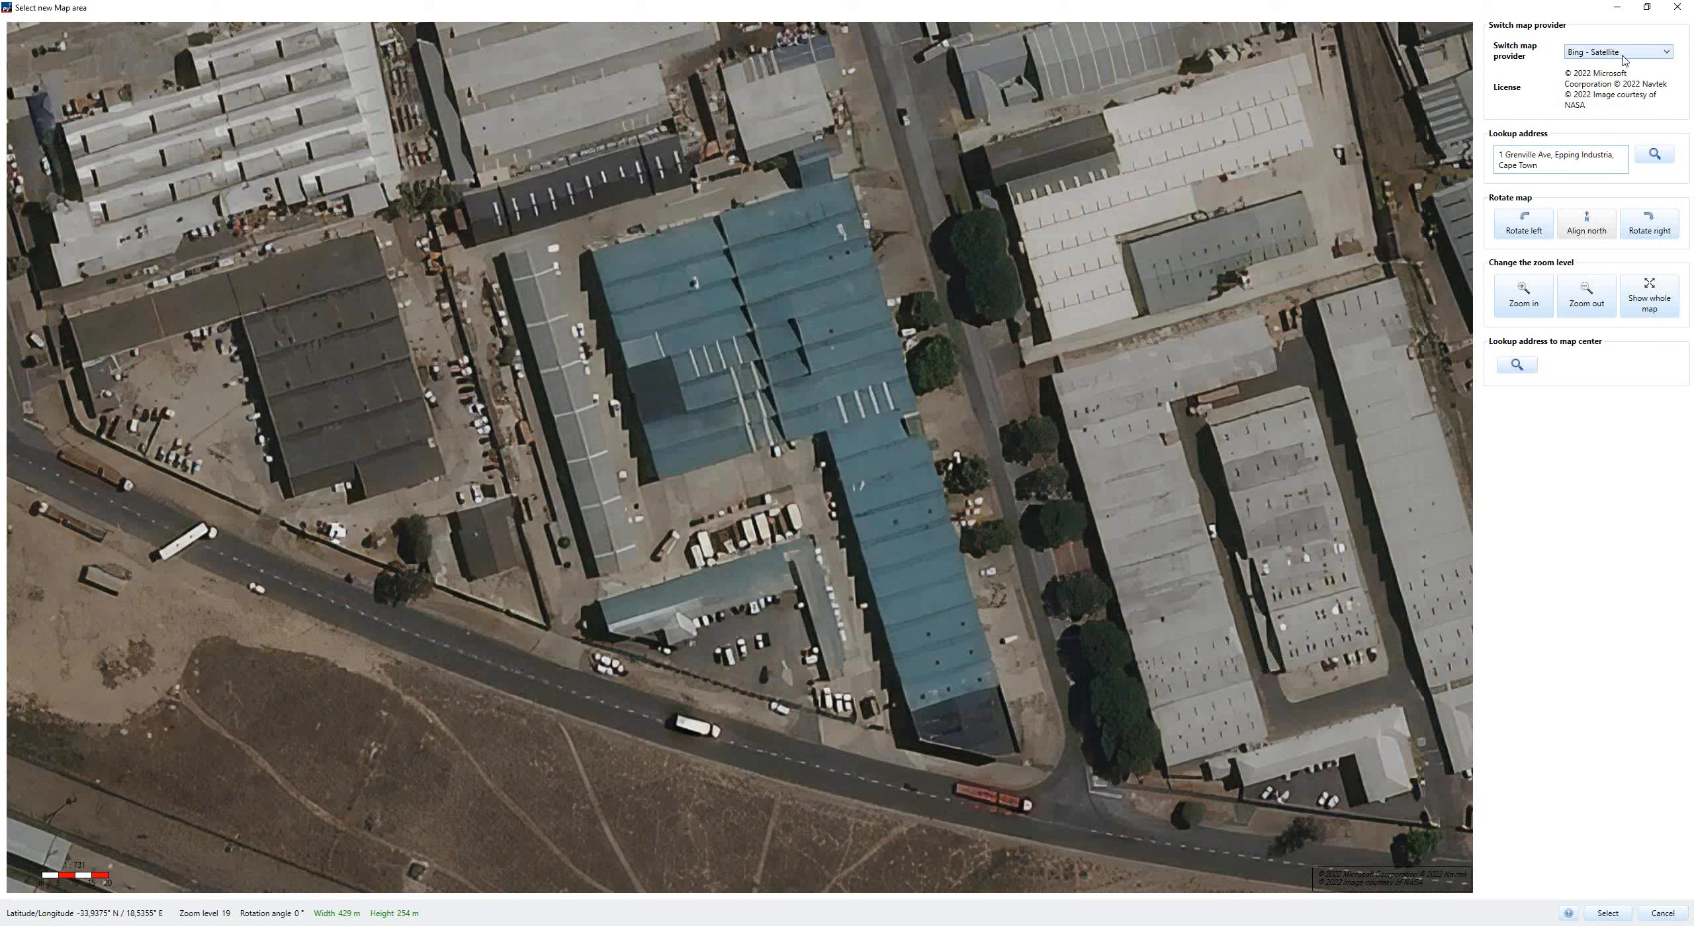
# - Change the map provider back to Google - Satellite and inspect the building's roof imagery more closely
pyautogui.click(1668, 53)
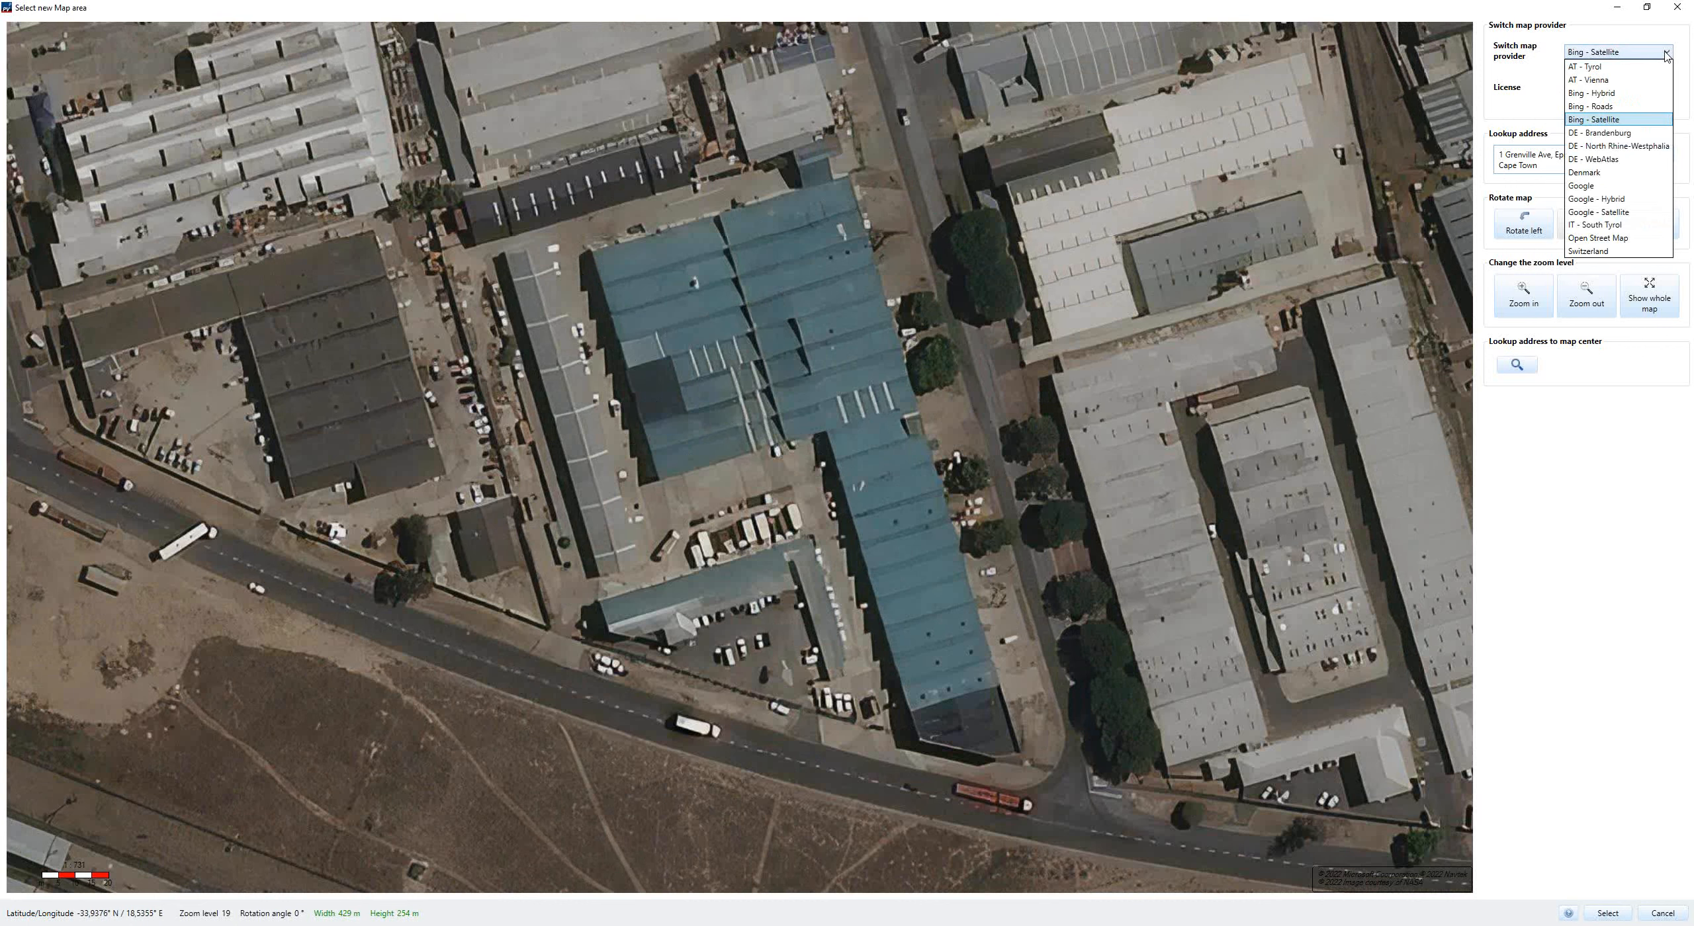
pyautogui.click(1597, 213)
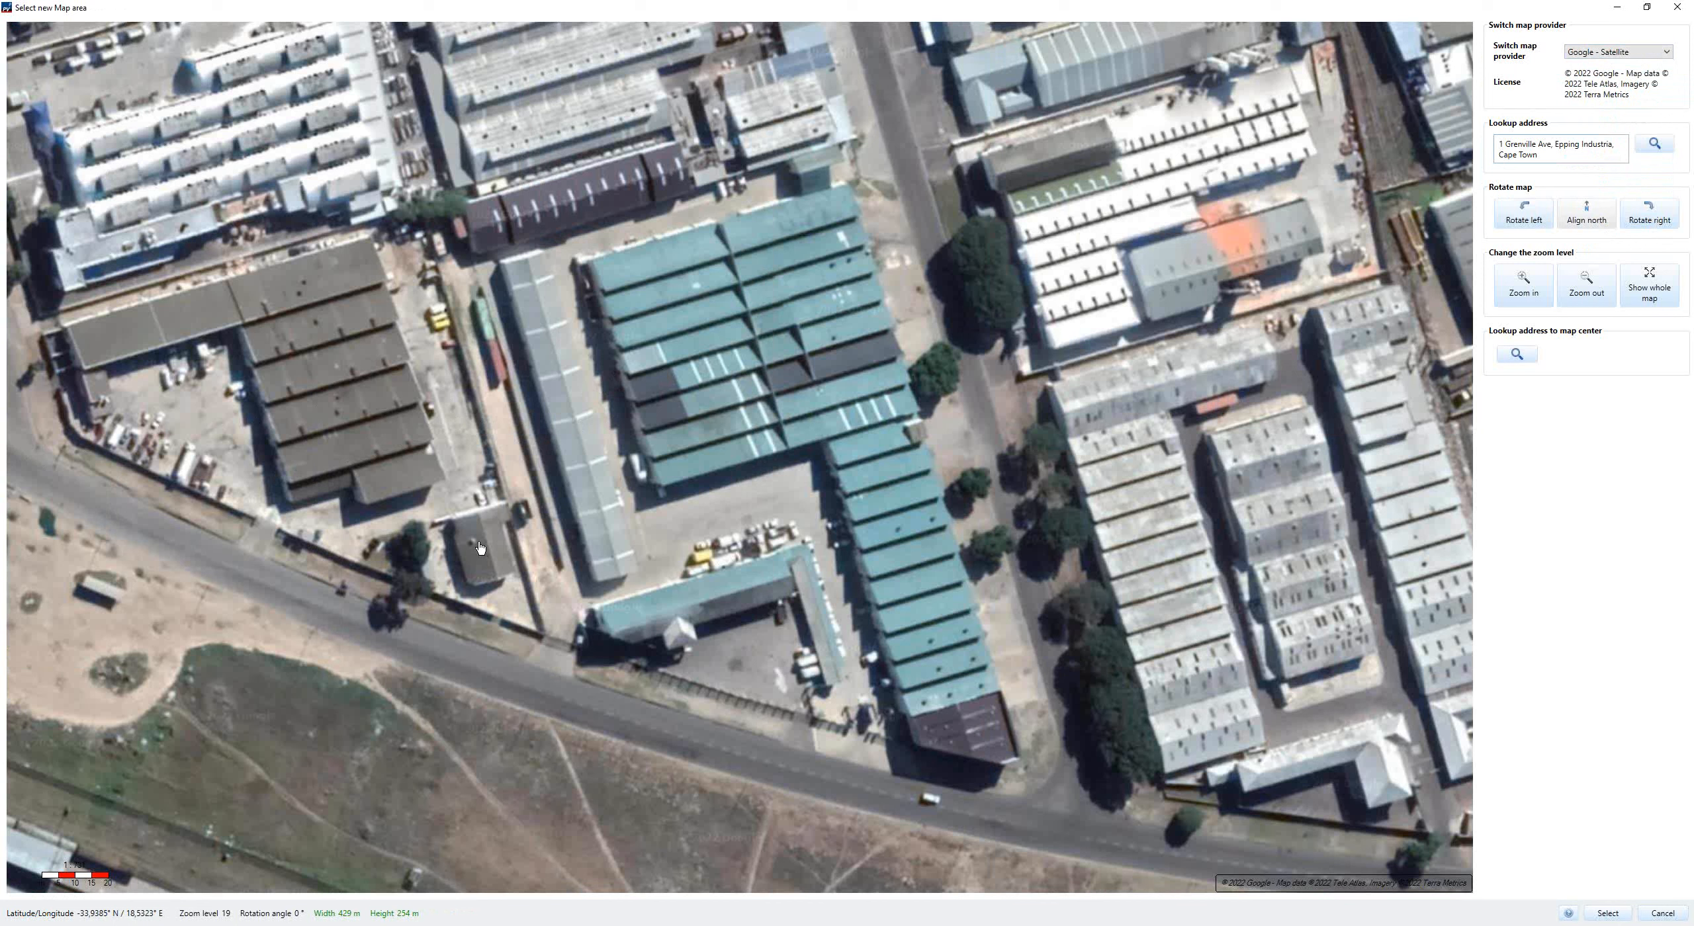
pyautogui.scroll(1, 653, 510)
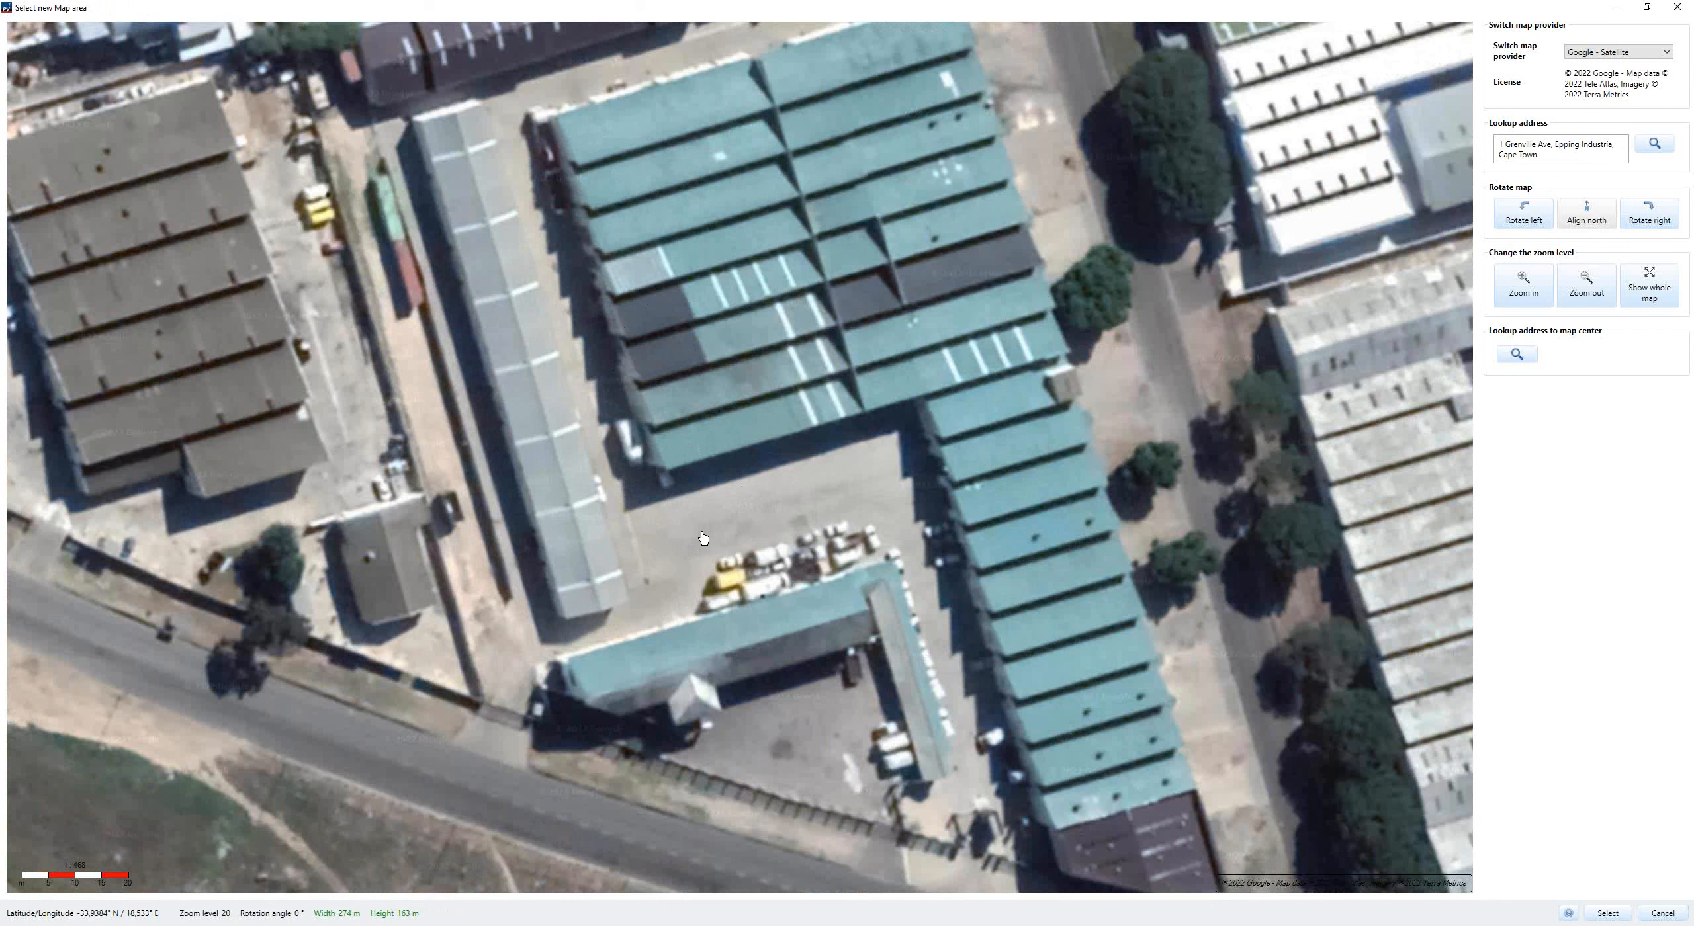
# - Choose the Bing - Satellite imagery, adopt the framed map area and start the 3D system with it
pyautogui.click(1660, 53)
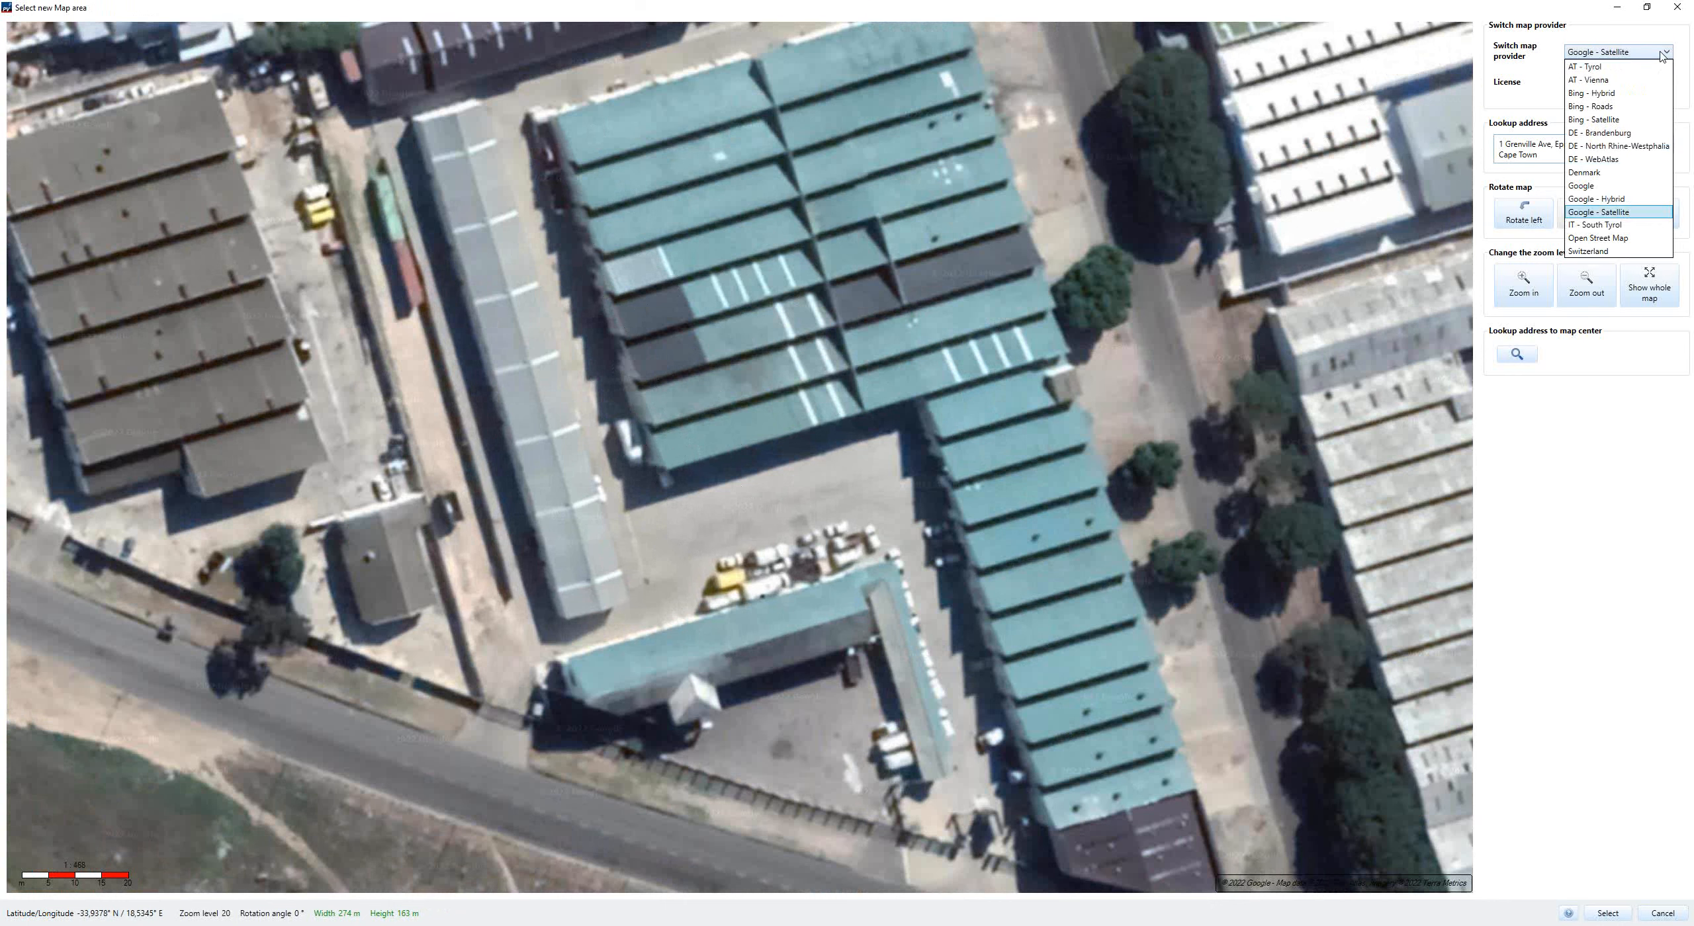
pyautogui.click(1612, 120)
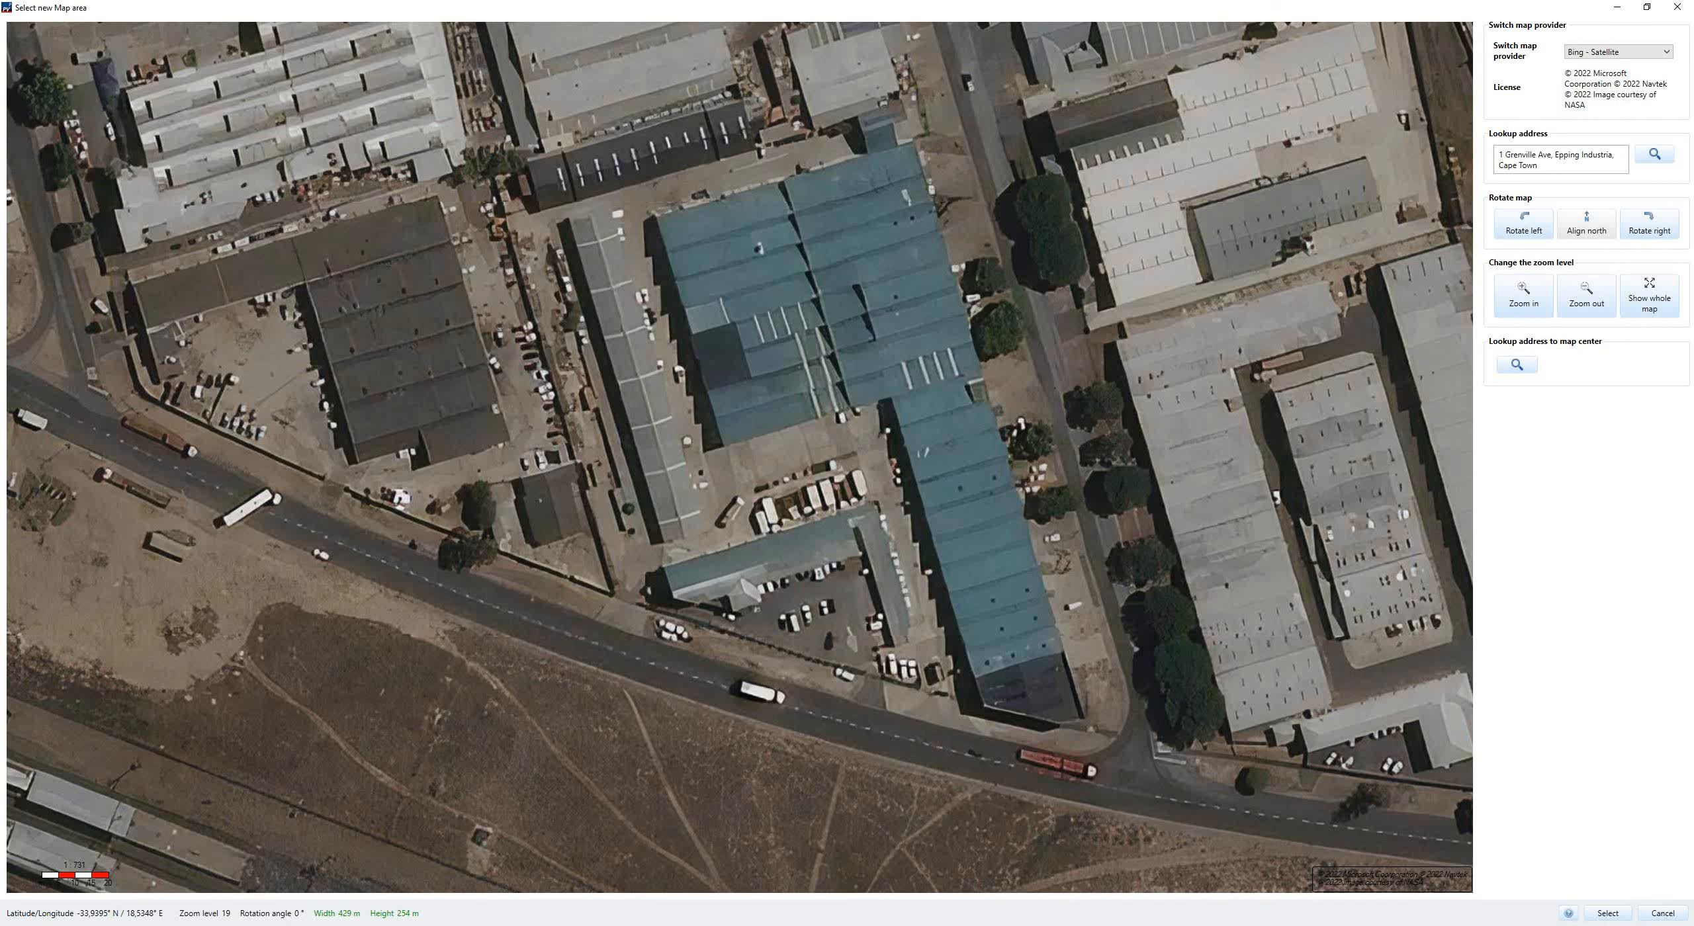
pyautogui.click(1612, 915)
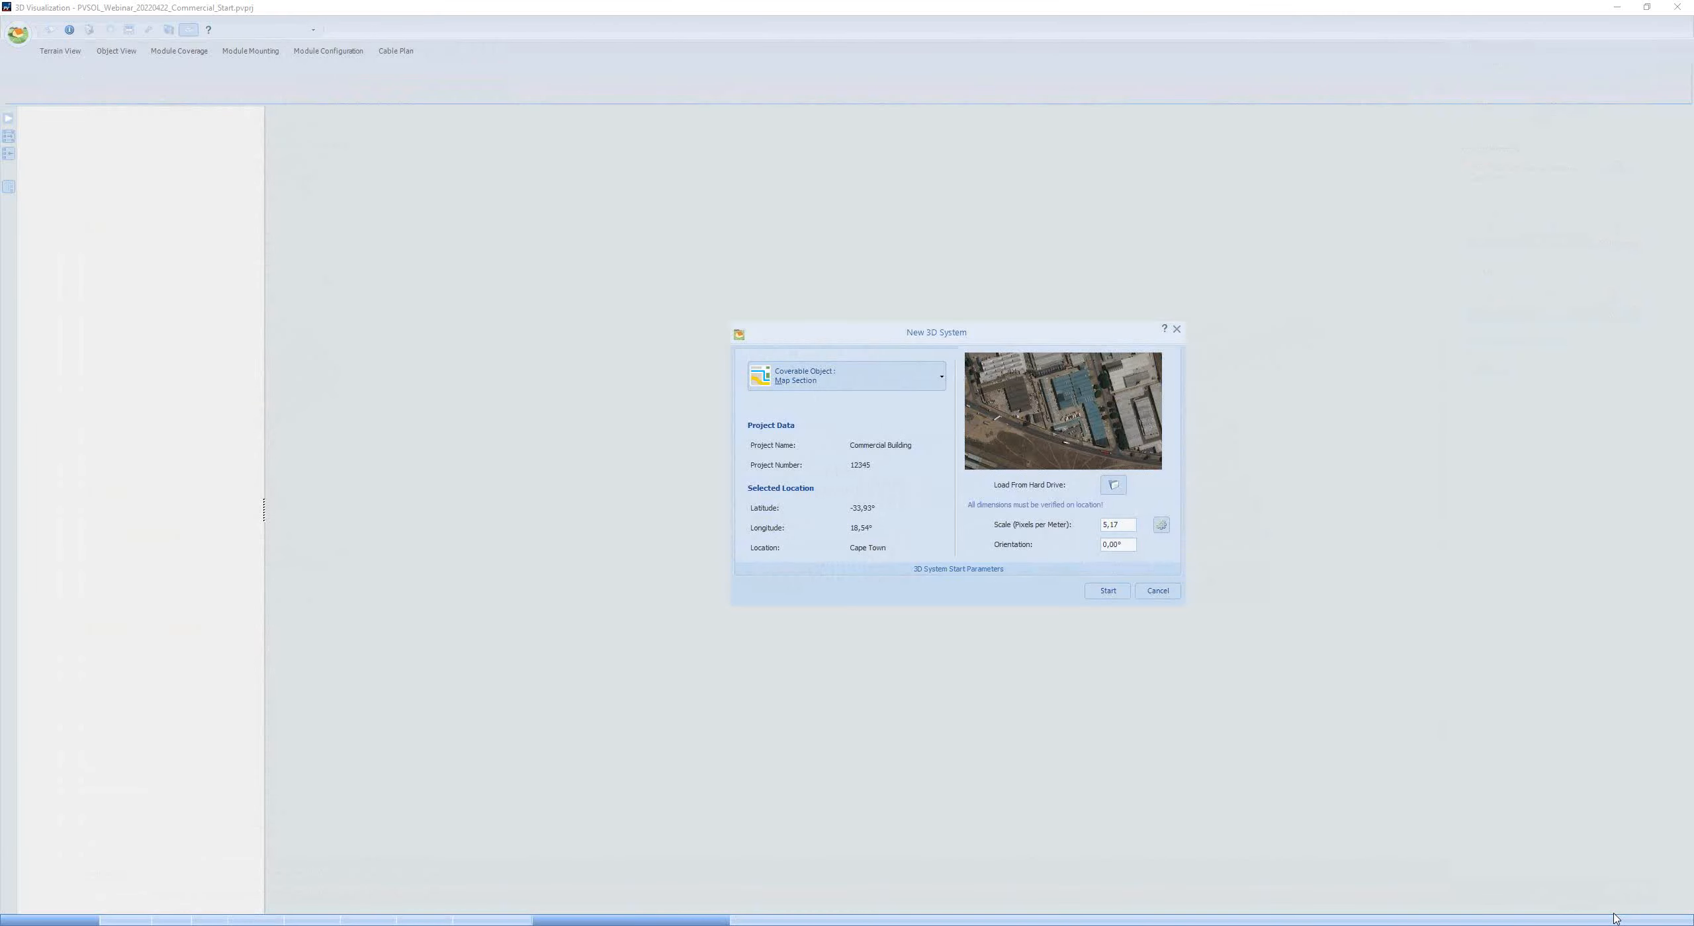
pyautogui.click(1109, 590)
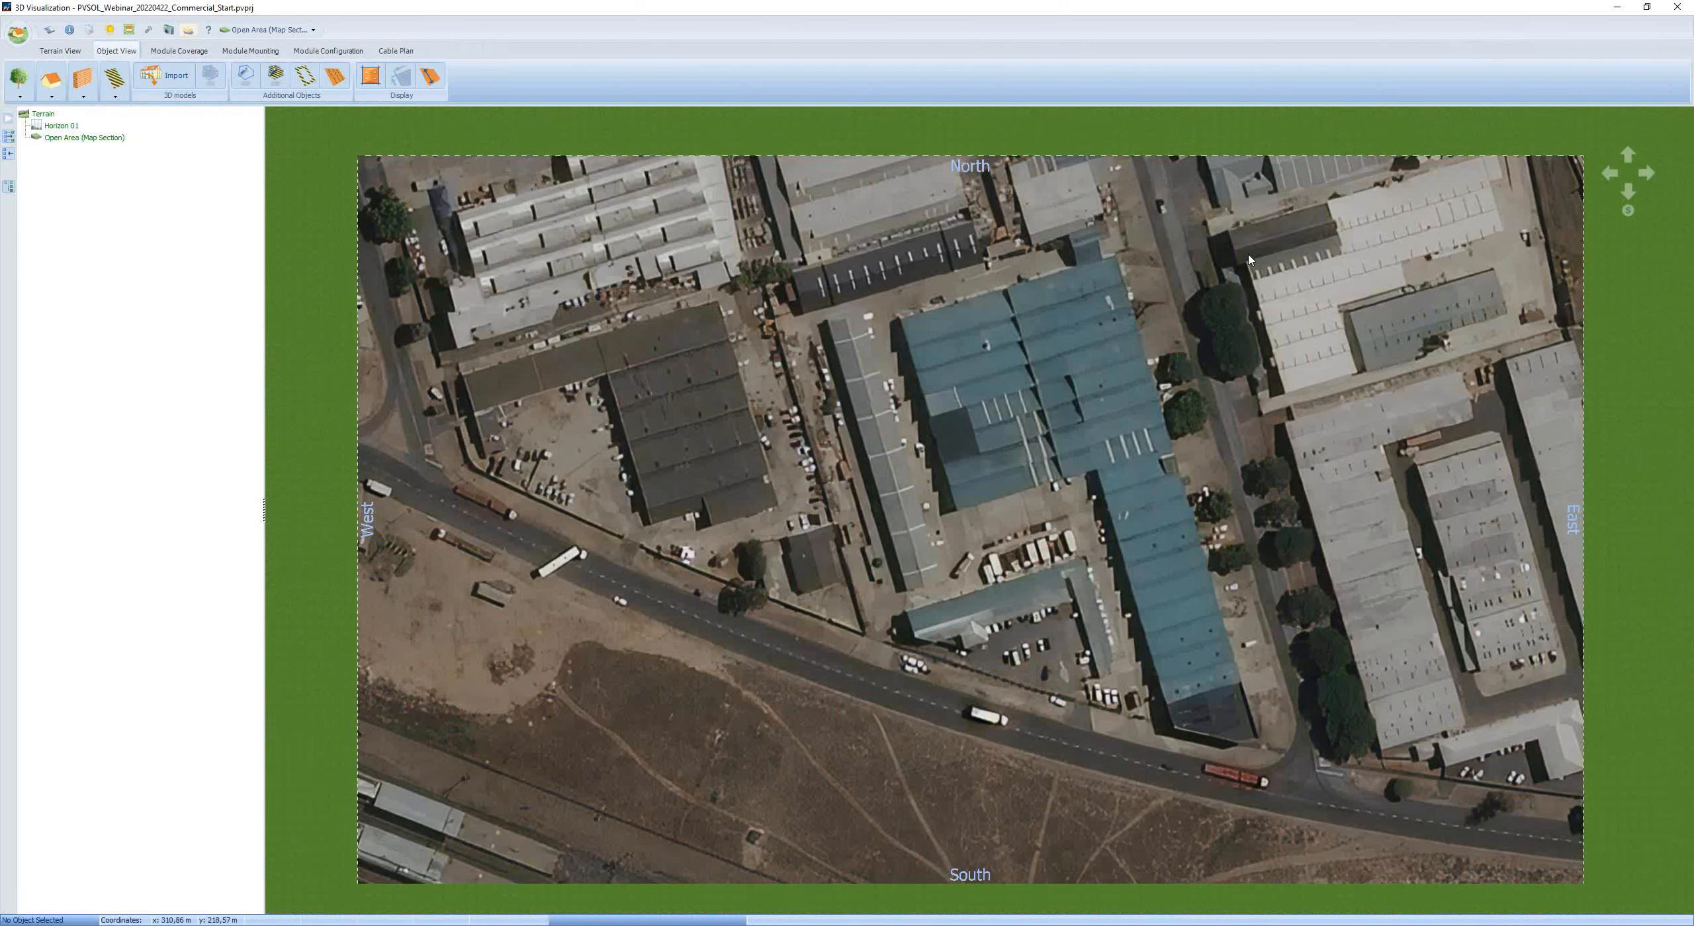
# - Trace the outline of the main blue roof block on the map section as a four-corner polygon about 70 m by 78 m
pyautogui.scroll(3, 1271, 267)
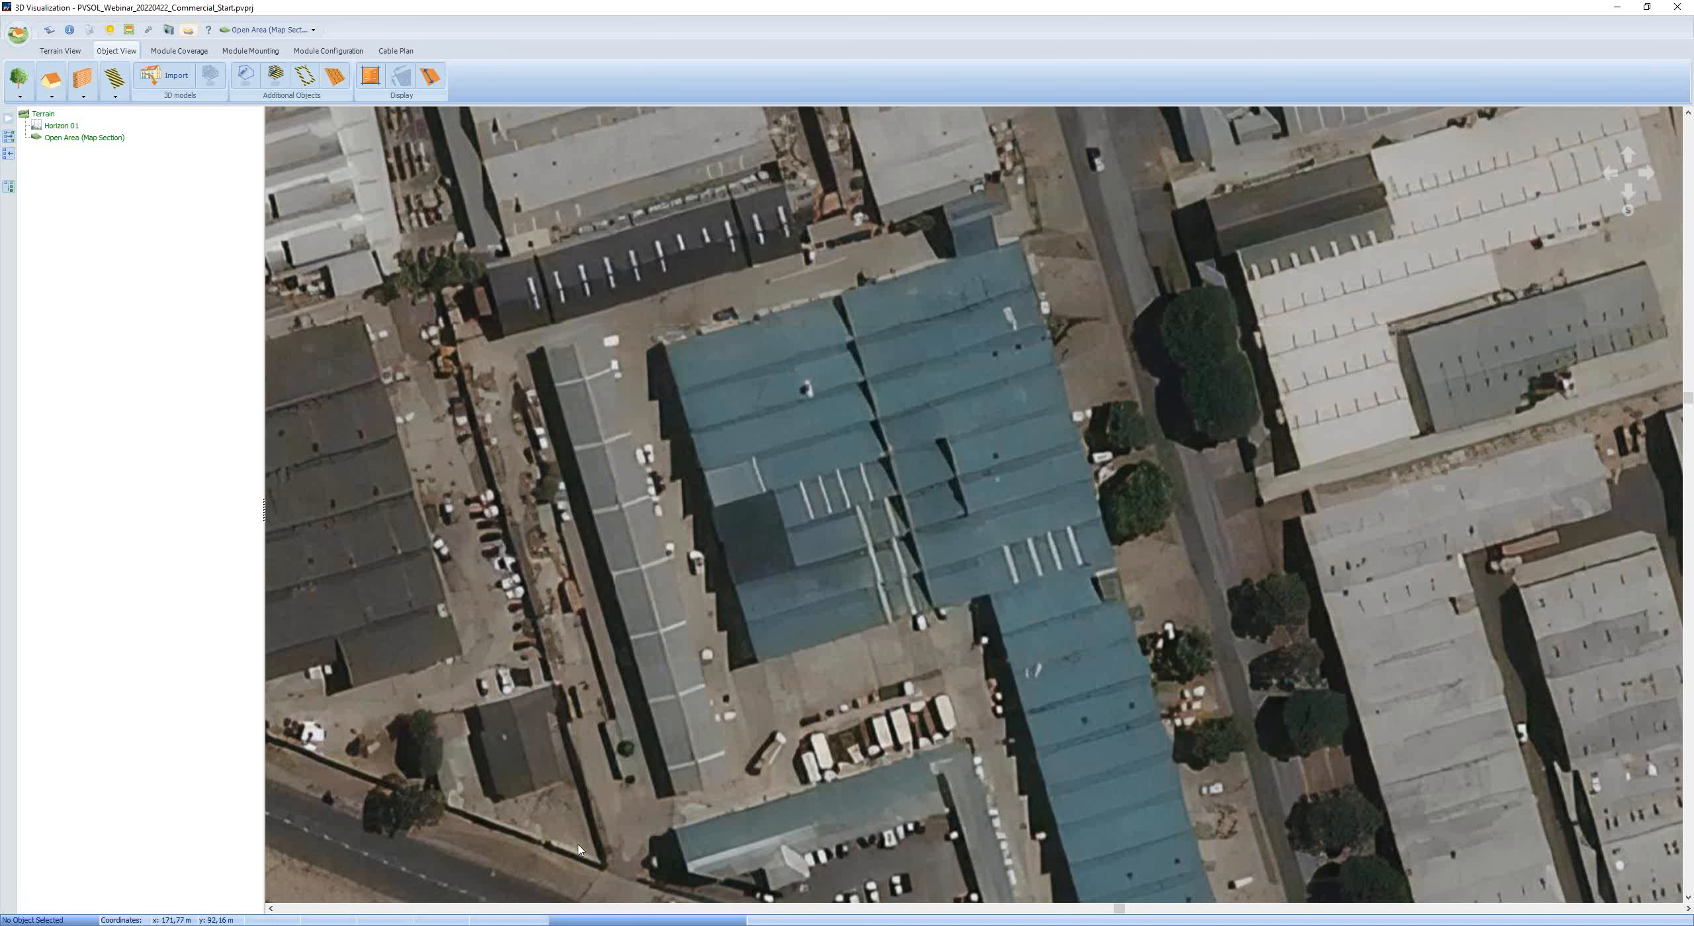
pyautogui.scroll(2, 891, 676)
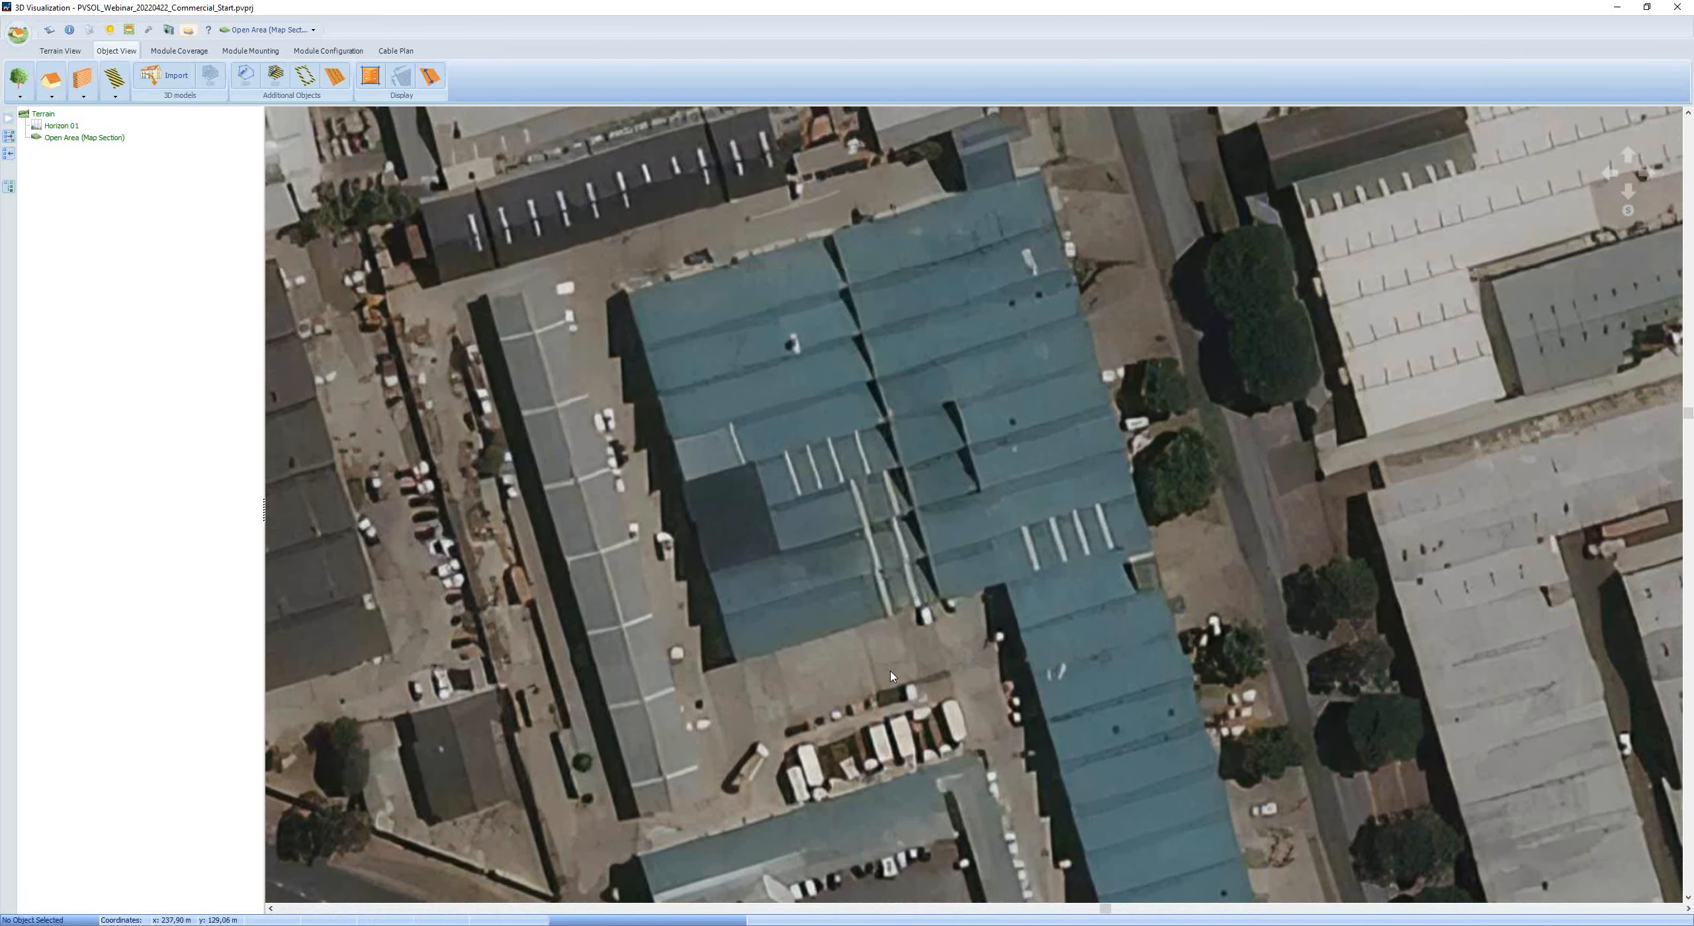
pyautogui.scroll(2, 891, 676)
pyautogui.moveTo(897, 640); pyautogui.dragTo(899, 708)
pyautogui.scroll(2, 890, 722)
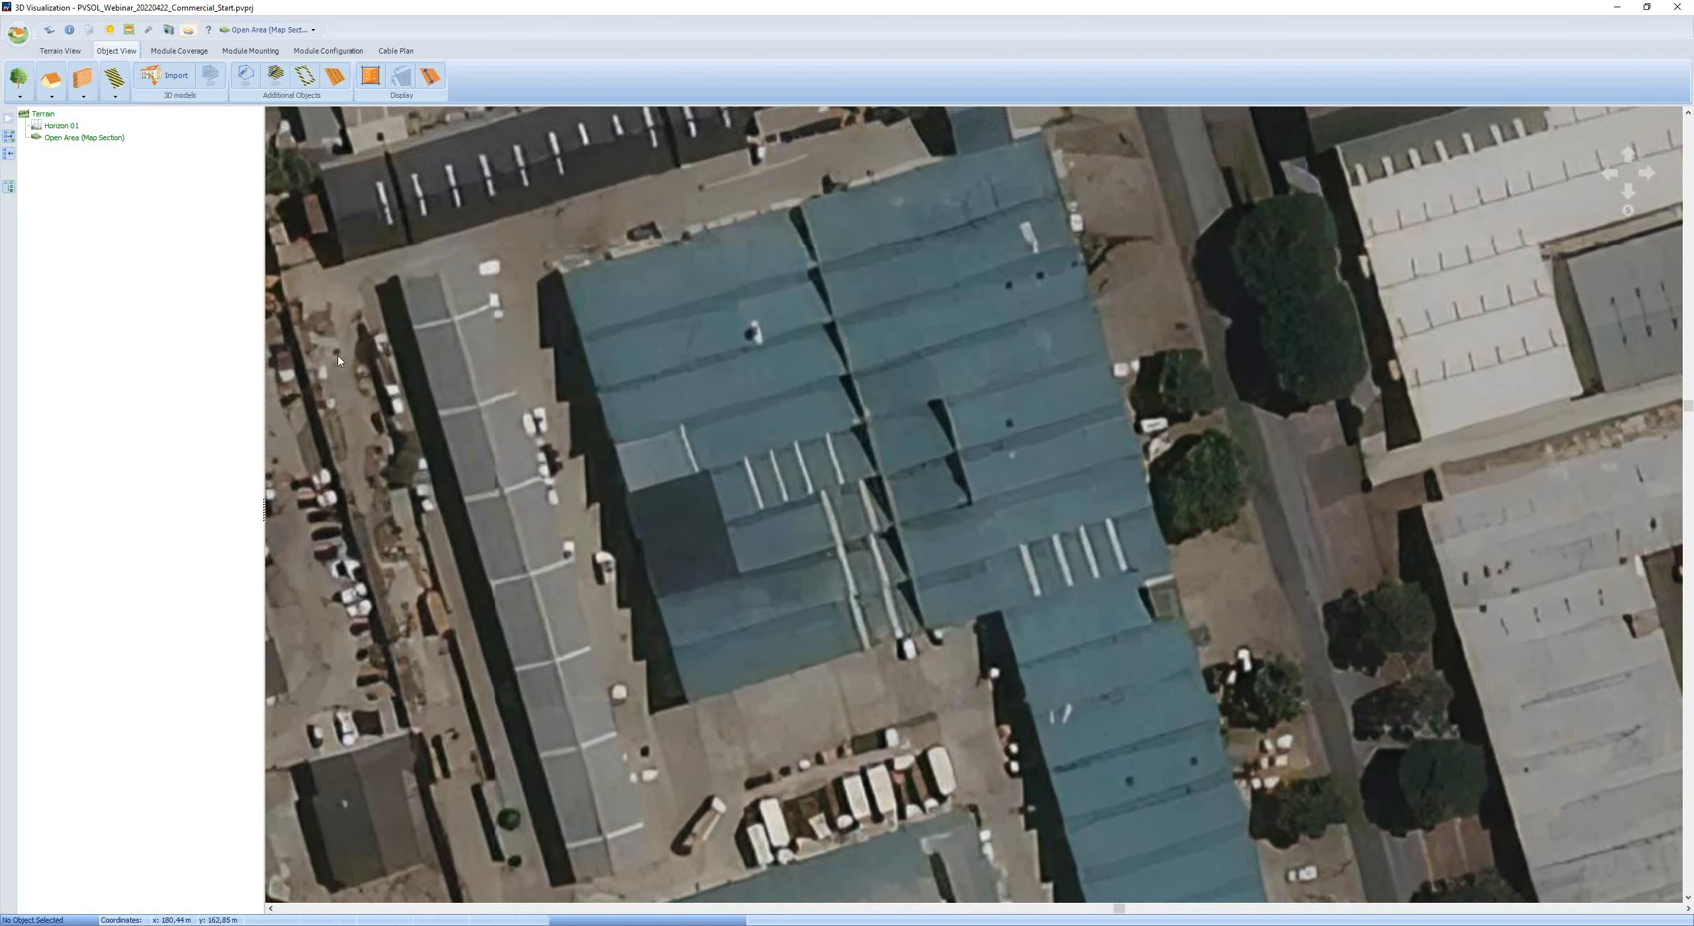
pyautogui.click(245, 74)
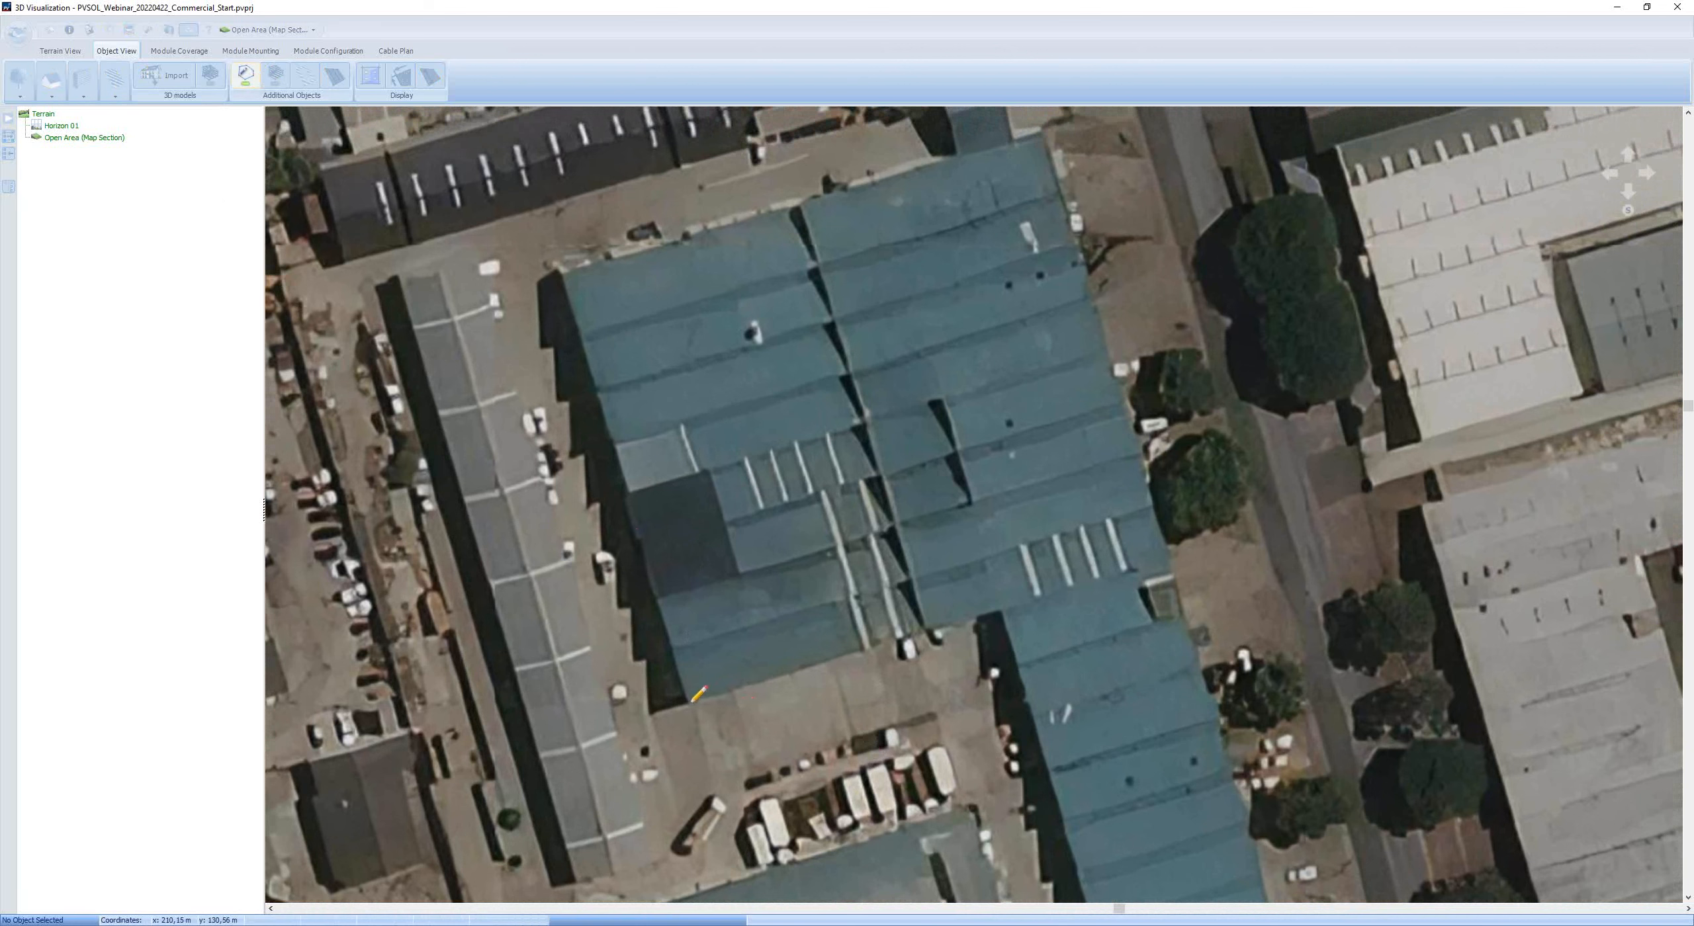
pyautogui.click(689, 703)
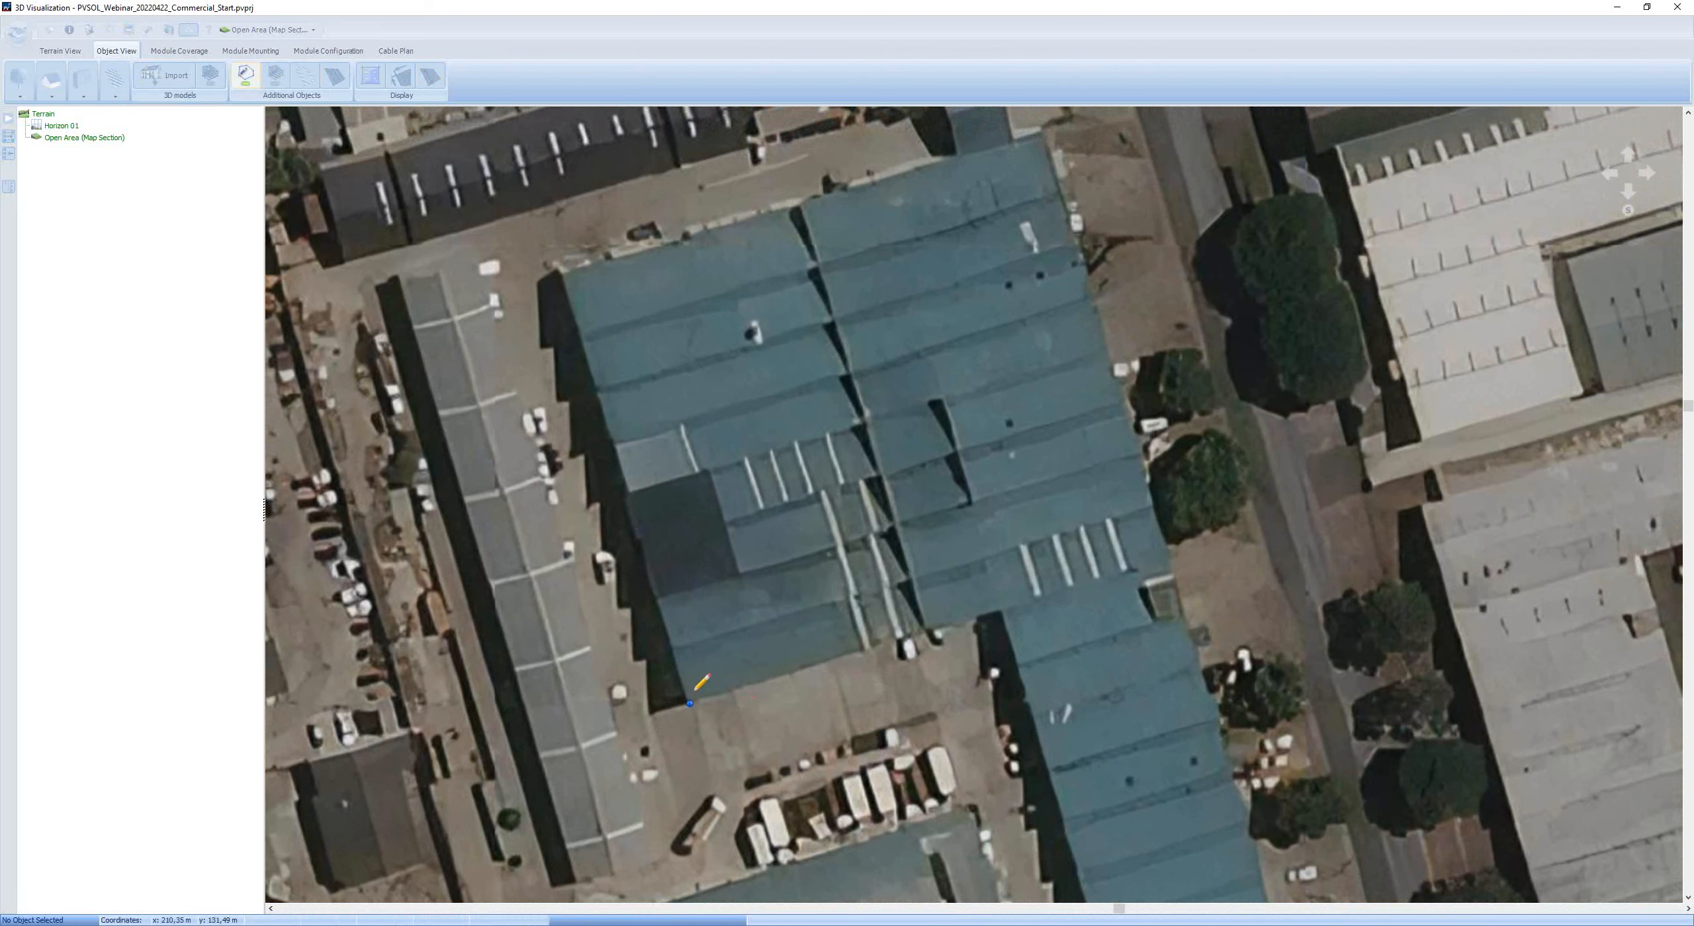
pyautogui.click(562, 273)
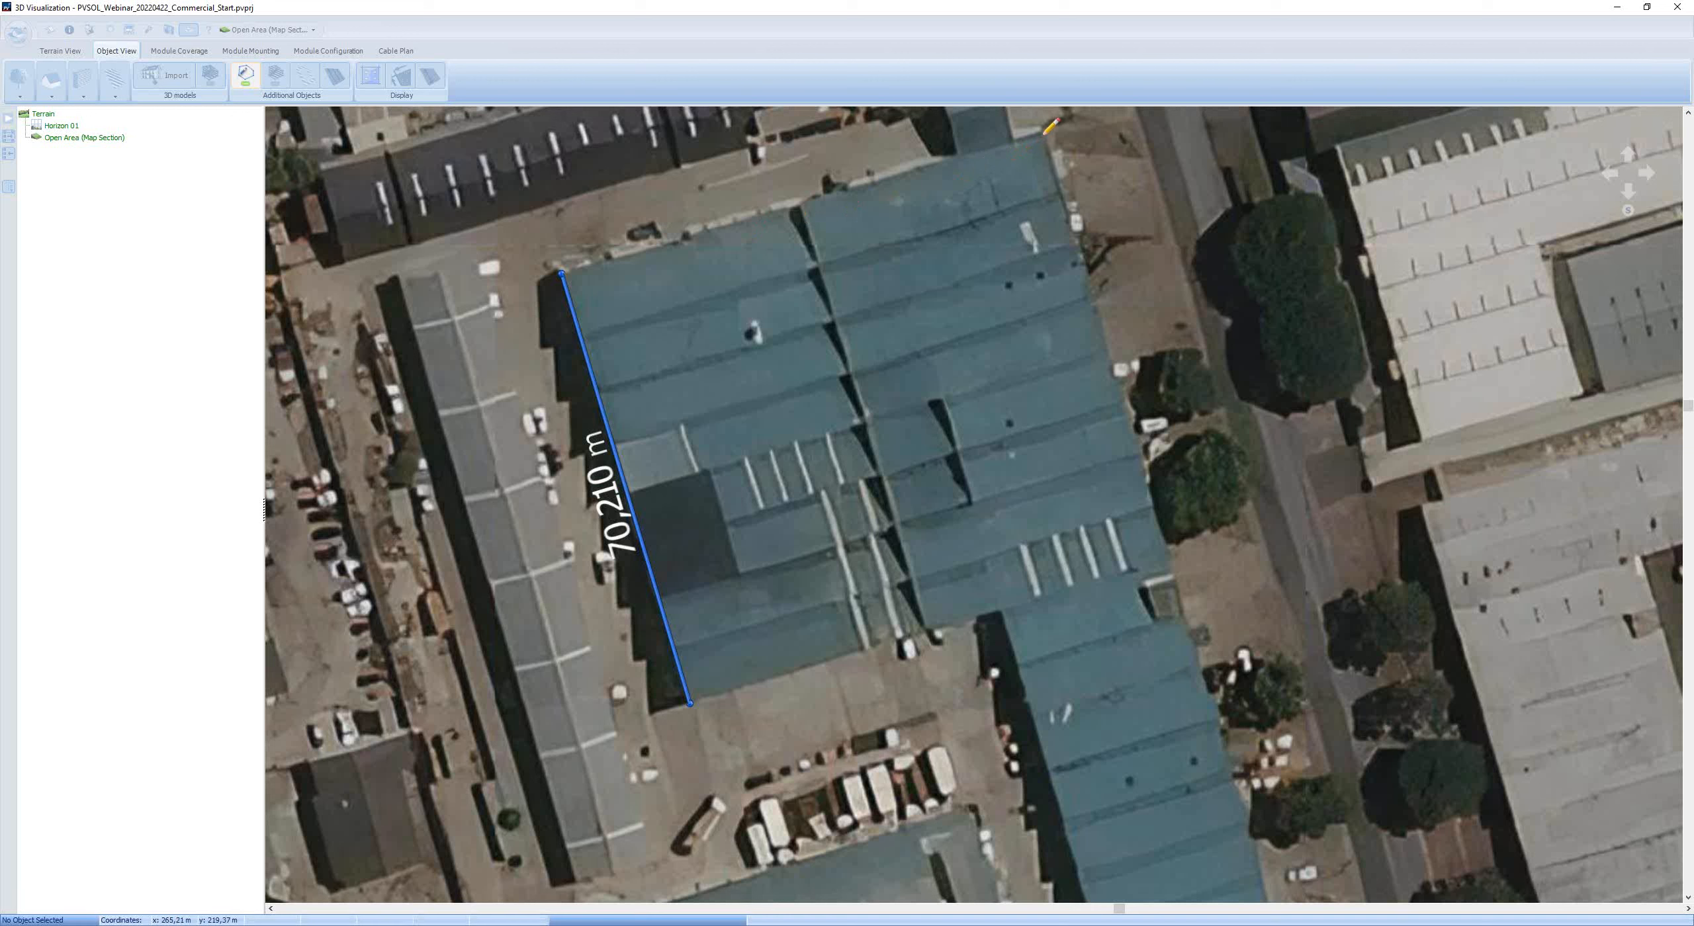
pyautogui.click(1043, 133)
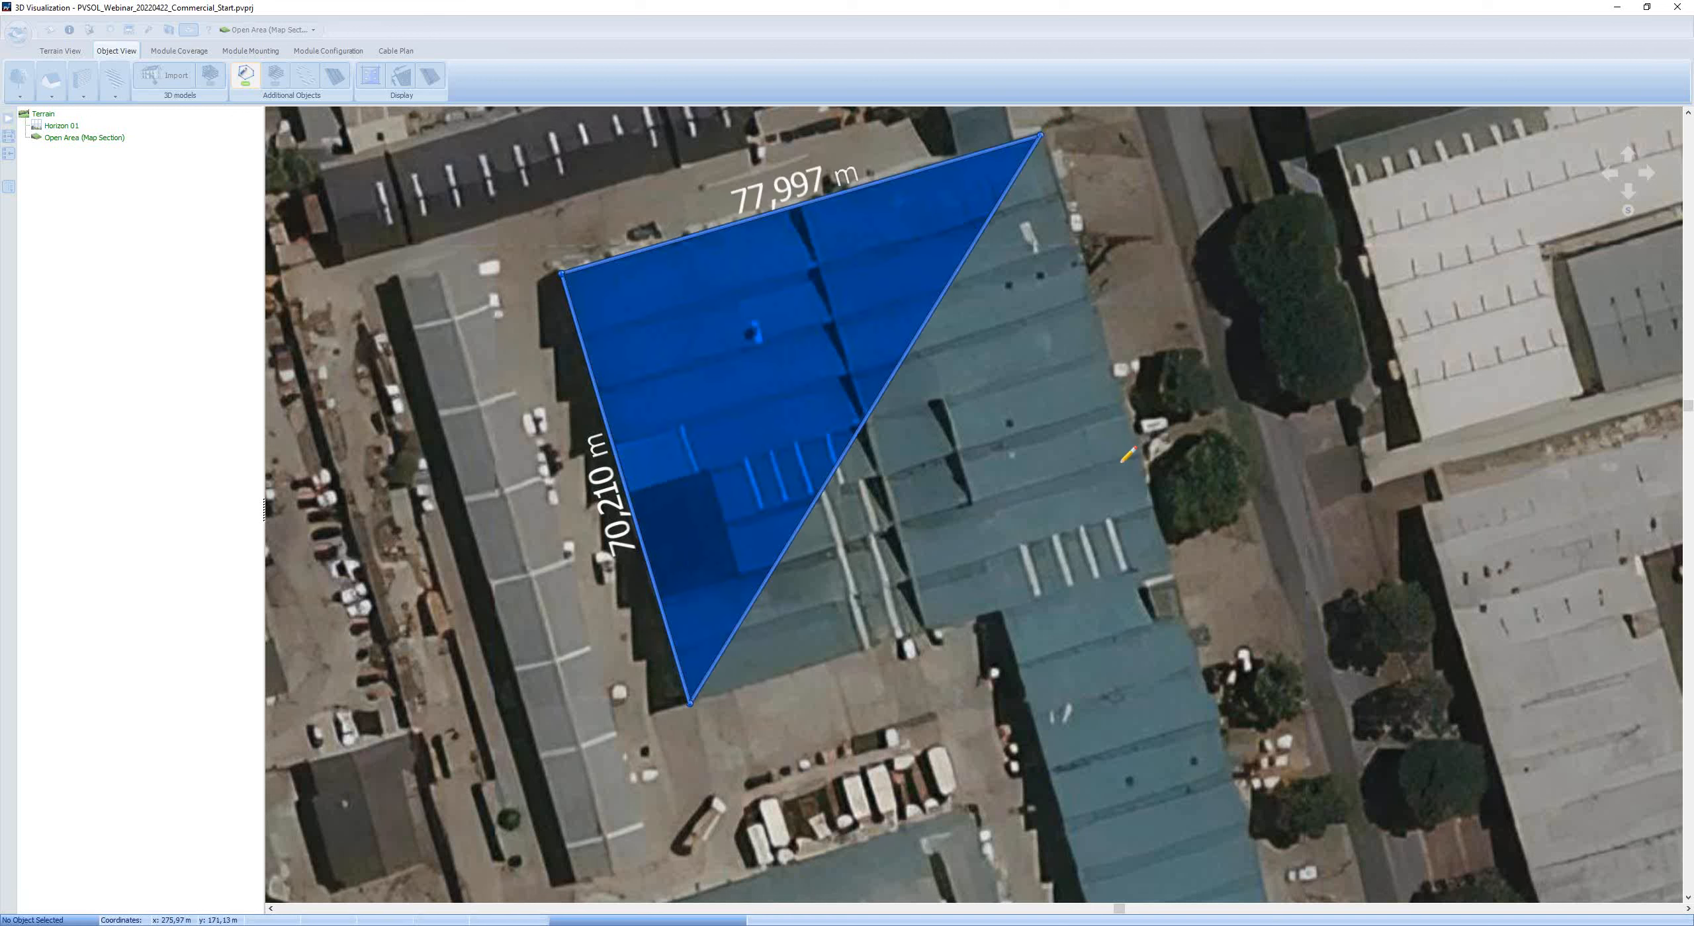
pyautogui.click(1164, 560)
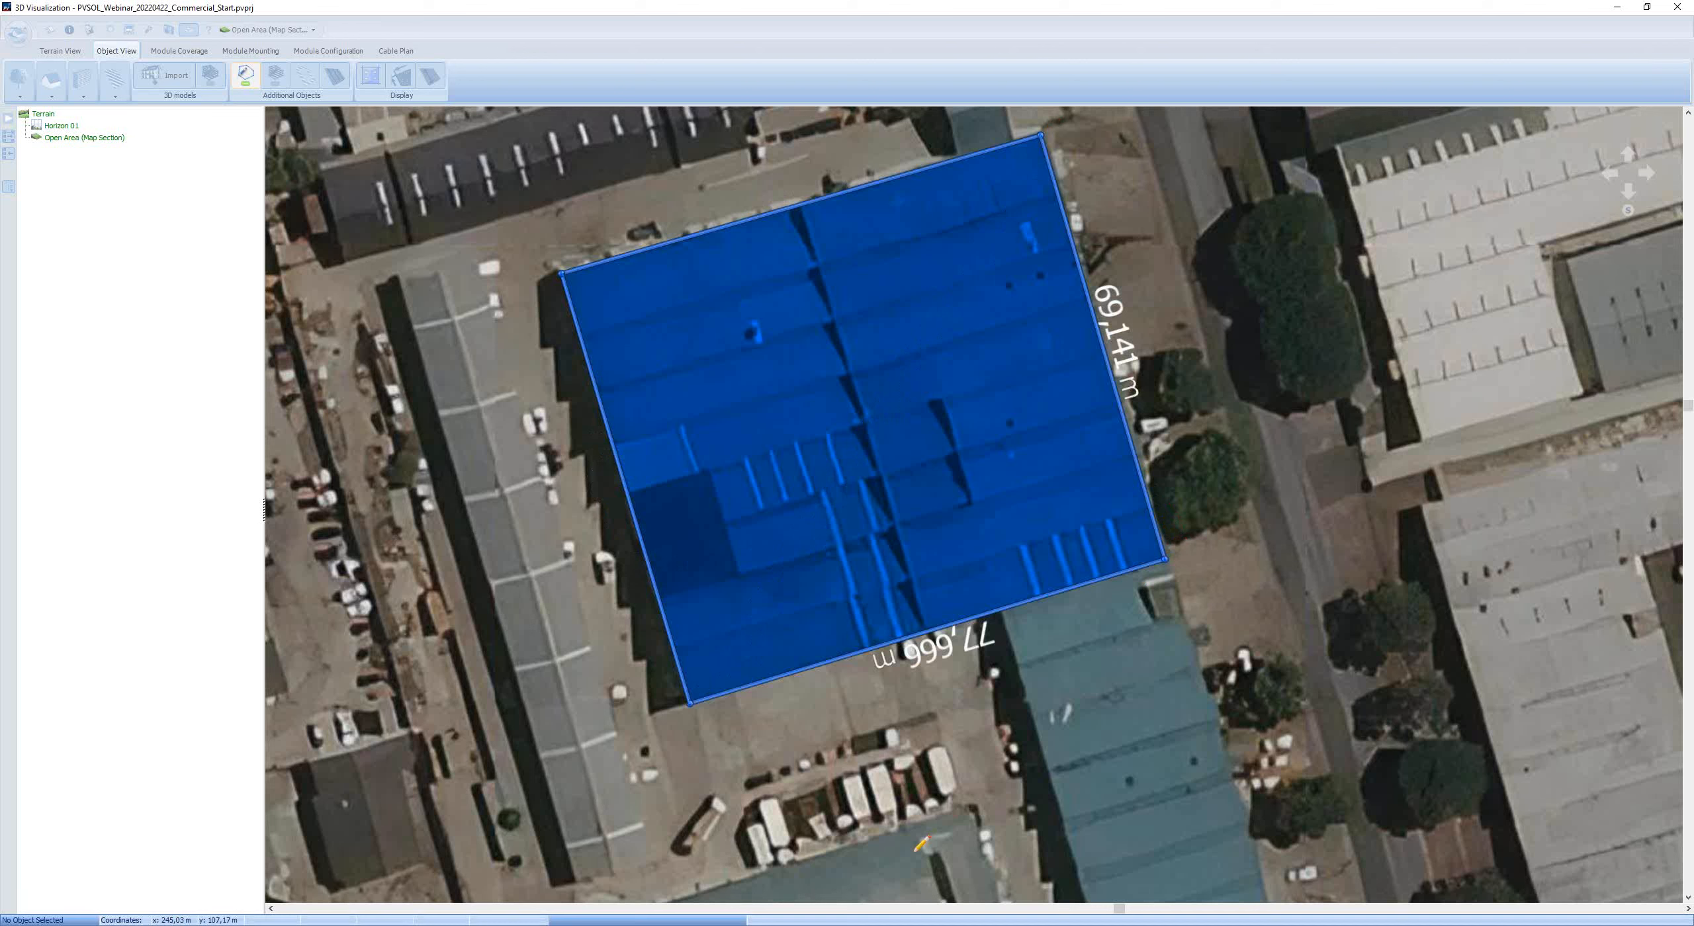
pyautogui.rightClick(915, 851)
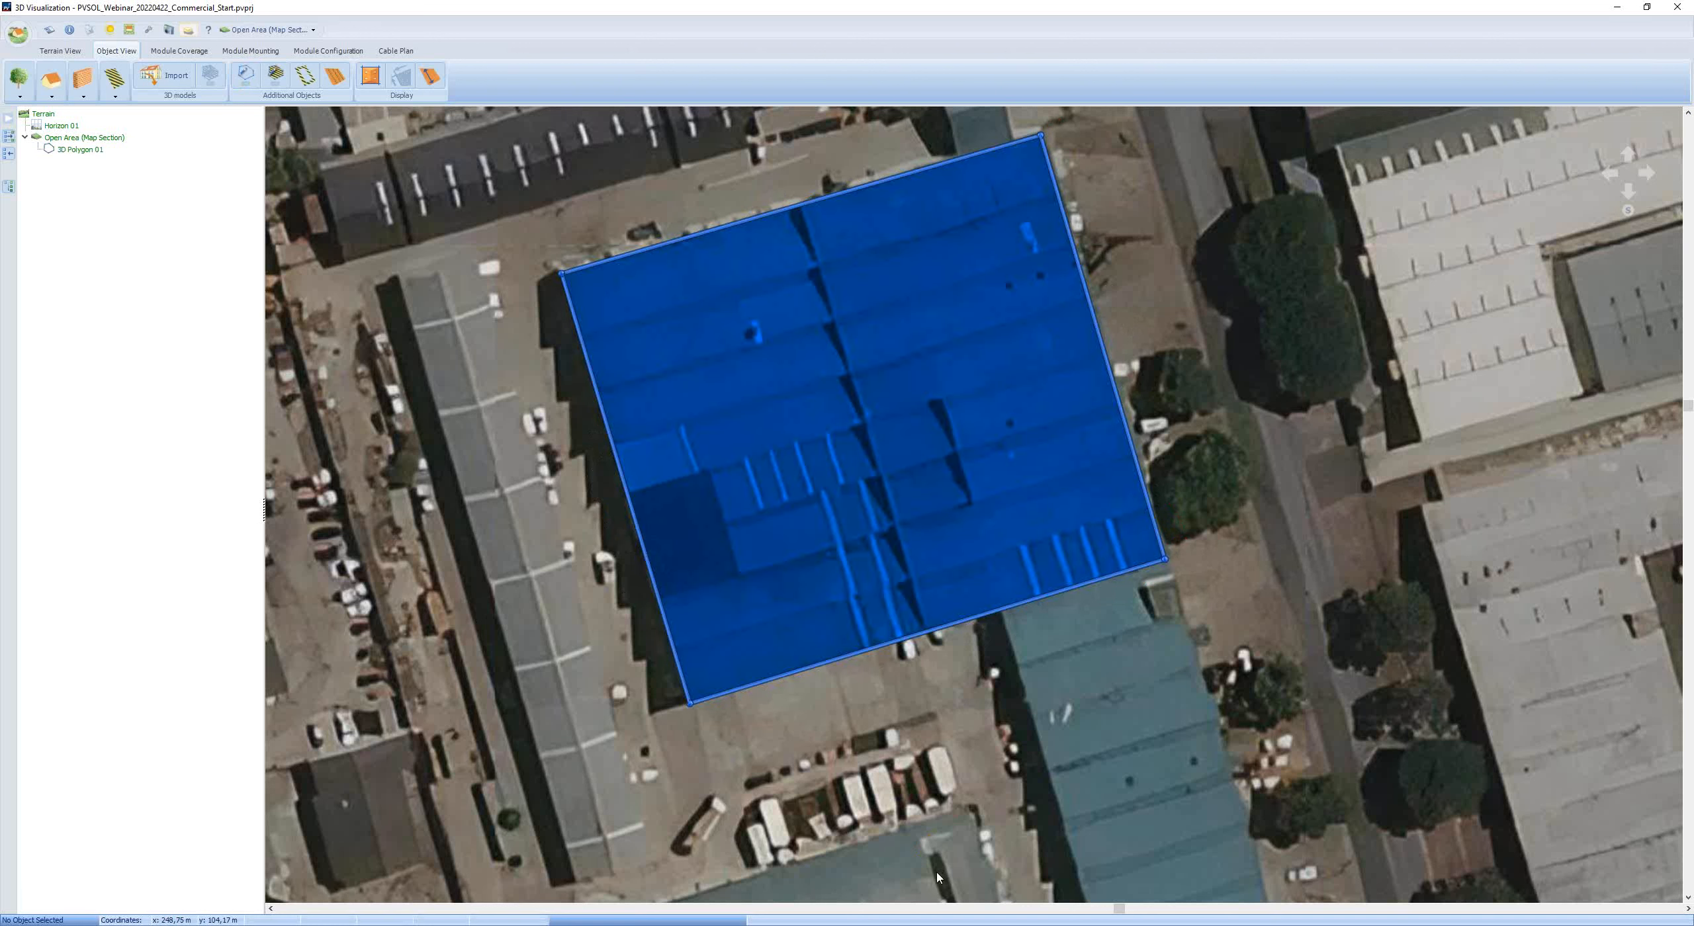
# - Fine-tune the traced polygon's four corners to match the roof edges and square them to right angles
pyautogui.click(1167, 560)
pyautogui.moveTo(1167, 562); pyautogui.dragTo(1167, 559)
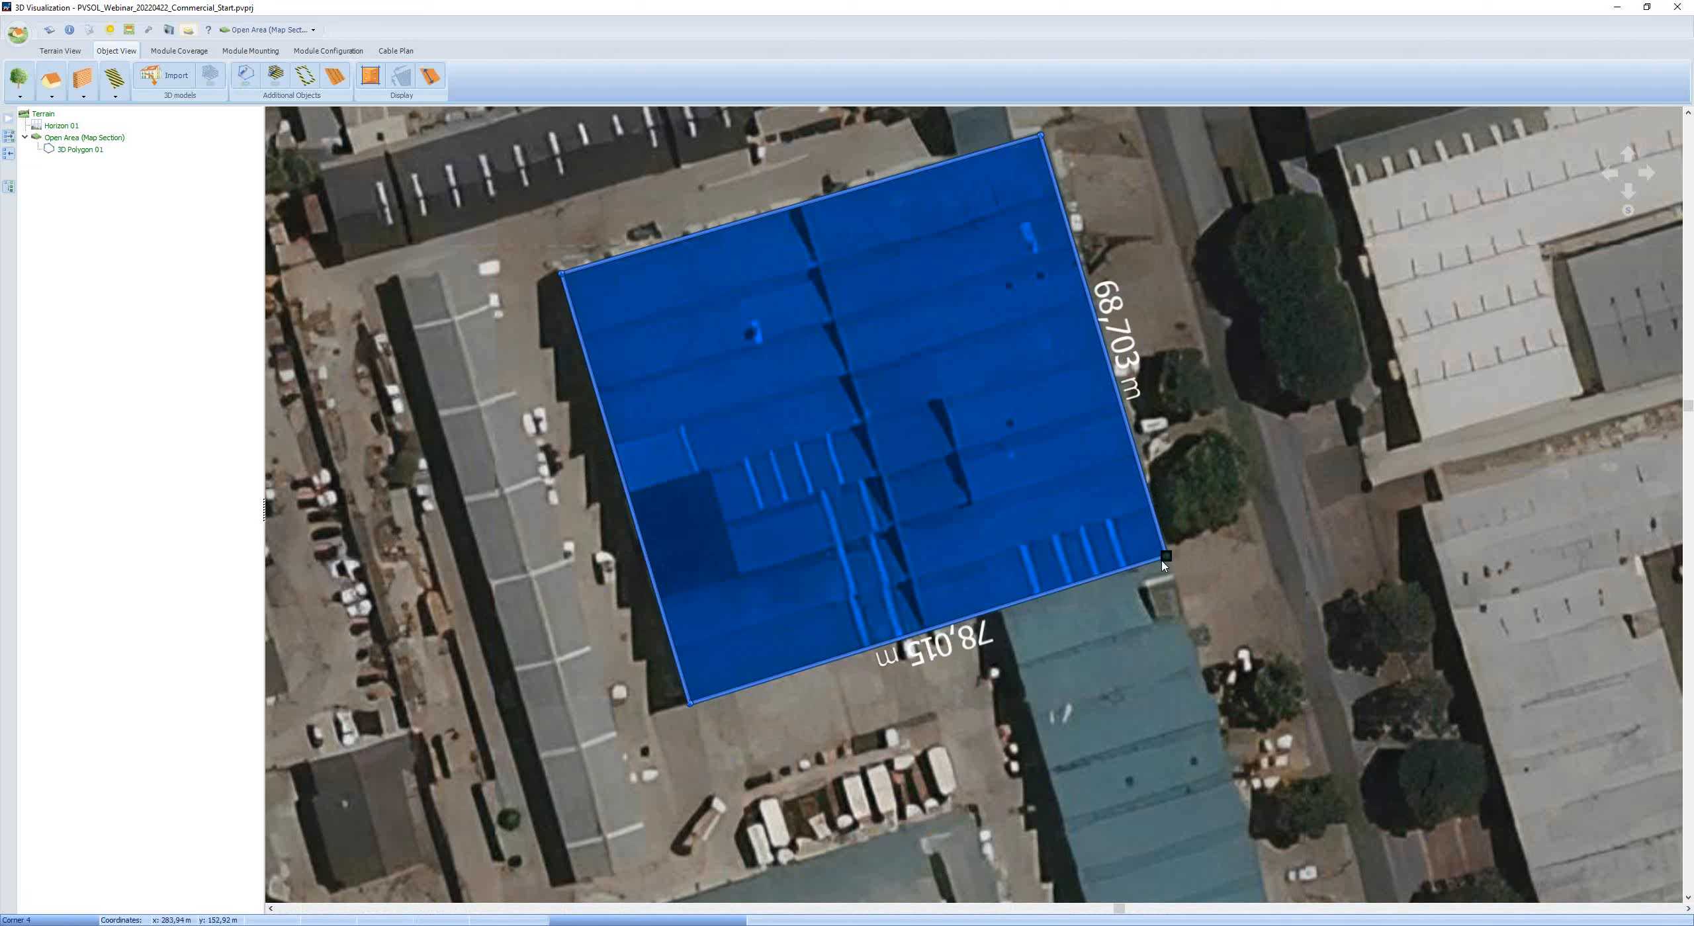
pyautogui.moveTo(1166, 558); pyautogui.dragTo(1167, 562)
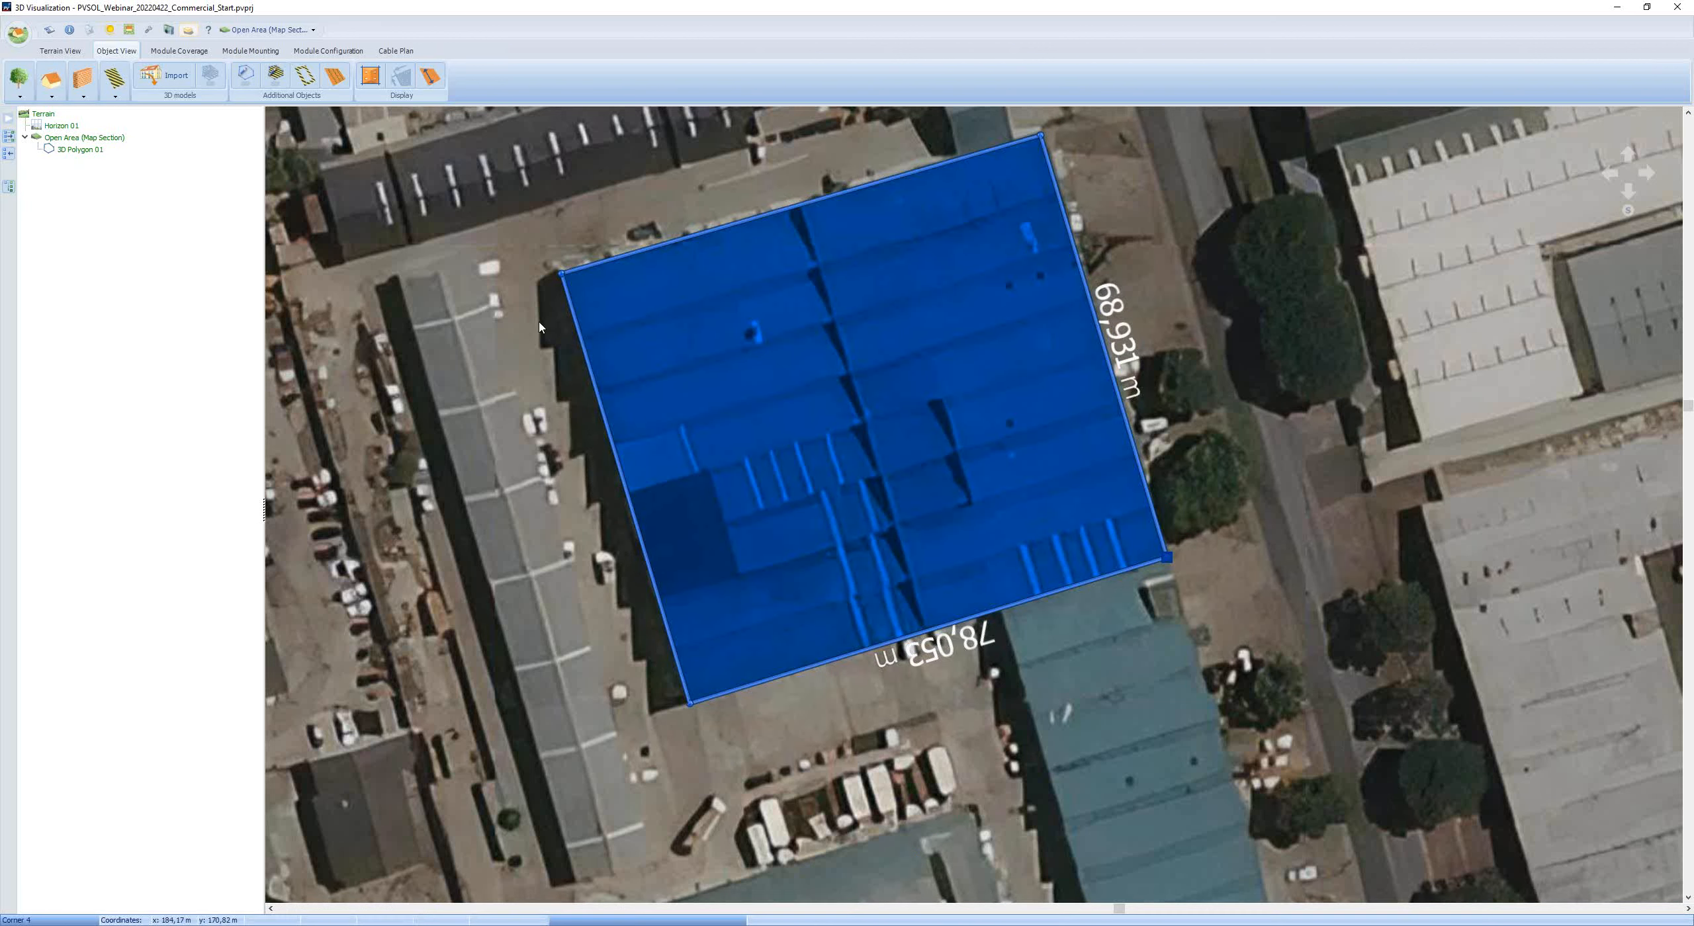
pyautogui.moveTo(561, 276); pyautogui.dragTo(566, 280)
pyautogui.moveTo(1042, 138); pyautogui.dragTo(1044, 136)
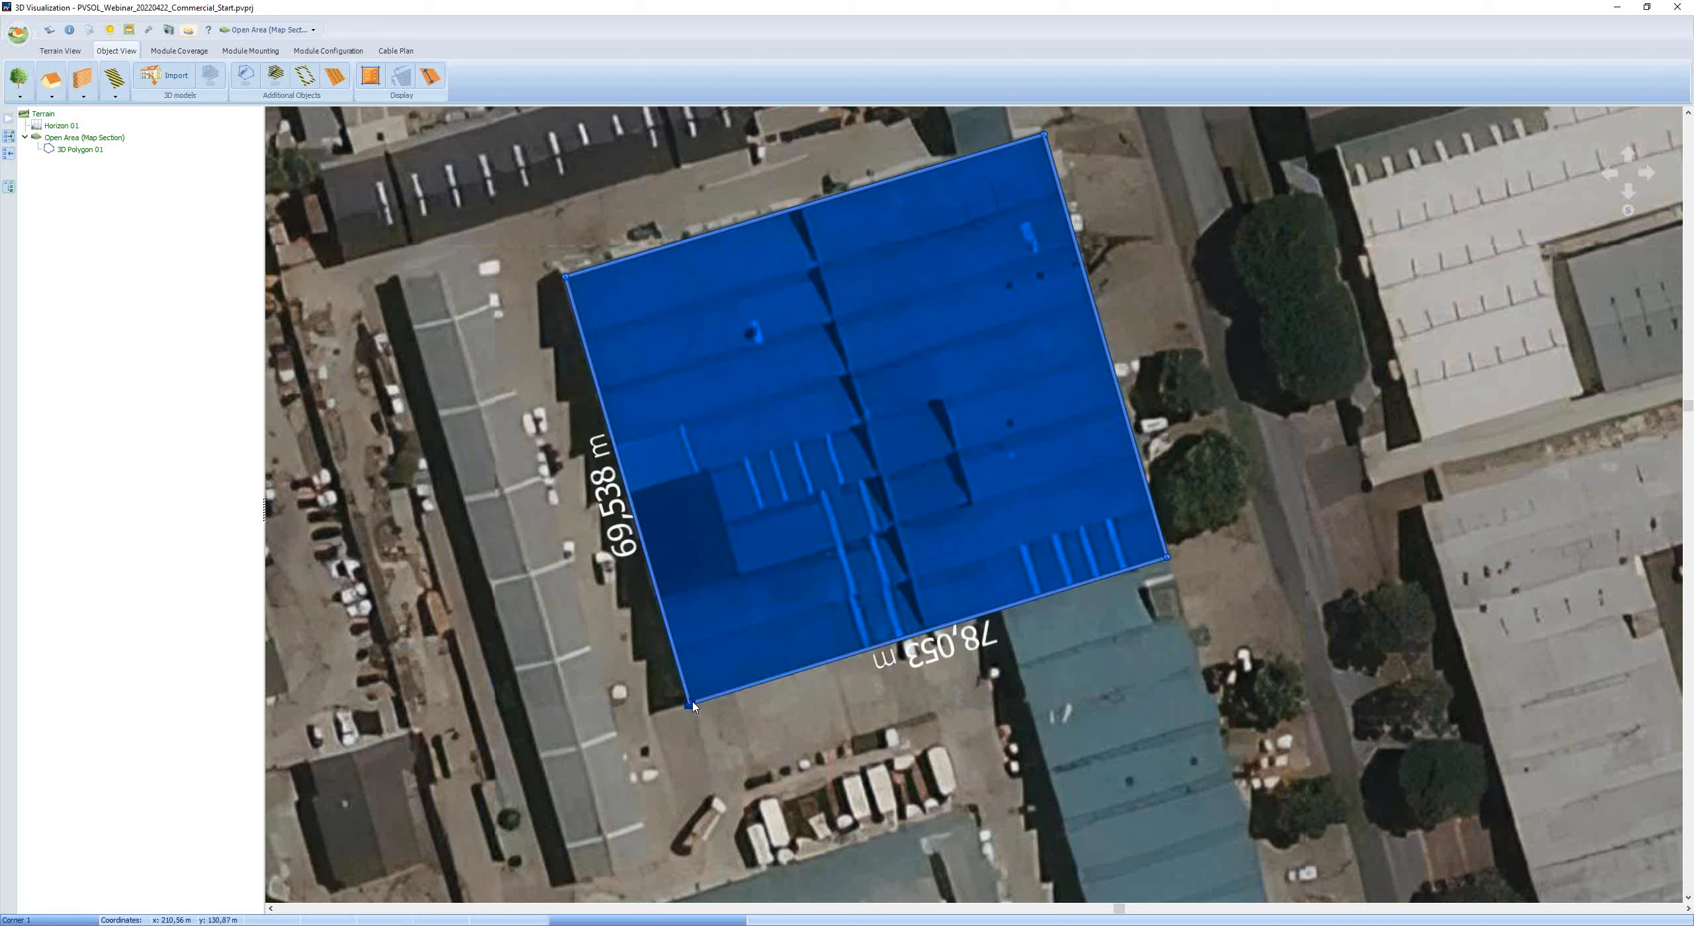
pyautogui.moveTo(690, 704); pyautogui.dragTo(689, 702)
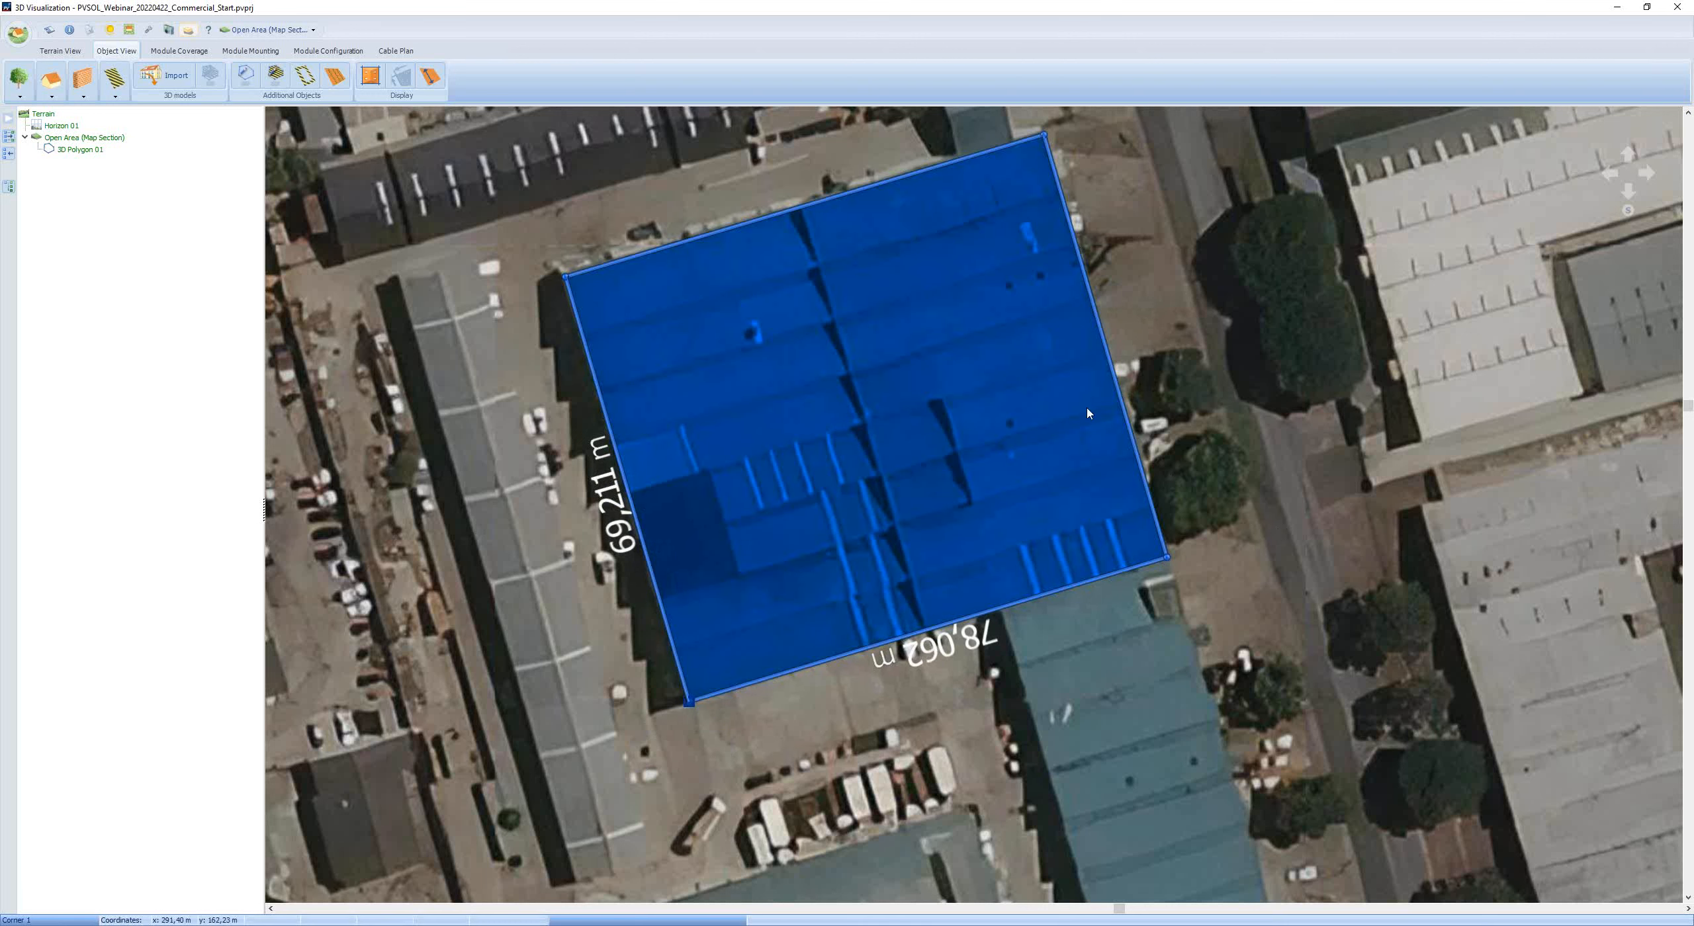
pyautogui.rightClick(864, 371)
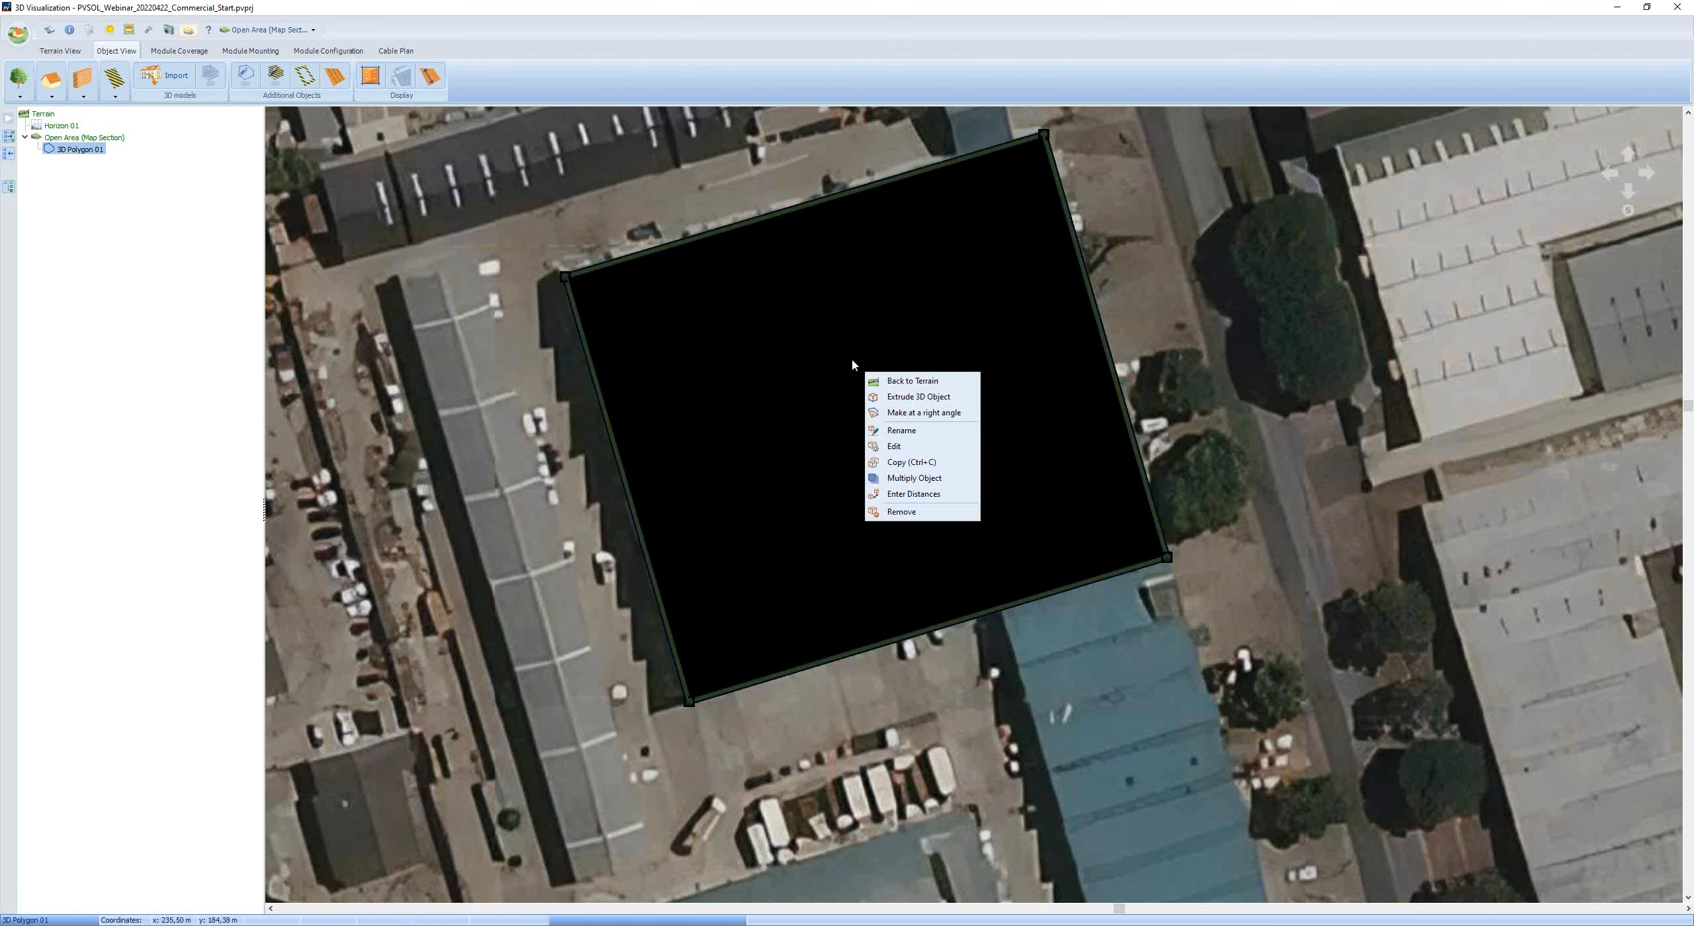
pyautogui.click(925, 413)
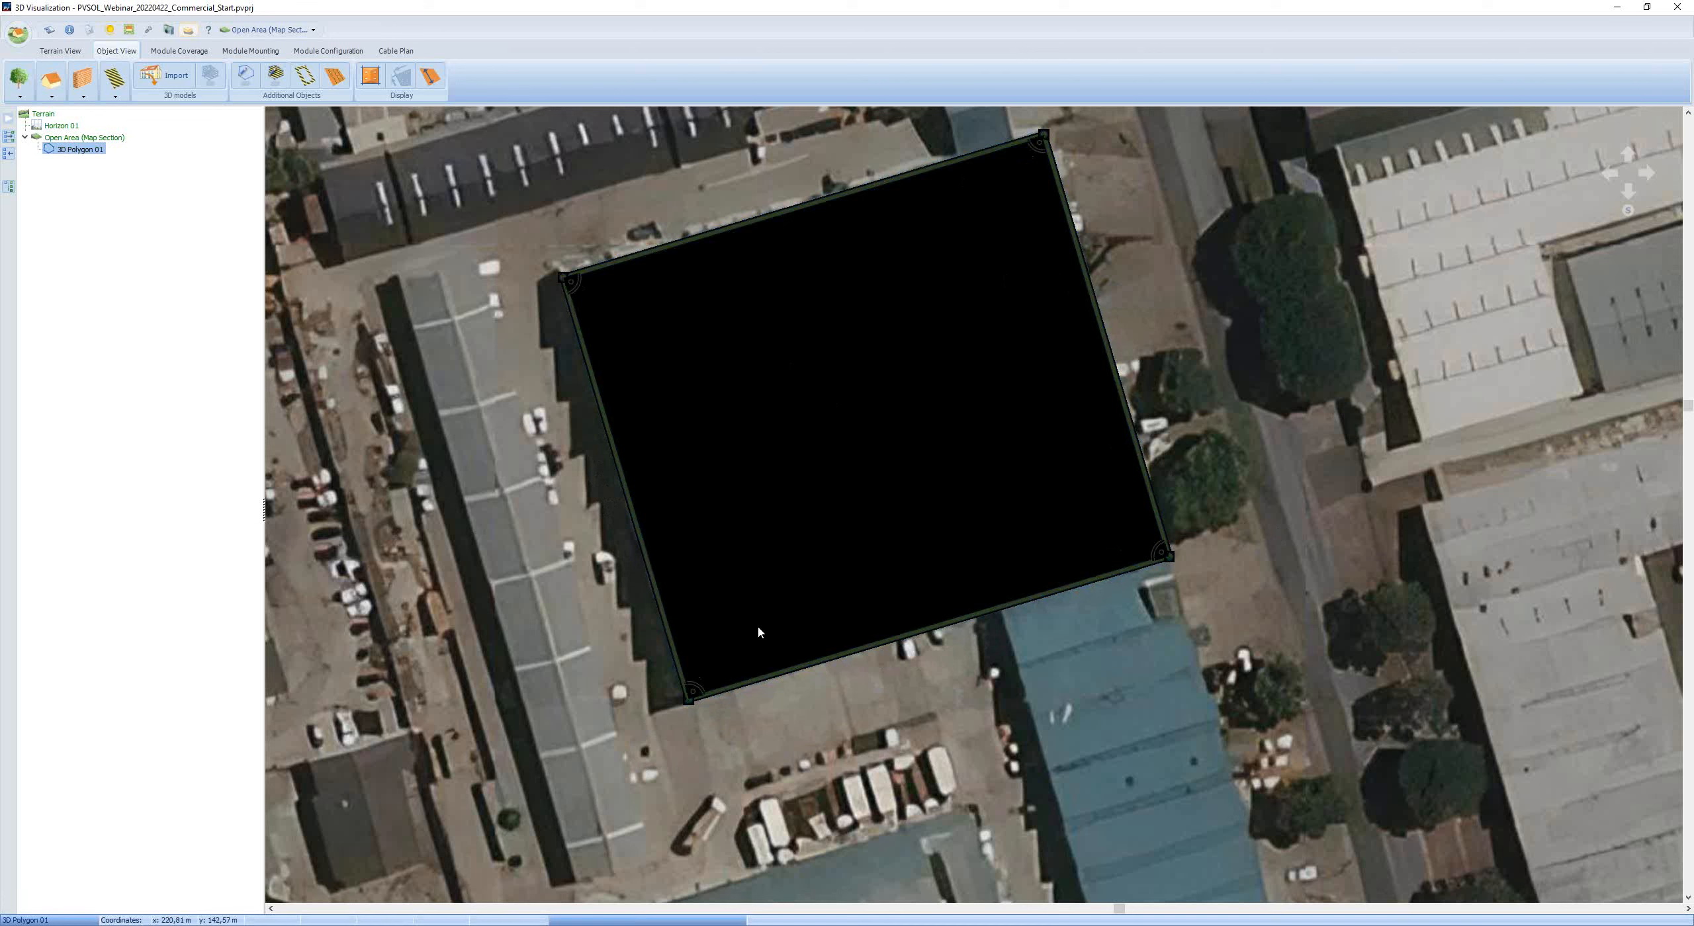
# - Extrude the squared polygon into a Building with Flat Roof with an eaves height of 3,8 m
pyautogui.rightClick(831, 401)
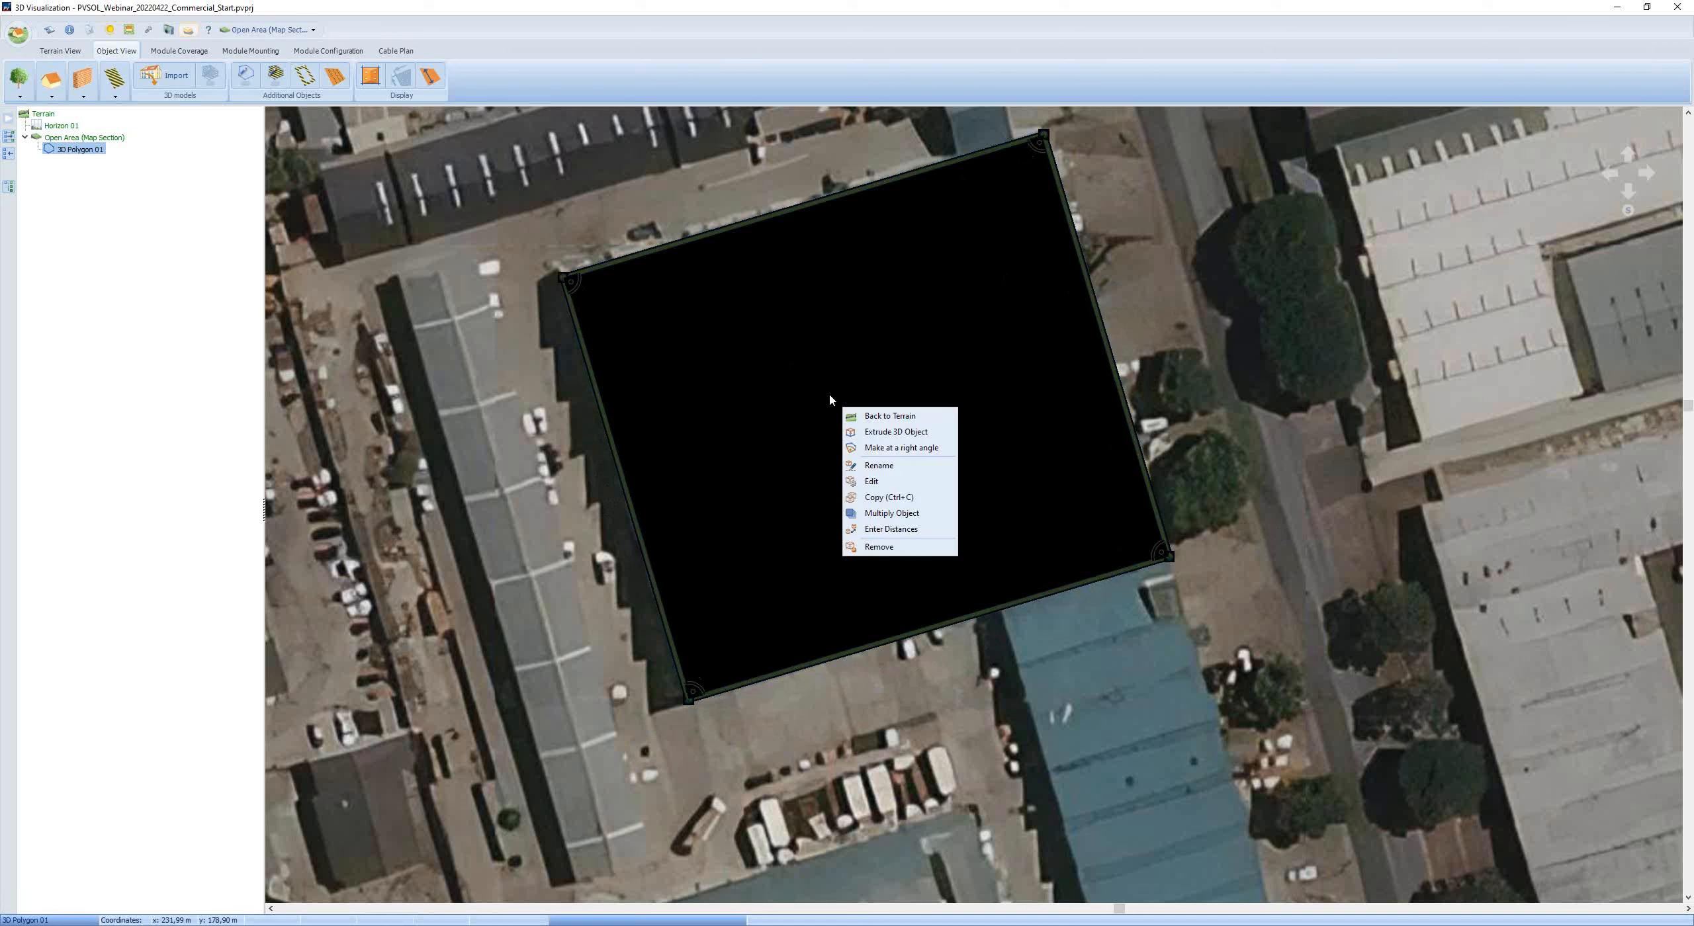
pyautogui.click(908, 436)
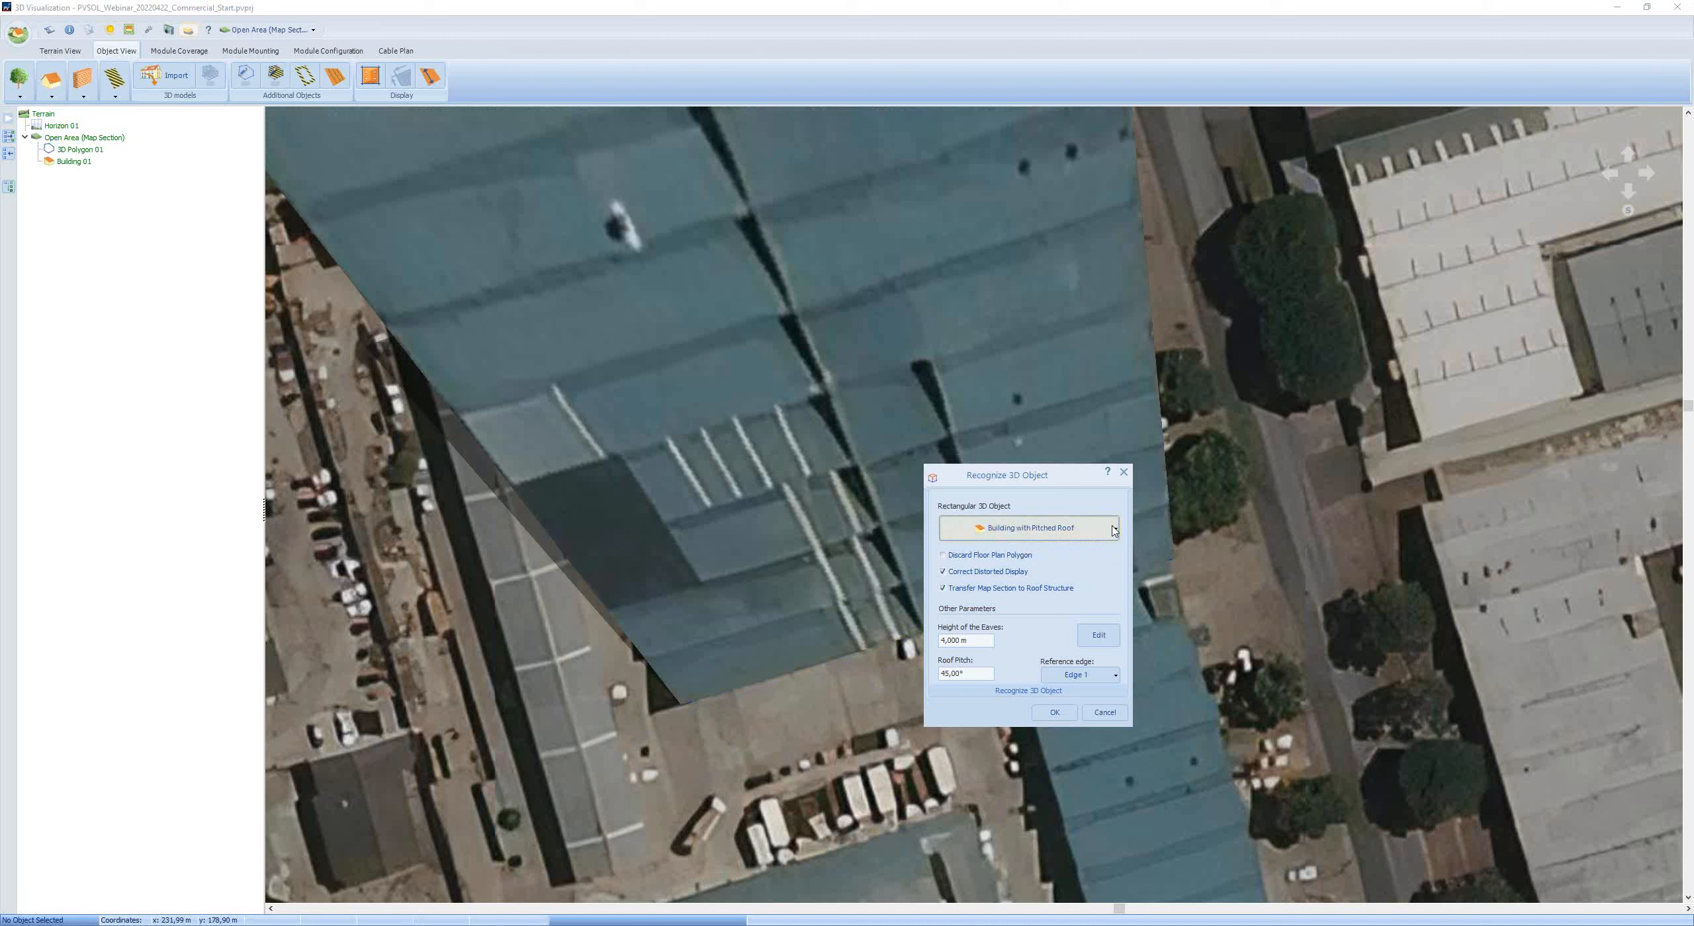
pyautogui.click(1029, 528)
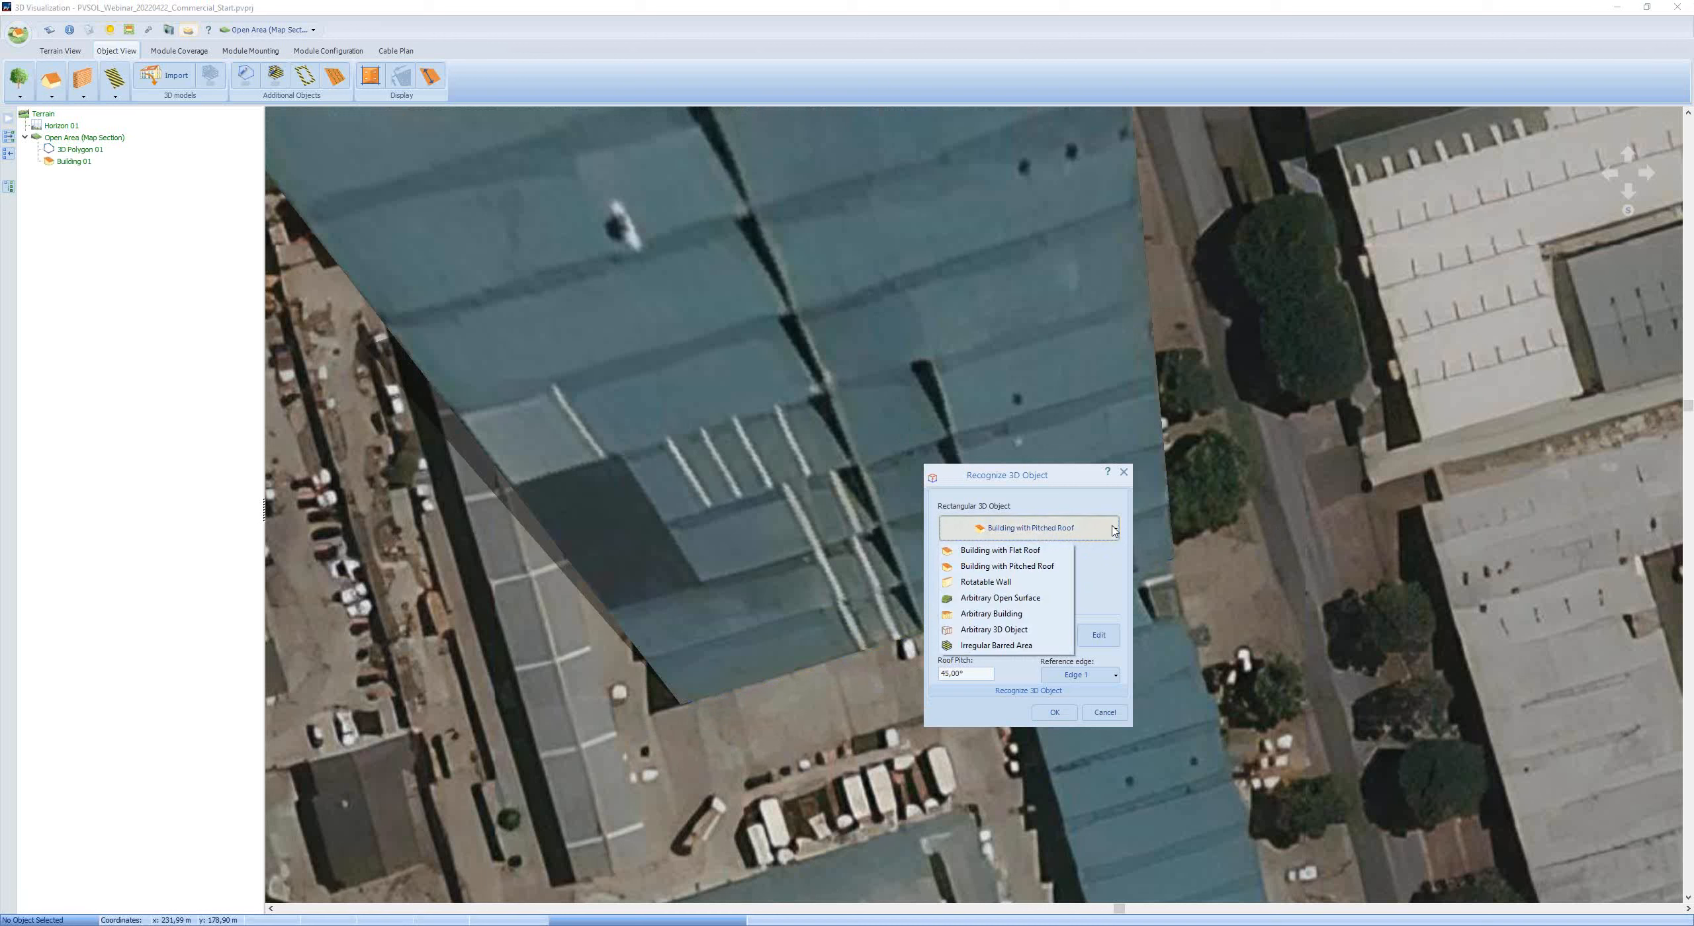
pyautogui.click(1029, 553)
pyautogui.moveTo(940, 641); pyautogui.dragTo(958, 642)
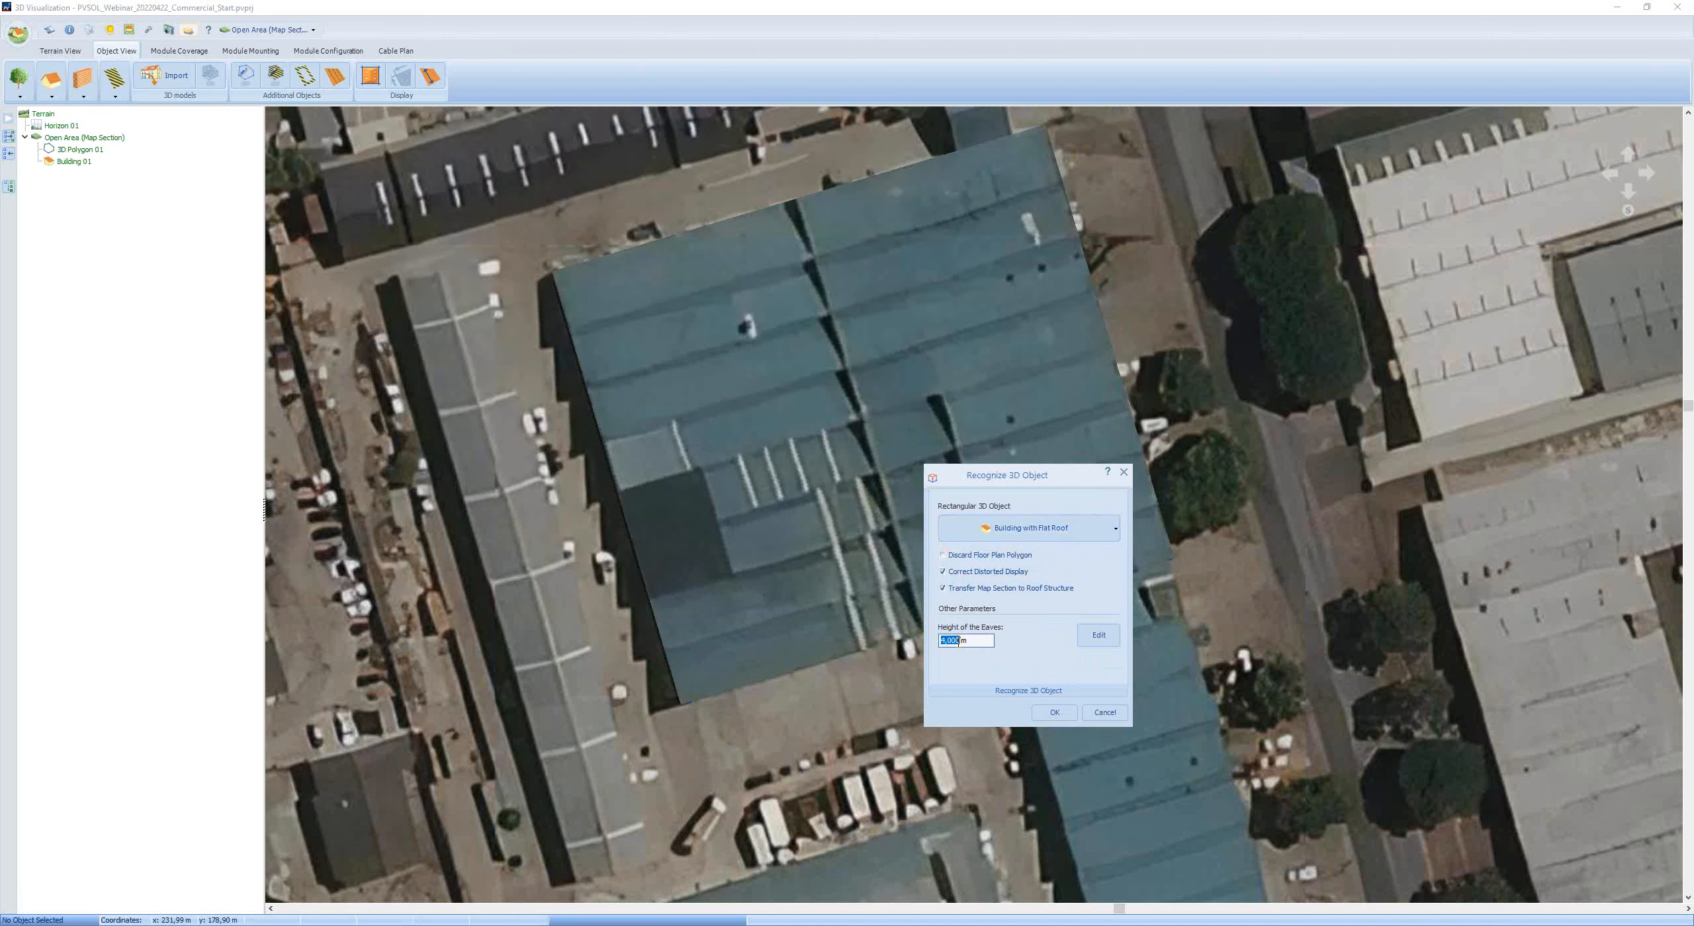
pyautogui.write('3,8')
pyautogui.click(1055, 713)
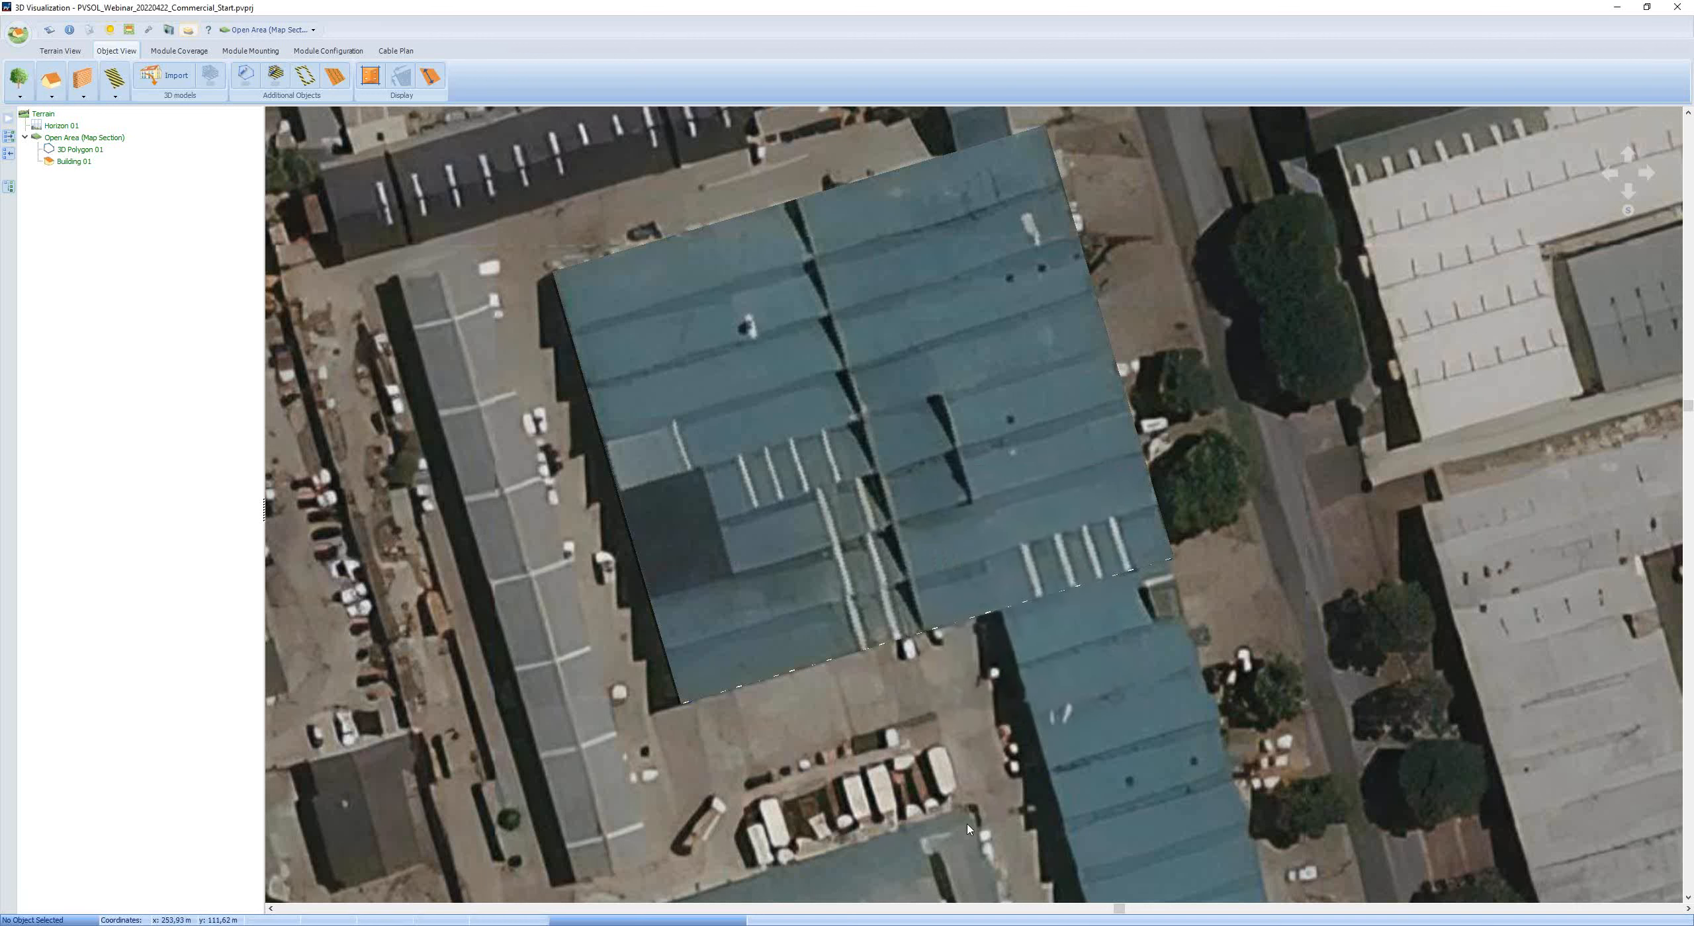
# - Activate the flat-roof building and trace its southwestern roof bay as a four-corner polygon about 38 m by 8 m
pyautogui.rightClick(819, 415)
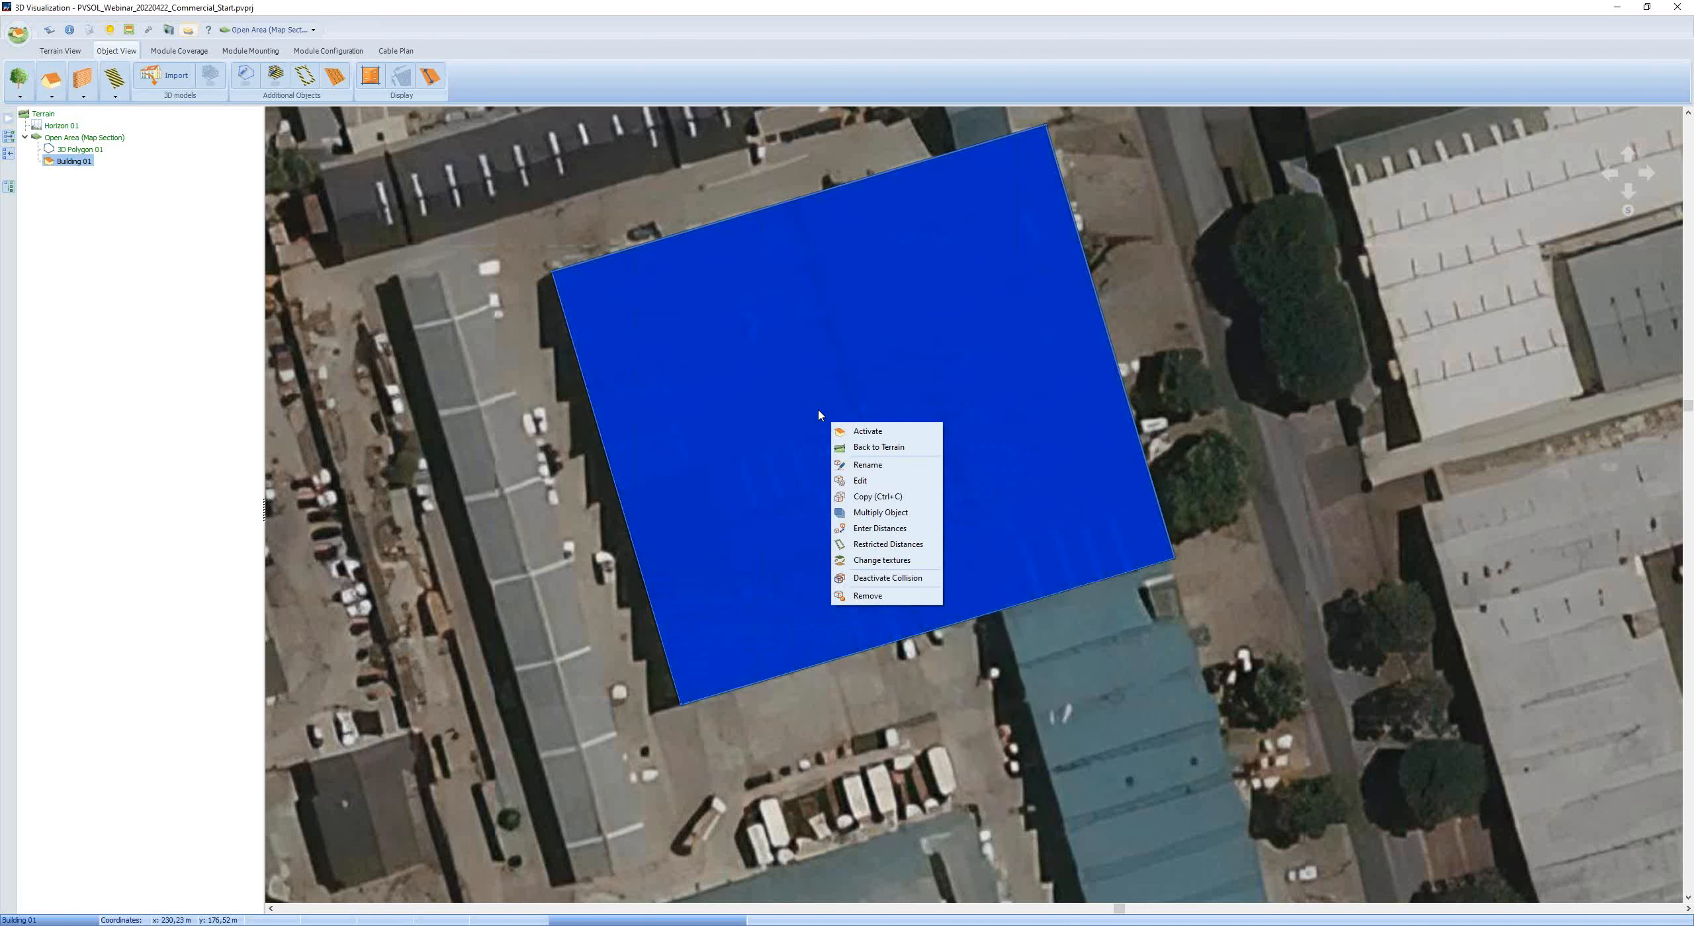
pyautogui.click(868, 431)
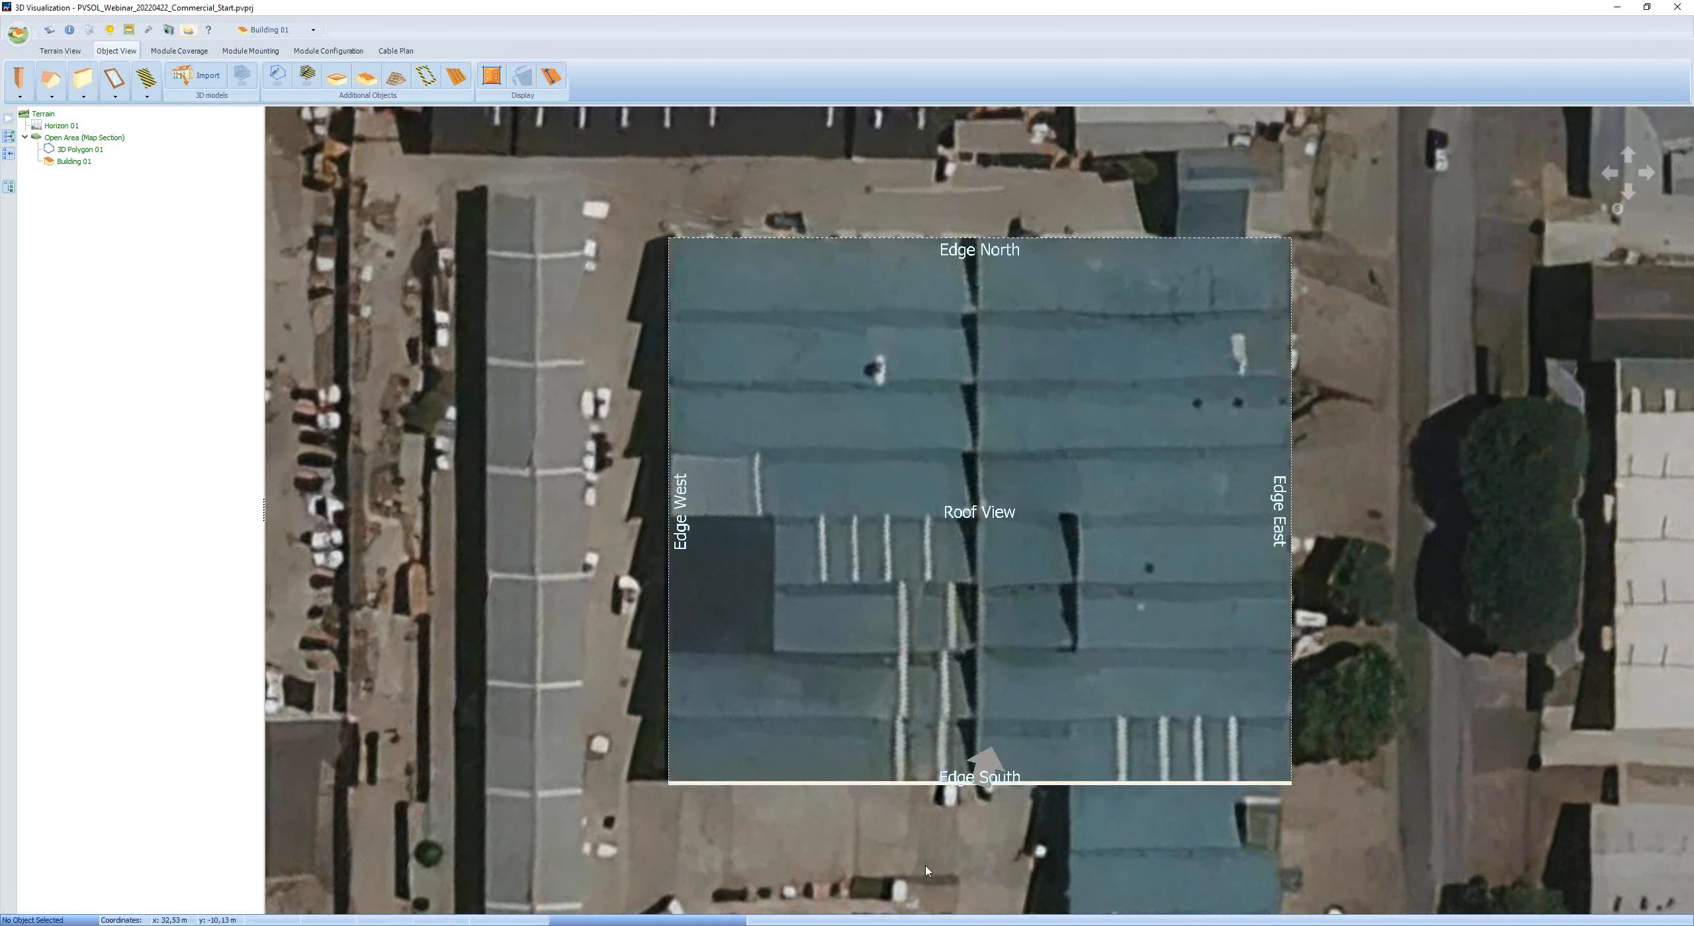
pyautogui.scroll(3, 946, 771)
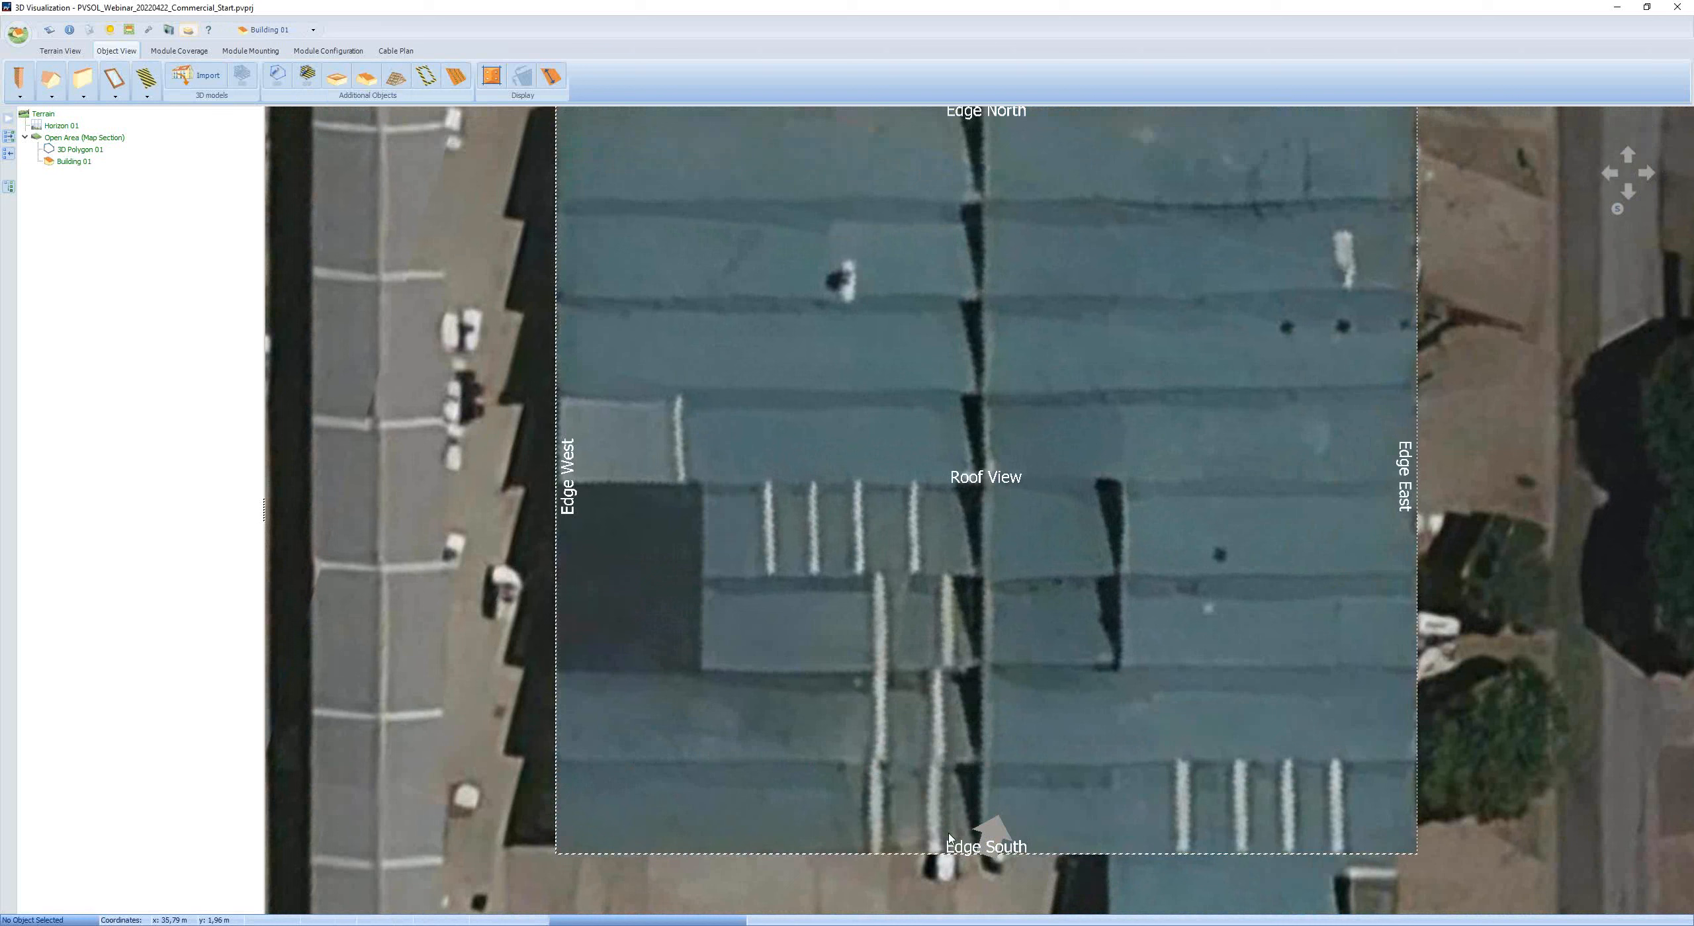
pyautogui.scroll(2, 953, 853)
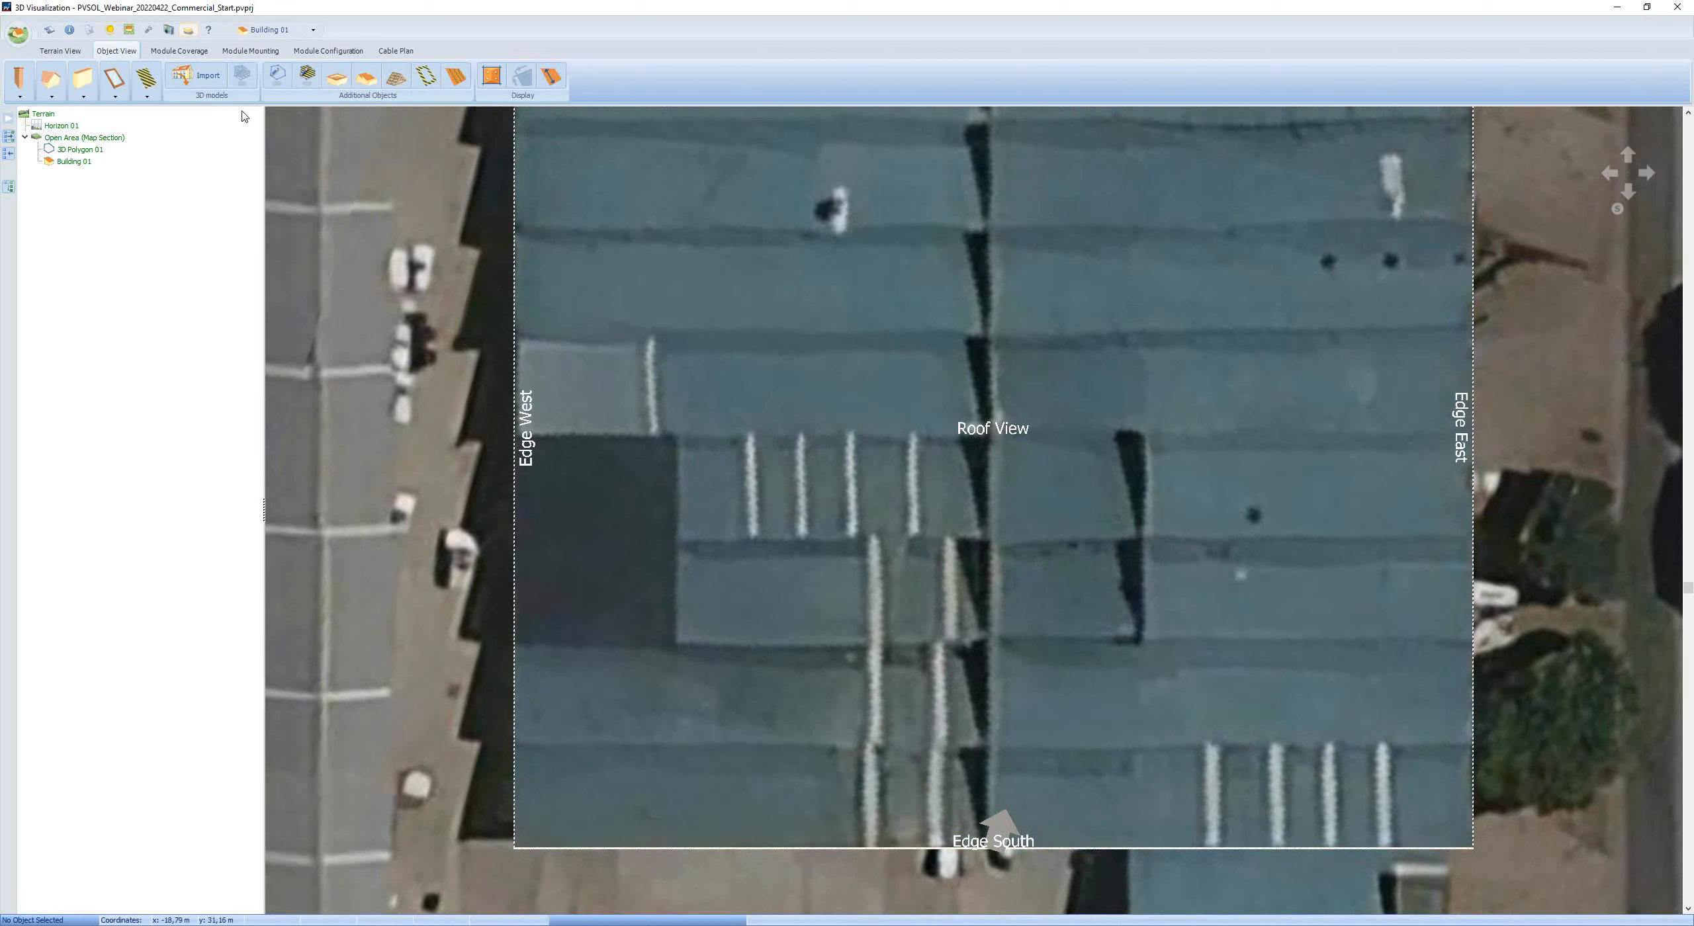
pyautogui.scroll(2, 759, 891)
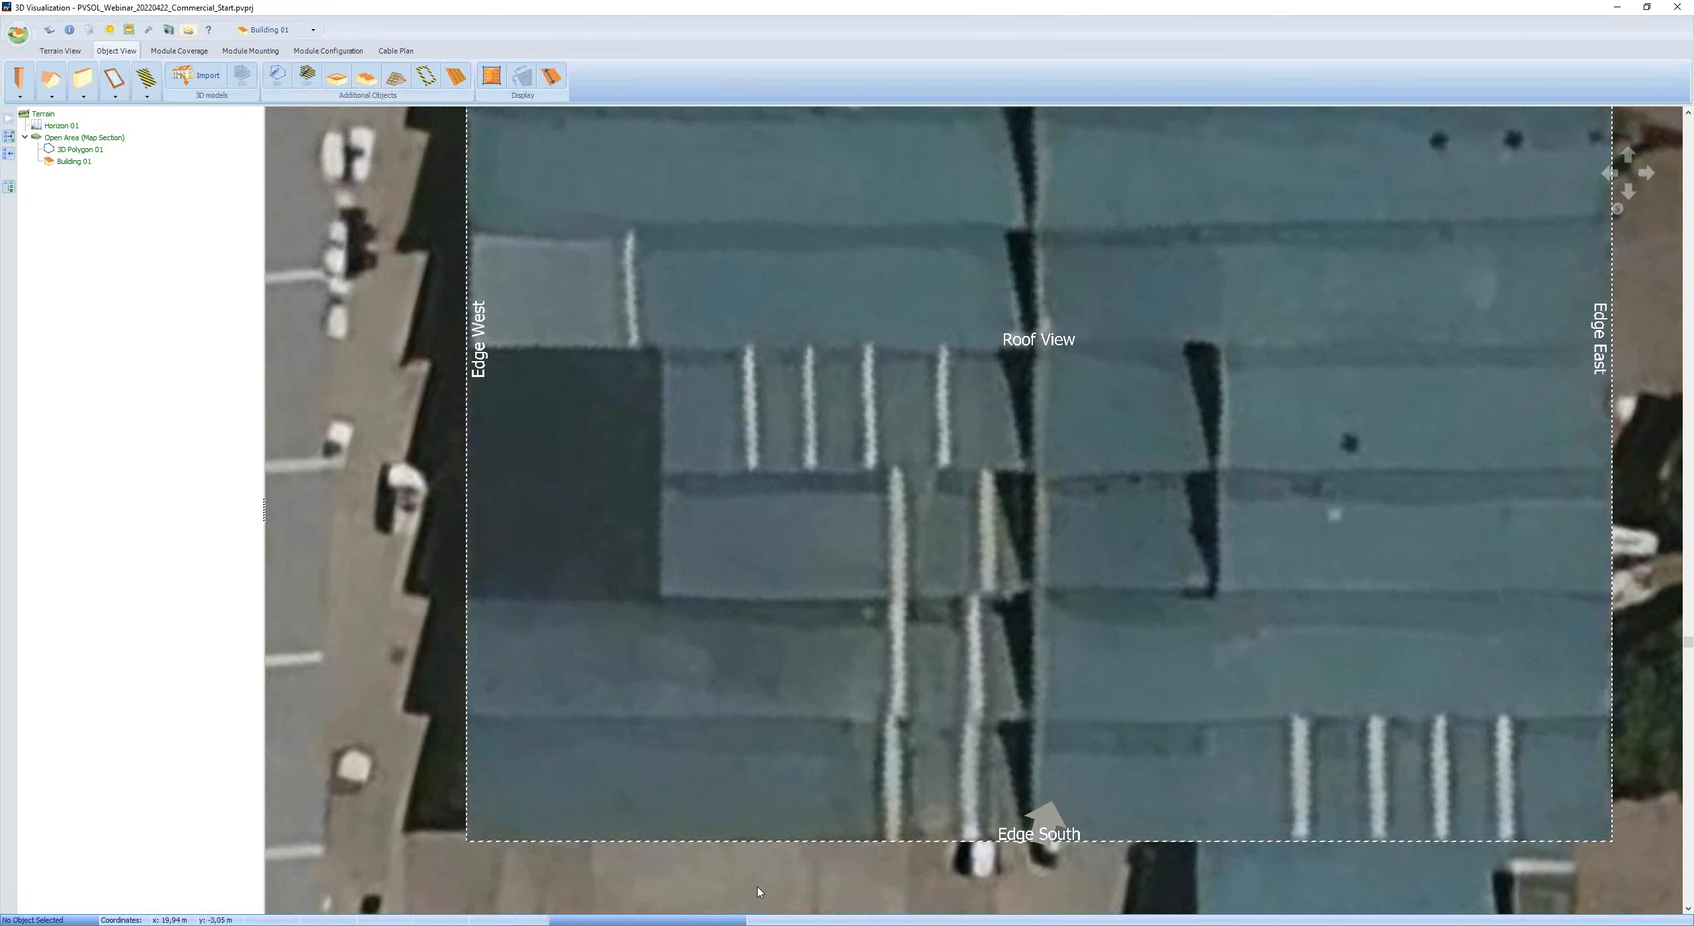
pyautogui.click(278, 76)
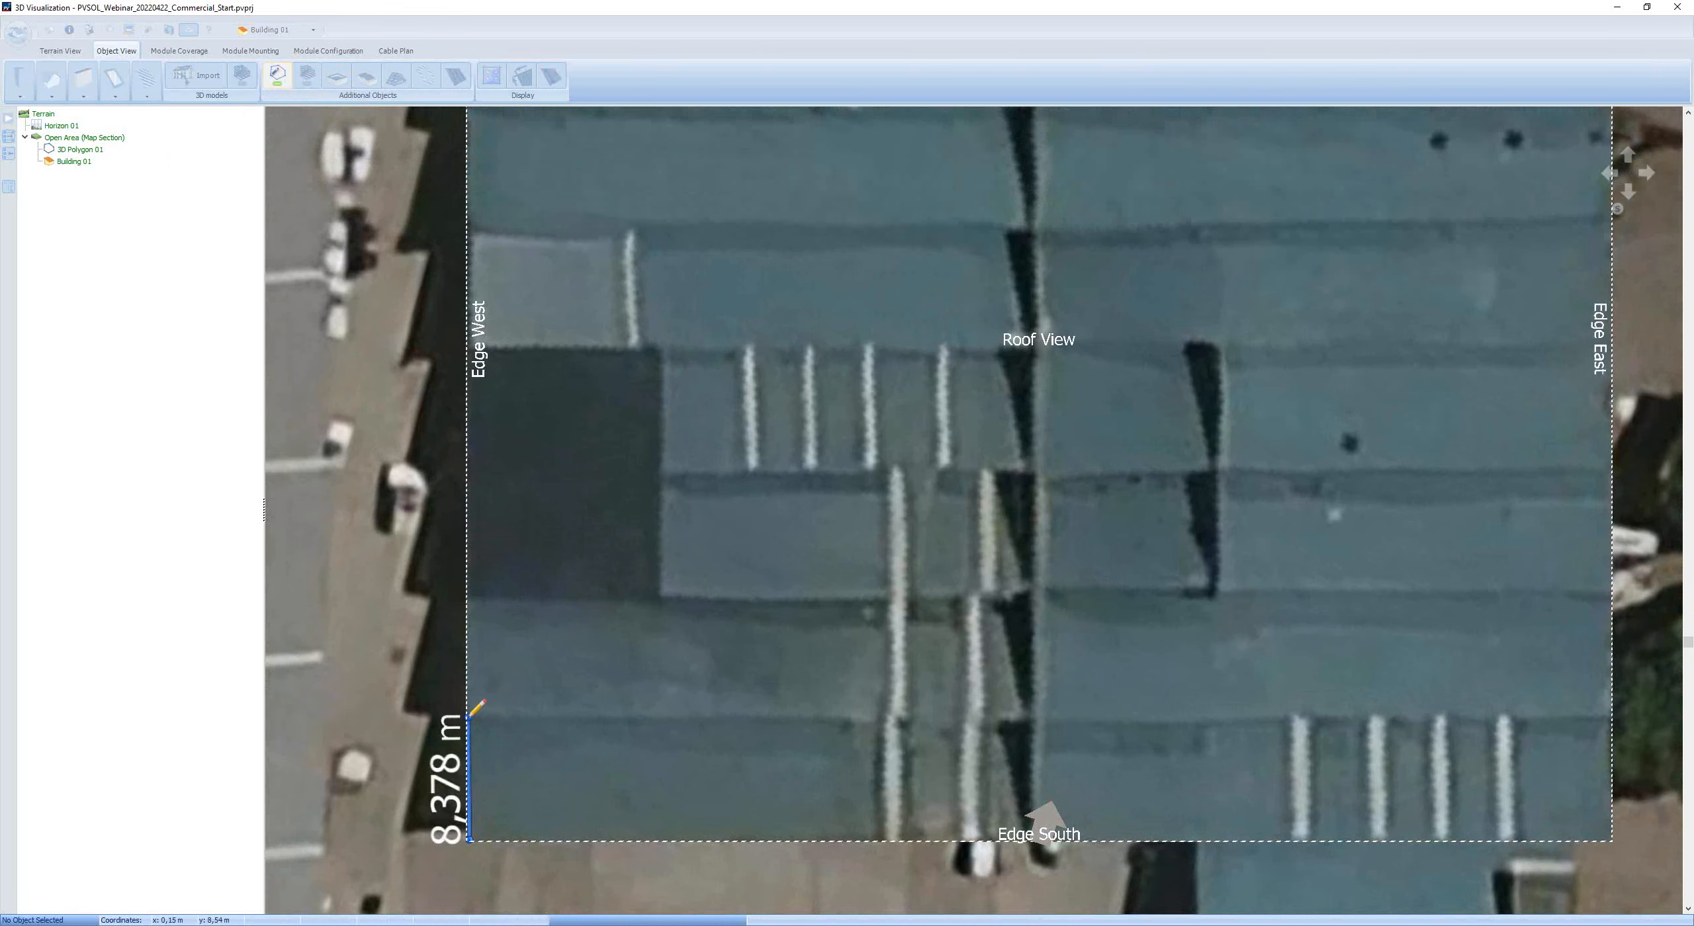
pyautogui.click(469, 716)
pyautogui.click(1029, 721)
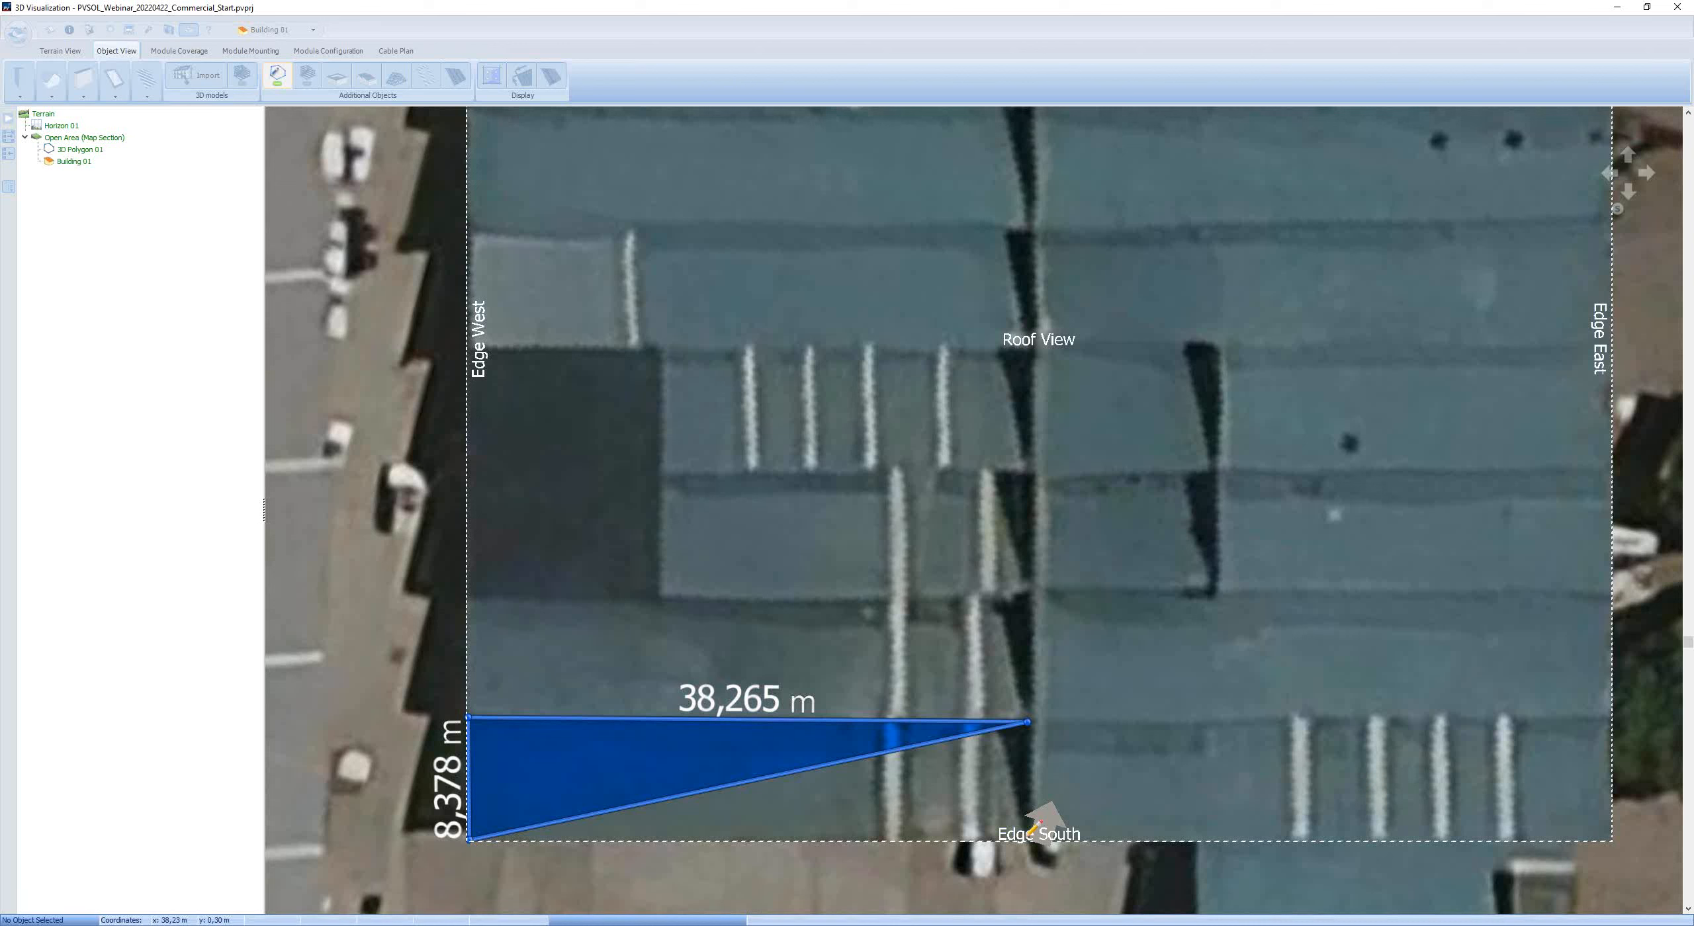
pyautogui.click(1027, 836)
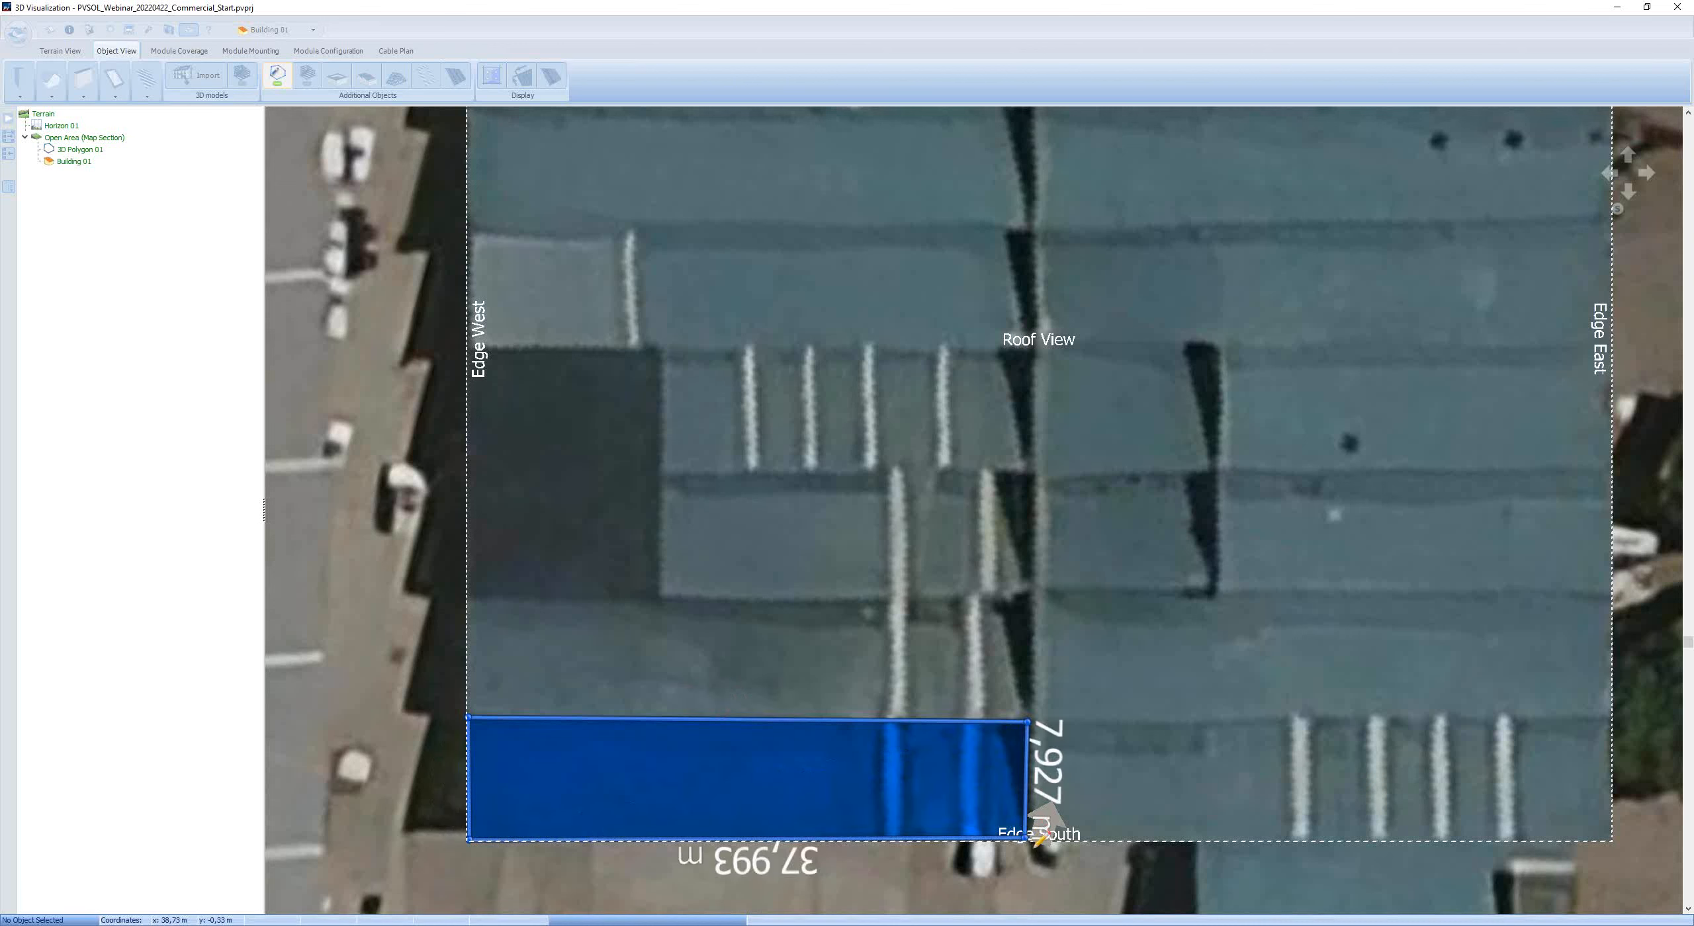
pyautogui.rightClick(1011, 913)
pyautogui.scroll(2, 975, 910)
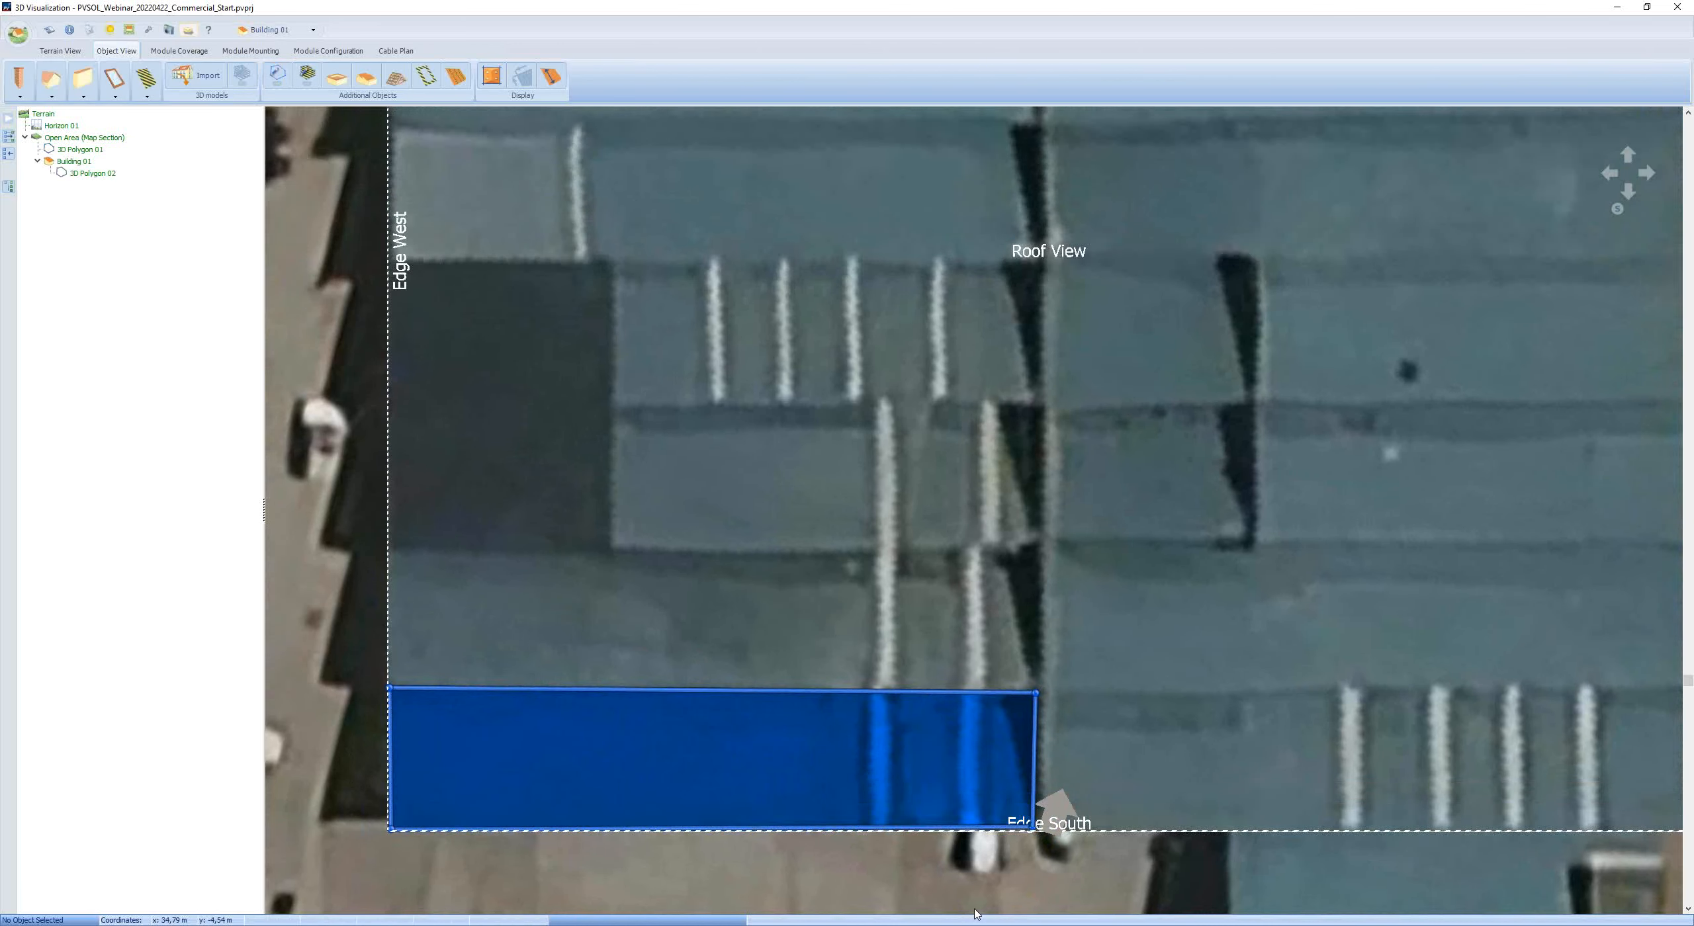
pyautogui.scroll(1, 975, 911)
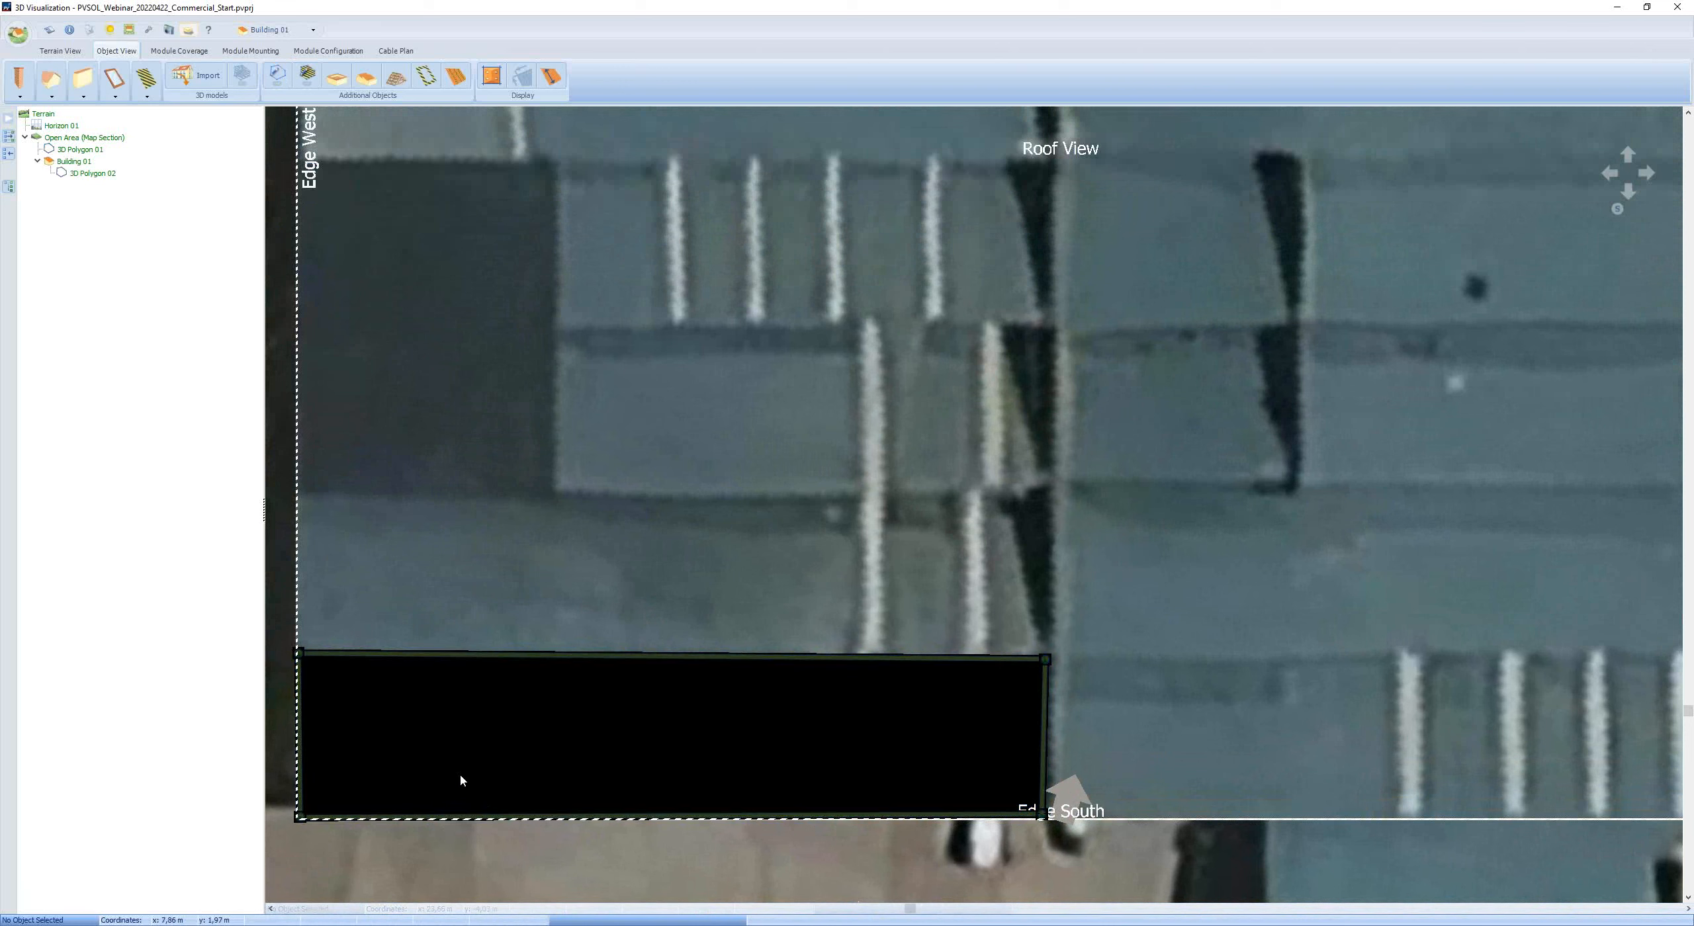
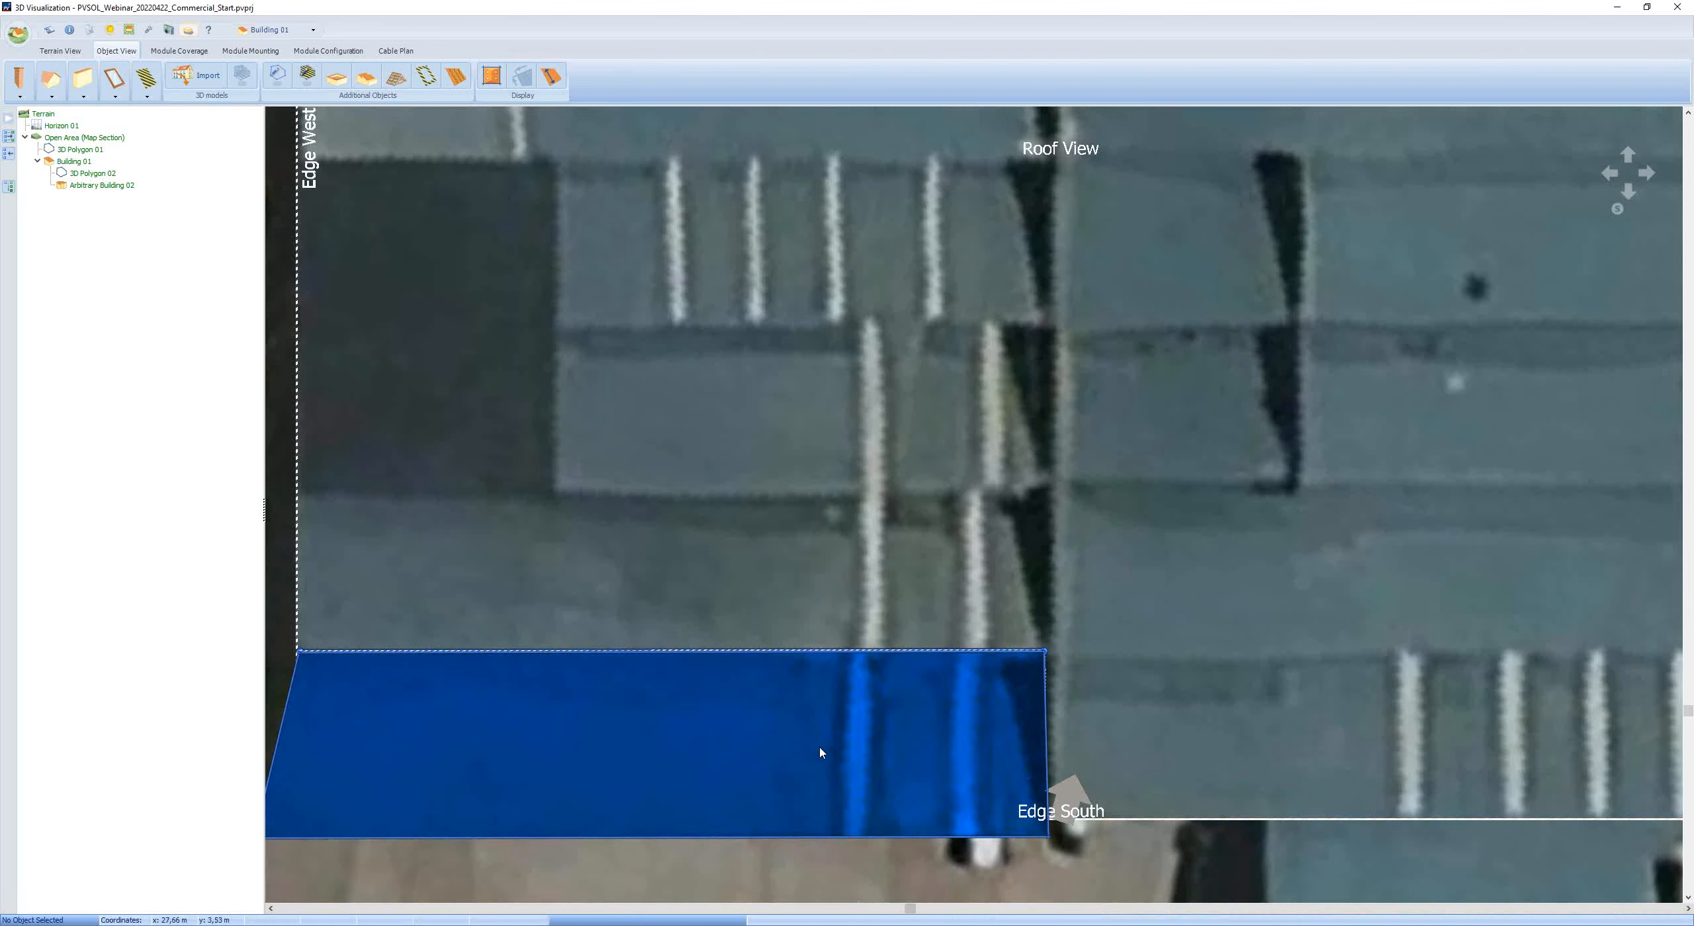
# - Activate the extruded southwestern roof bay and define LG Electronics Inc. LG380N1C-E6 as its reference PV module
pyautogui.rightClick(776, 749)
pyautogui.click(821, 765)
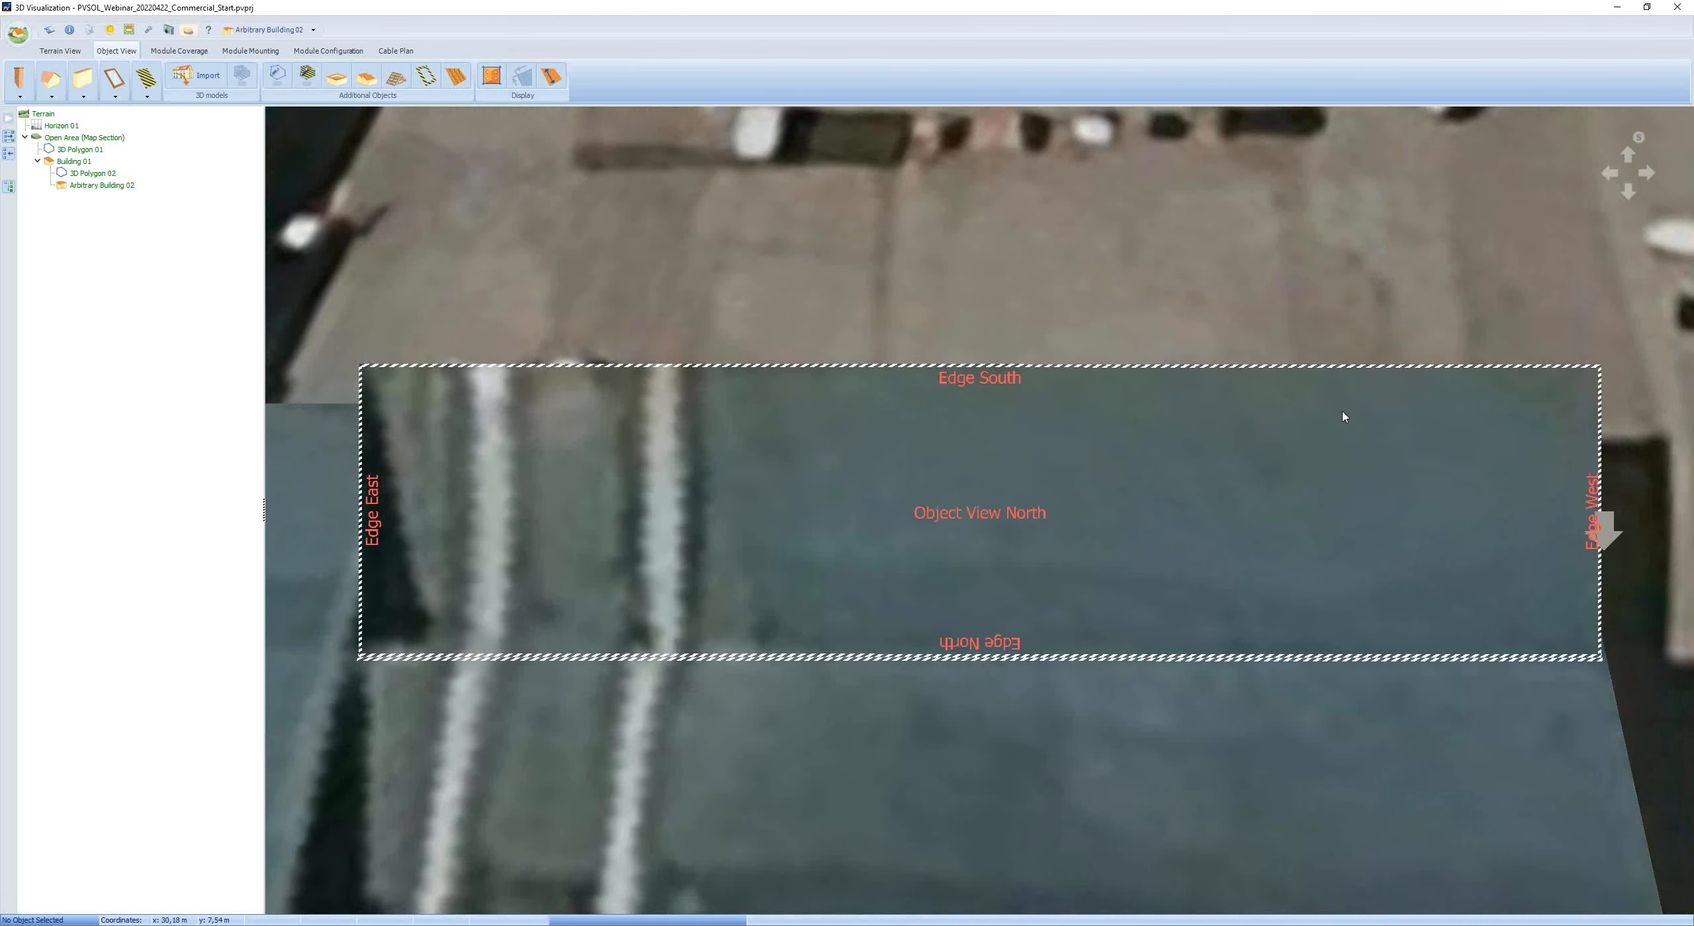
pyautogui.click(178, 50)
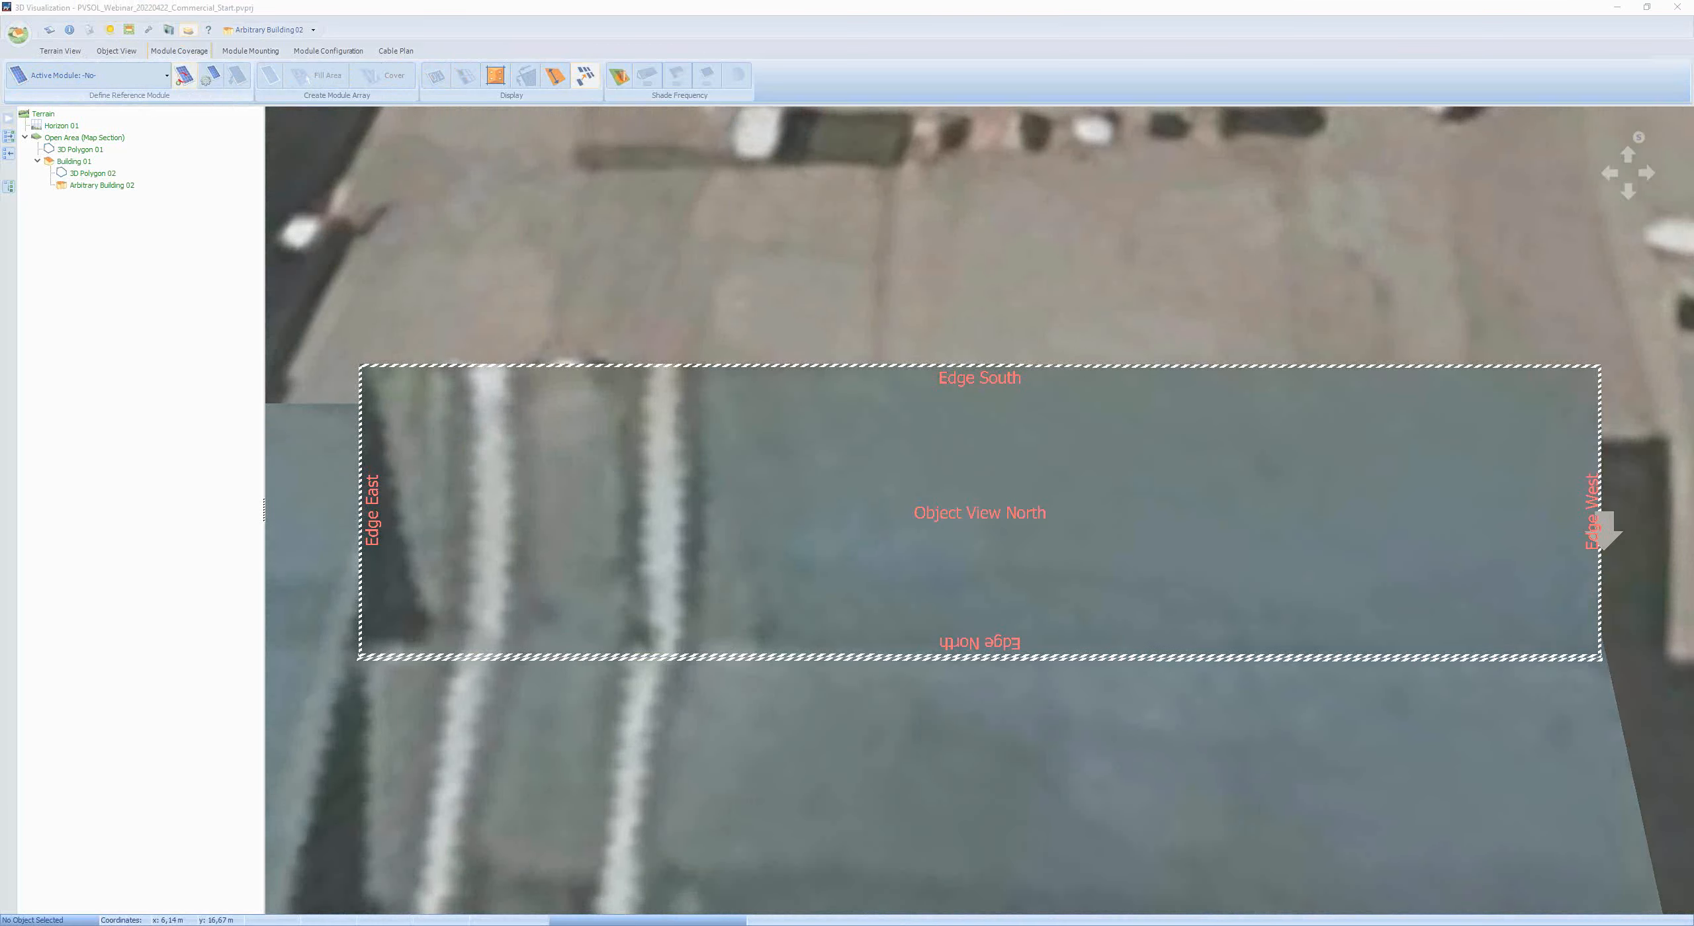
pyautogui.click(184, 78)
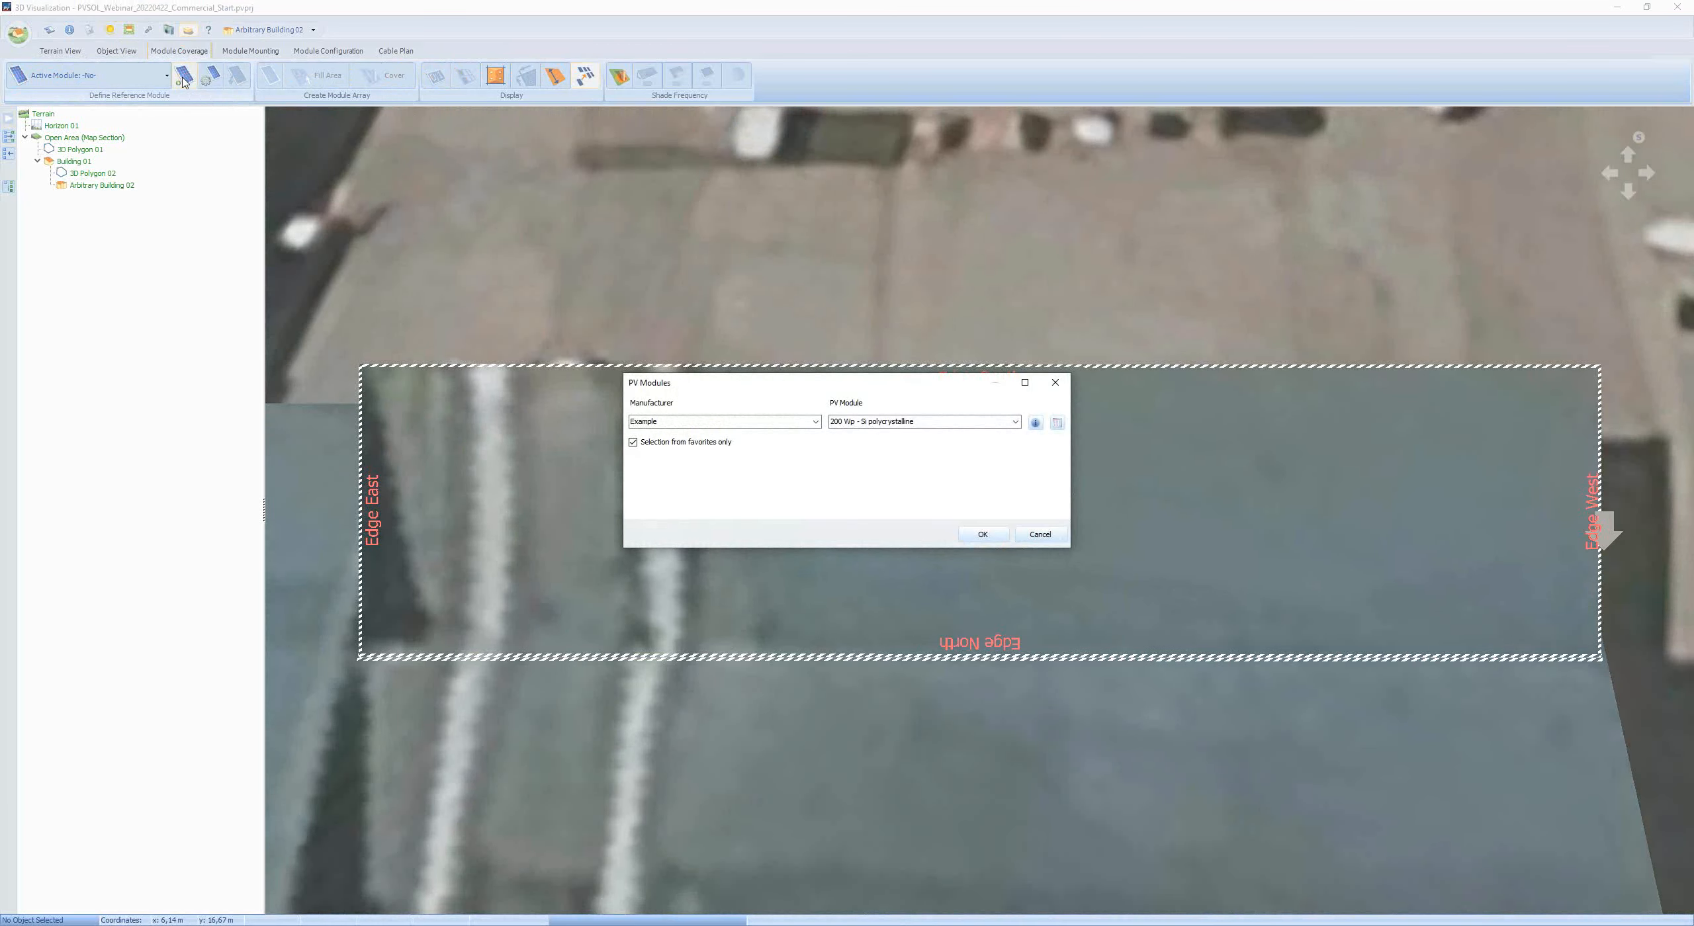
pyautogui.click(816, 422)
pyautogui.click(794, 442)
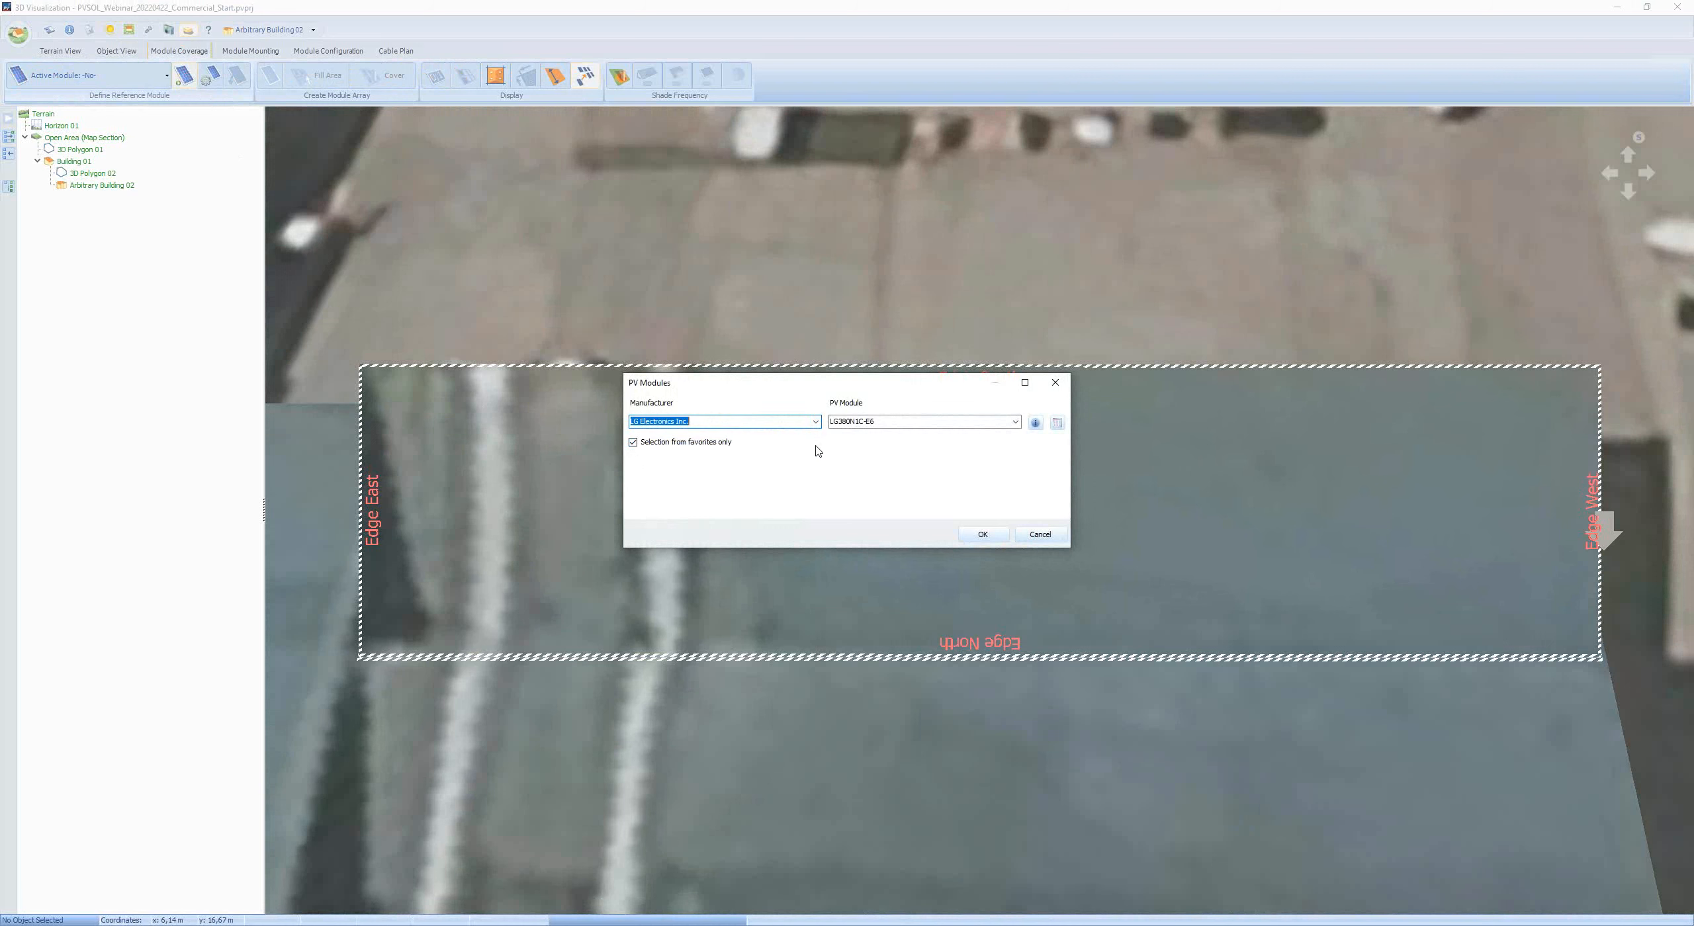
pyautogui.click(982, 536)
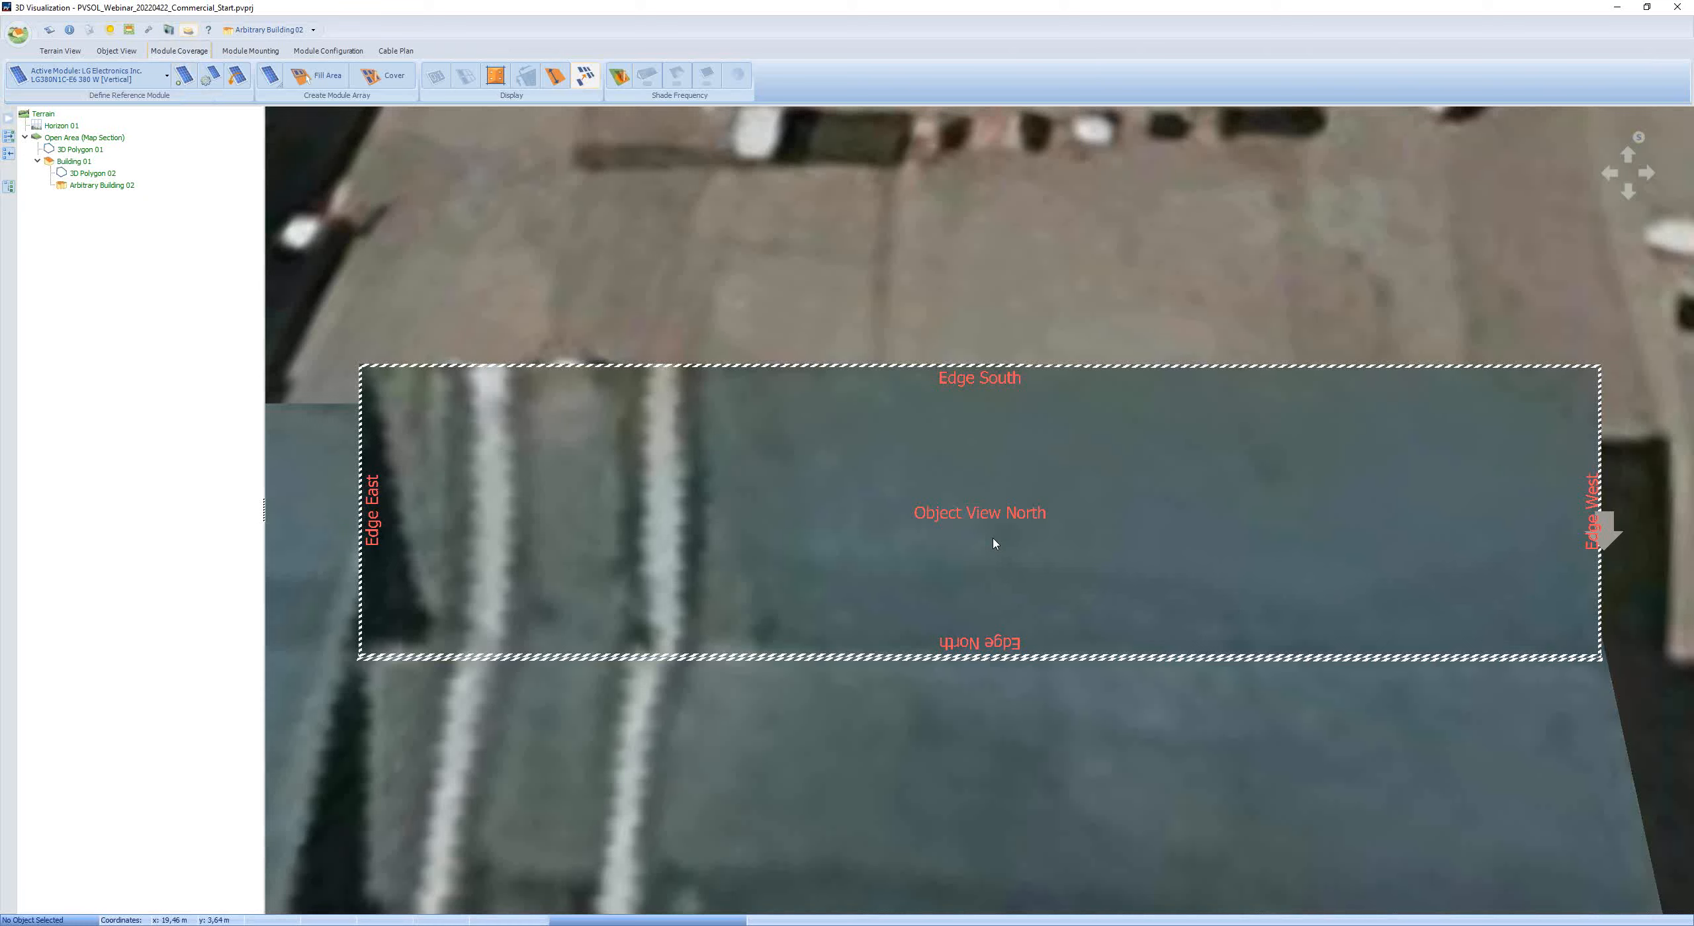
# - Fill the bay's southern part with three rows of modules, using installation type Flush Mount - good rear ventilation
pyautogui.click(330, 81)
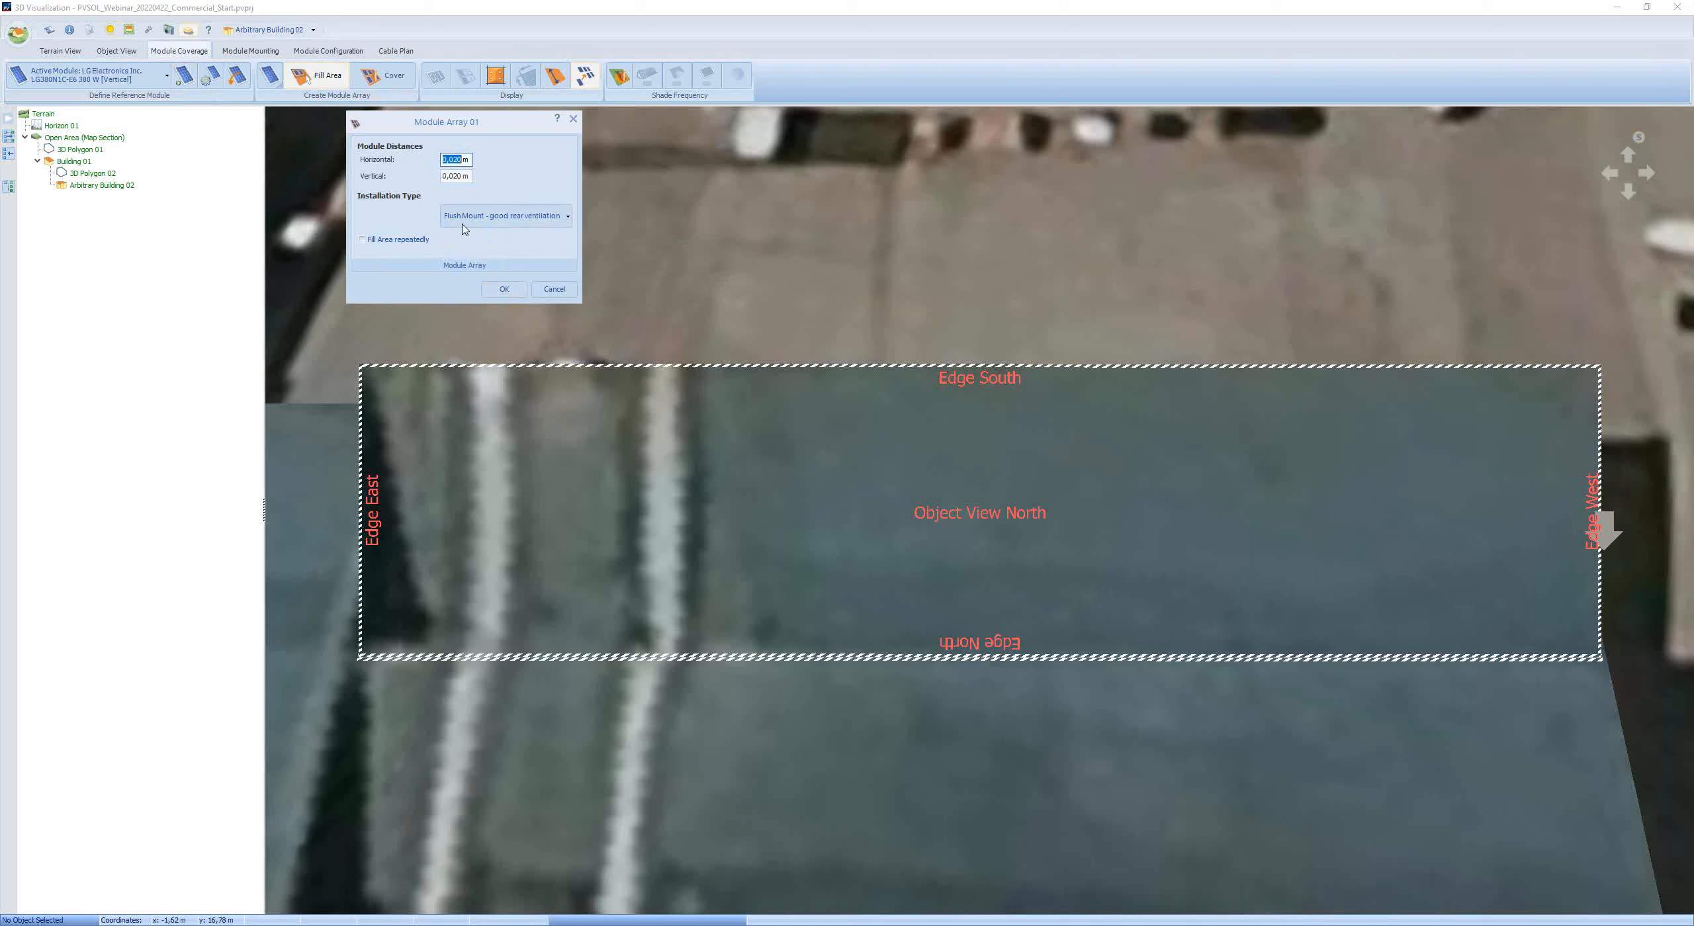
pyautogui.click(568, 217)
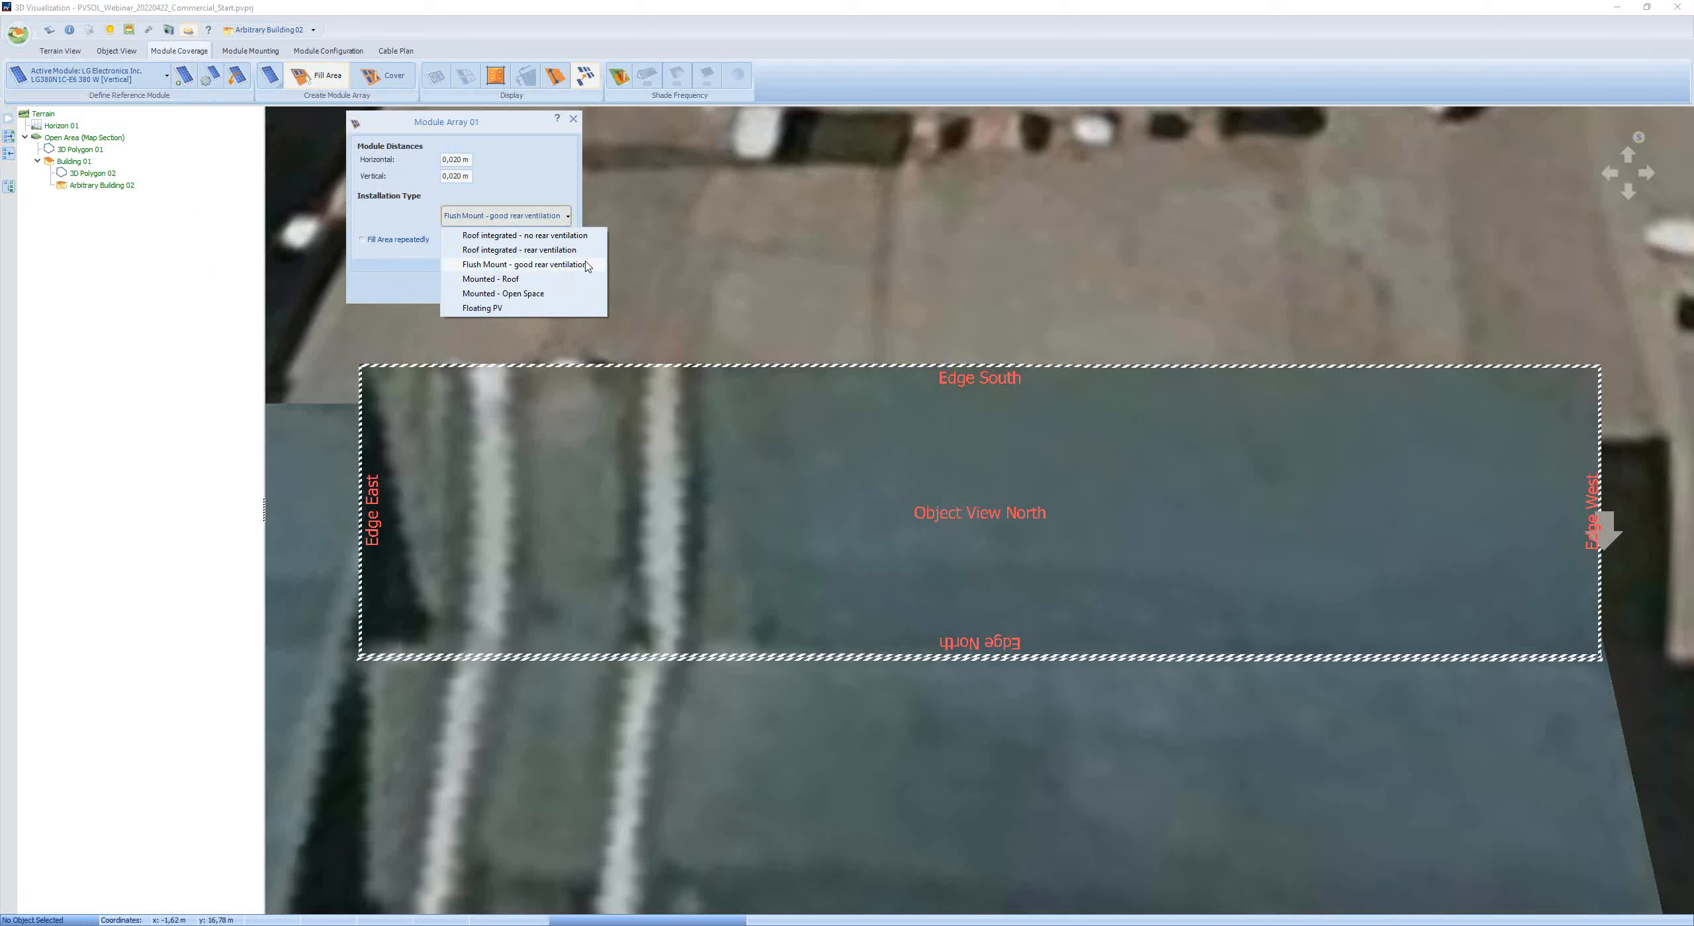
pyautogui.click(588, 265)
pyautogui.moveTo(370, 374); pyautogui.dragTo(1595, 574)
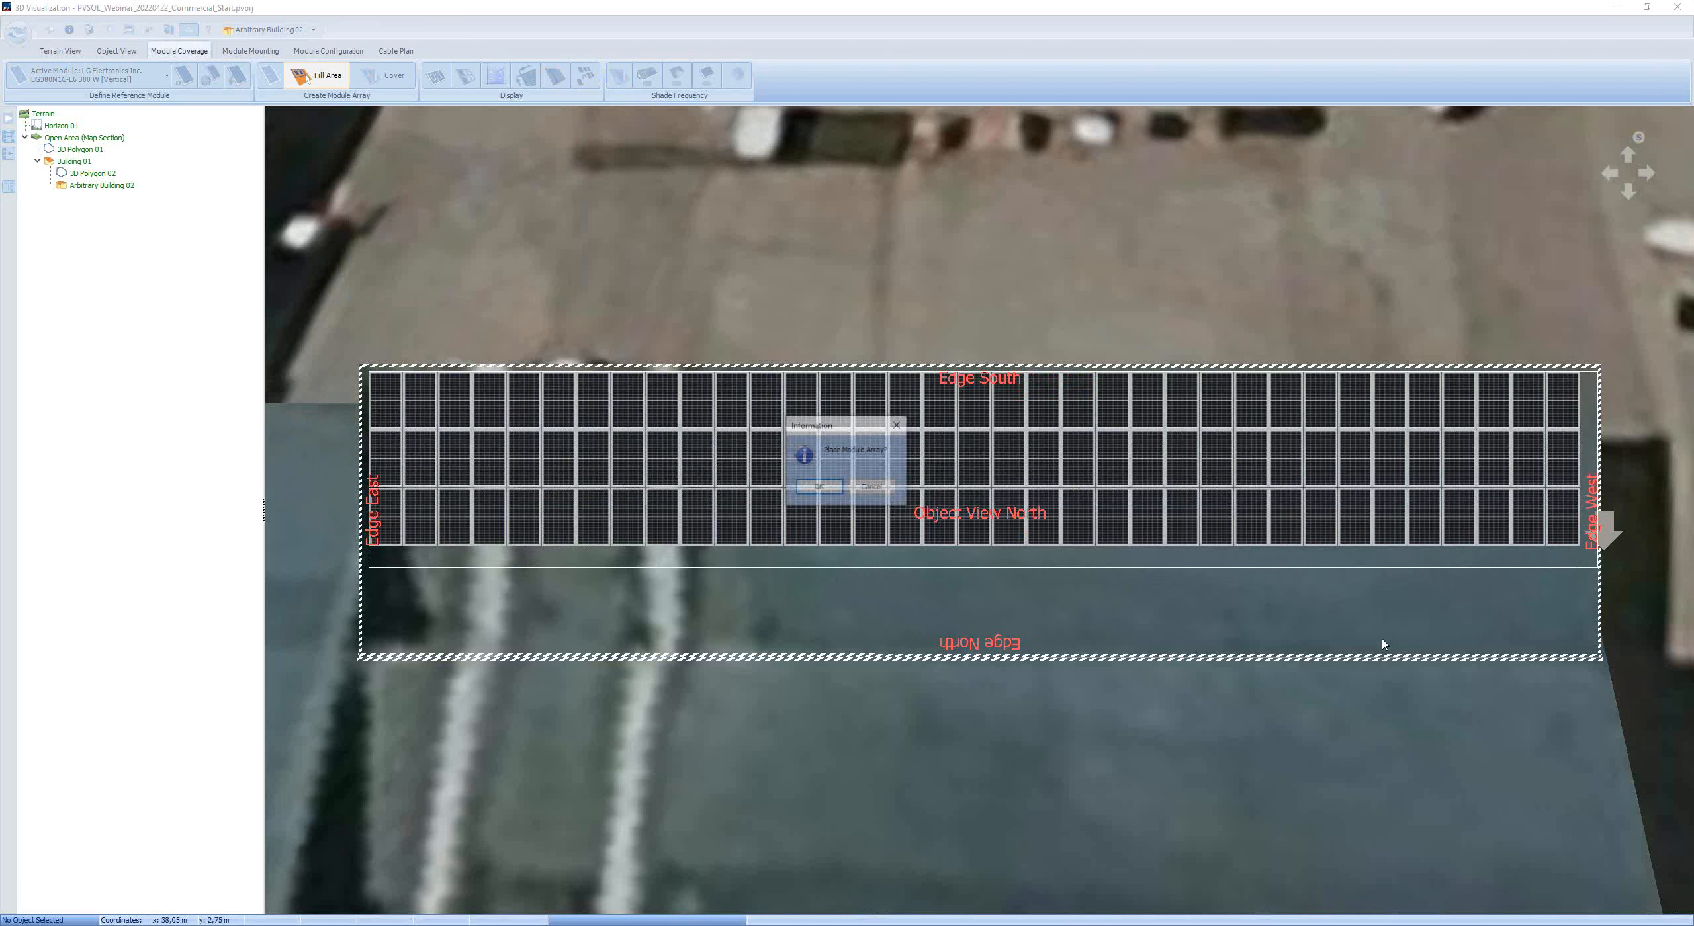
pyautogui.click(819, 488)
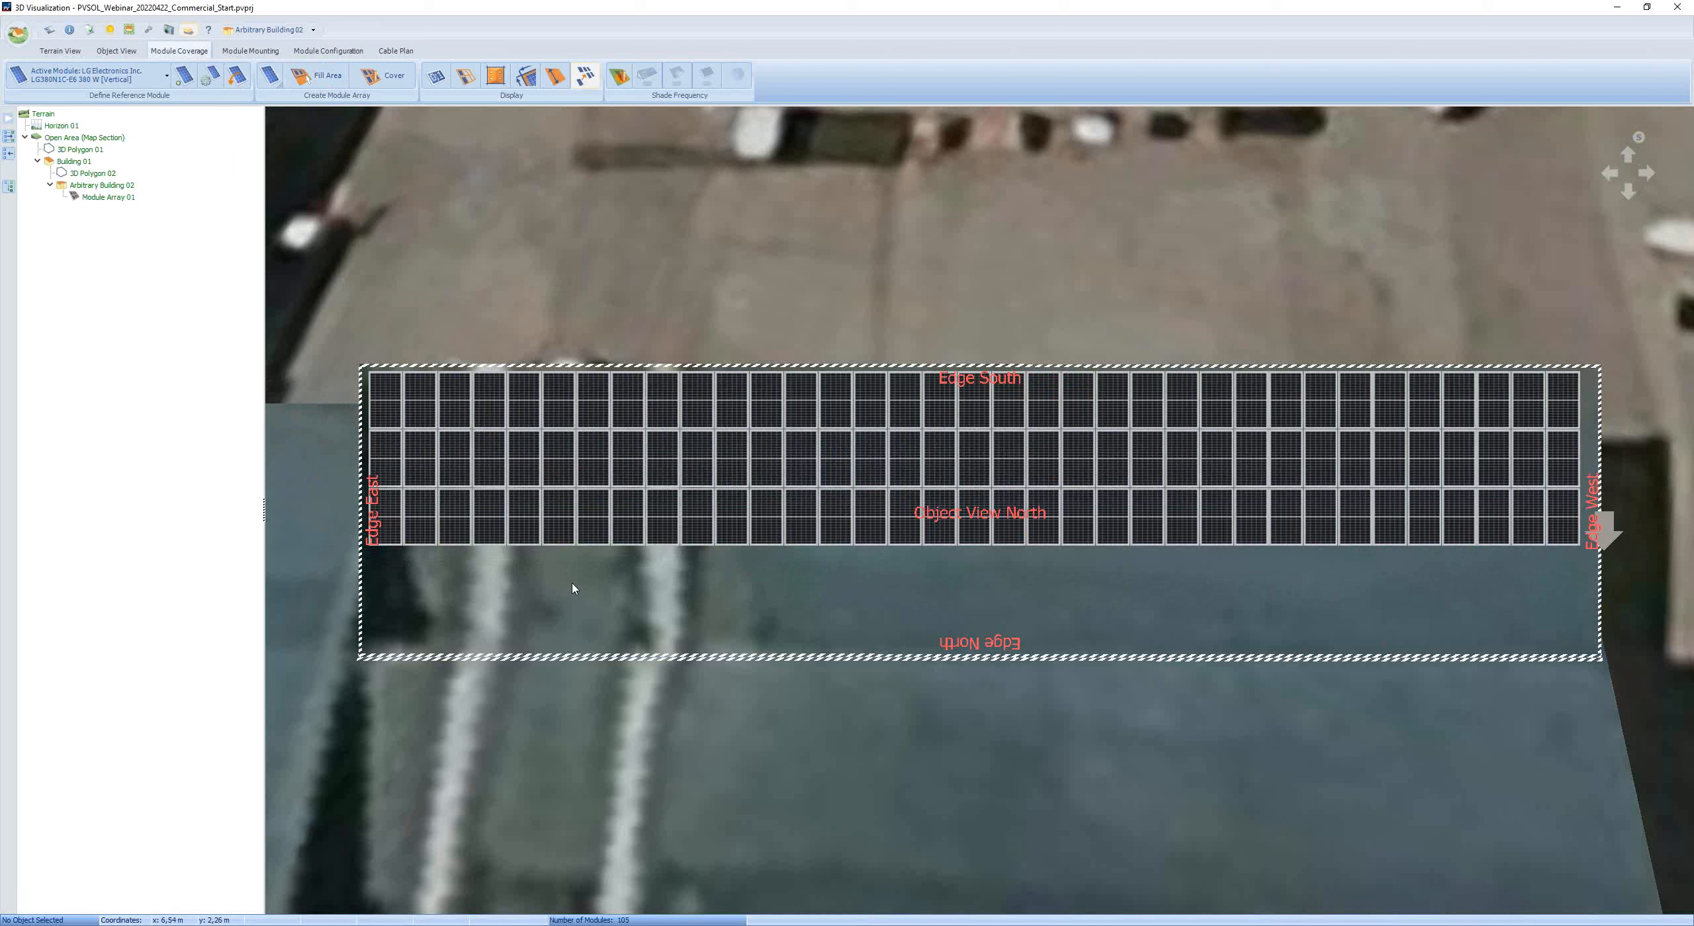
# - Return to Building 01 and multiply the module-covered bay in a matrix of 1 facing right by 8 facing upwards
pyautogui.click(272, 30)
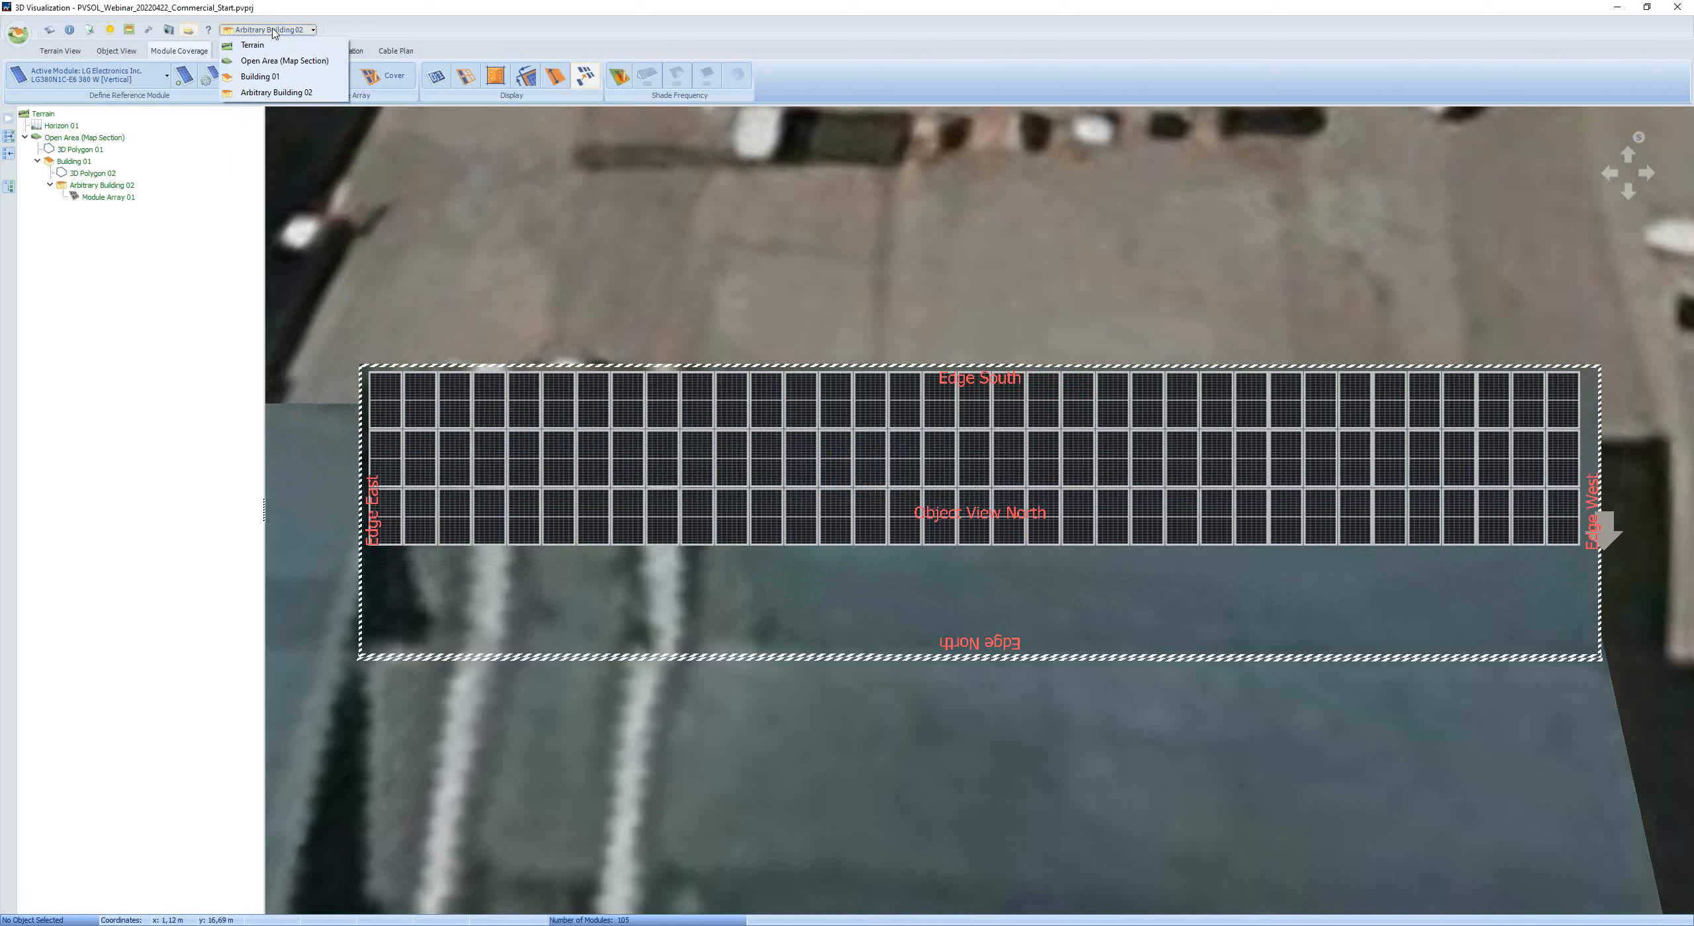
pyautogui.click(272, 77)
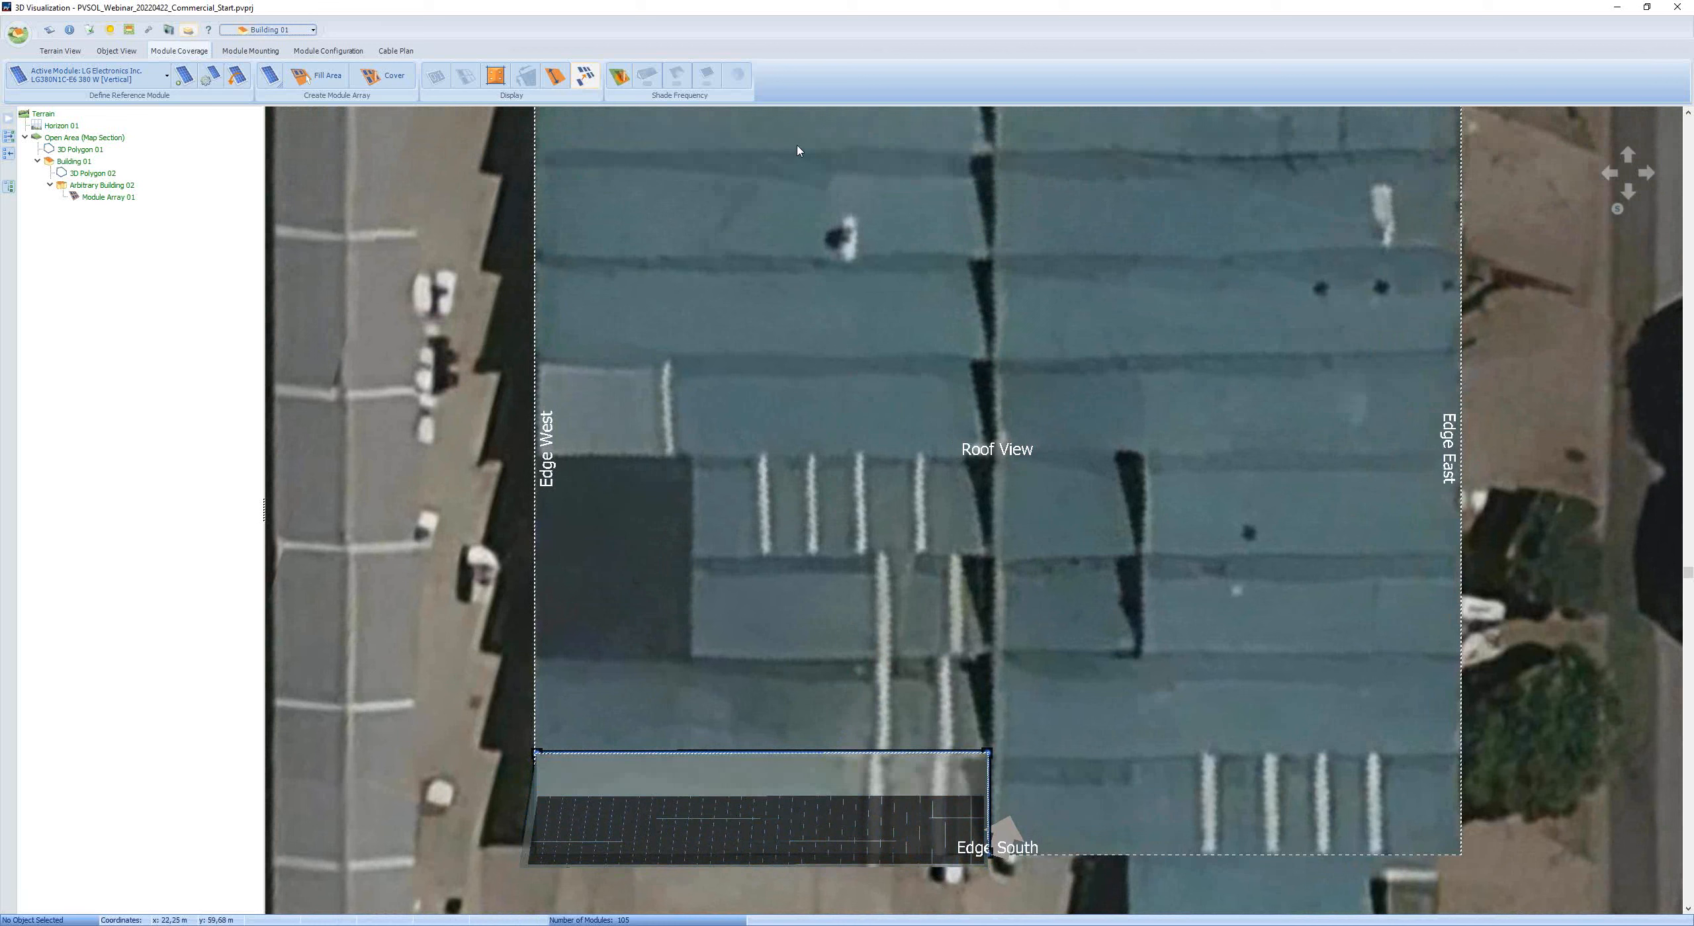
pyautogui.rightClick(814, 787)
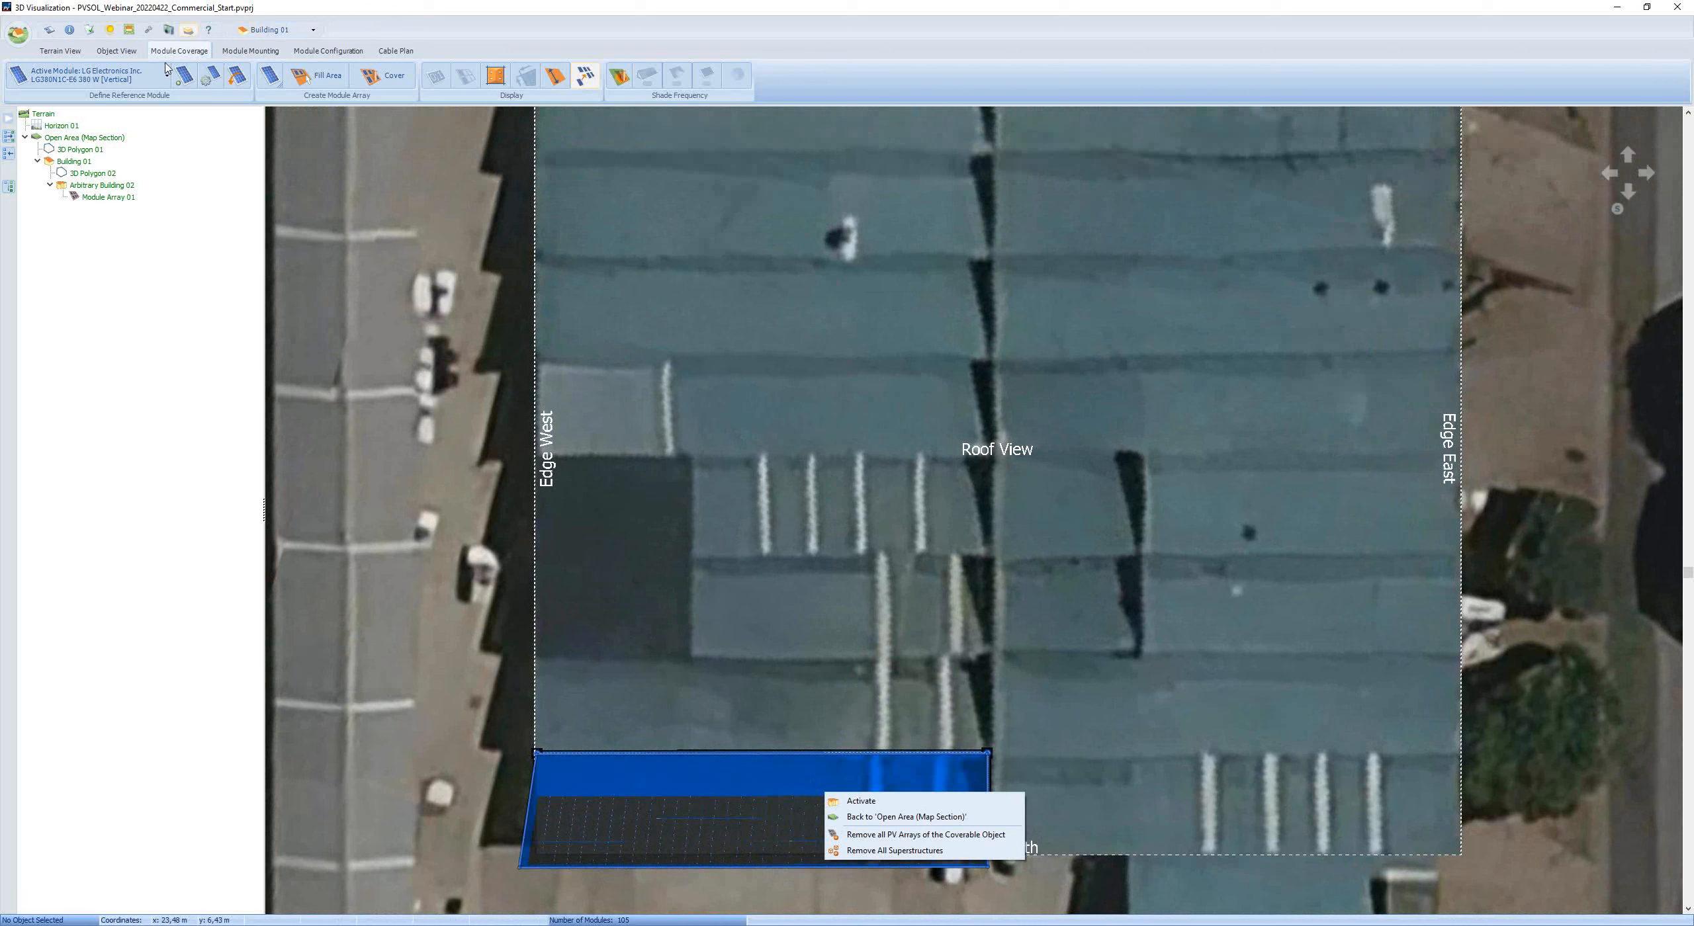
pyautogui.click(112, 53)
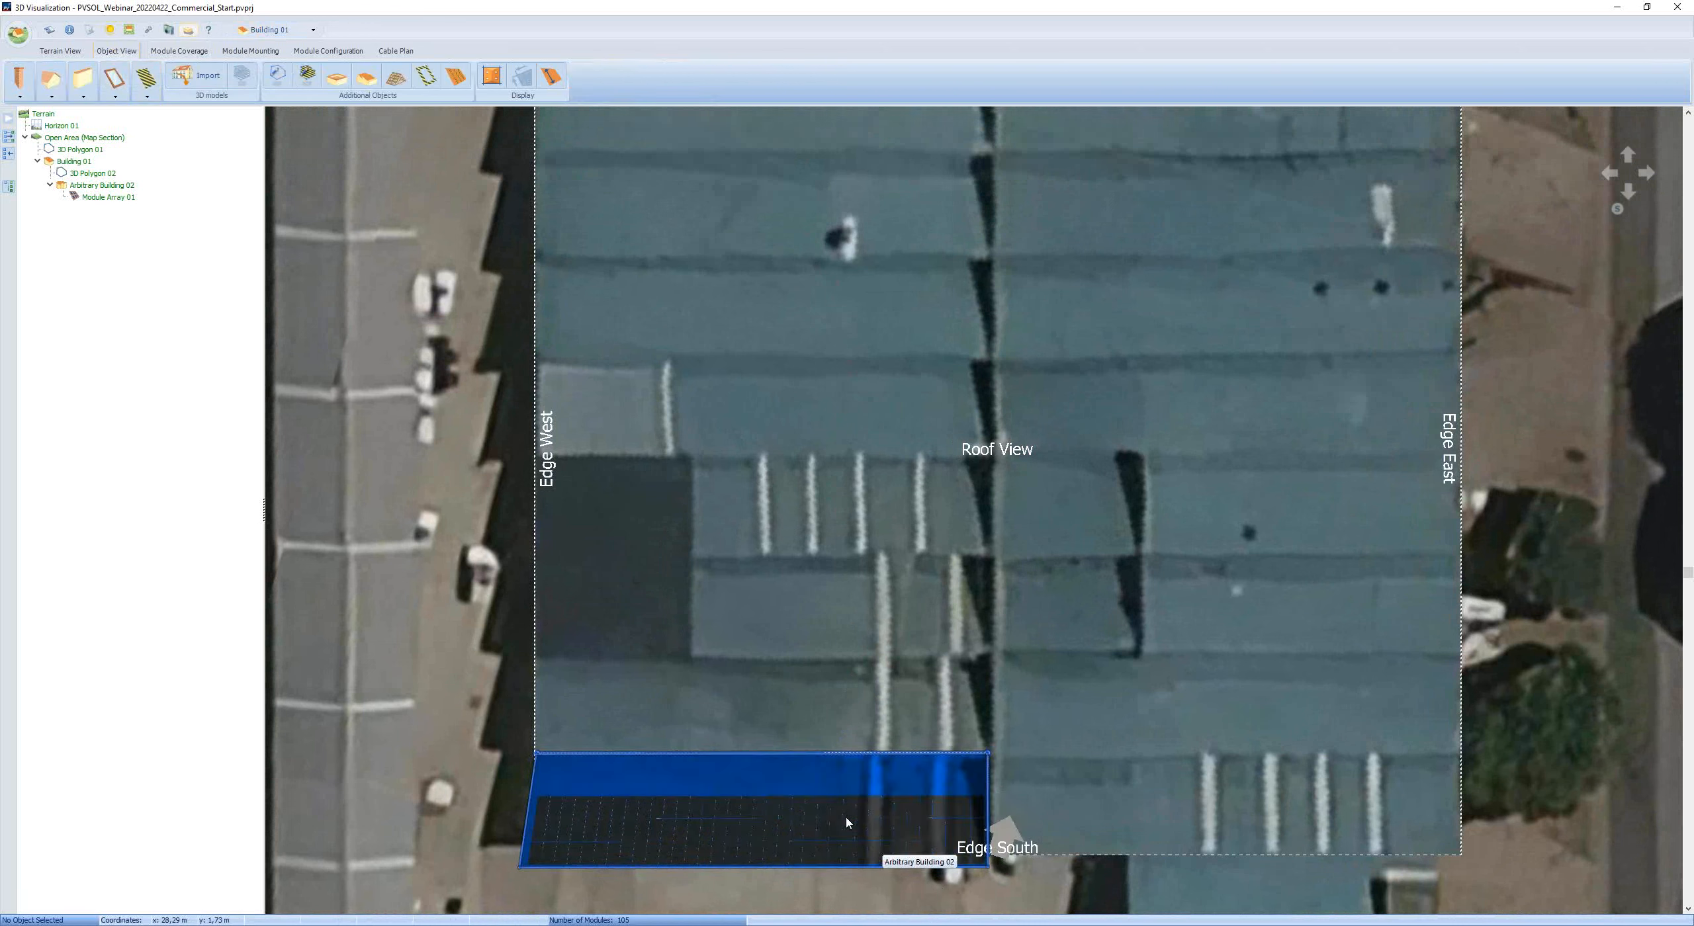
pyautogui.rightClick(811, 790)
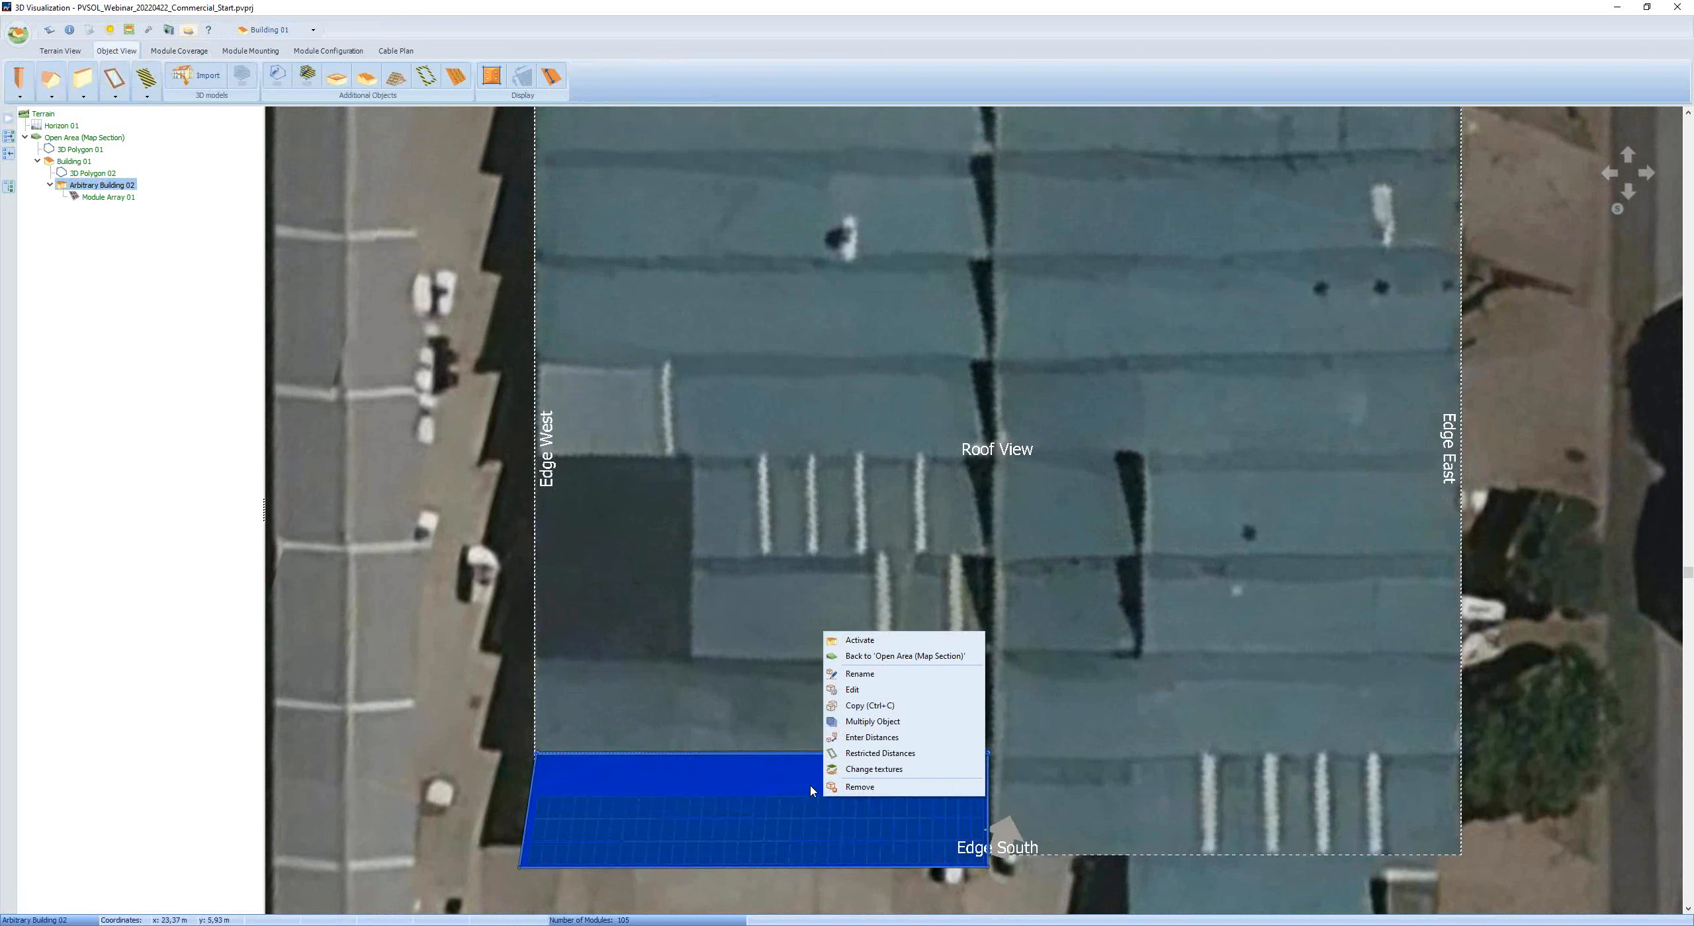
pyautogui.click(872, 721)
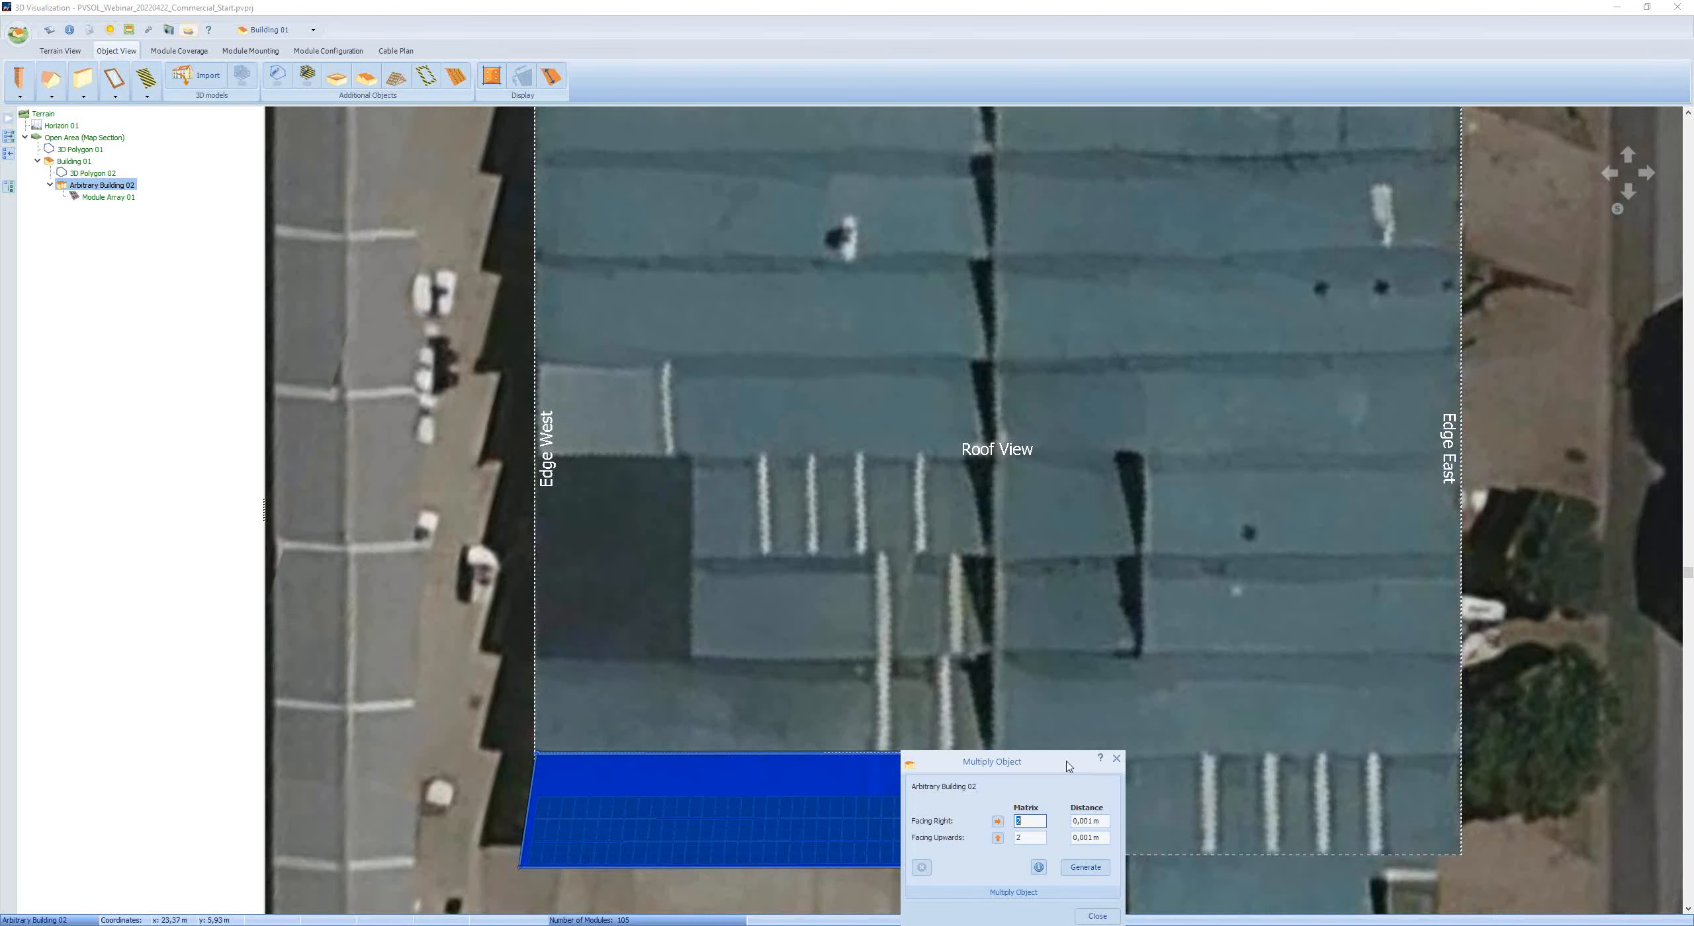
pyautogui.moveTo(1069, 763); pyautogui.dragTo(1163, 454)
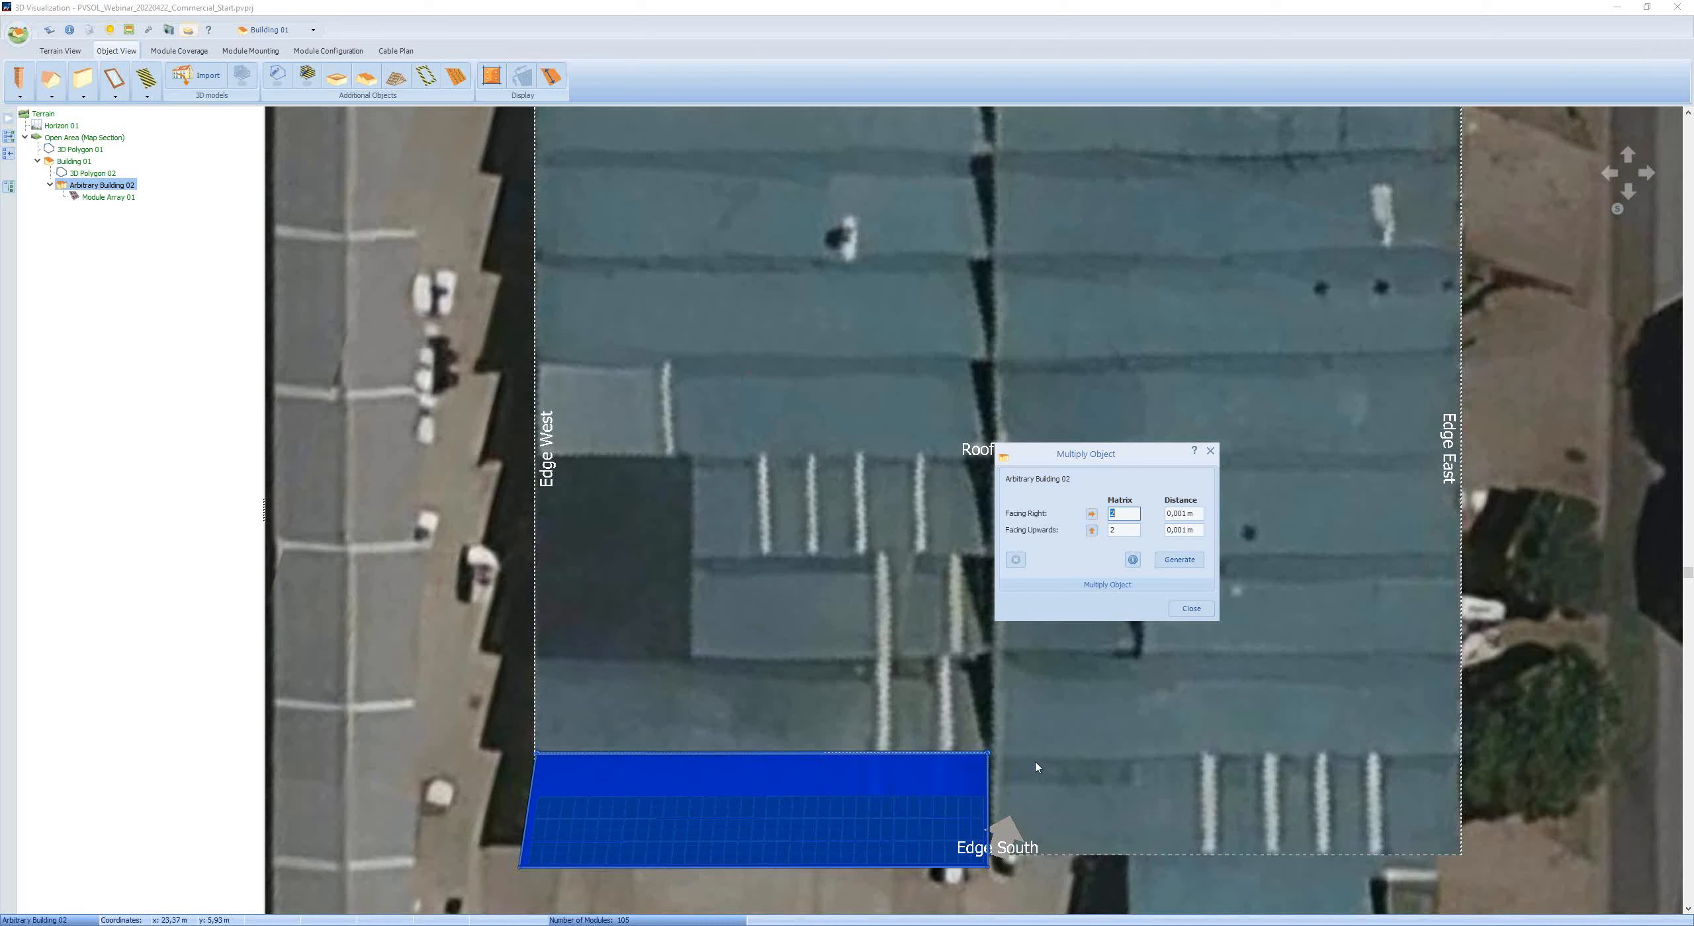
pyautogui.doubleClick(1122, 528)
pyautogui.click(1180, 560)
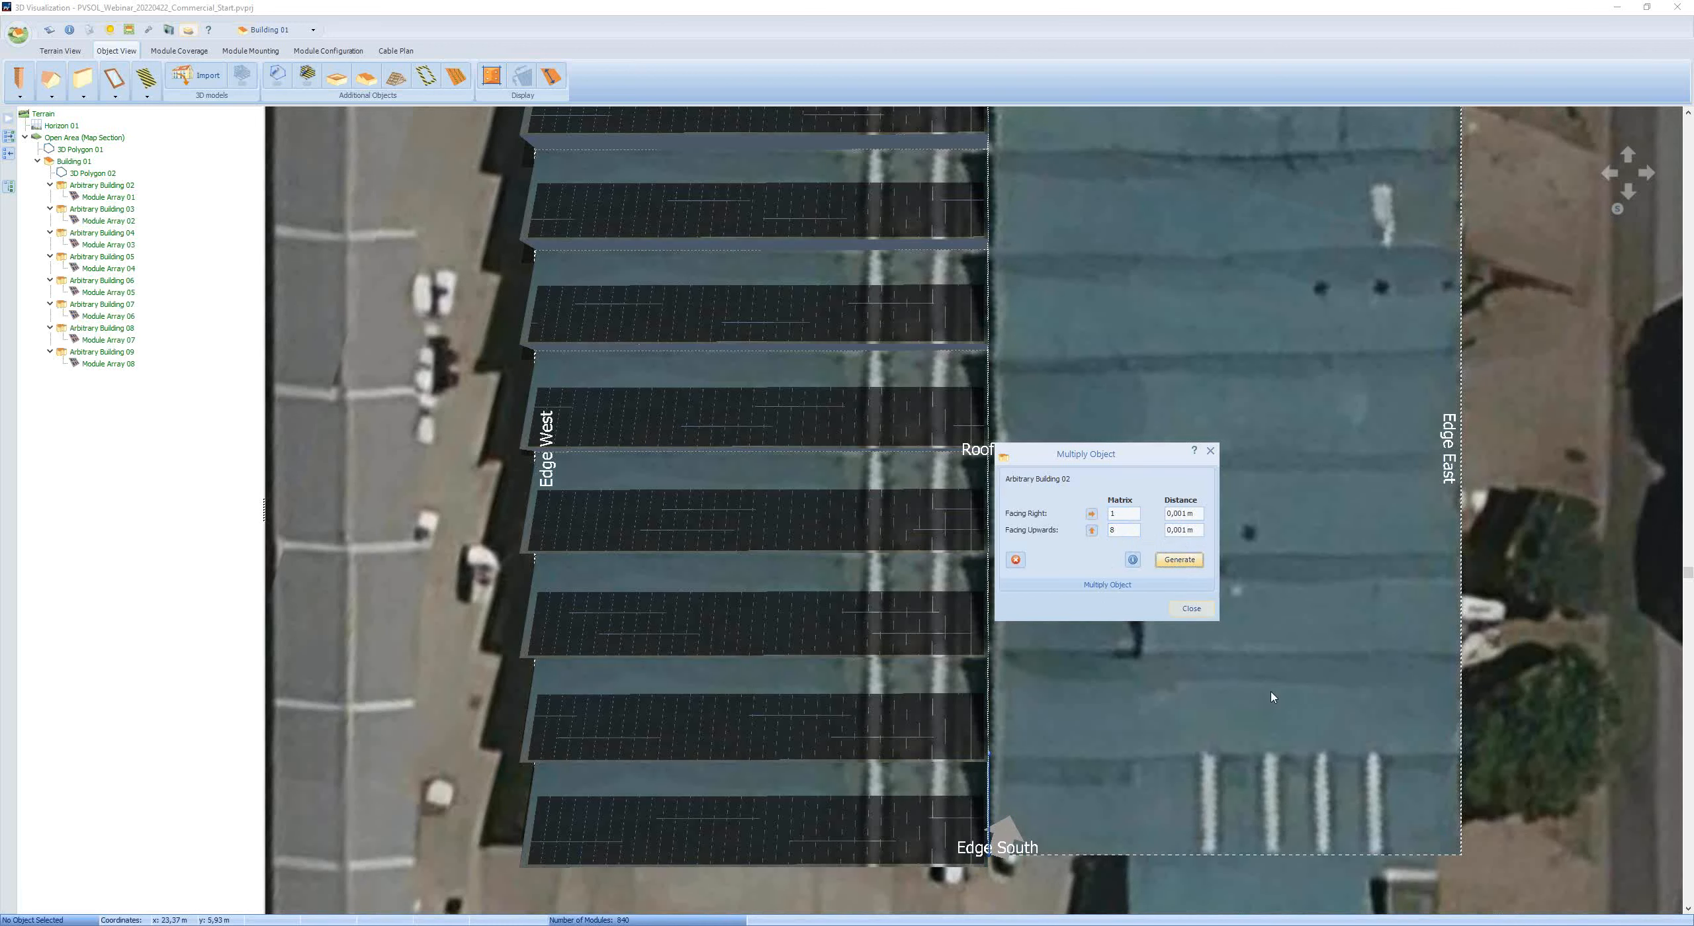
pyautogui.click(1191, 608)
# - Place a fireproof wall 0,8 m wide at the roof's south edge, just east of the bays
pyautogui.scroll(-3, 1187, 635)
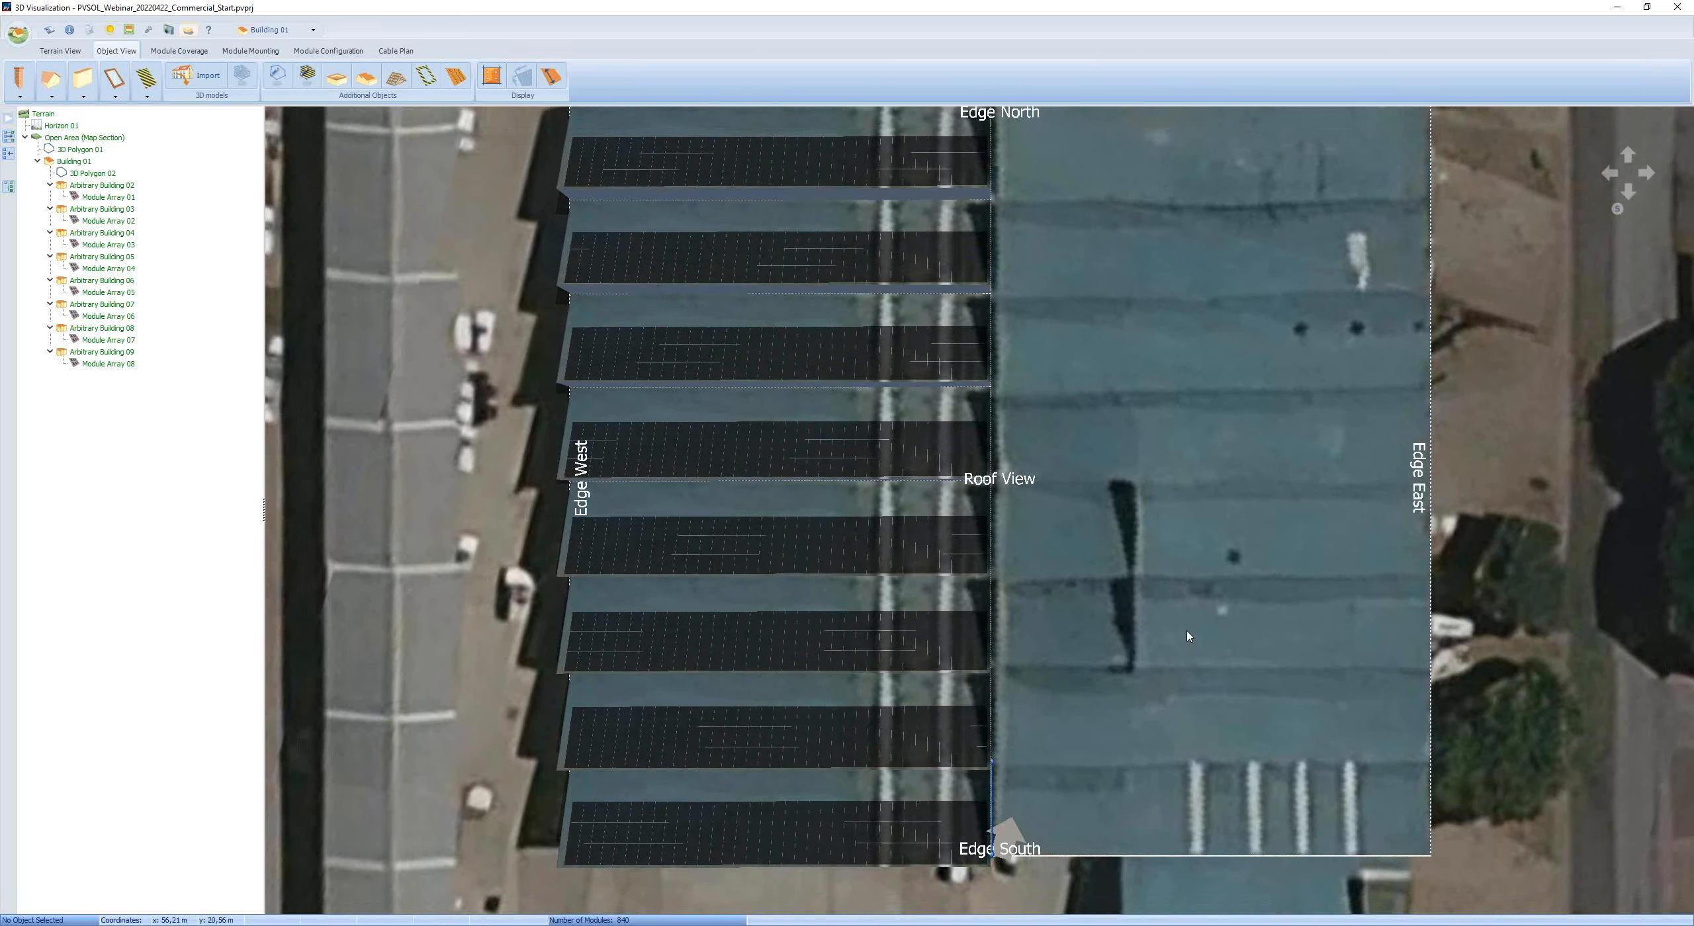
pyautogui.moveTo(1175, 643); pyautogui.dragTo(1104, 658)
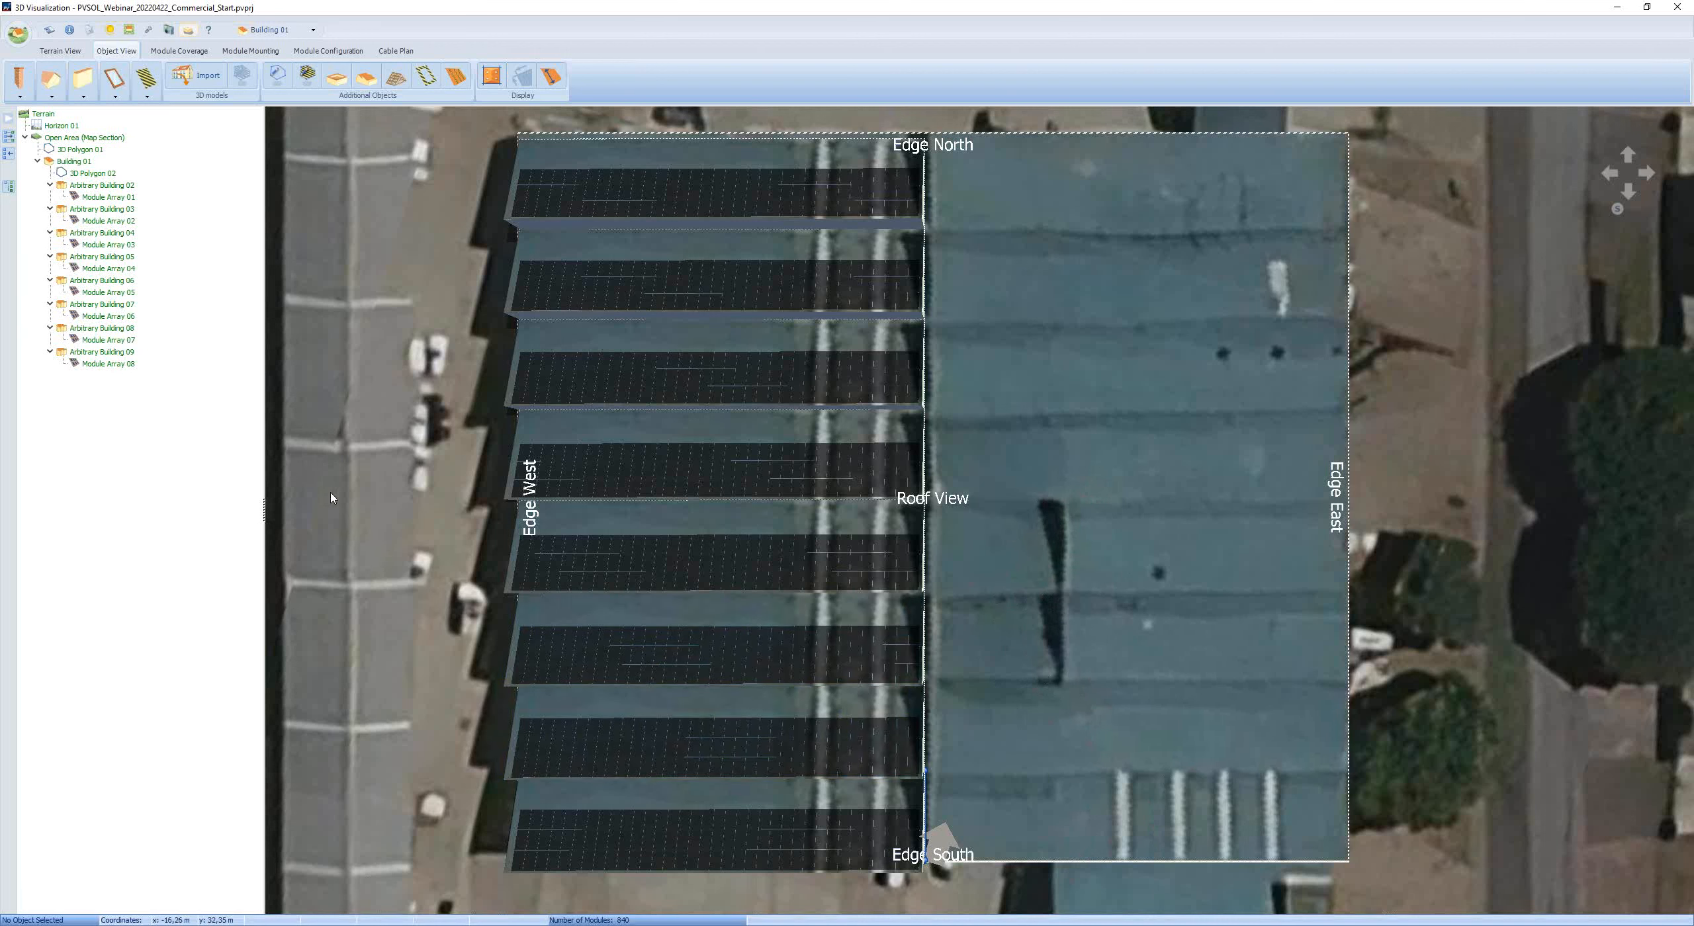
pyautogui.click(82, 98)
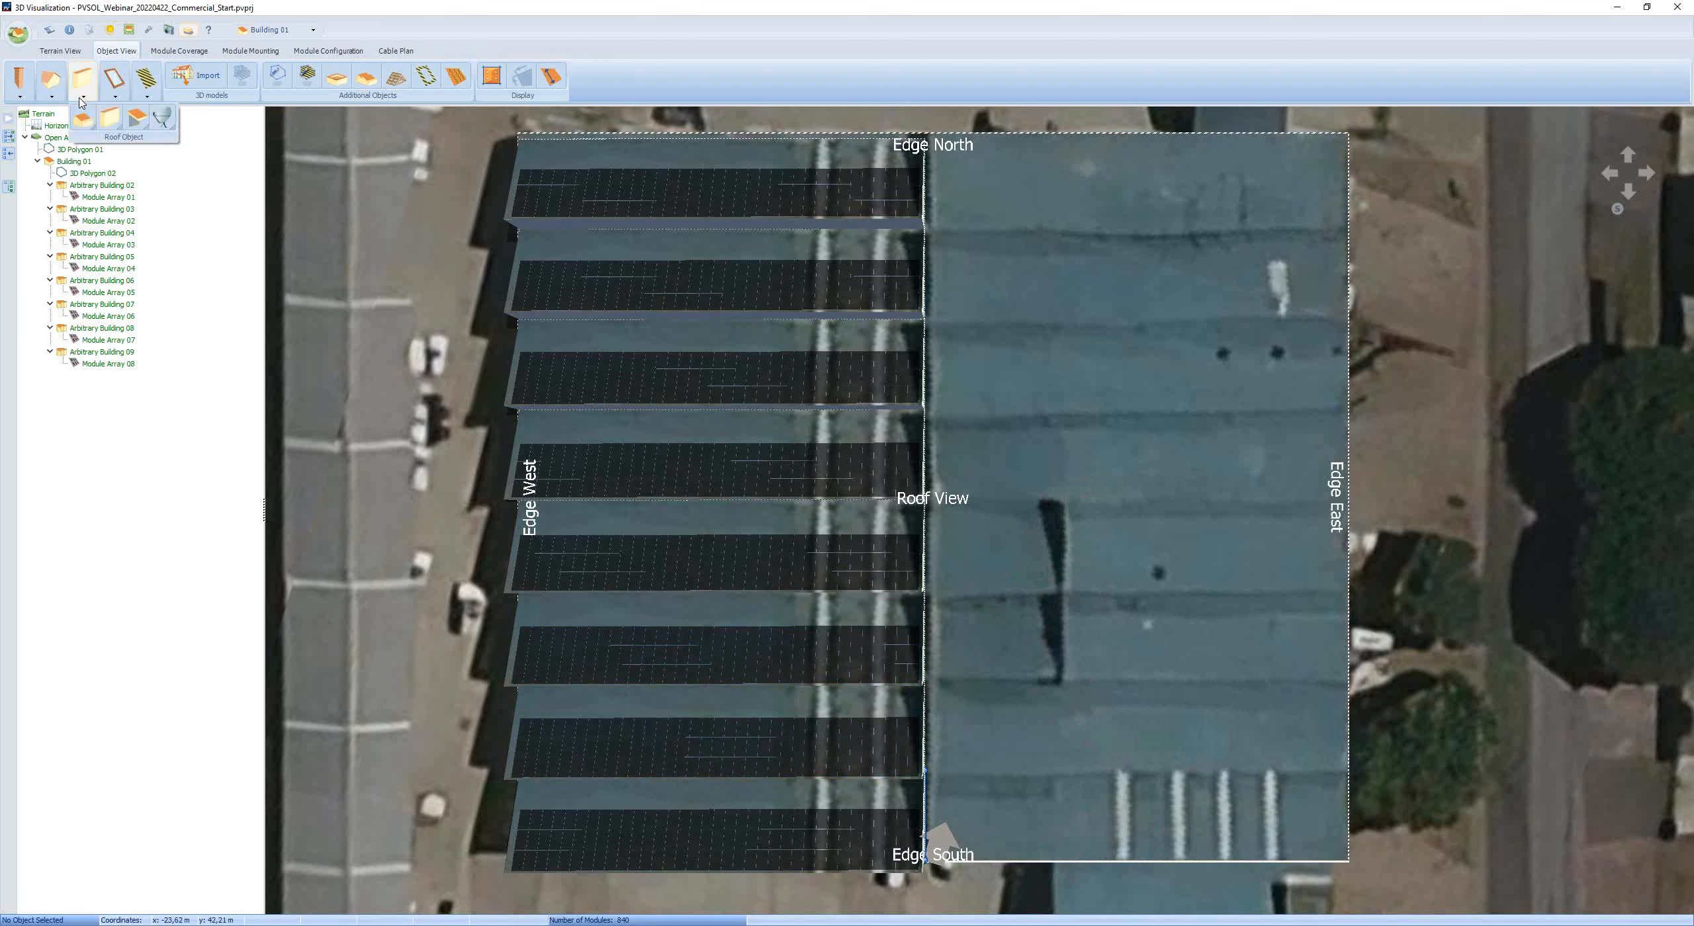
pyautogui.moveTo(110, 128); pyautogui.dragTo(1065, 832)
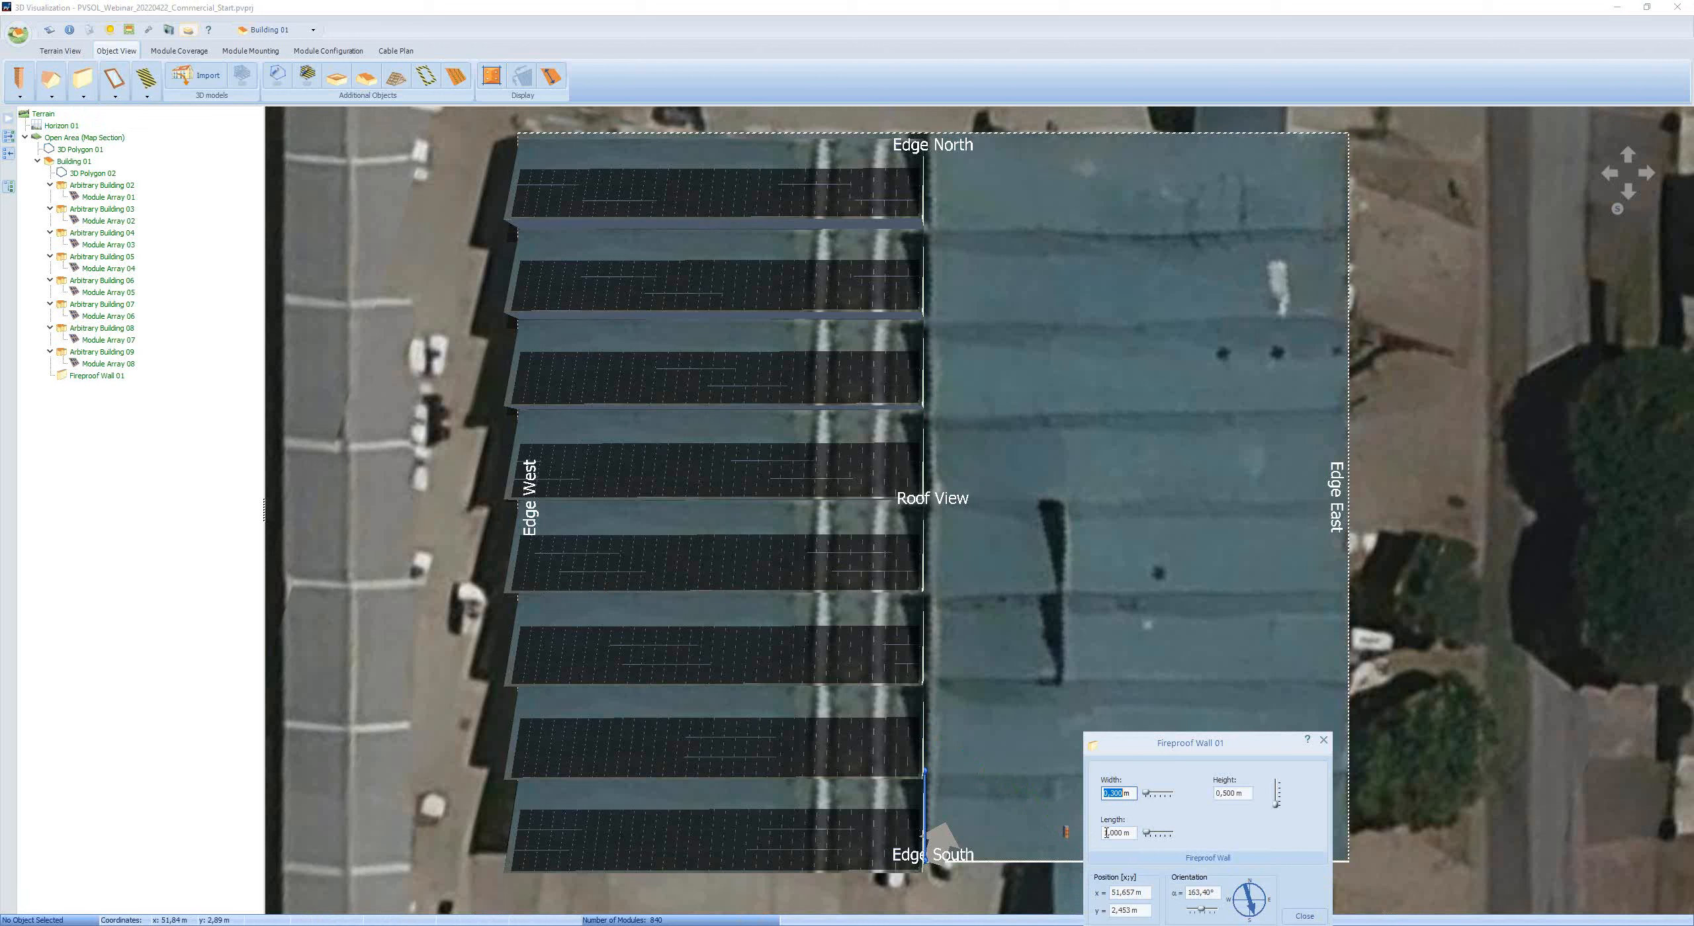
pyautogui.write('0')
pyautogui.click(1301, 916)
pyautogui.click(985, 858)
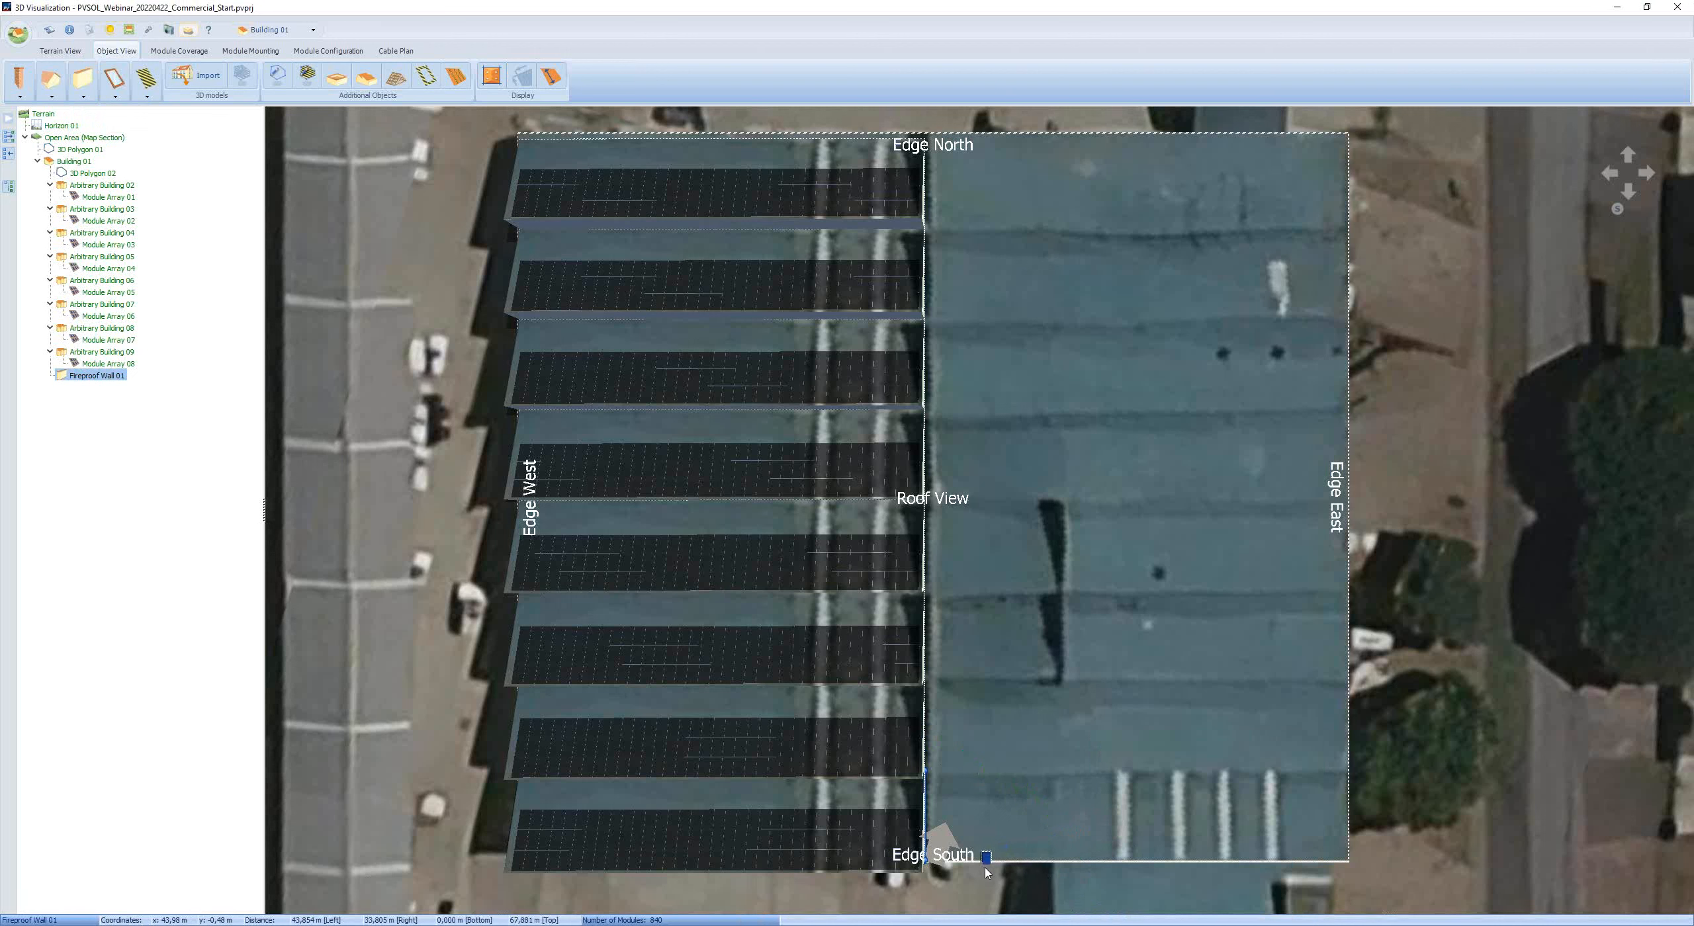
# - Extend the fireproof wall to a length of 68,8 m and move it against the eastern ends of the bays
pyautogui.moveTo(986, 861); pyautogui.dragTo(985, 862)
pyautogui.doubleClick(985, 860)
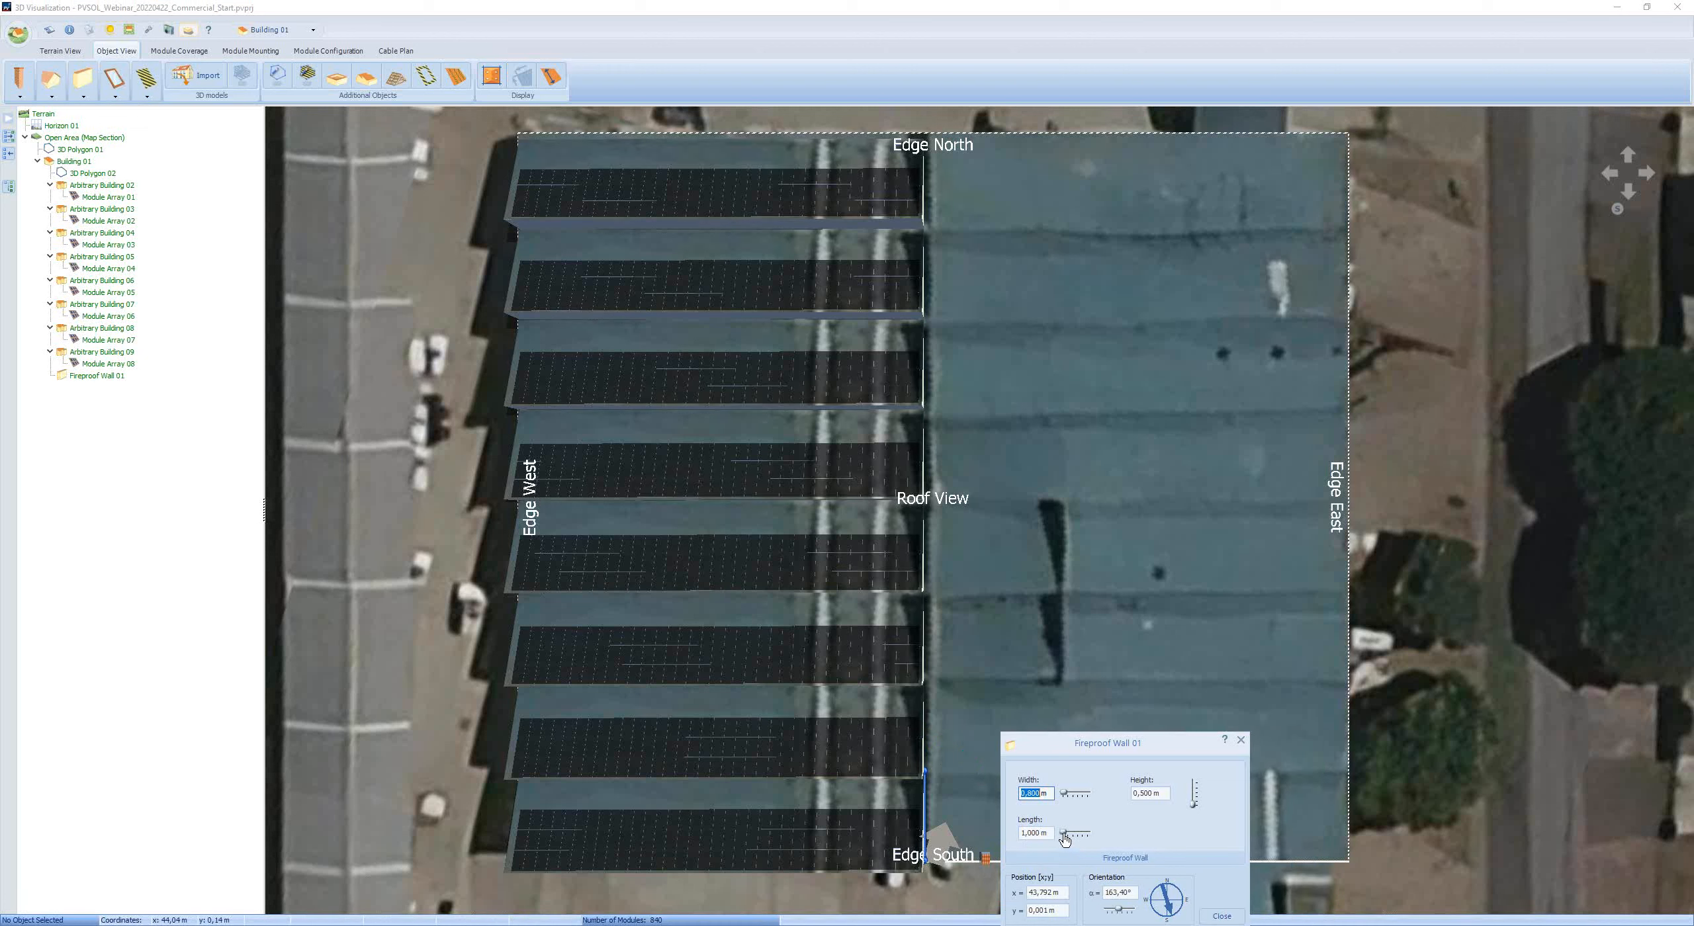
pyautogui.moveTo(1063, 838); pyautogui.dragTo(1093, 842)
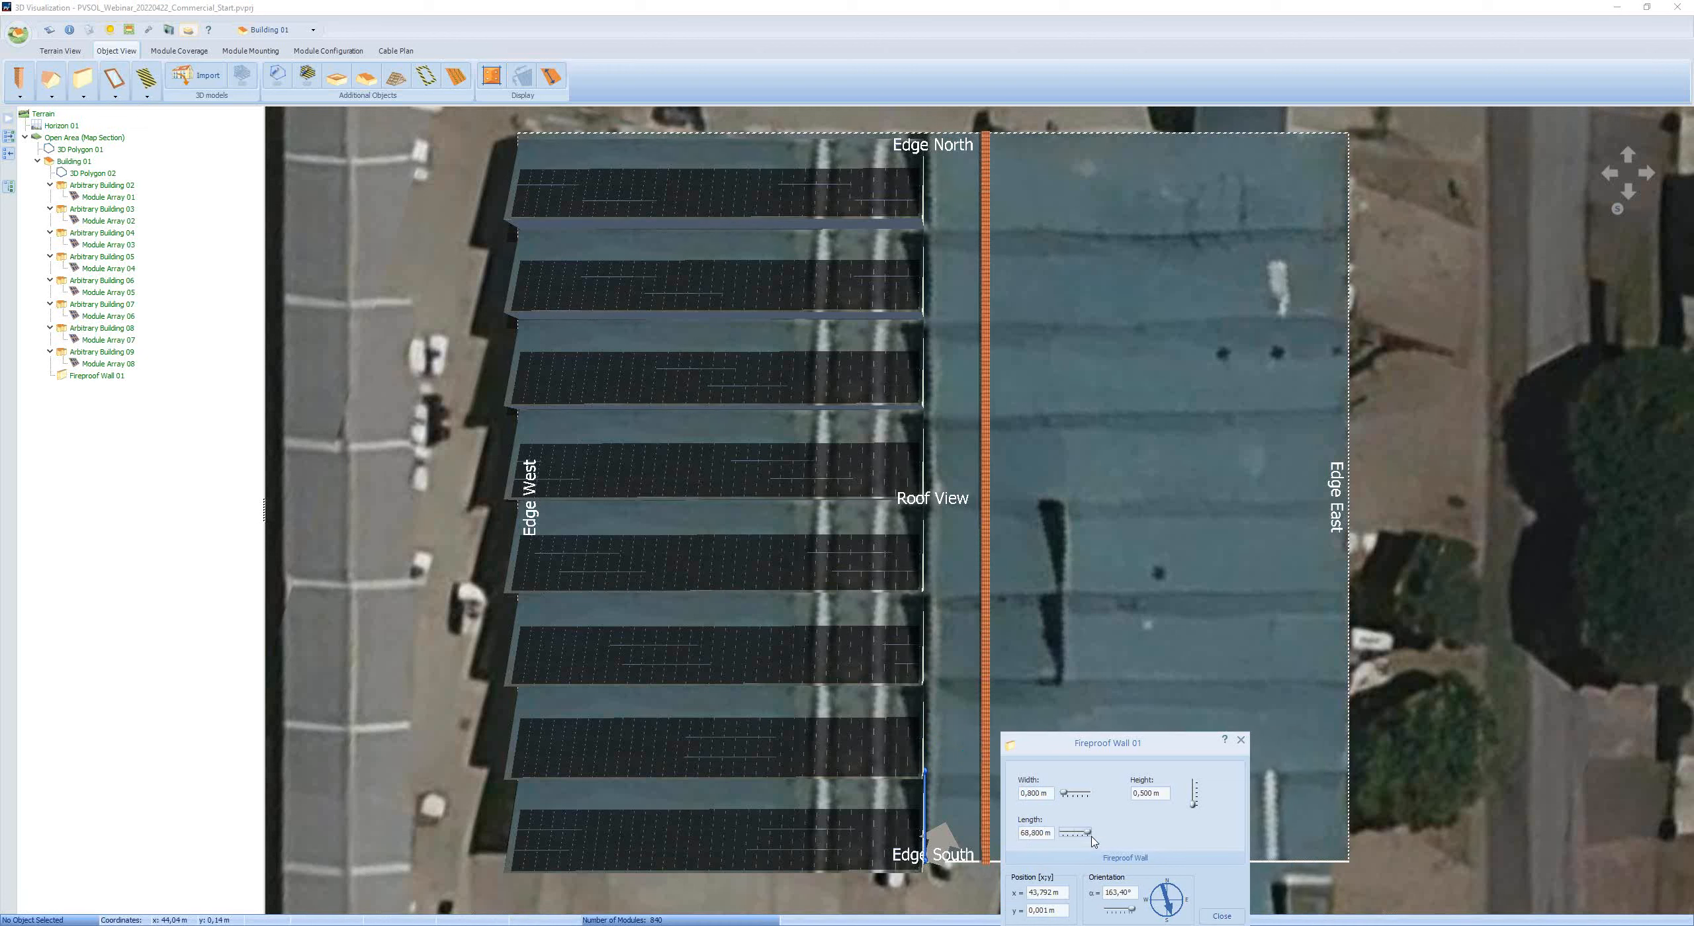
pyautogui.click(1222, 916)
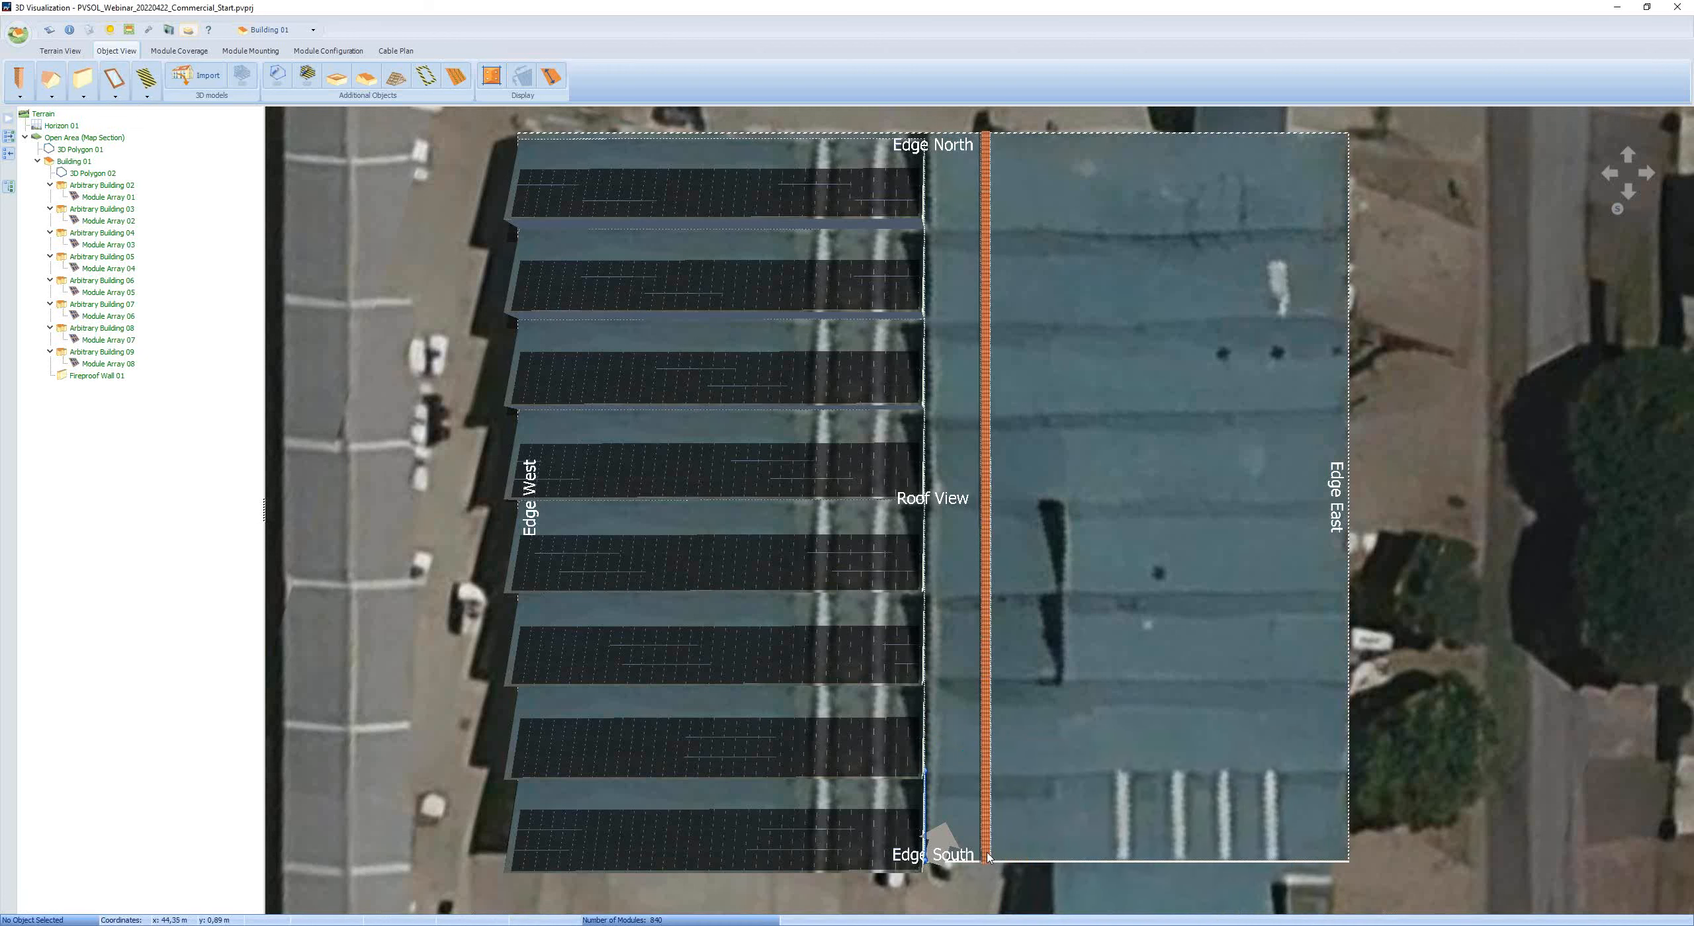
pyautogui.moveTo(987, 858); pyautogui.dragTo(890, 890)
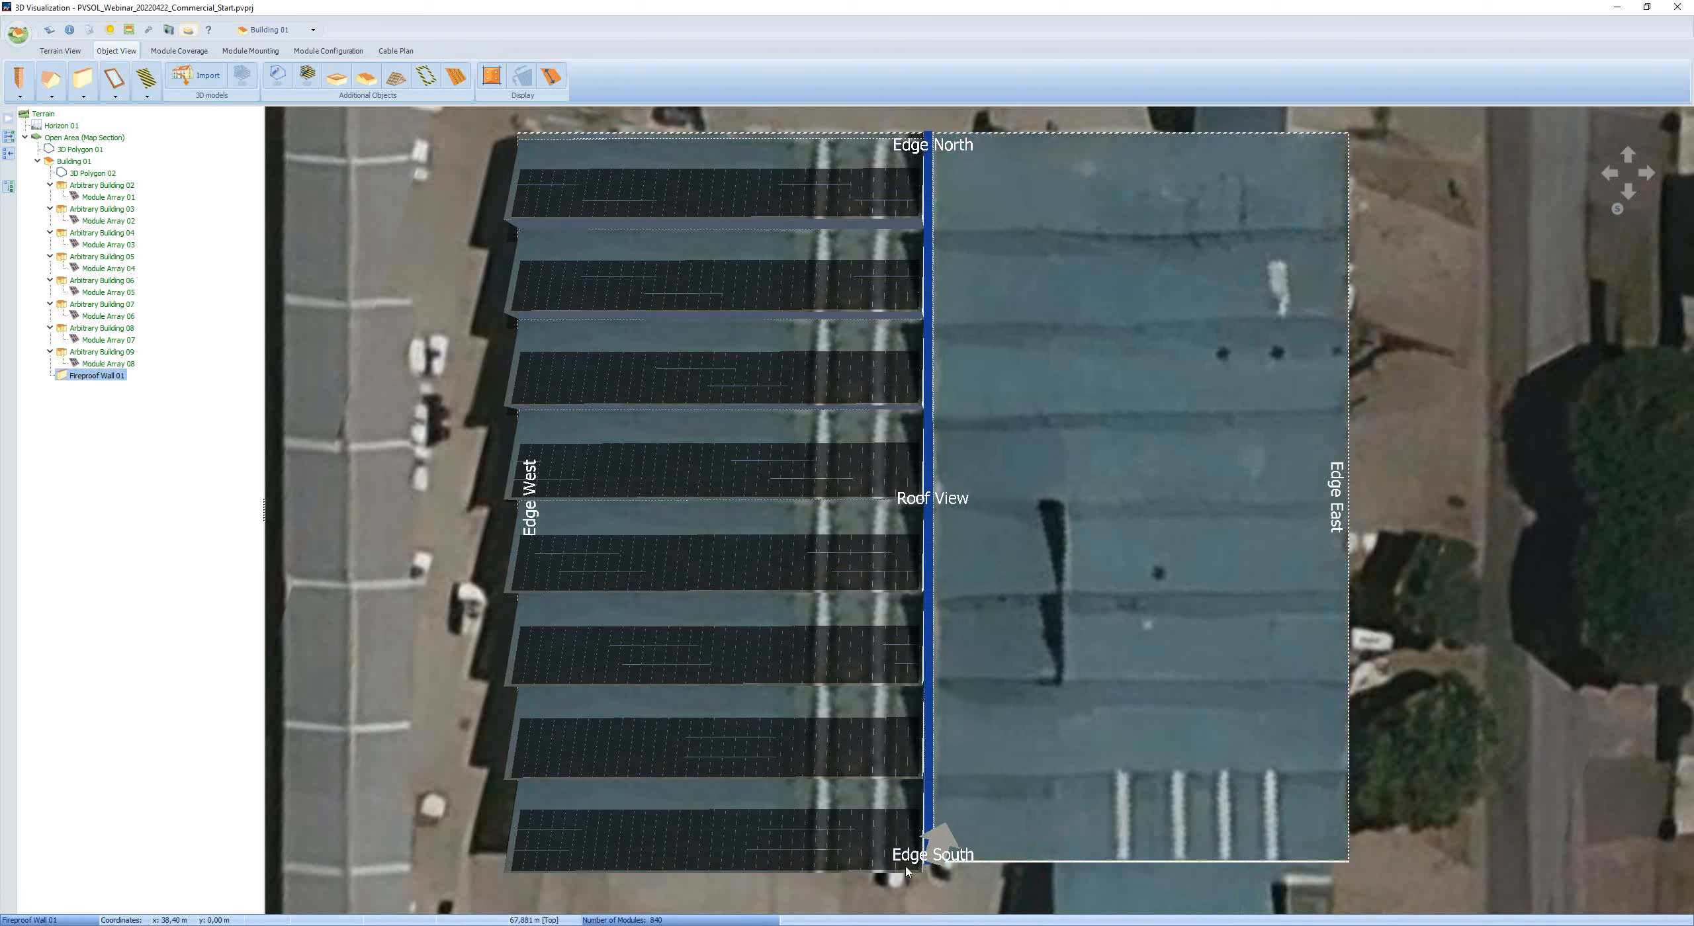
# - Set the height of the fireproof wall between the two roof halves to 3,0 m
pyautogui.doubleClick(928, 732)
pyautogui.doubleClick(1085, 792)
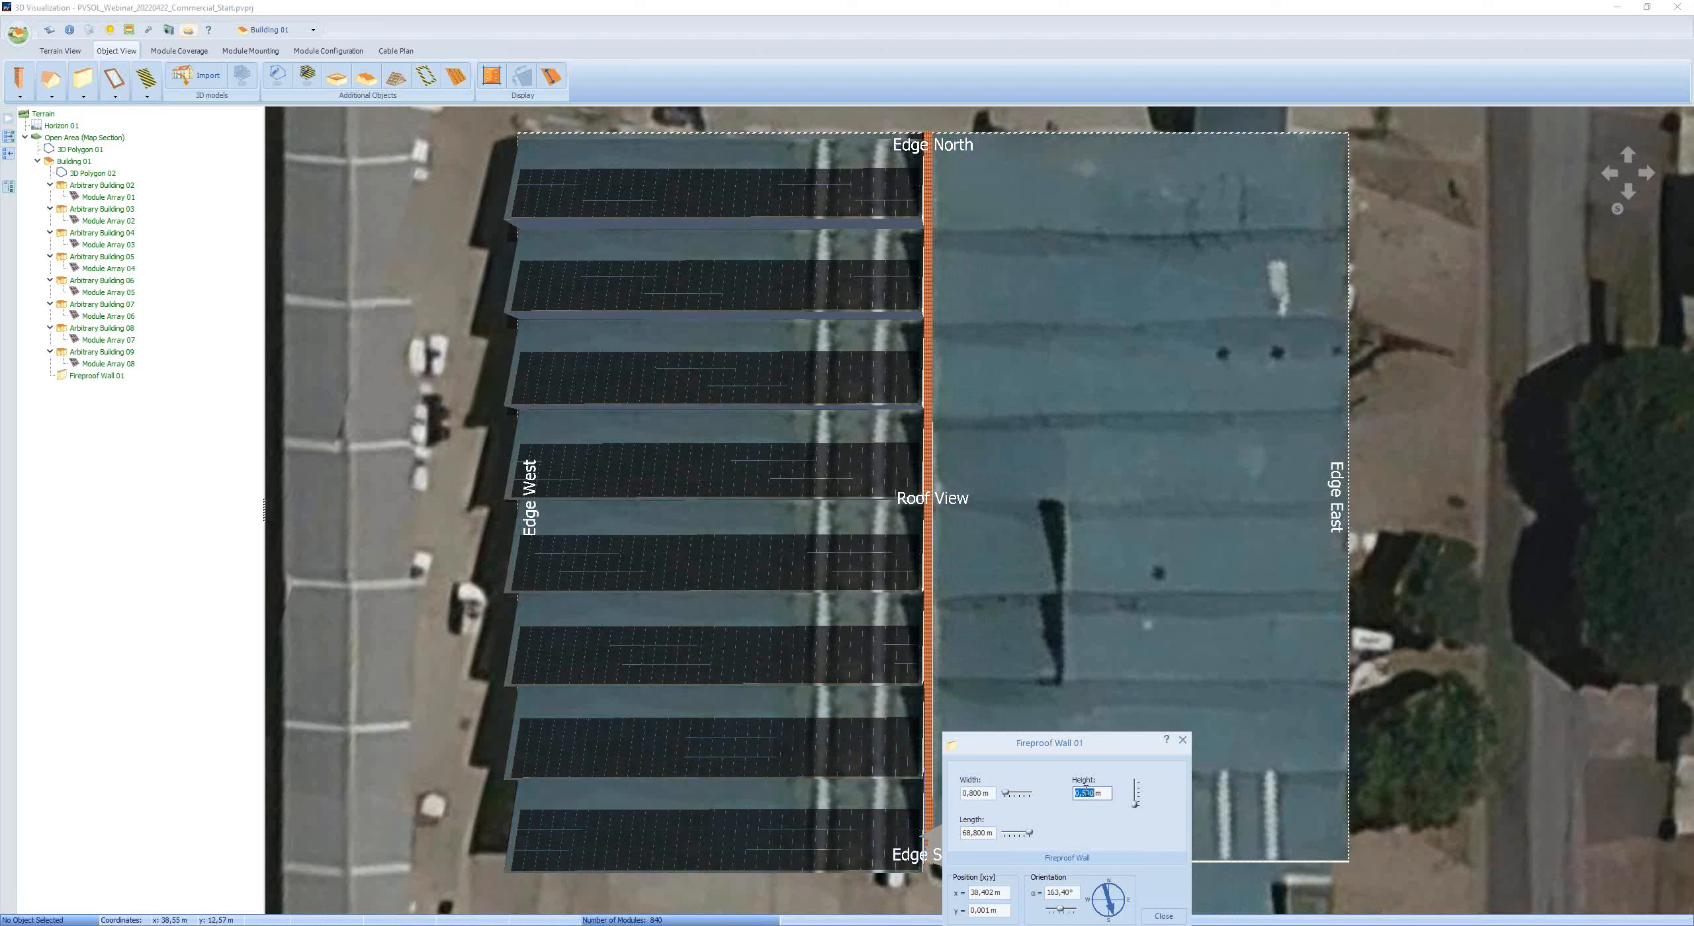
pyautogui.write('3,0')
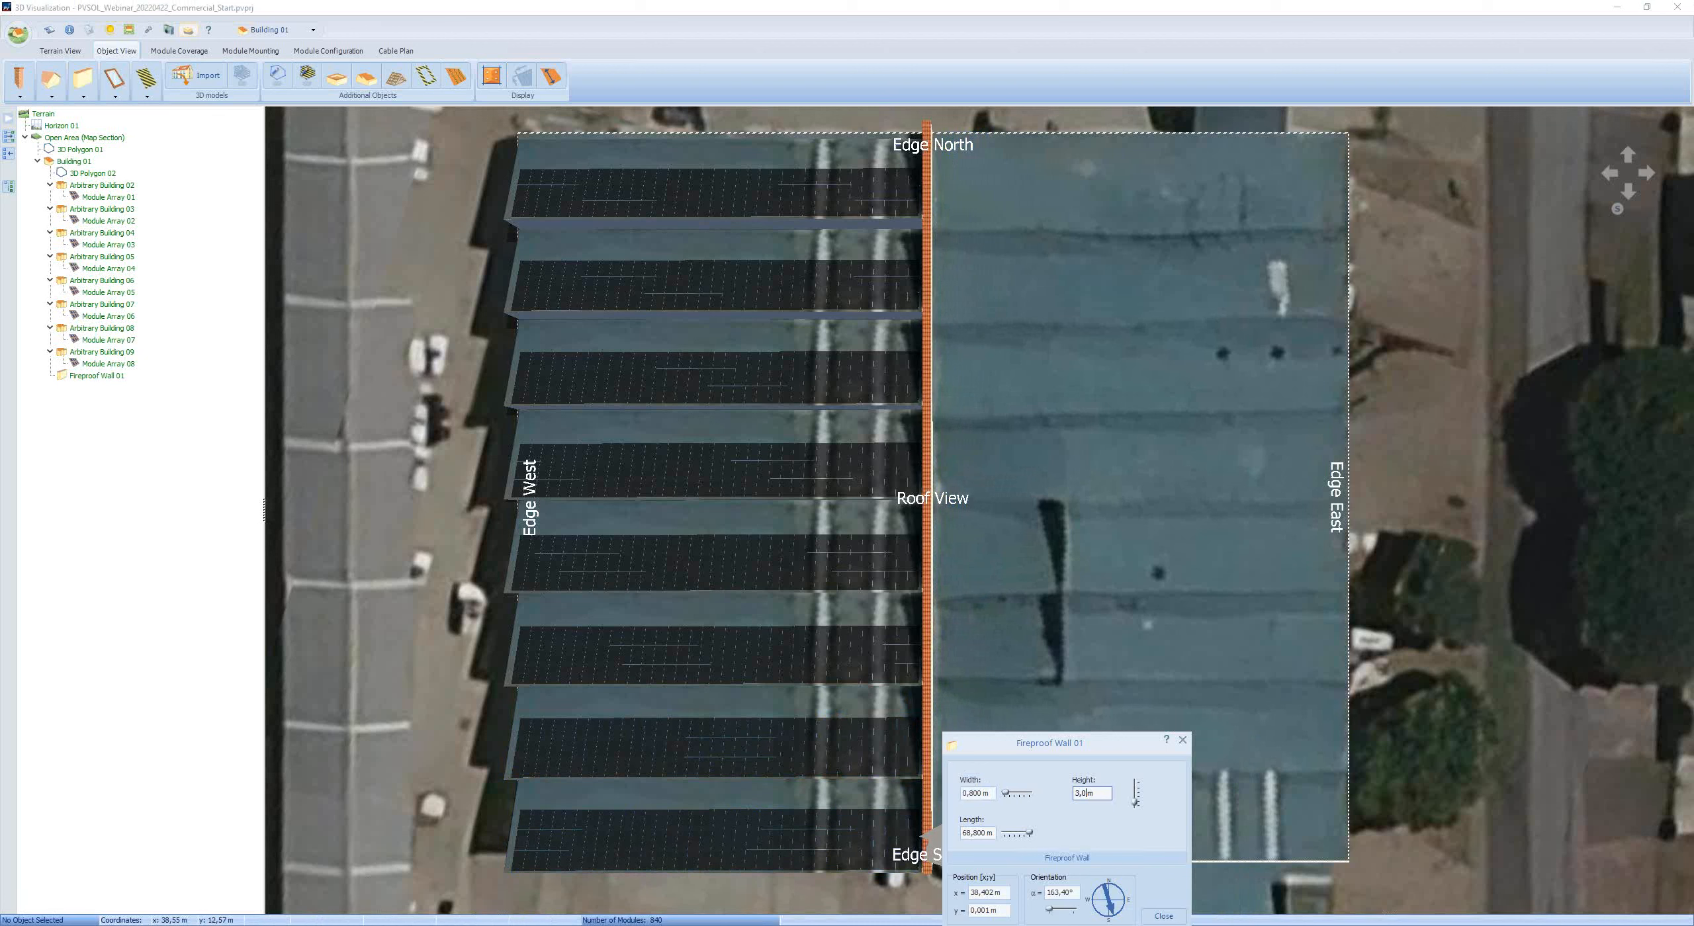
pyautogui.click(1168, 921)
# - Copy the southernmost module-covered bay and position the copy in the roof's southeastern corner, beside the fireproof wall
pyautogui.rightClick(733, 837)
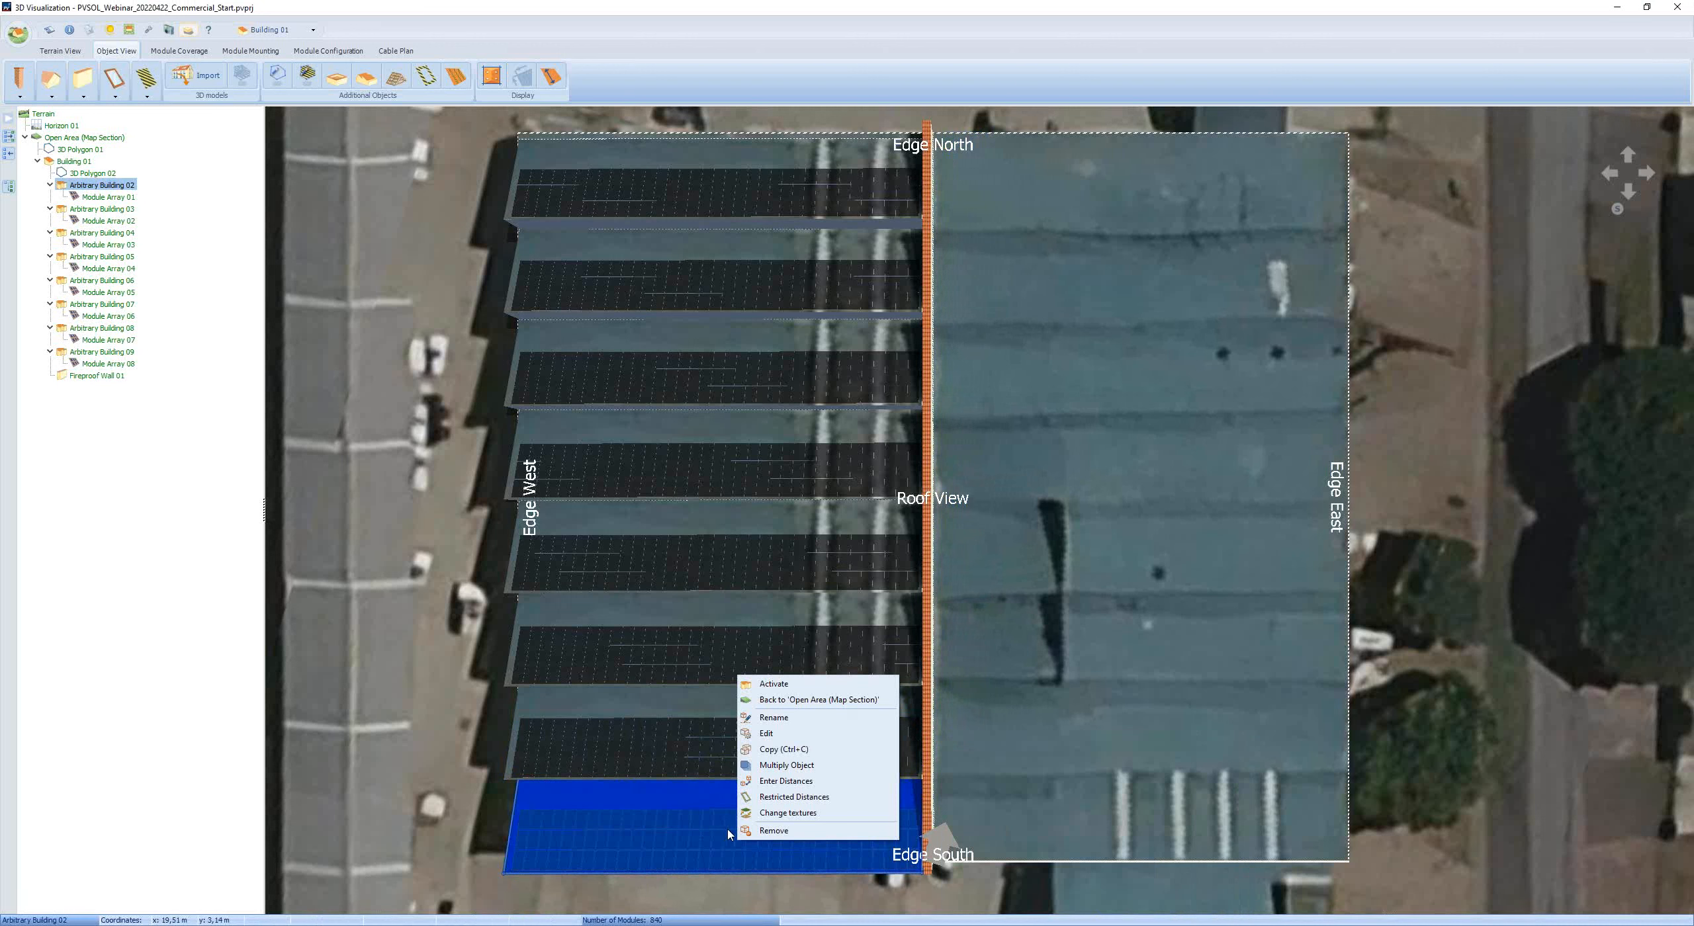
pyautogui.click(782, 751)
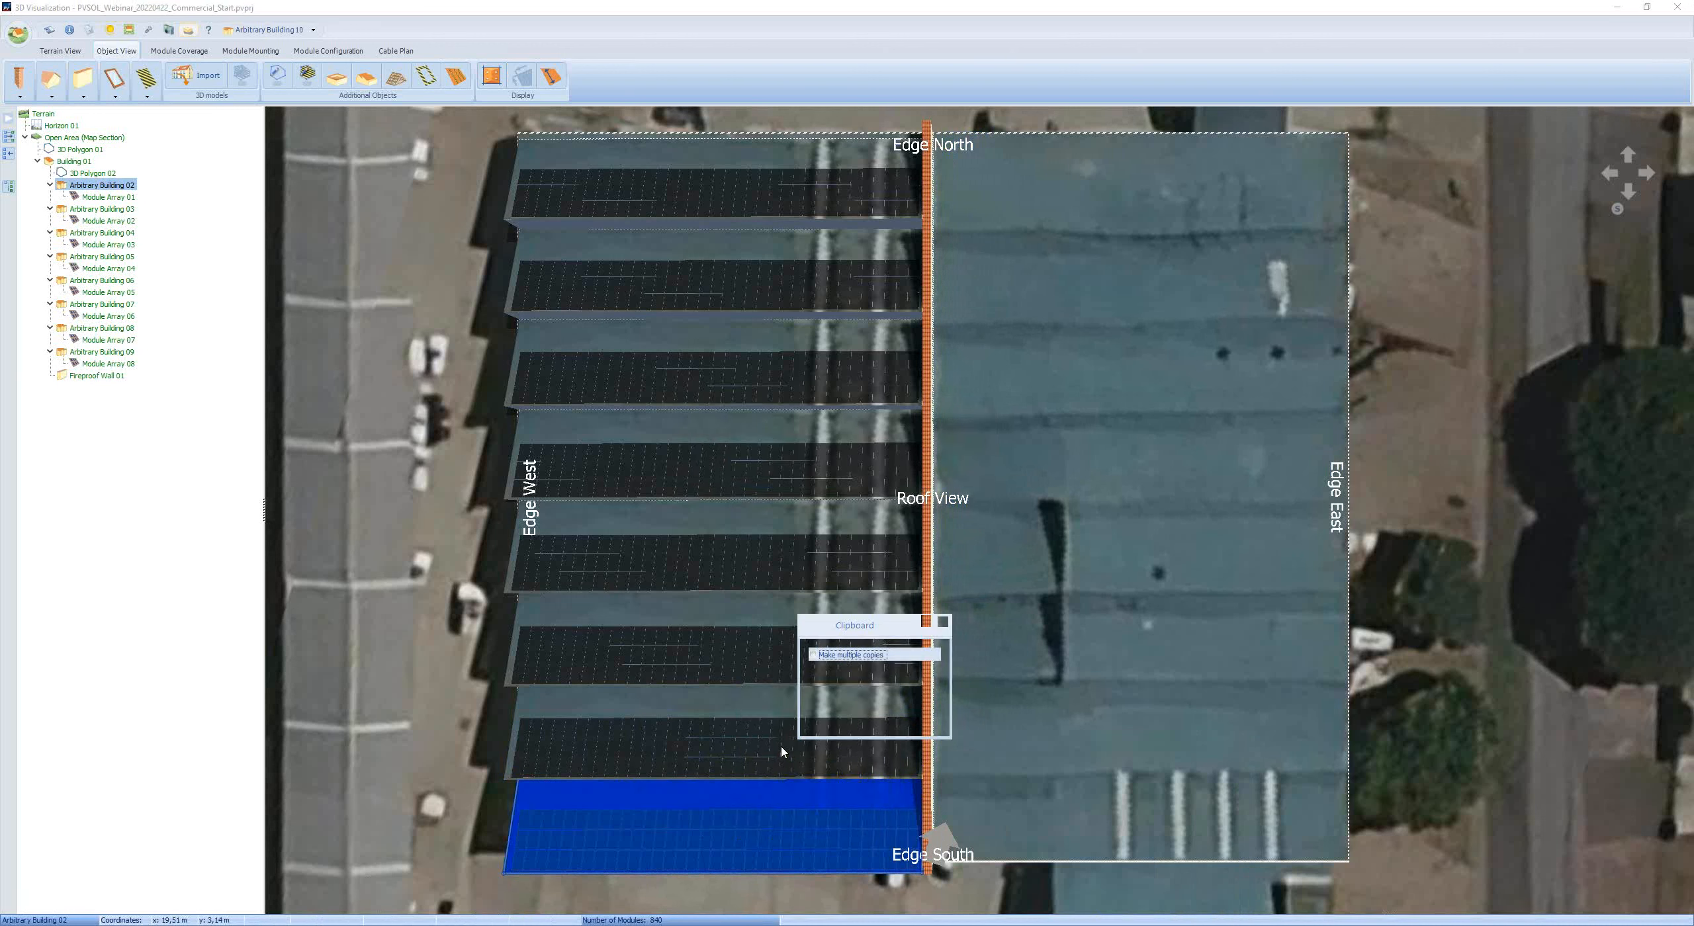
pyautogui.moveTo(891, 710); pyautogui.dragTo(1347, 723)
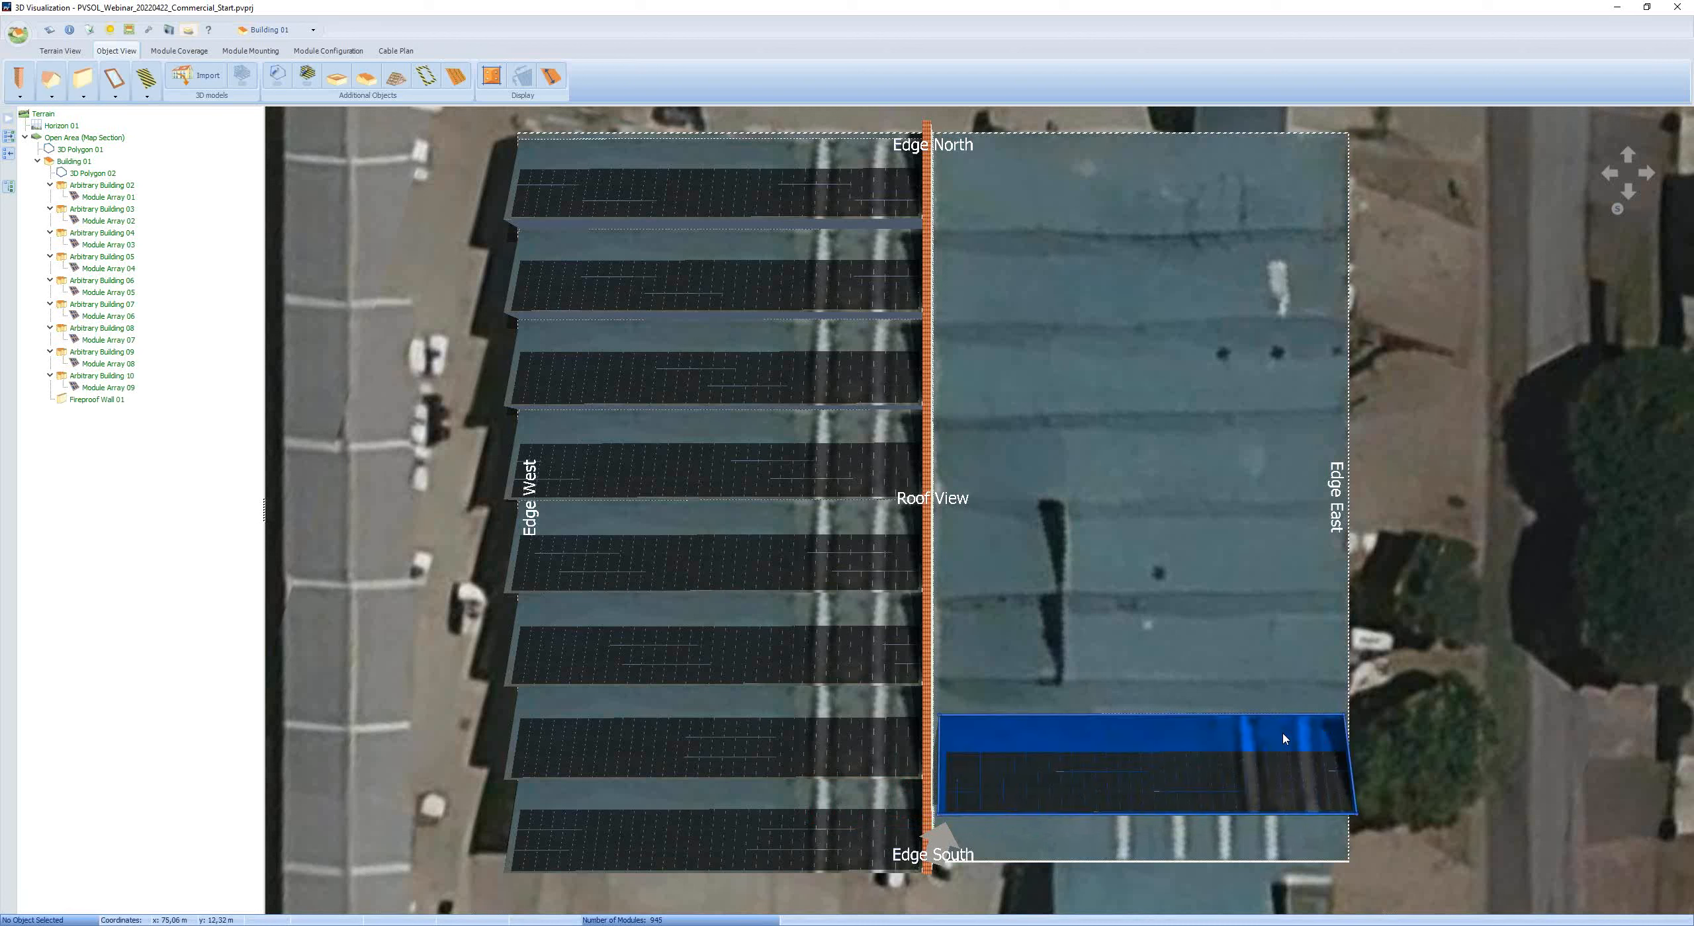
pyautogui.moveTo(1226, 741); pyautogui.dragTo(1340, 780)
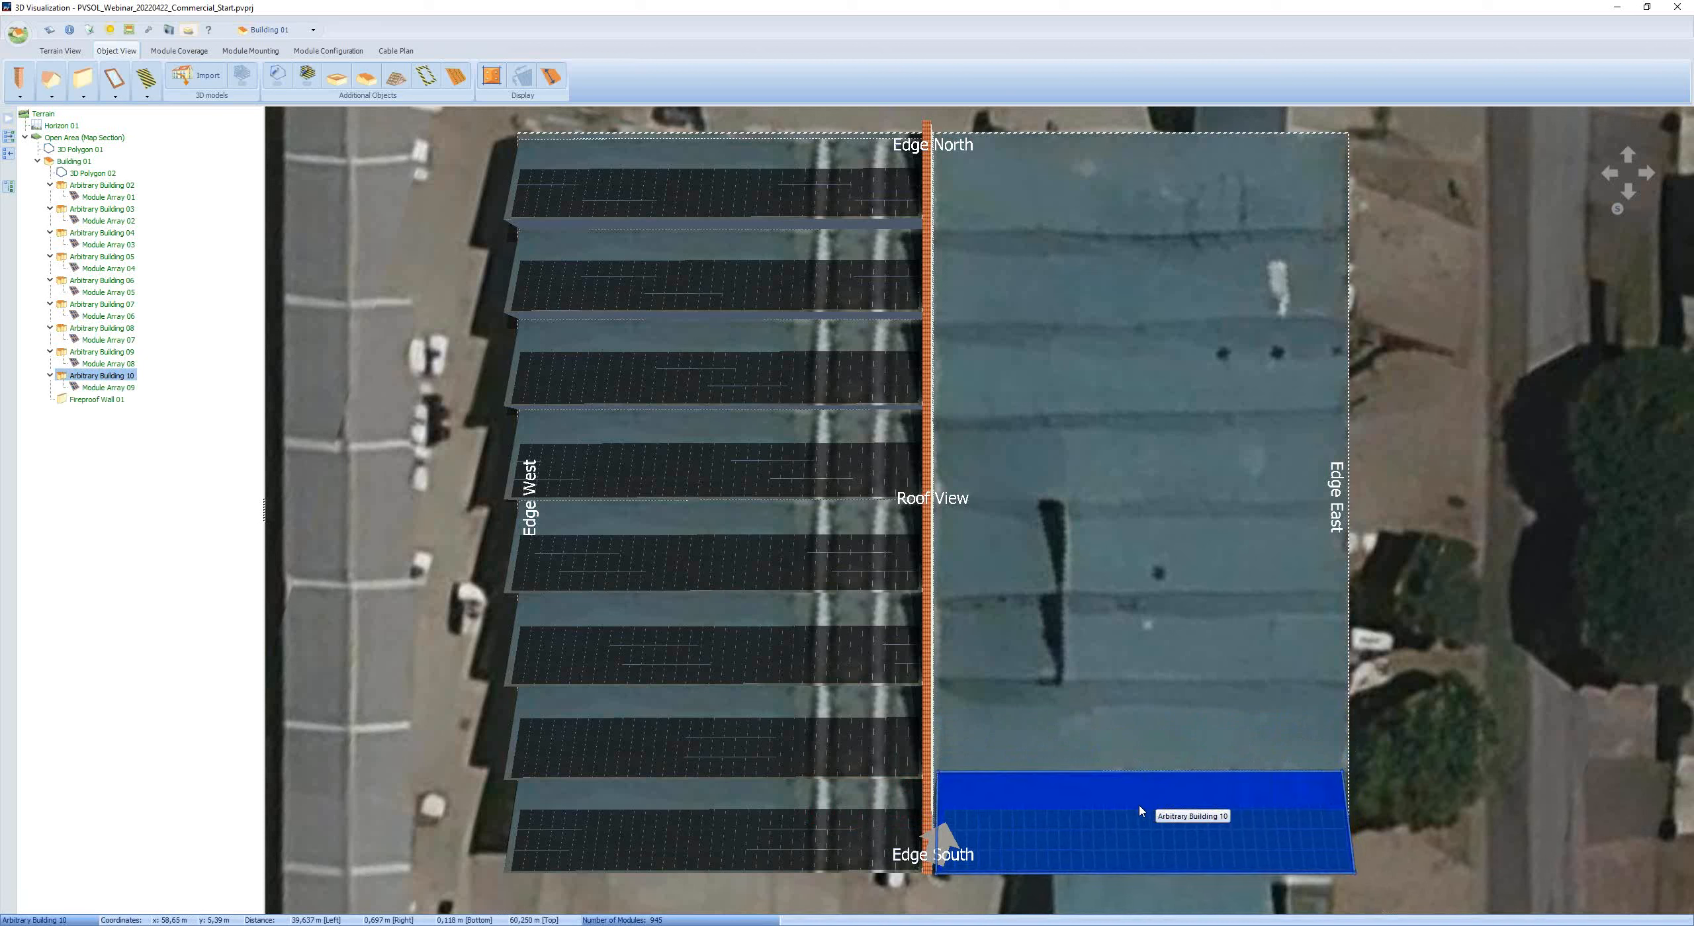
pyautogui.moveTo(1143, 808); pyautogui.dragTo(1348, 781)
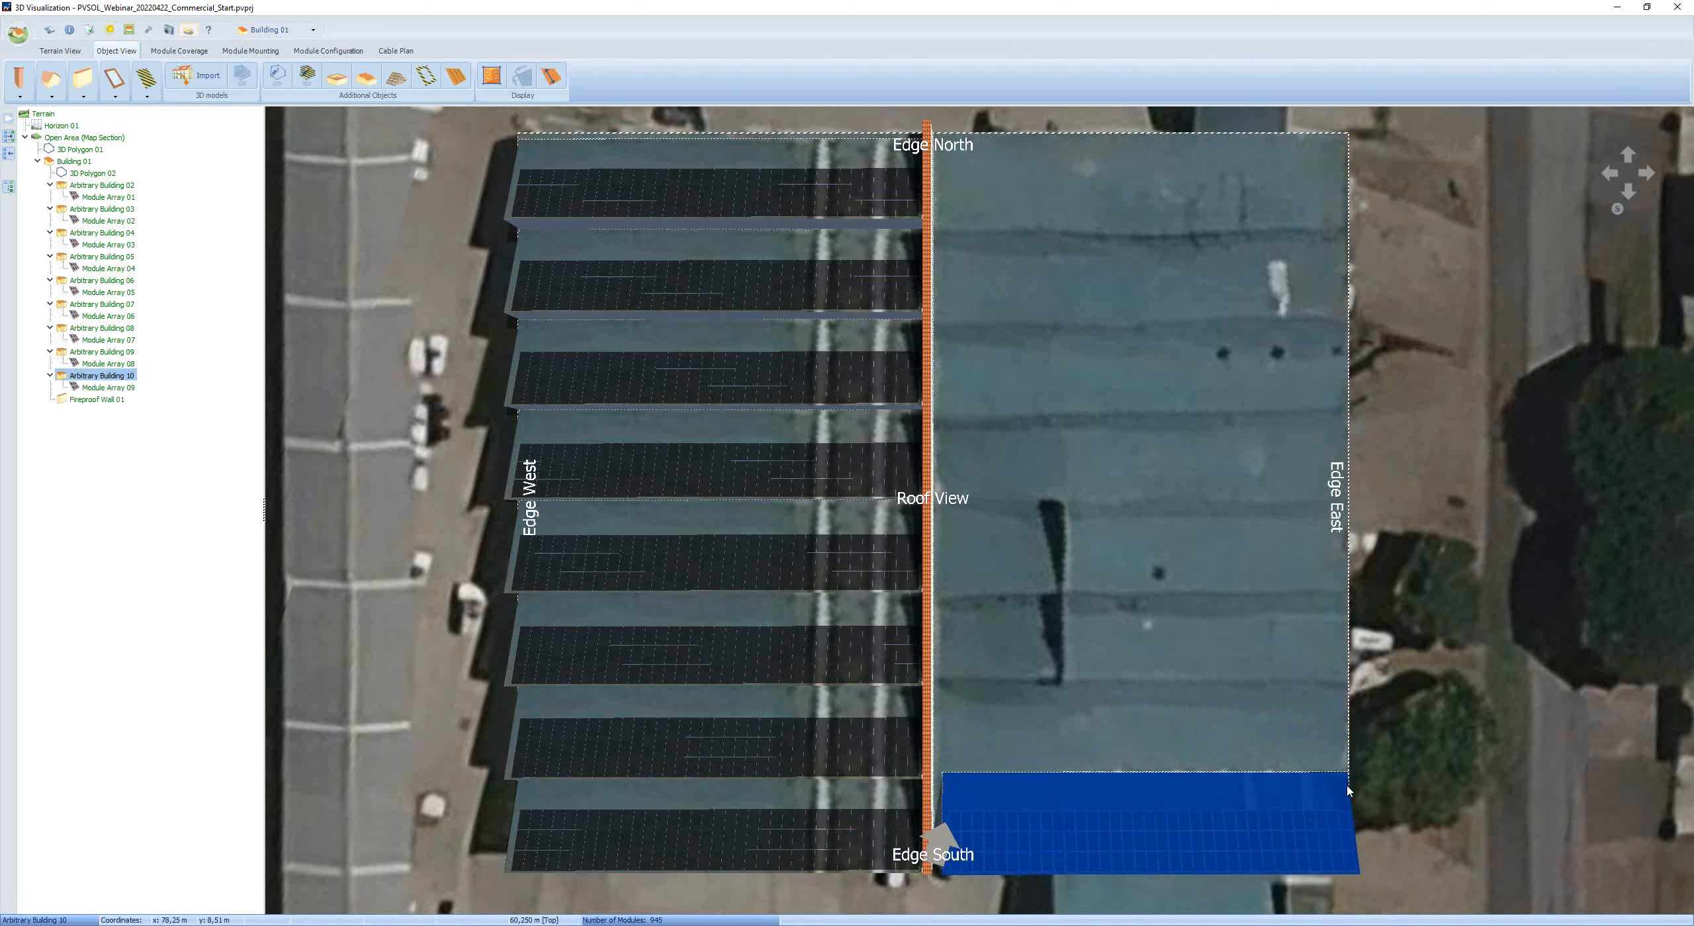
# - Multiply the copied southeastern bay in a matrix of 1 facing right by 8 facing upwards
pyautogui.rightClick(1248, 792)
pyautogui.click(1308, 724)
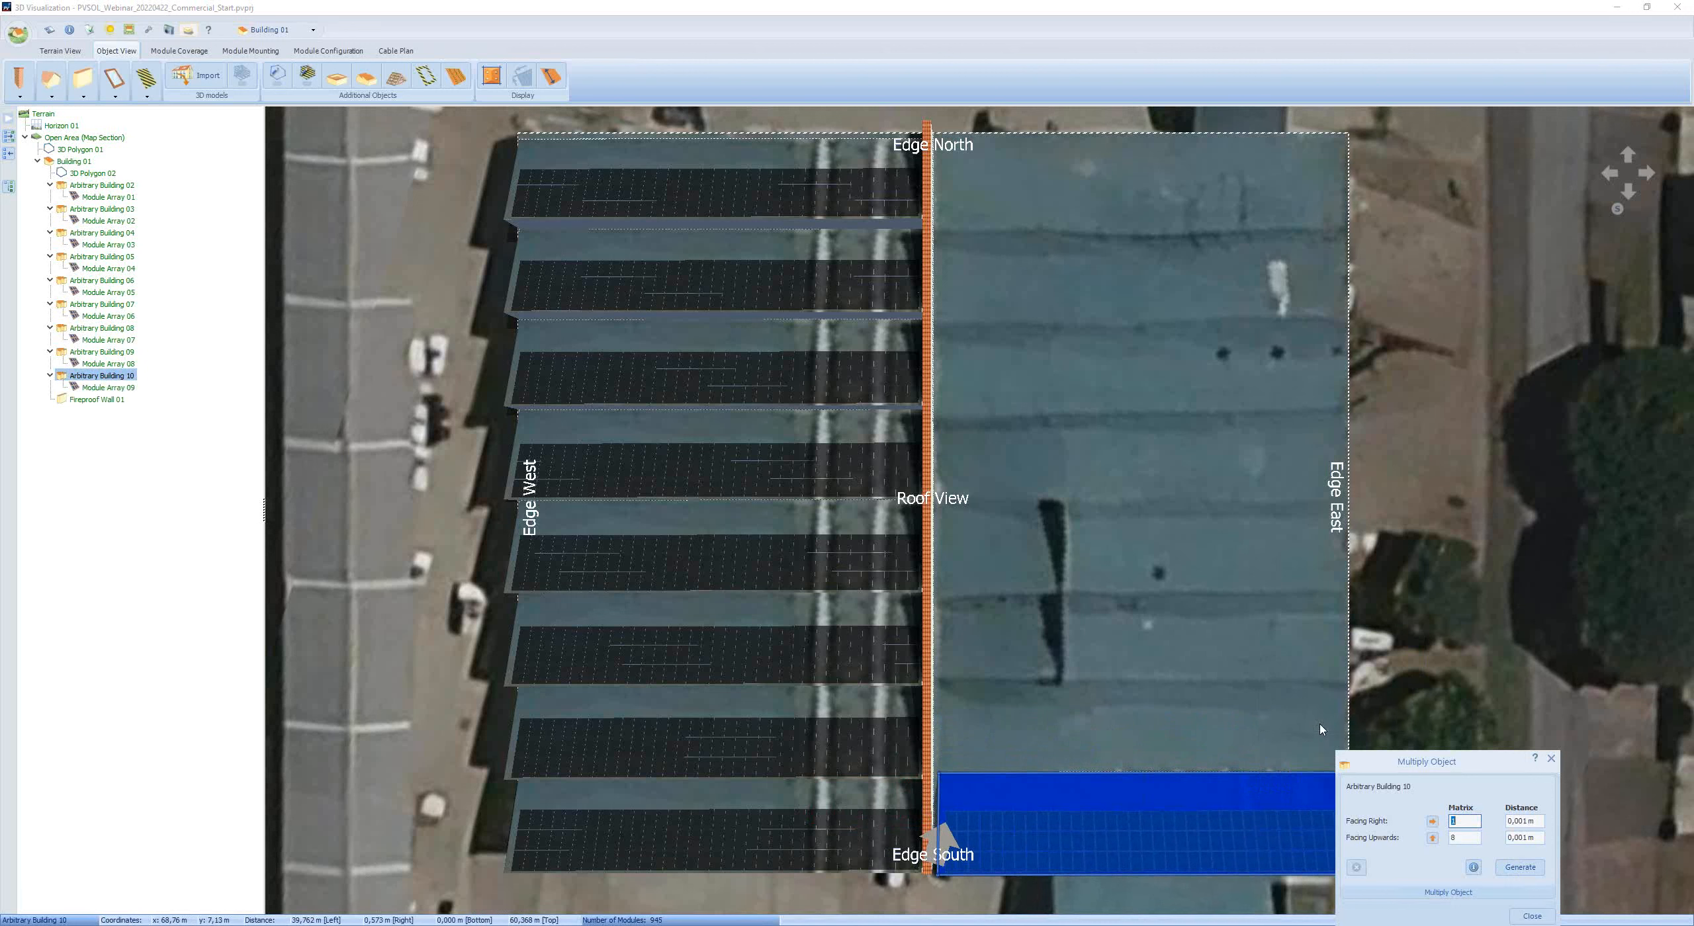
pyautogui.click(1509, 867)
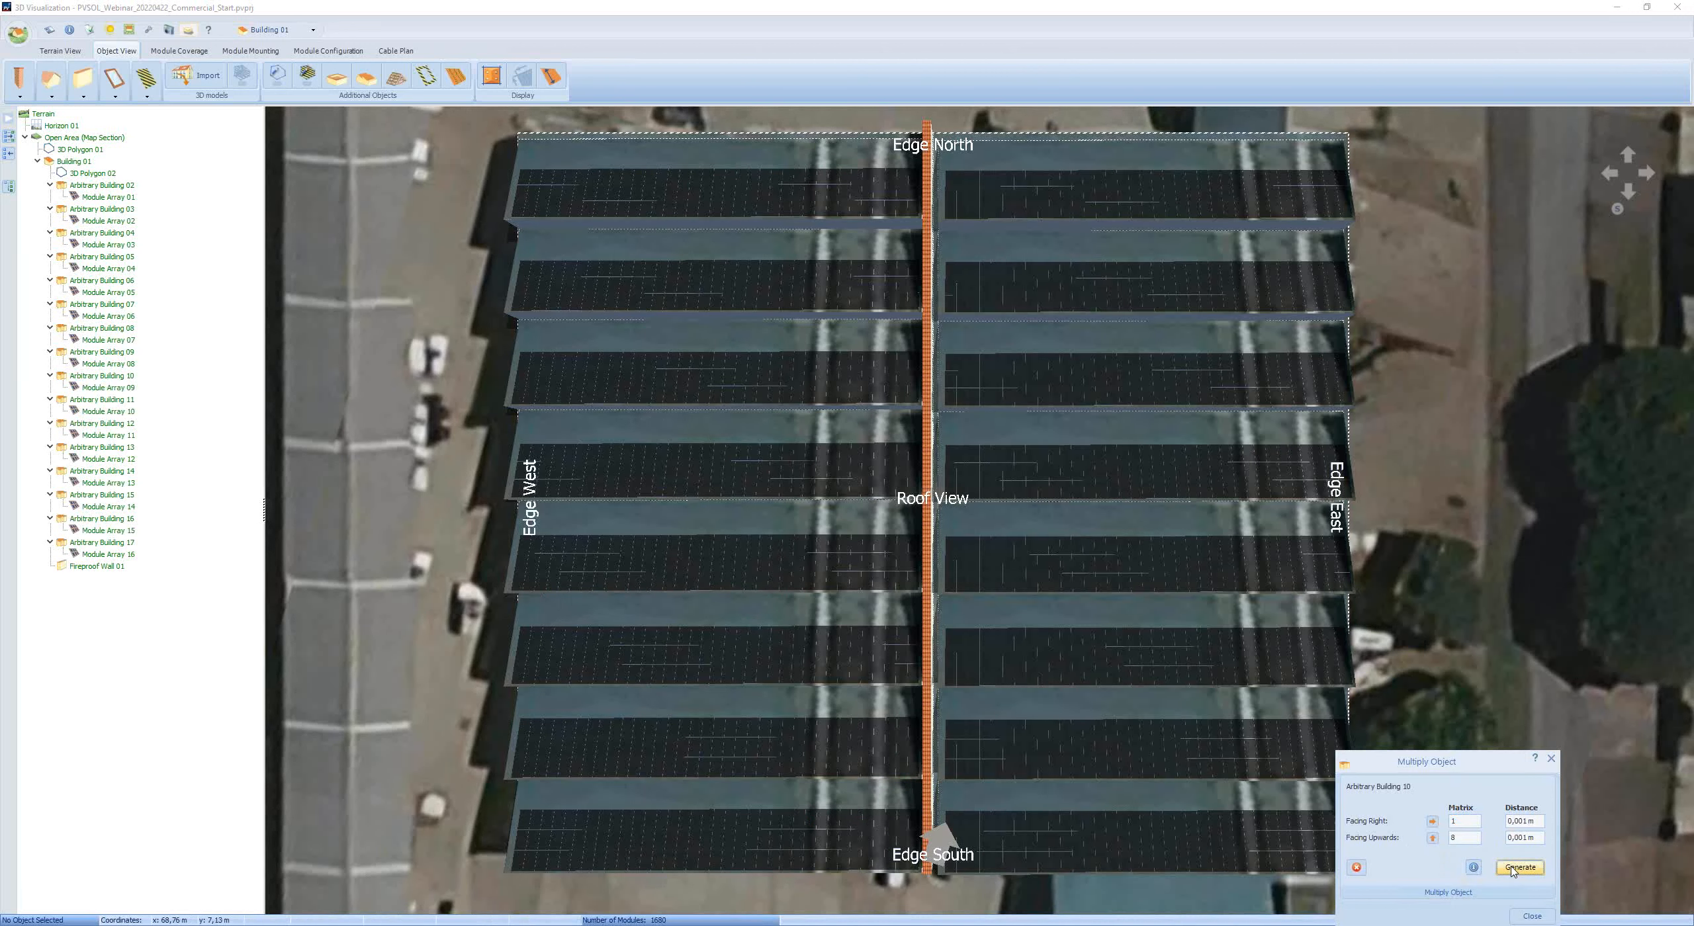
pyautogui.click(1533, 917)
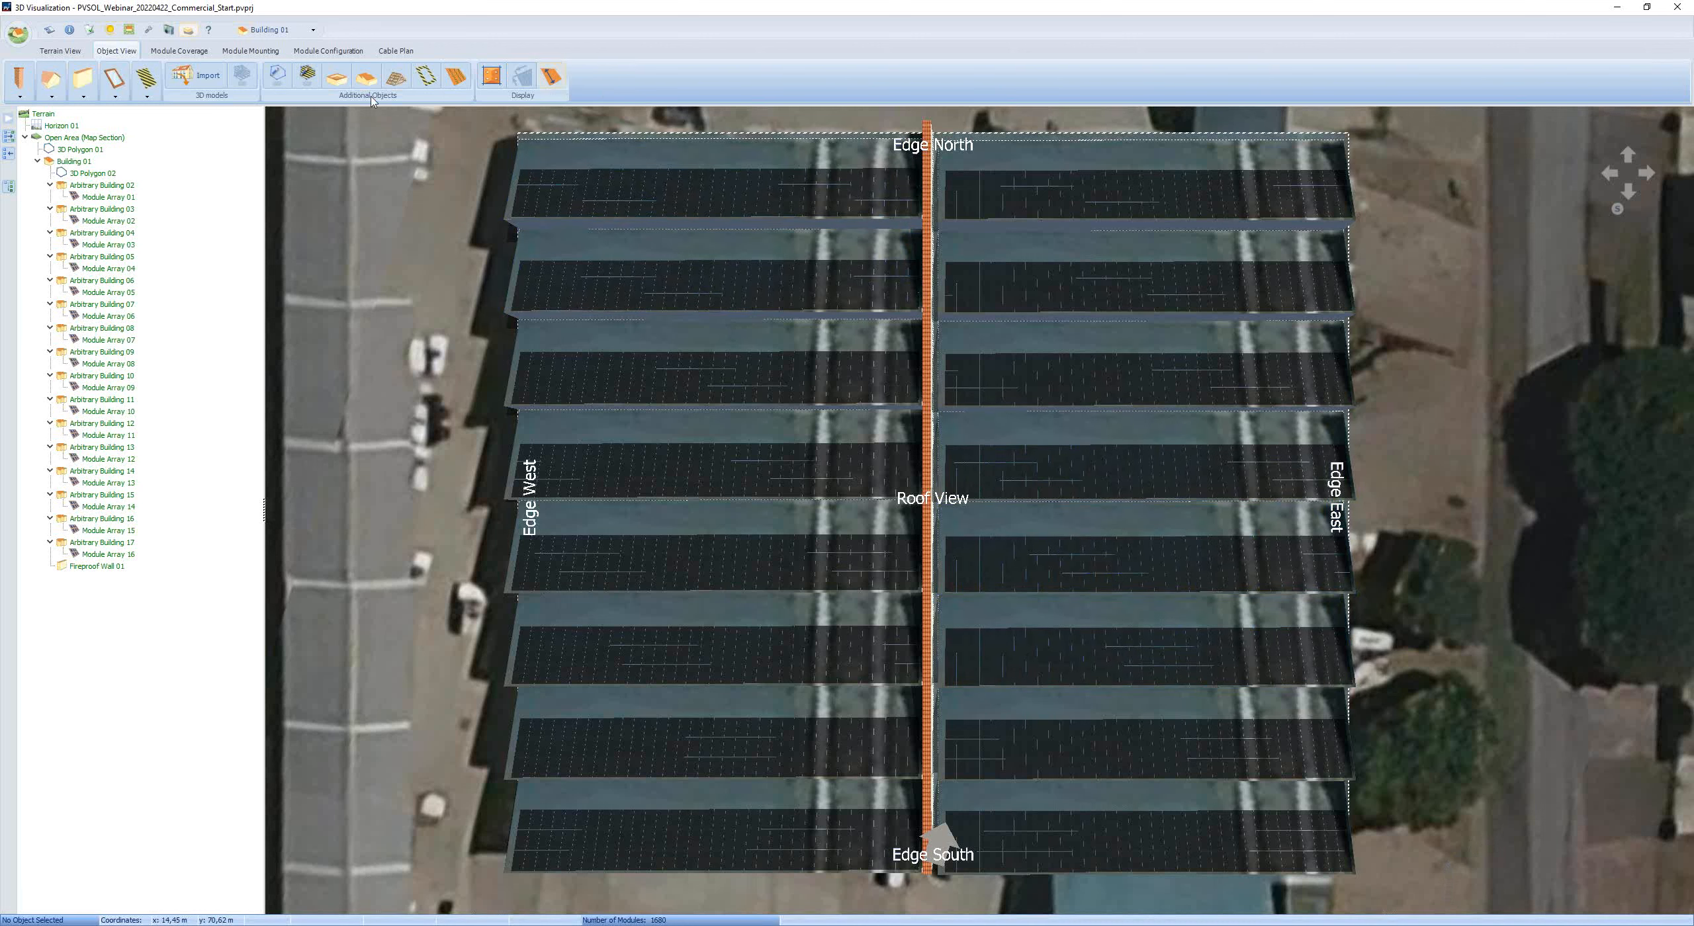
# - Adopt the finished 3D system data into the PV*SOL project
pyautogui.click(14, 34)
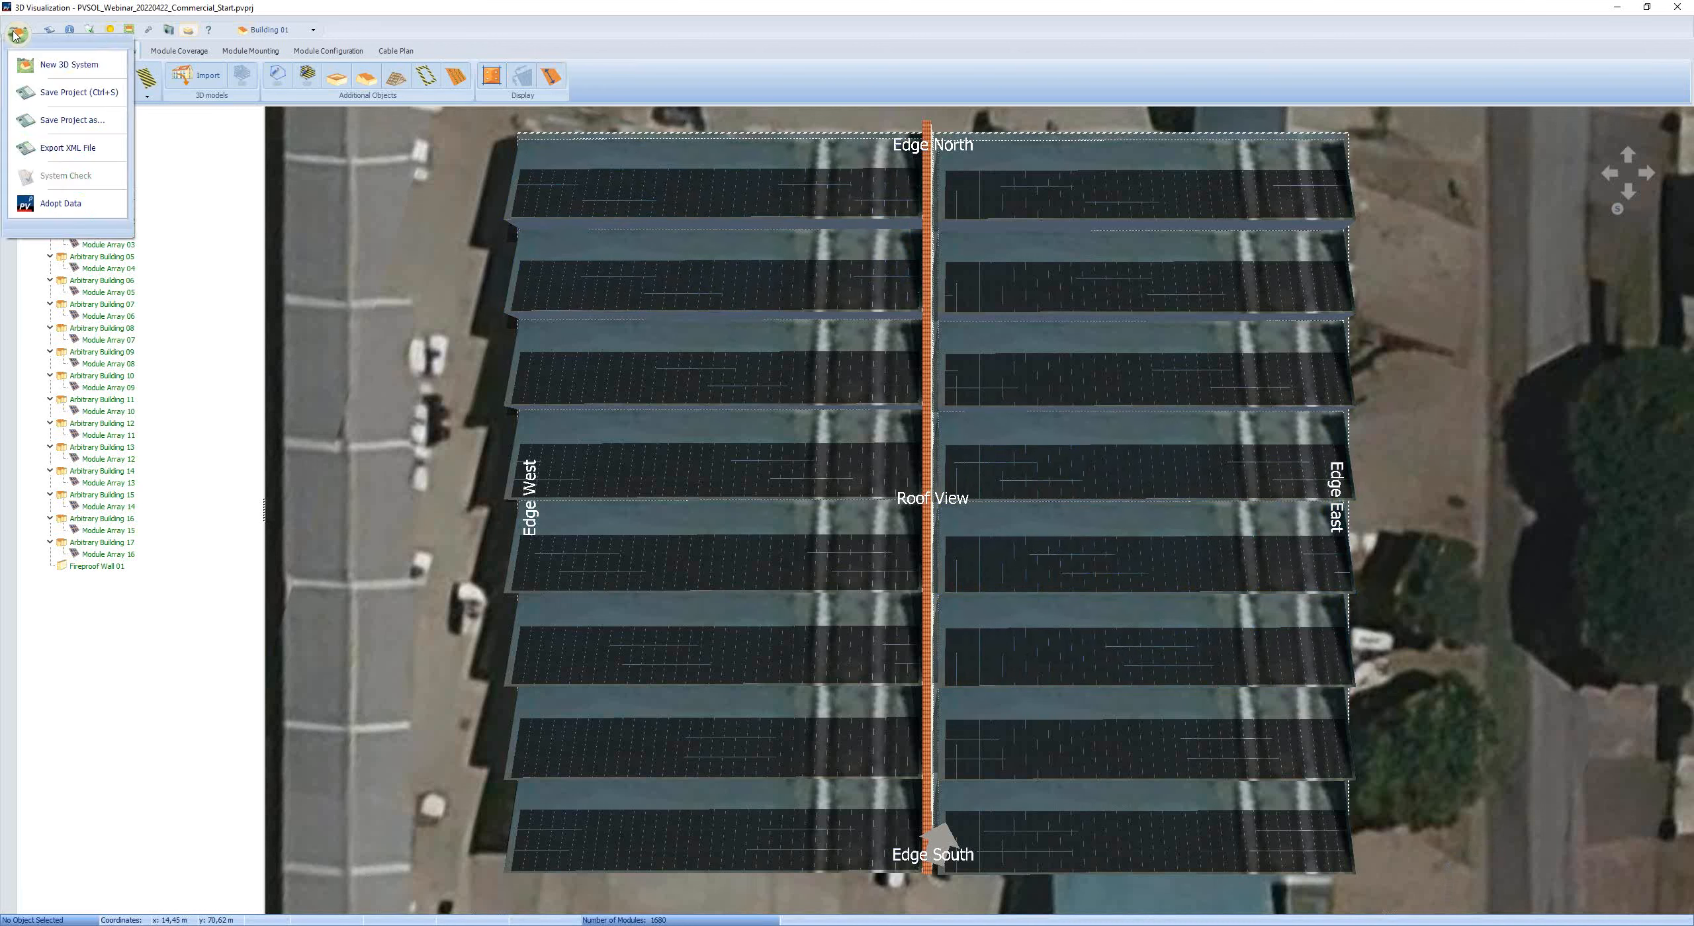
pyautogui.click(59, 202)
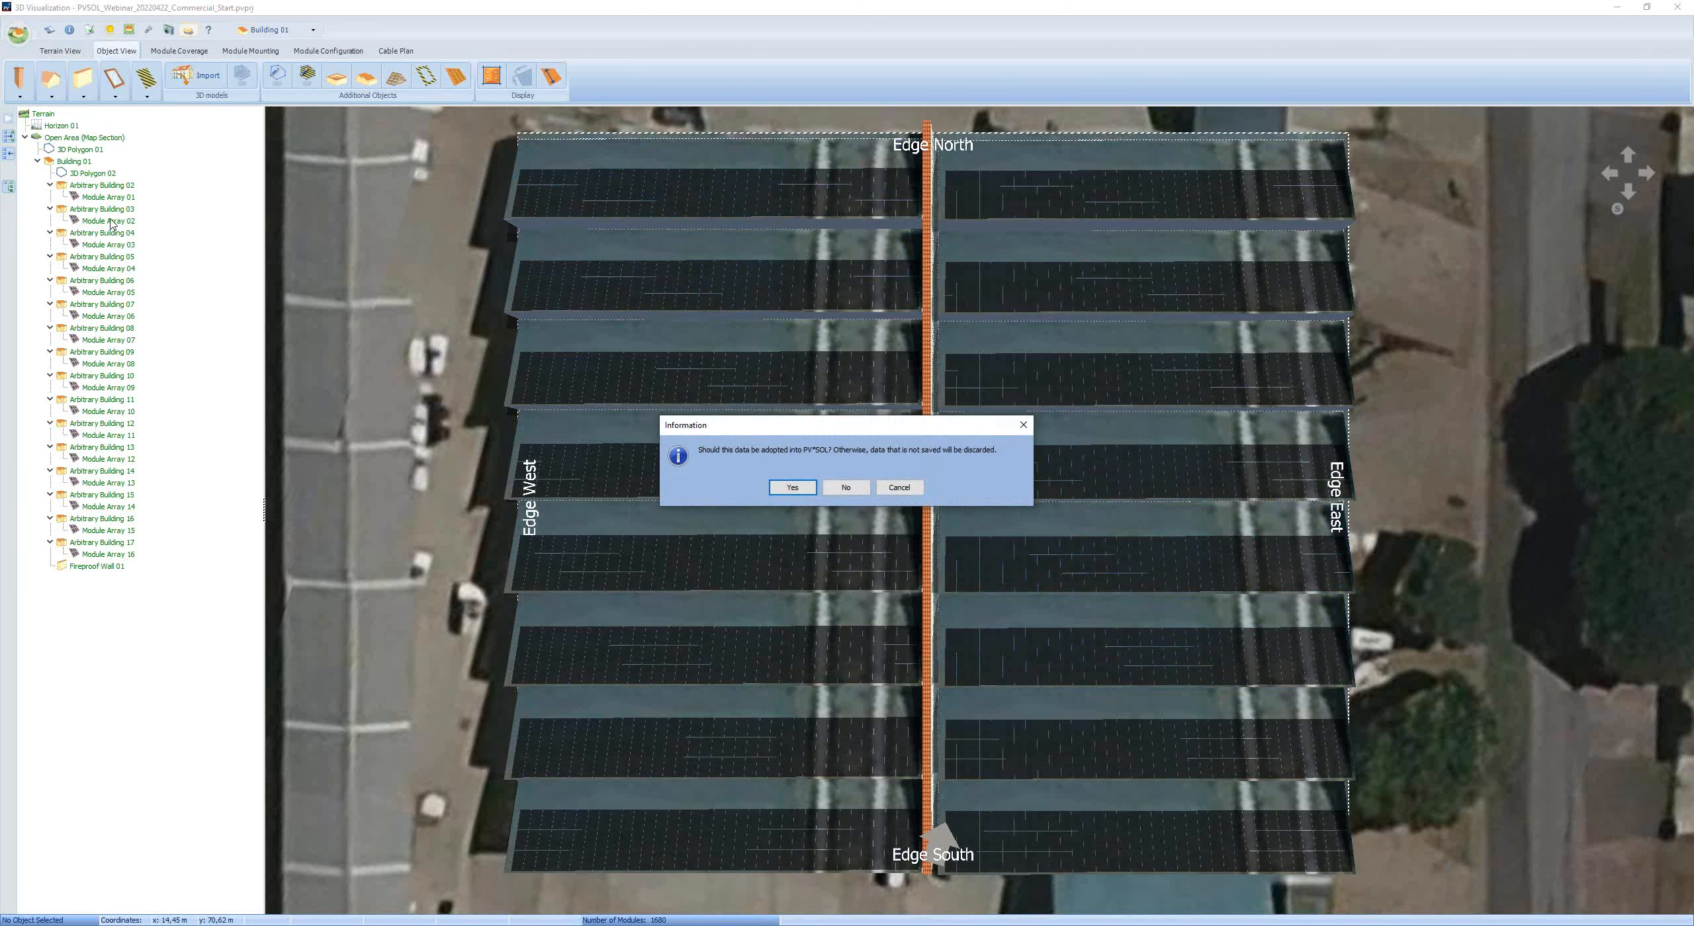
pyautogui.click(794, 487)
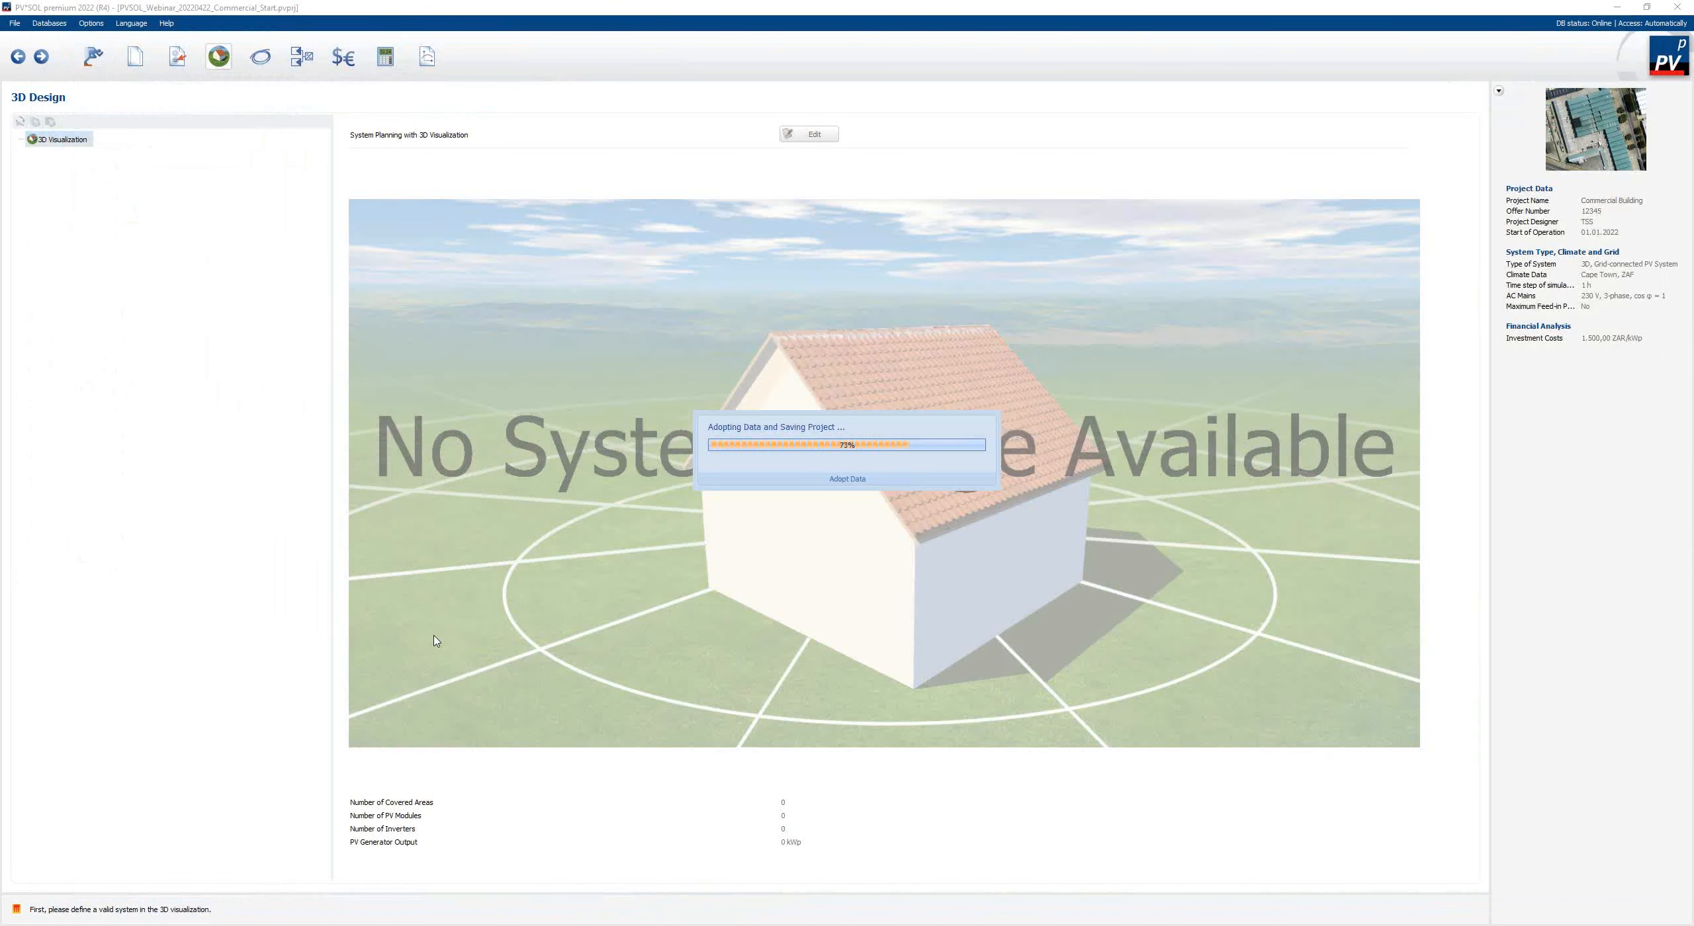